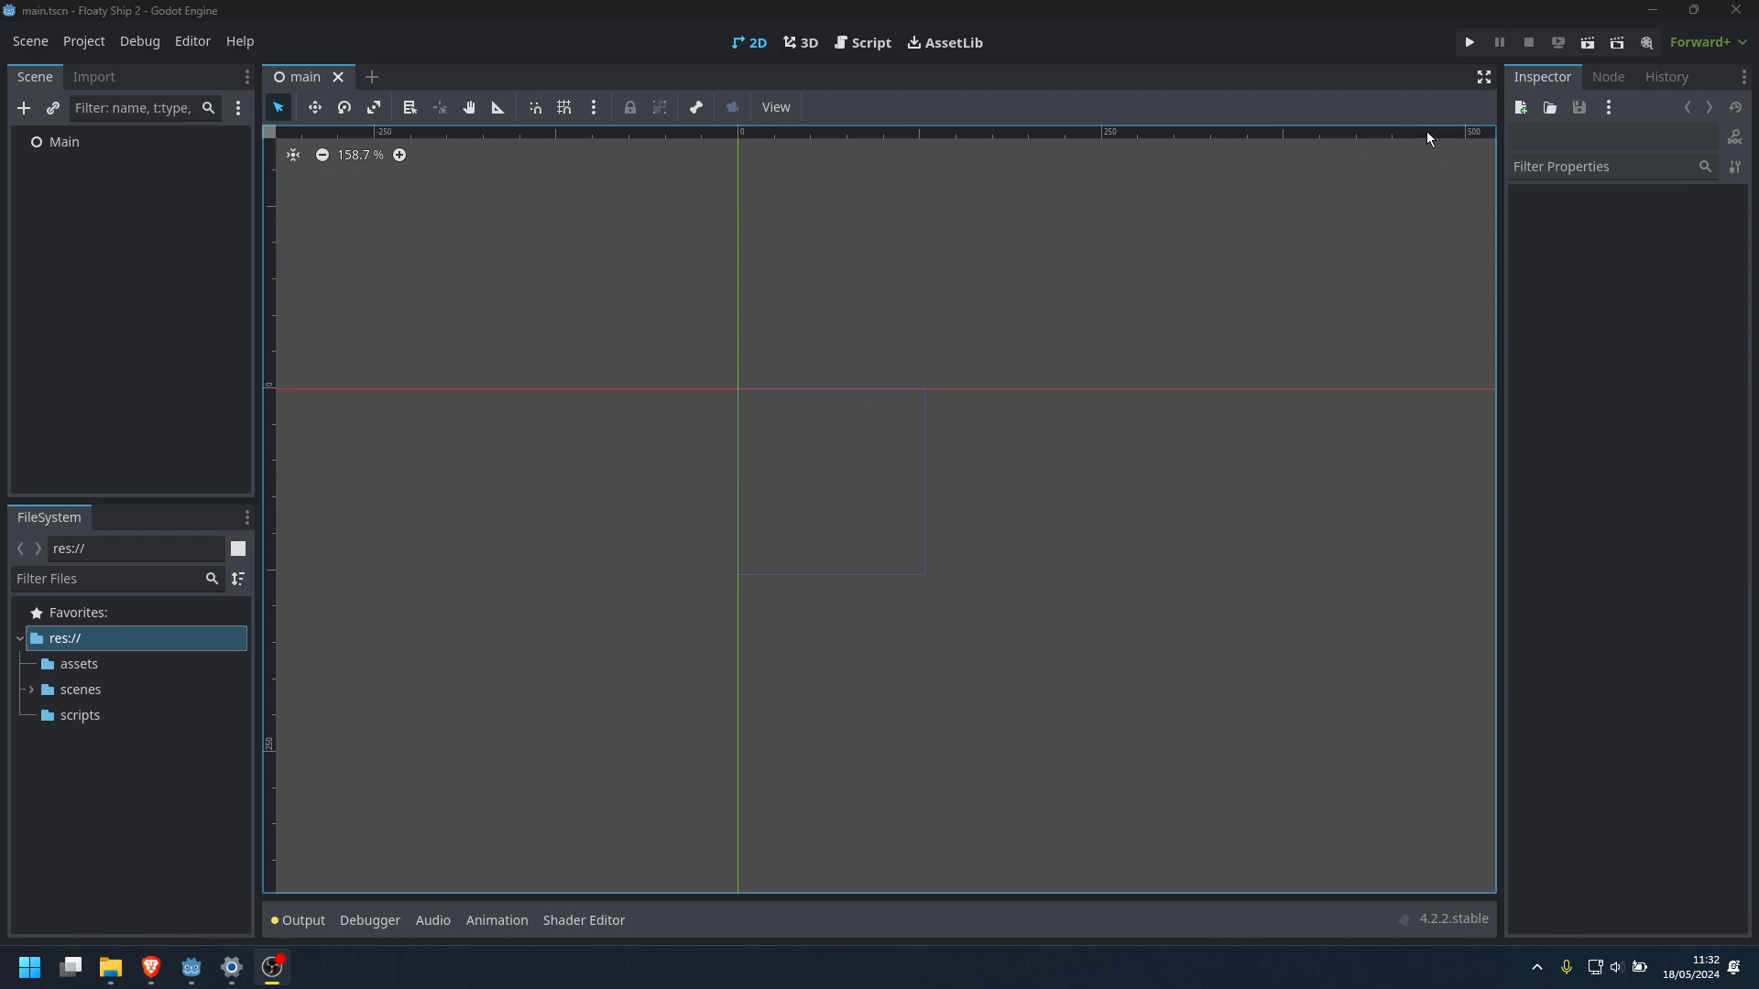
pyautogui.click(1426, 131)
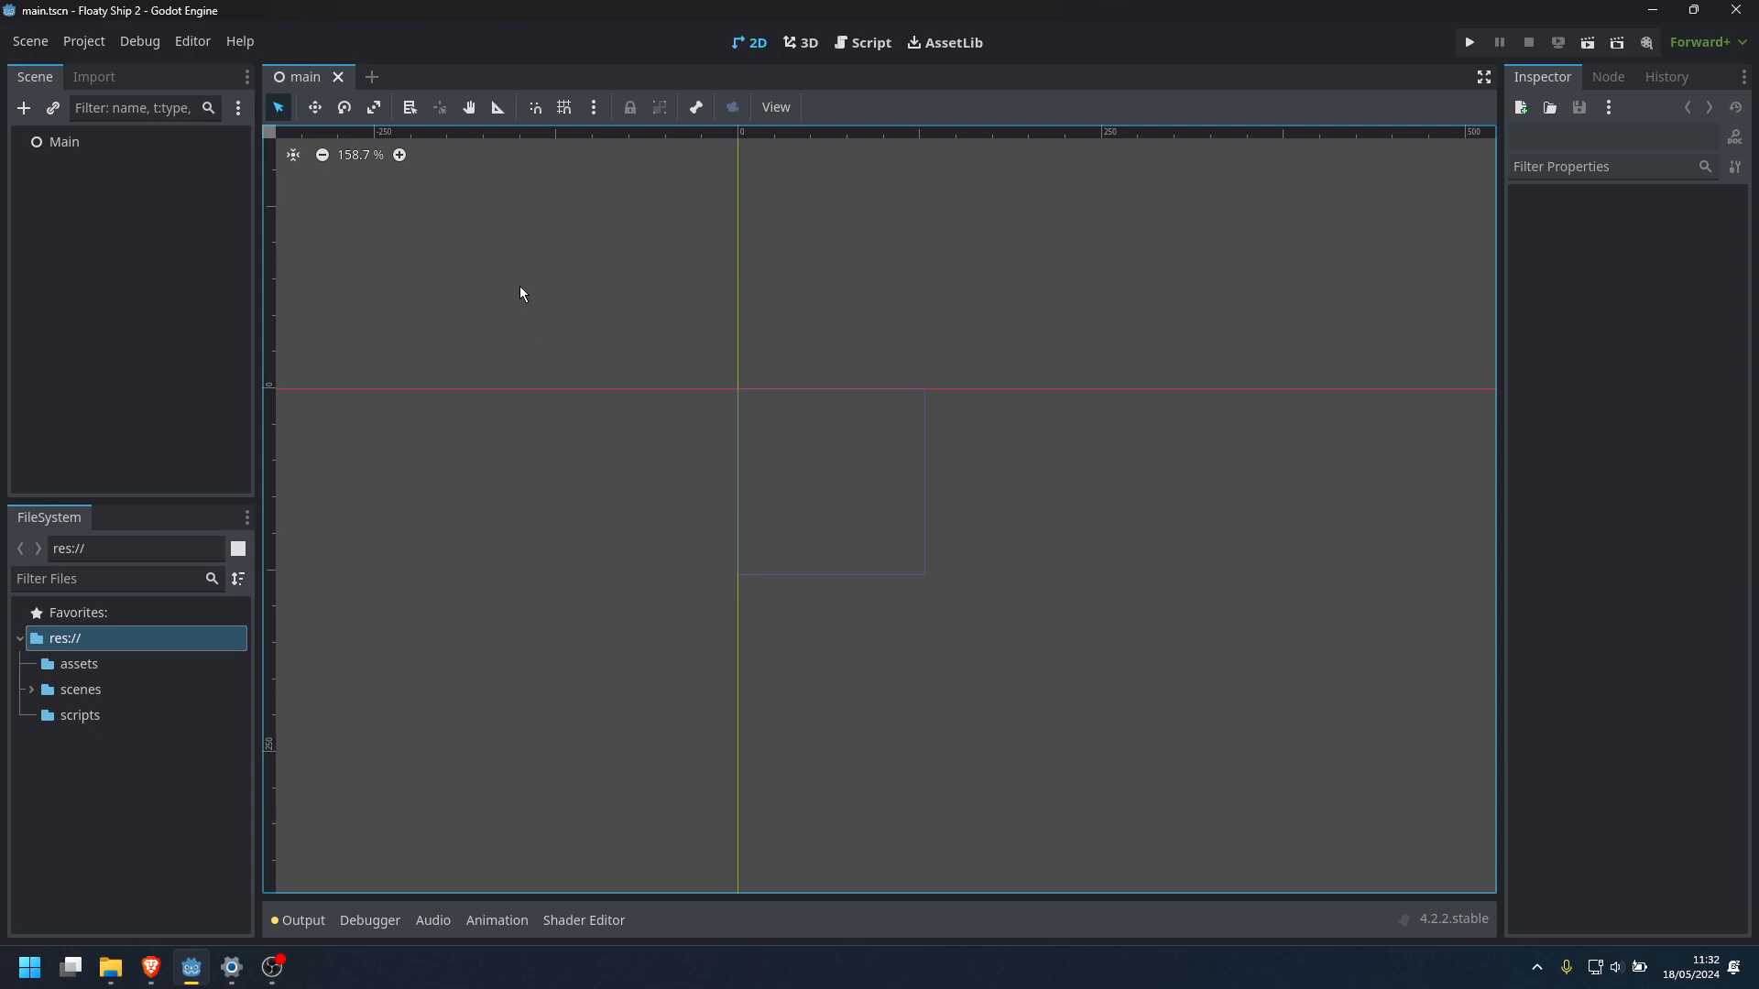
pyautogui.click(84, 42)
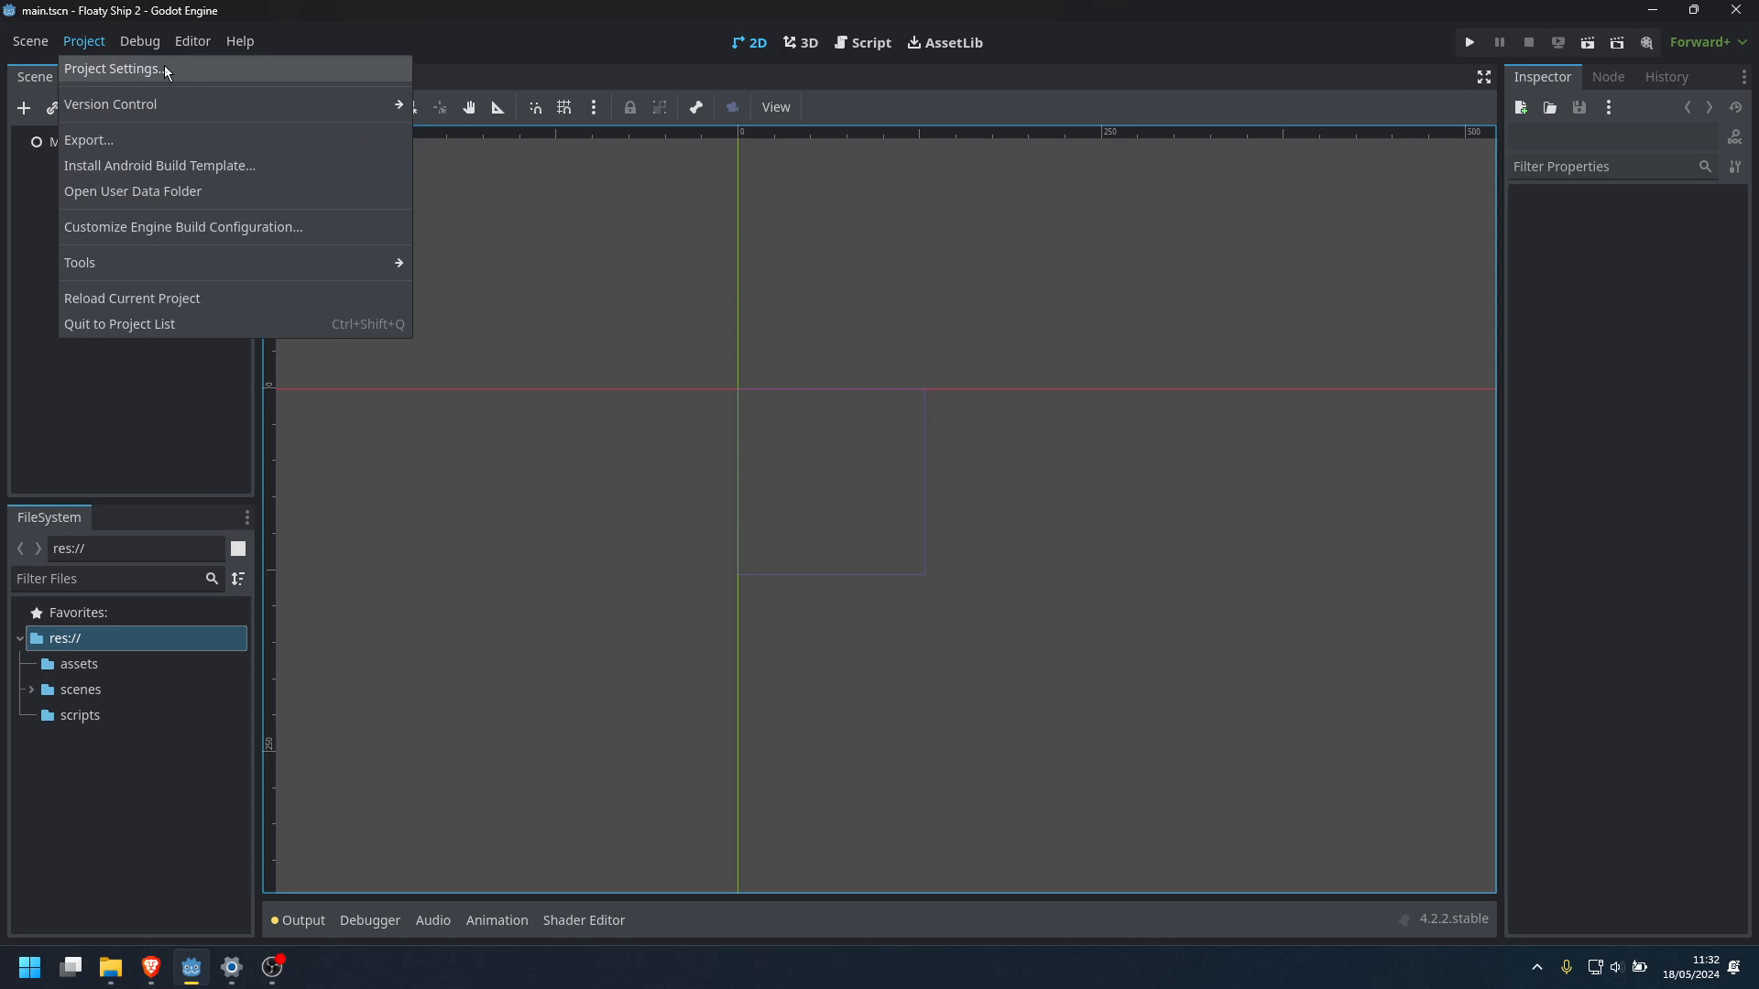
pyautogui.click(204, 418)
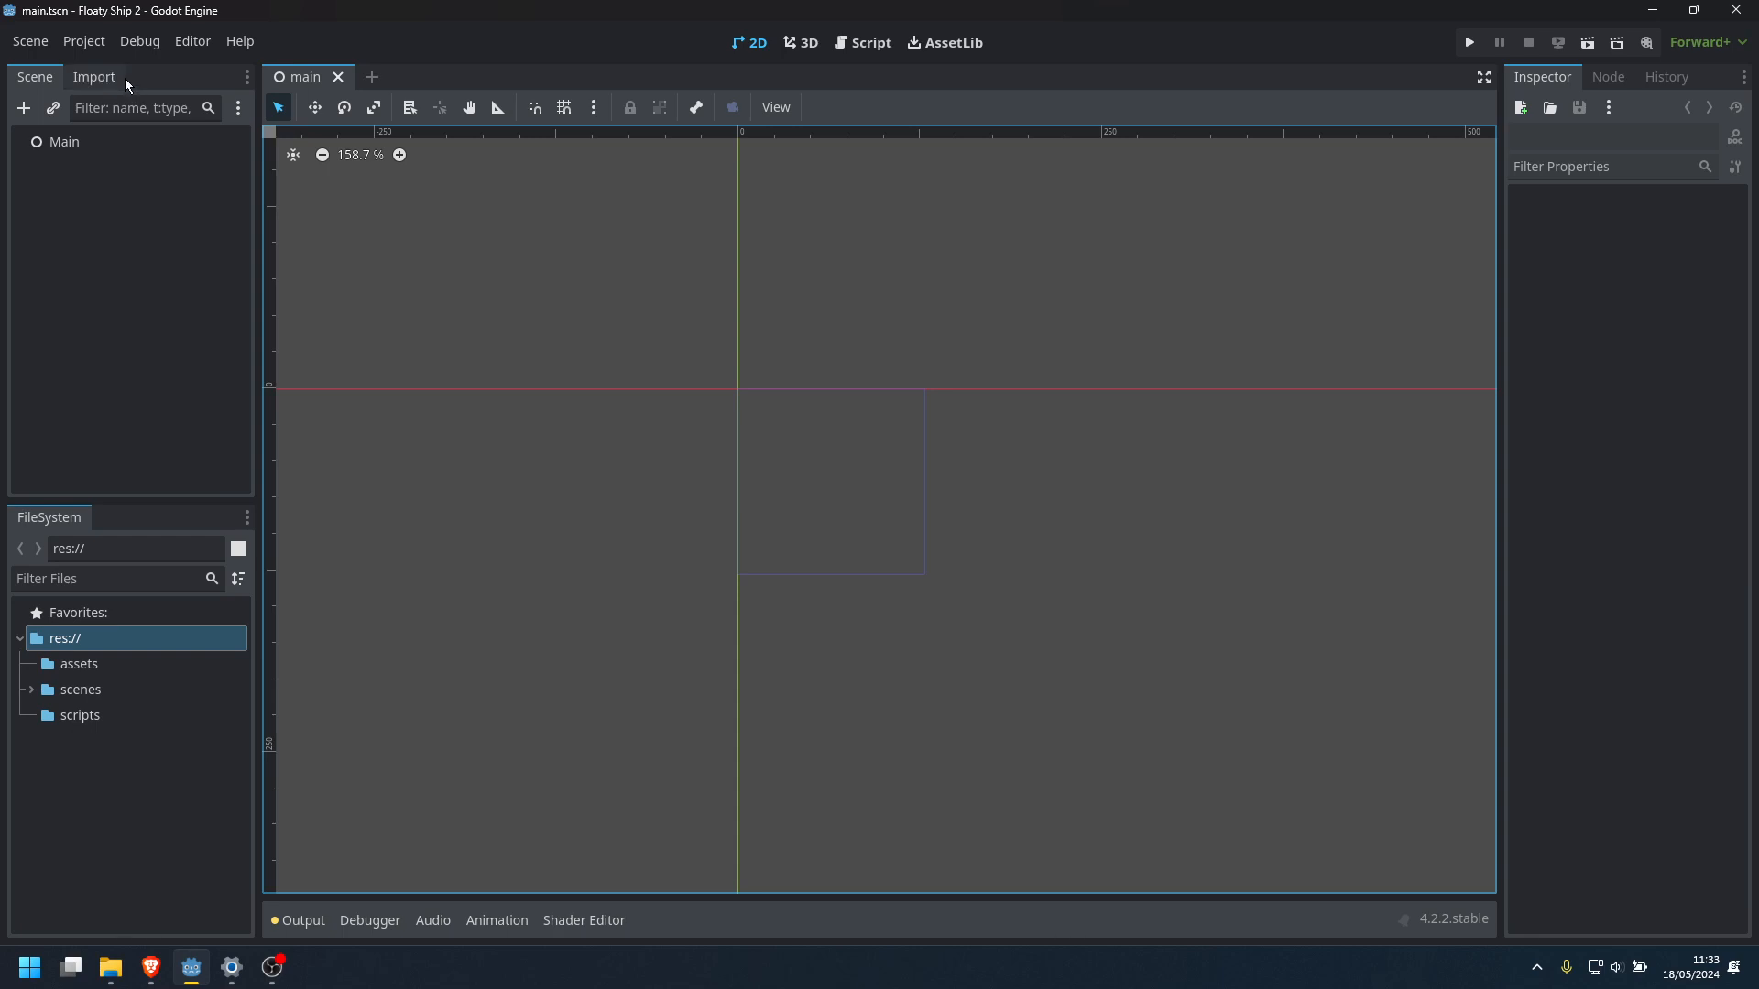
# Review the viewport size and stretch options in the project's display window settings, and inspect the viewport frame in the 2D scene
pyautogui.click(84, 41)
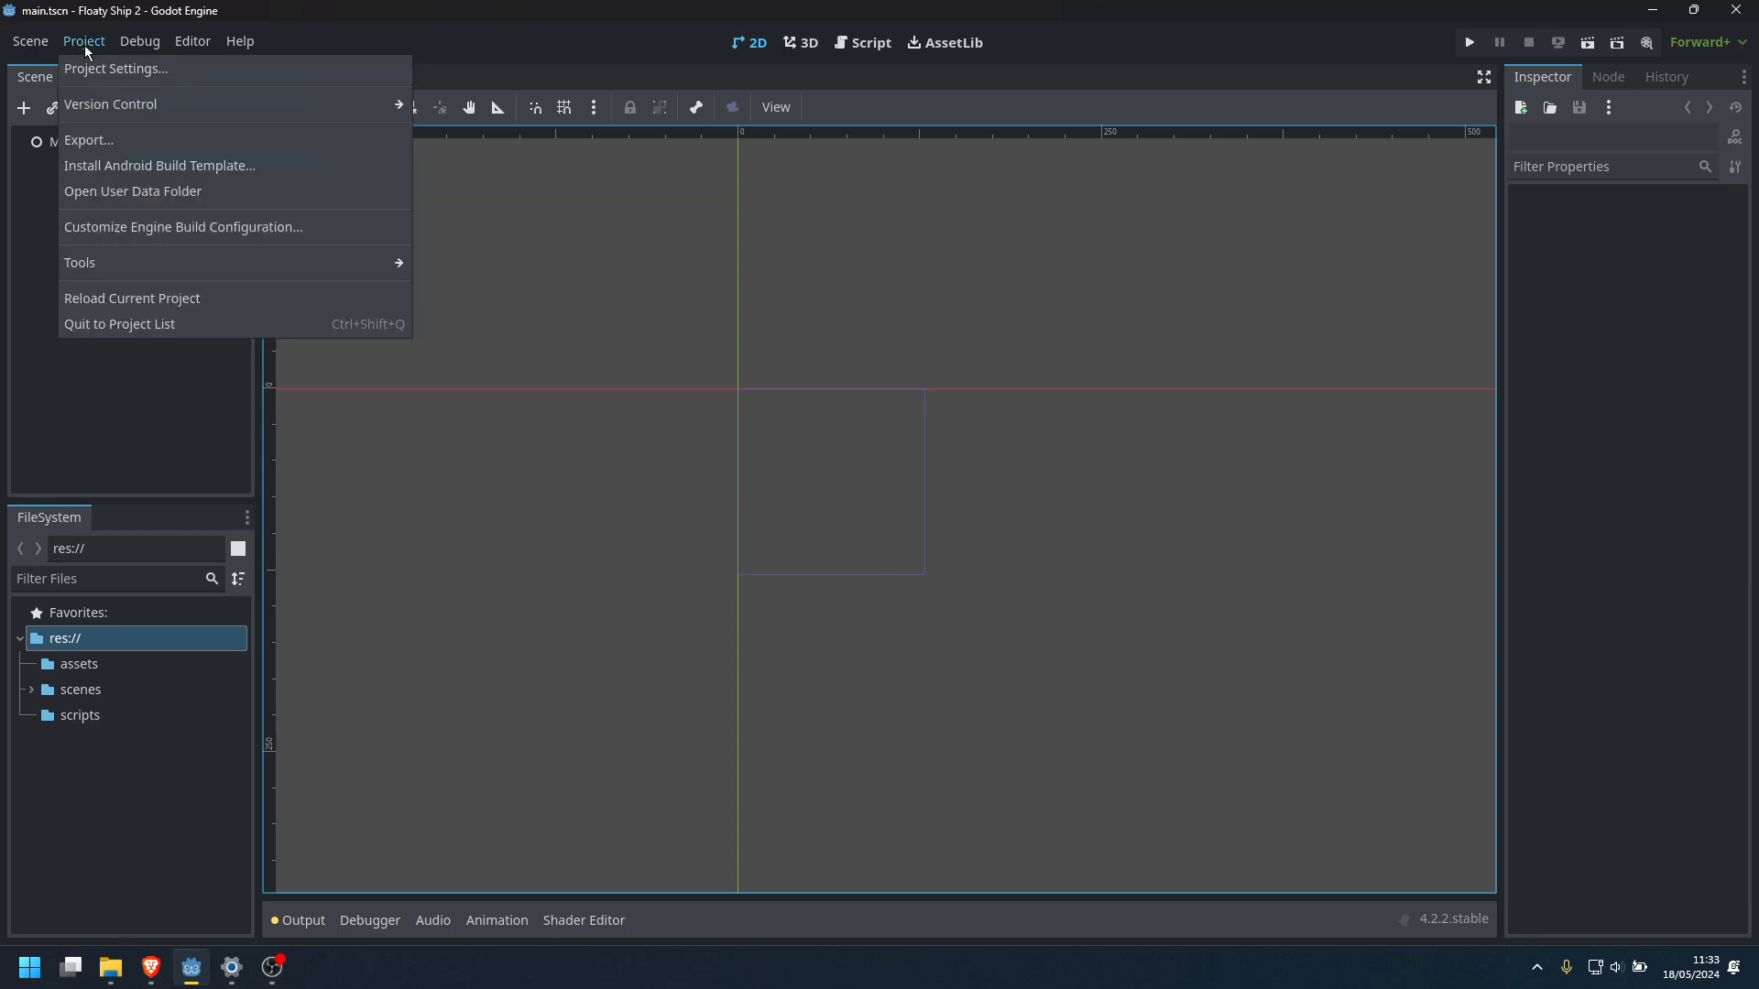
pyautogui.click(119, 67)
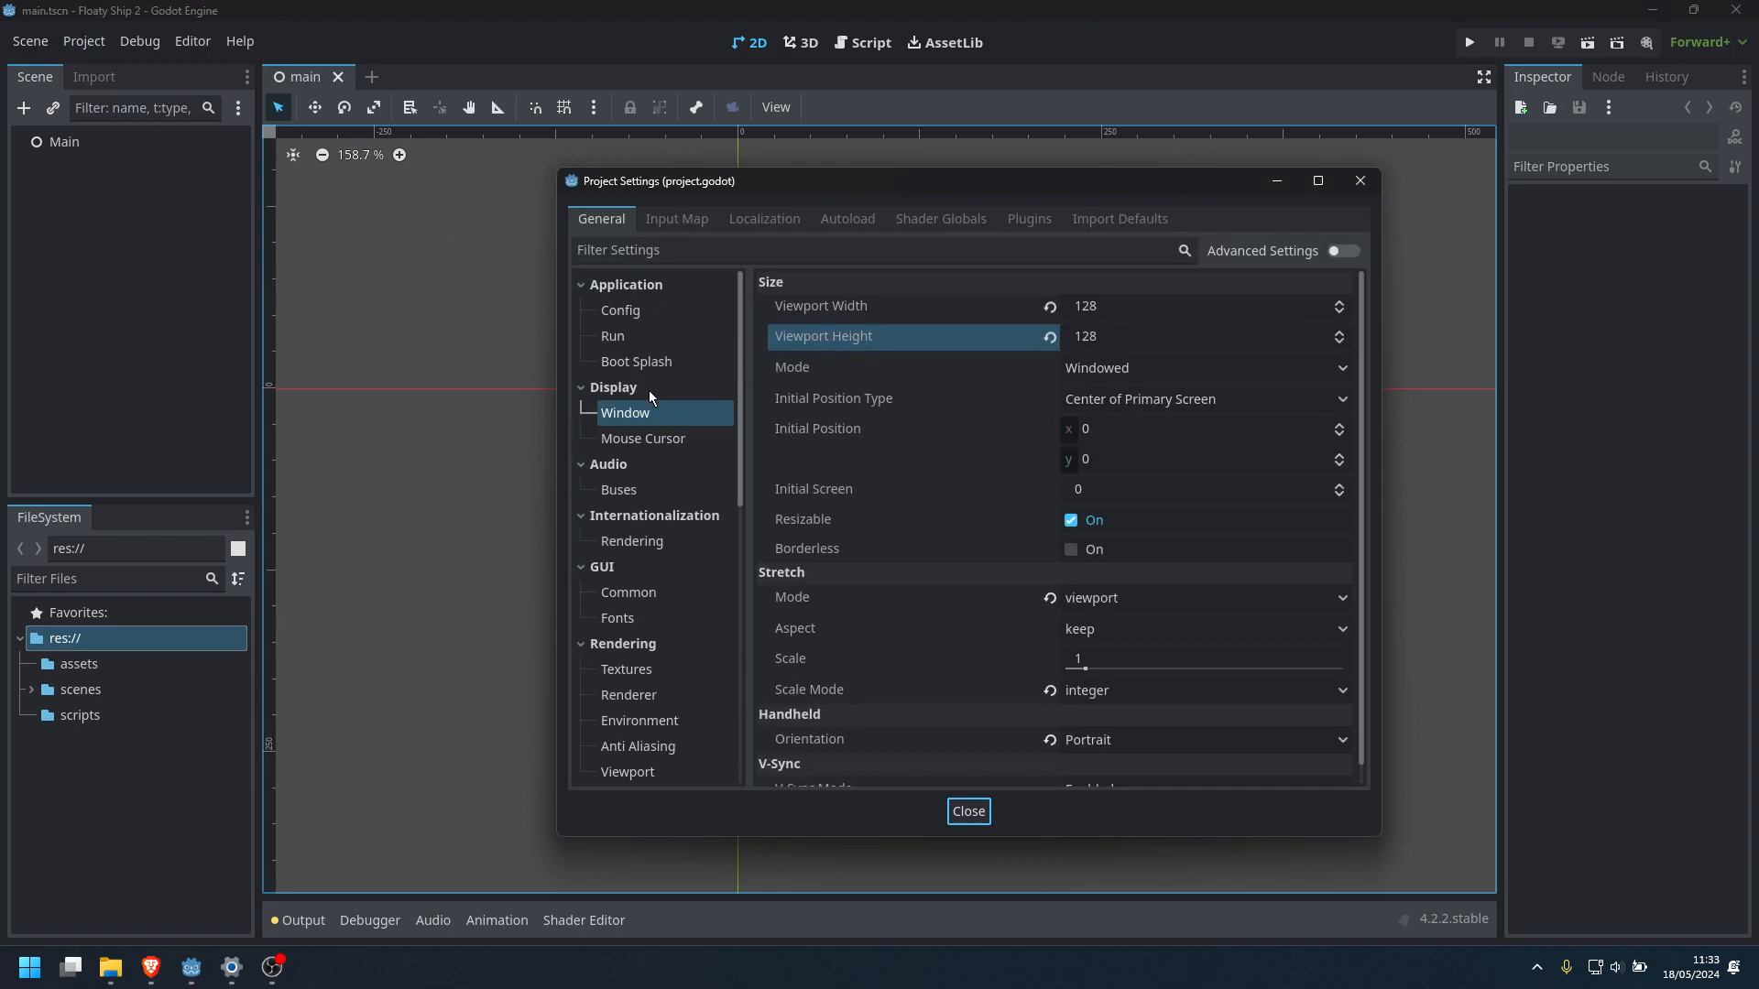
pyautogui.click(1118, 312)
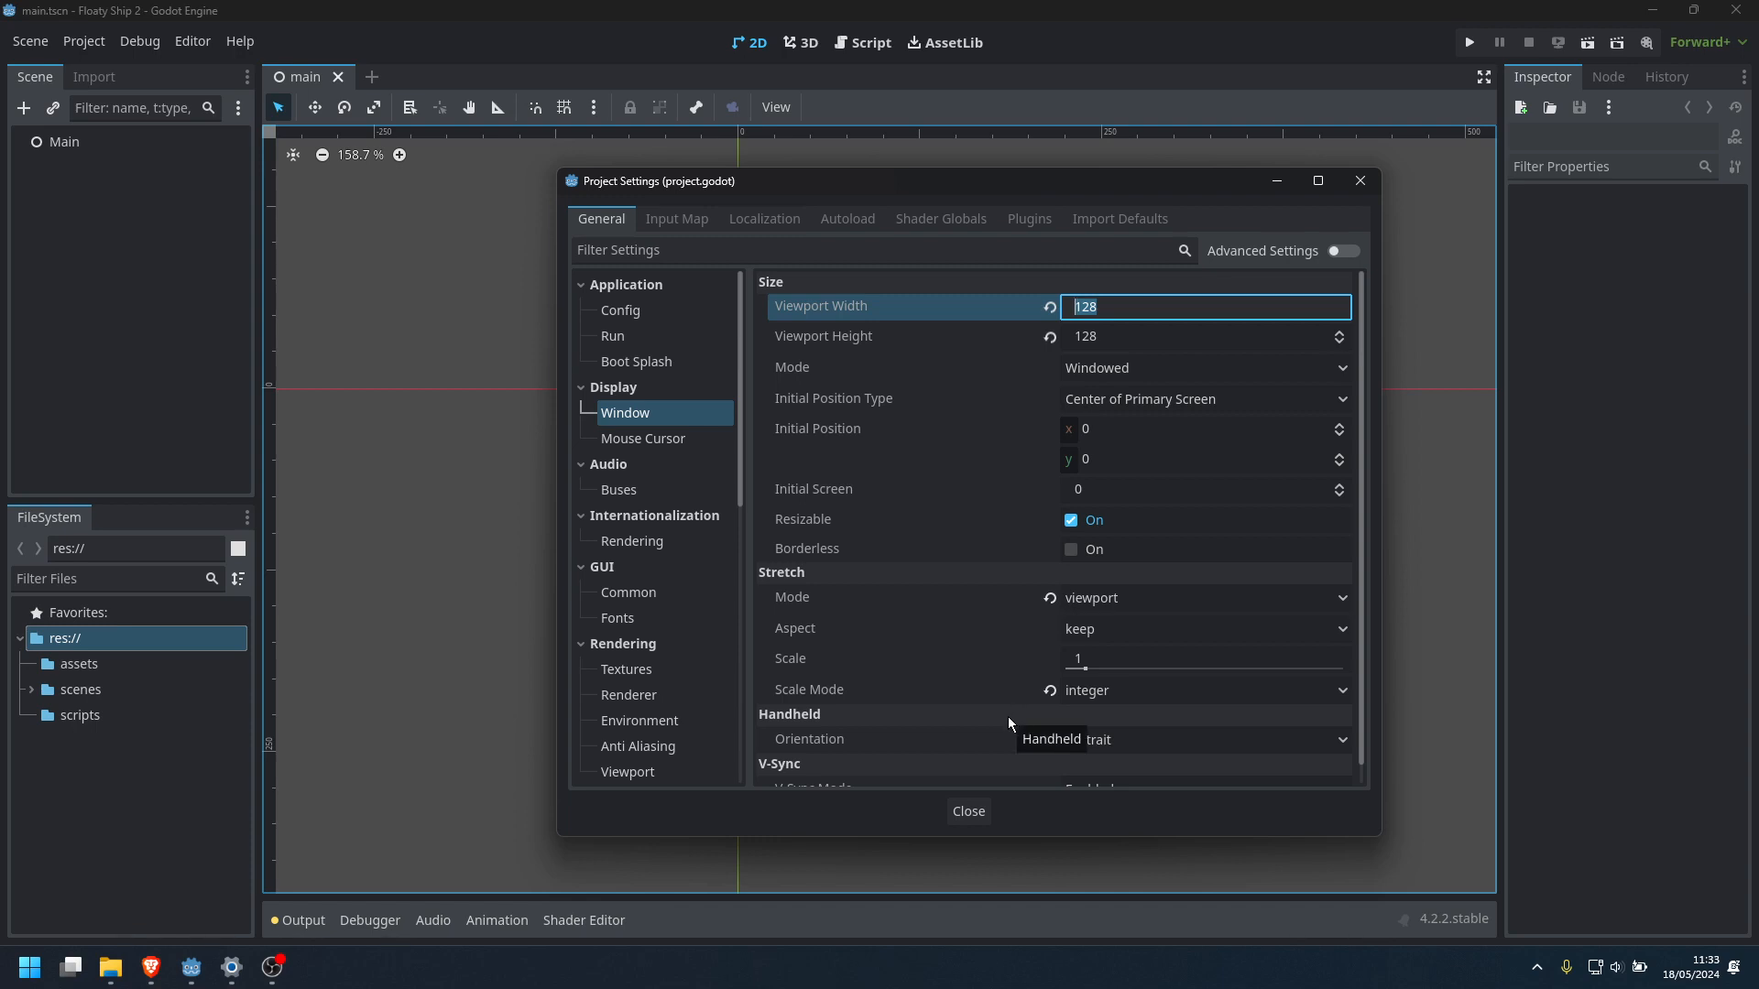
pyautogui.click(971, 819)
pyautogui.scroll(3, 834, 503)
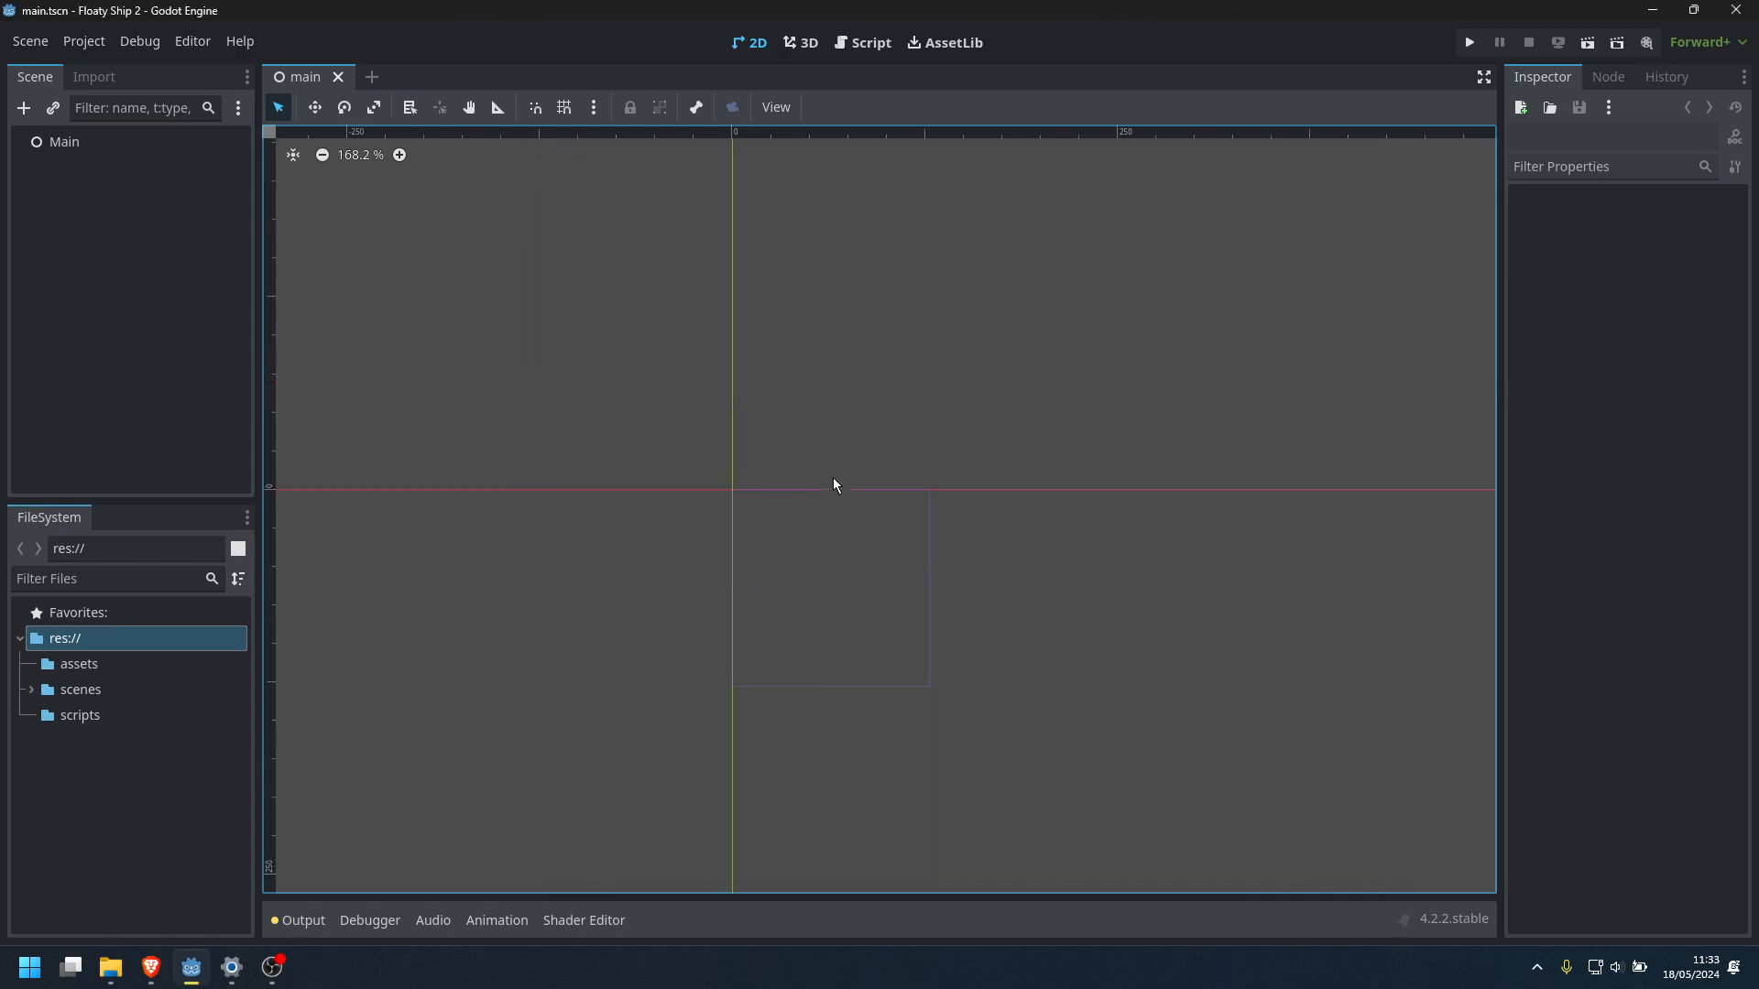
pyautogui.scroll(2, 828, 594)
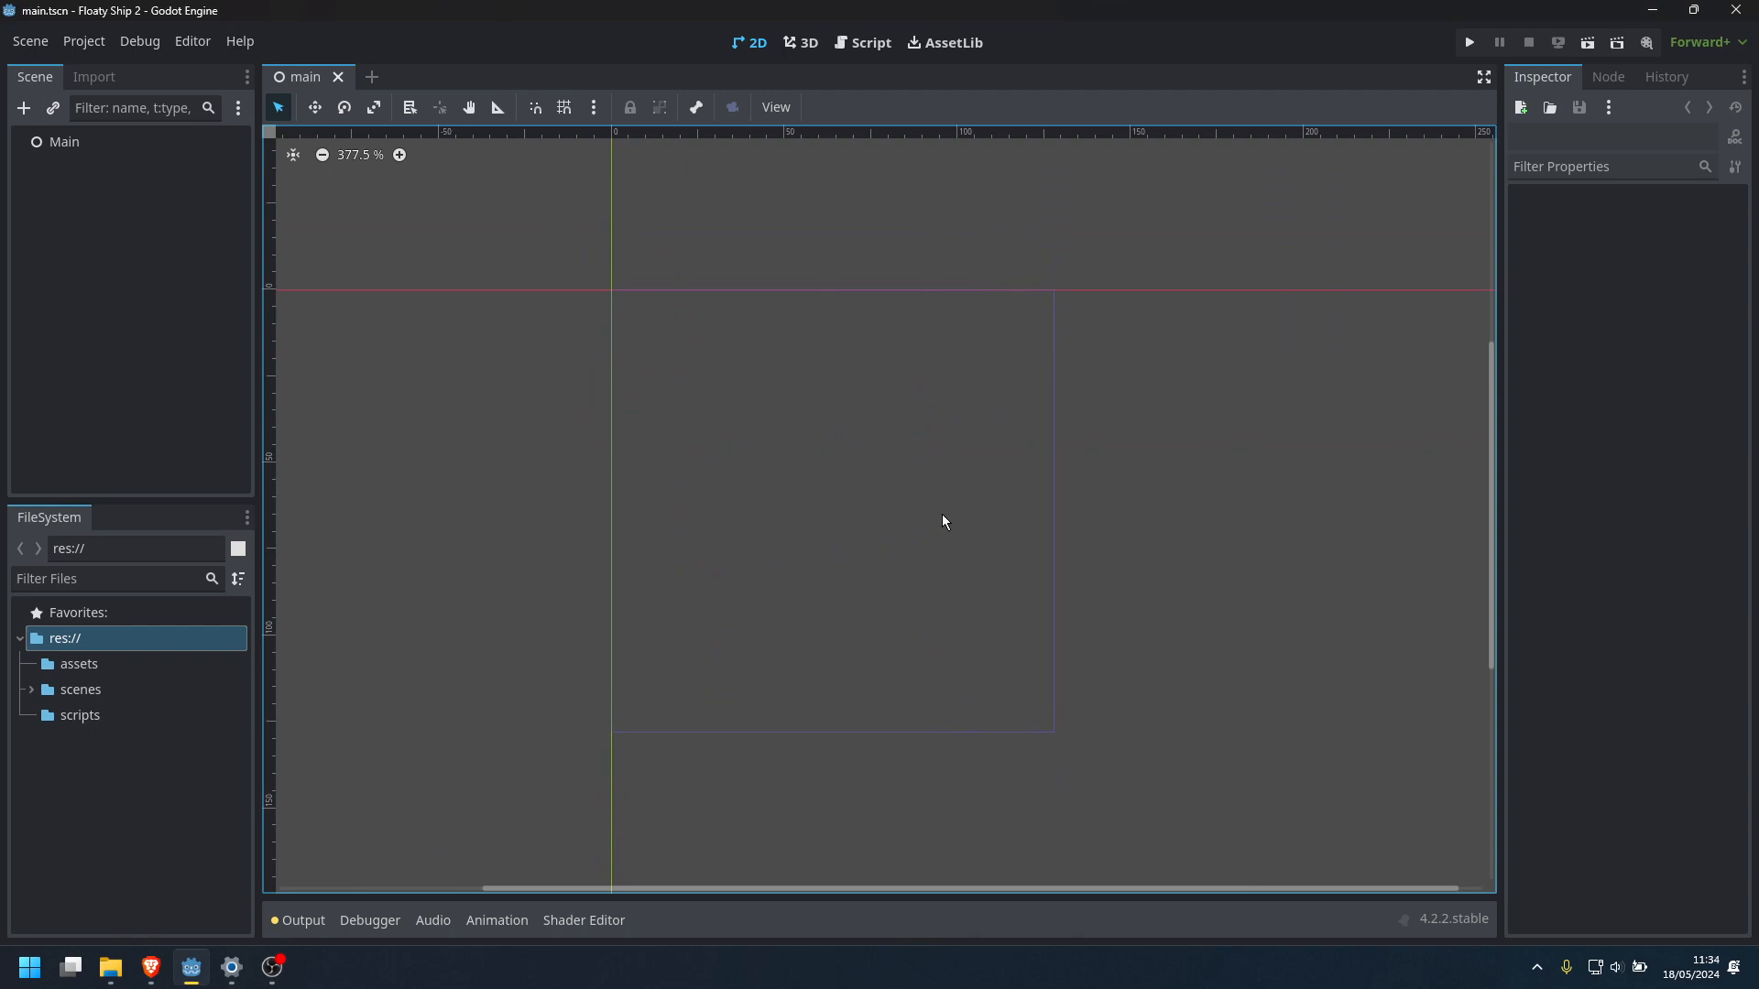
pyautogui.moveTo(944, 523)
pyautogui.mouseDown(button='middle')
pyautogui.moveTo(970, 518)
pyautogui.moveTo(948, 517)
pyautogui.mouseUp(button='middle')
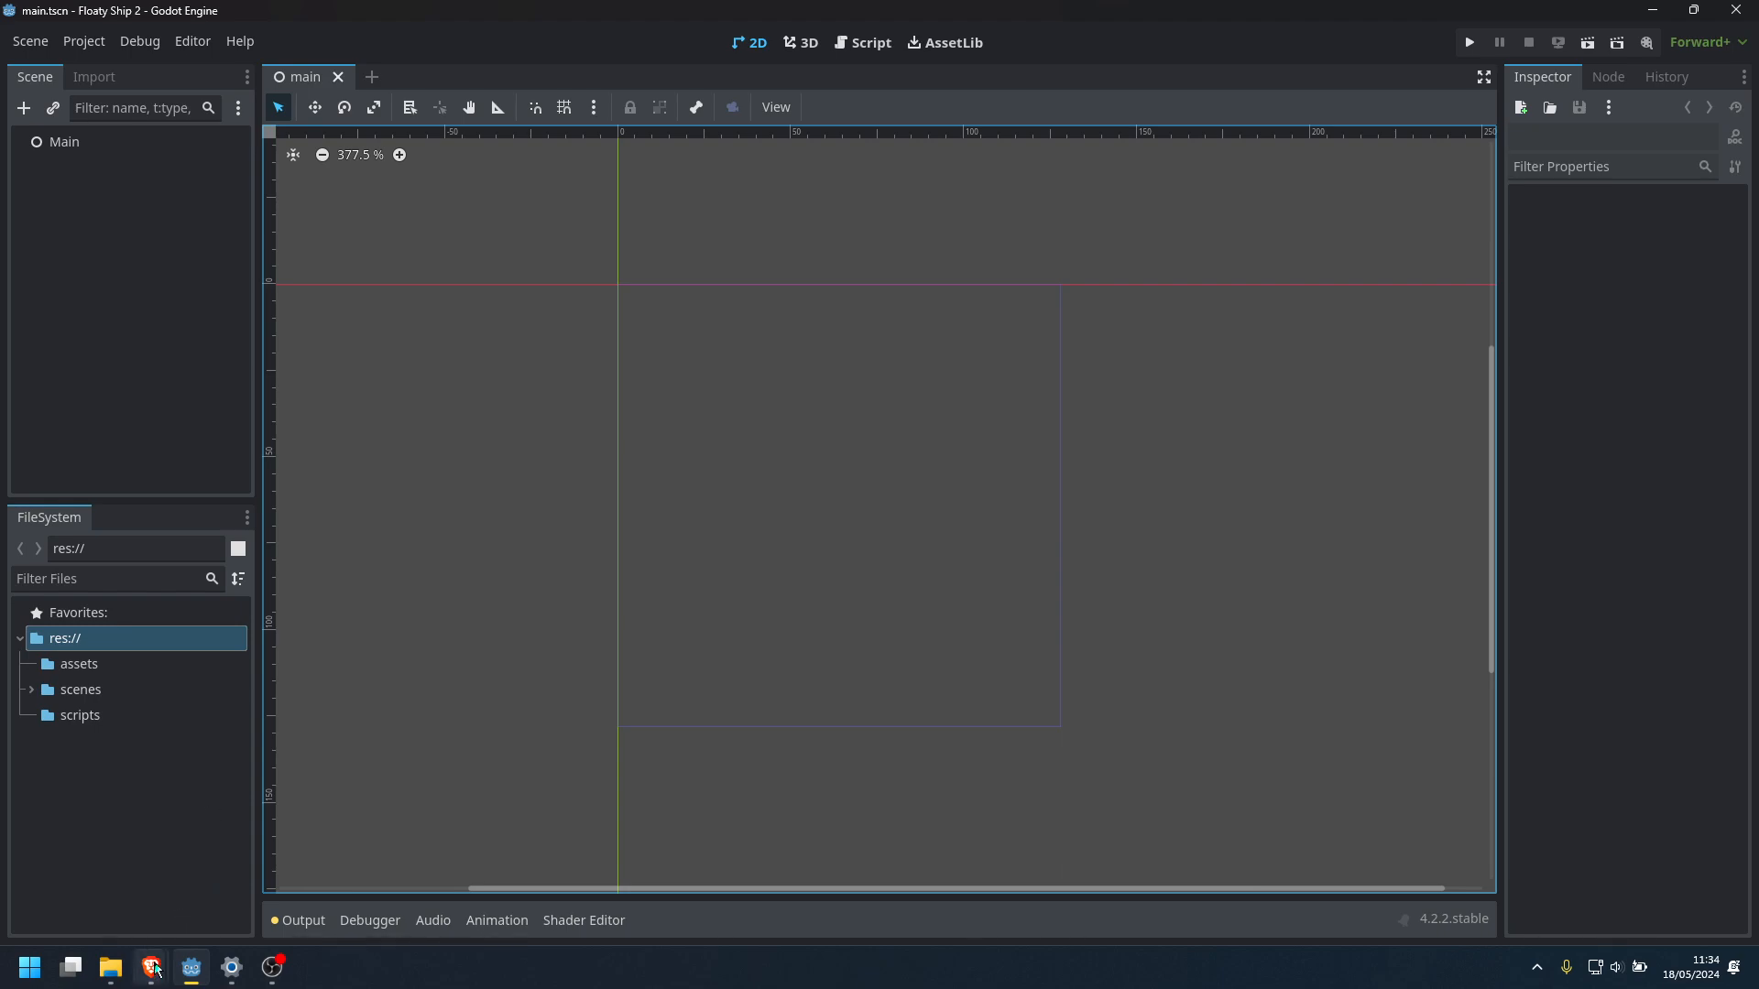
# Switch to the Brave browser showing the original Floaty Ship game and pause the game
pyautogui.moveTo(155, 969)
pyautogui.click(103, 878)
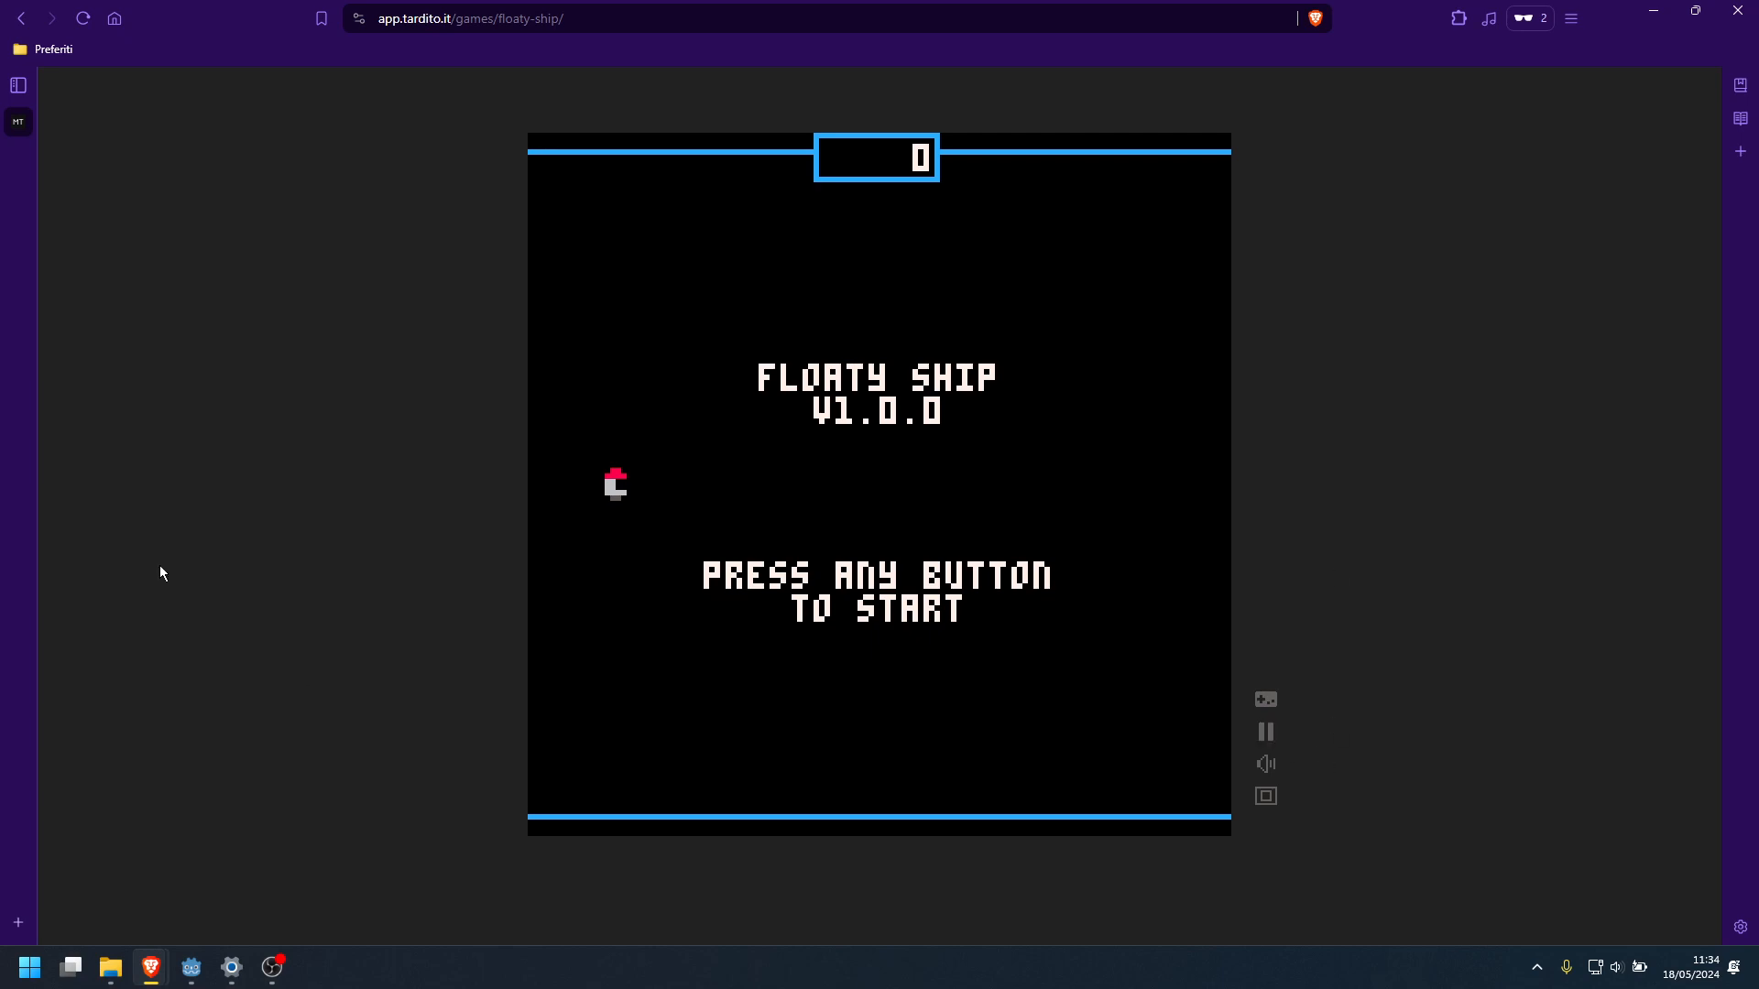
pyautogui.click(1265, 732)
# Search Google Images for "spaceship 8 bit" in a new browser tab
pyautogui.hotkey('ctrl', 't')
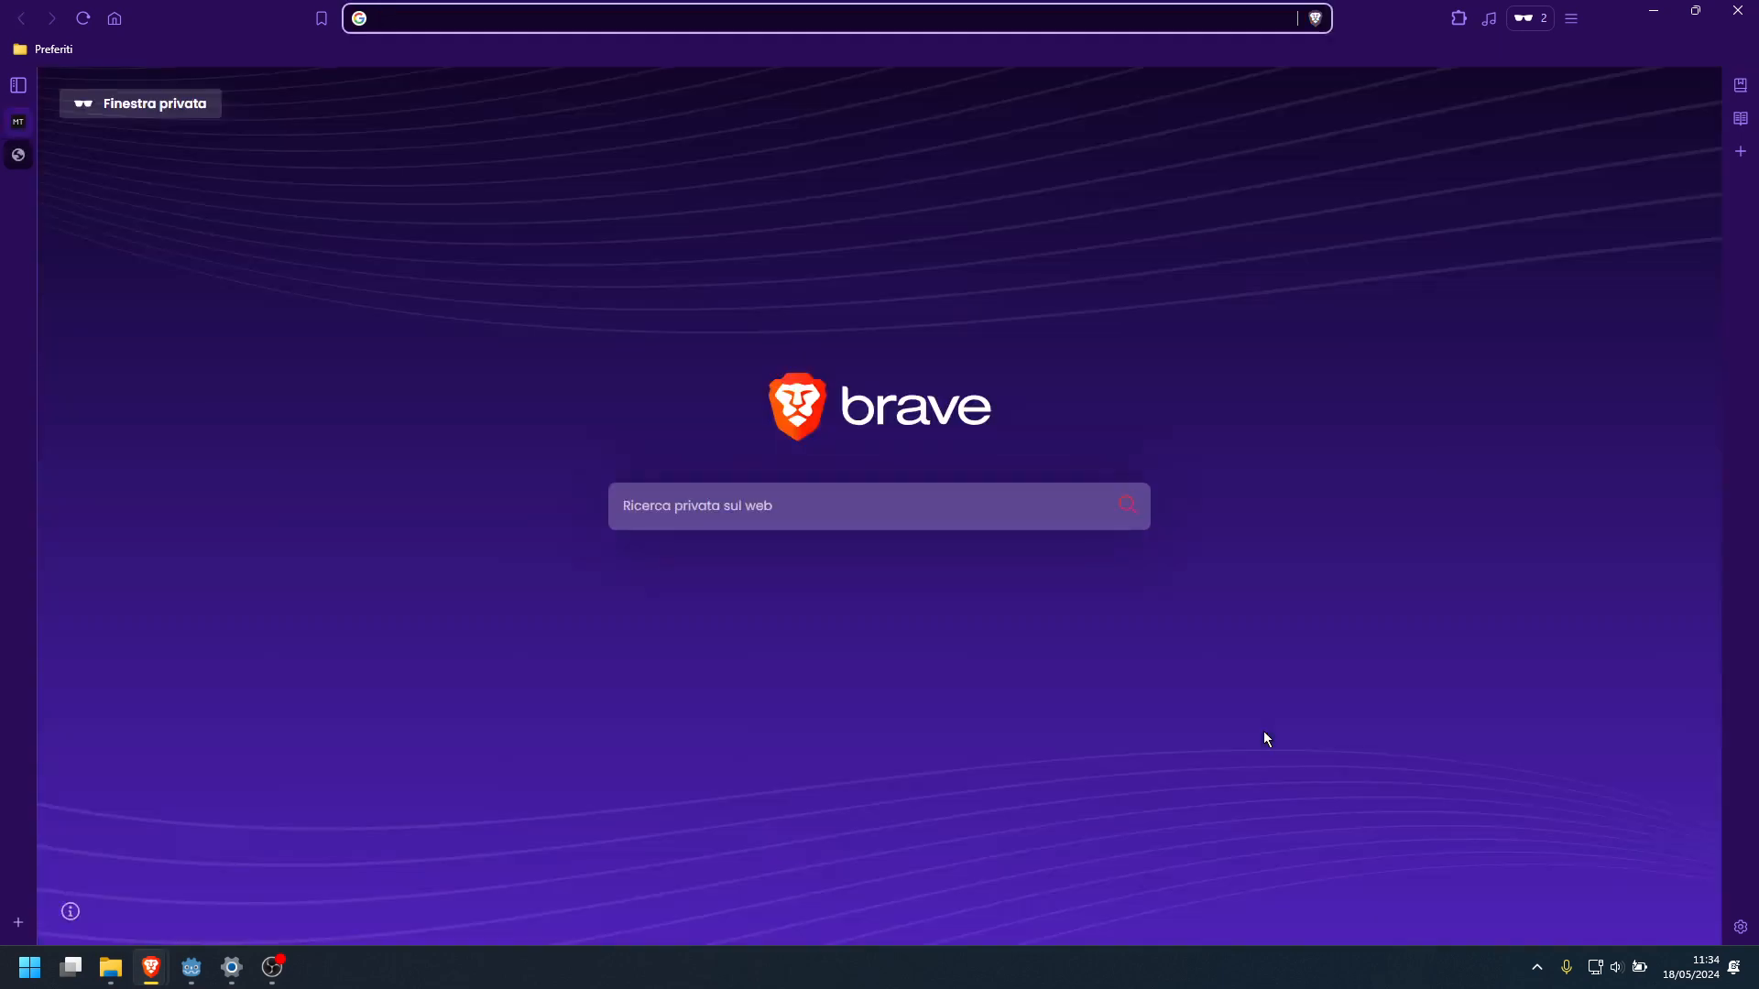
pyautogui.write('spaceship 8 bit')
pyautogui.press('Return')
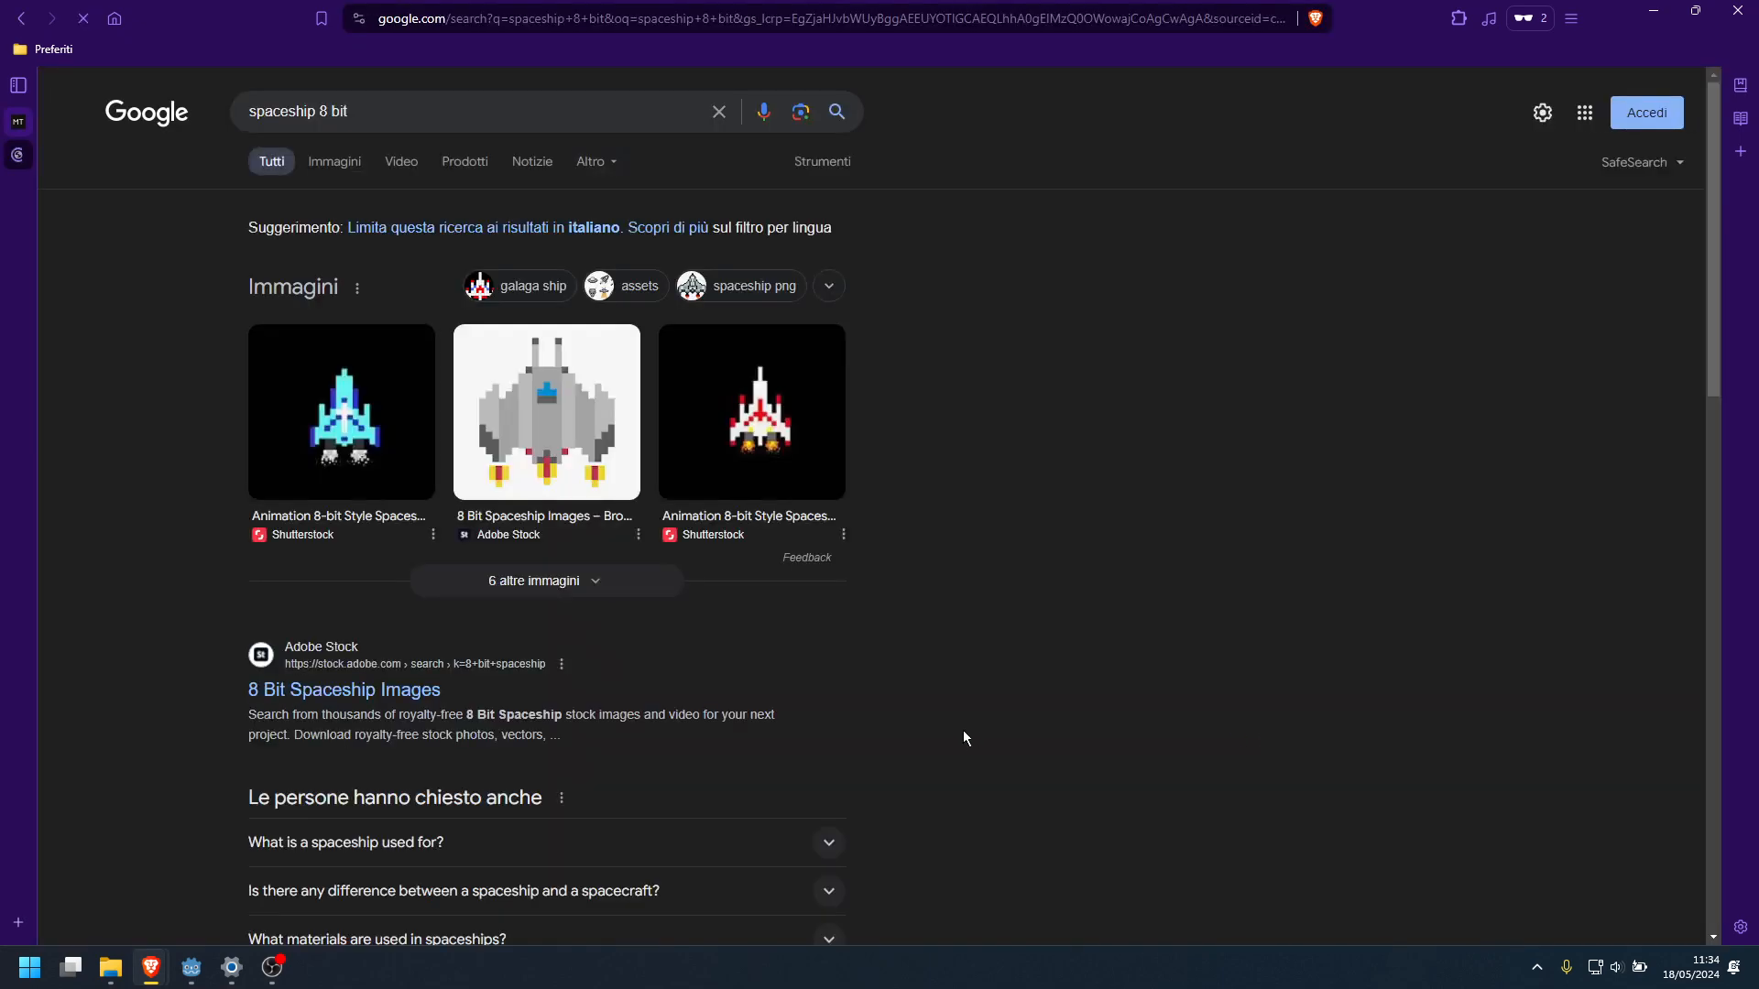
pyautogui.click(337, 167)
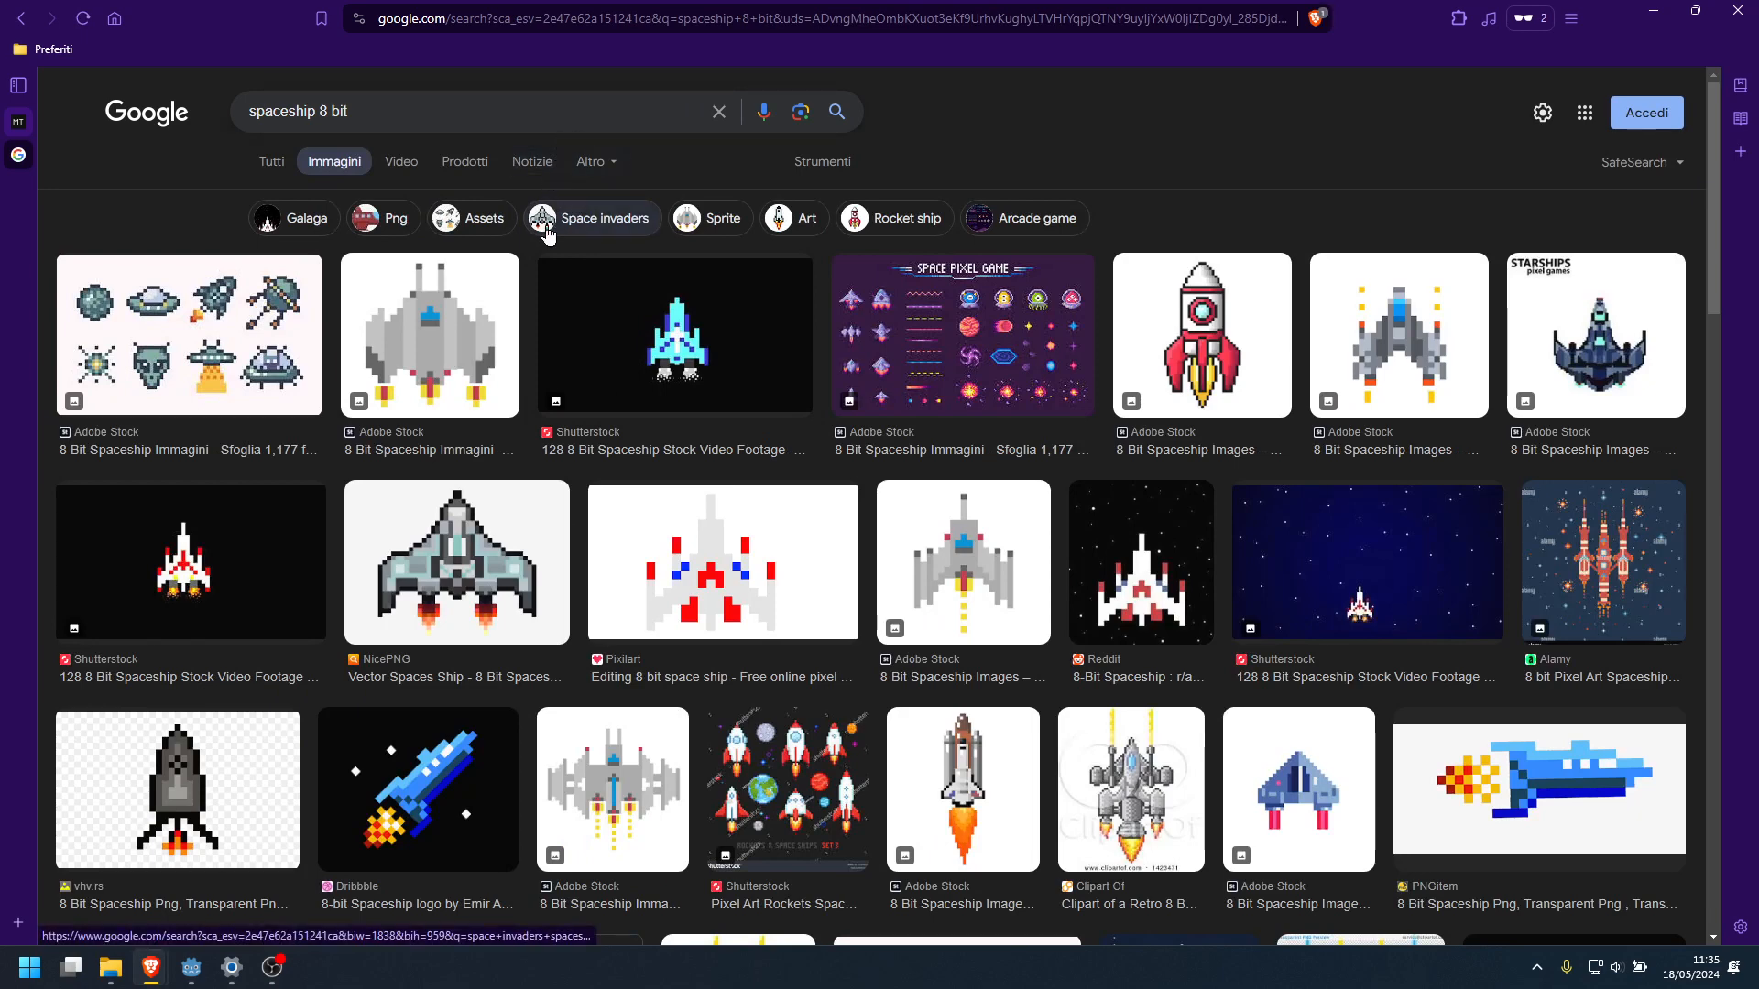
# Browse the spaceship image results, open the red and white Adobe Stock rocket as a reference, and compare it with the game's ship
pyautogui.scroll(-2, 547, 237)
pyautogui.scroll(-3, 547, 236)
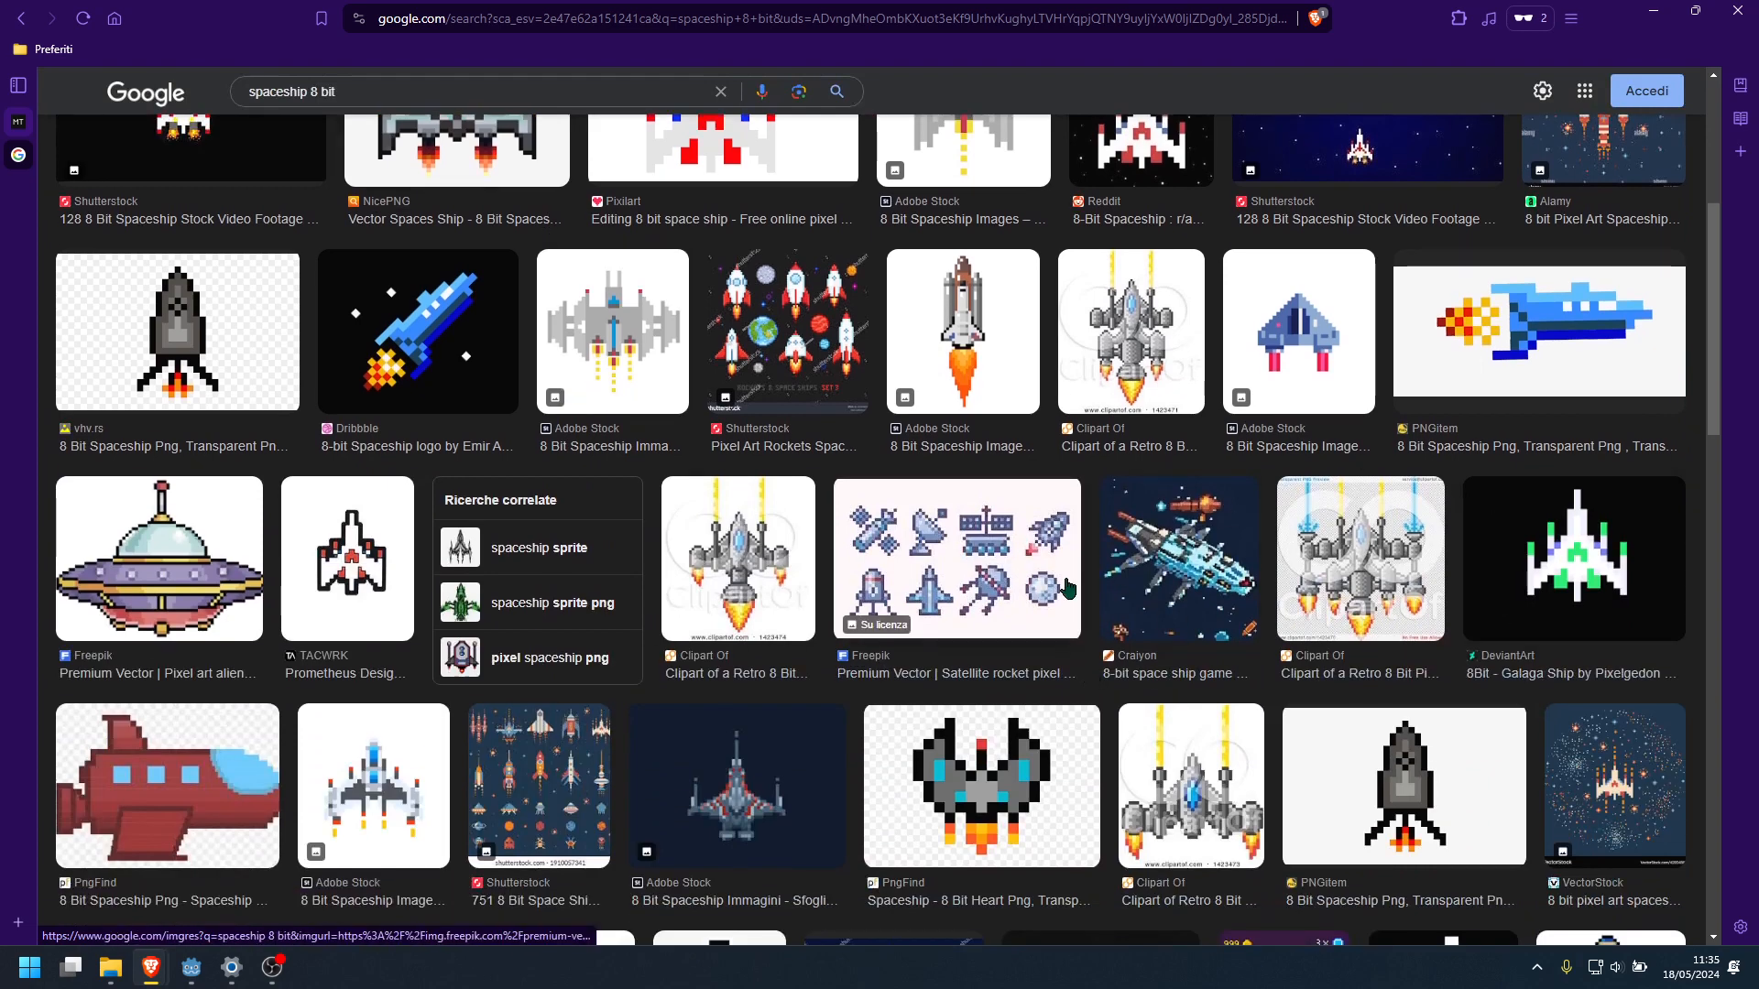
pyautogui.scroll(5, 1067, 586)
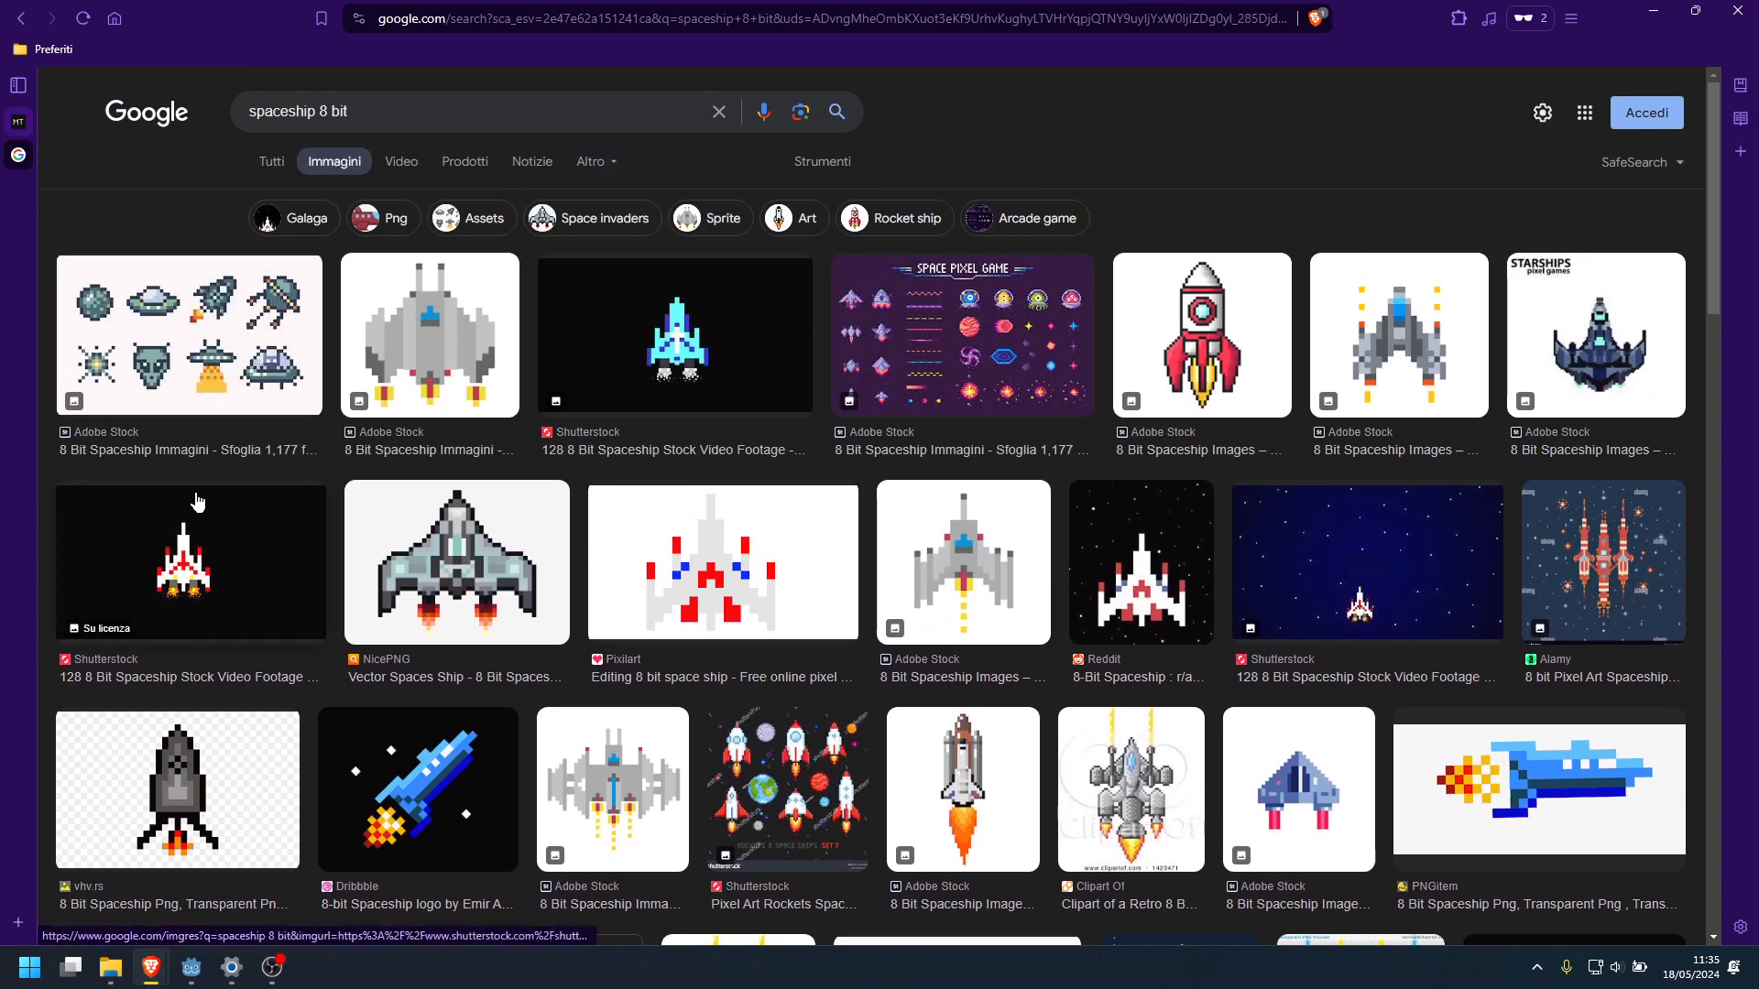
pyautogui.click(1195, 303)
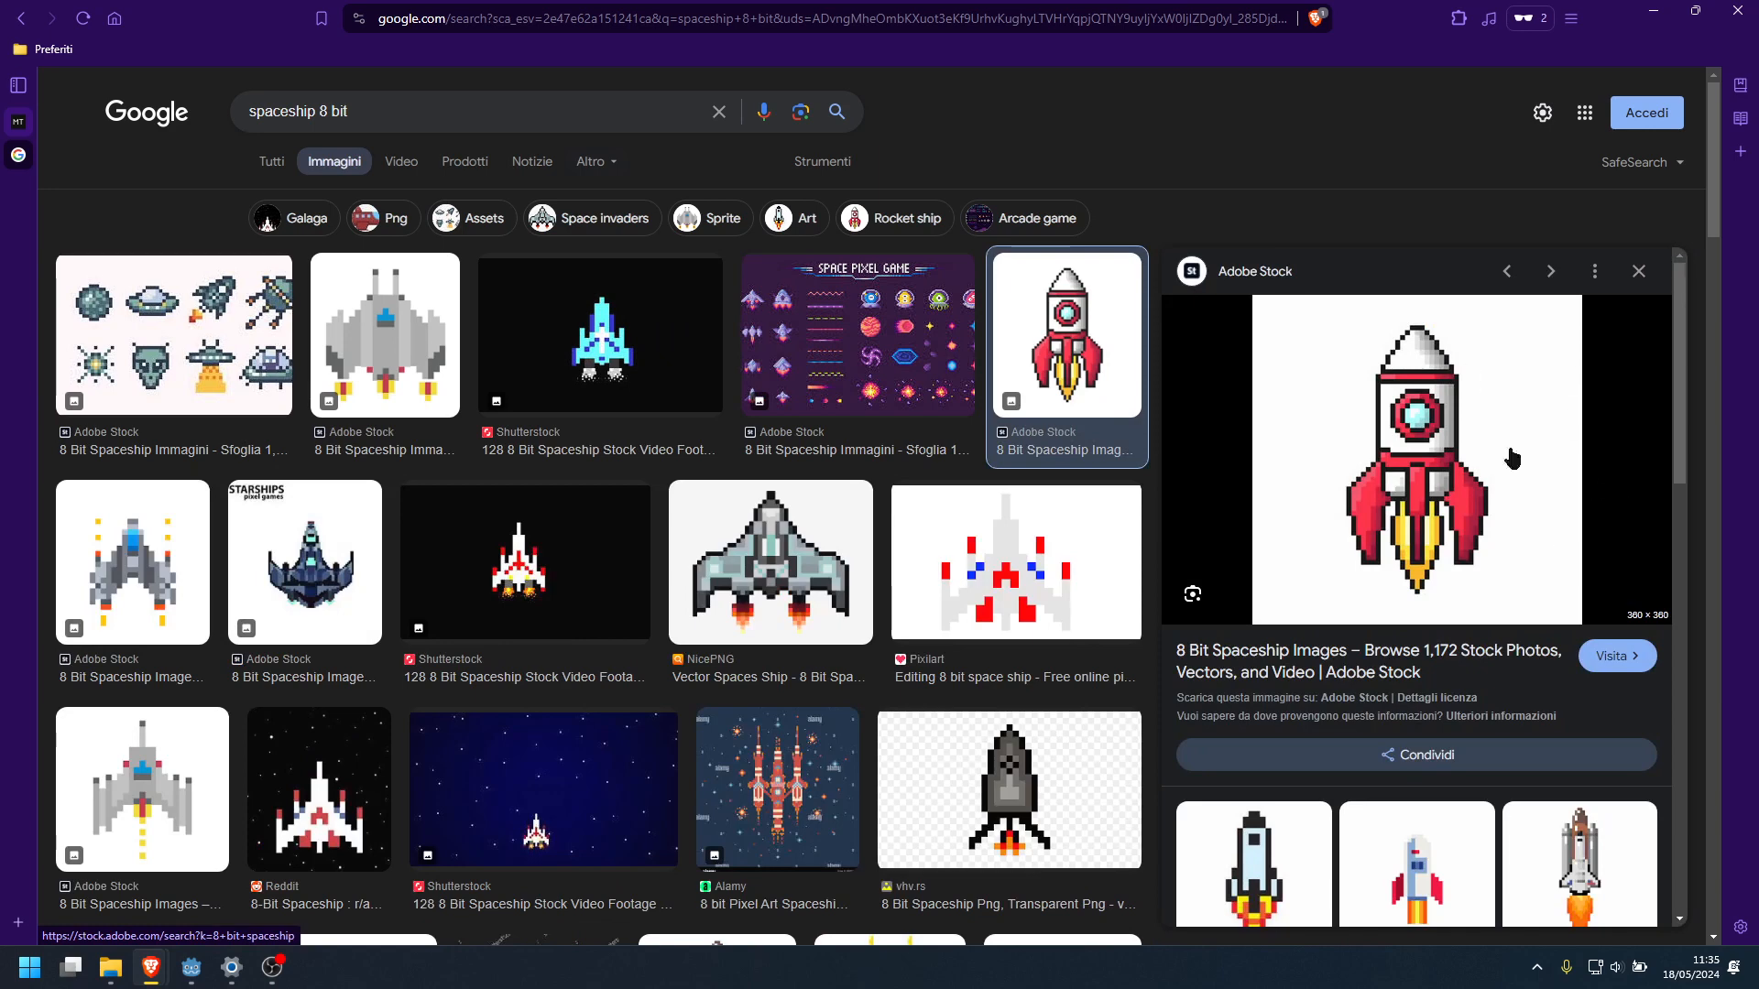
pyautogui.click(18, 122)
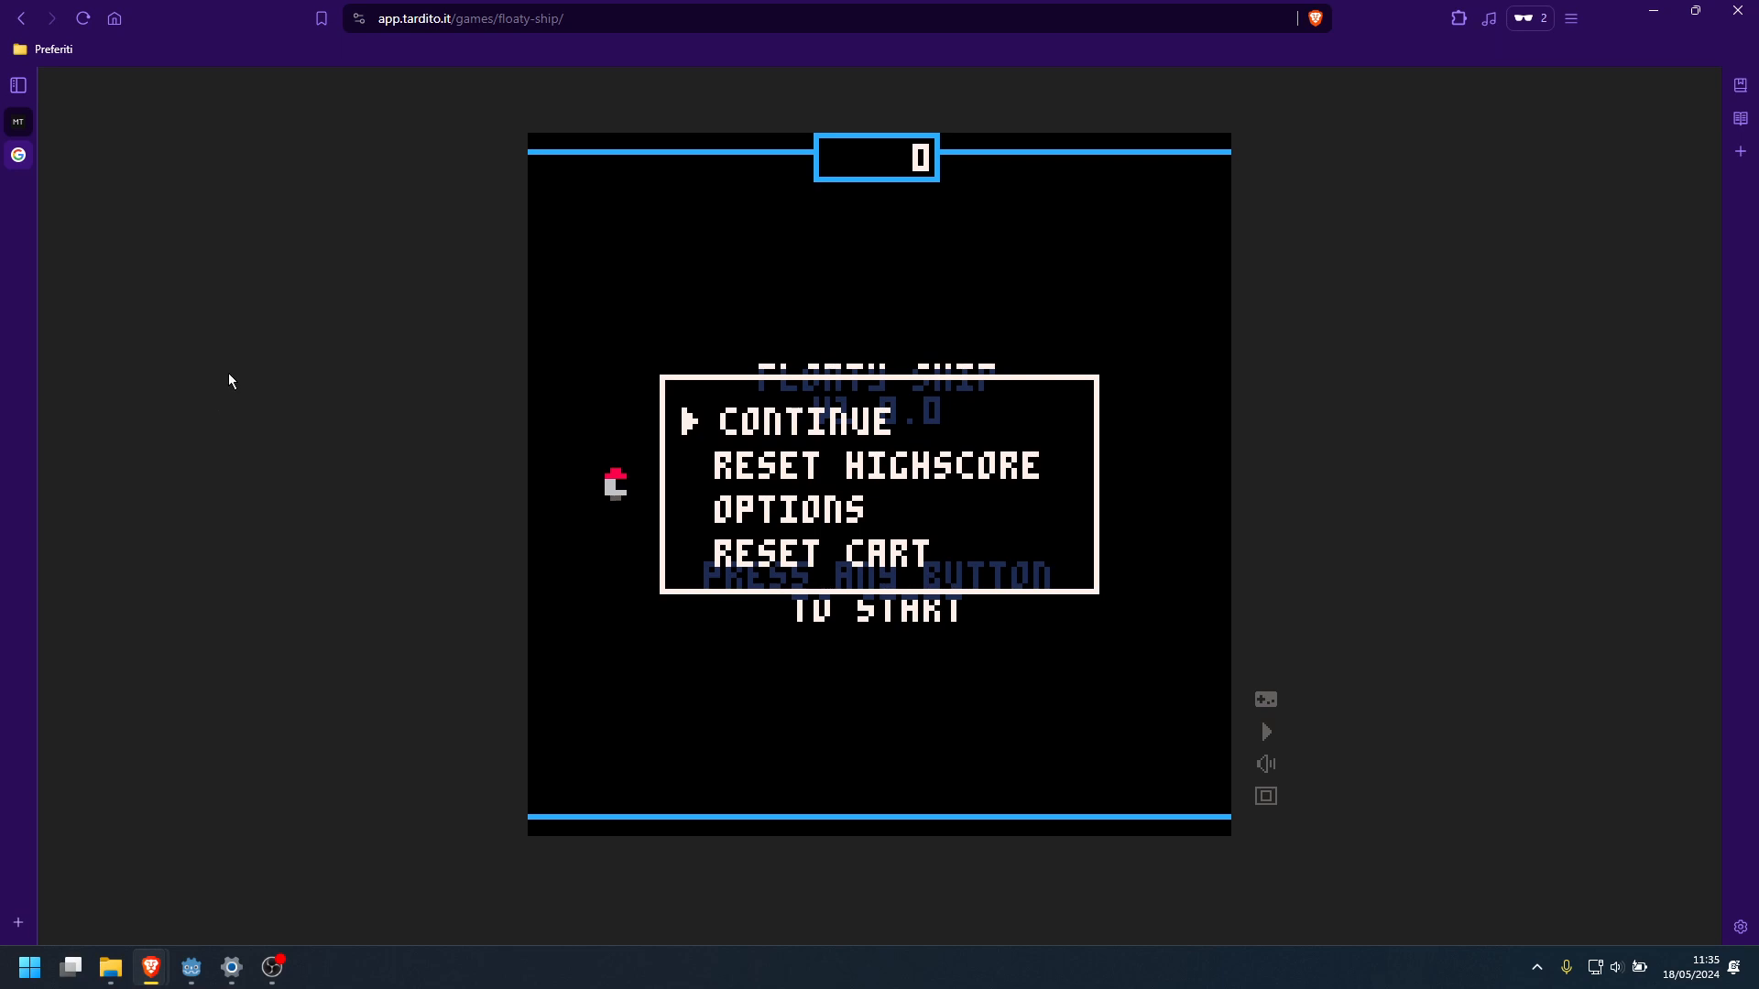
pyautogui.click(46, 158)
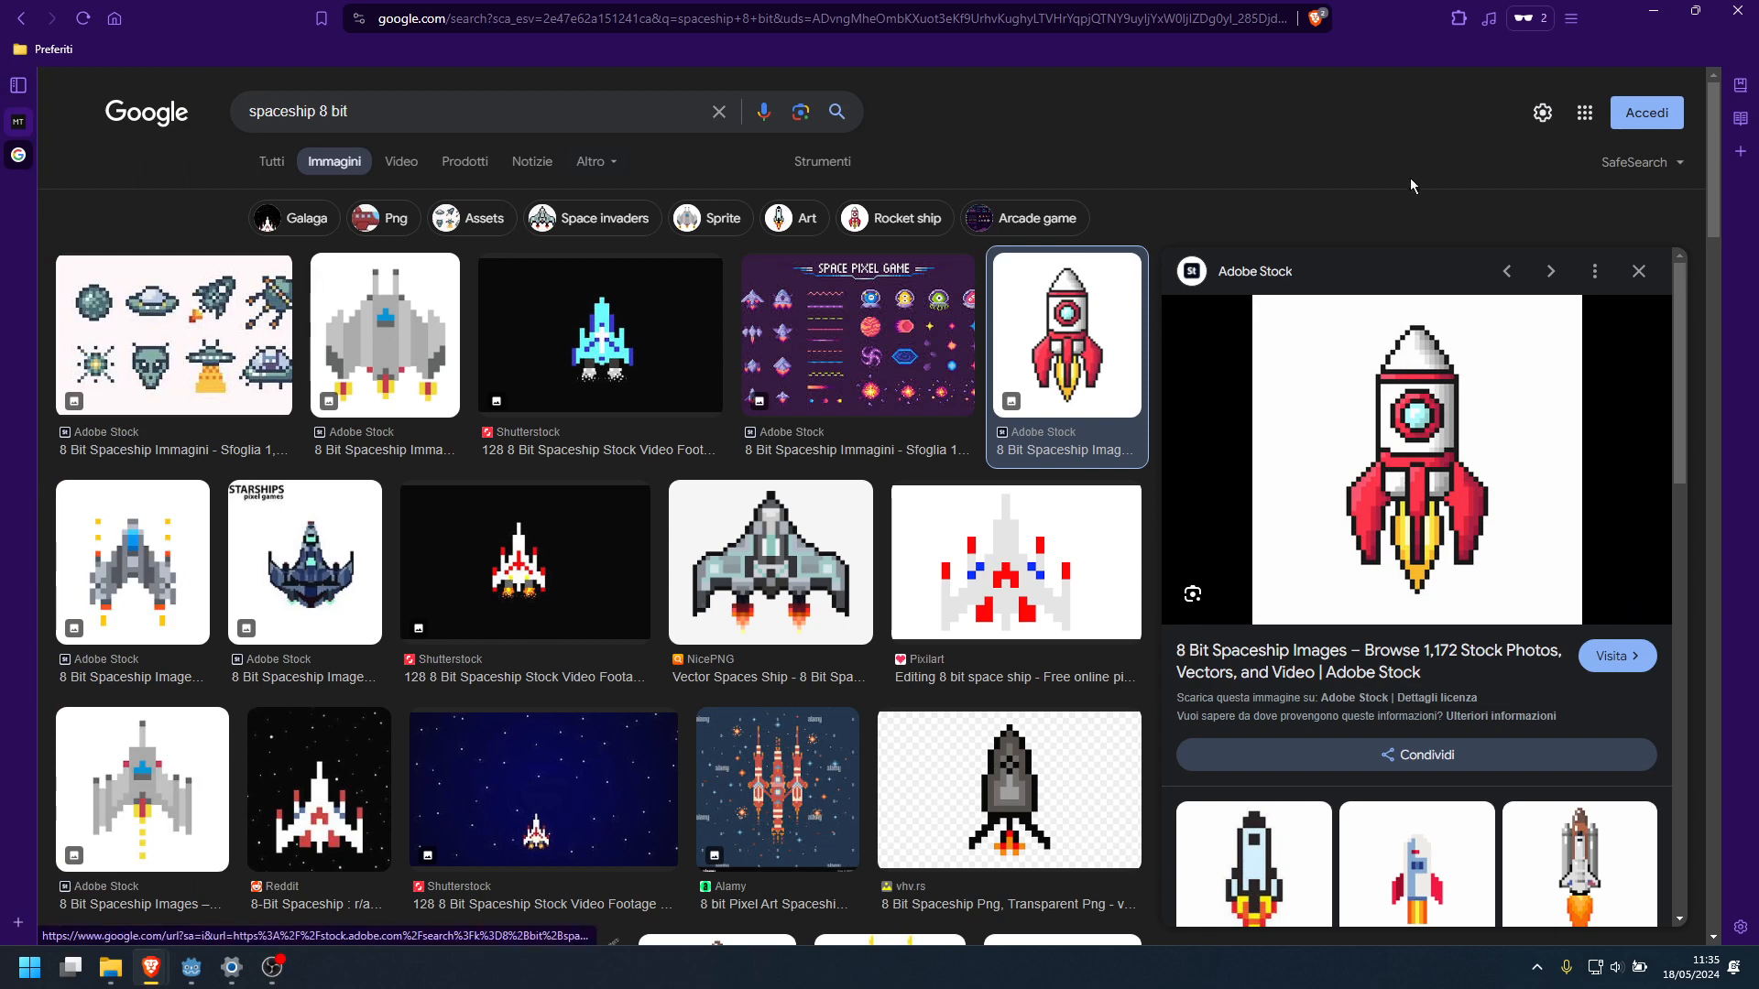
# Launch Paint and narrow its window so that the rocket reference stays visible beside it
pyautogui.press('super+r')
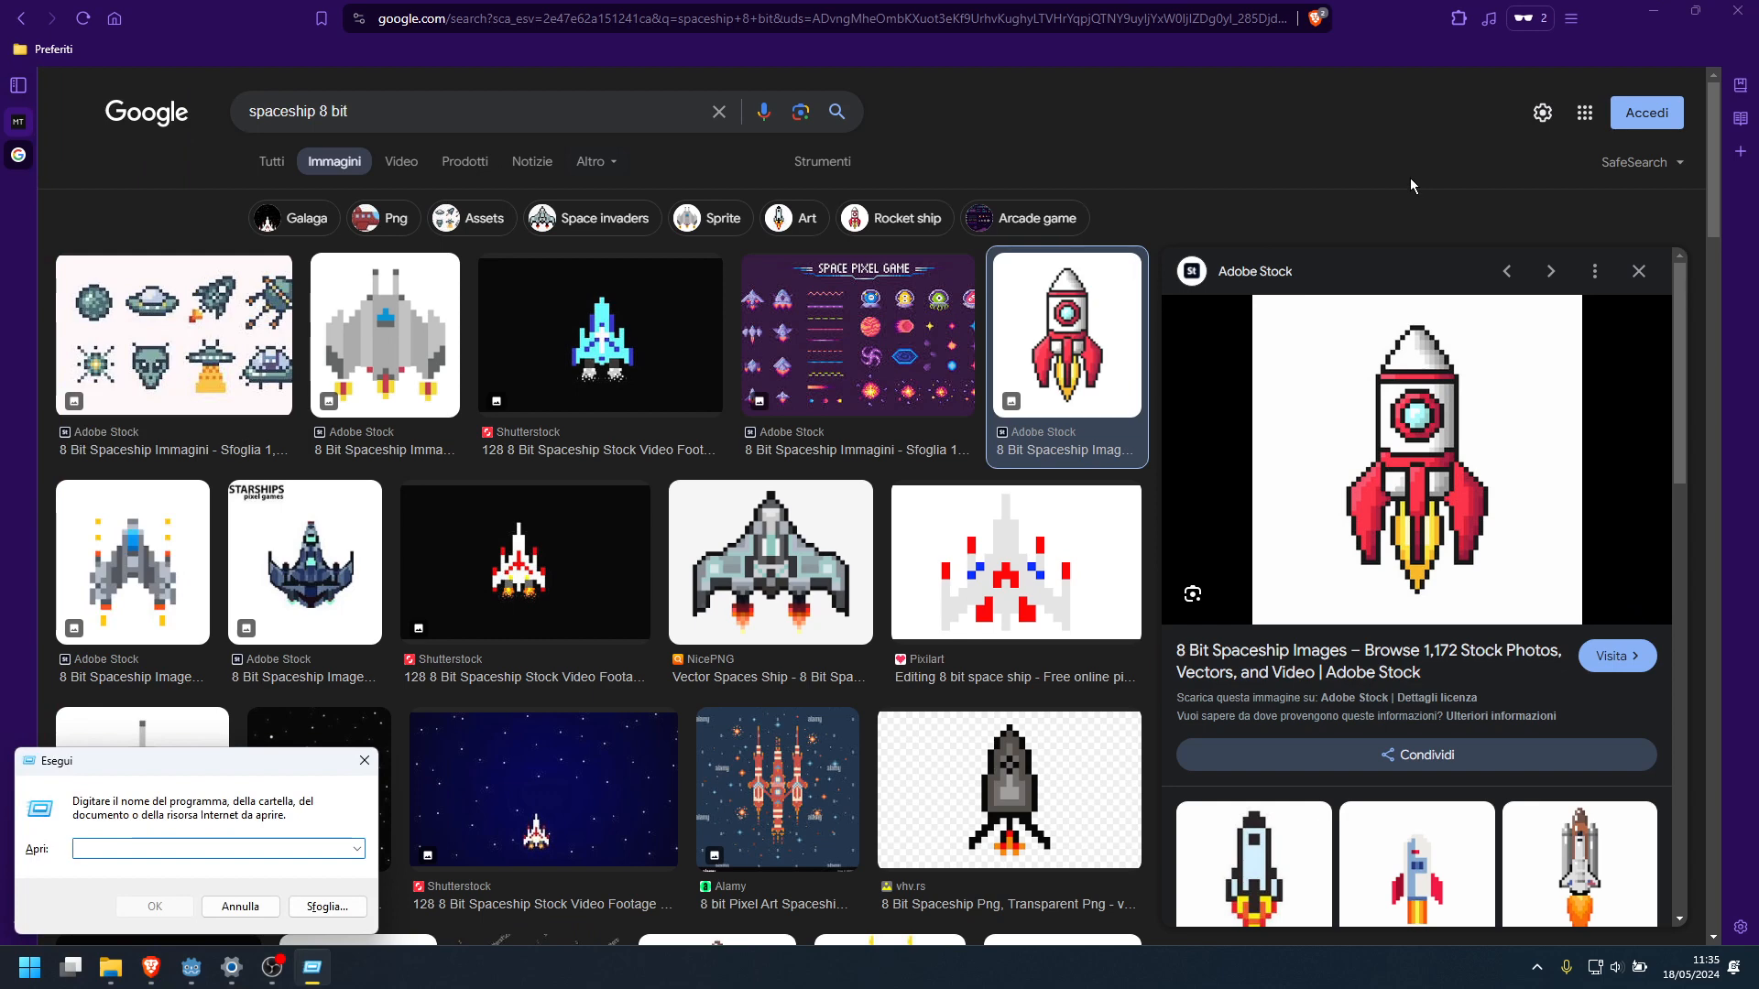
pyautogui.write('mspaint')
pyautogui.press('Return')
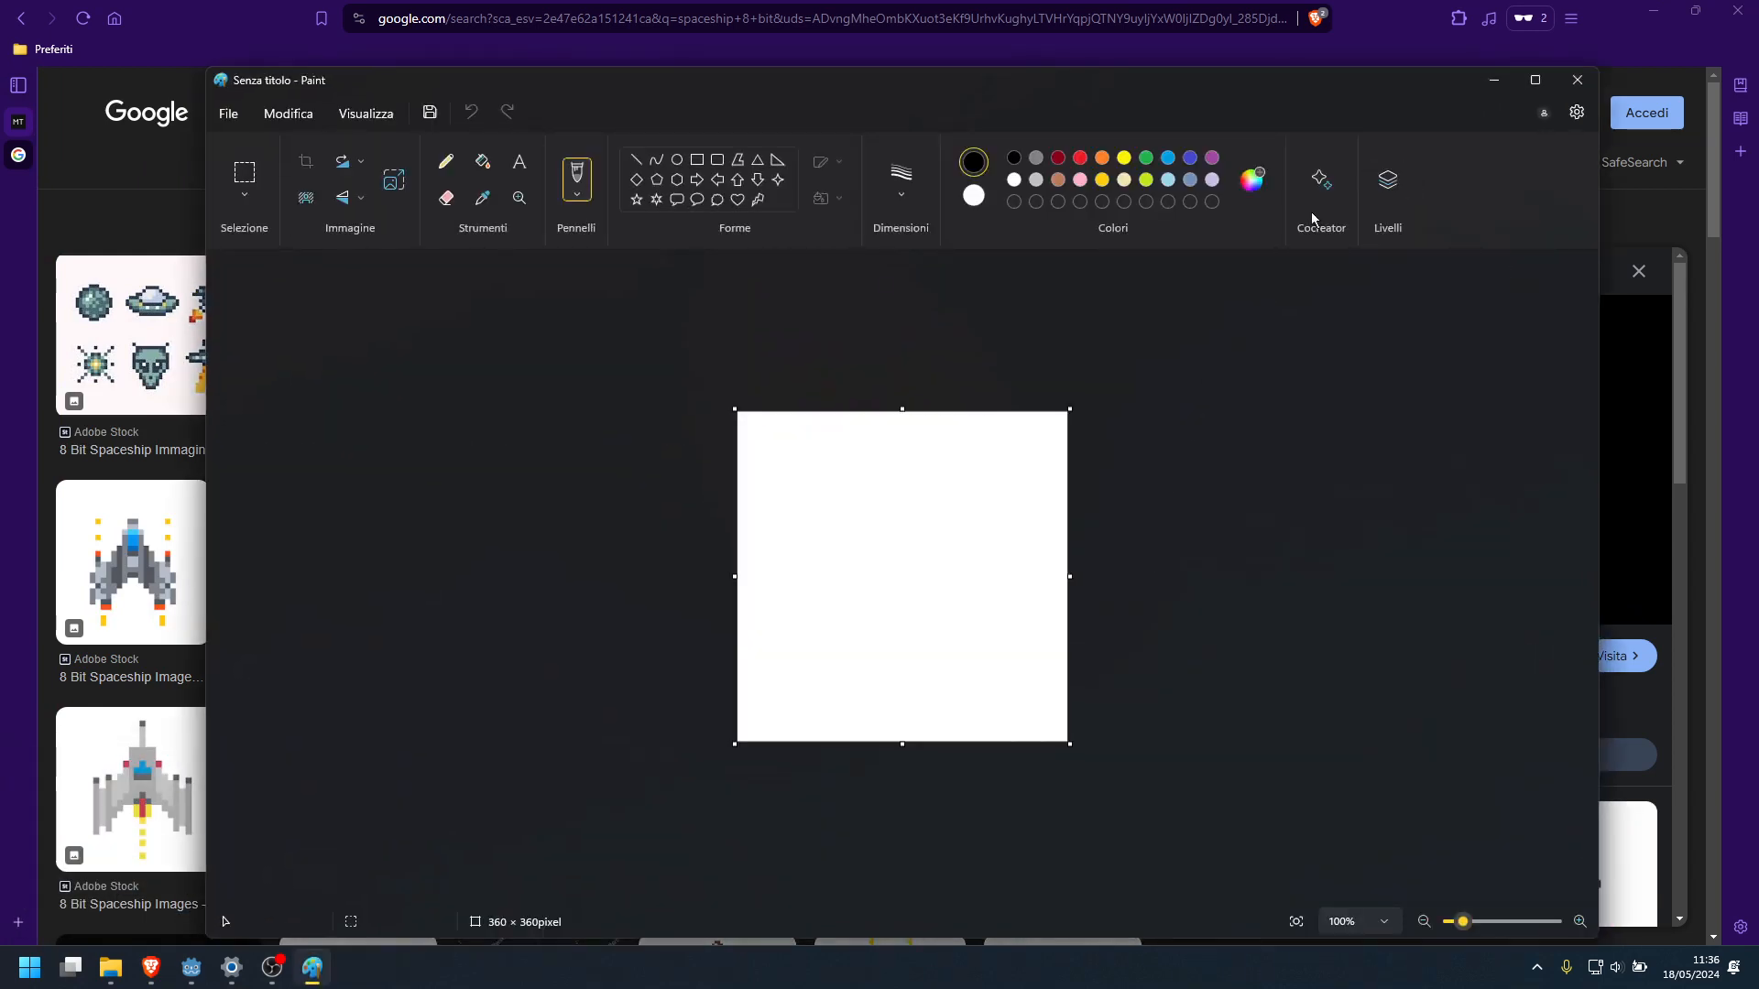
pyautogui.moveTo(1600, 166); pyautogui.dragTo(836, 169)
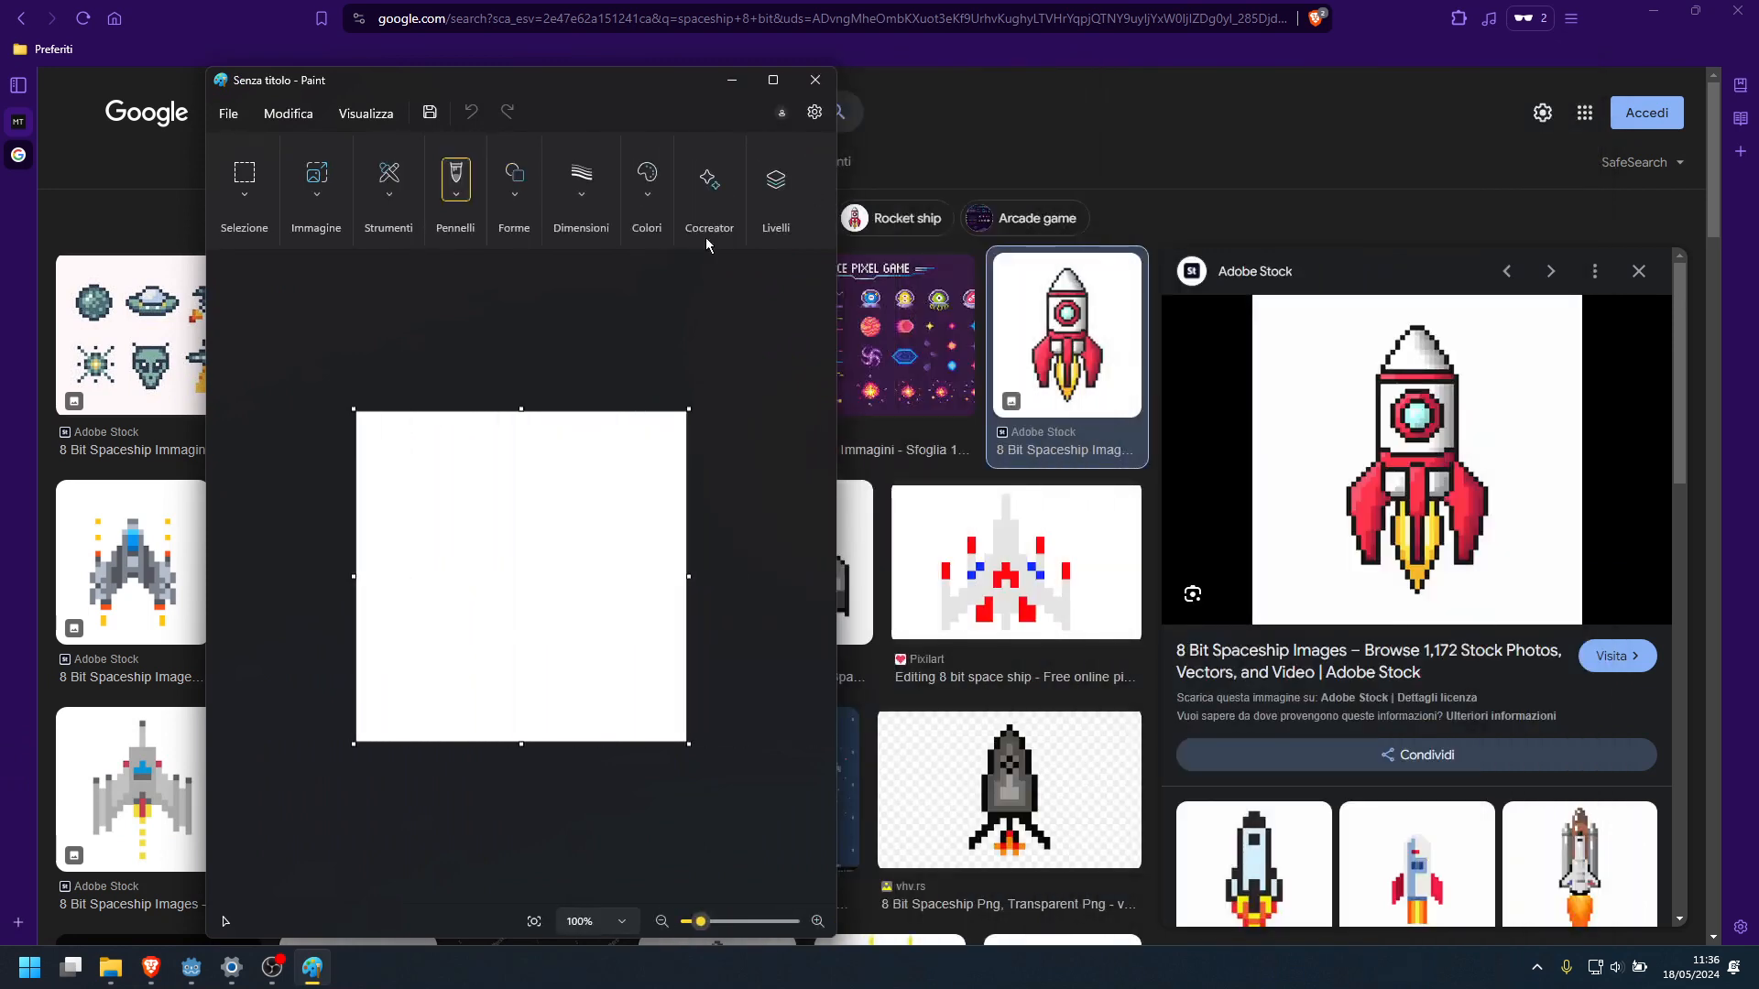
# Shrink the blank canvas to 8 × 8 pixels
pyautogui.moveTo(700, 754); pyautogui.dragTo(392, 448)
pyautogui.keyDown('ctrl'); pyautogui.scroll(5, 515, 612); pyautogui.keyUp('ctrl')
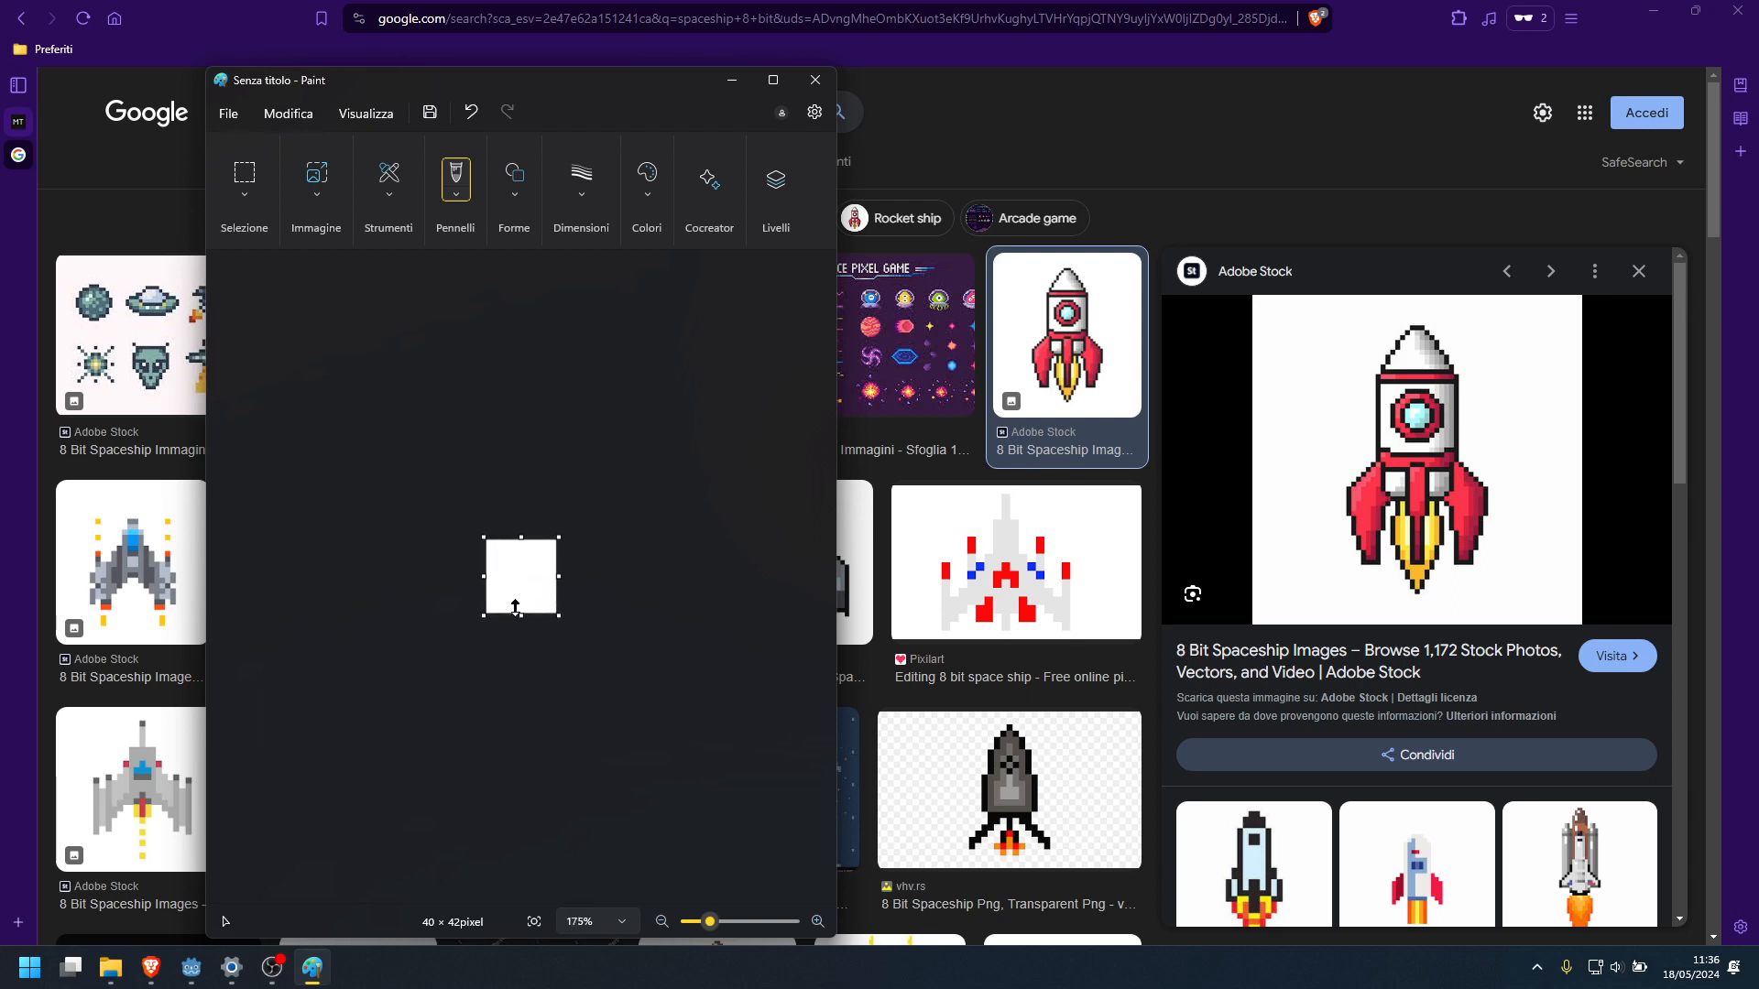
pyautogui.moveTo(677, 702); pyautogui.dragTo(440, 449)
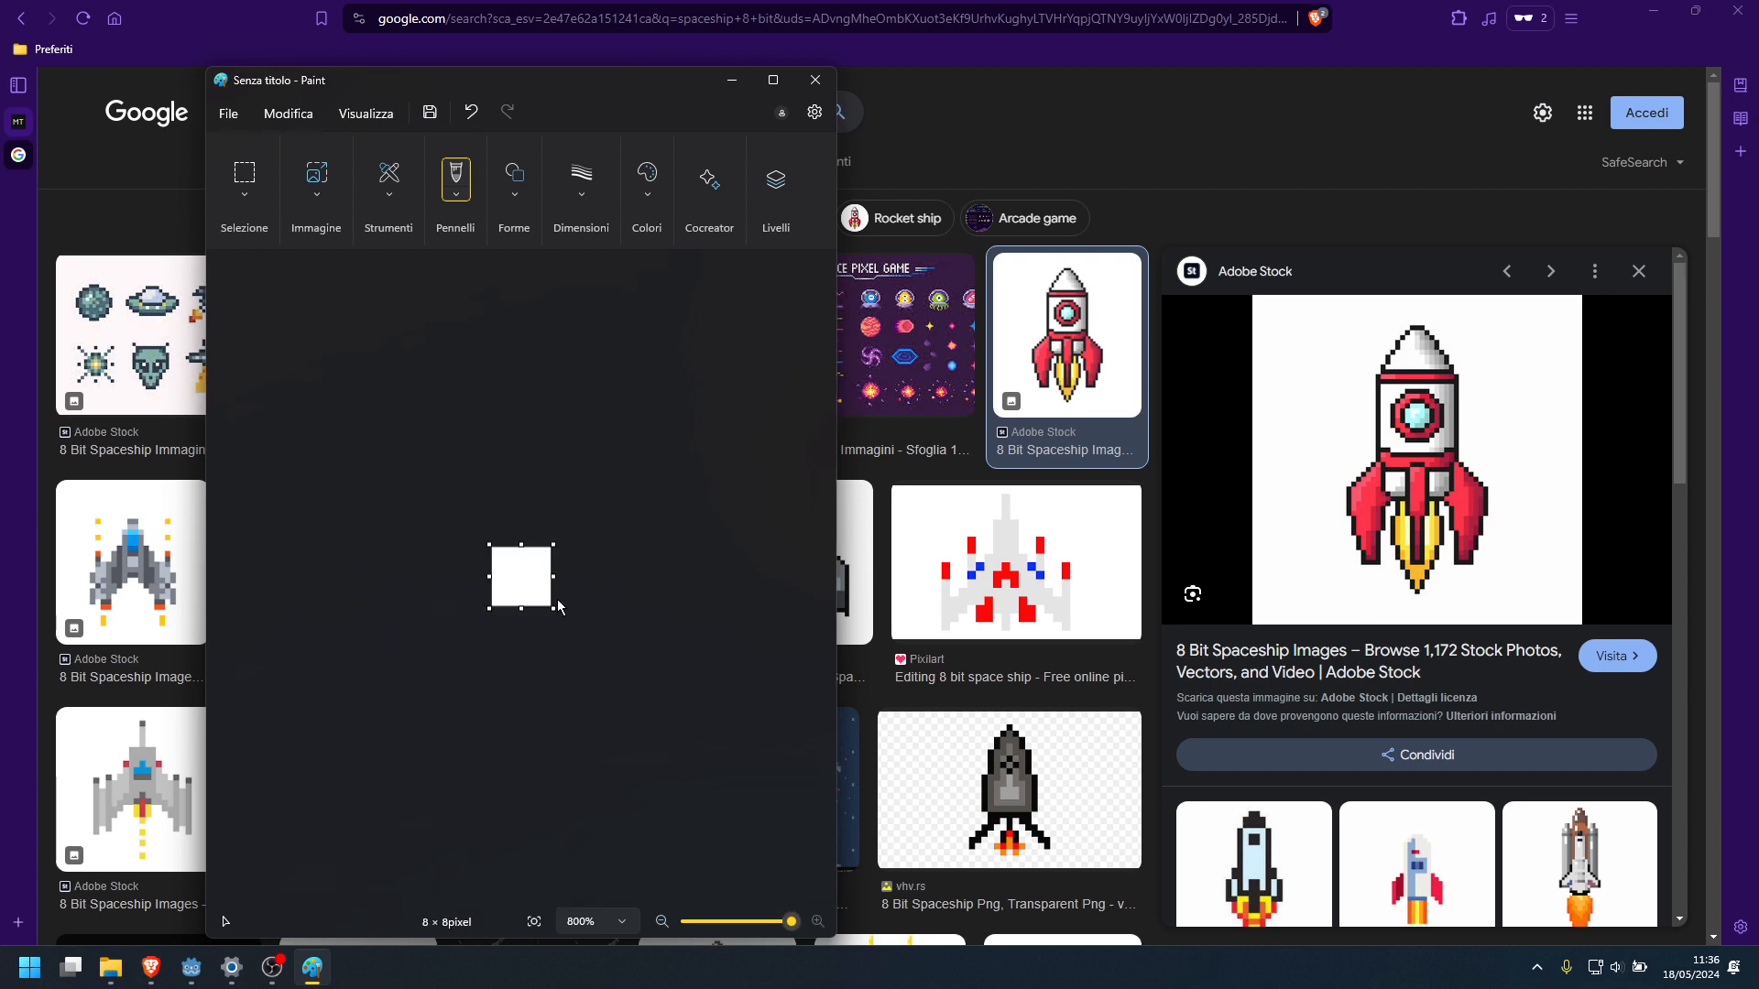
# Select the Pencil as the drawing tool
pyautogui.click(457, 196)
pyautogui.click(388, 194)
pyautogui.click(388, 195)
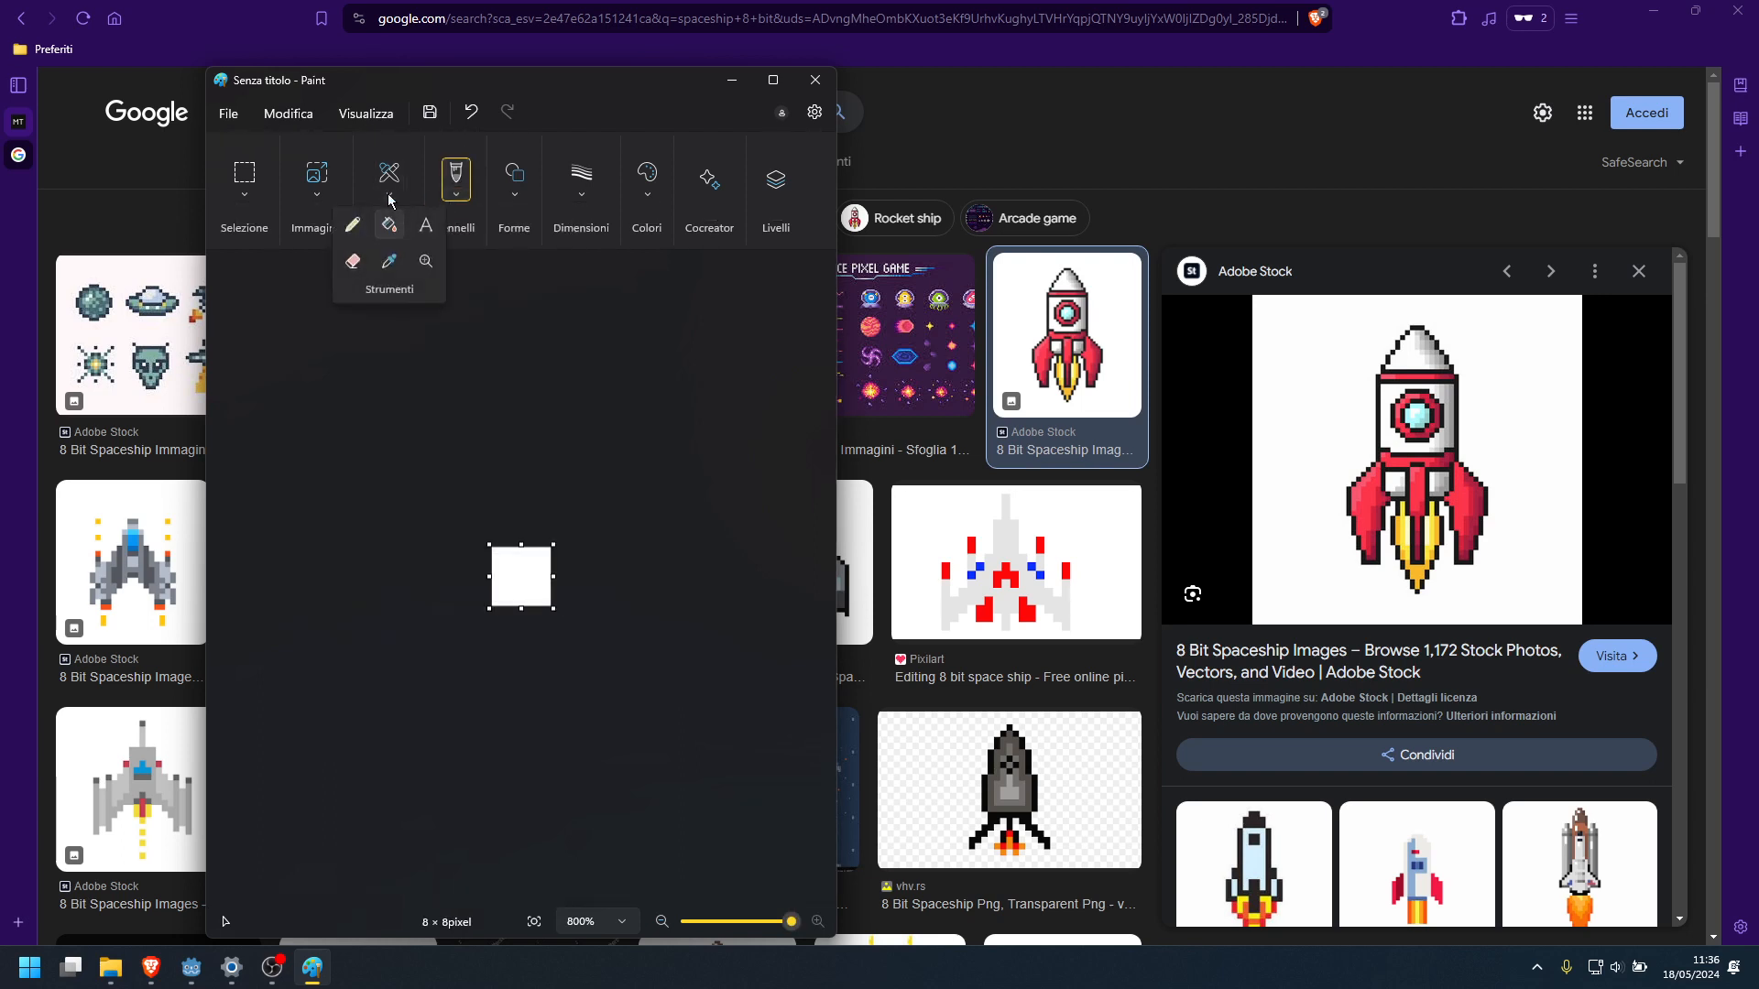
pyautogui.click(354, 226)
pyautogui.click(619, 524)
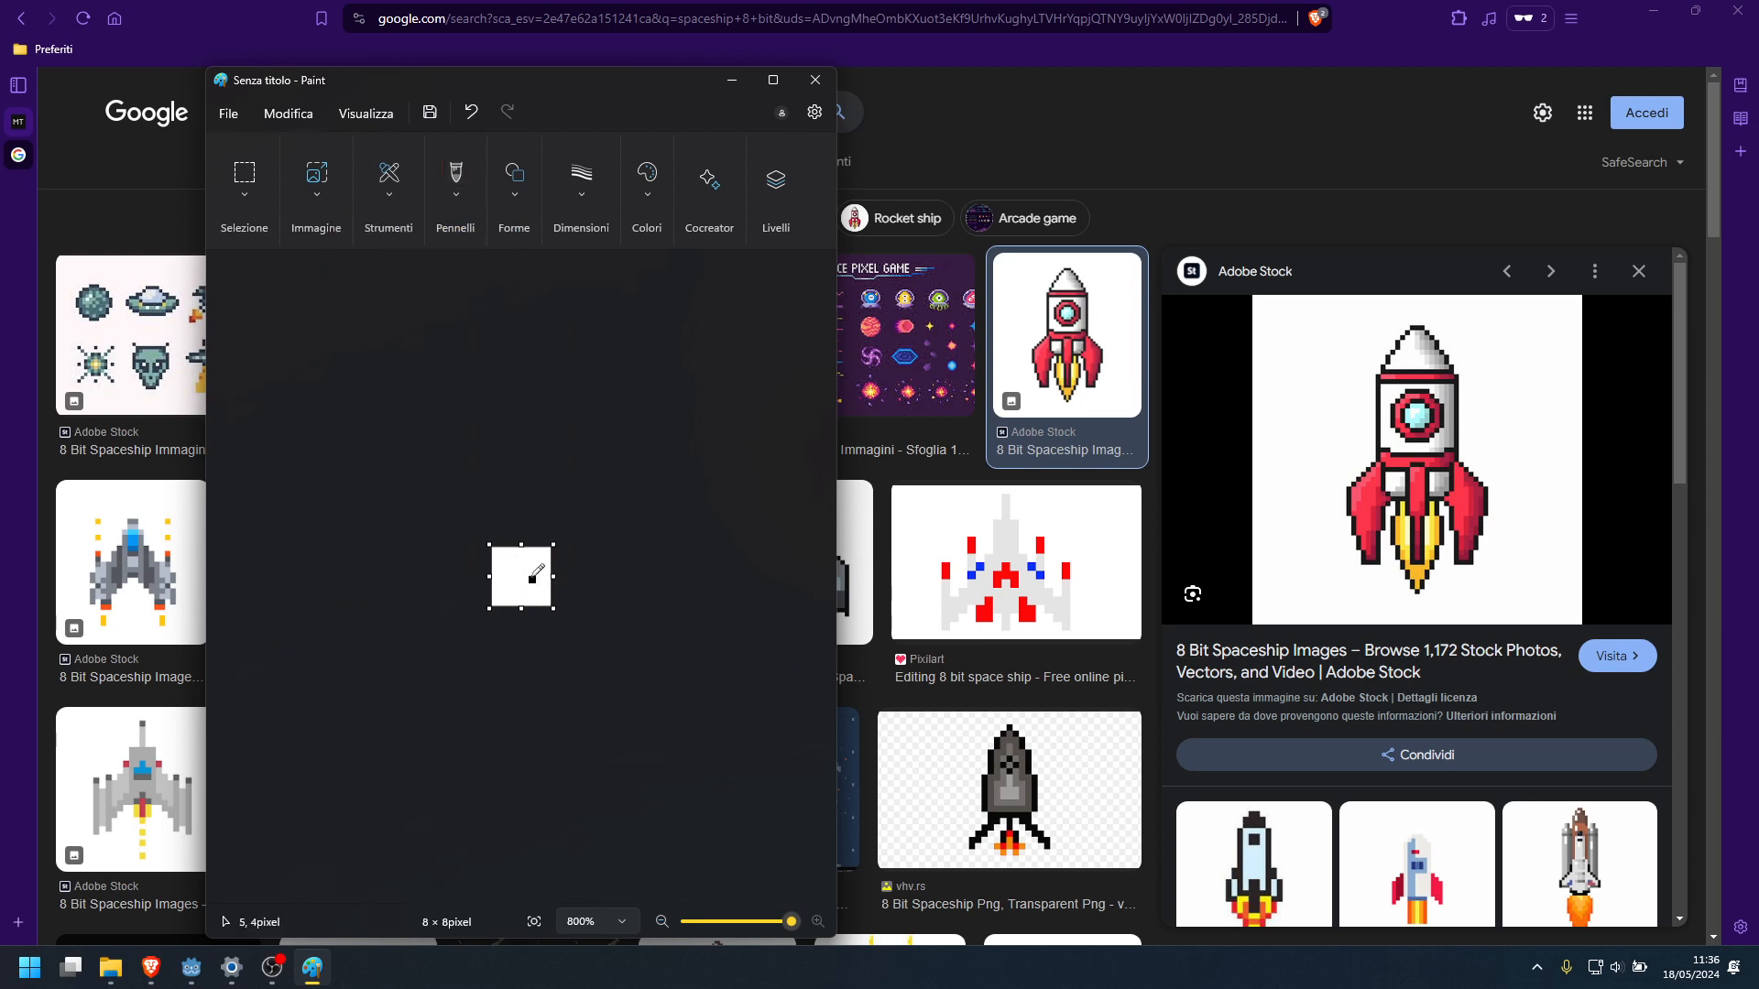
pyautogui.press('alt')
pyautogui.press('alt')
pyautogui.click(525, 573)
pyautogui.click(618, 923)
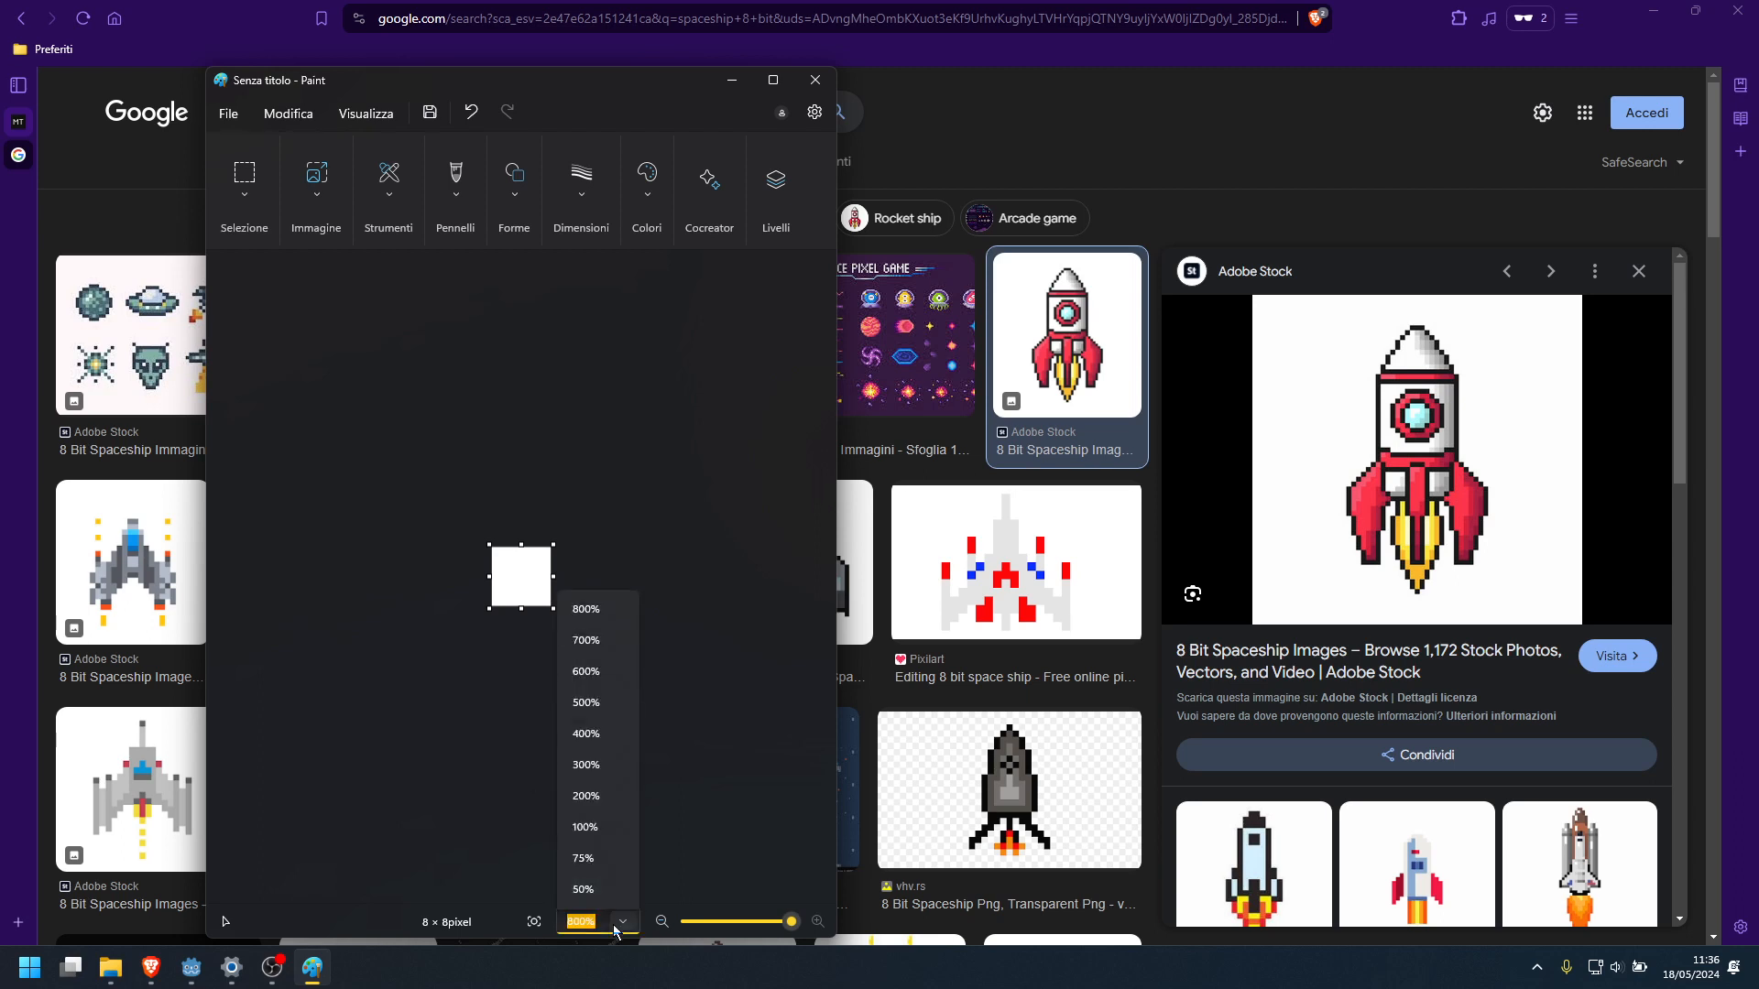
pyautogui.click(687, 678)
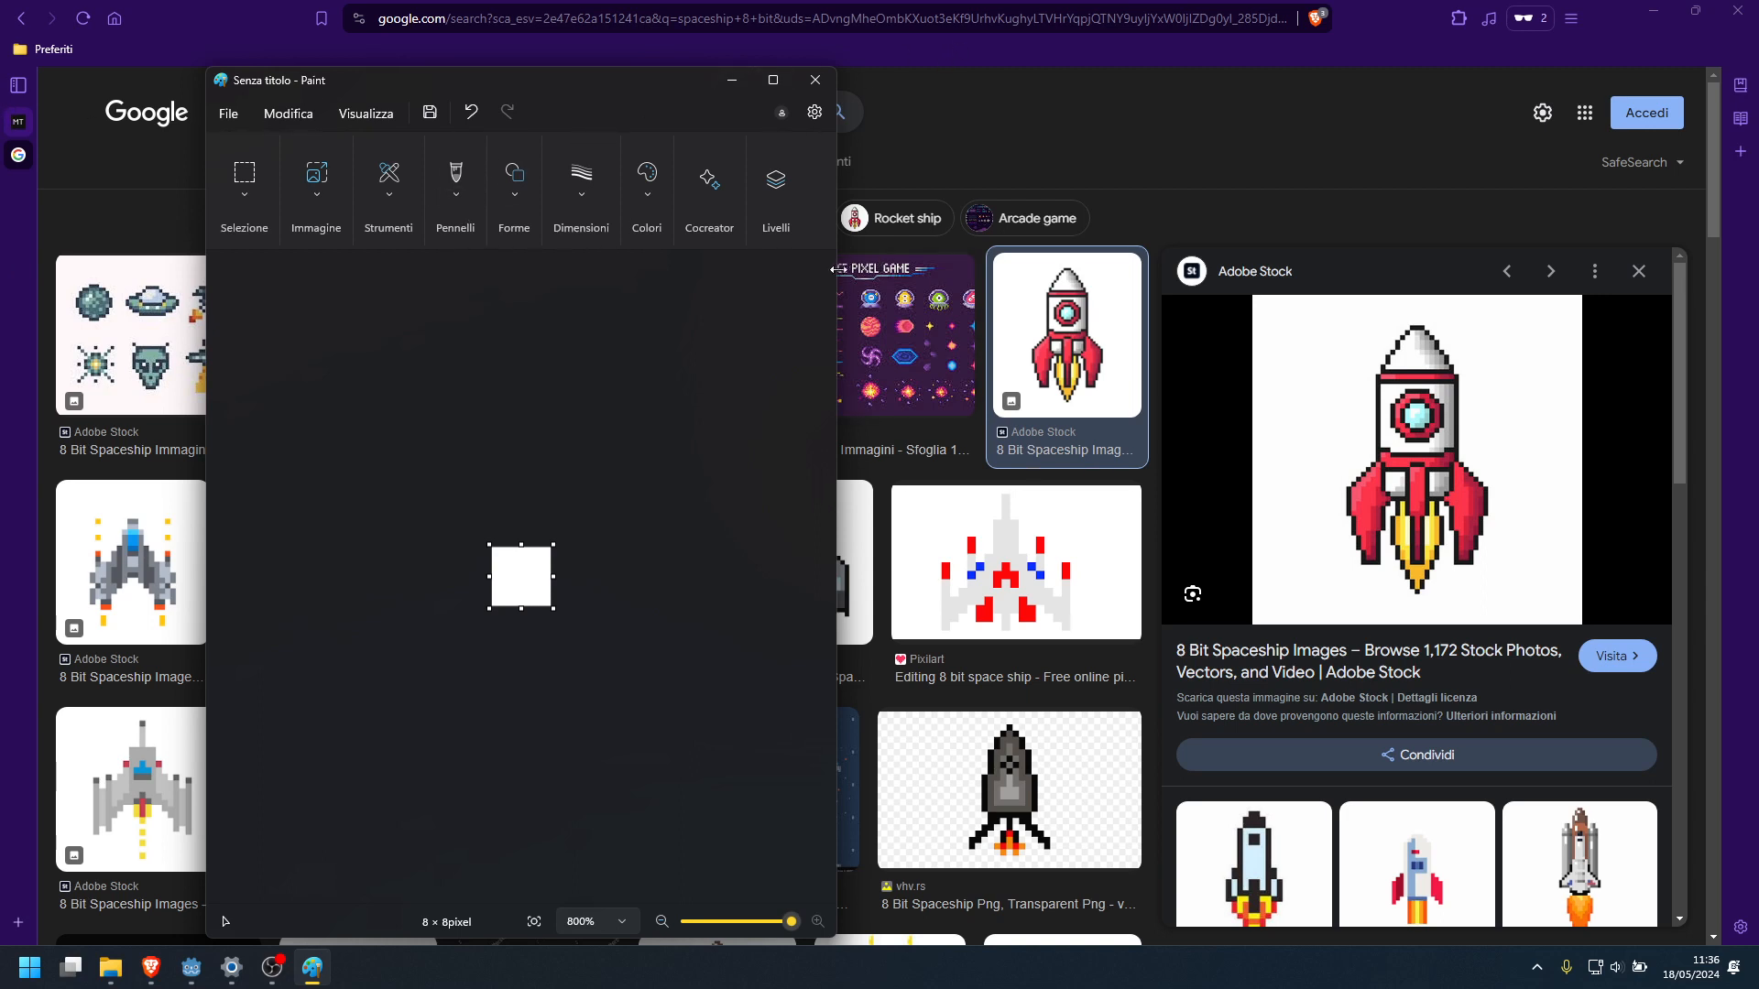
# Resize and move the Paint window so the colour palette and rocket reference are both visible, and open the colour editor for custom colours
pyautogui.moveTo(839, 269); pyautogui.dragTo(1395, 284)
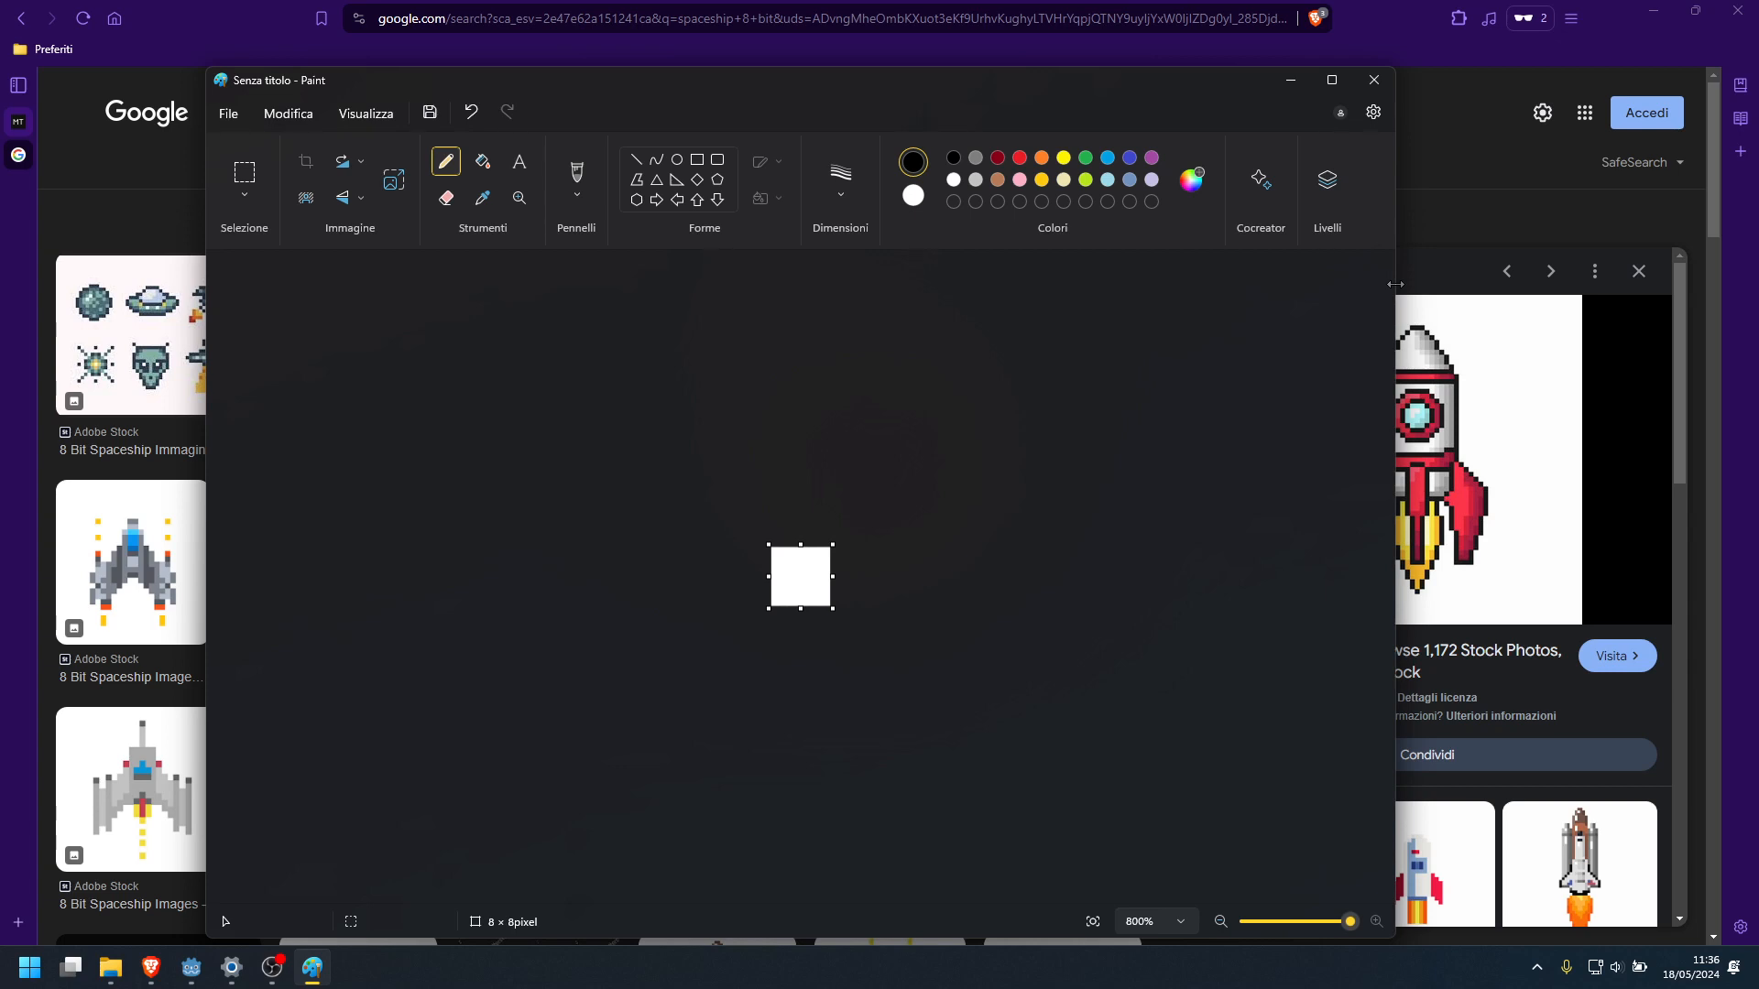
pyautogui.moveTo(1396, 284)
pyautogui.mouseDown()
pyautogui.moveTo(973, 284)
pyautogui.moveTo(1195, 280)
pyautogui.mouseUp()
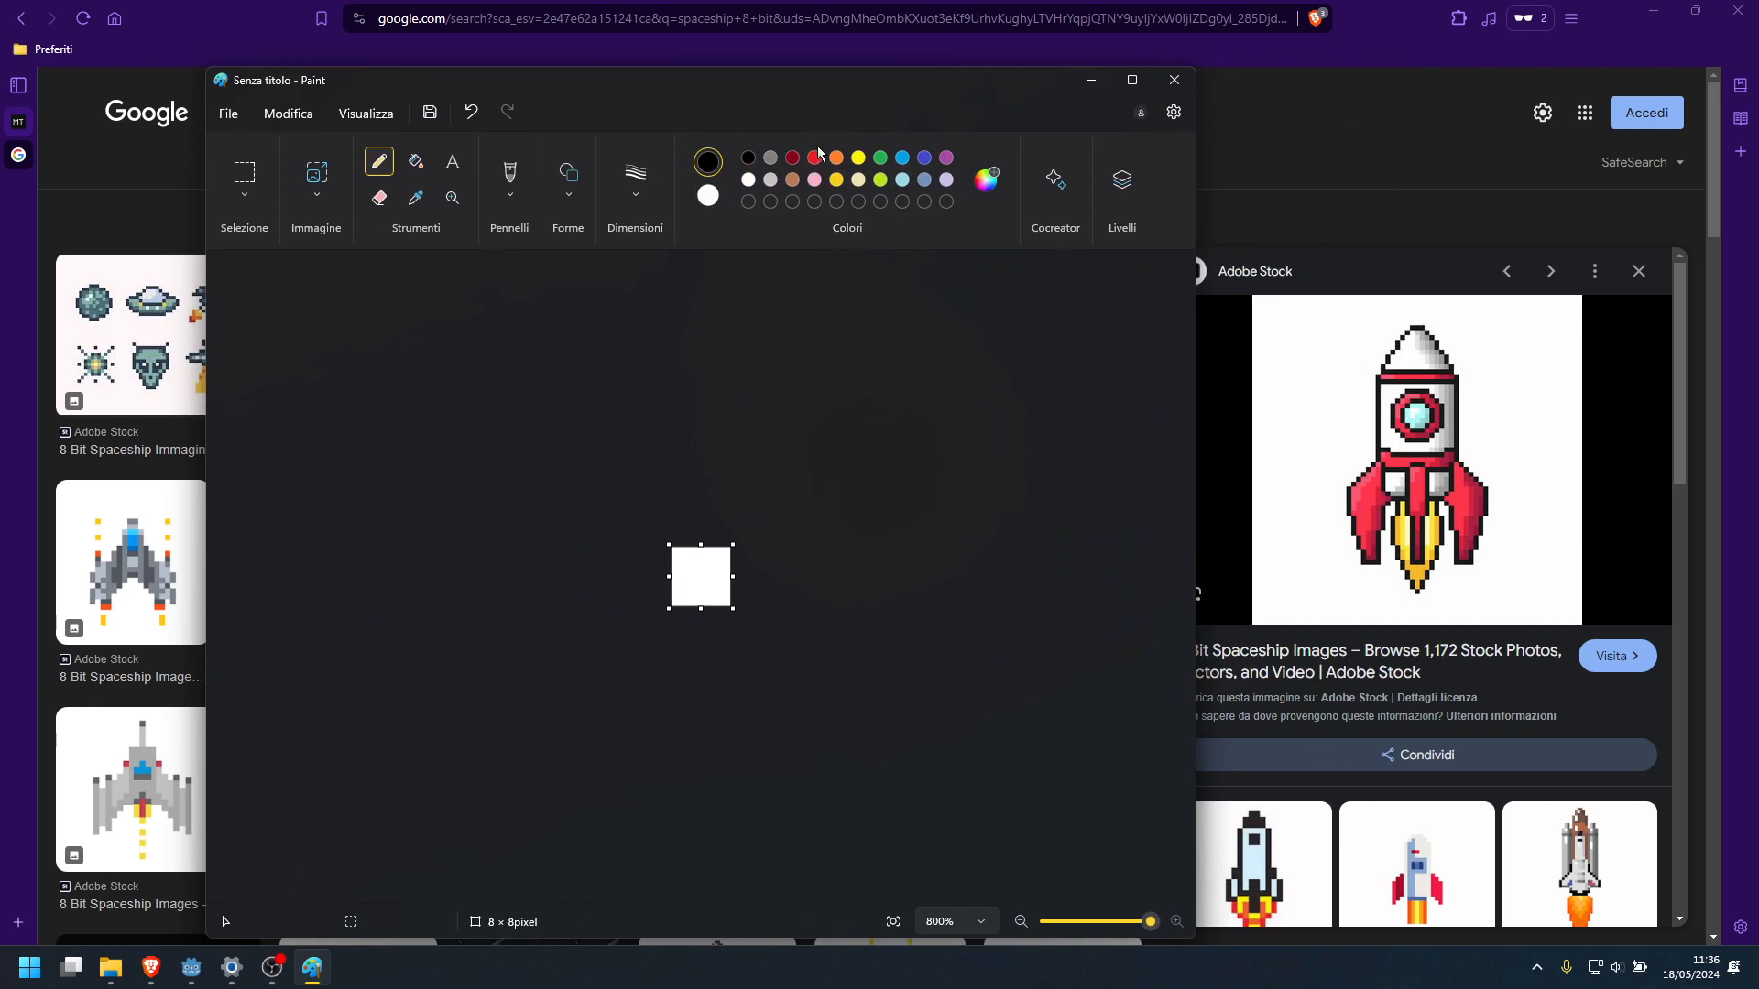
pyautogui.moveTo(872, 92); pyautogui.dragTo(762, 95)
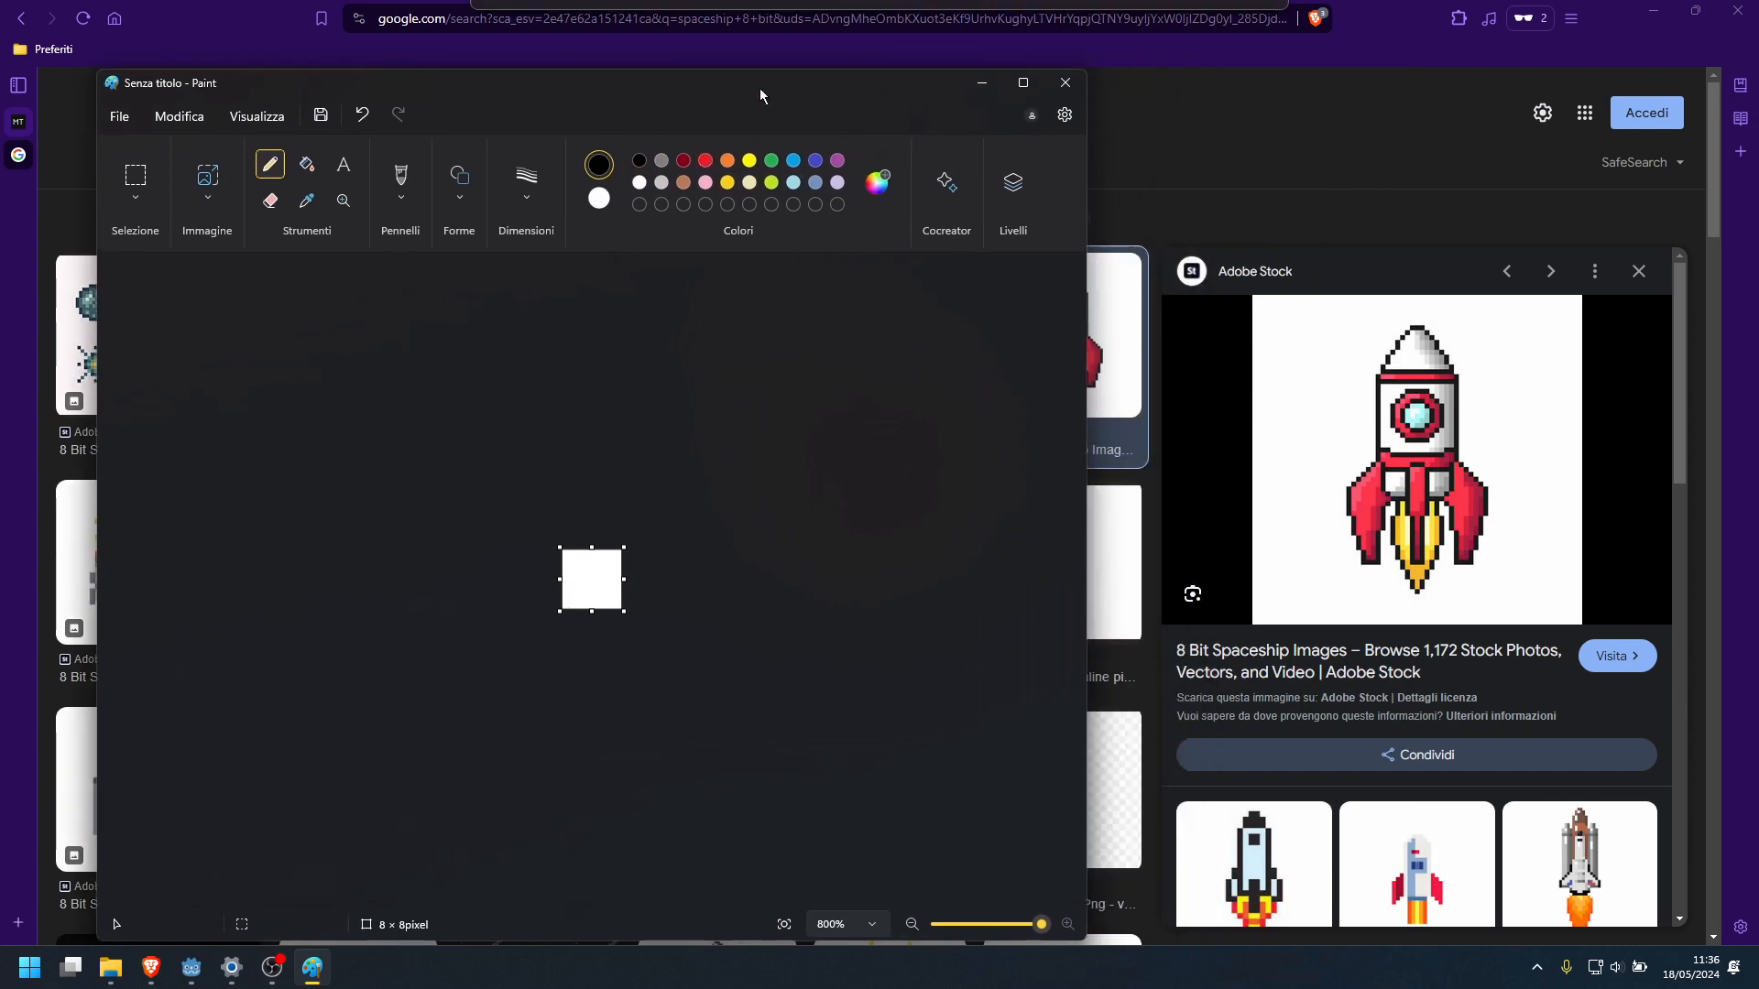
pyautogui.click(880, 186)
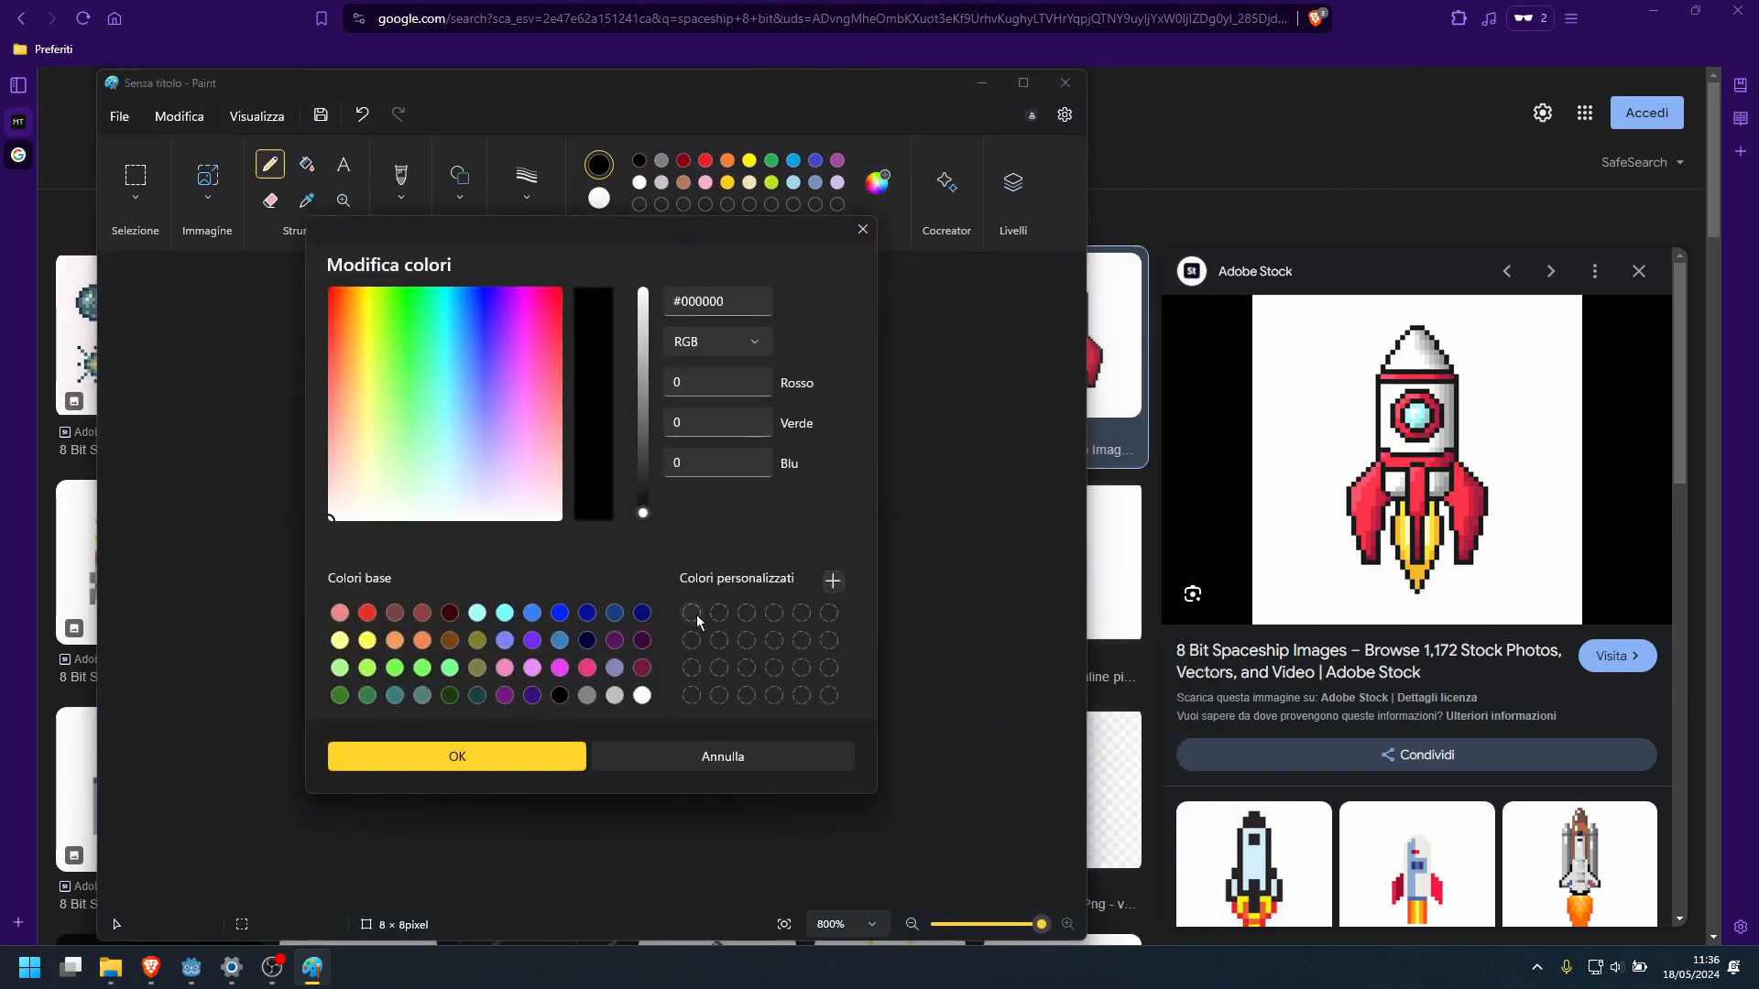
pyautogui.click(842, 587)
# Switch back to Brave, search Google Images for "pico-8 palette hex" and open the Lexaloffle Games "Color Info & Contrast" image
pyautogui.click(1179, 199)
pyautogui.tripleClick(462, 110)
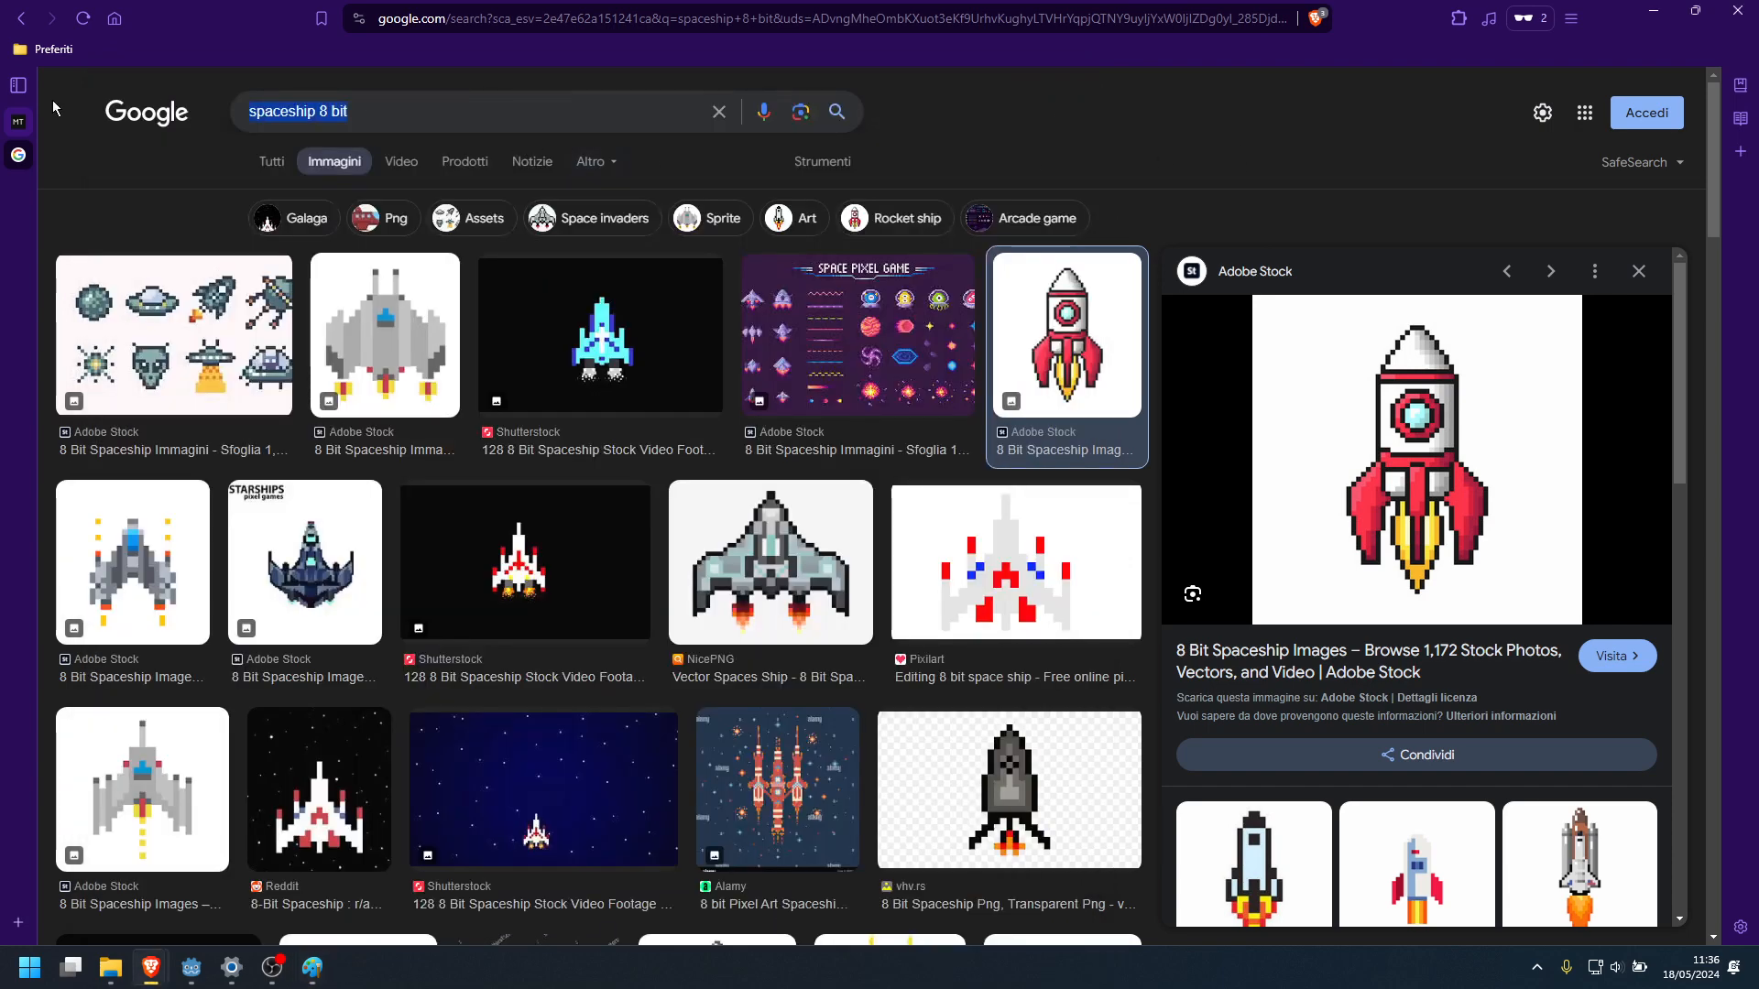
pyautogui.write('pico-8 palette')
pyautogui.press('Return')
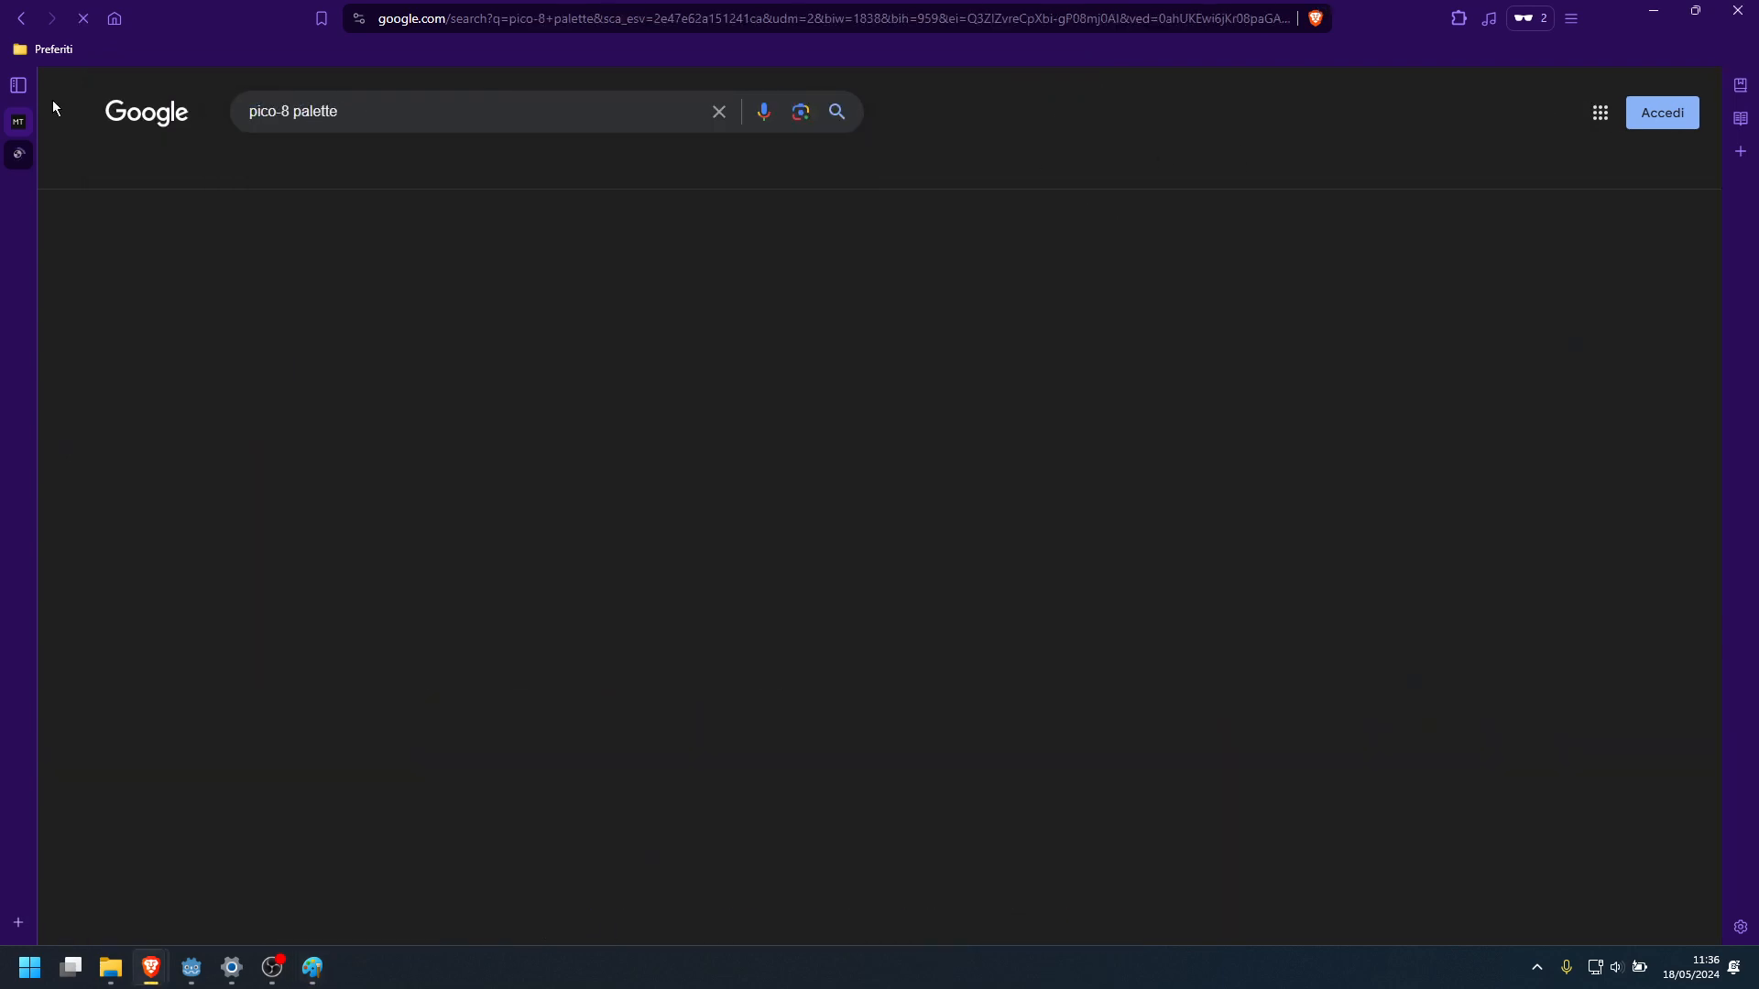
pyautogui.click(383, 111)
pyautogui.write('hex')
pyautogui.press('Return')
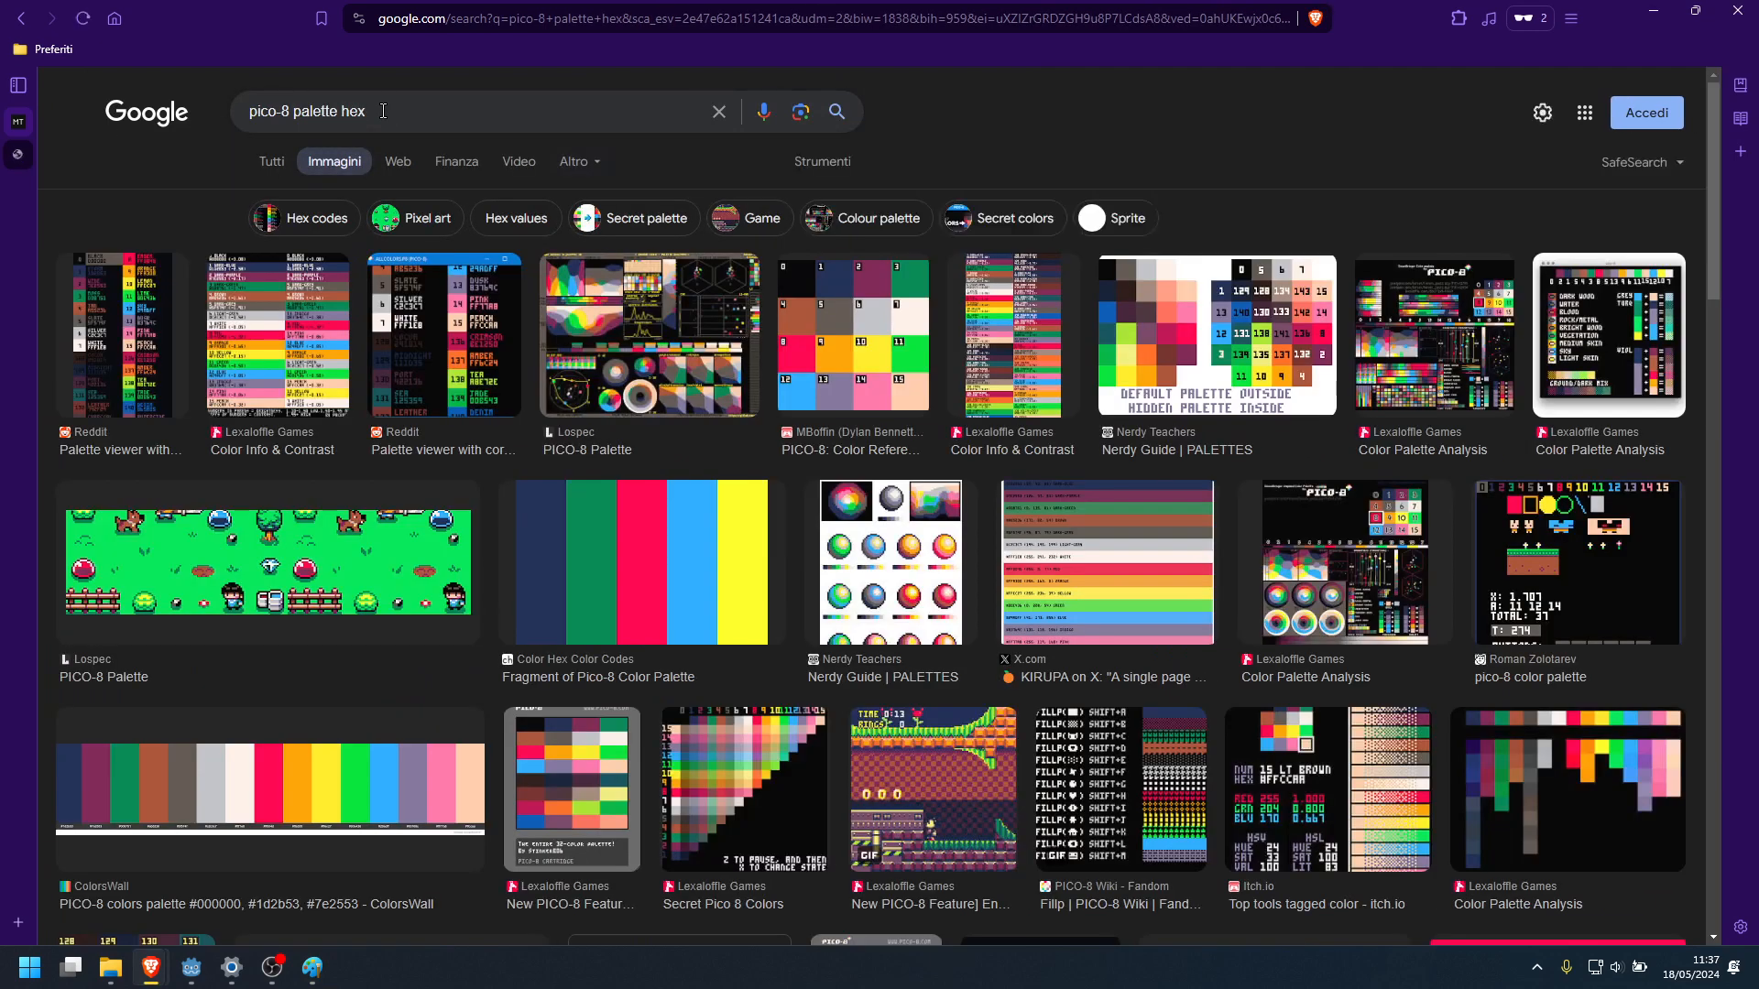
pyautogui.click(263, 307)
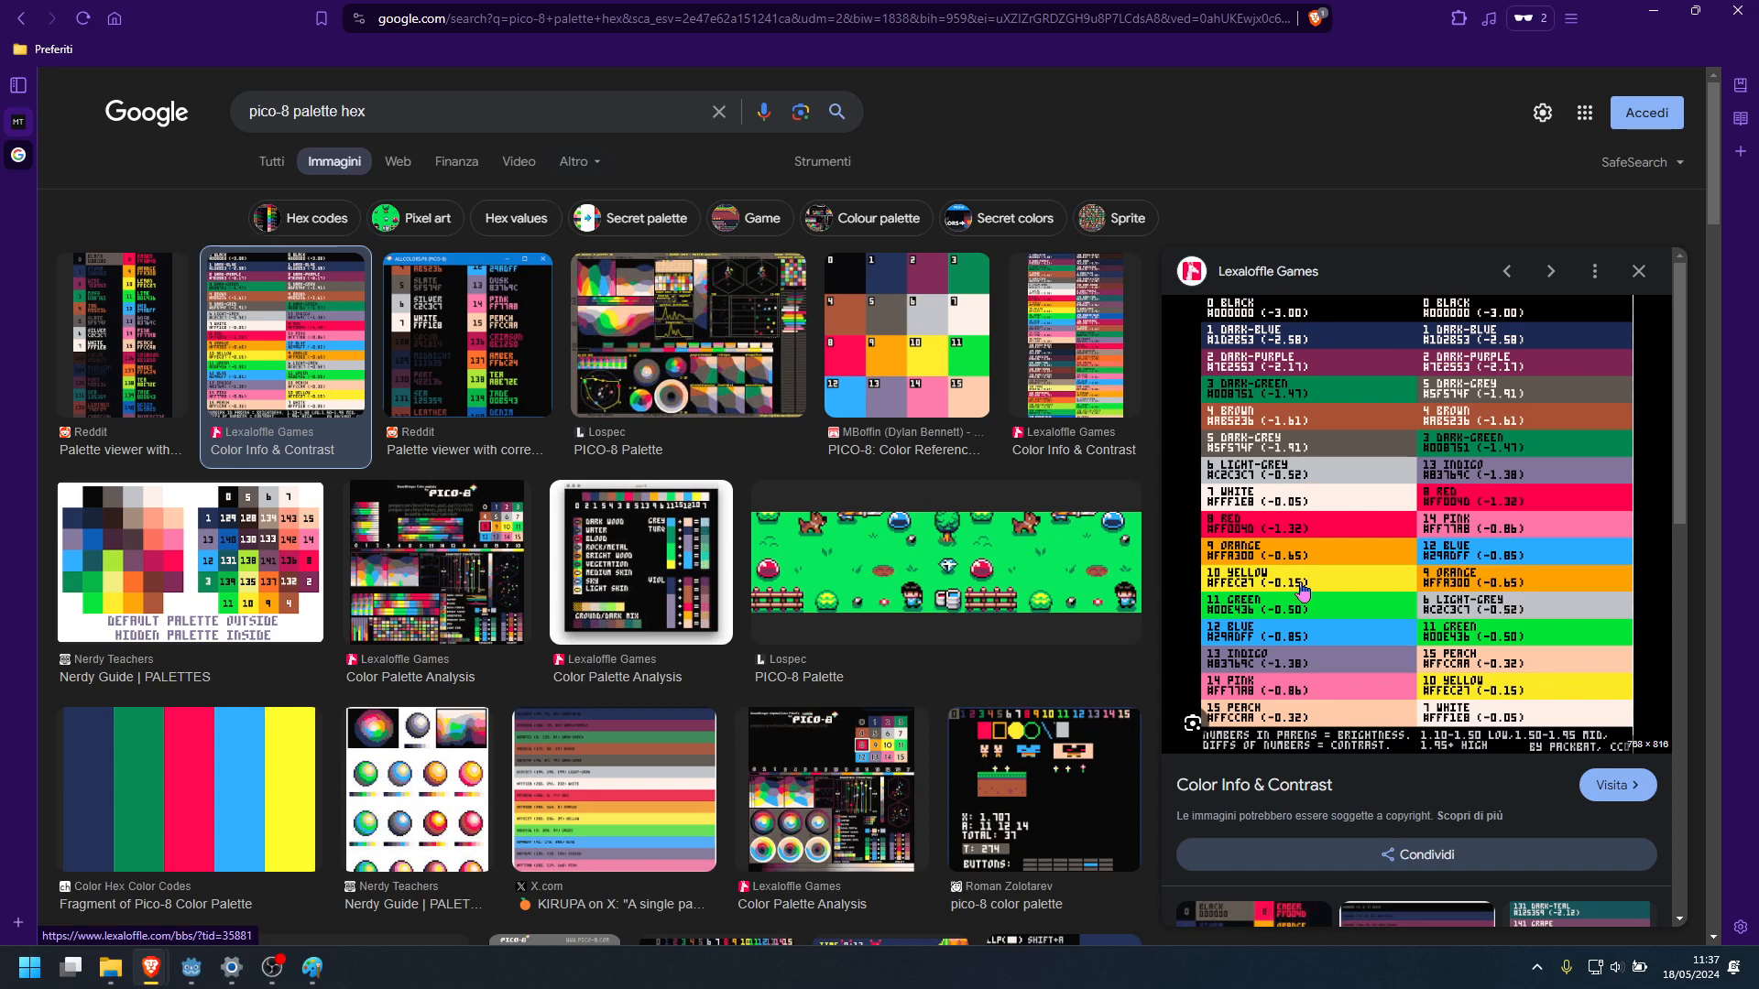
# Open the "Color Info & Contrast" page on Lexaloffle and show its combined PICO-8 colour chart image at full size
pyautogui.click(1302, 588)
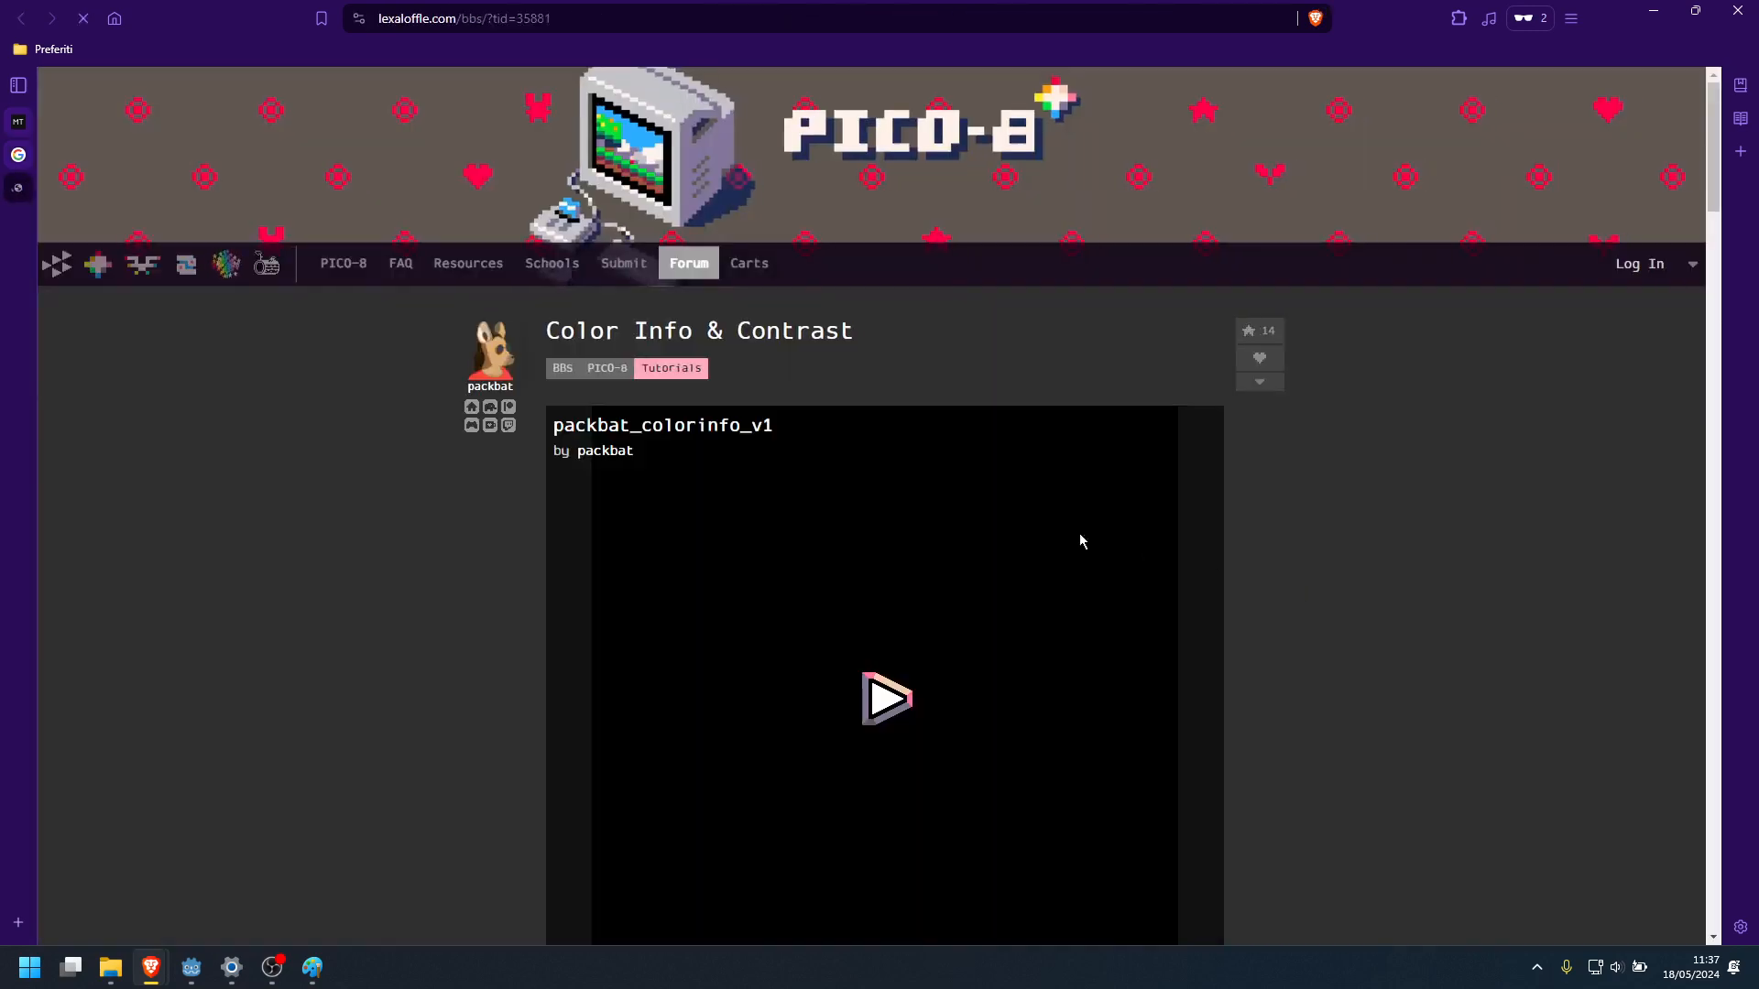
pyautogui.scroll(-12, 404, 381)
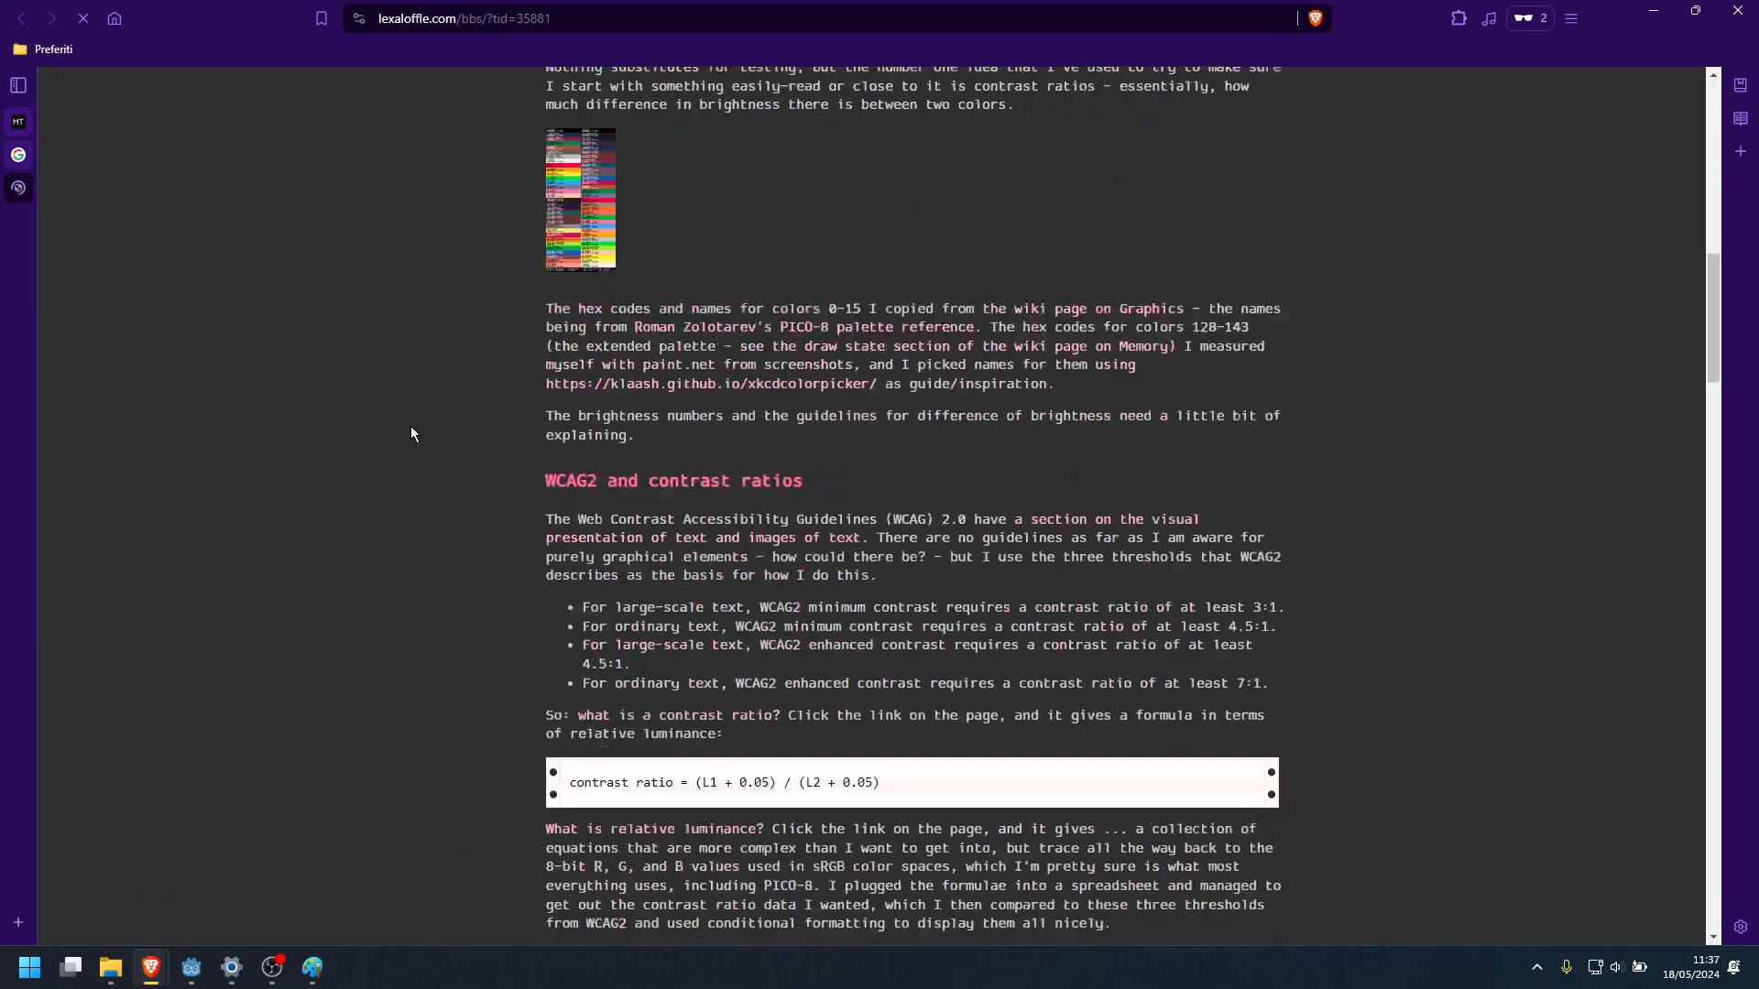
pyautogui.scroll(1, 524, 324)
pyautogui.click(583, 366)
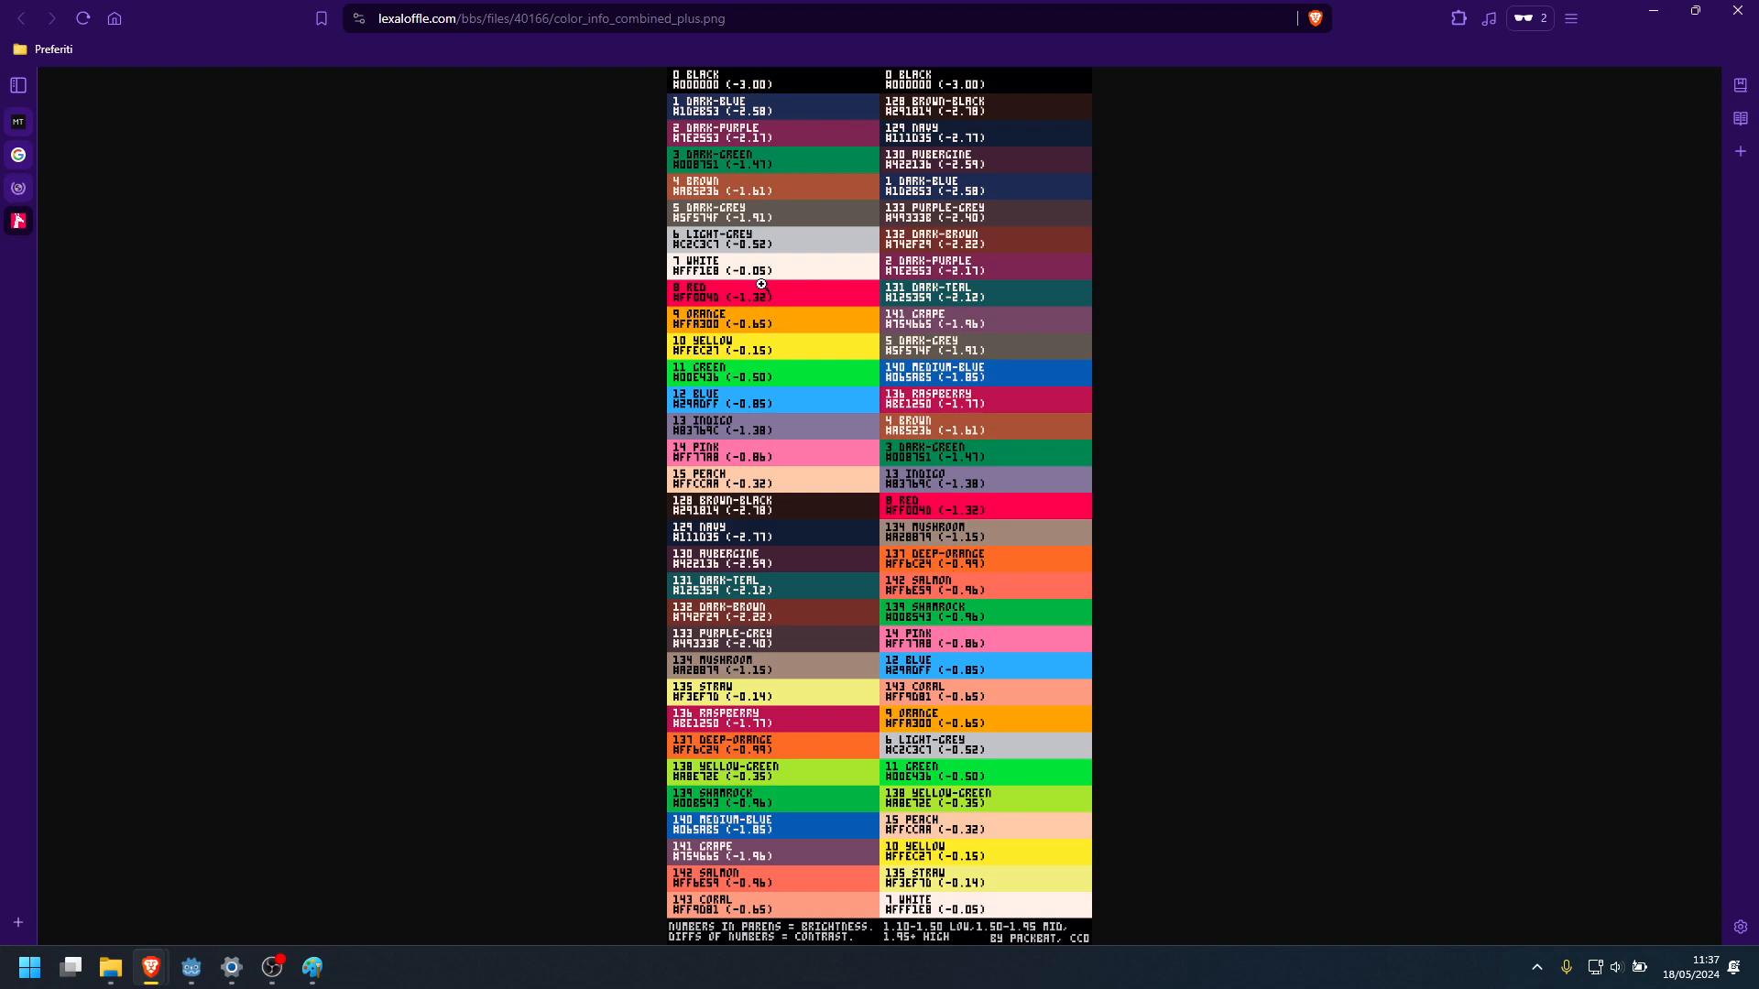
pyautogui.click(703, 202)
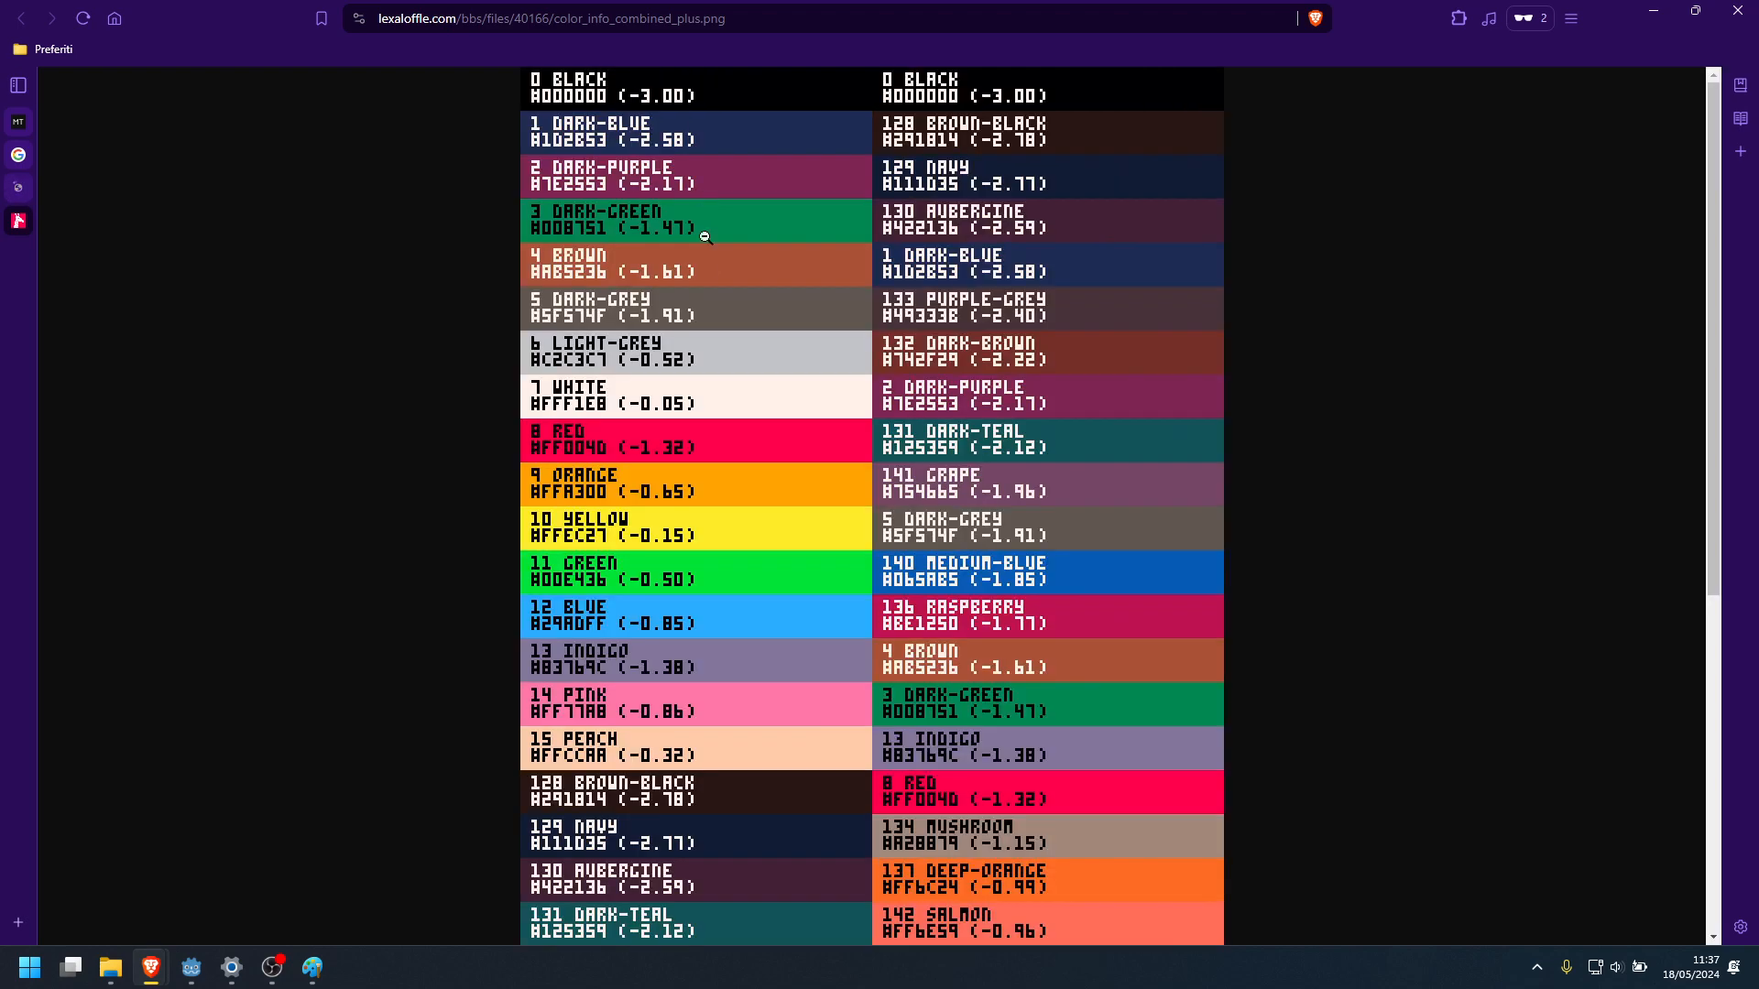
# Bring up Paint and arrange the browser's colour chart, Godot and Paint's colour editor side by side, with the hex codes visible
pyautogui.click(311, 977)
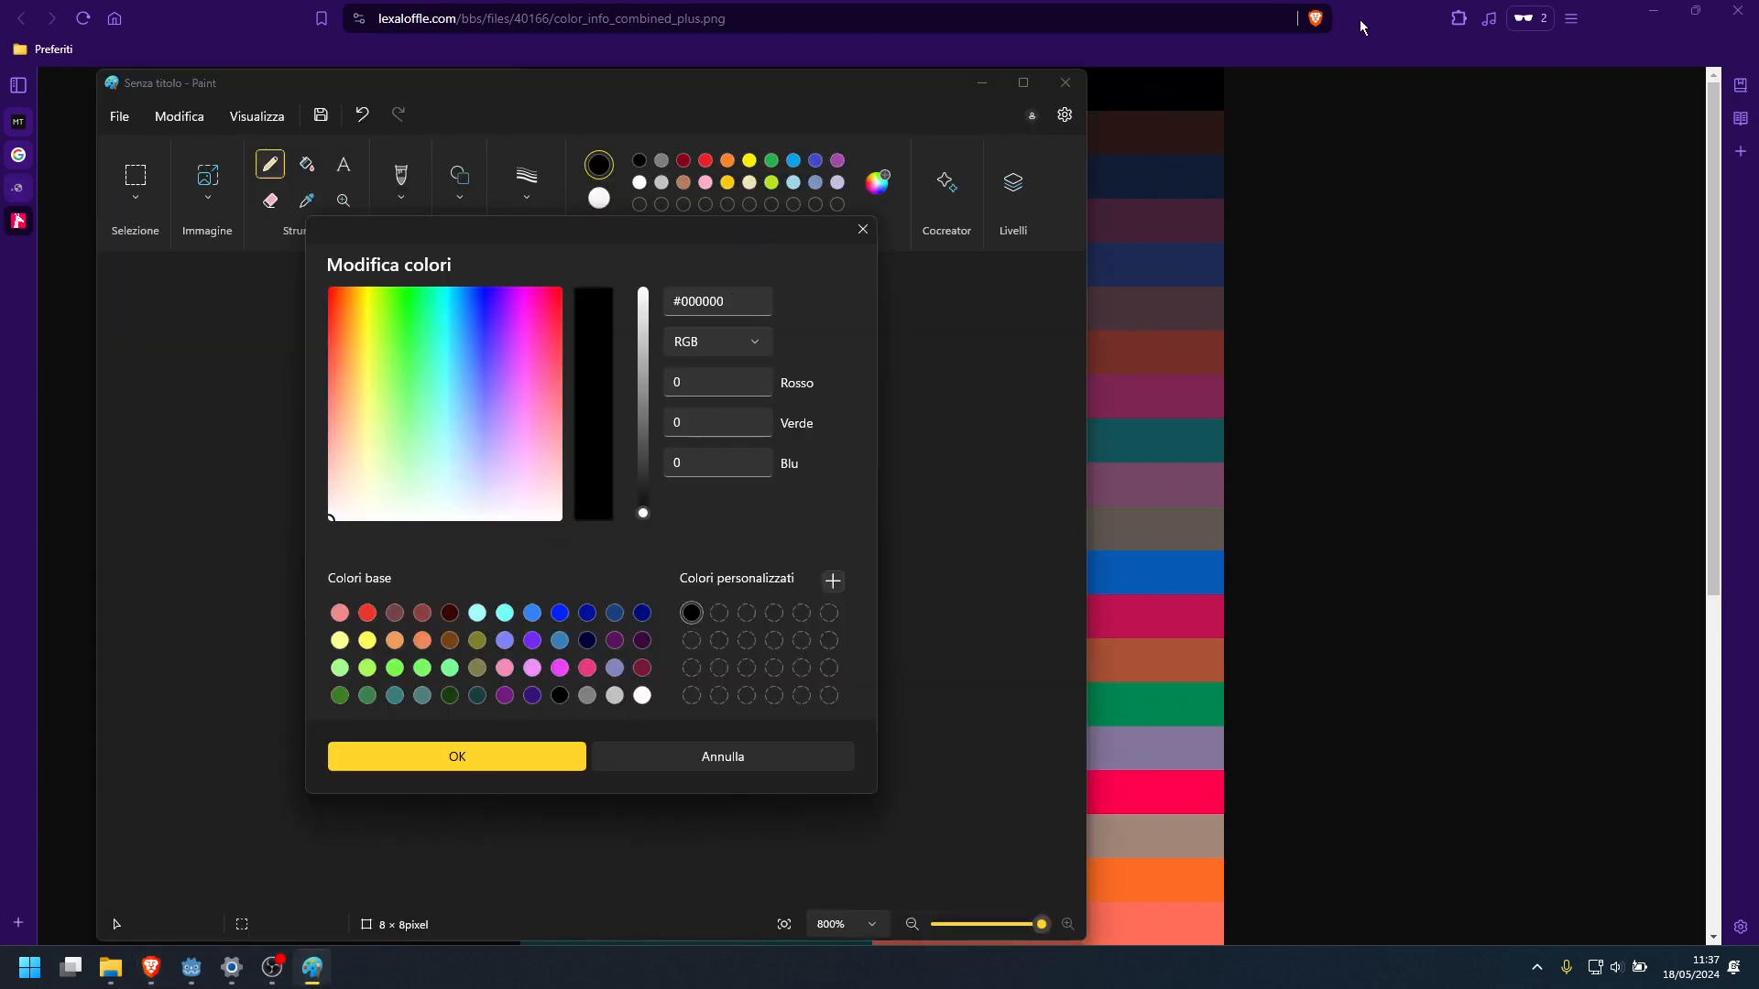
pyautogui.moveTo(1360, 22); pyautogui.dragTo(1758, 304)
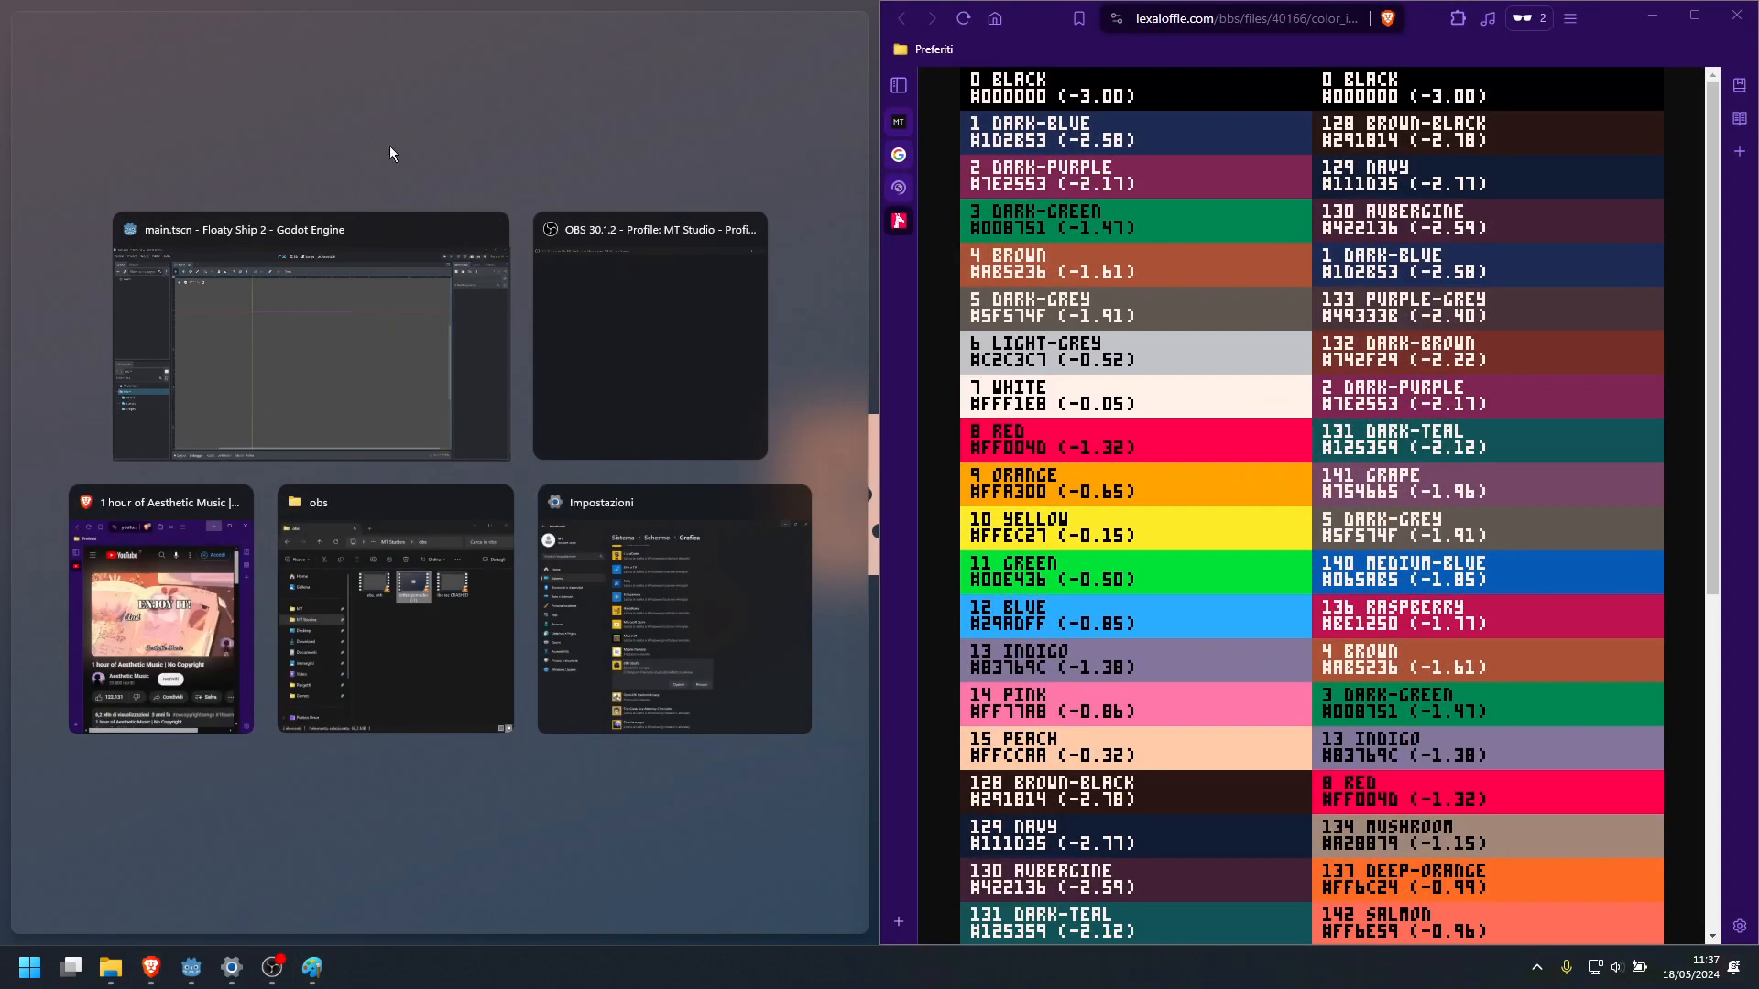
pyautogui.click(403, 182)
pyautogui.moveTo(563, 243); pyautogui.dragTo(322, 291)
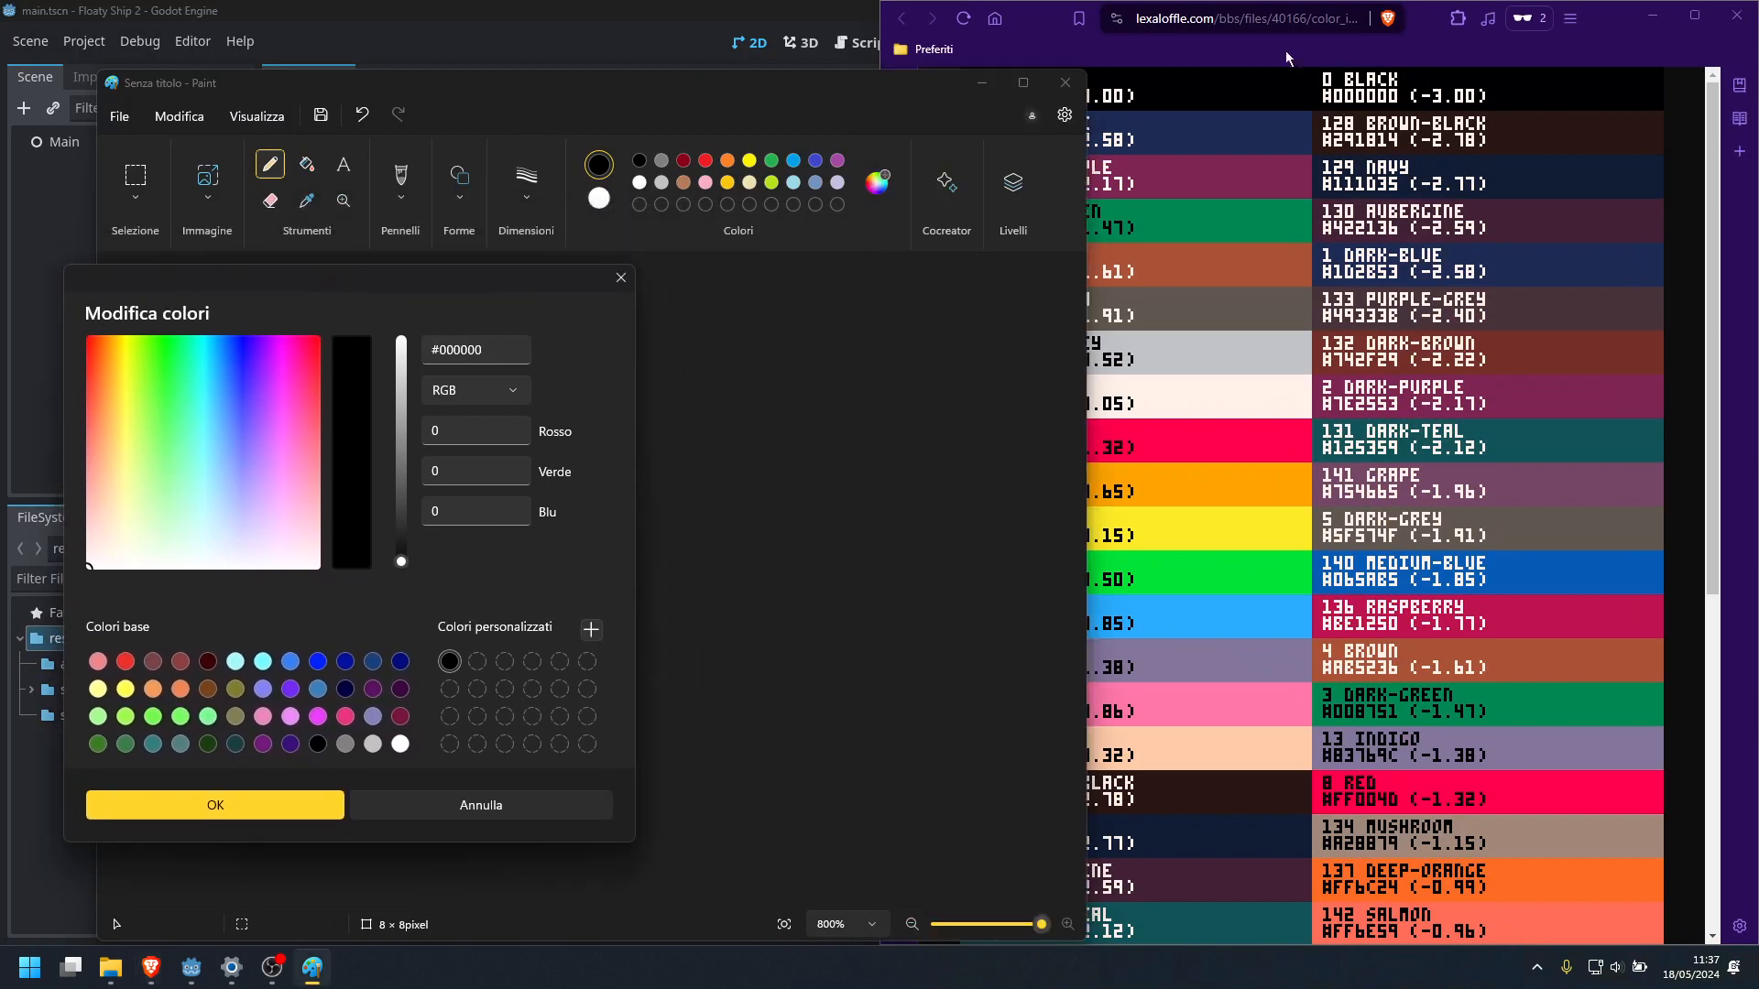
pyautogui.moveTo(882, 19); pyautogui.dragTo(1089, 21)
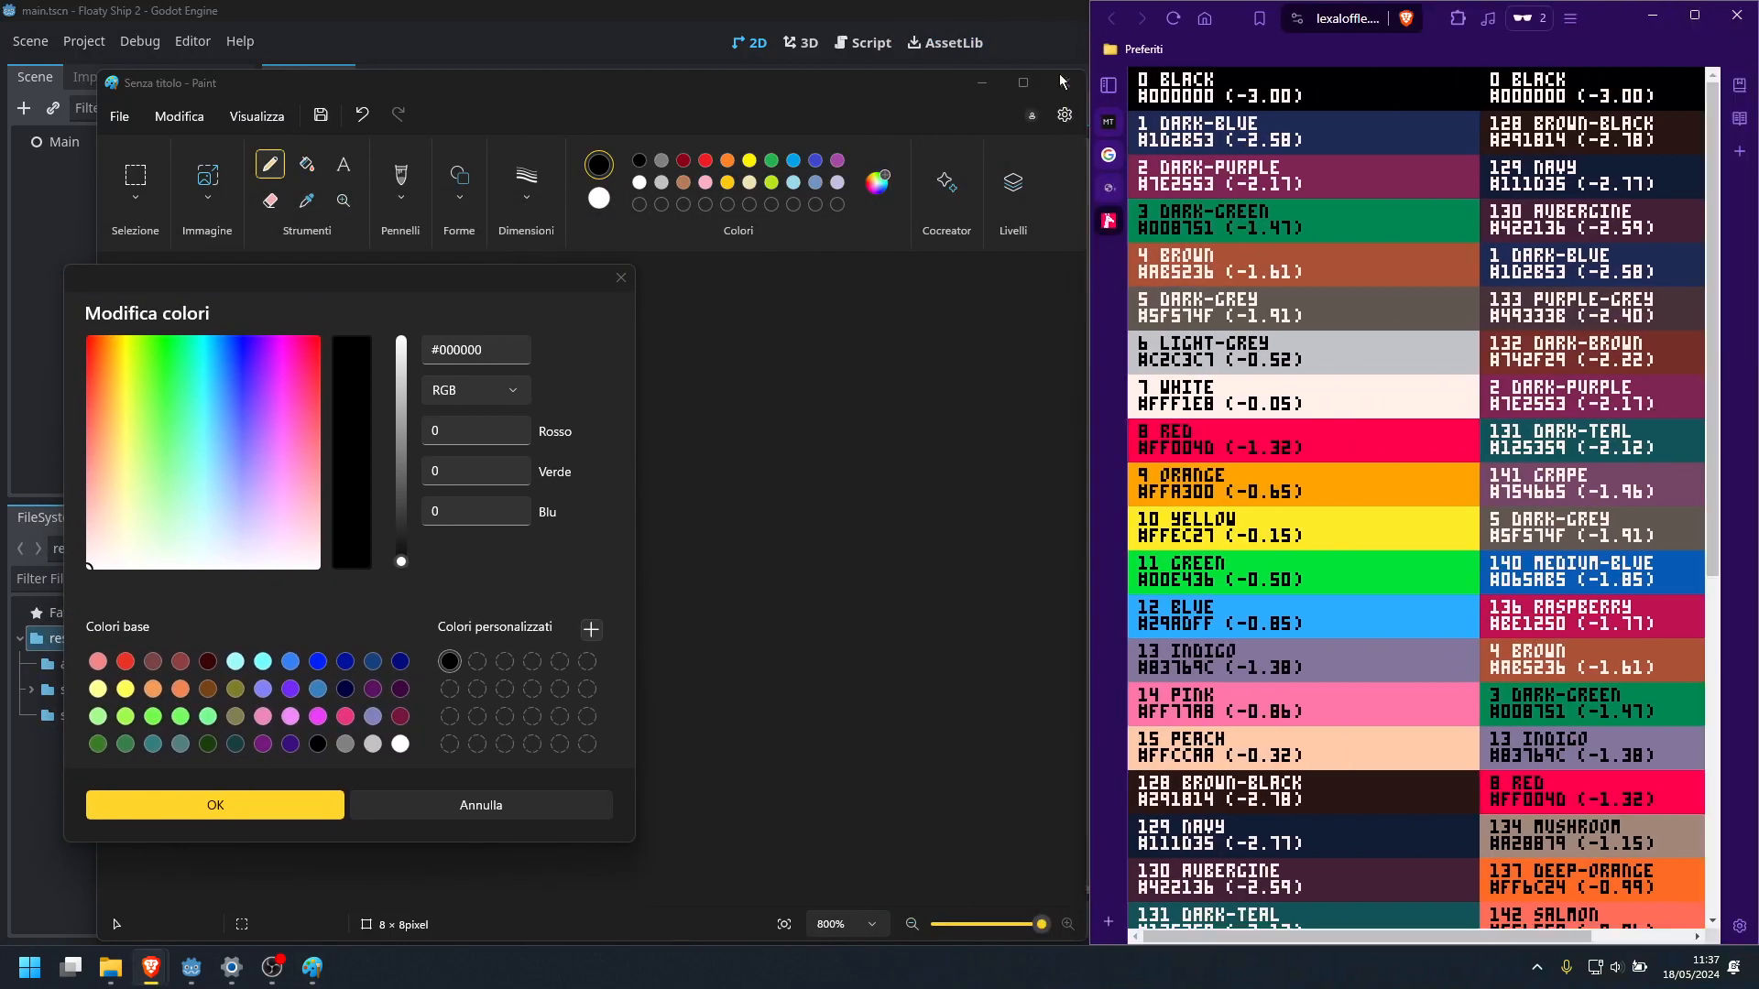
# Add the PICO-8 dark-blue #1D2B53 to the custom colours in the second slot, after black
pyautogui.click(455, 671)
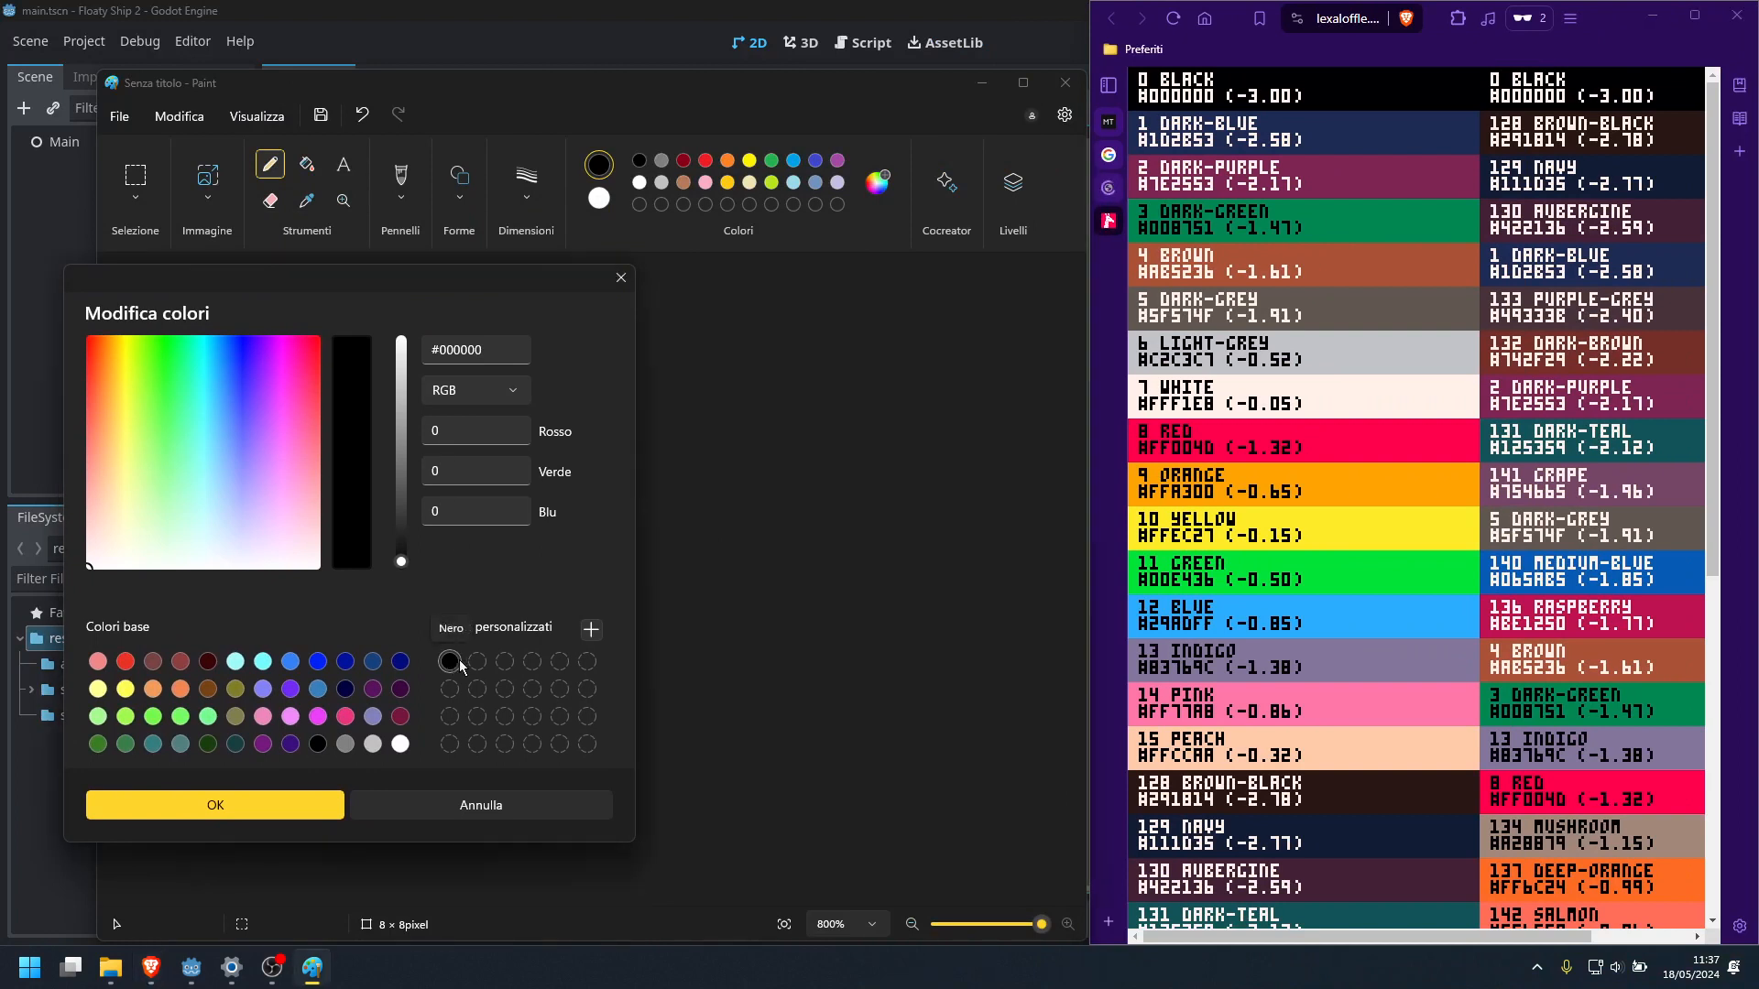
pyautogui.click(477, 662)
pyautogui.click(494, 344)
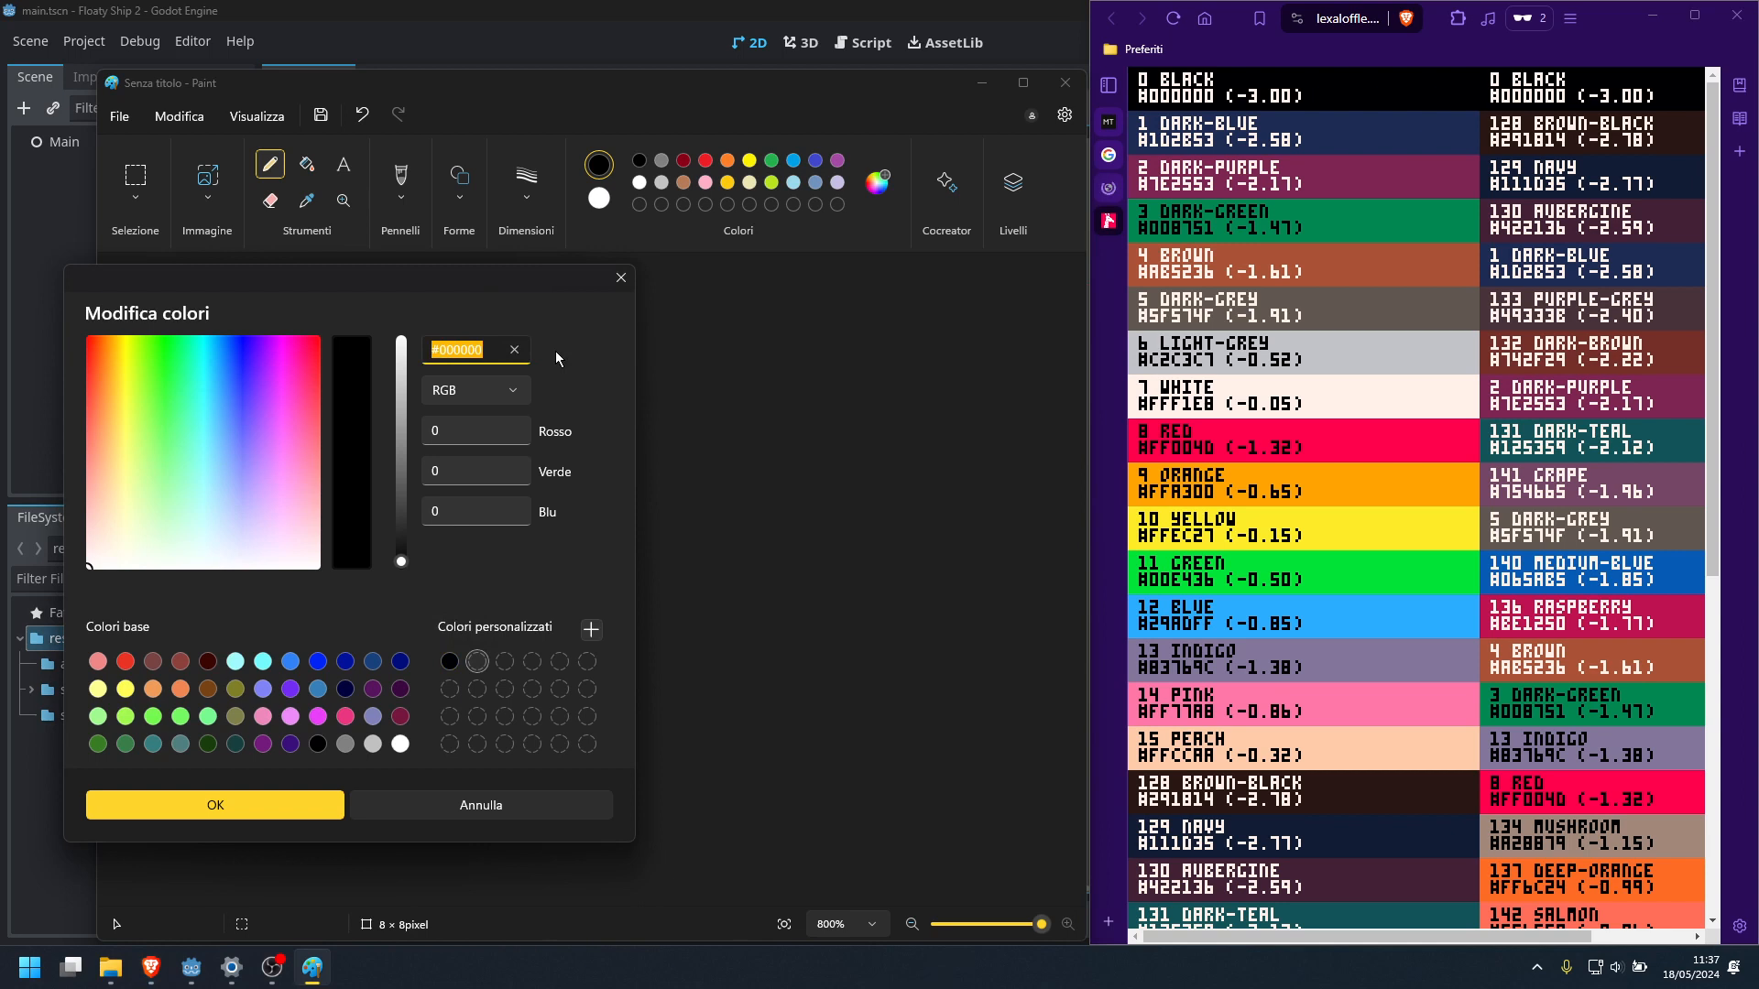
pyautogui.write('#1d2b')
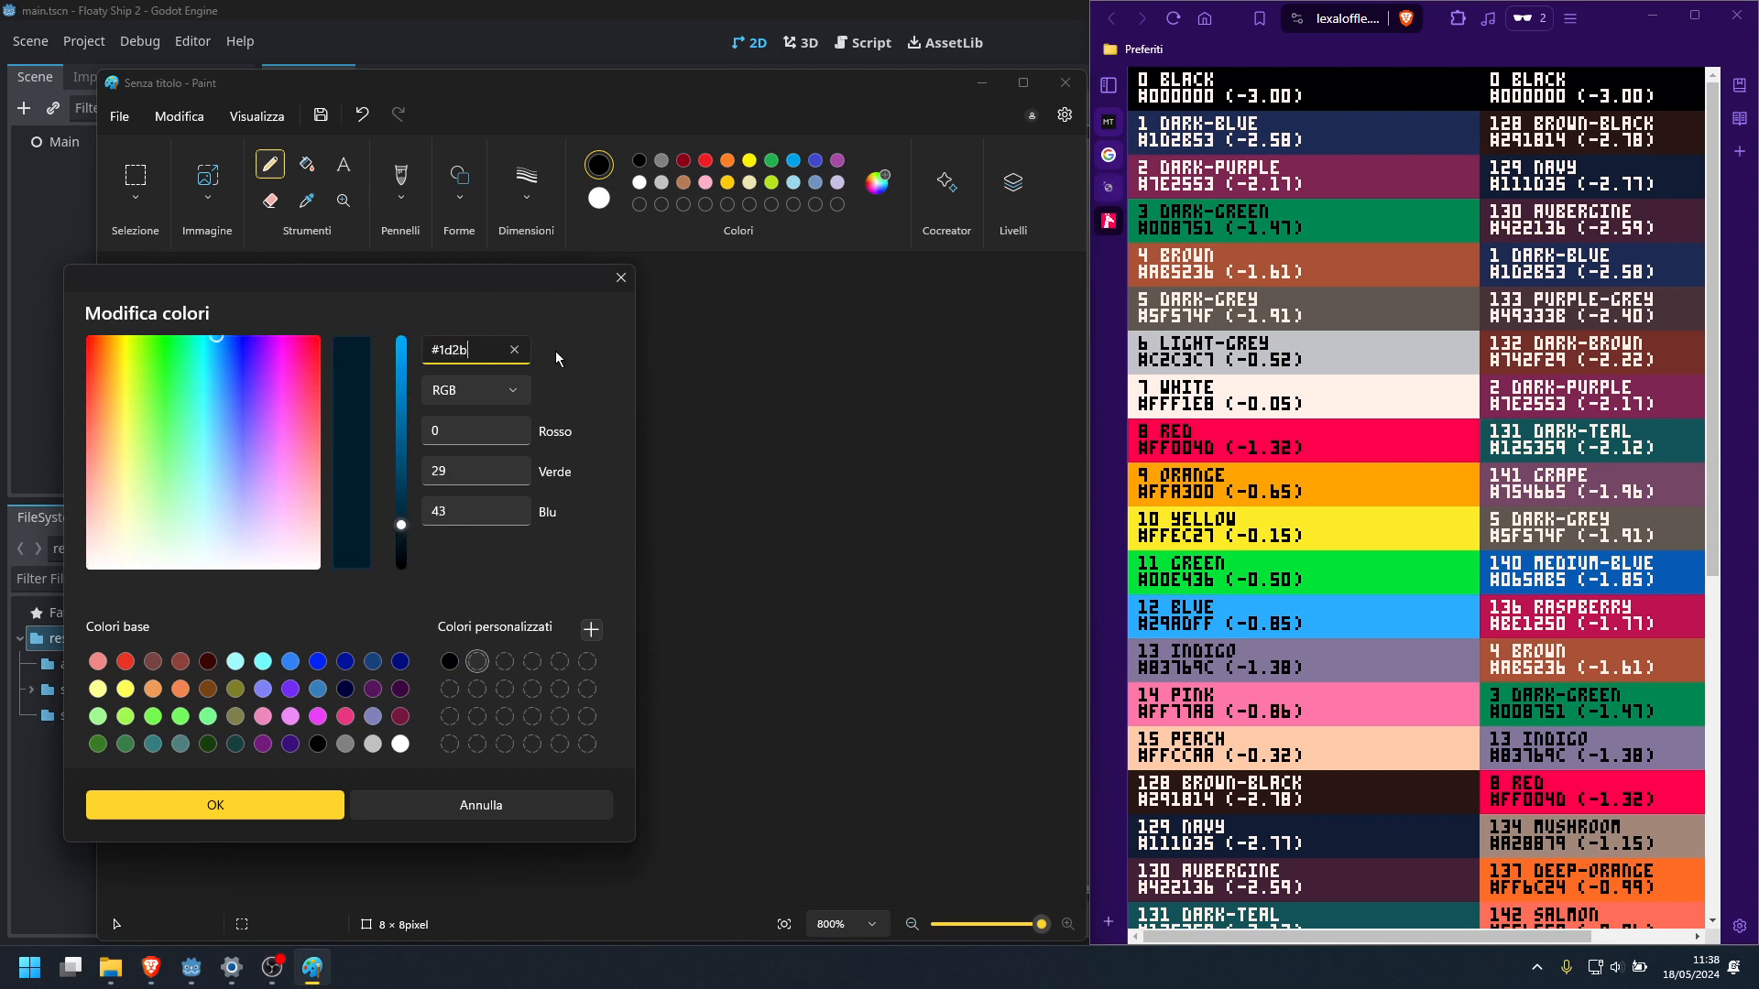
pyautogui.write('53')
pyautogui.click(591, 629)
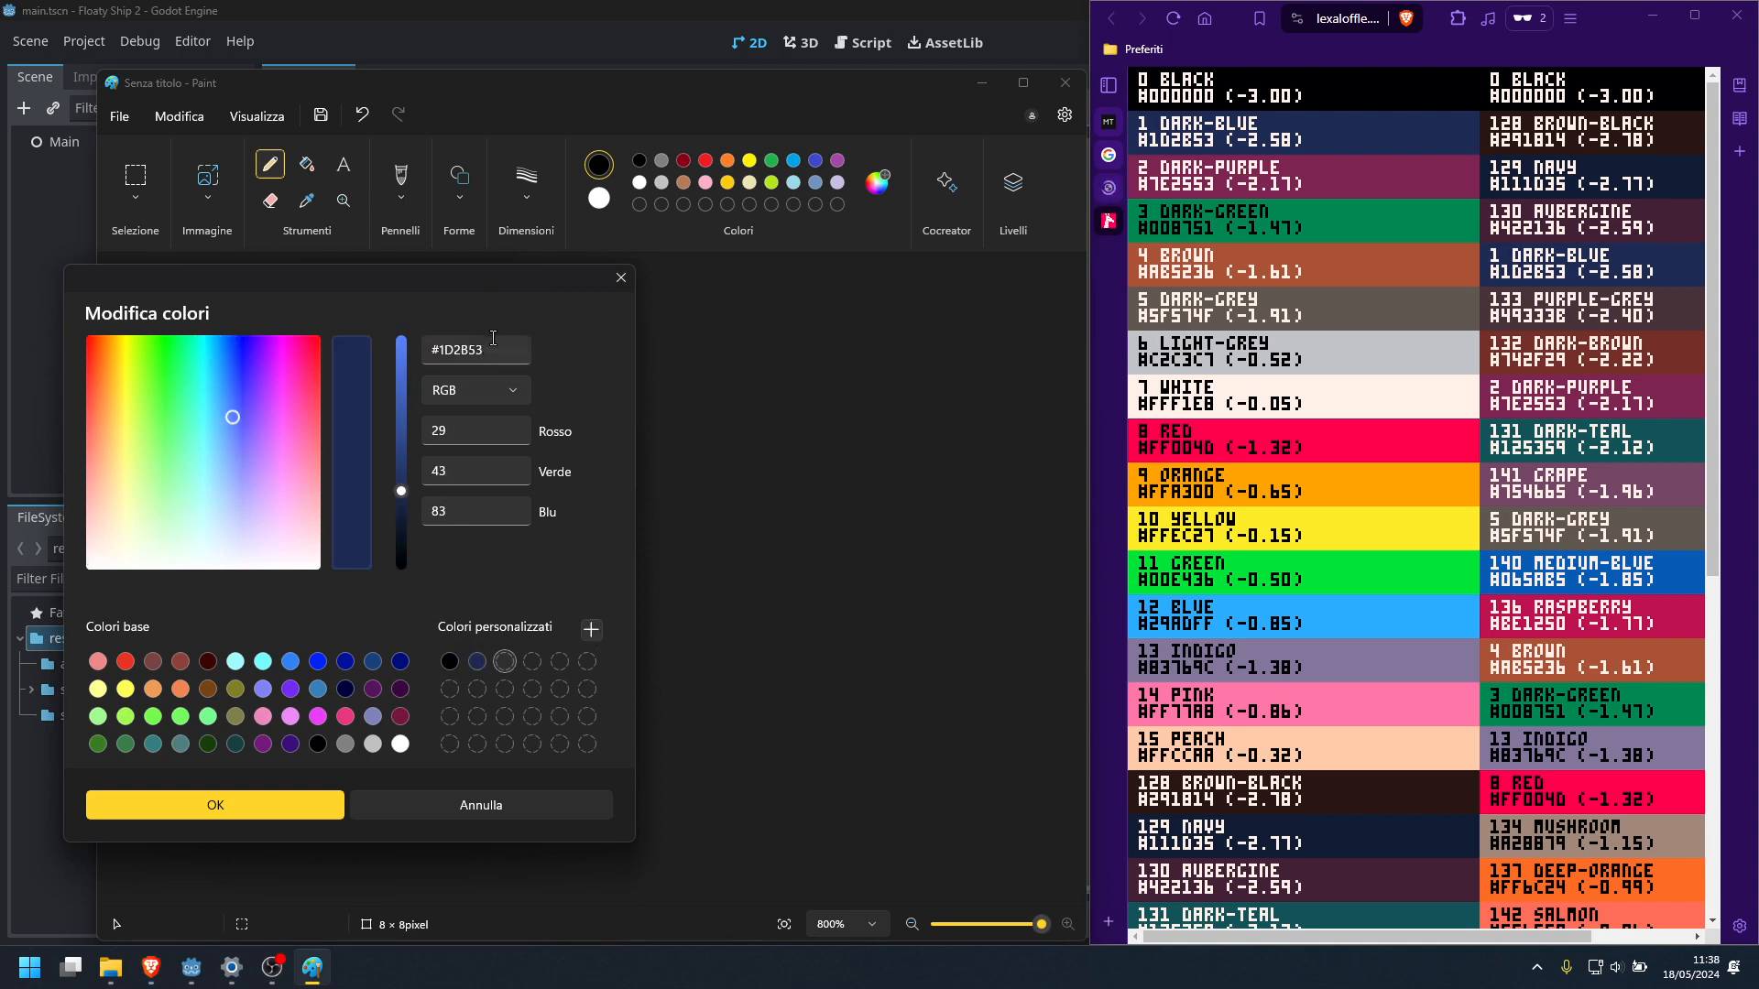
# Add the PICO-8 dark-purple #7E2553 and dark-green #008751 to the custom colours
pyautogui.moveTo(494, 340); pyautogui.dragTo(442, 338)
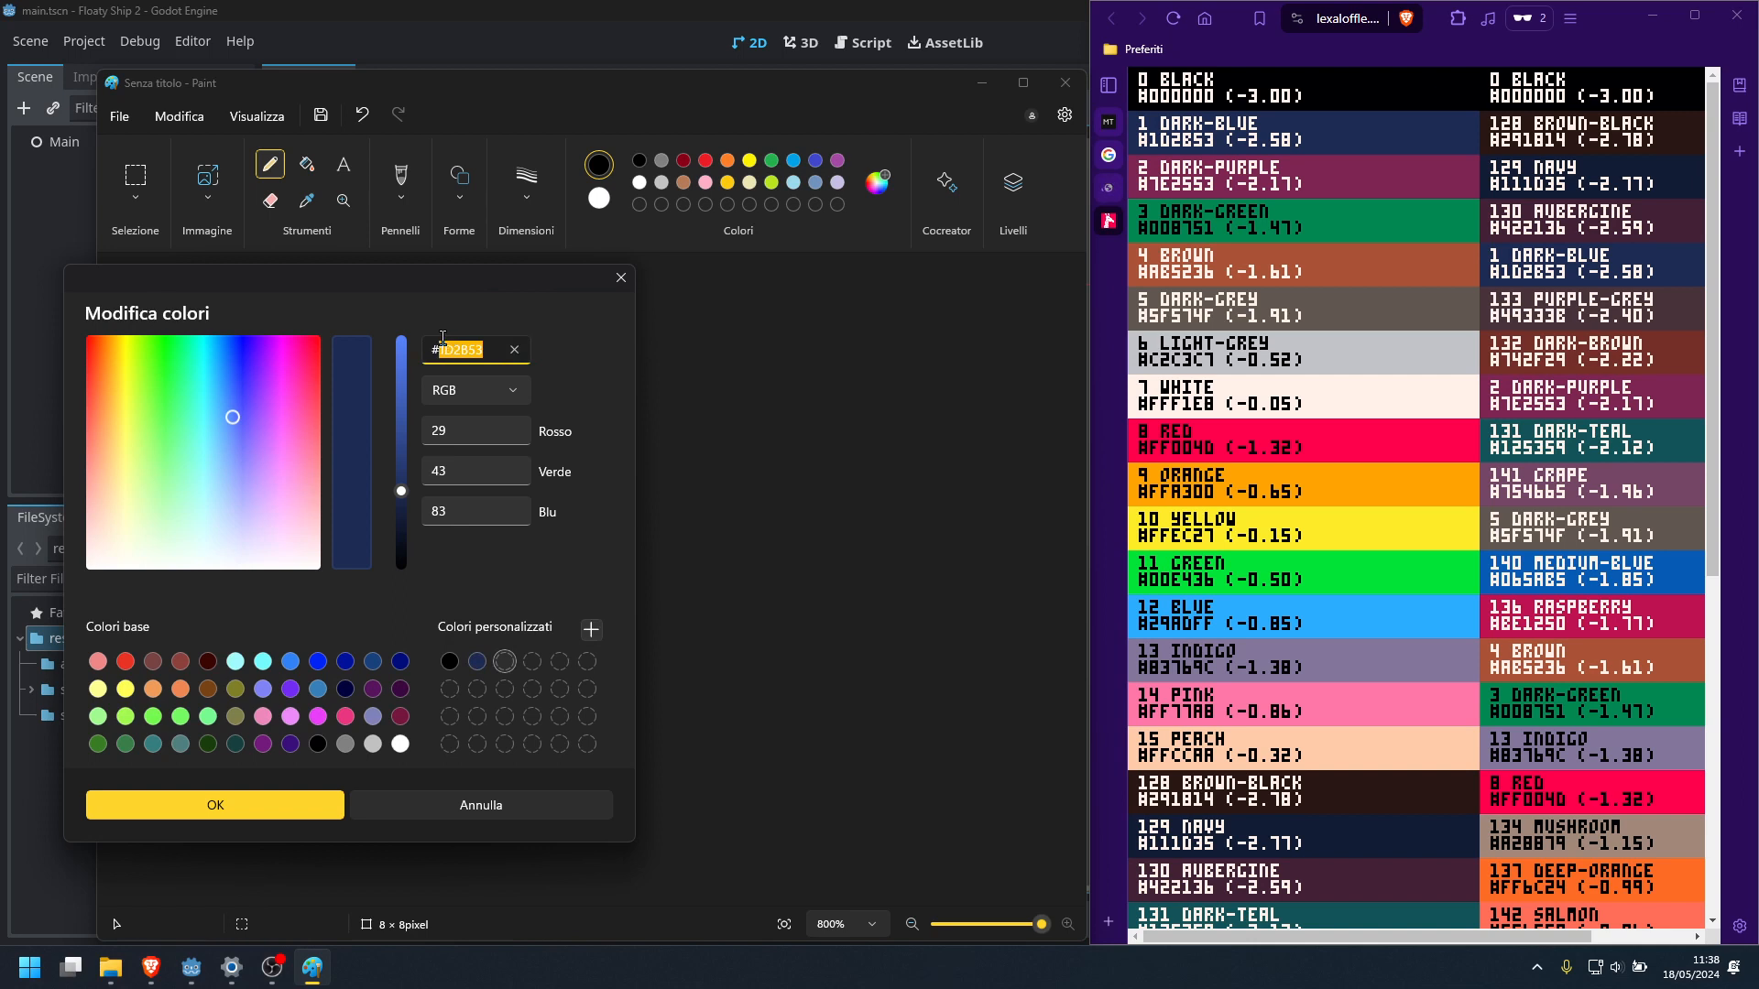
pyautogui.write('7e25')
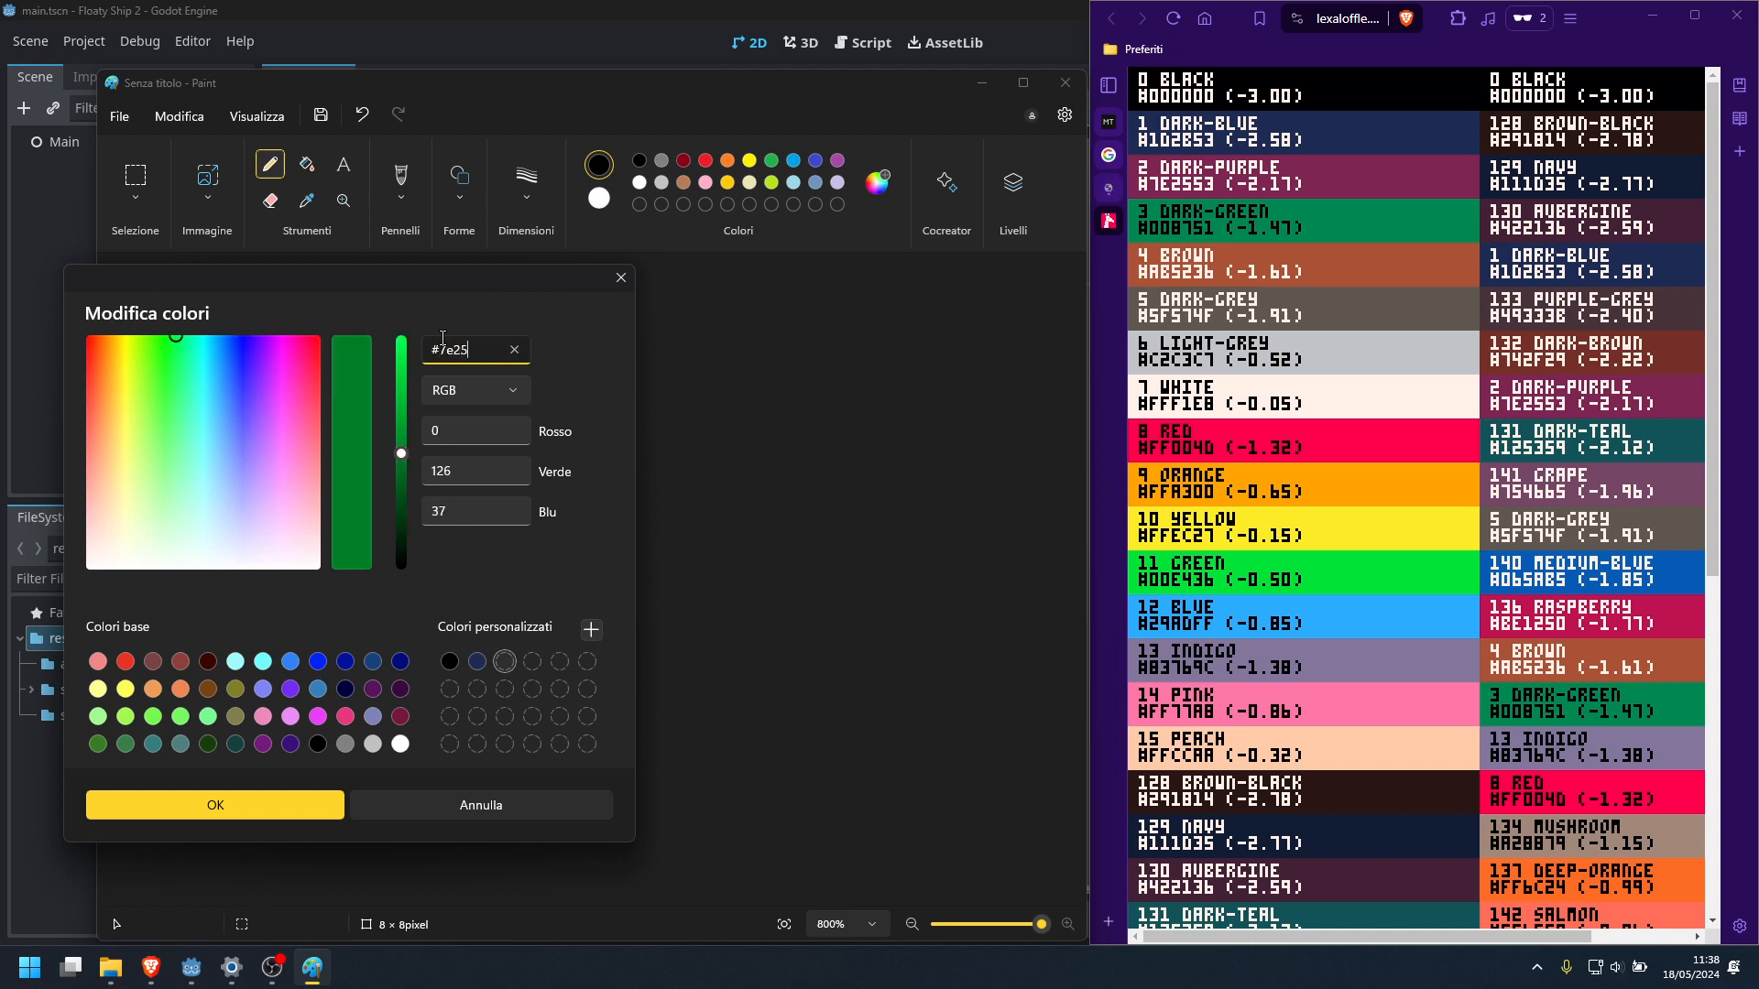
pyautogui.write('53')
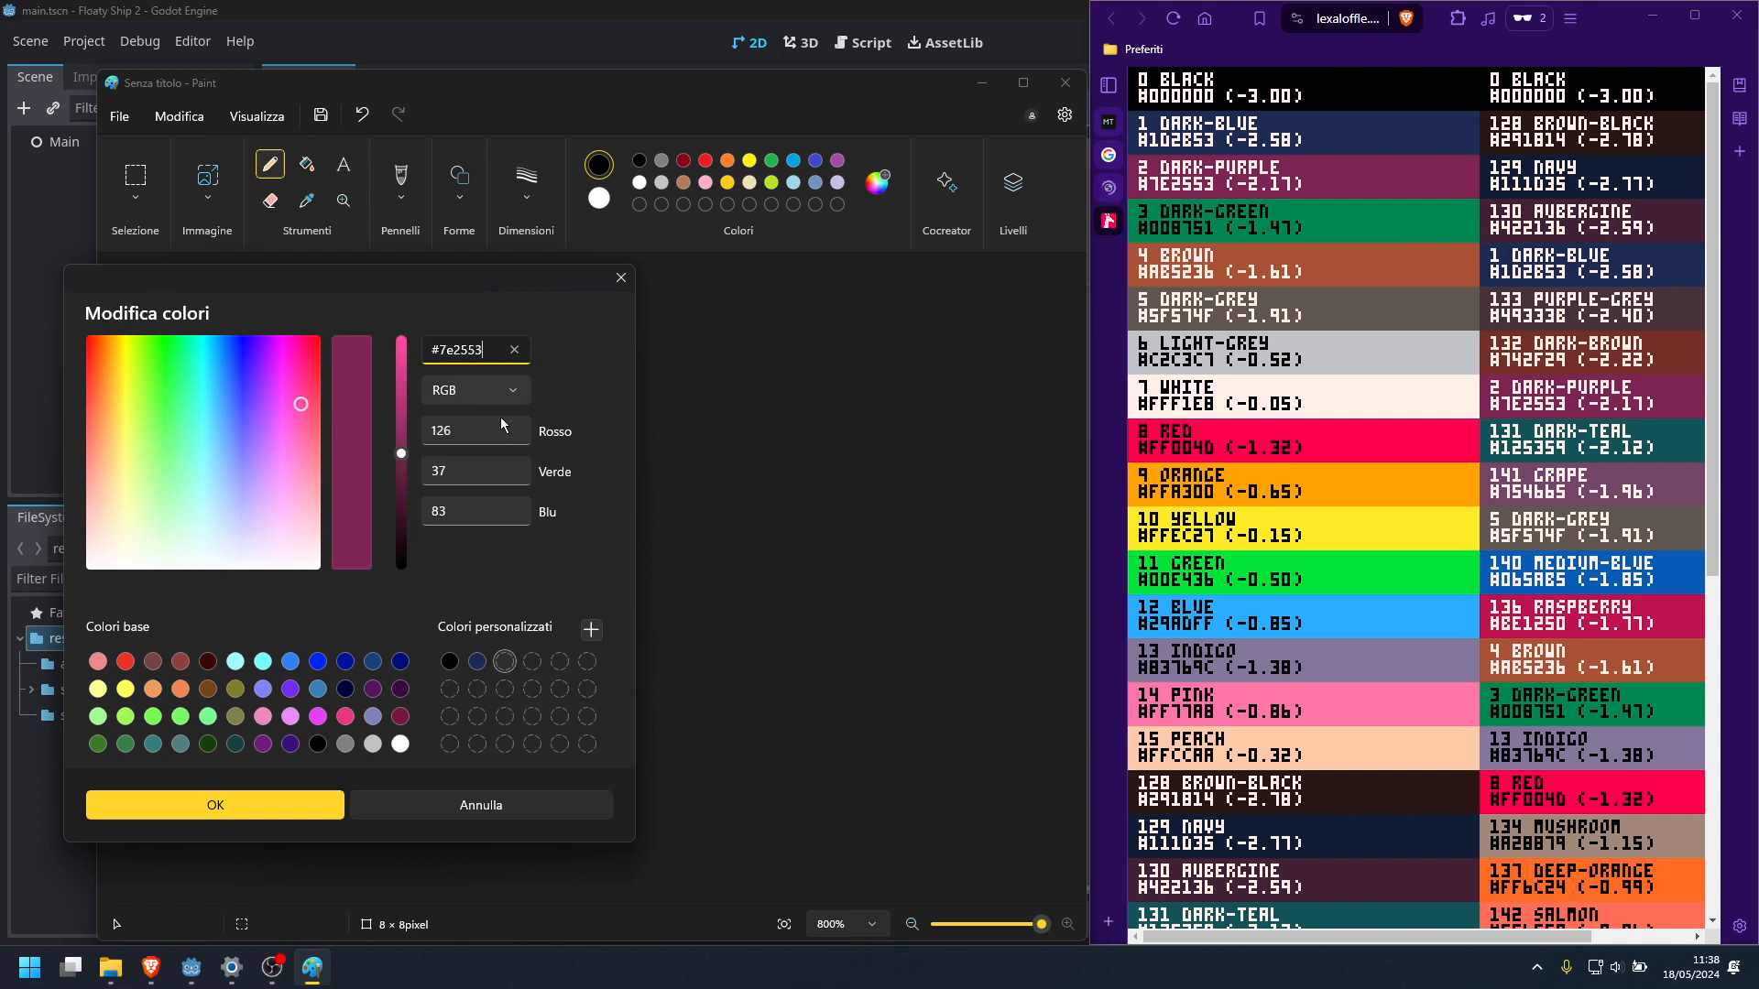
pyautogui.click(590, 630)
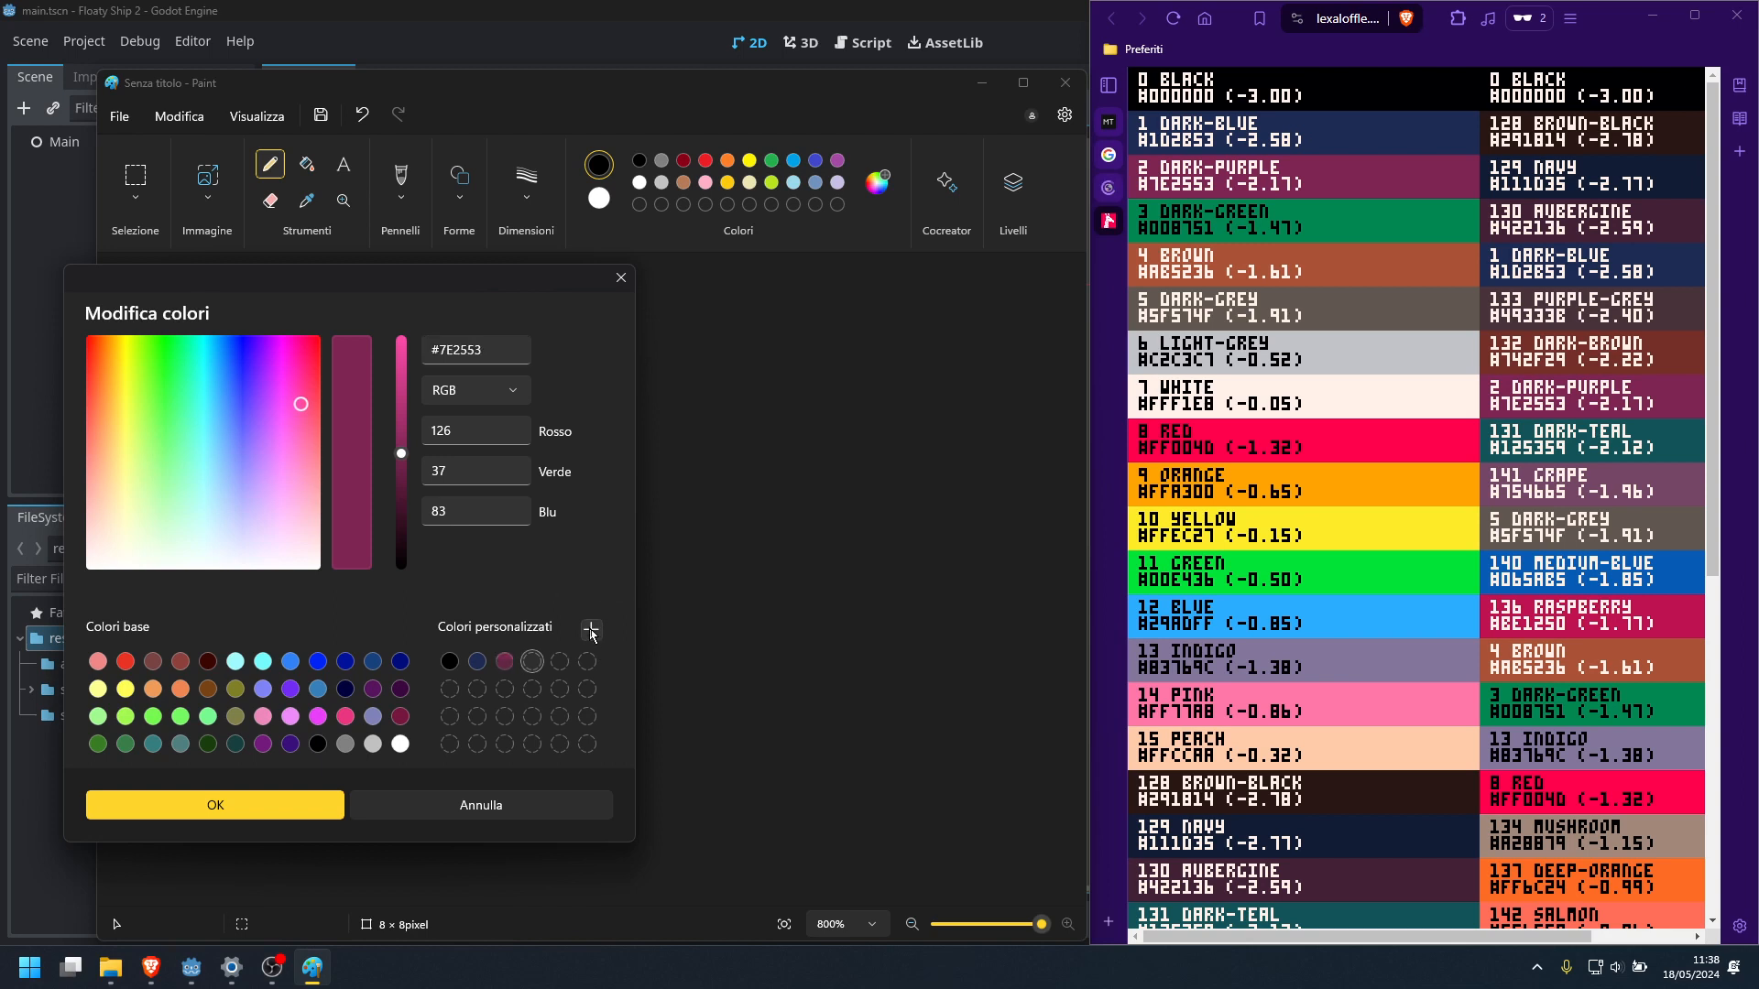
pyautogui.moveTo(483, 350); pyautogui.dragTo(441, 341)
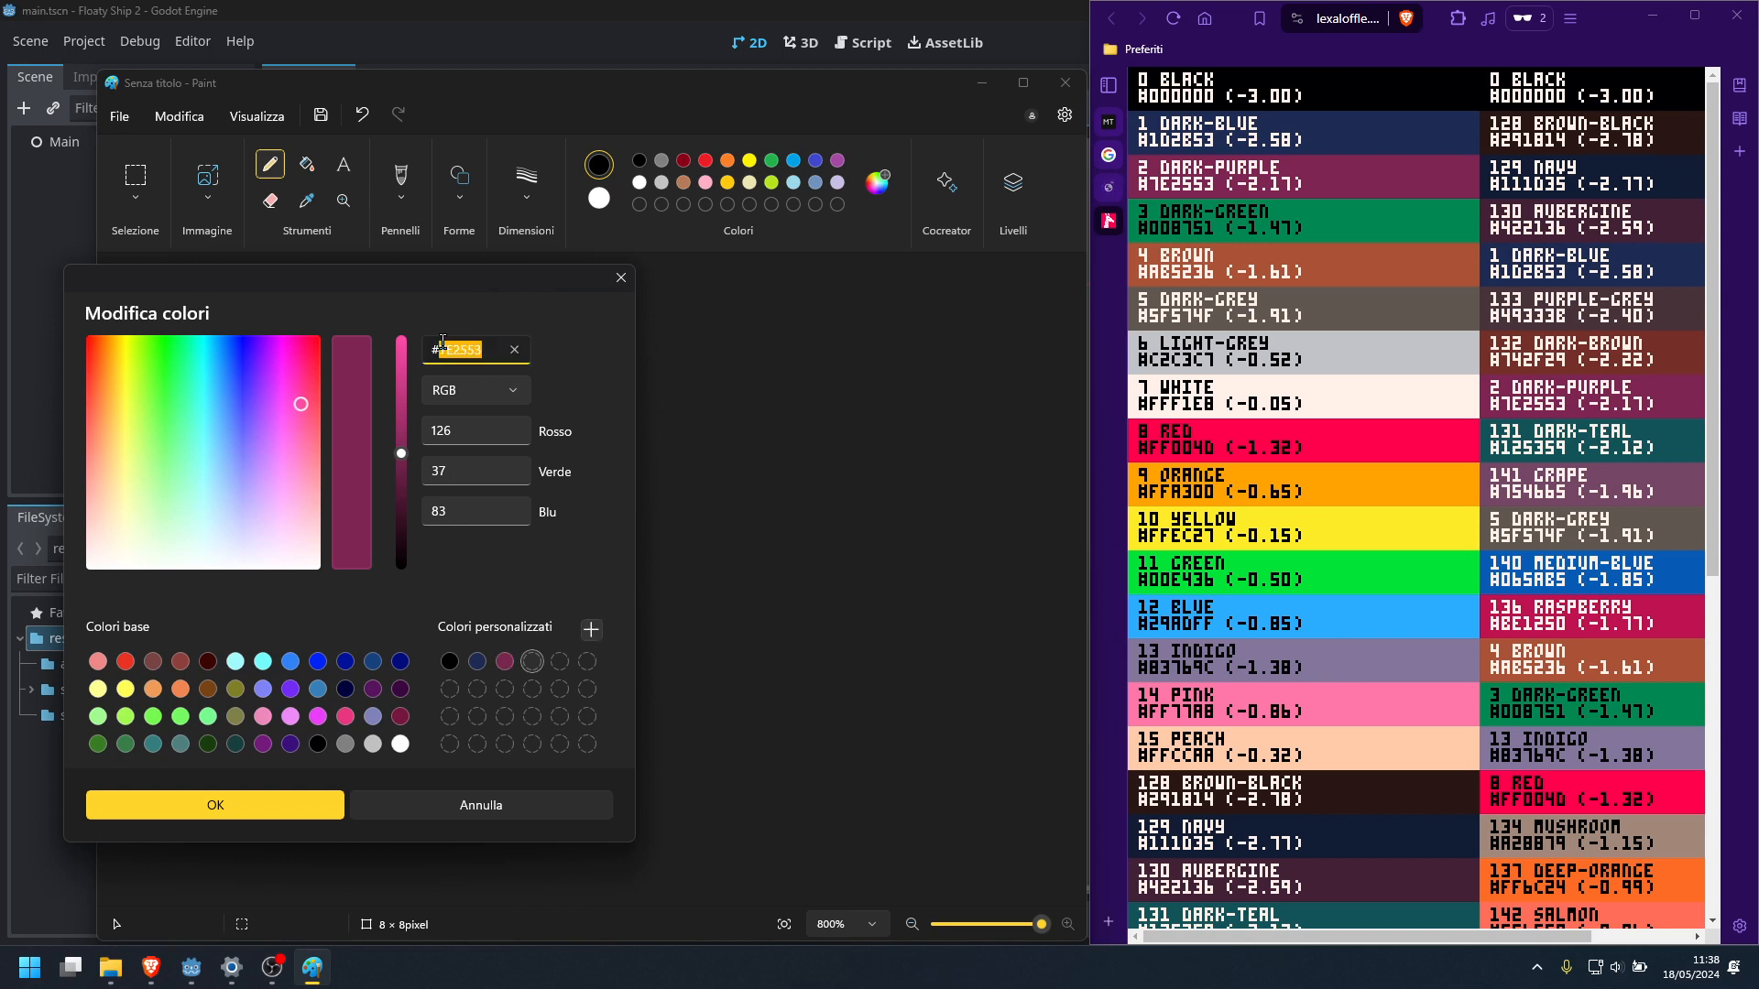
pyautogui.write('008')
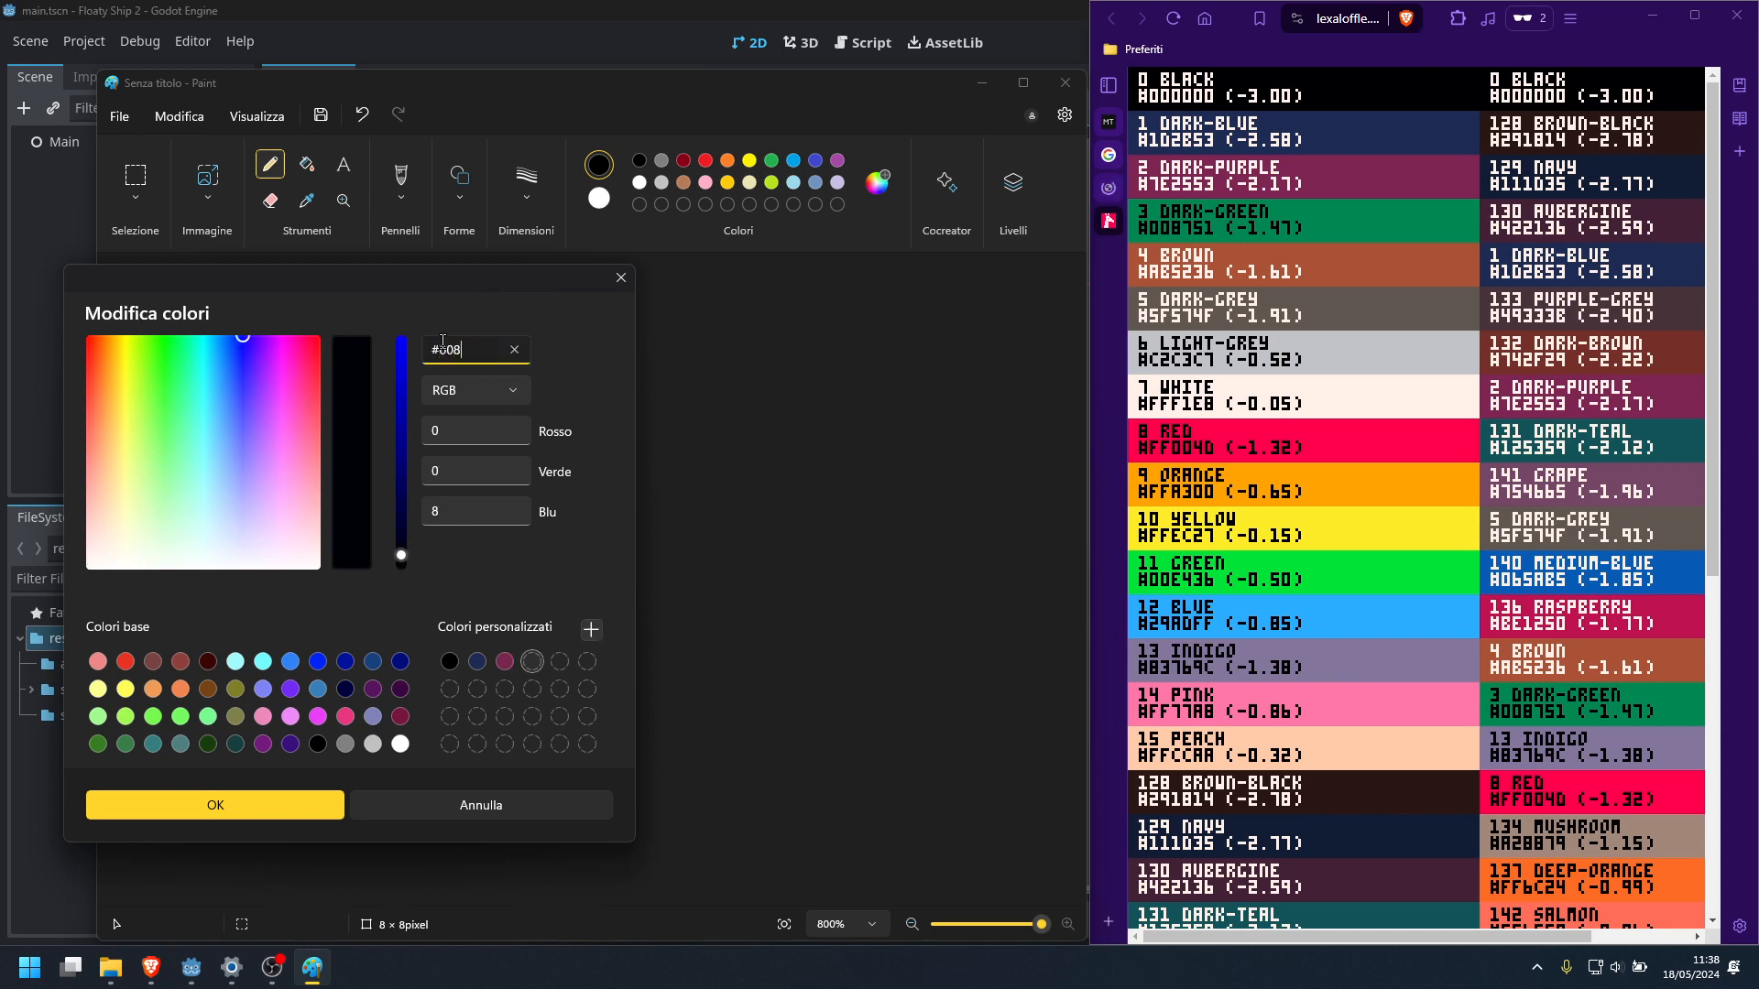
pyautogui.write('751')
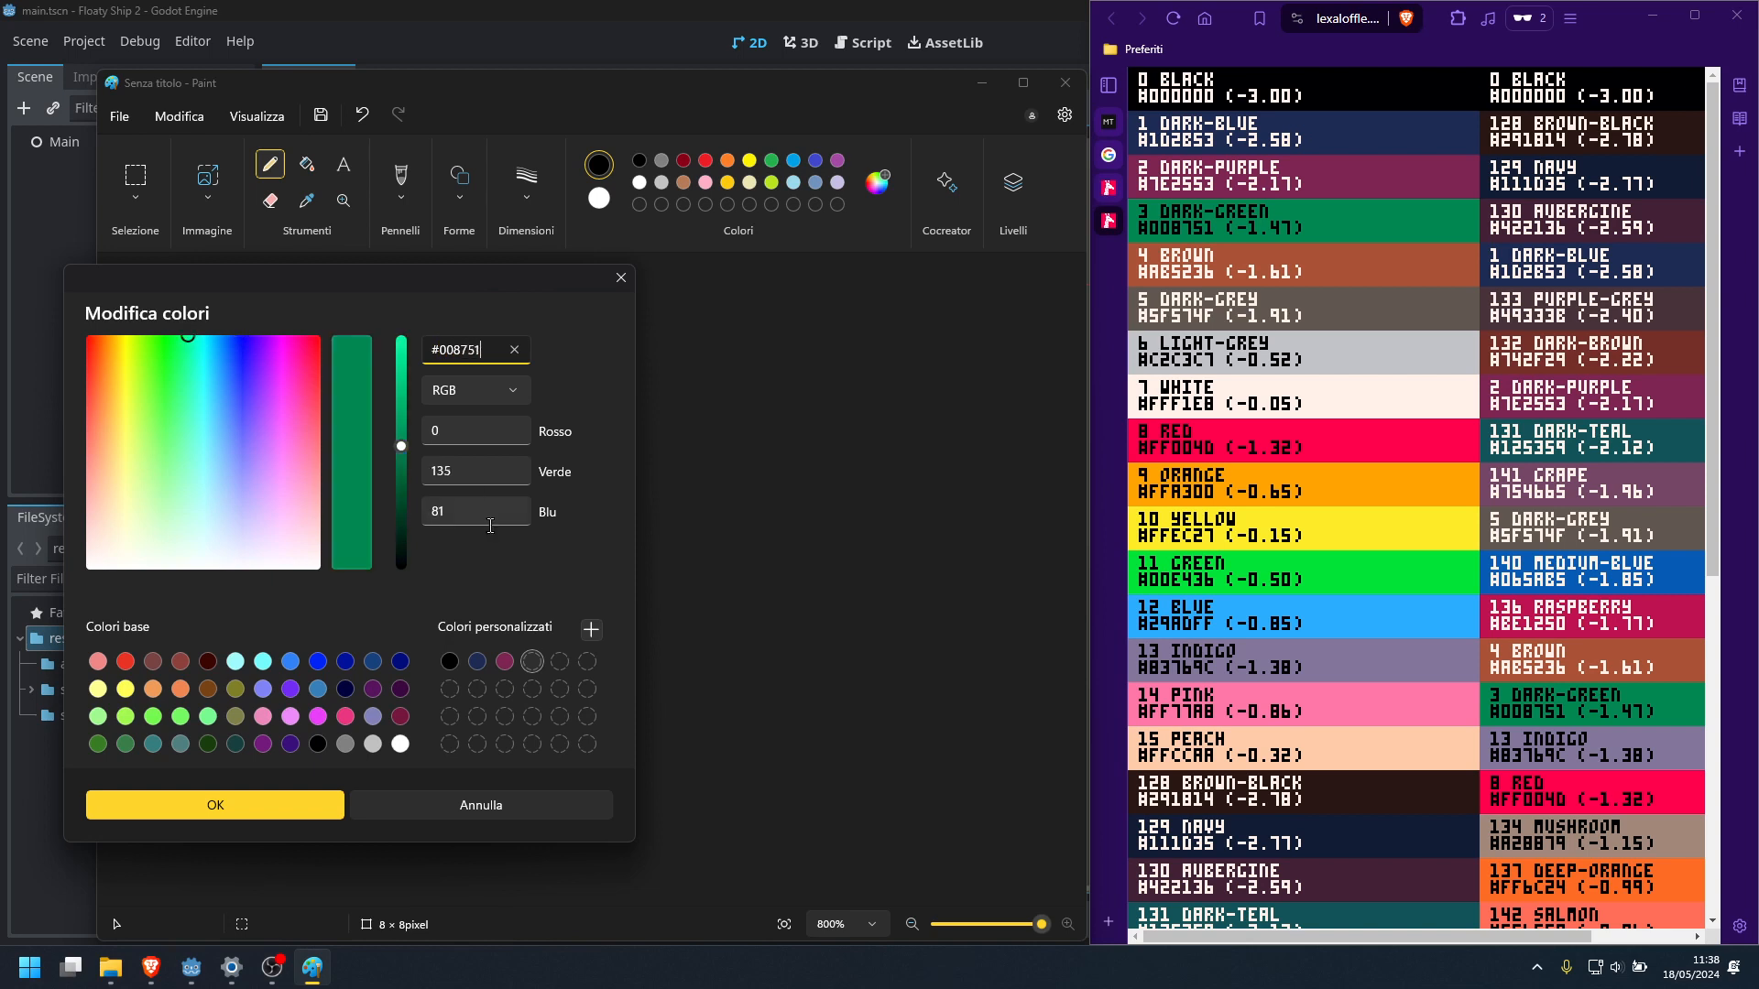
pyautogui.click(593, 629)
# Add the PICO-8 brown #AB5236 and dark-grey #5F574F to the custom colours
pyautogui.click(443, 349)
pyautogui.write('ab5')
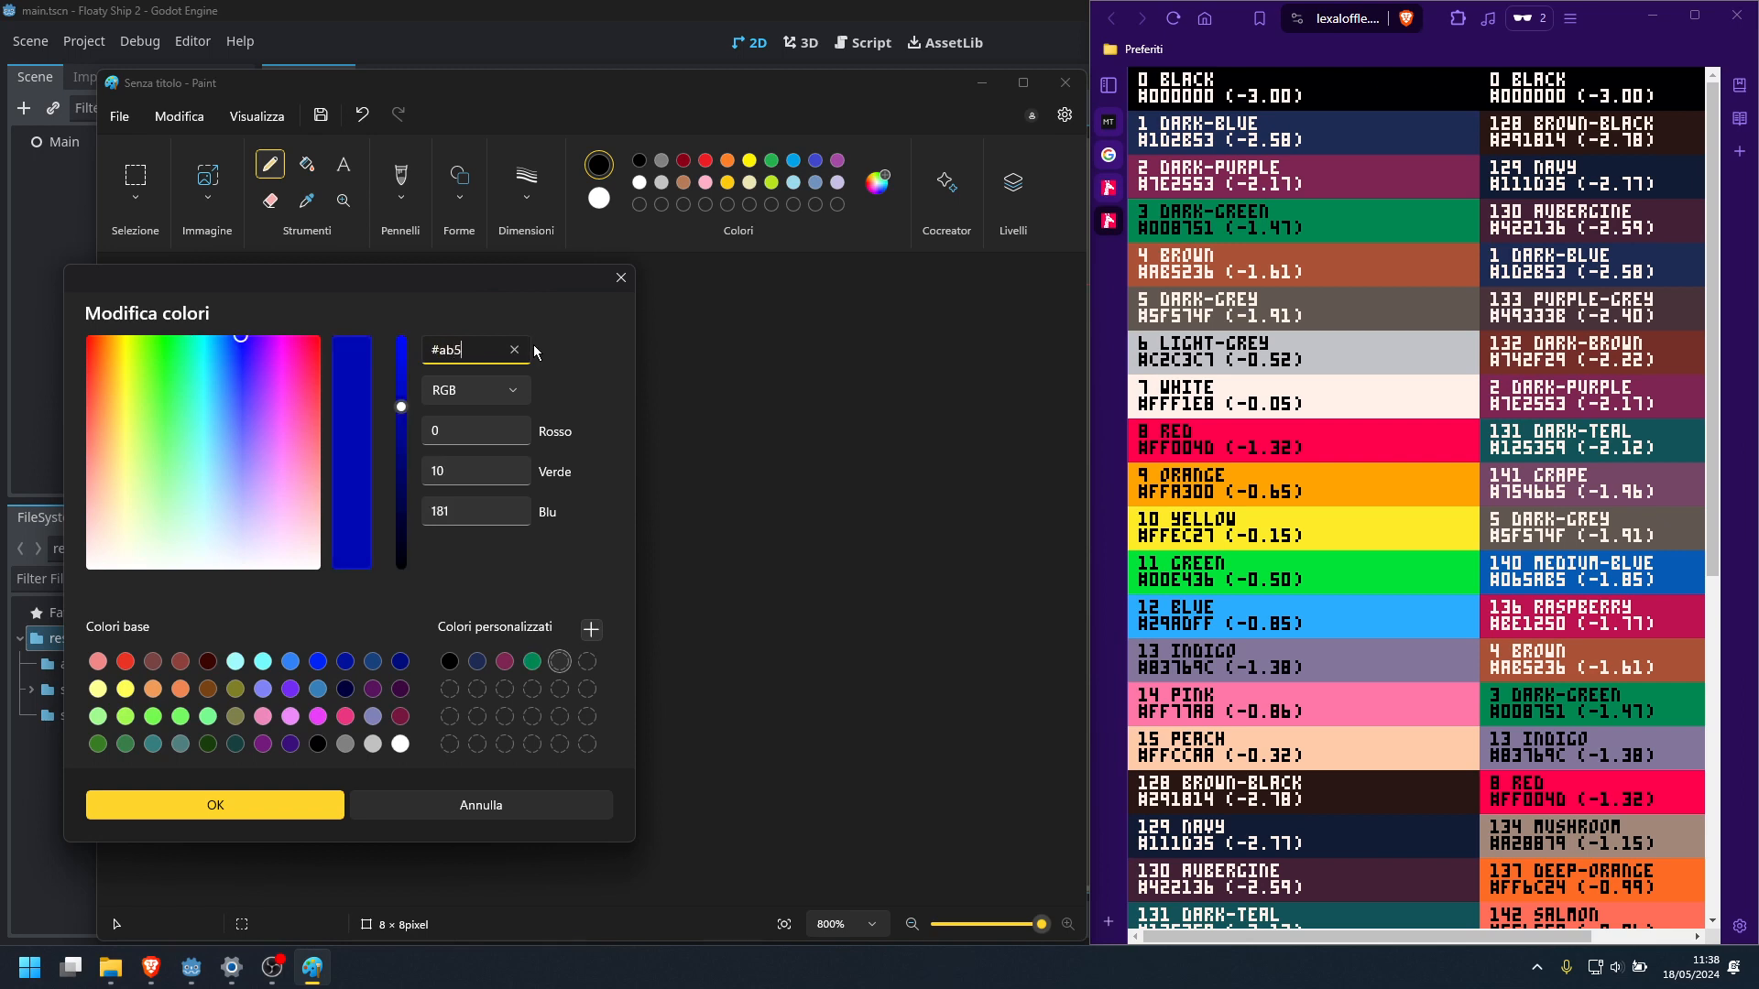
pyautogui.write('236')
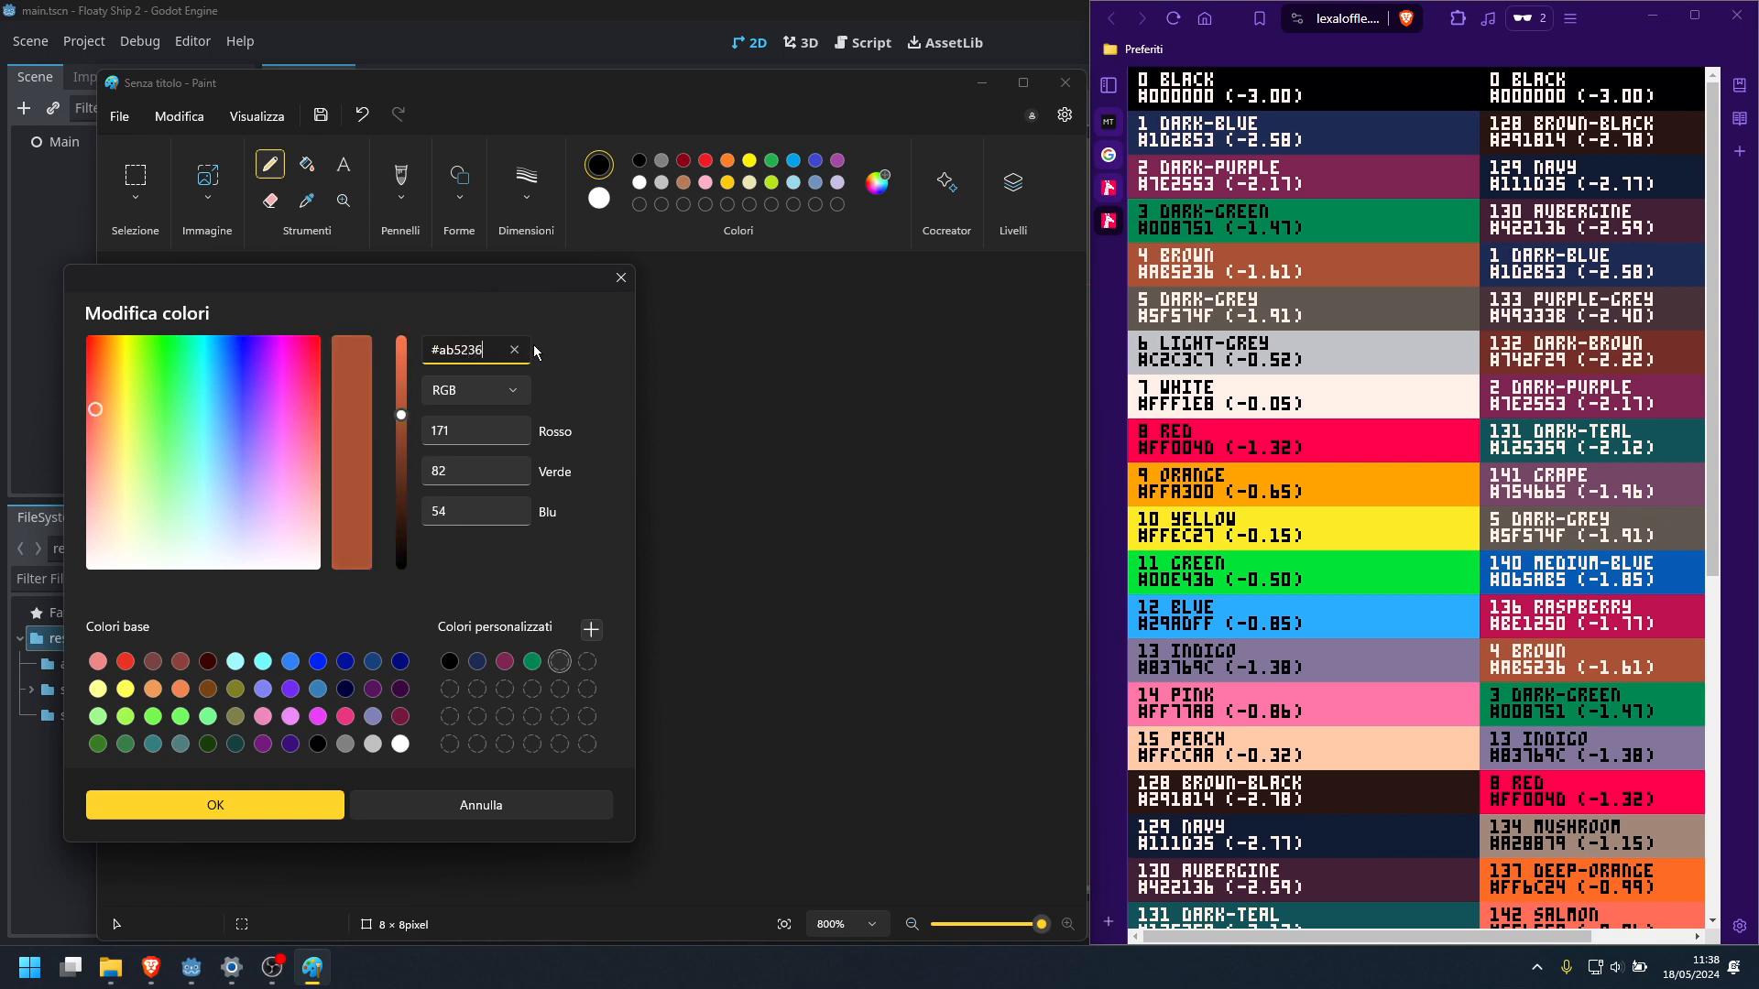
pyautogui.click(591, 630)
pyautogui.click(440, 348)
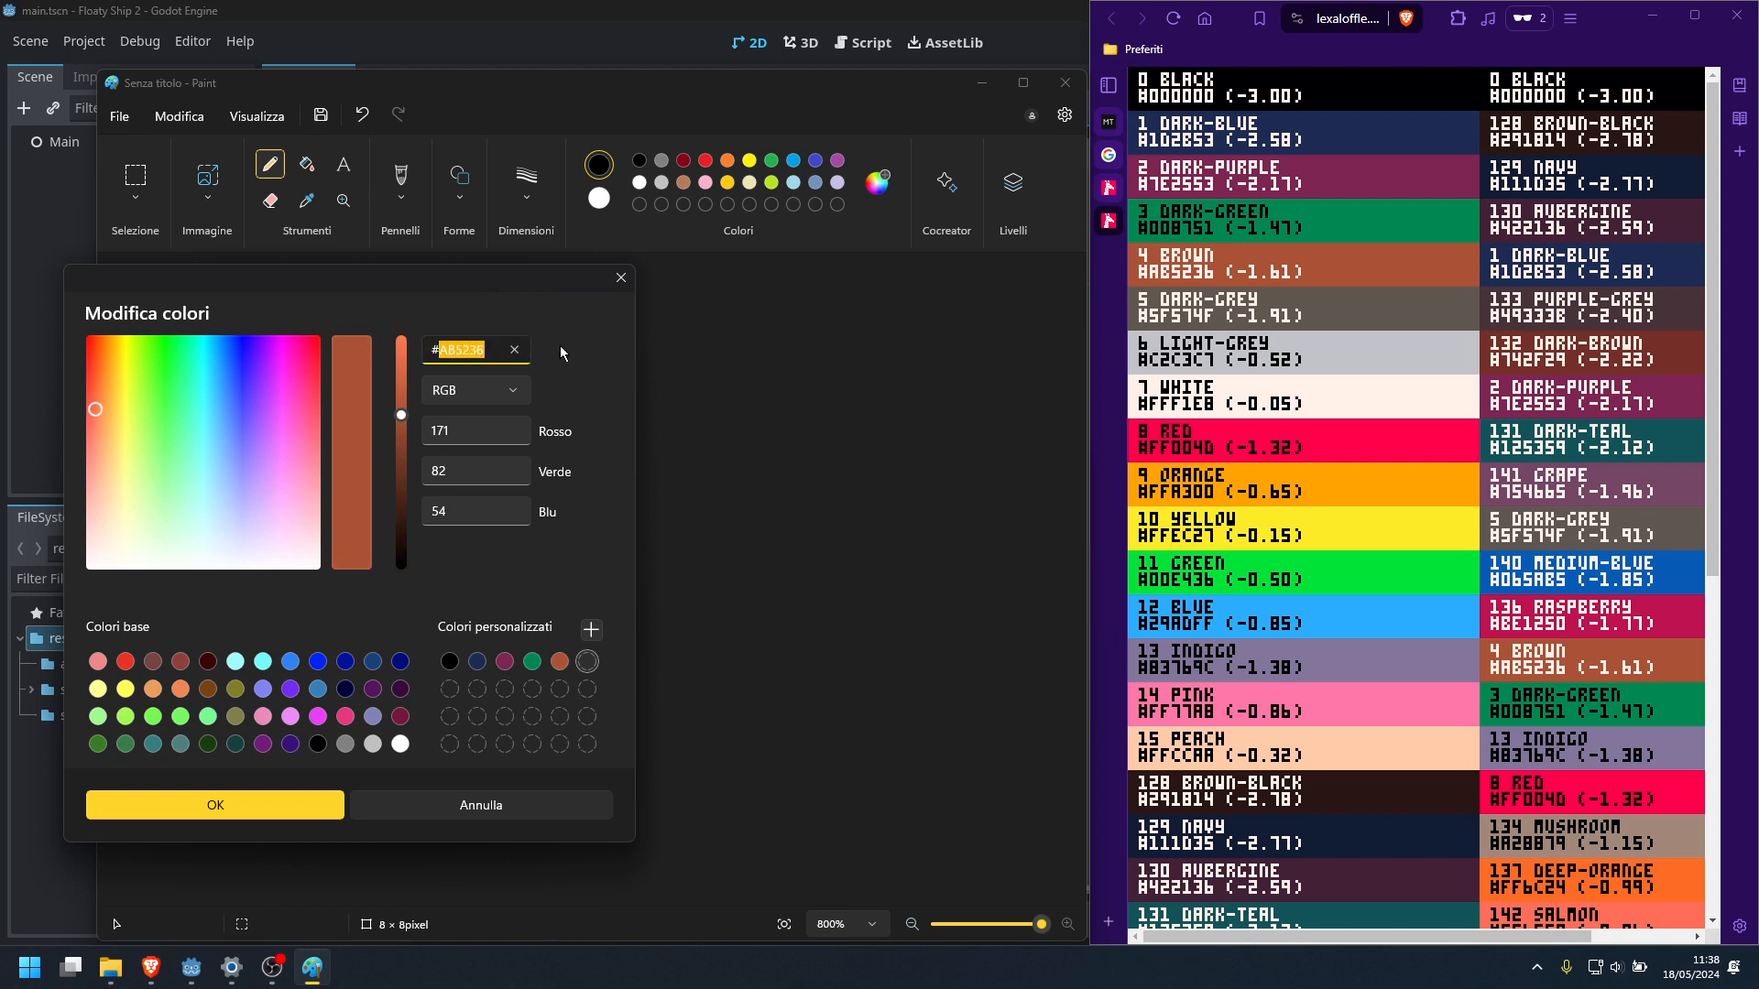
pyautogui.write('5f')
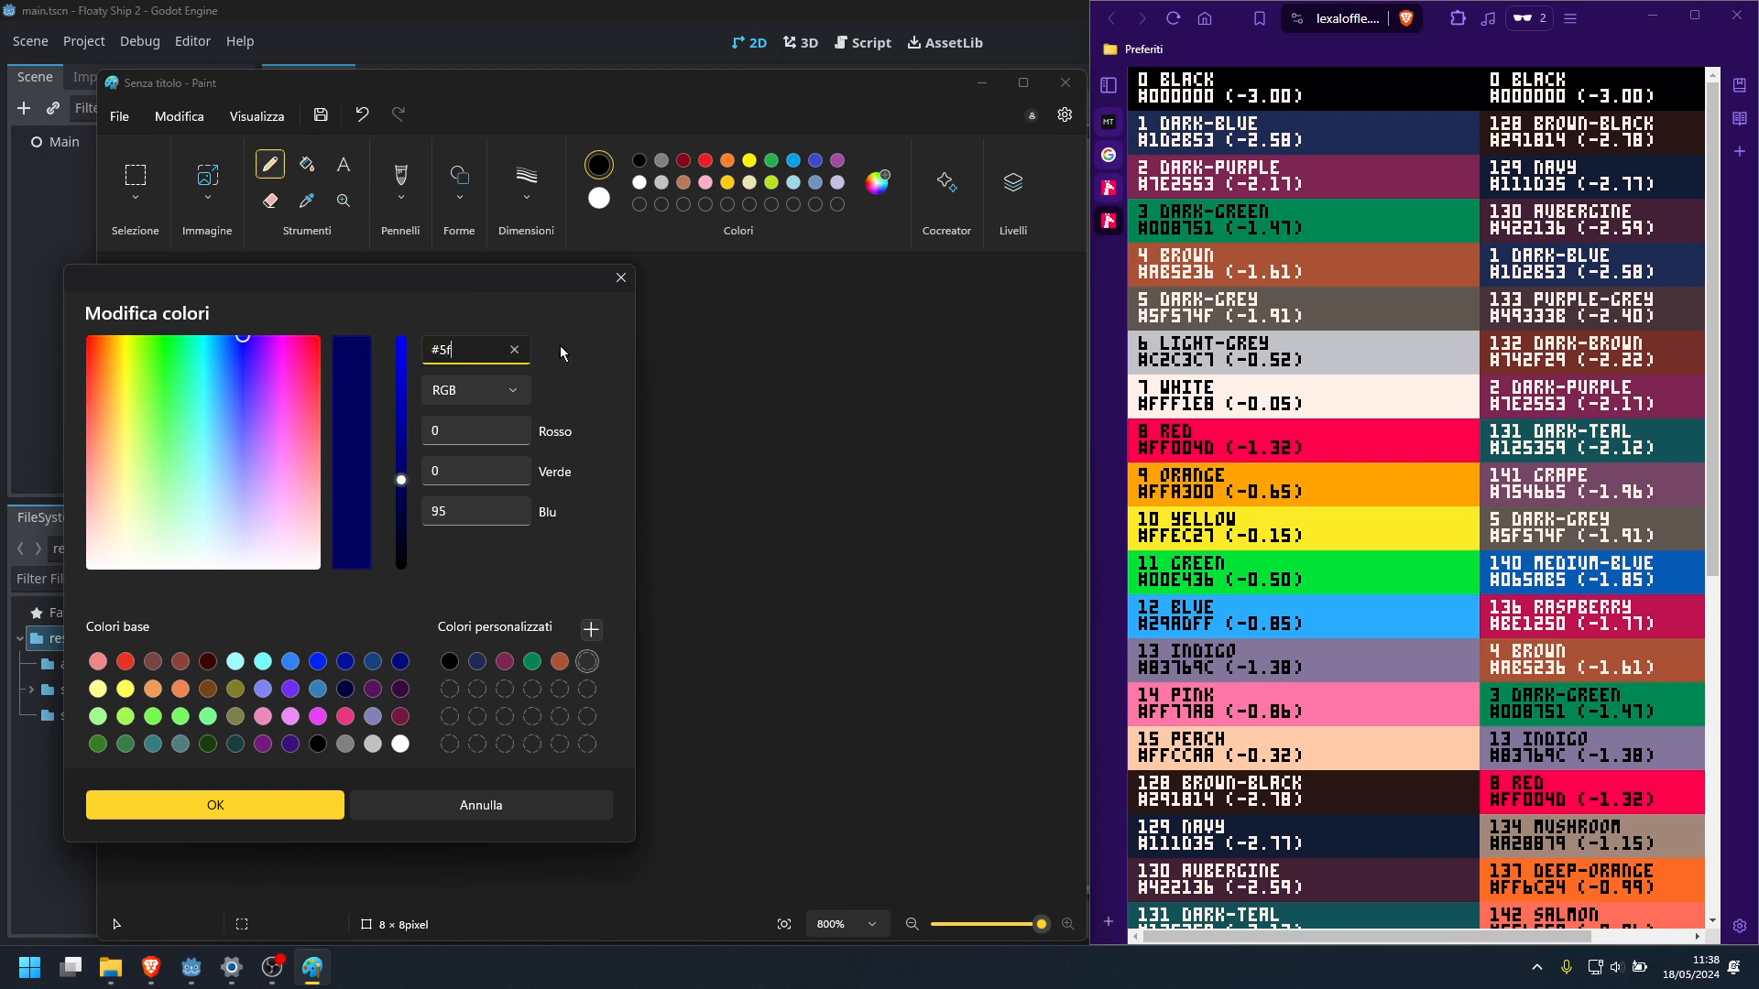
pyautogui.write('574f')
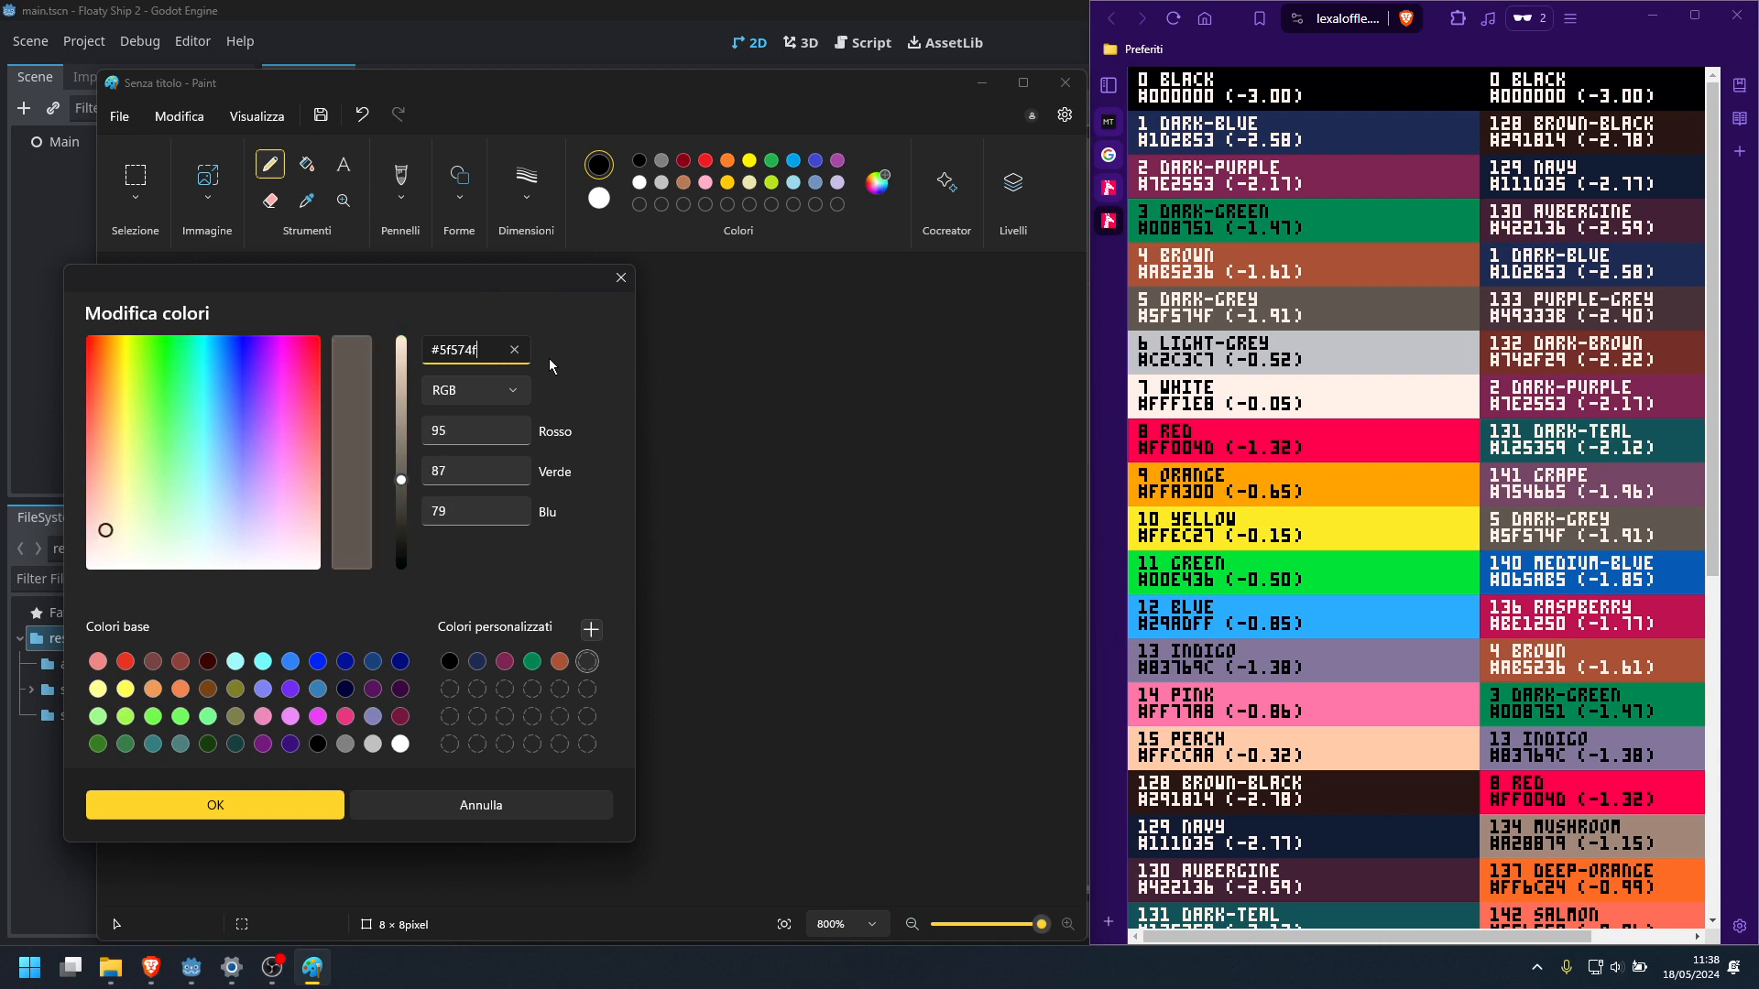
pyautogui.click(591, 628)
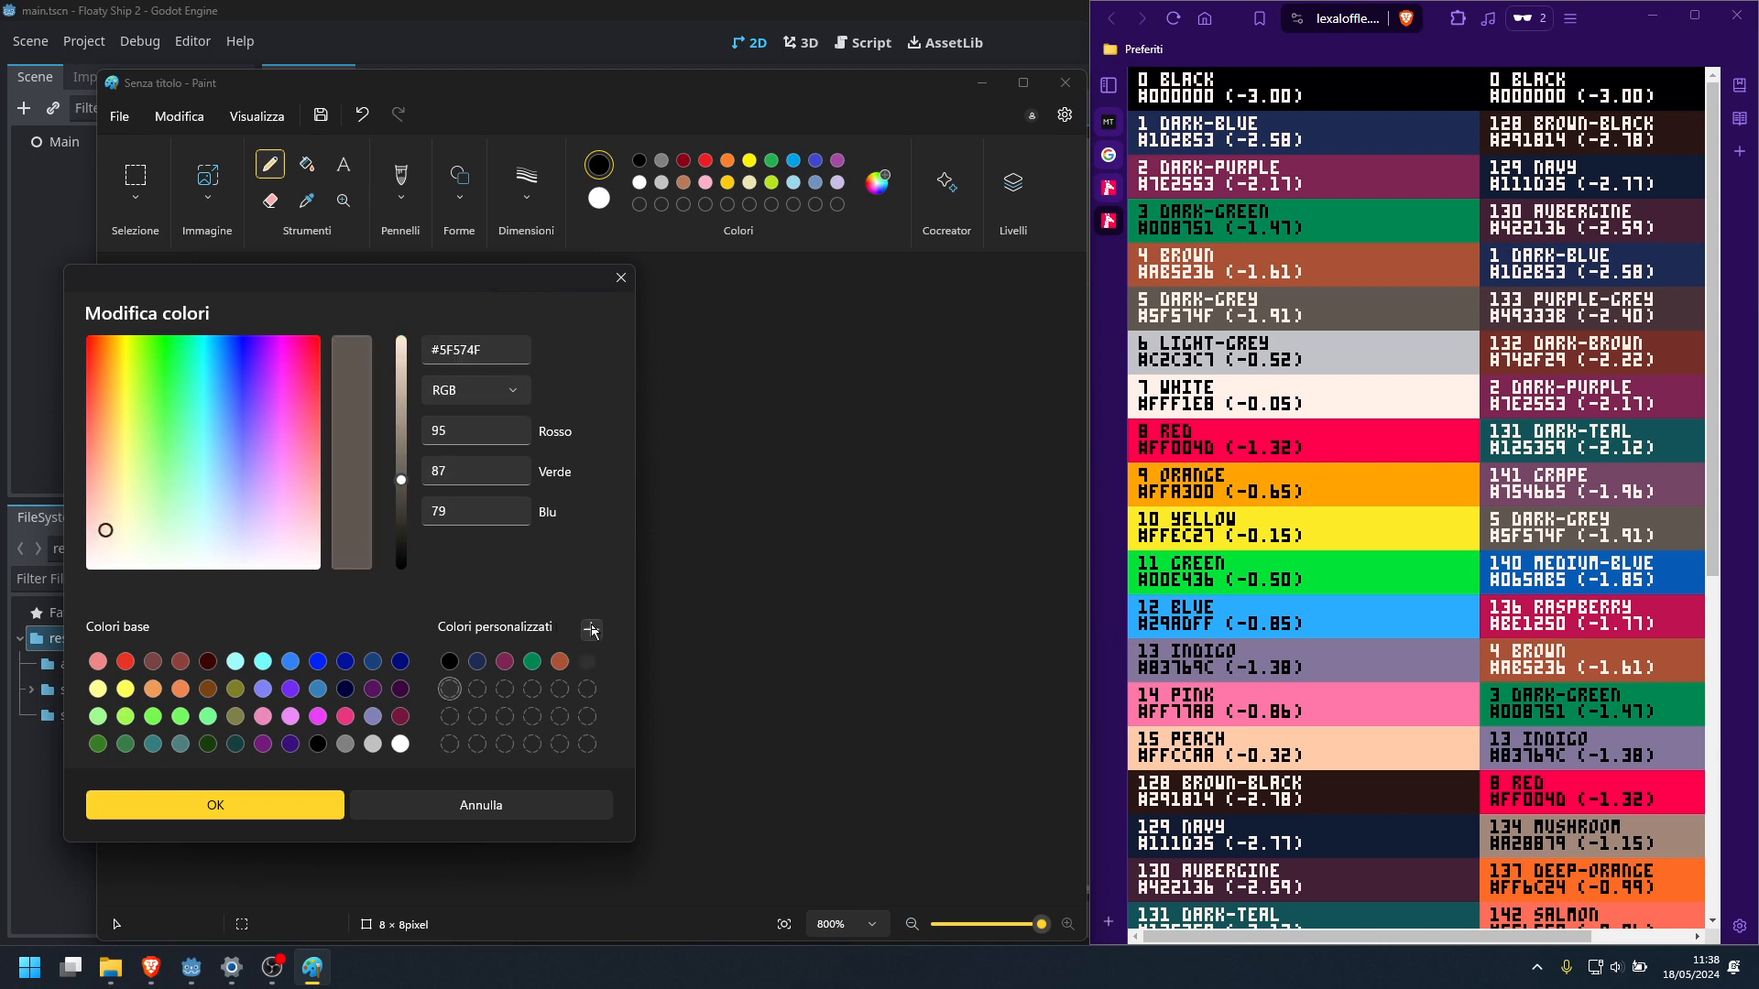
# Add the PICO-8 light-grey #C2C3C7 and white #FFF1E8 to the custom colours
pyautogui.click(440, 351)
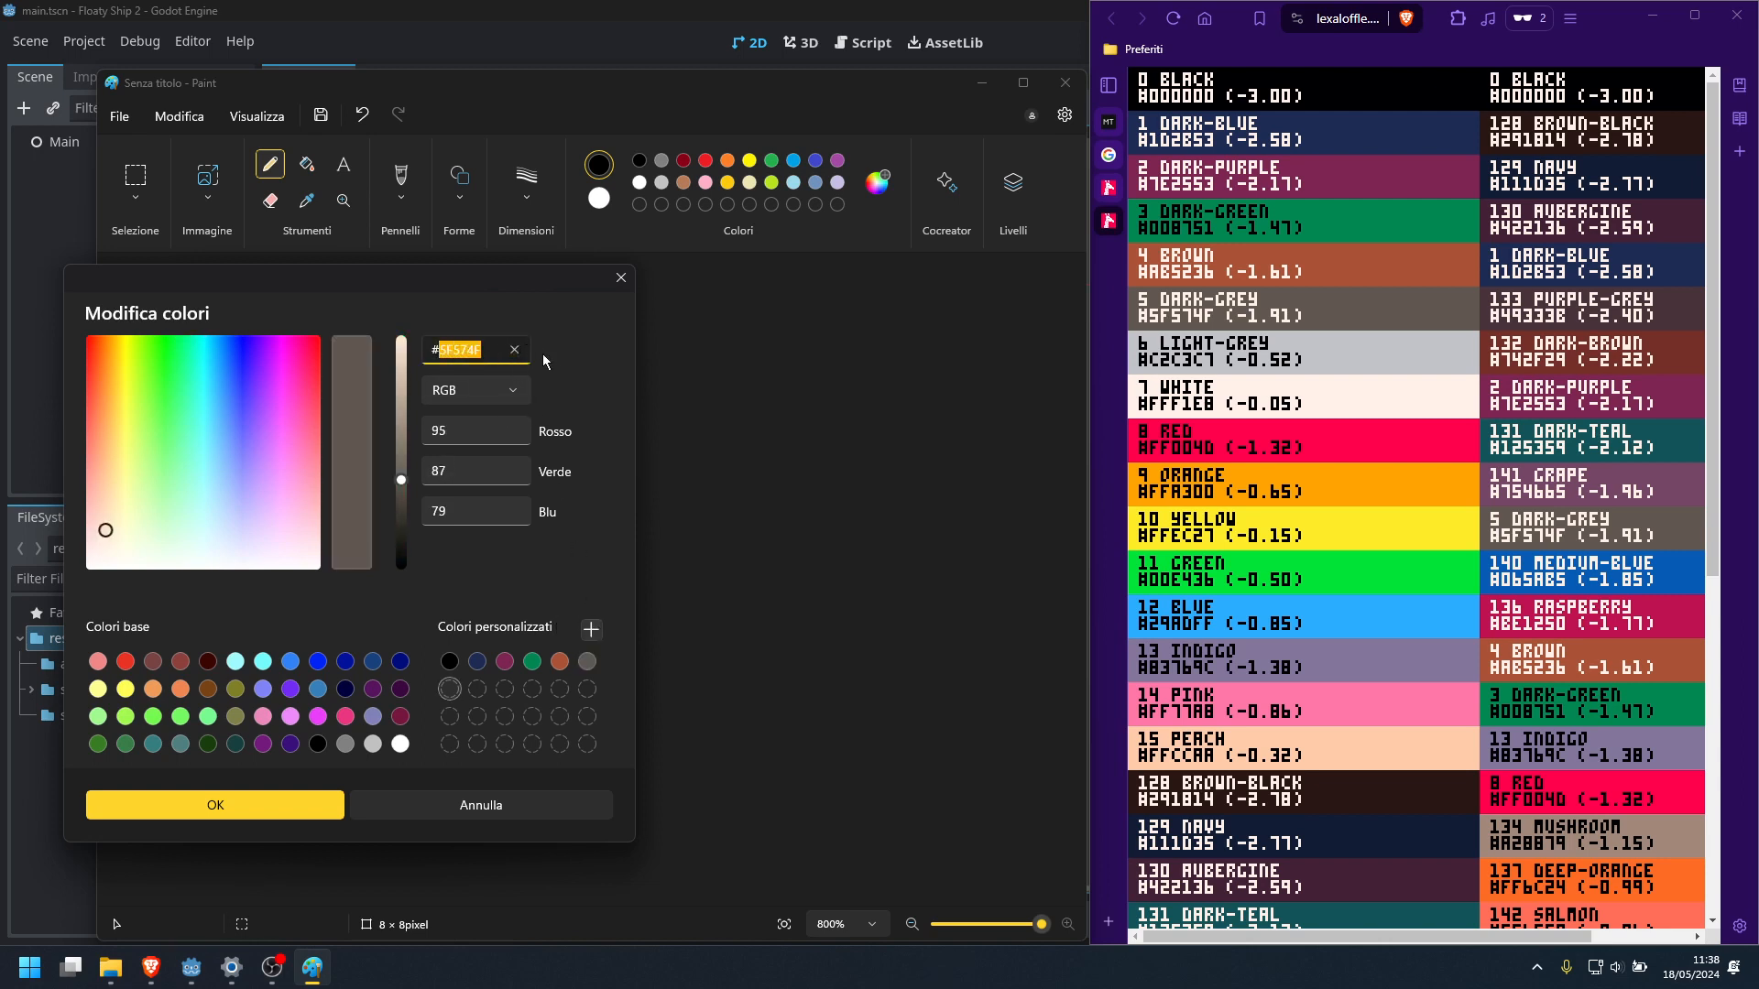
pyautogui.write('c2c3c7')
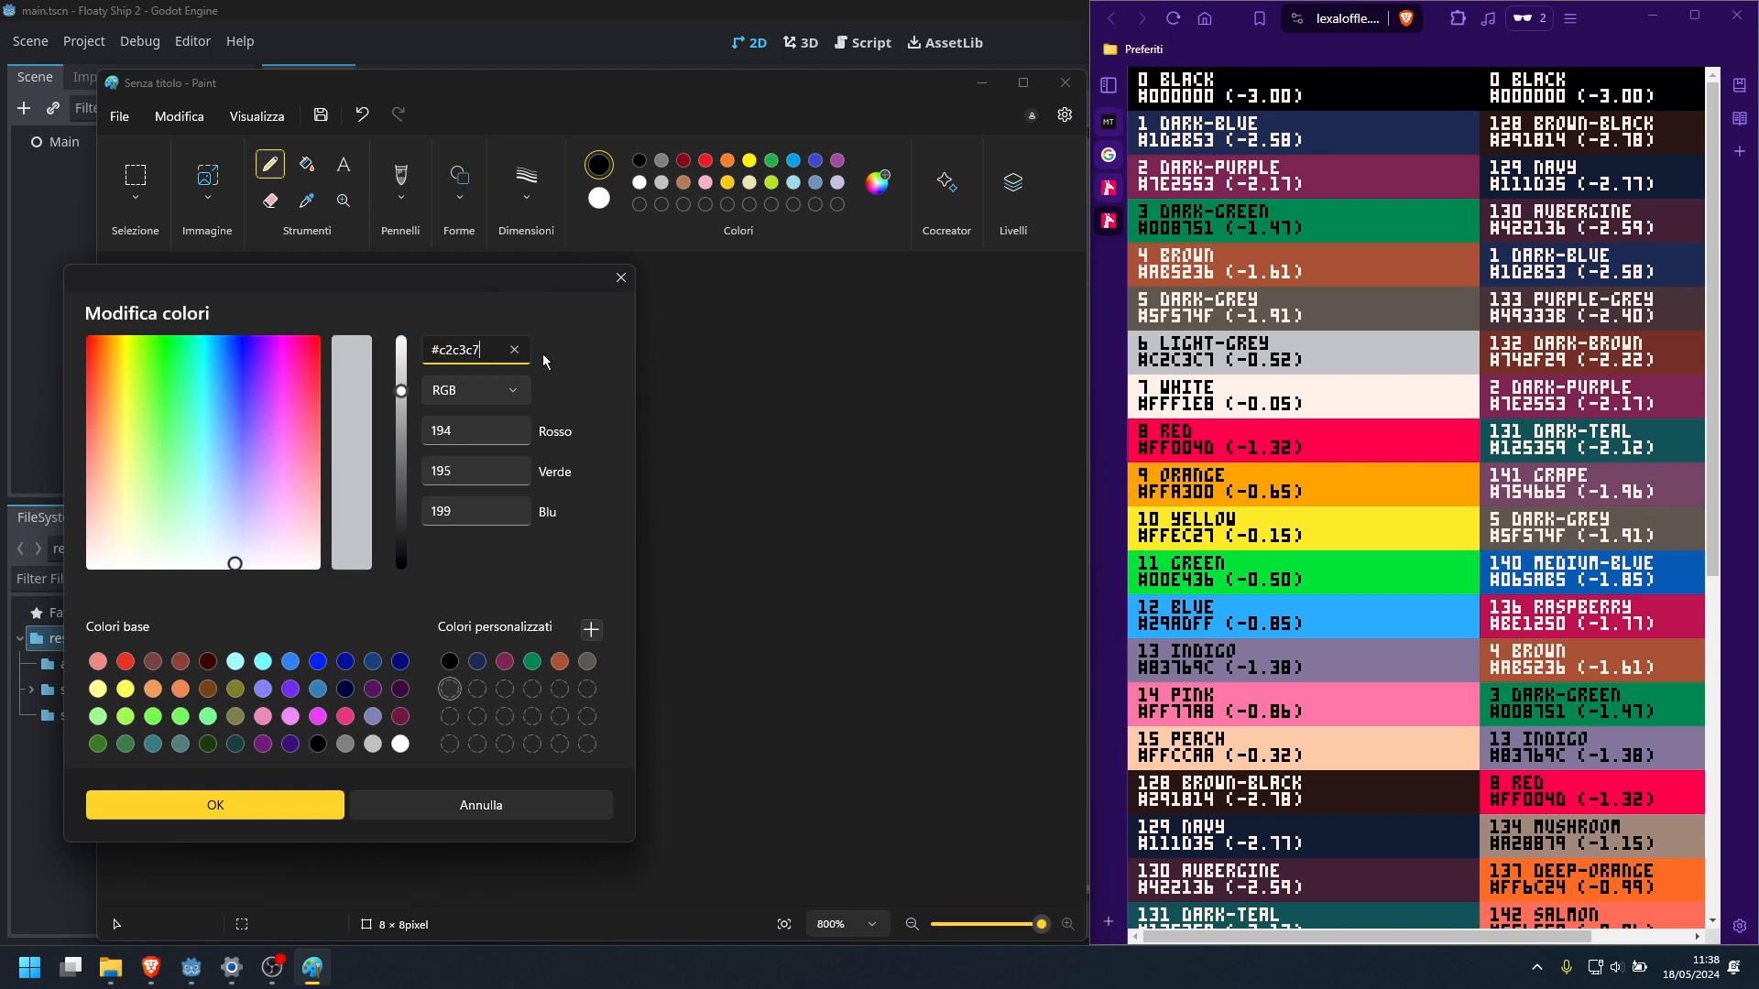
pyautogui.click(591, 629)
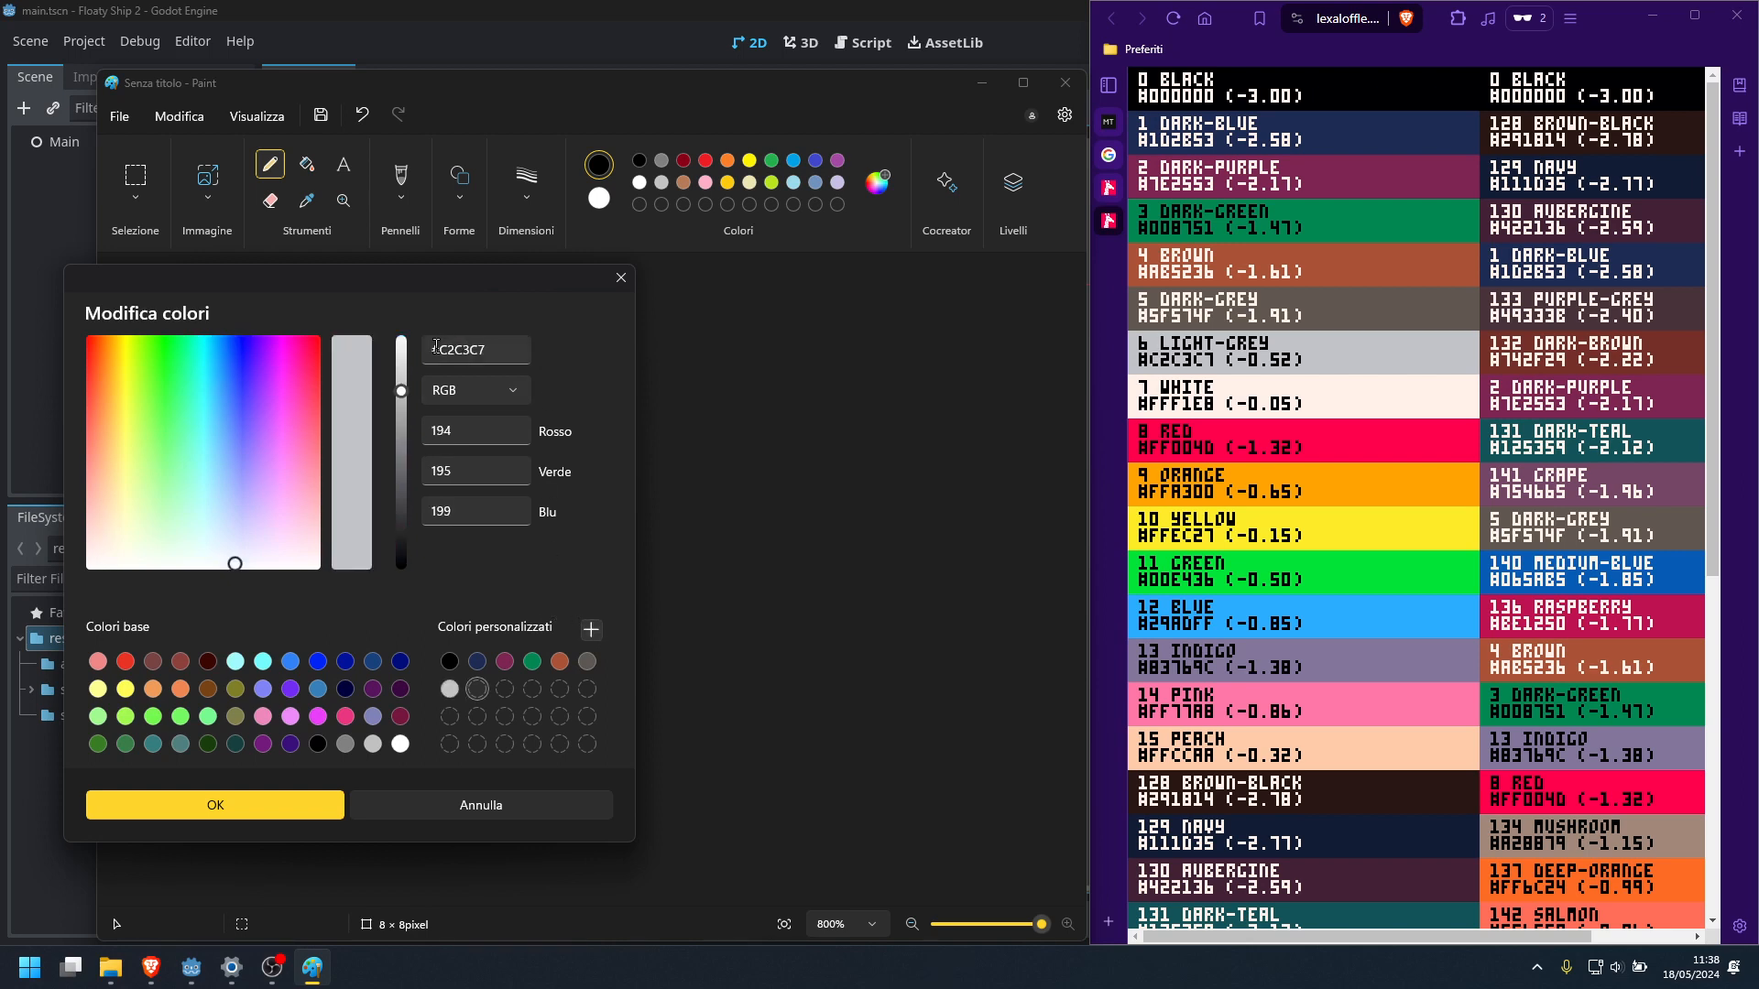
pyautogui.click(523, 346)
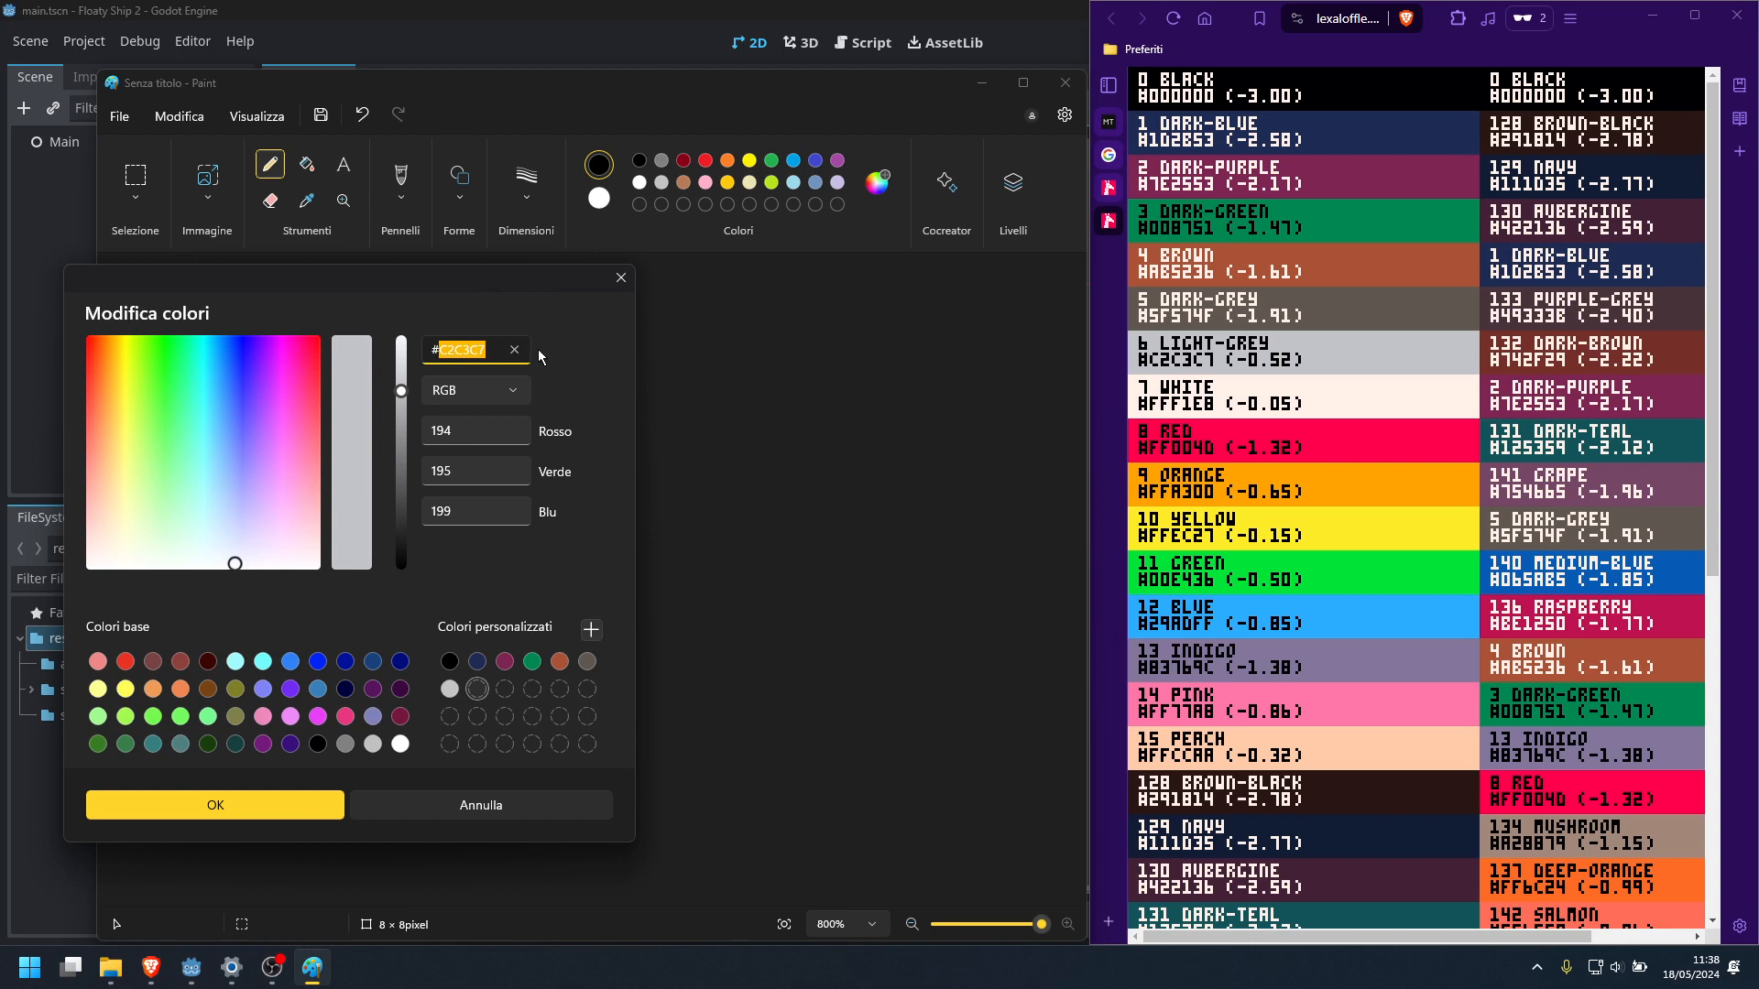
pyautogui.write('fff1e8')
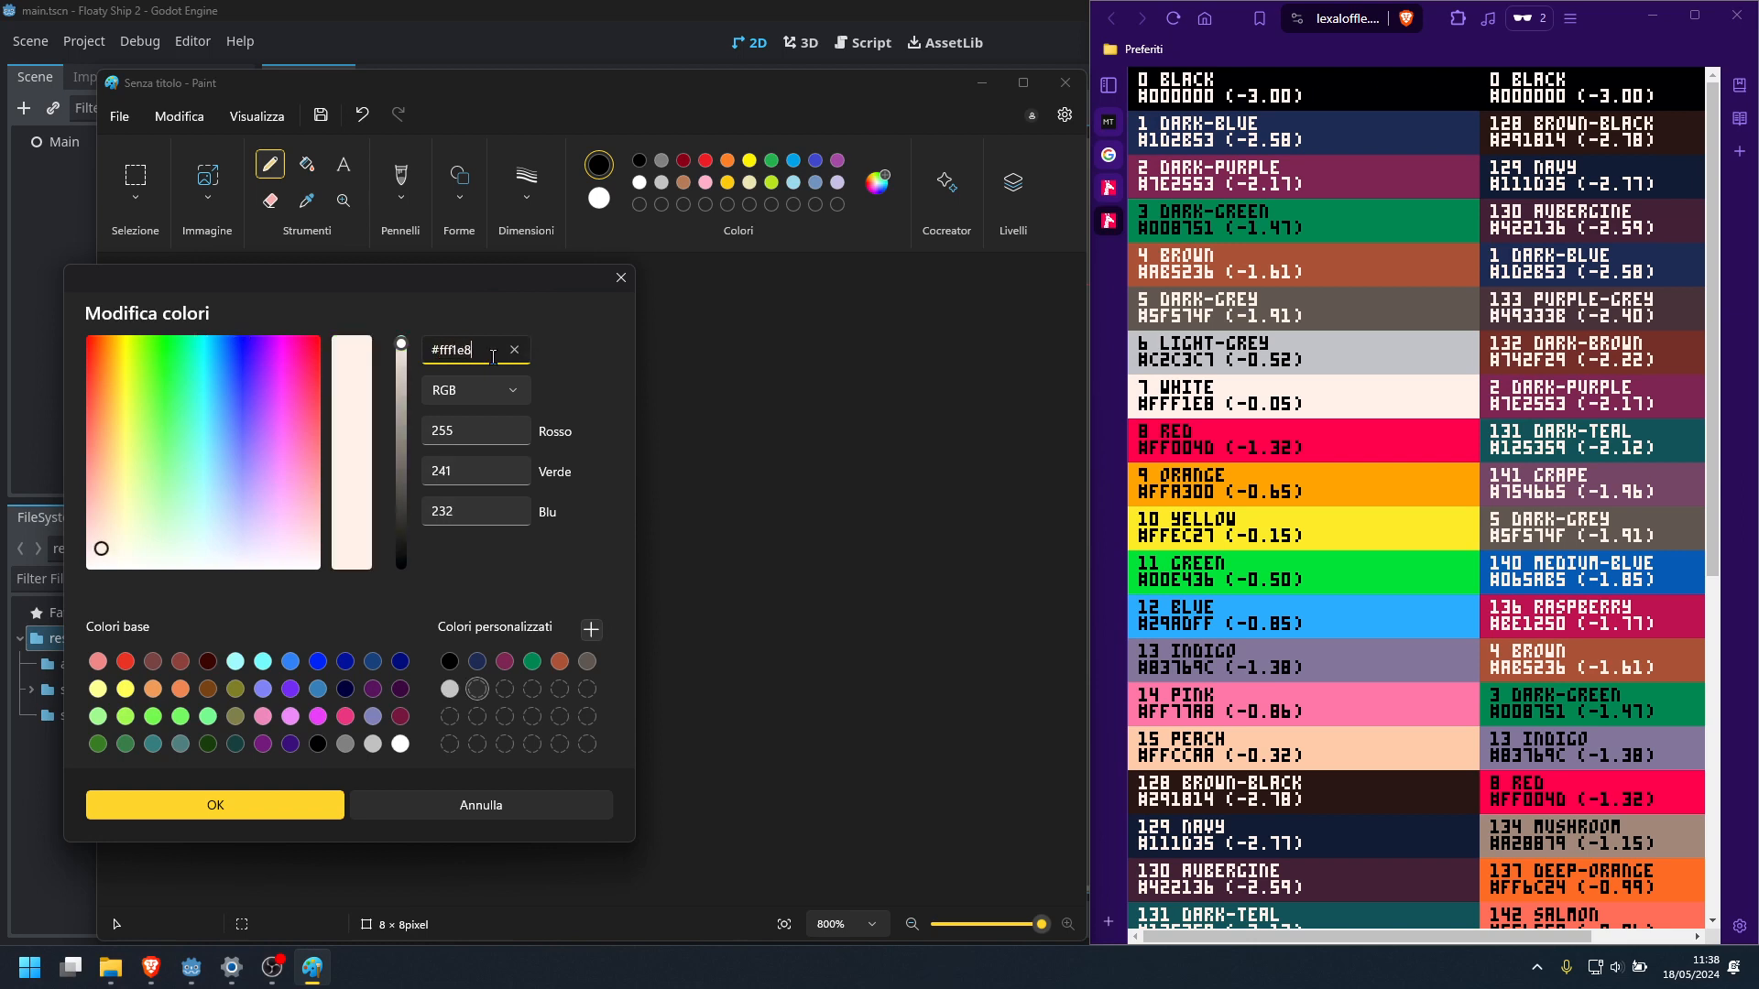
pyautogui.click(591, 629)
# Add the PICO-8 red #FF004D to the custom colours
pyautogui.click(532, 353)
pyautogui.write('ff004d')
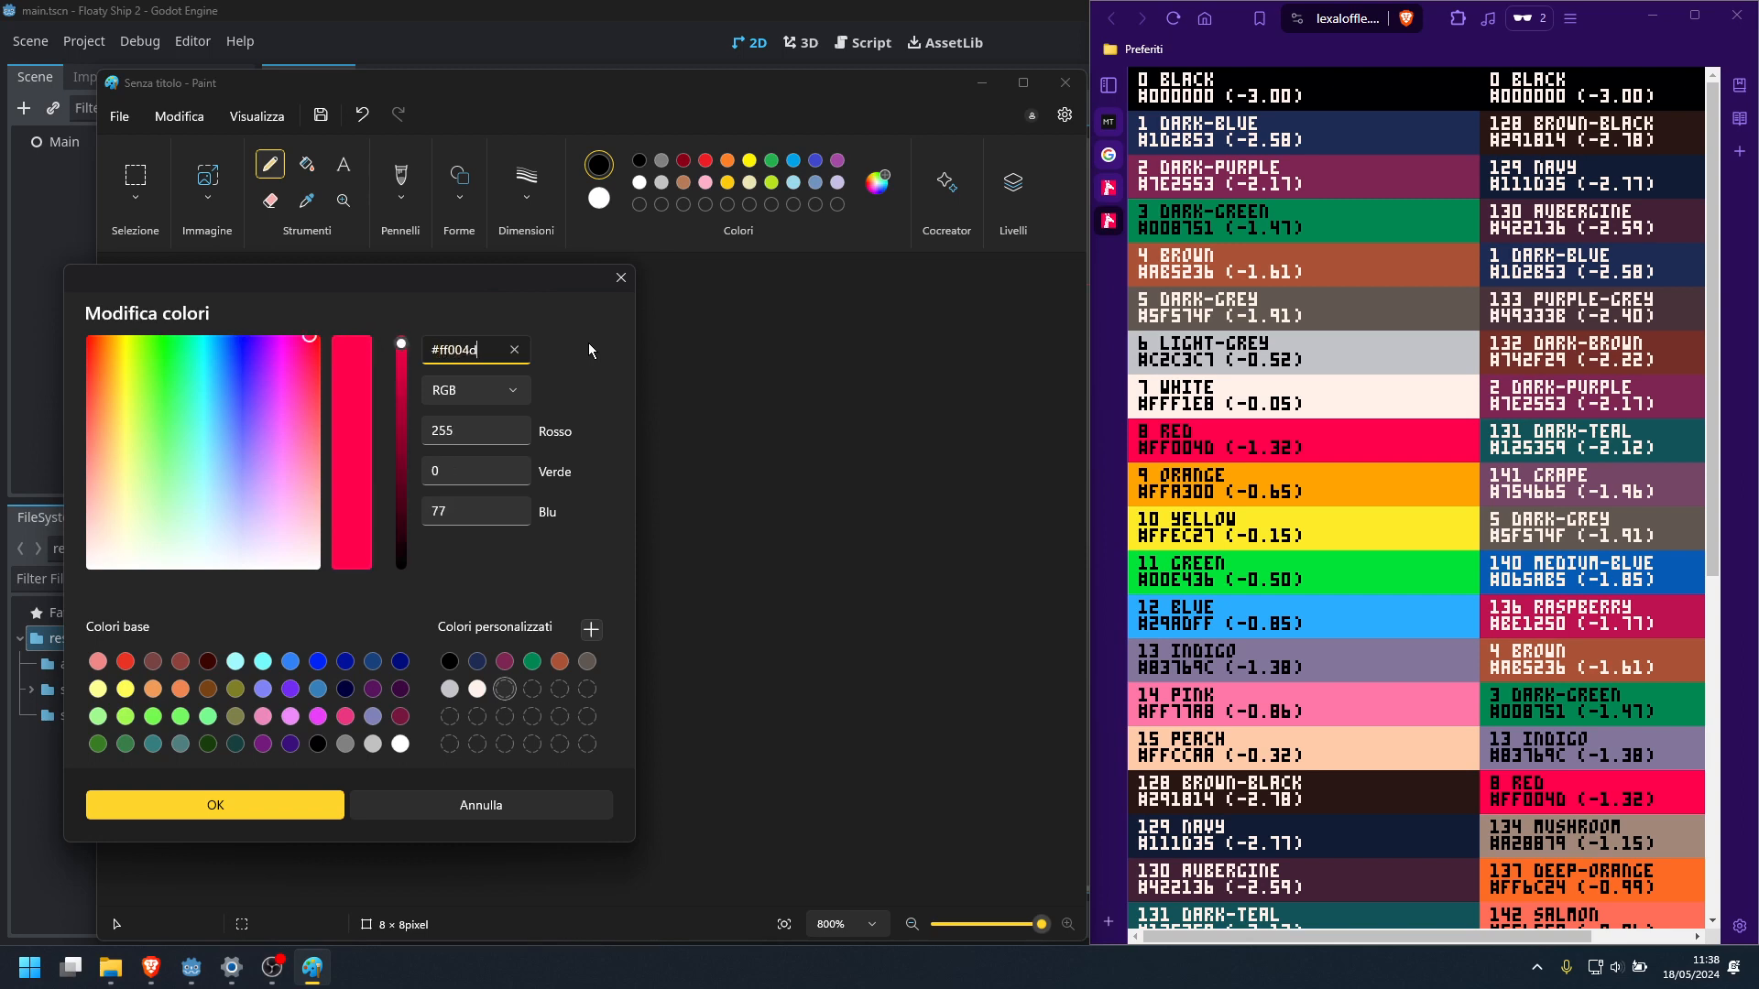
pyautogui.click(591, 629)
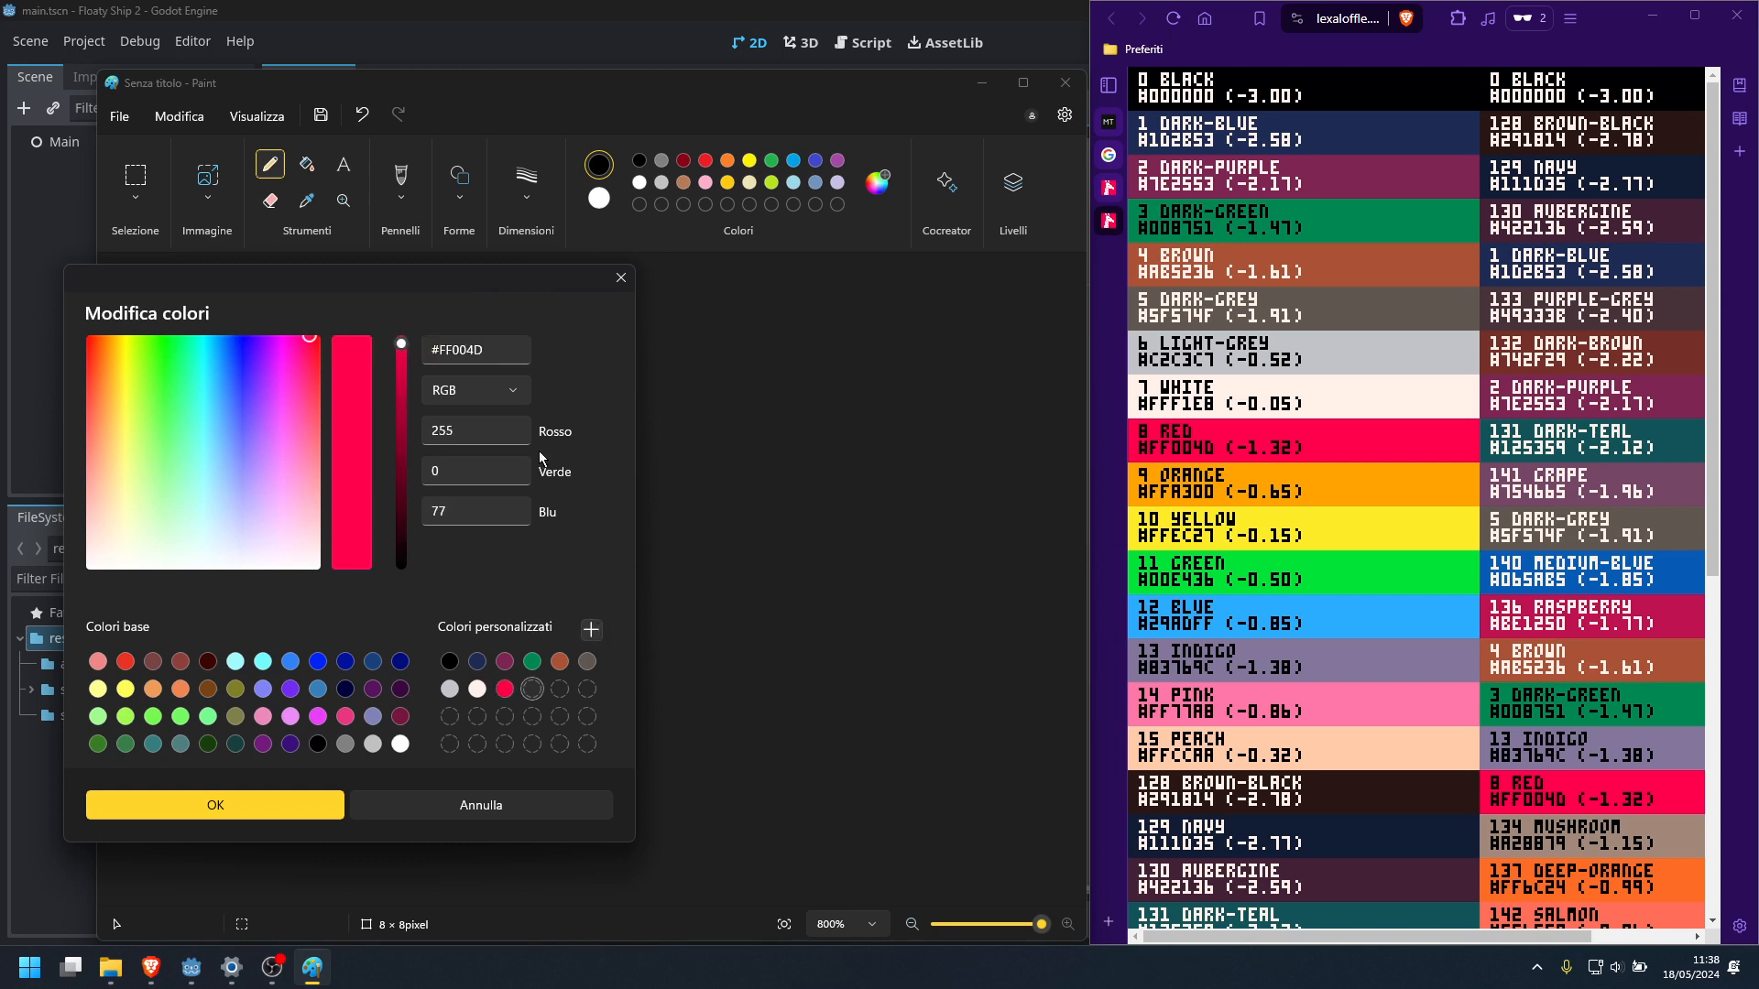
# Add the PICO-8 orange #FFA300 to the custom colours
pyautogui.click(442, 349)
pyautogui.moveTo(443, 349); pyautogui.dragTo(527, 356)
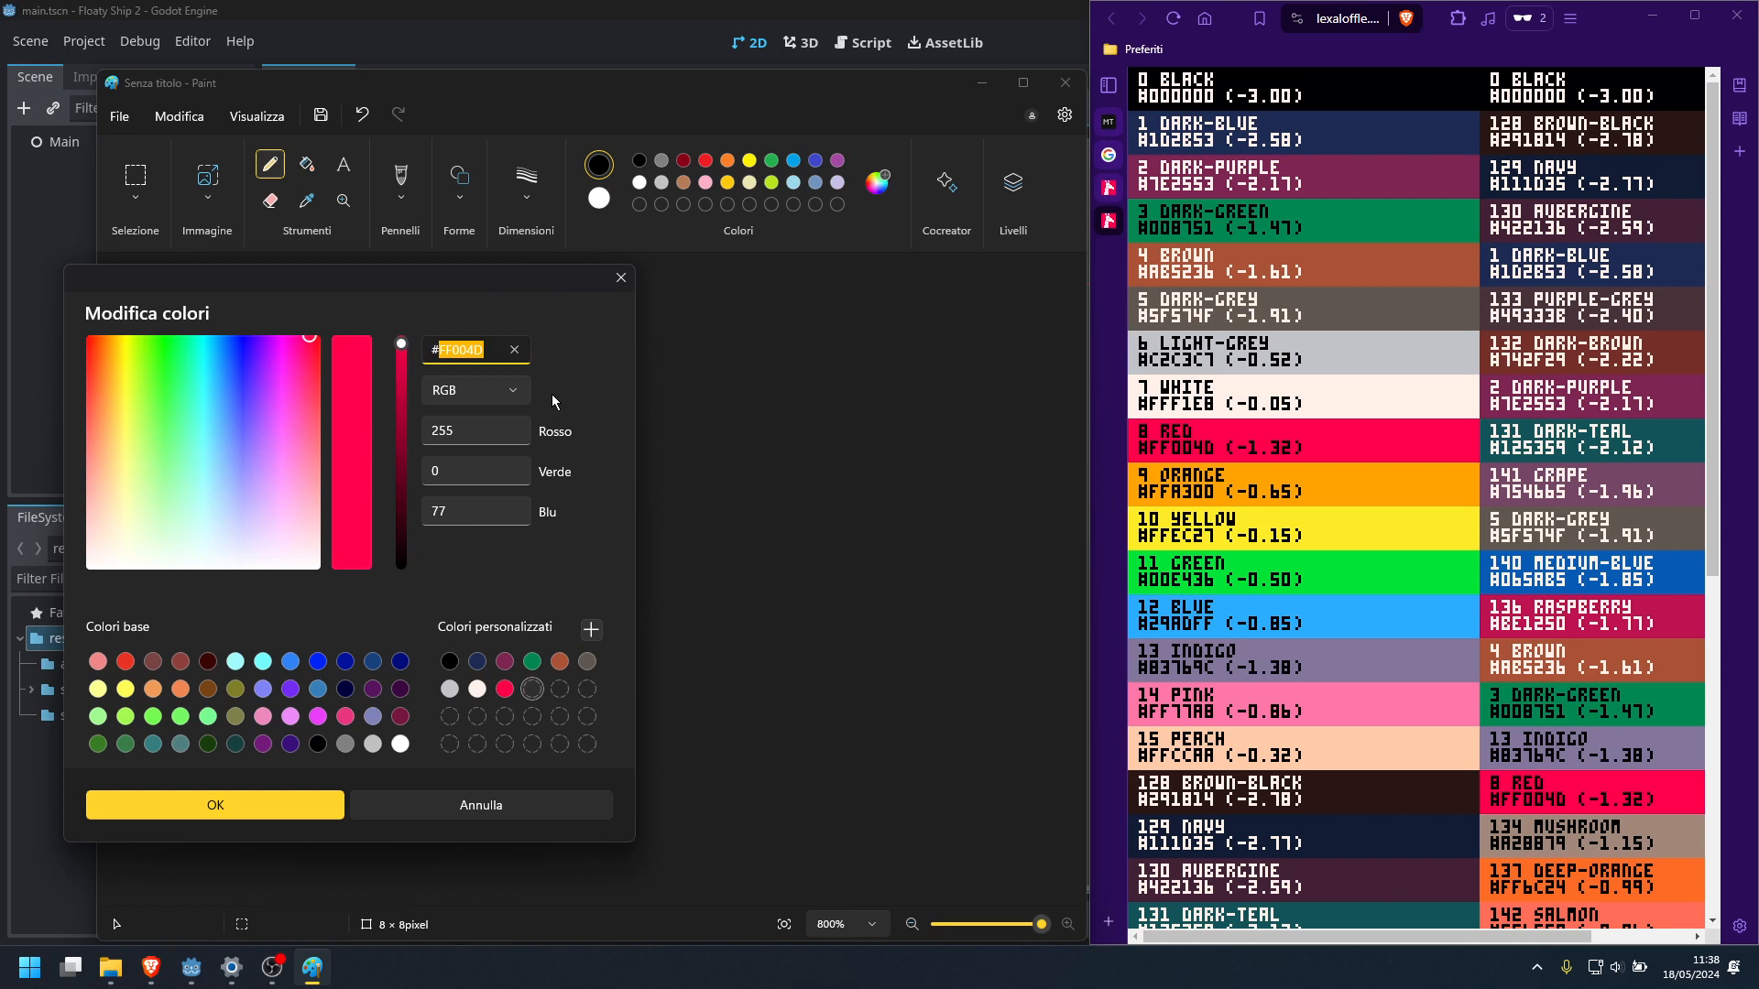
pyautogui.write('ffa399')
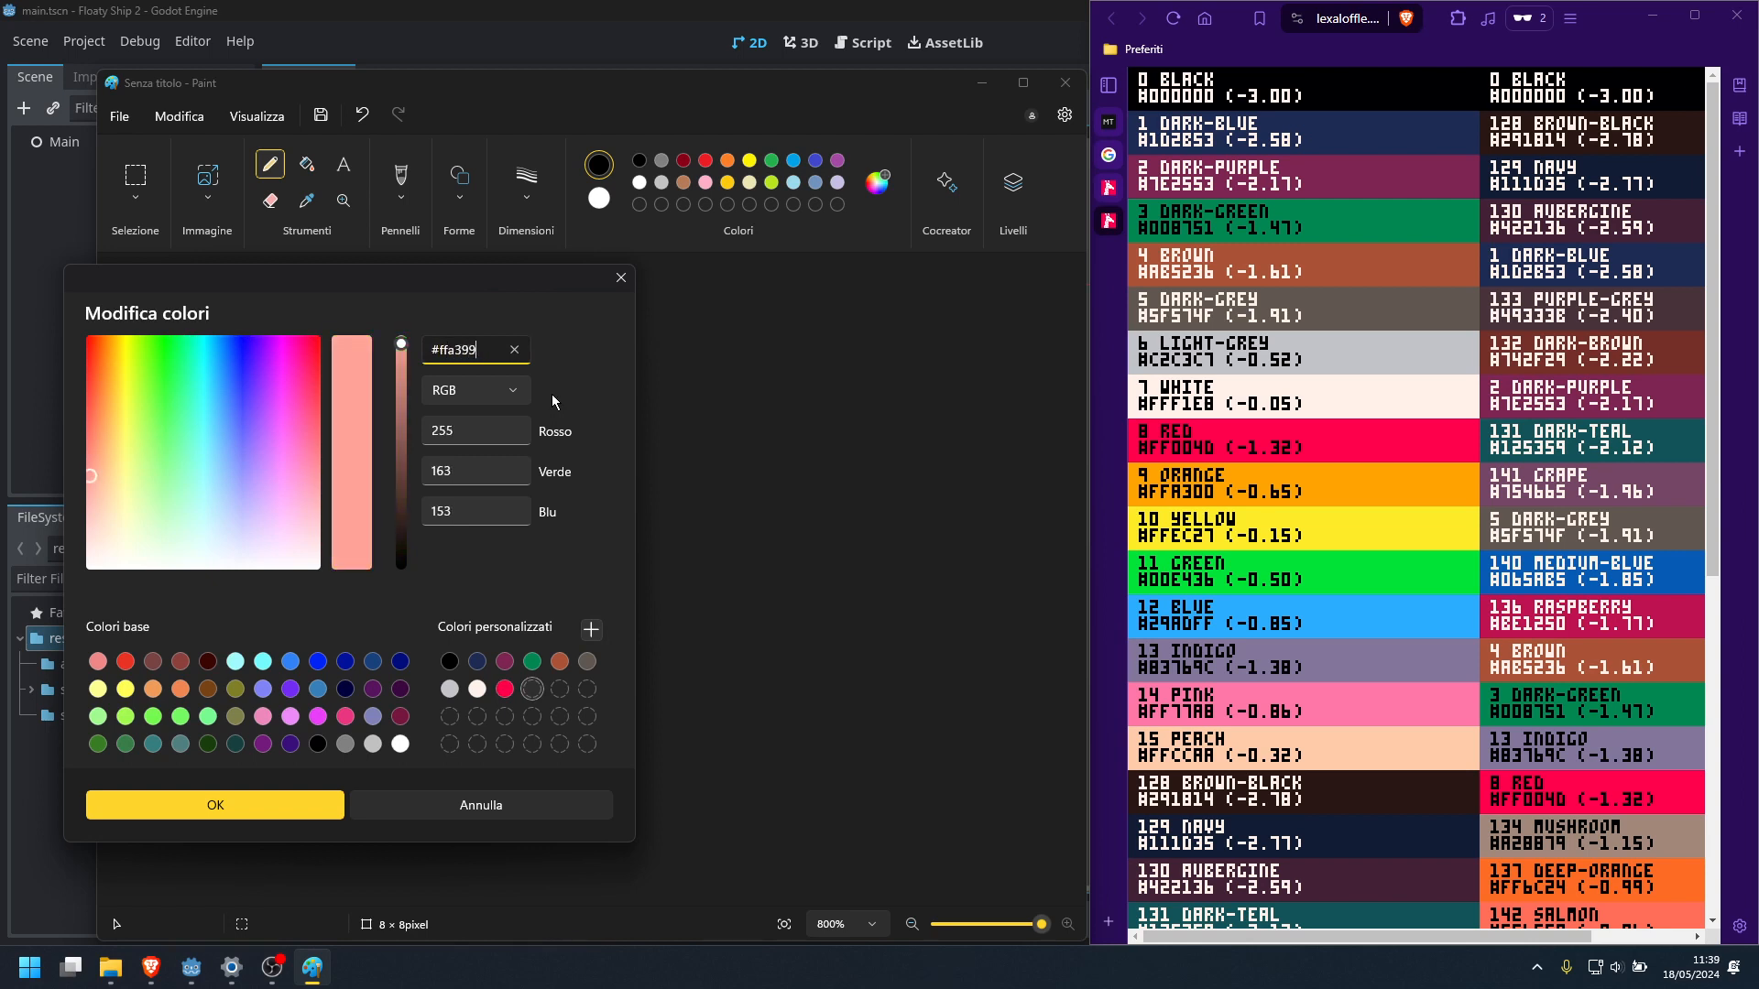
pyautogui.press('BackSpace')
pyautogui.press('BackSpace')
pyautogui.write('00')
pyautogui.click(589, 630)
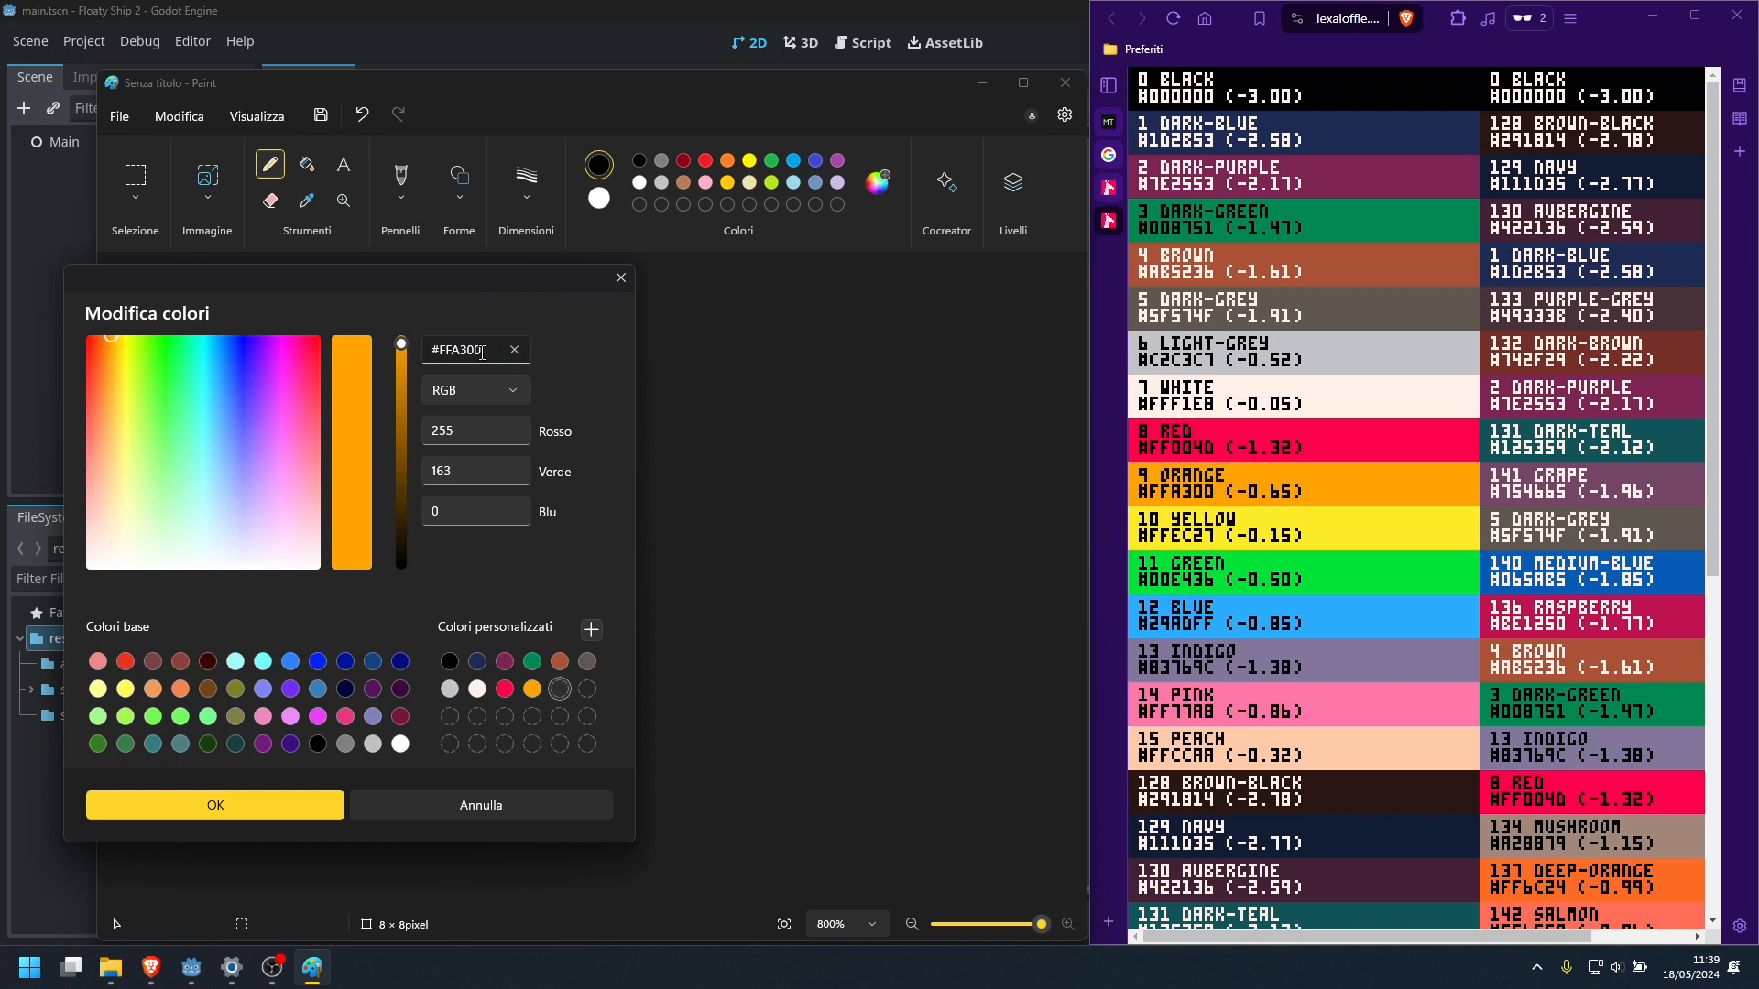
# Add the PICO-8 yellow #FFEC27 and green #00E436 to the custom colours
pyautogui.press('BackSpace')
pyautogui.press('BackSpace')
pyautogui.press('BackSpace')
pyautogui.press('BackSpace')
pyautogui.press('BackSpace')
pyautogui.press('BackSpace')
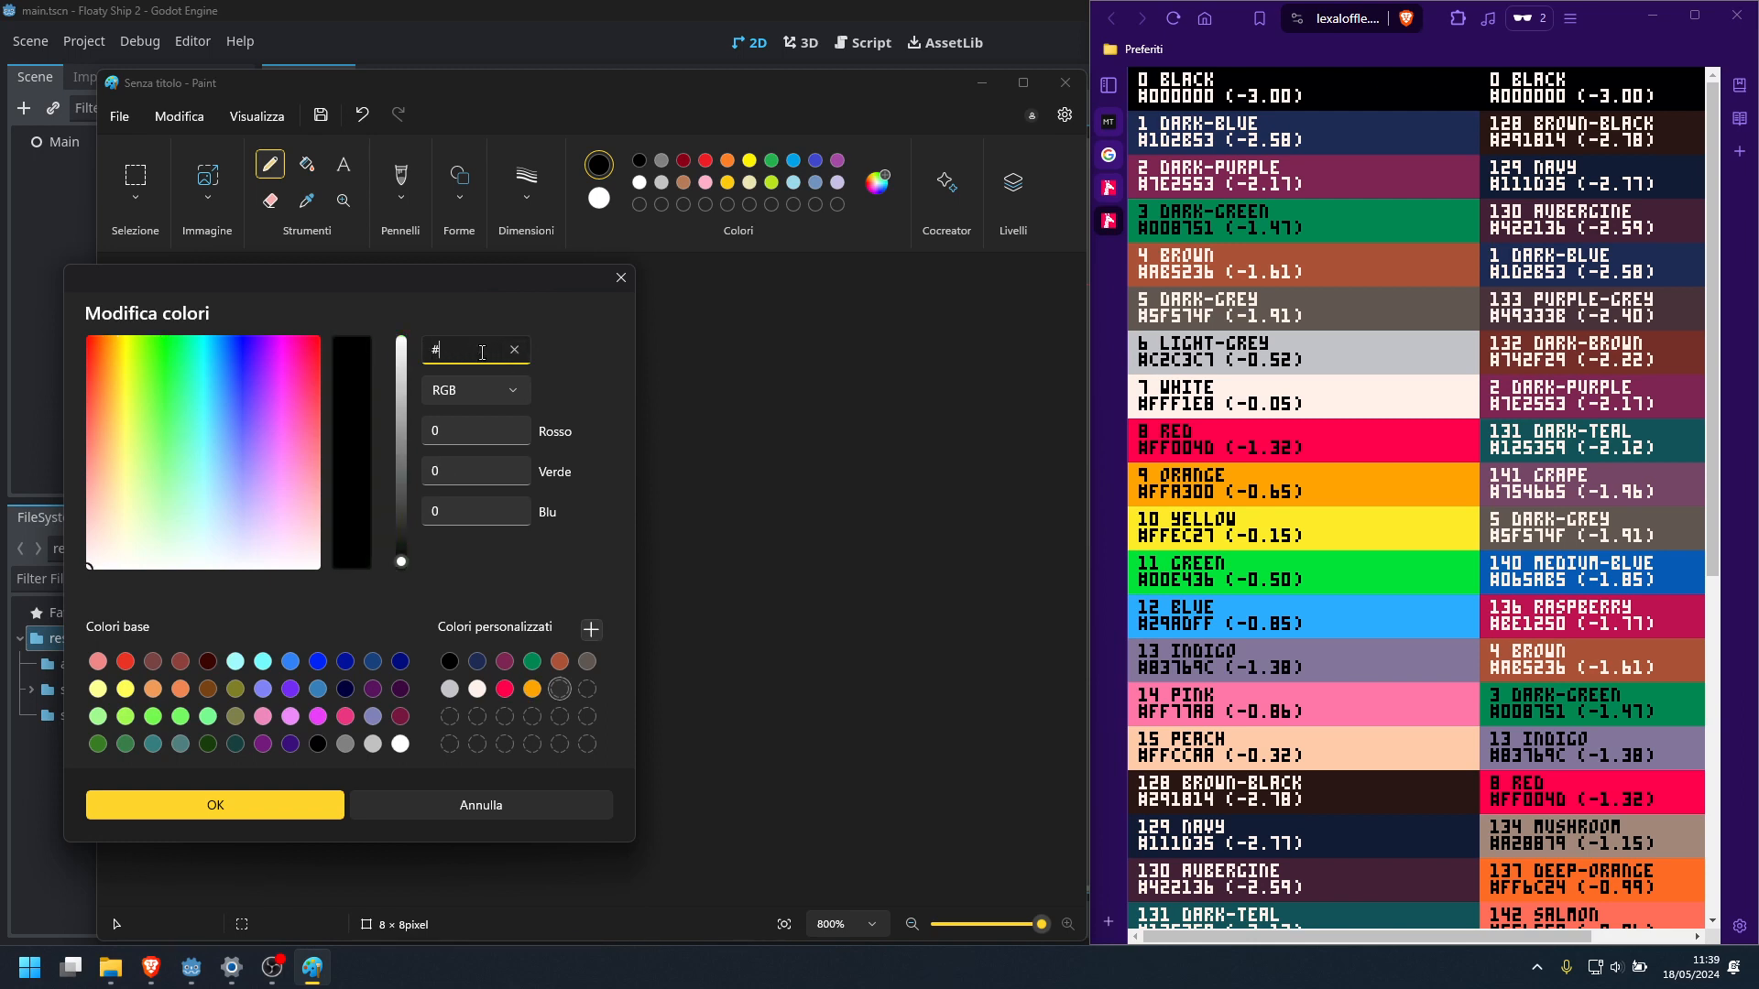
pyautogui.write('ffec27')
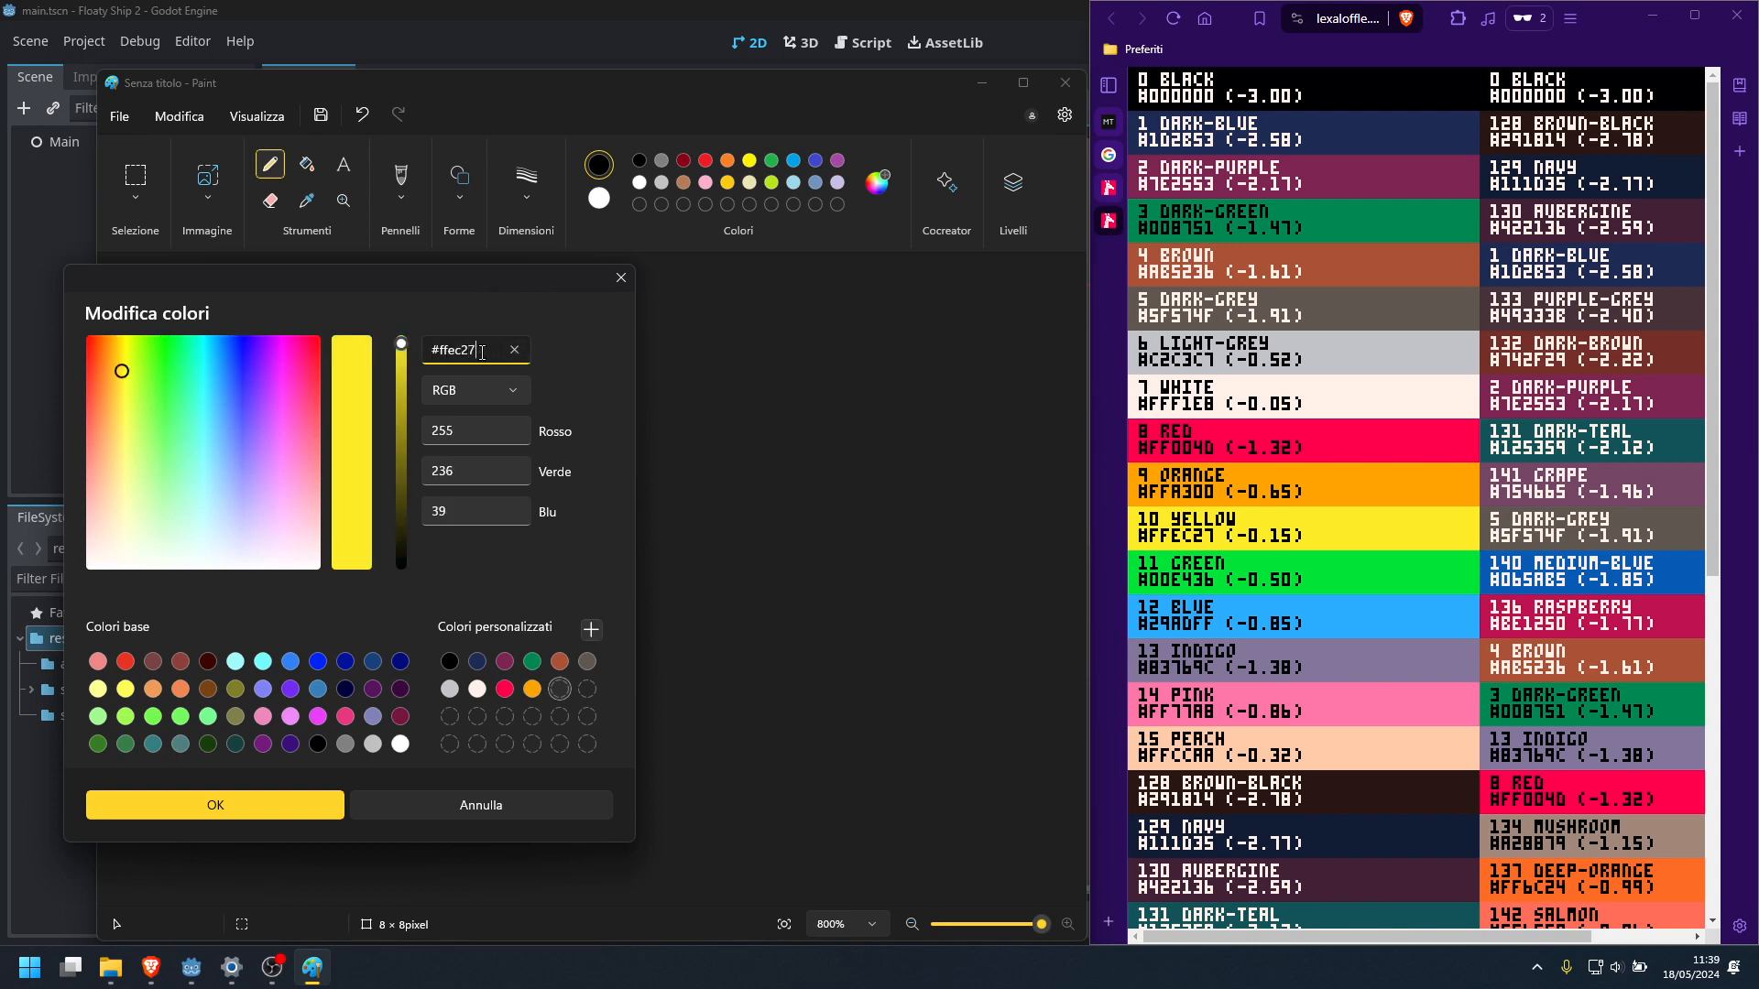
pyautogui.click(591, 629)
pyautogui.doubleClick(485, 352)
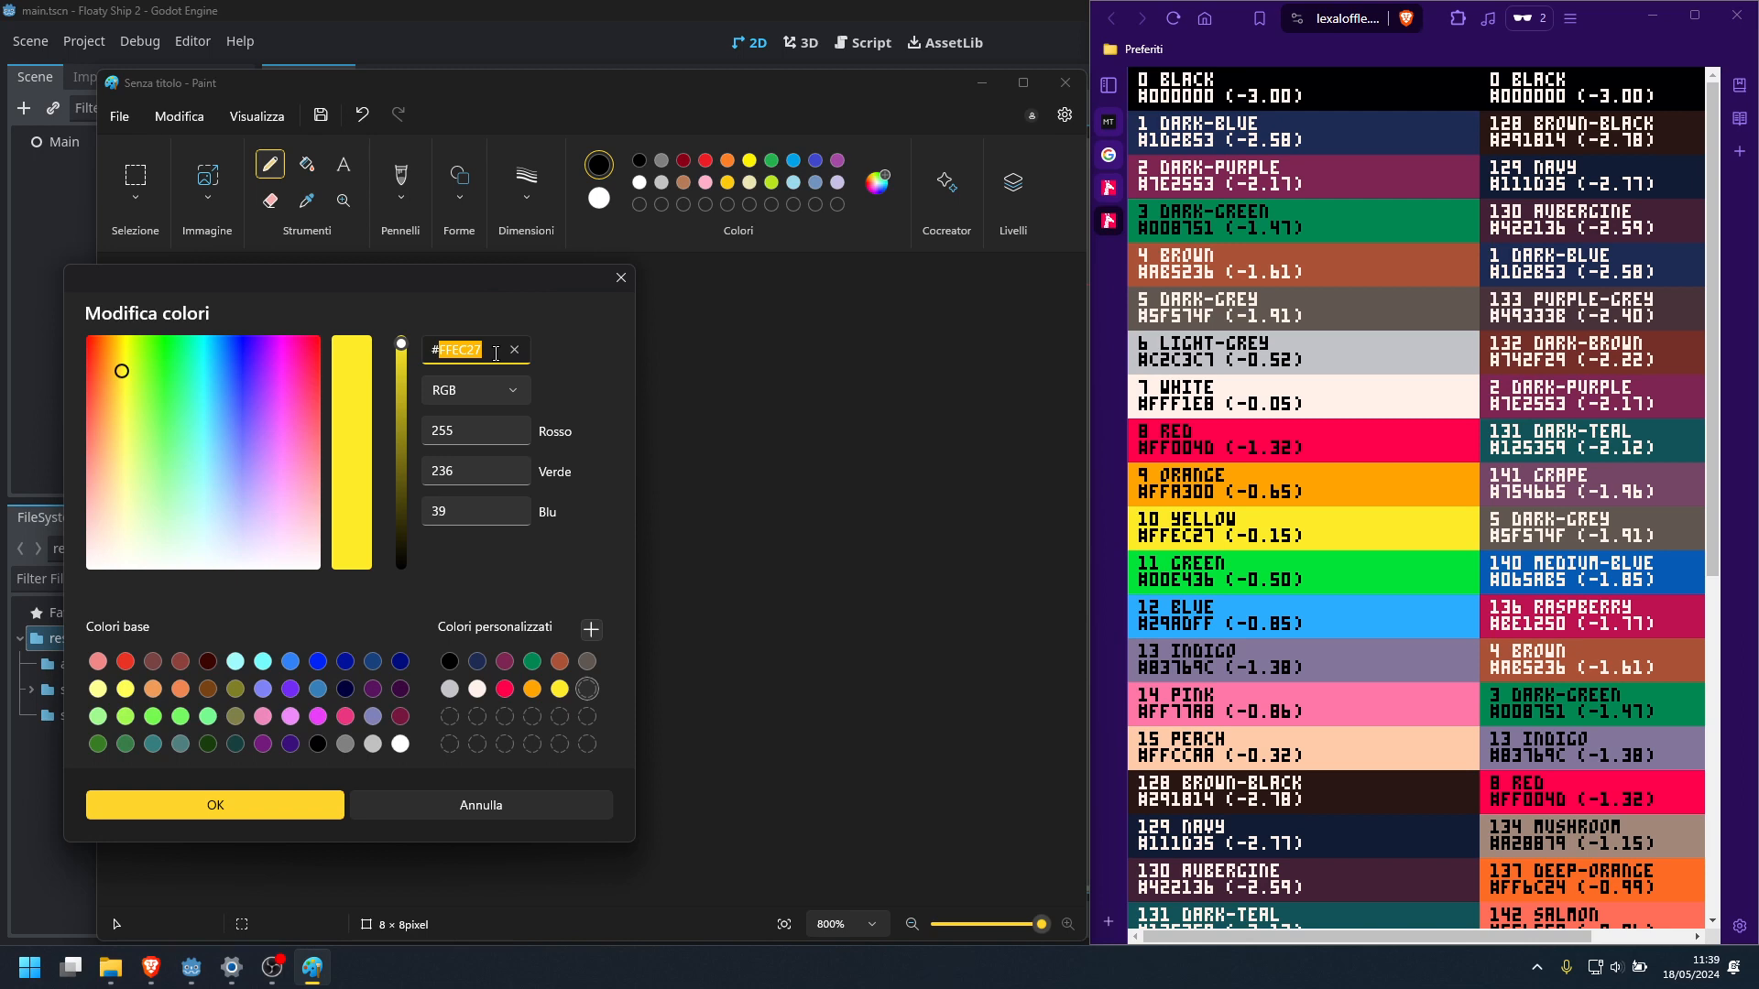
pyautogui.write('00e43')
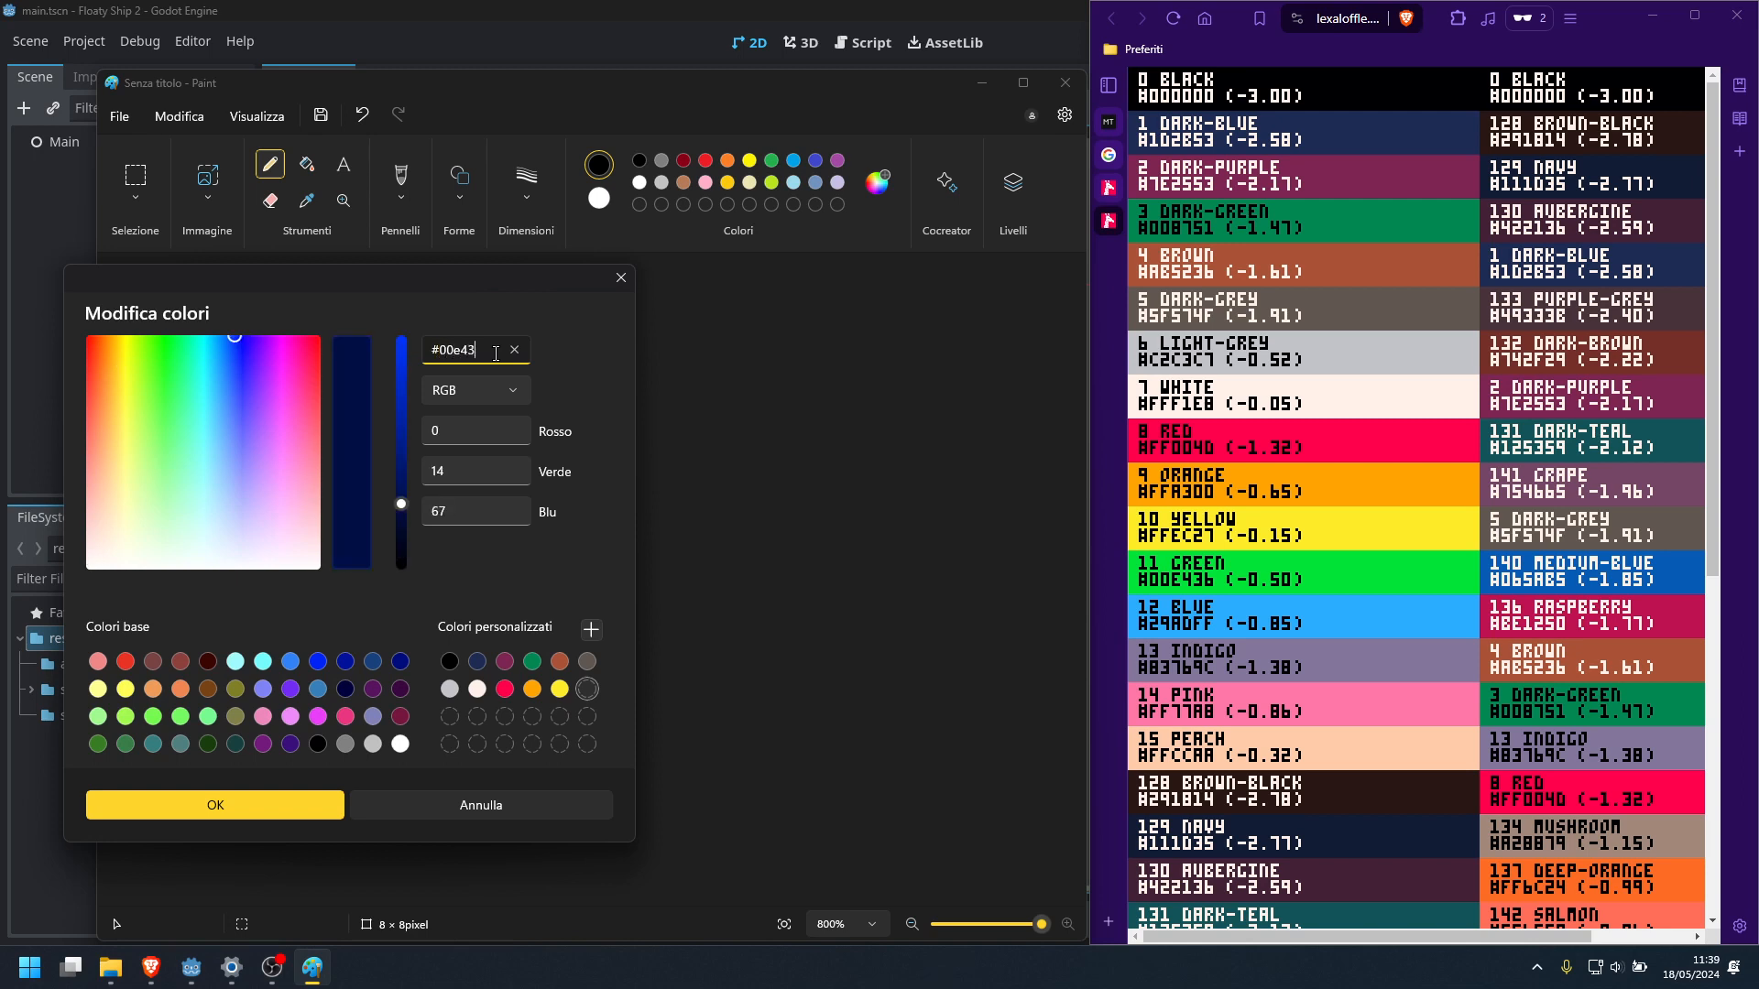
pyautogui.write('6')
pyautogui.click(590, 629)
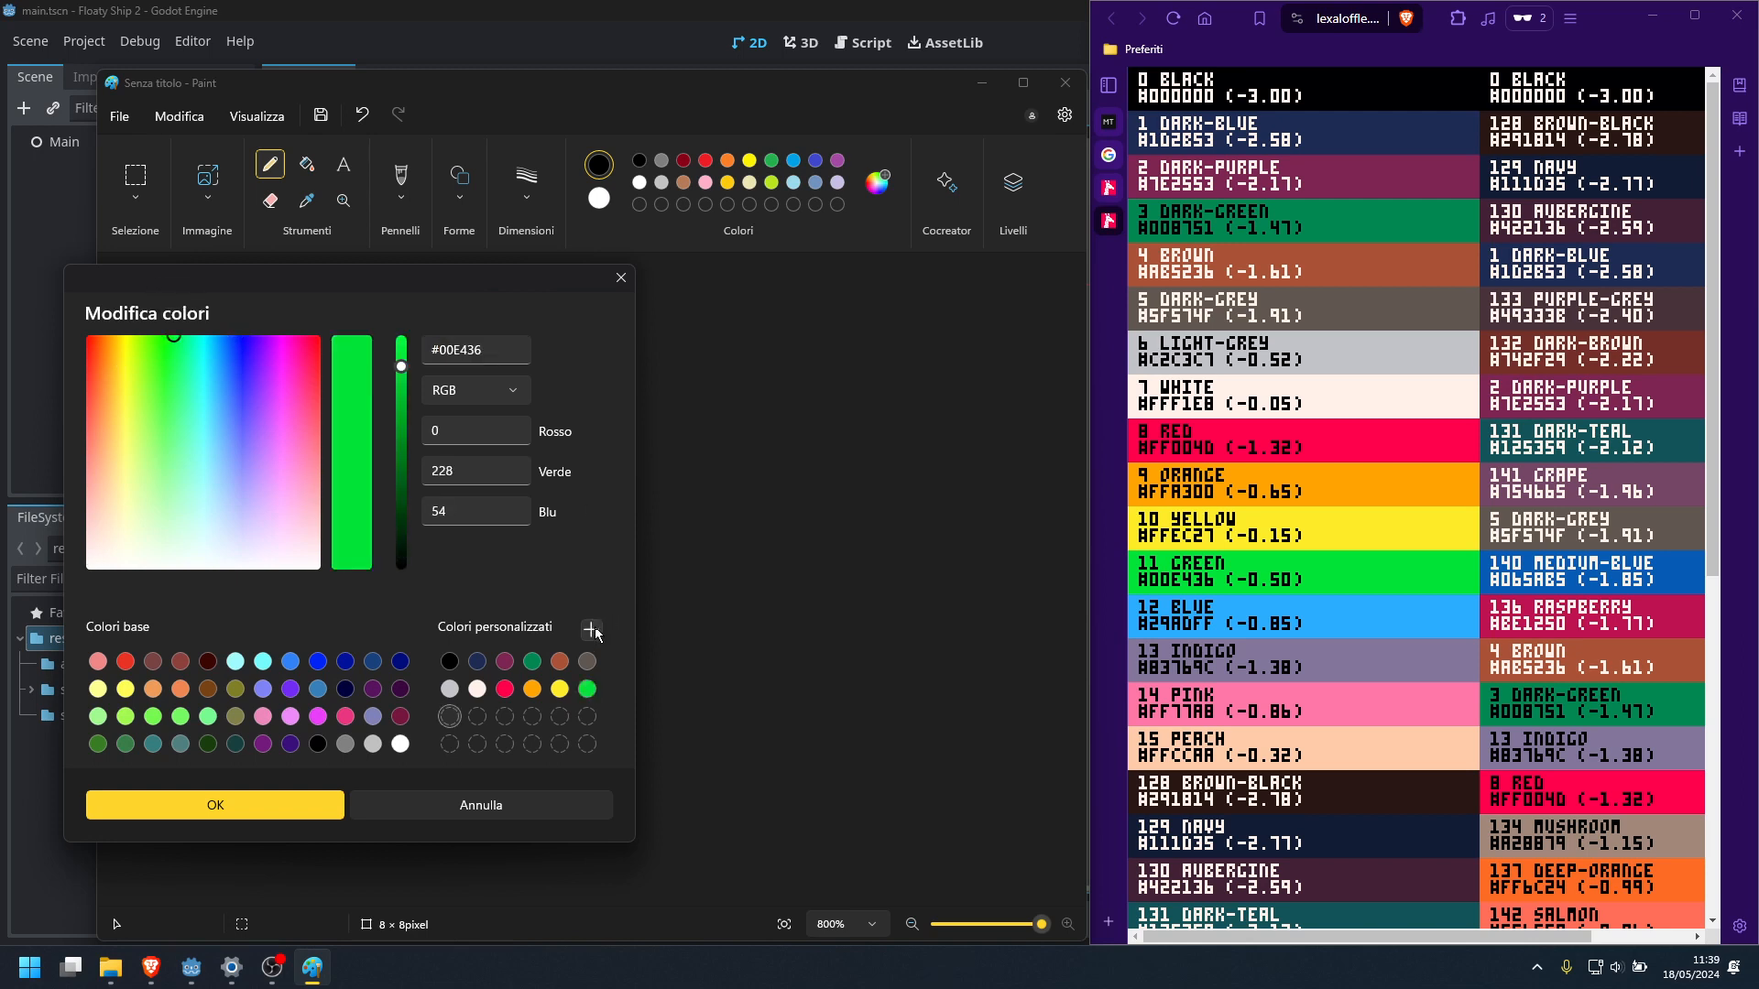
# Add the PICO-8 blue #29ADFF to the custom colours
pyautogui.moveTo(440, 345); pyautogui.dragTo(510, 349)
pyautogui.doubleClick(511, 359)
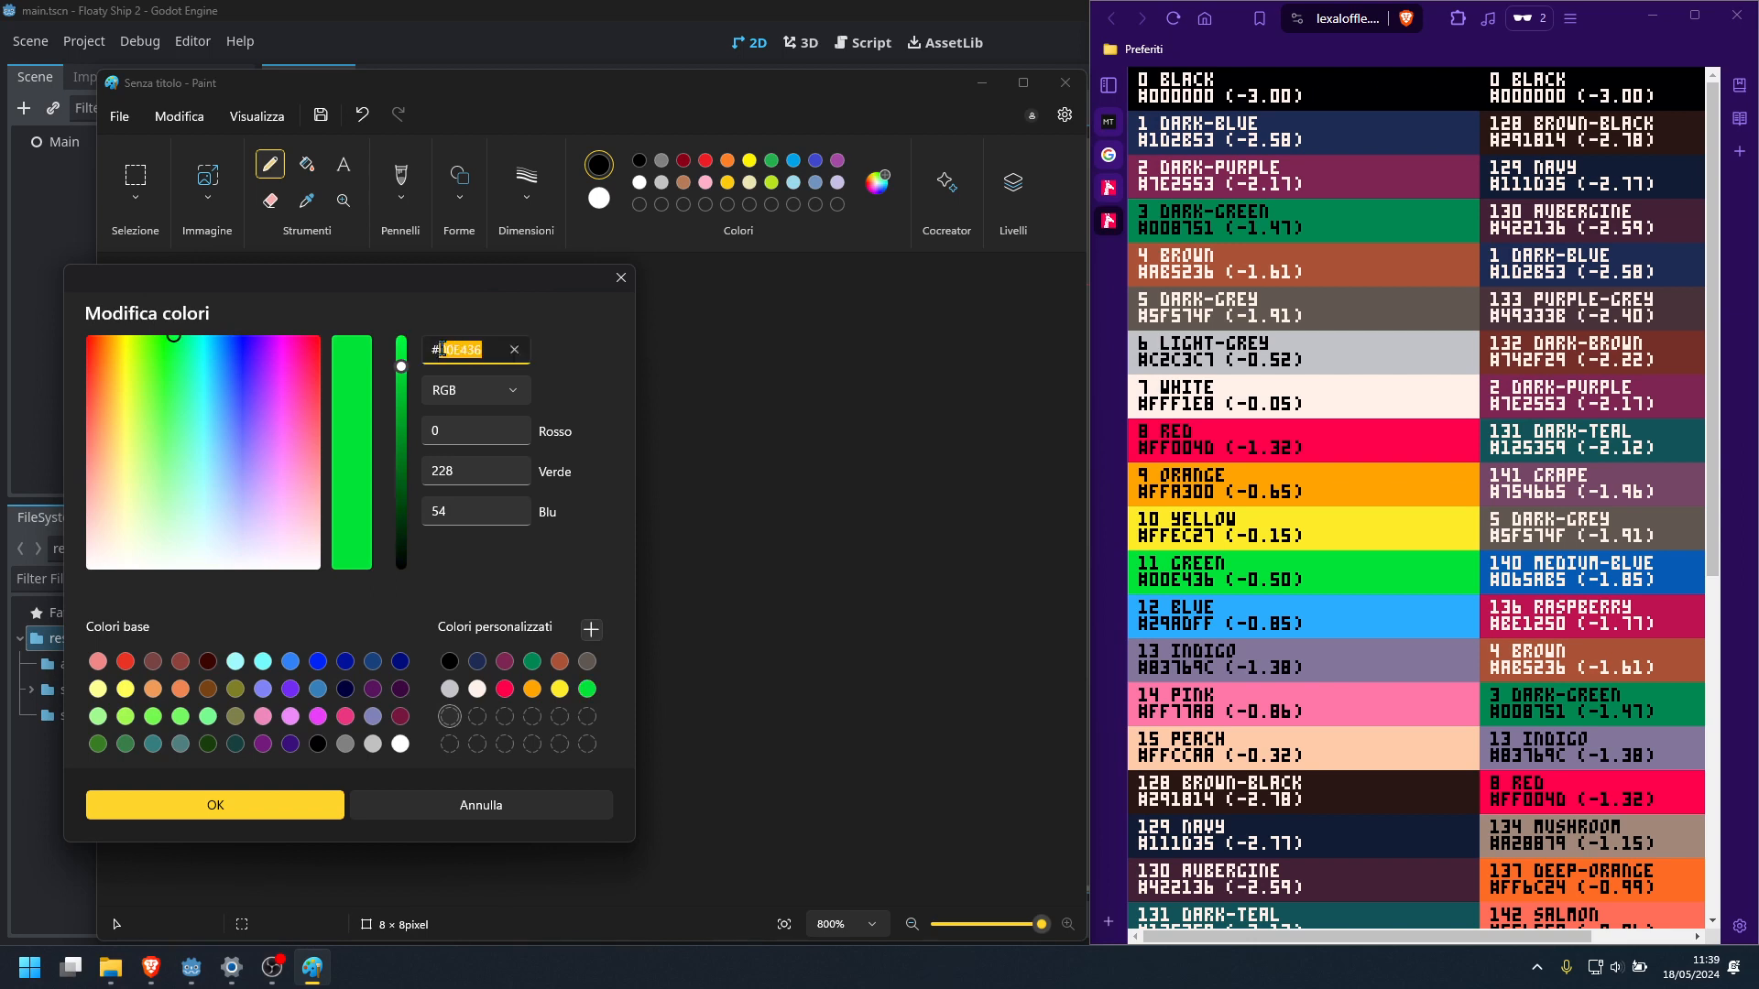
pyautogui.press('BackSpace')
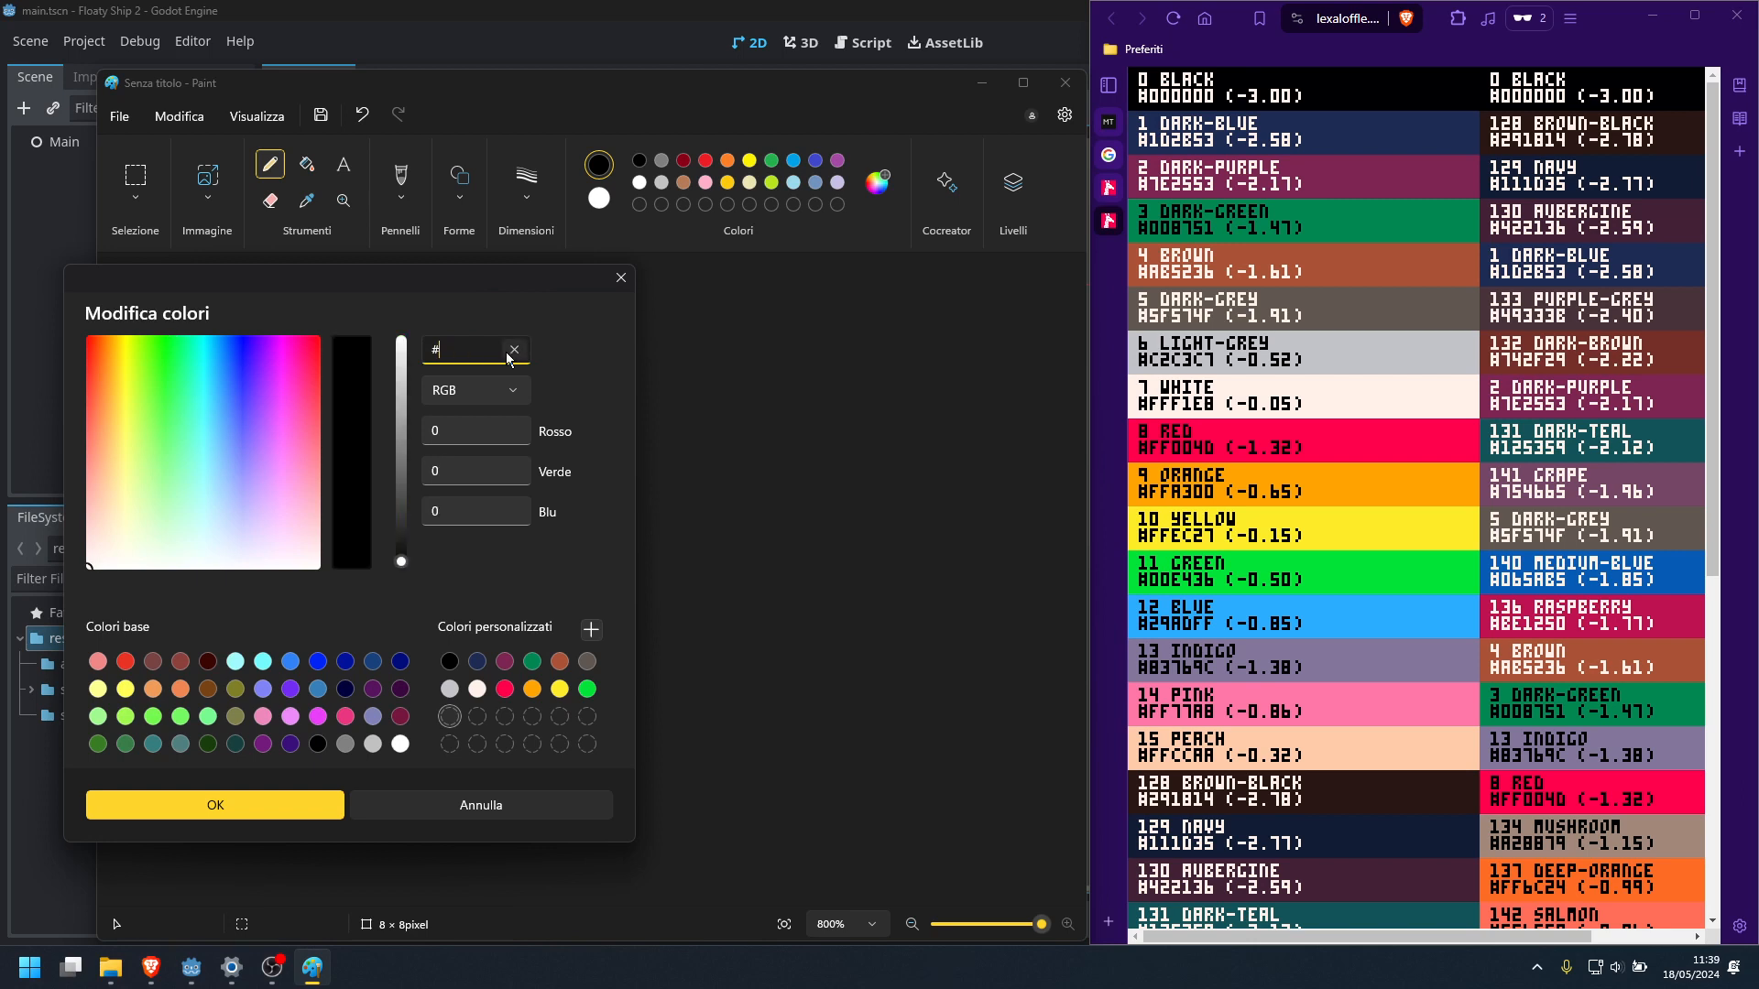
pyautogui.write('29adff')
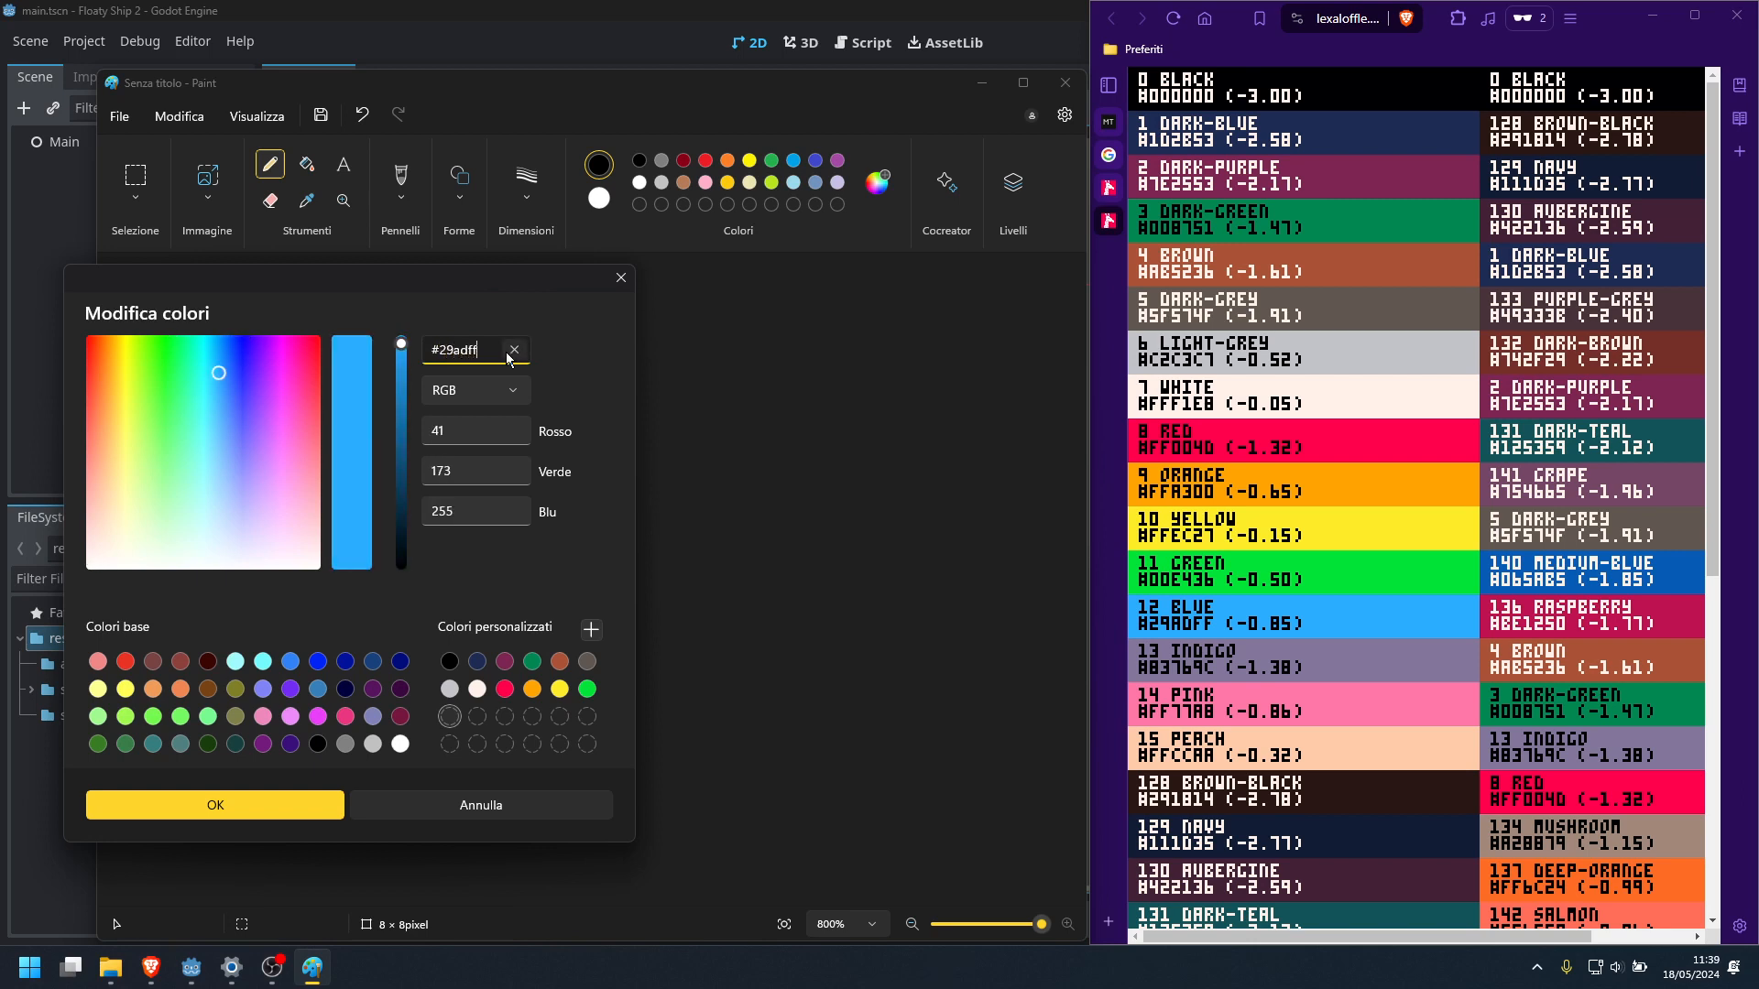
pyautogui.click(591, 629)
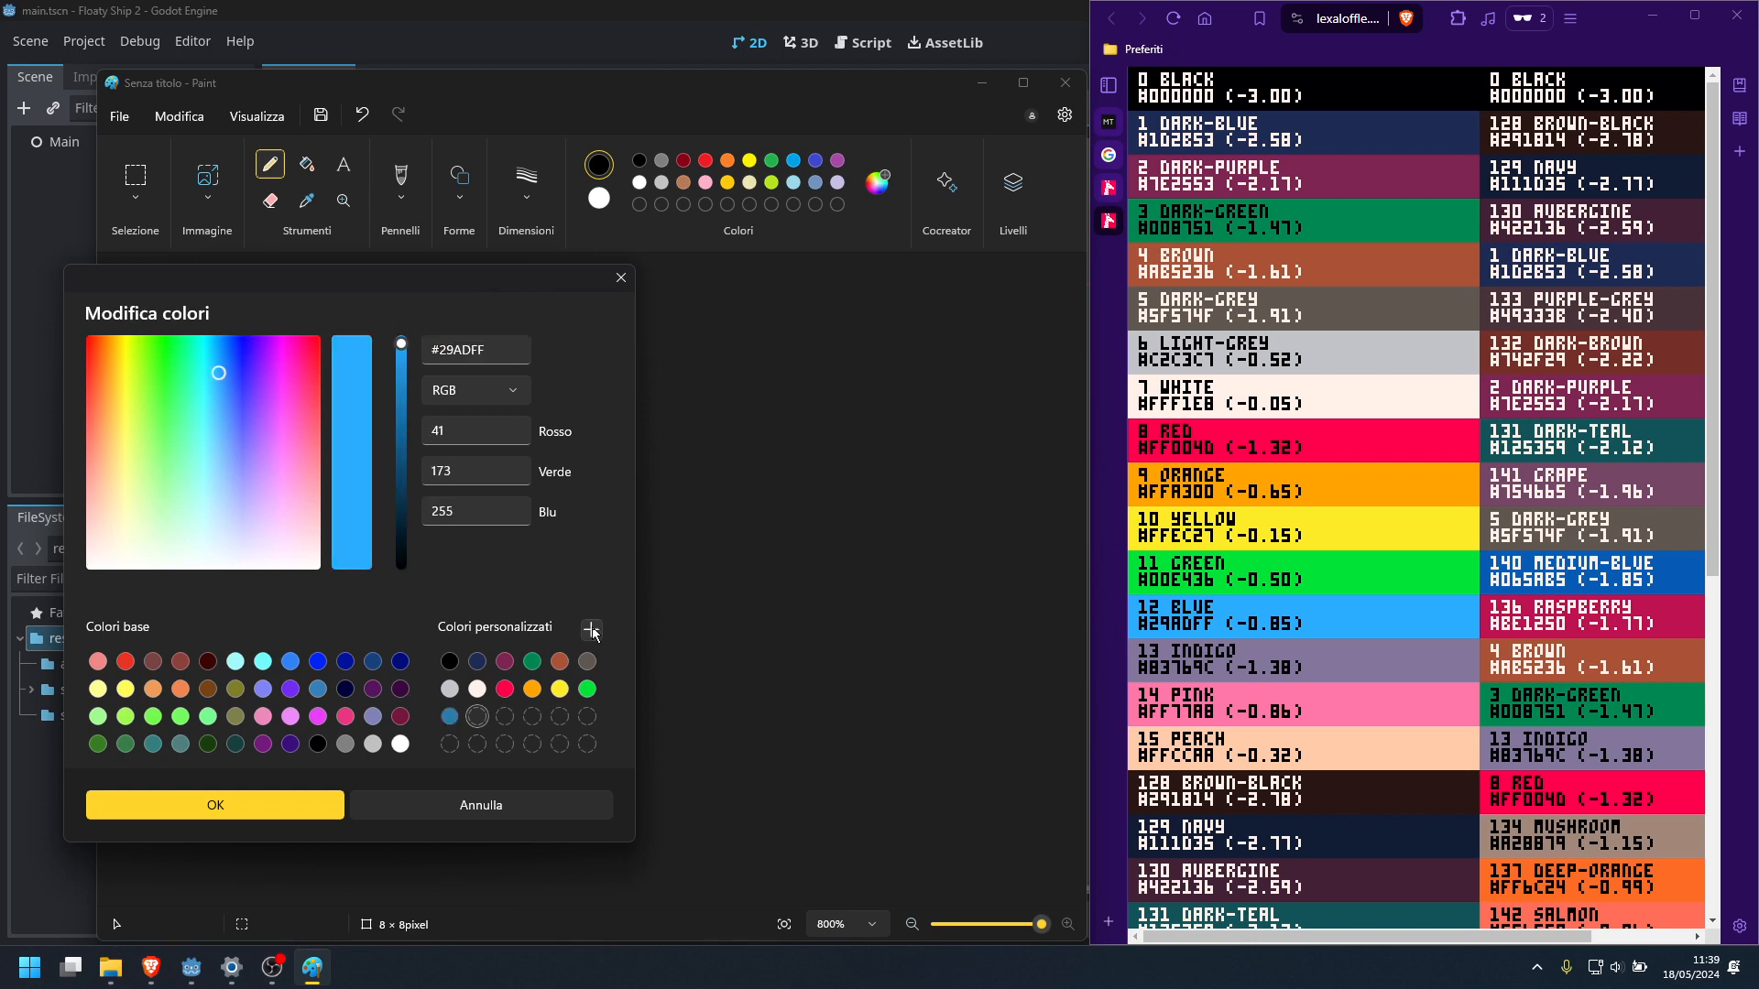
# Add the PICO-8 indigo #83769C to the custom colours
pyautogui.click(438, 349)
pyautogui.moveTo(438, 349); pyautogui.dragTo(511, 357)
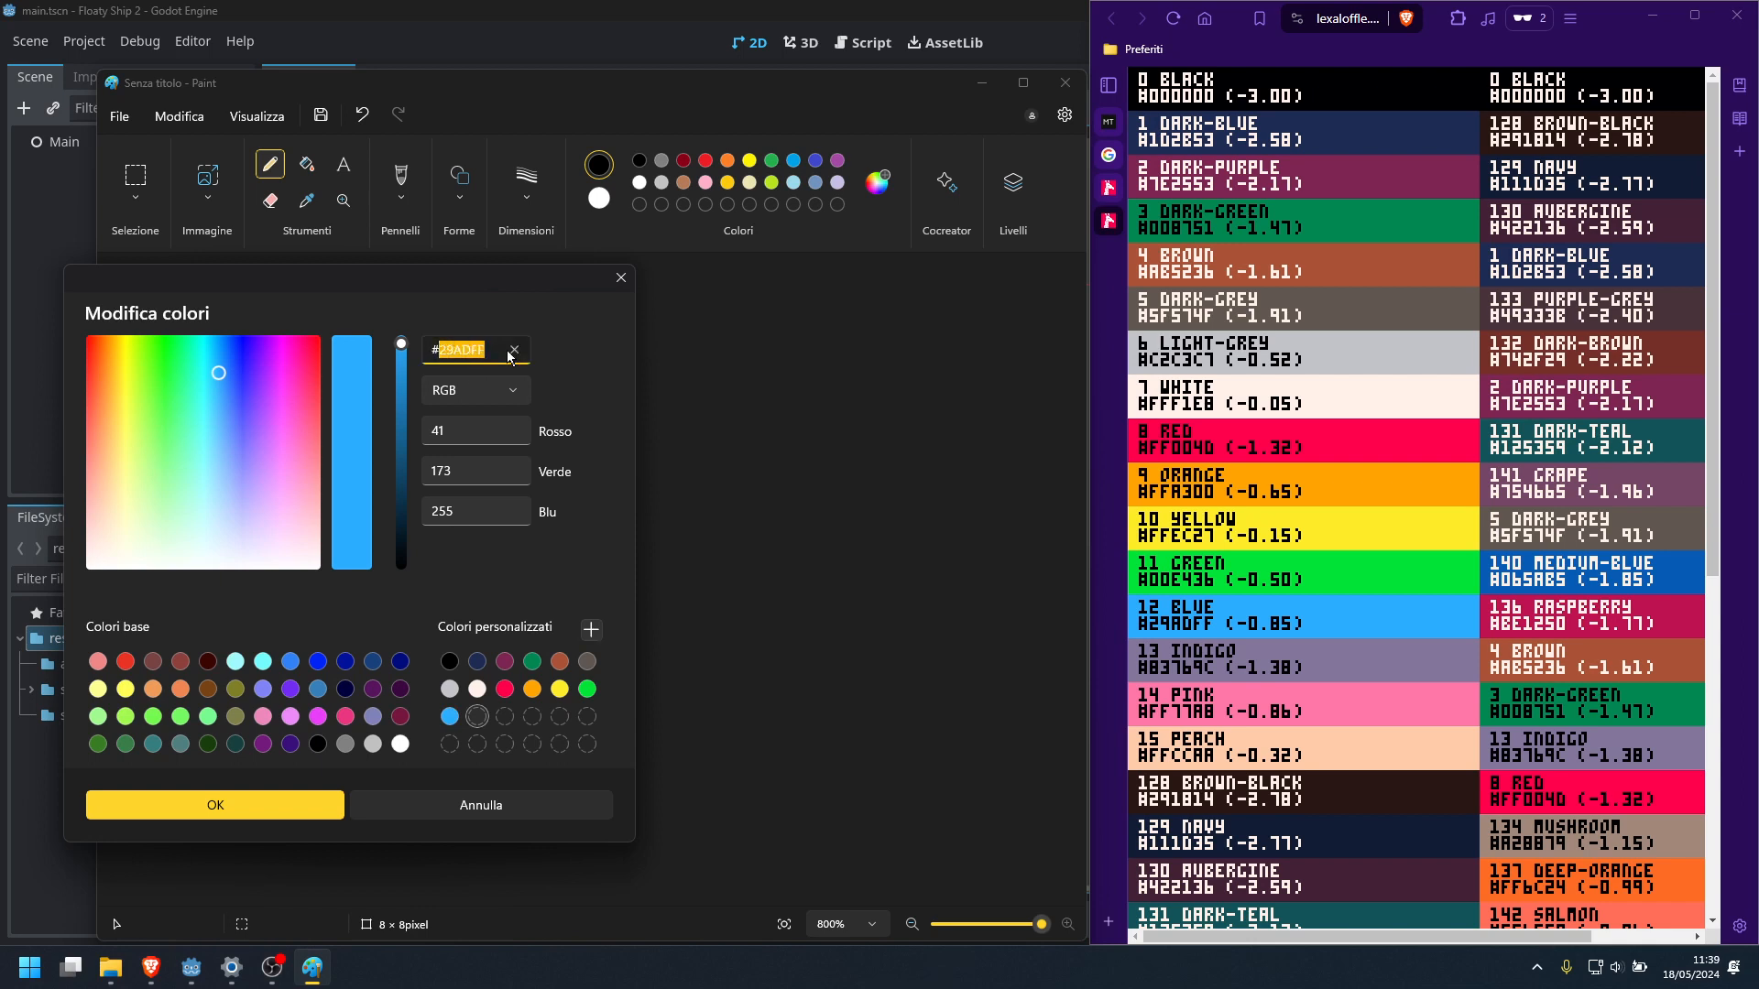
pyautogui.press('BackSpace')
pyautogui.write('83')
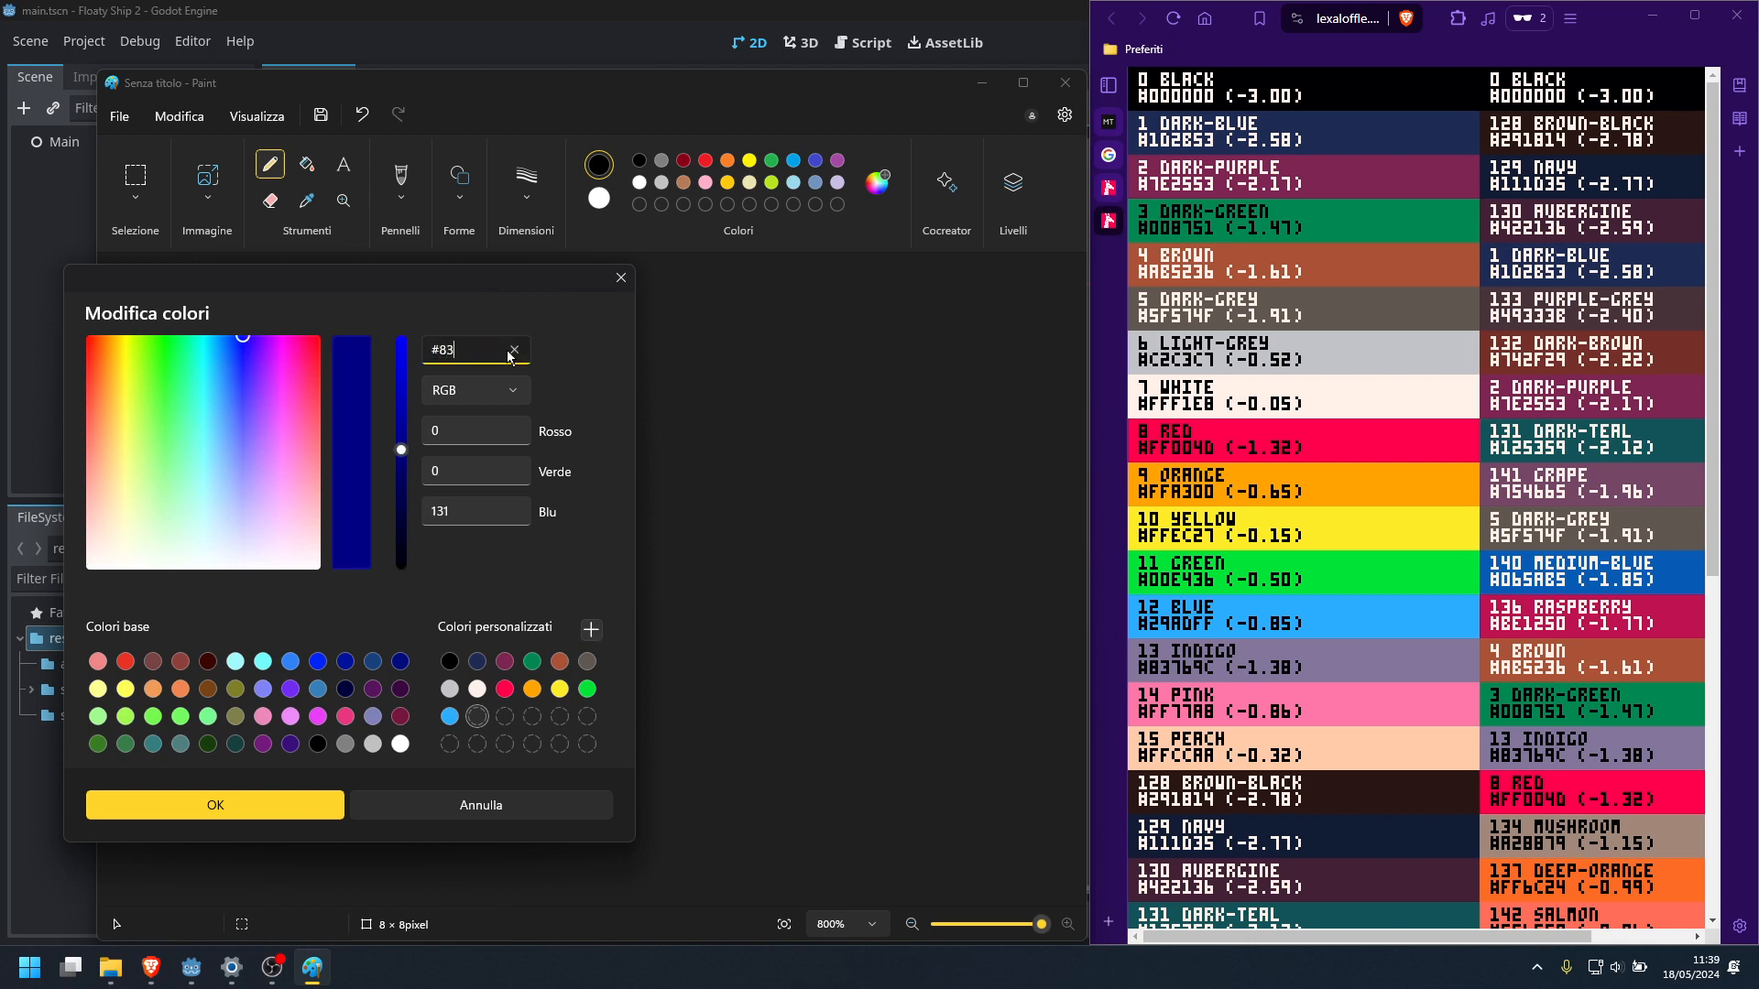
pyautogui.write('769c')
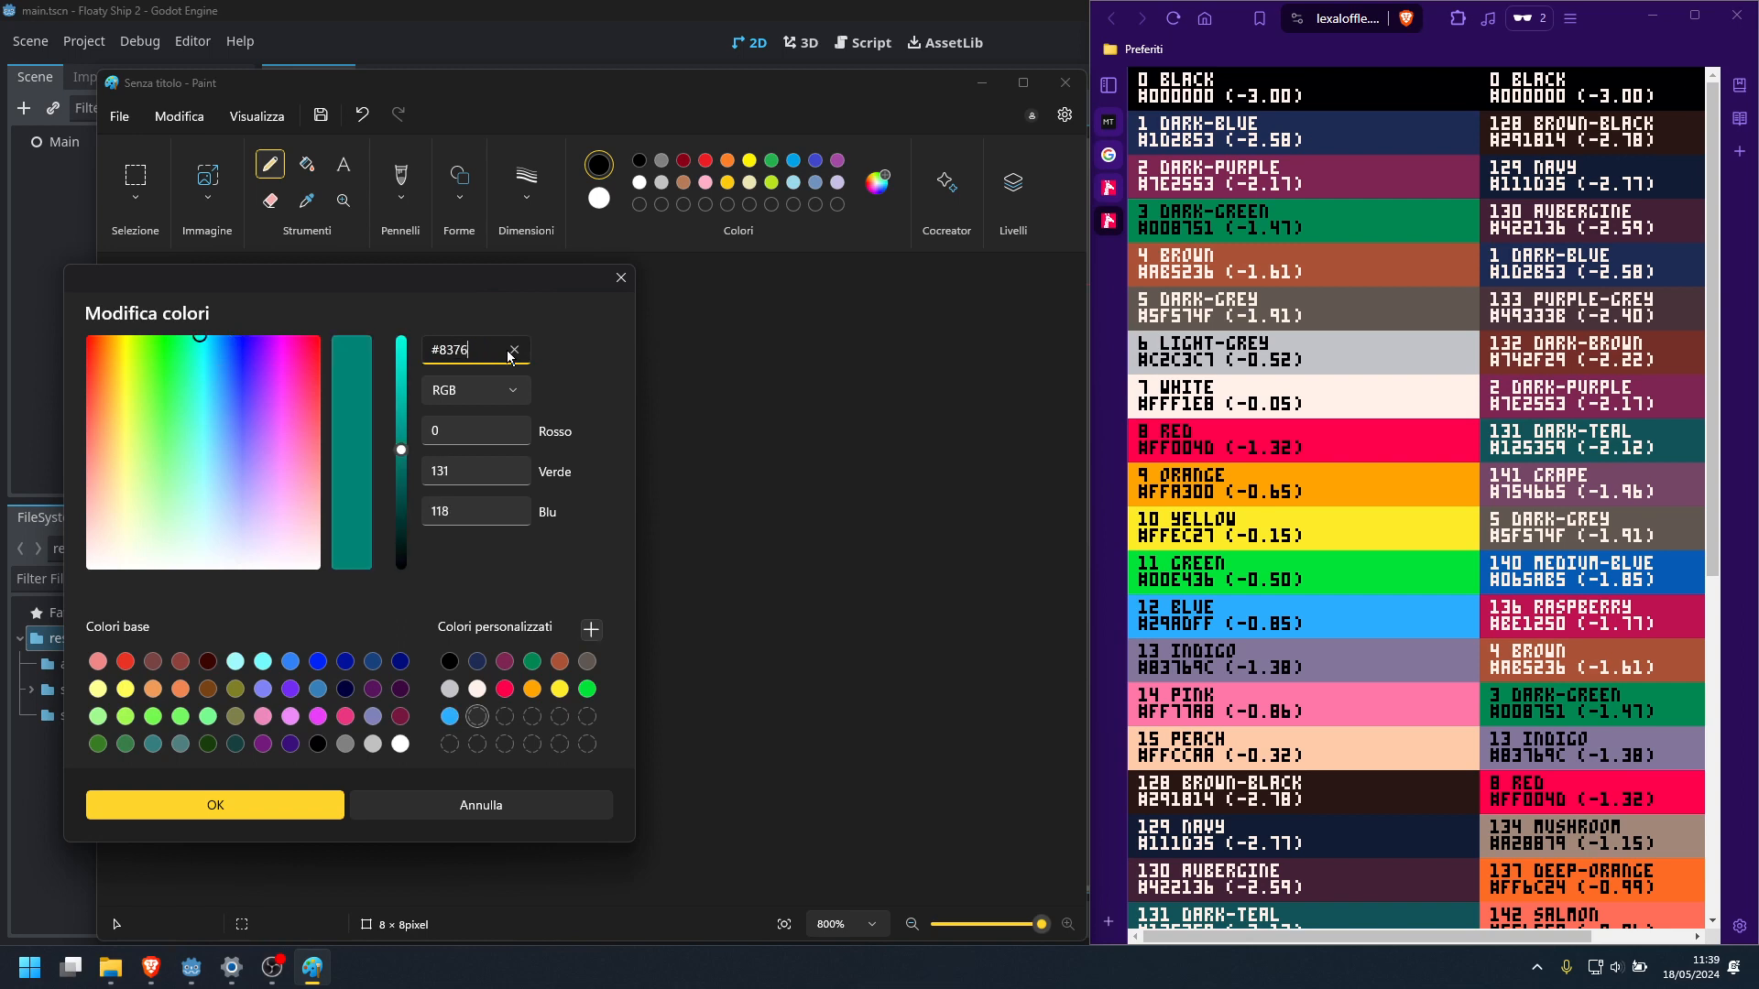
pyautogui.click(591, 630)
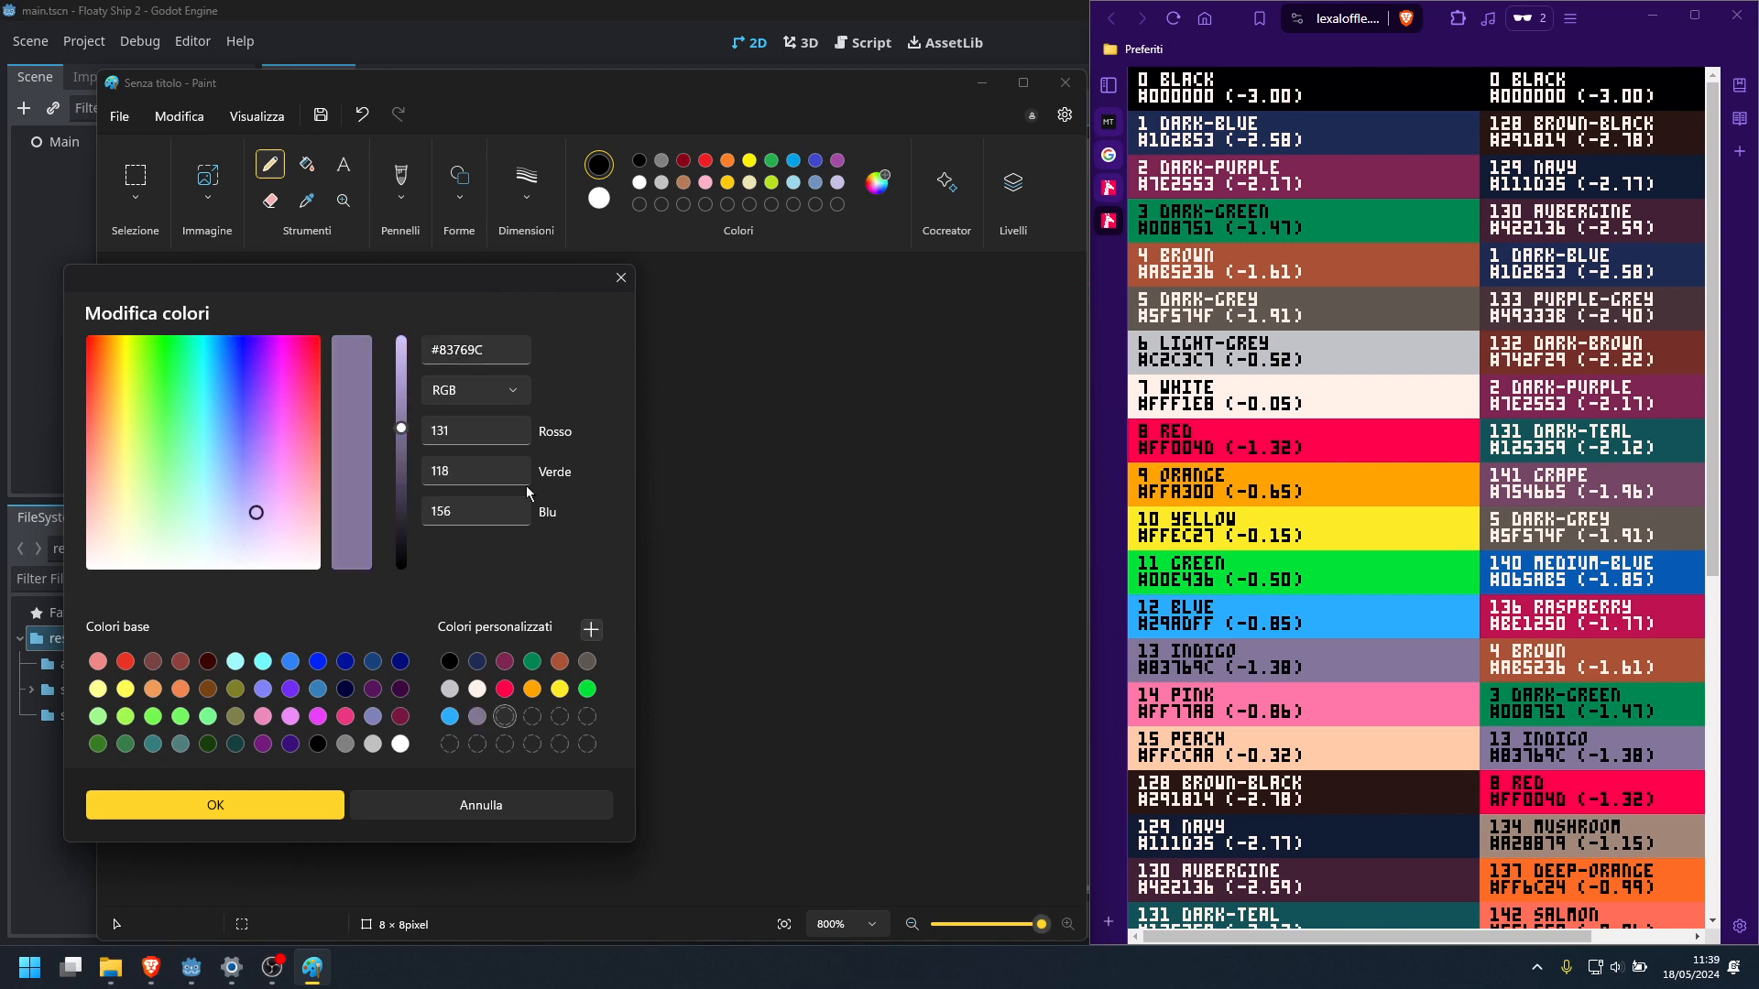
# Add the PICO-8 pink #FF77A8 and peach #FFCCAA to the custom colours and accept the colour edits
pyautogui.moveTo(439, 351); pyautogui.dragTo(498, 351)
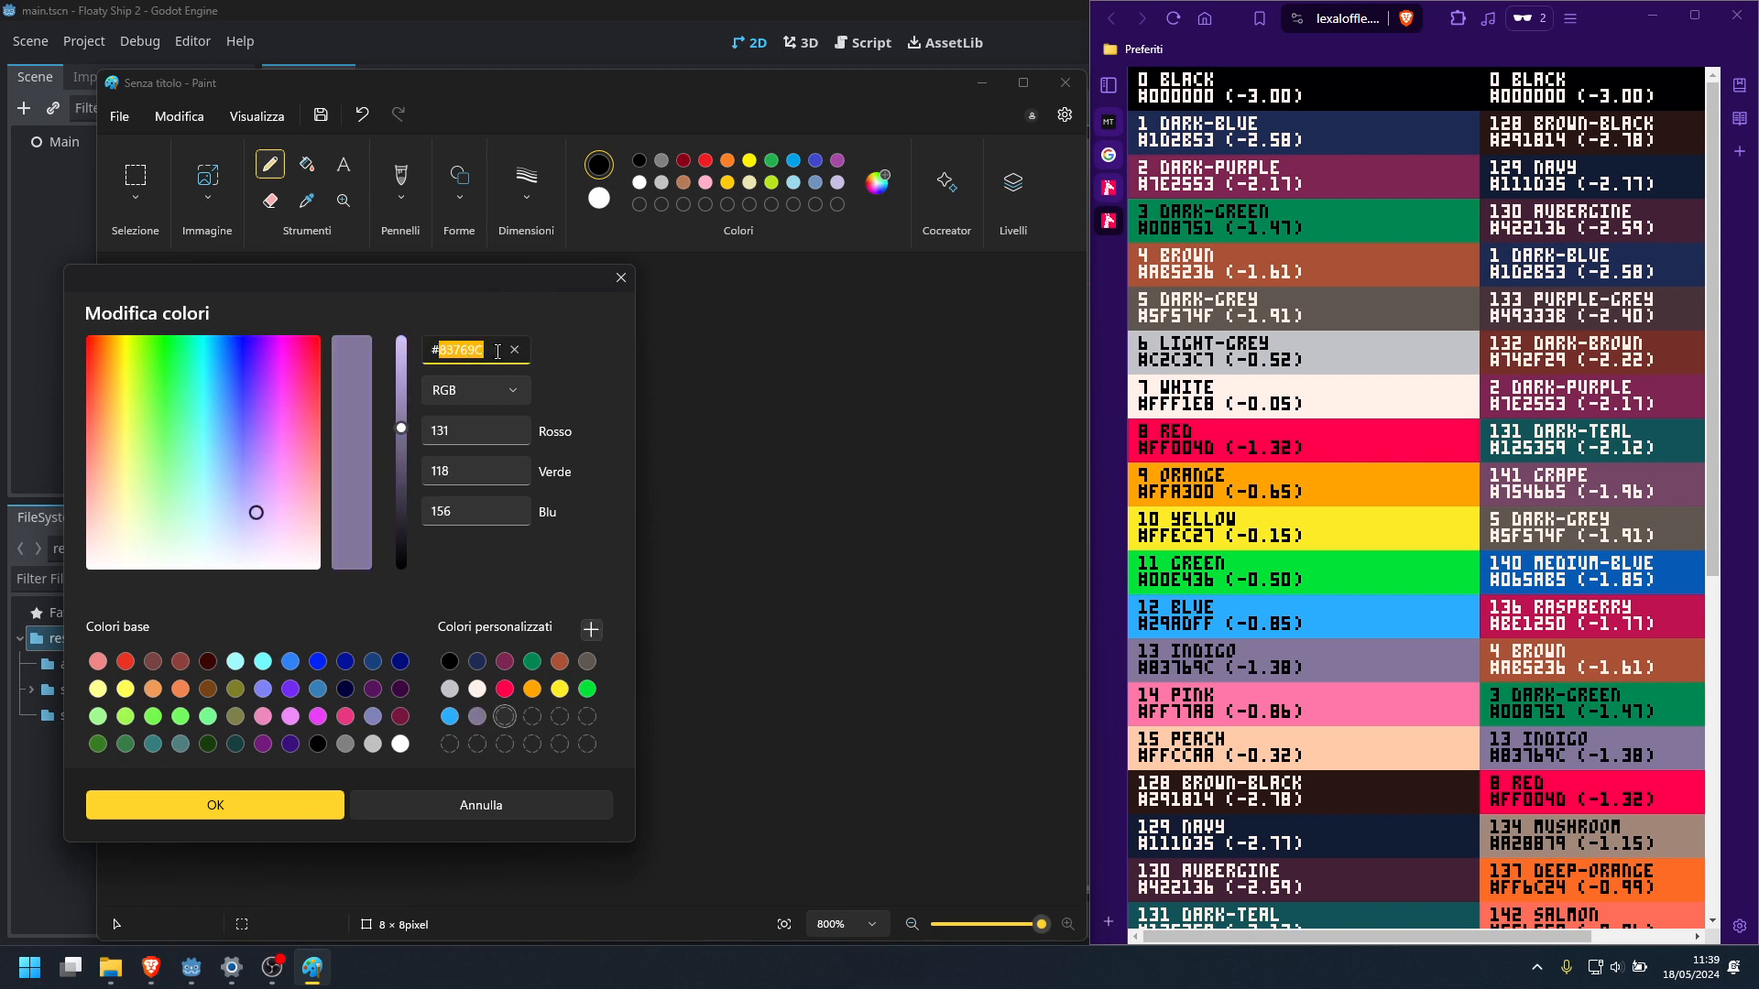
pyautogui.write('ff77')
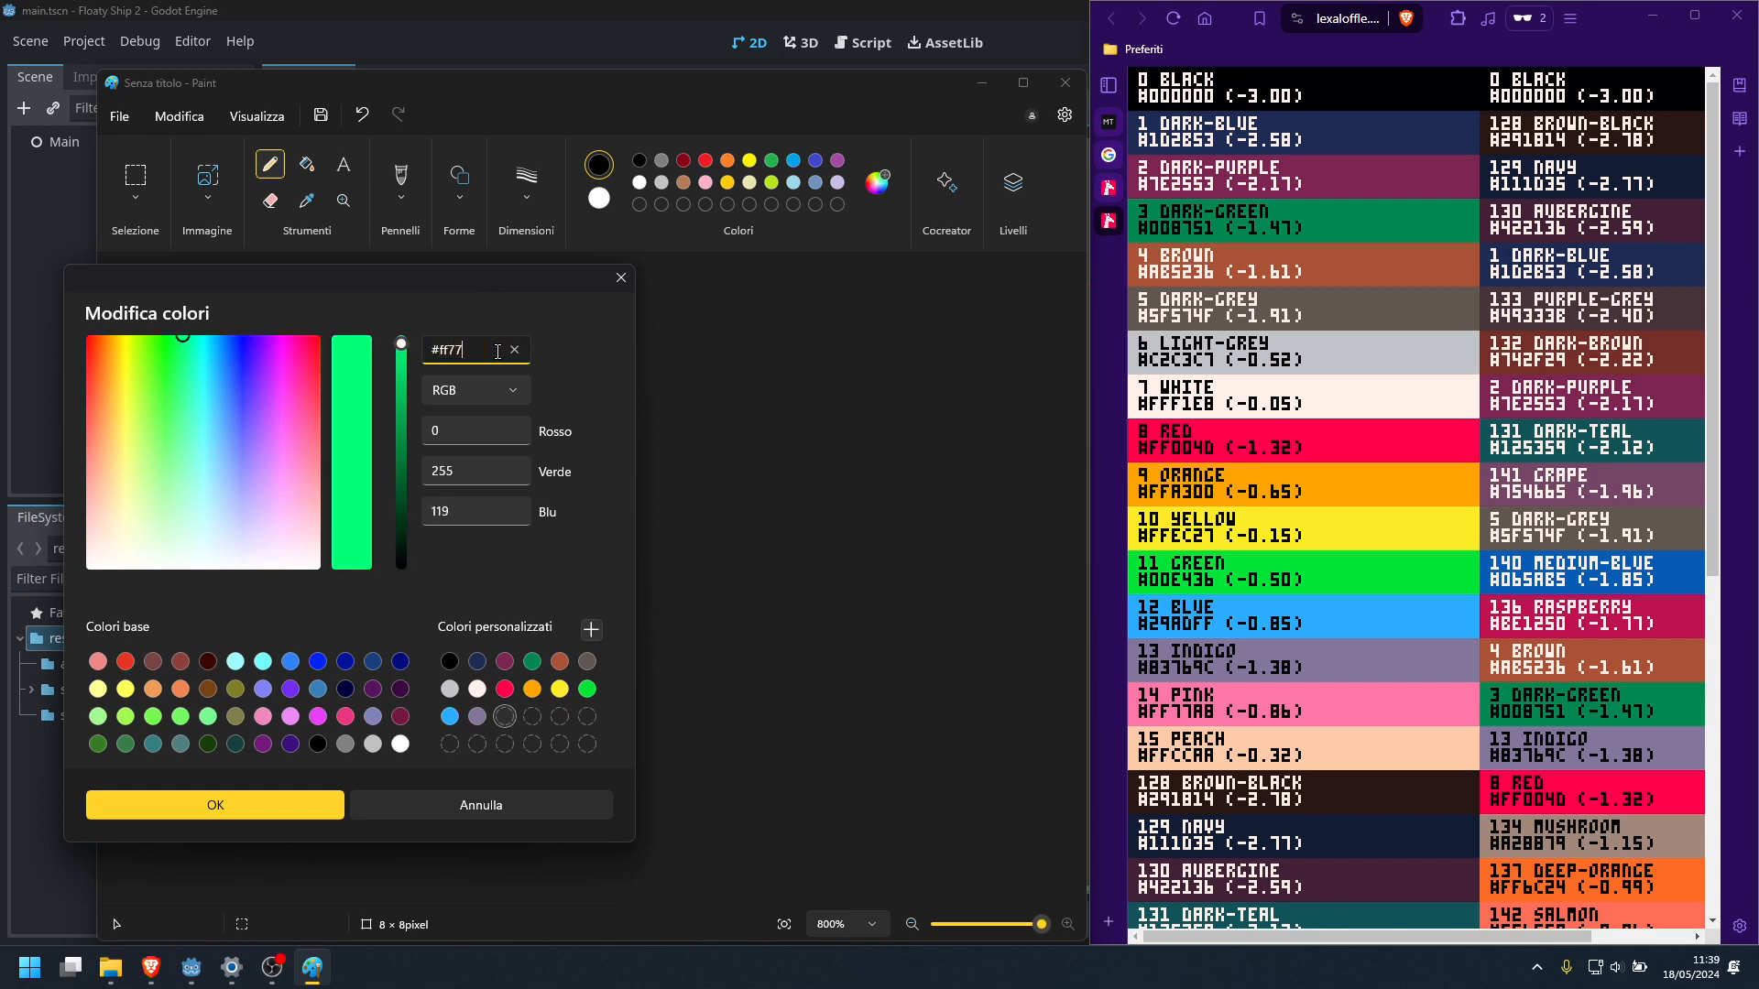
pyautogui.write('a8')
pyautogui.click(591, 629)
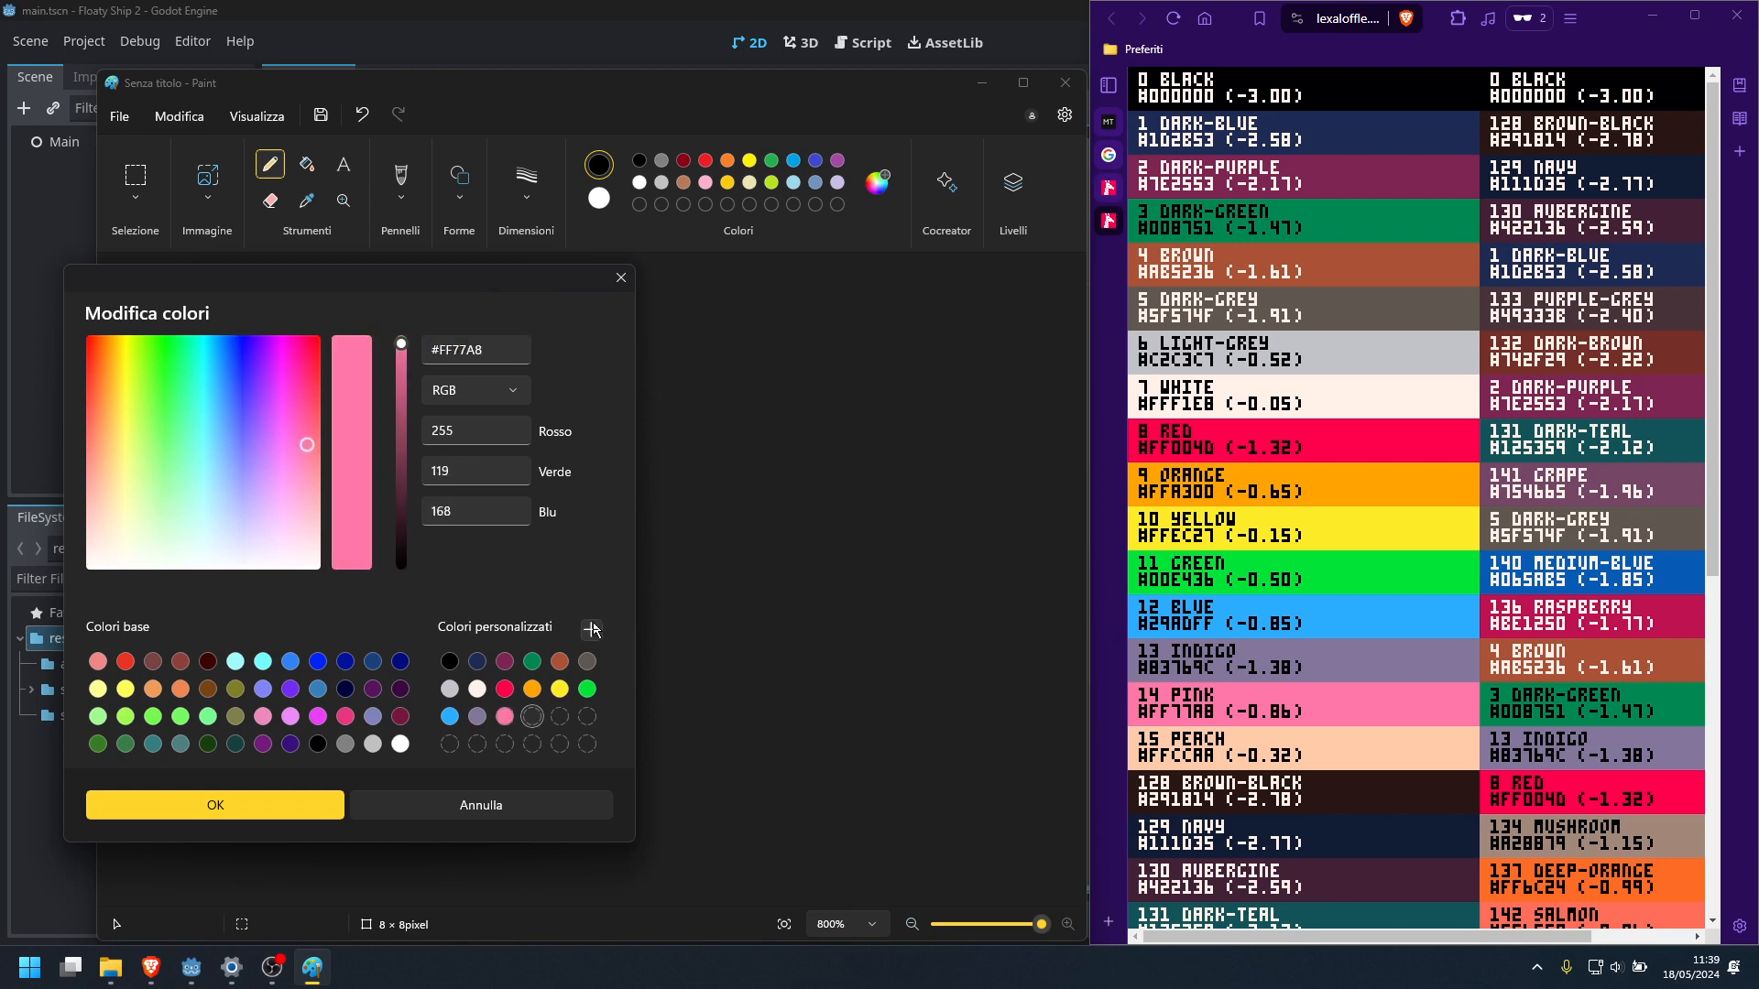
pyautogui.moveTo(437, 349); pyautogui.dragTo(499, 349)
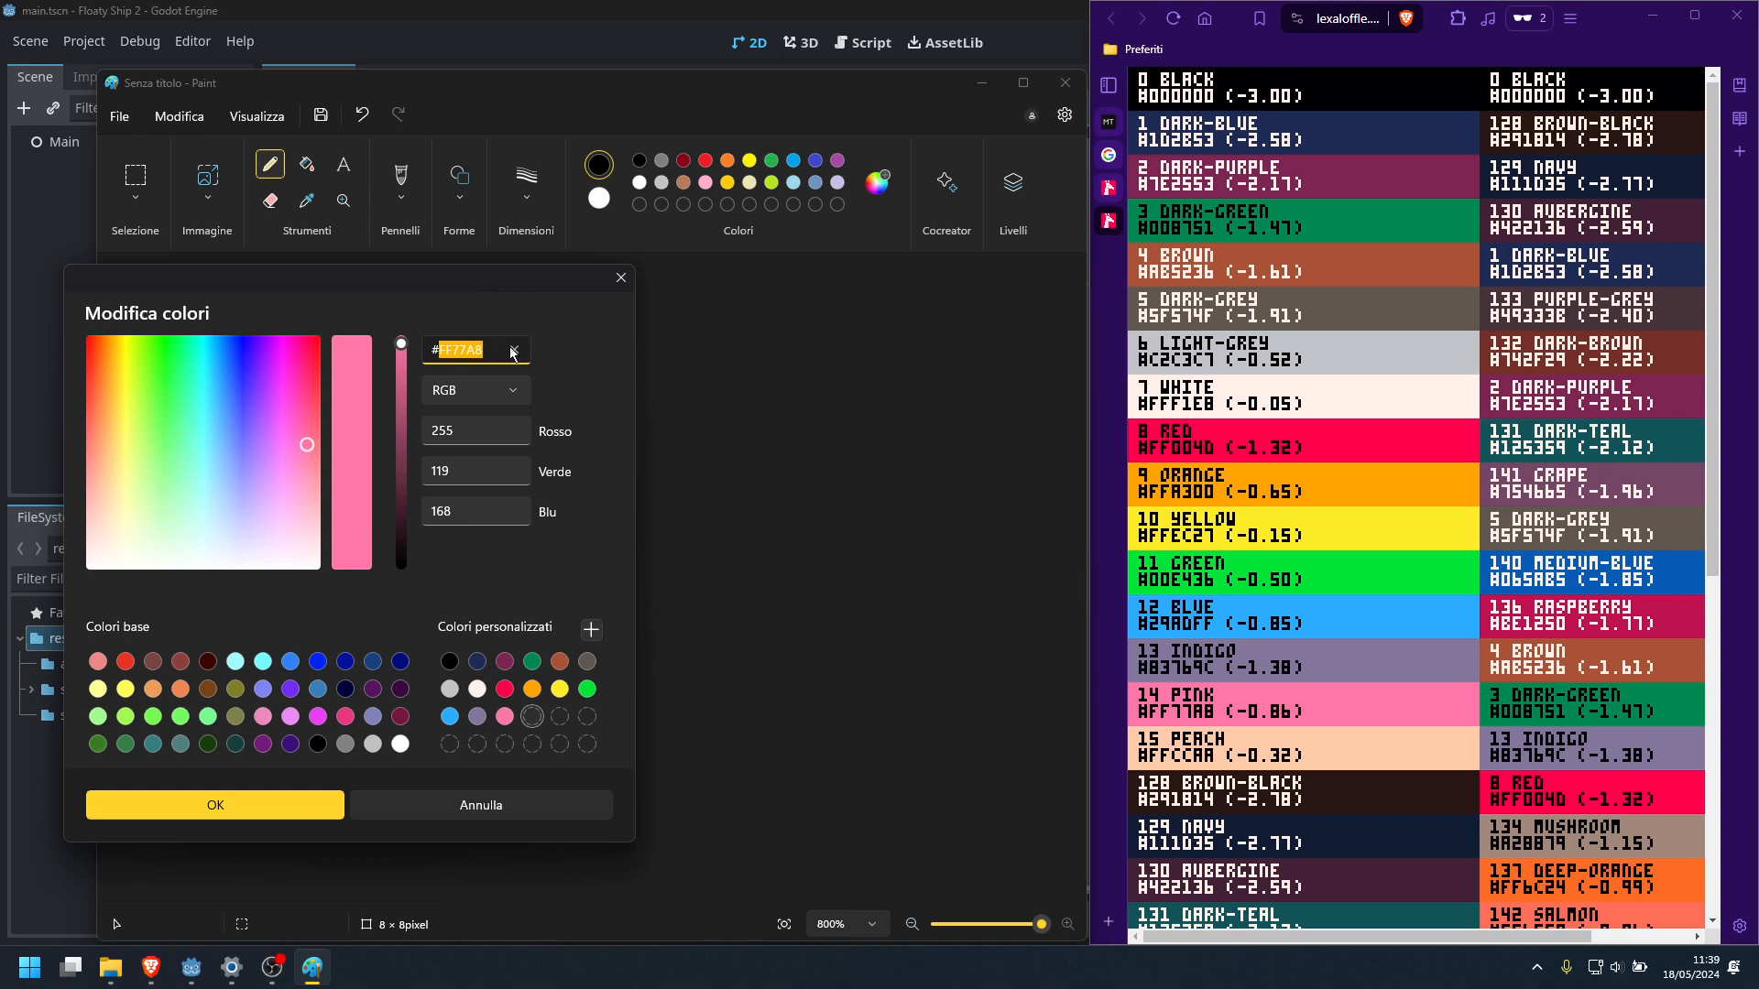
pyautogui.write('ffccaa')
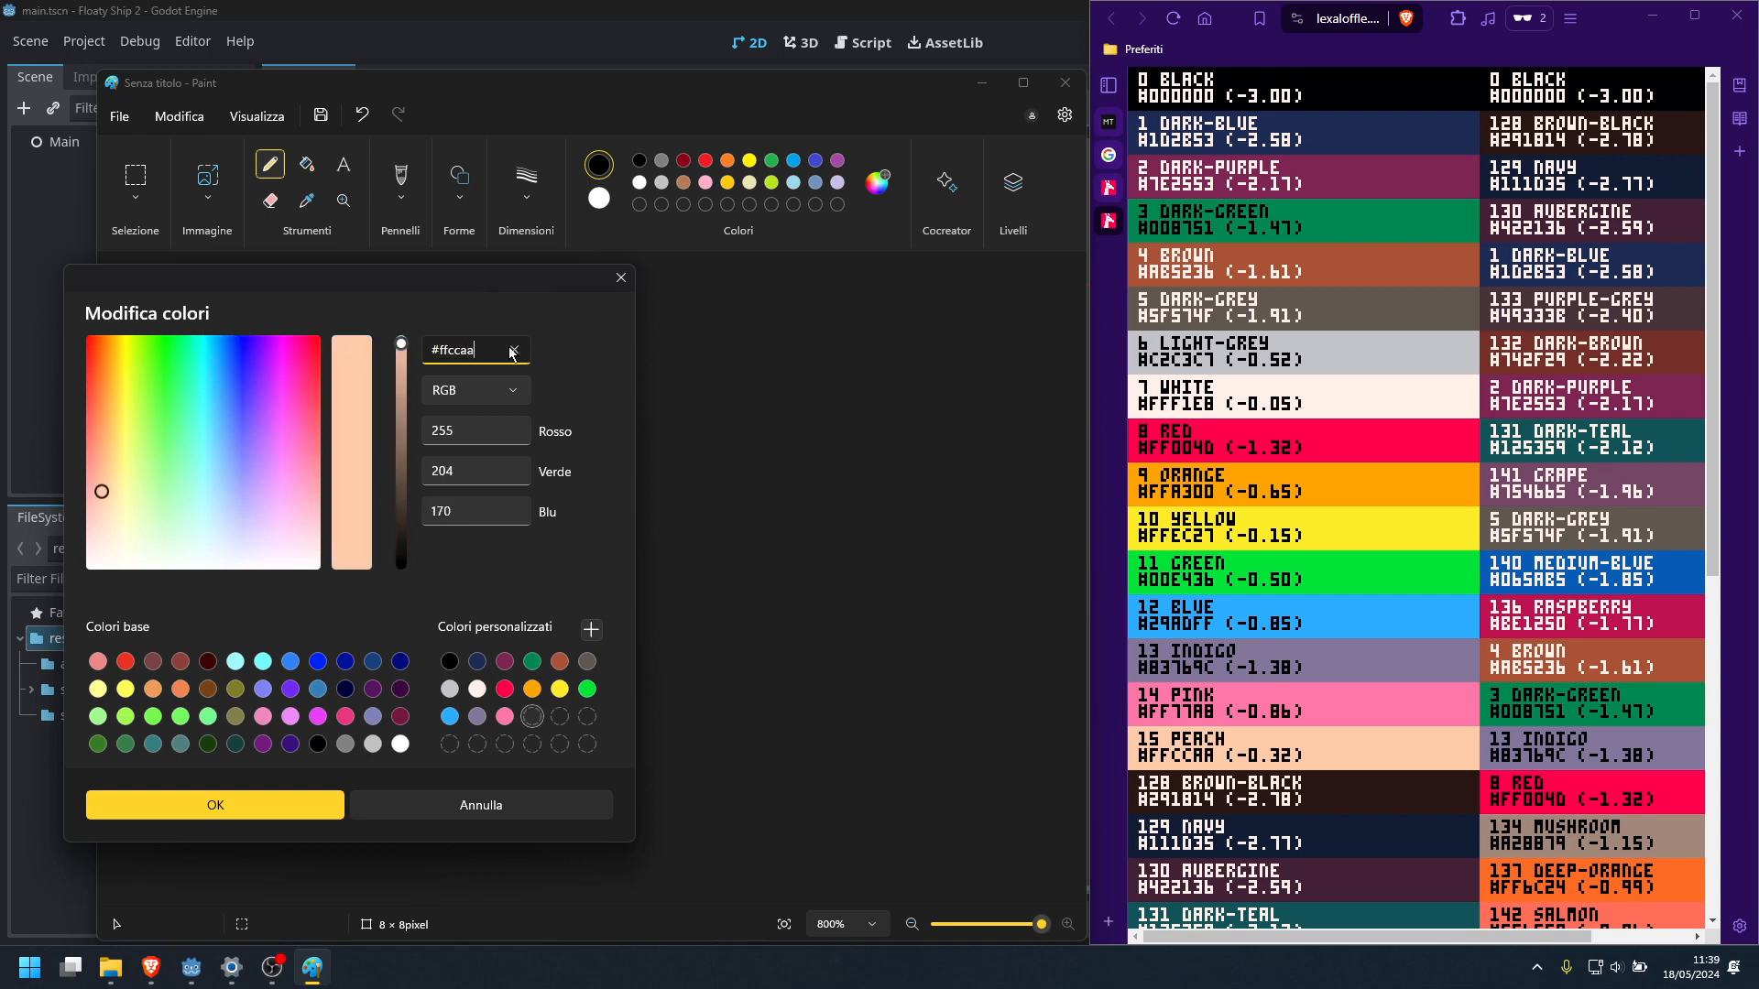
pyautogui.click(592, 630)
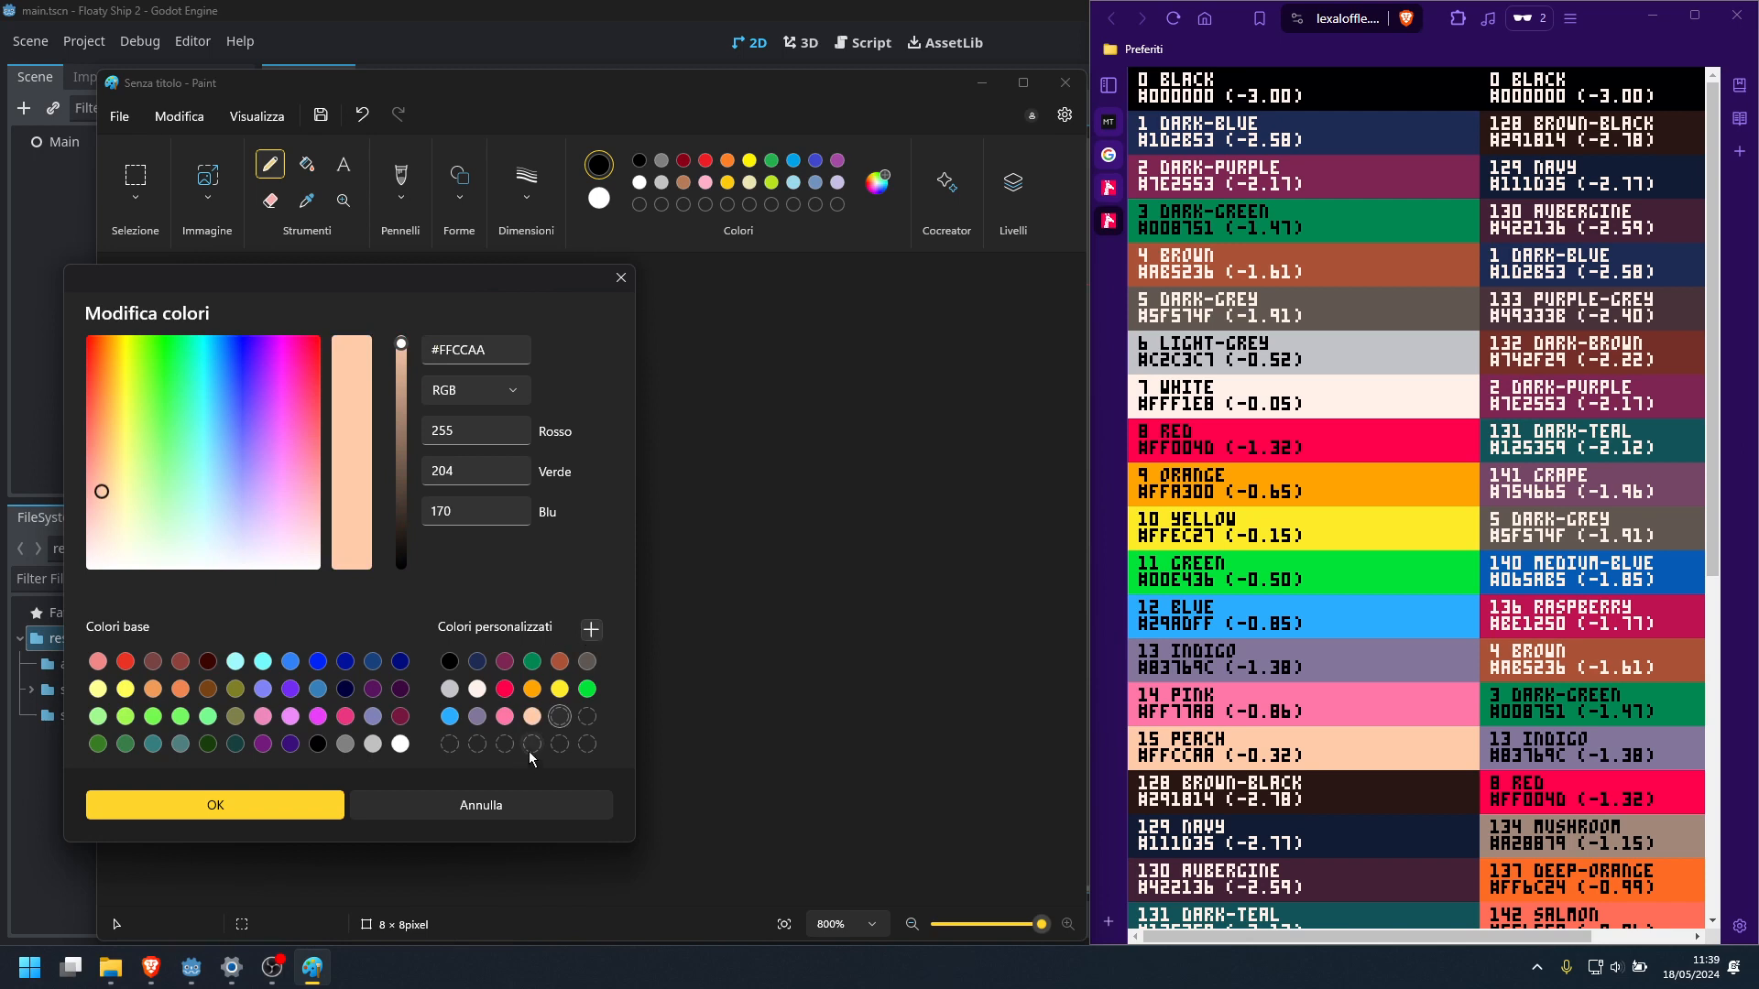
pyautogui.click(278, 806)
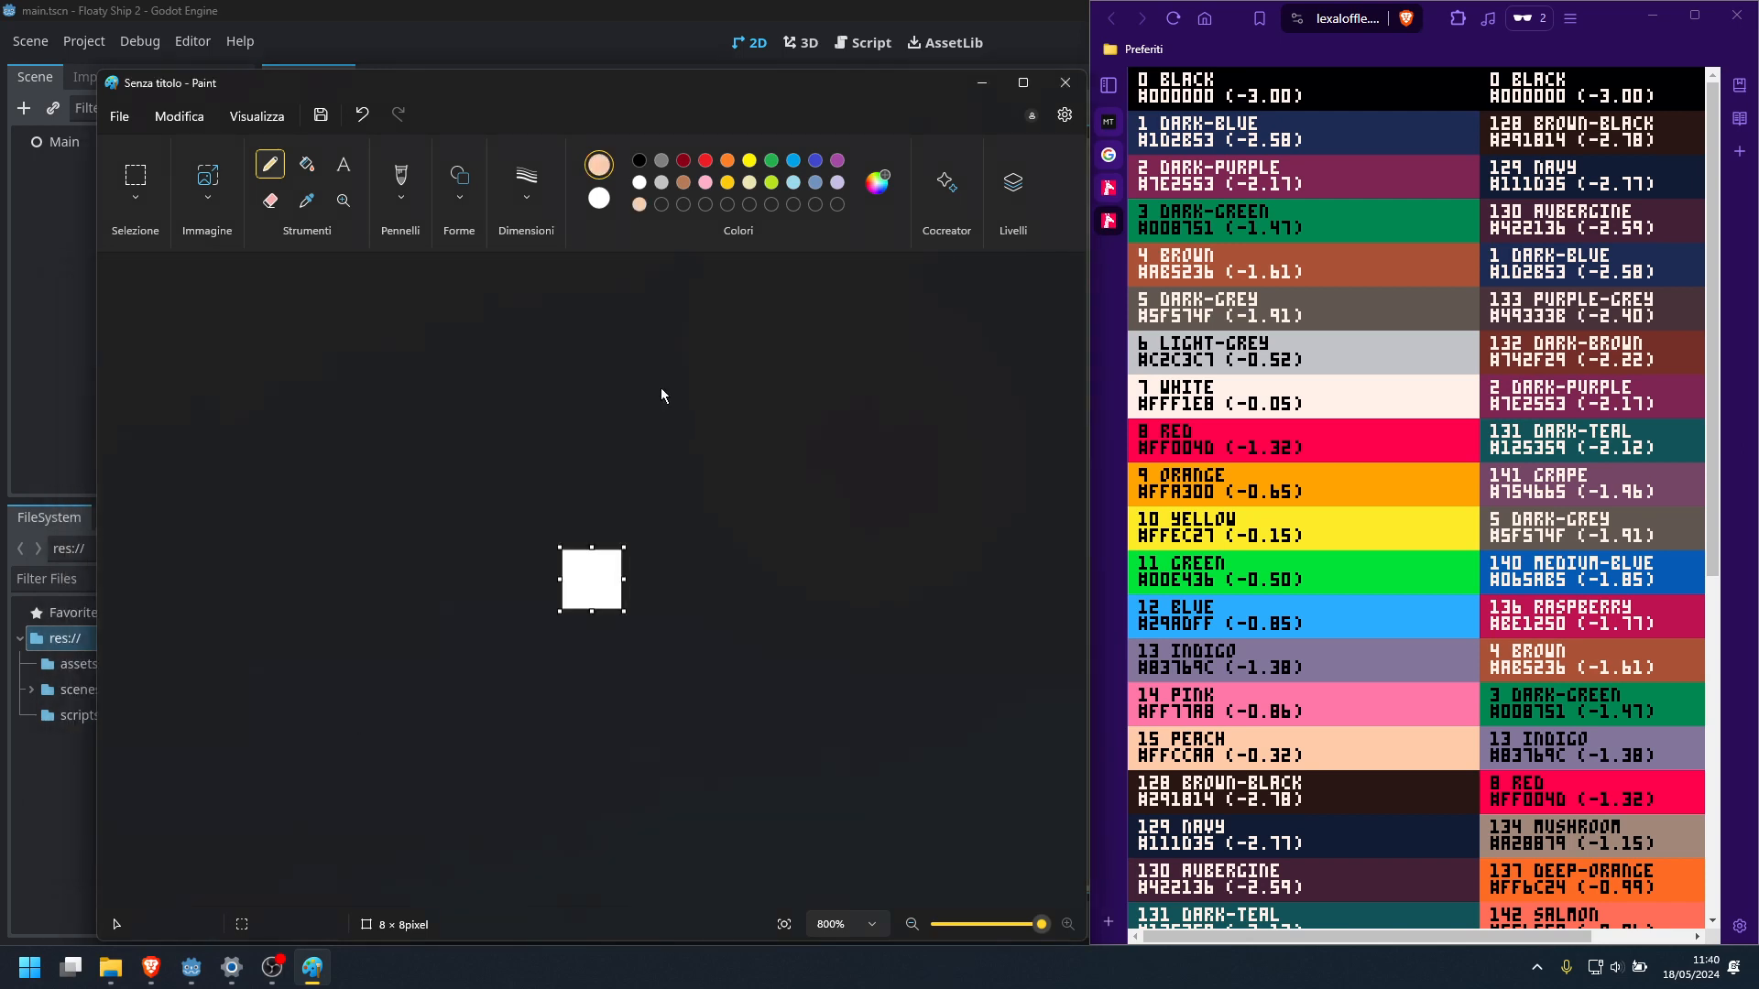
# Bring up the Floaty Ship game in the browser for reference and fill the 8 × 8 canvas with the custom black
pyautogui.click(877, 184)
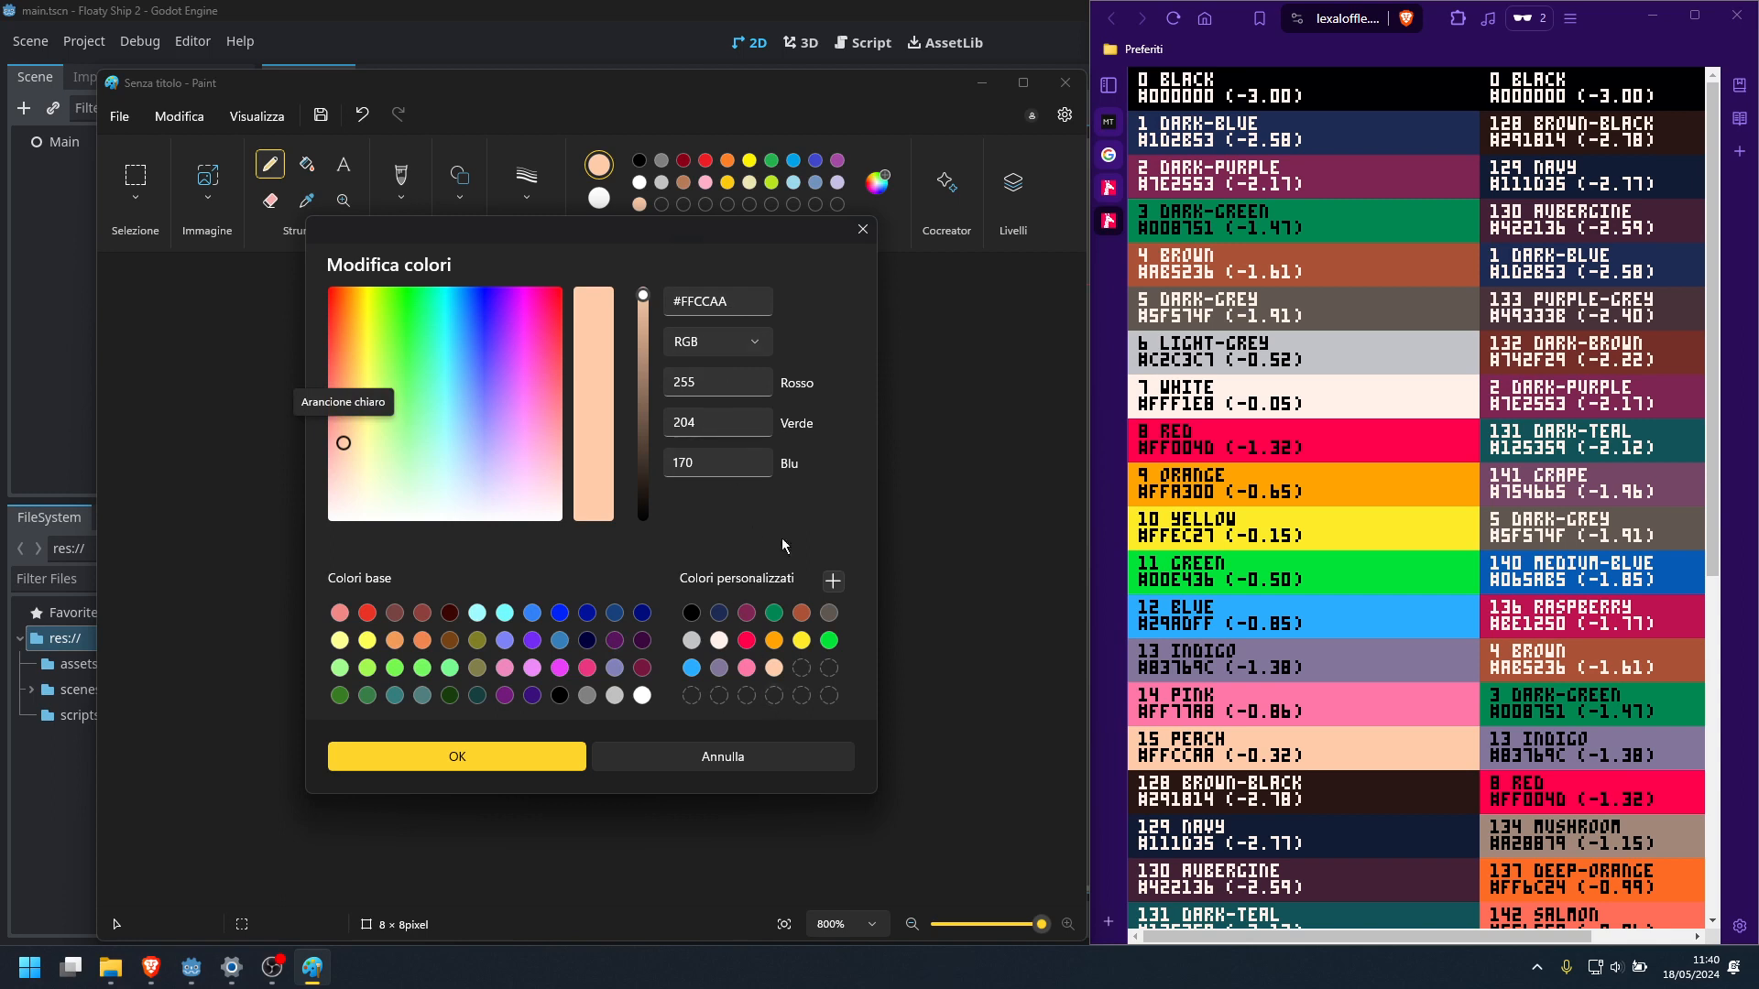
pyautogui.click(691, 613)
pyautogui.click(547, 755)
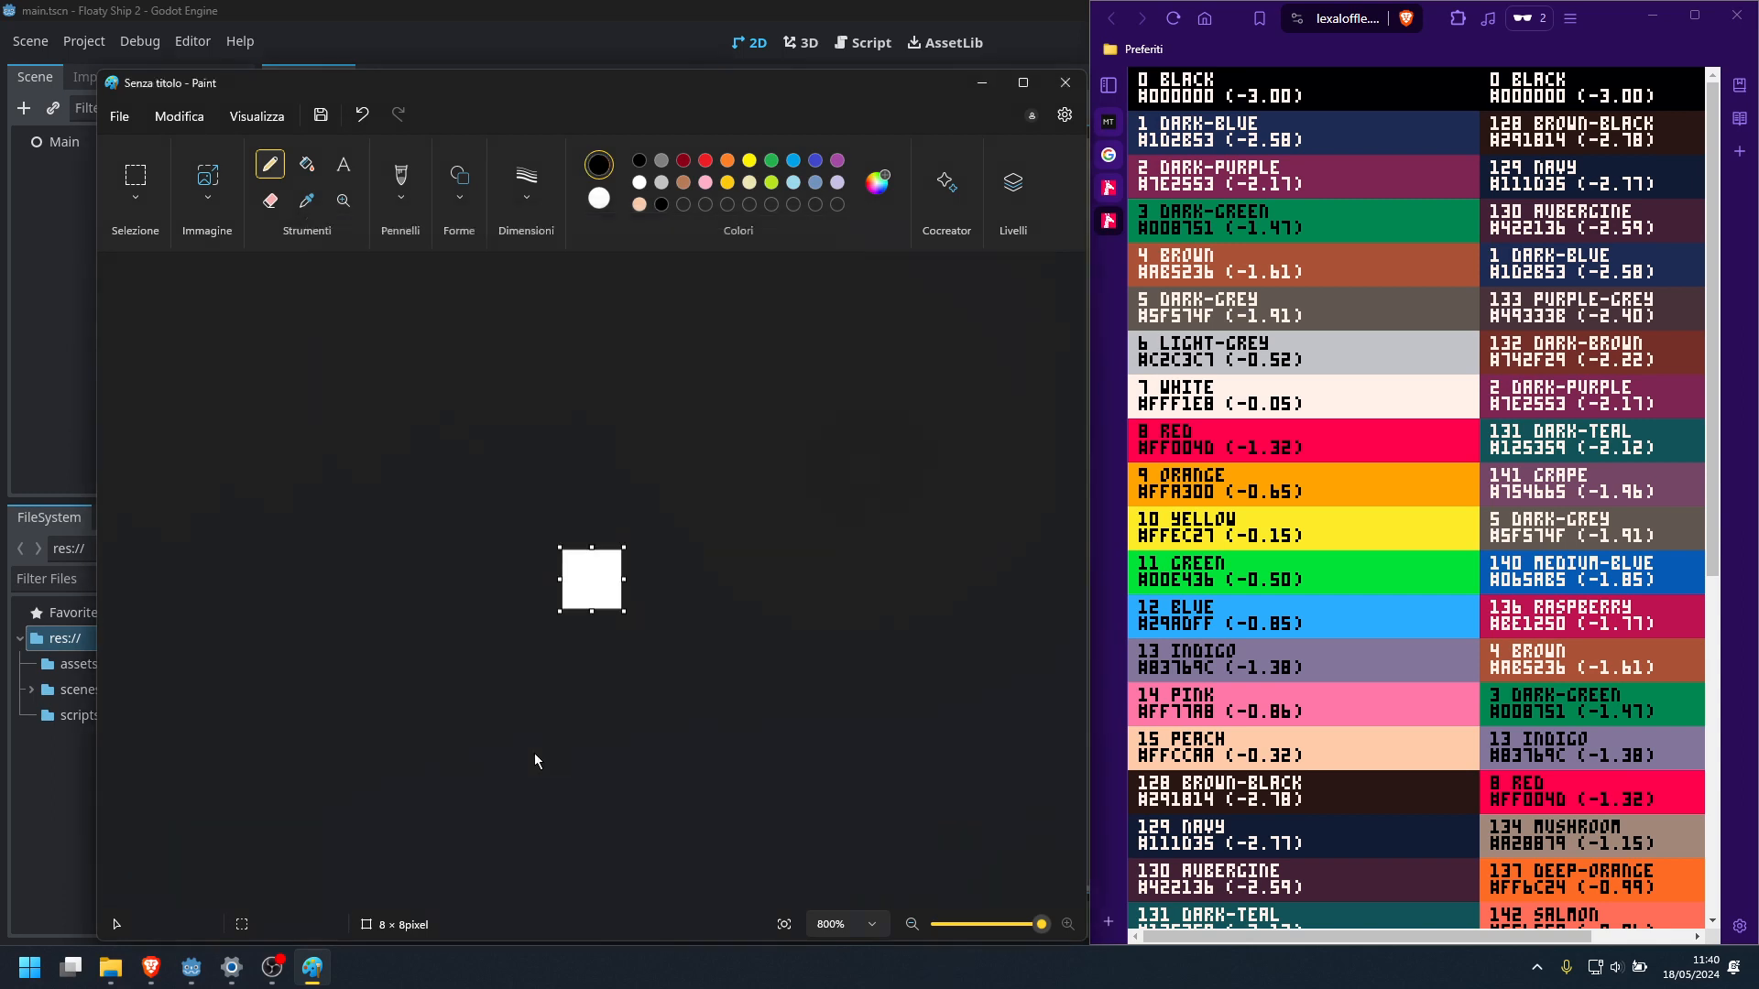
pyautogui.click(1118, 125)
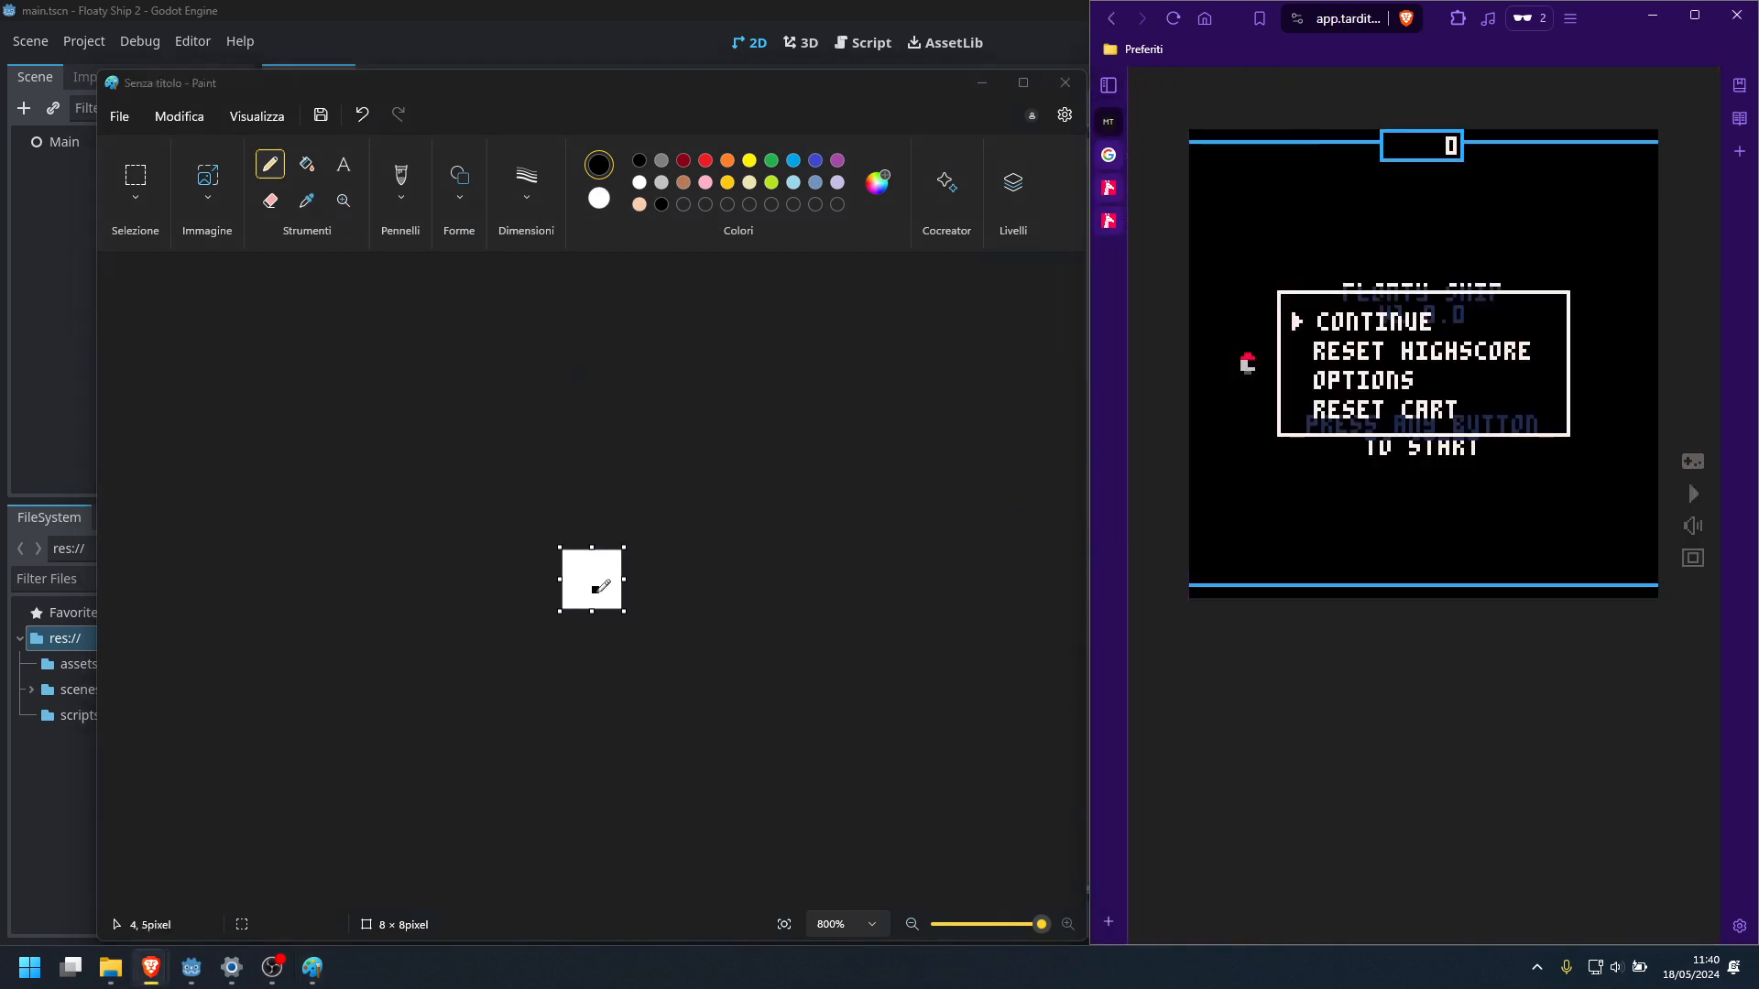
pyautogui.click(596, 590)
pyautogui.press('alt')
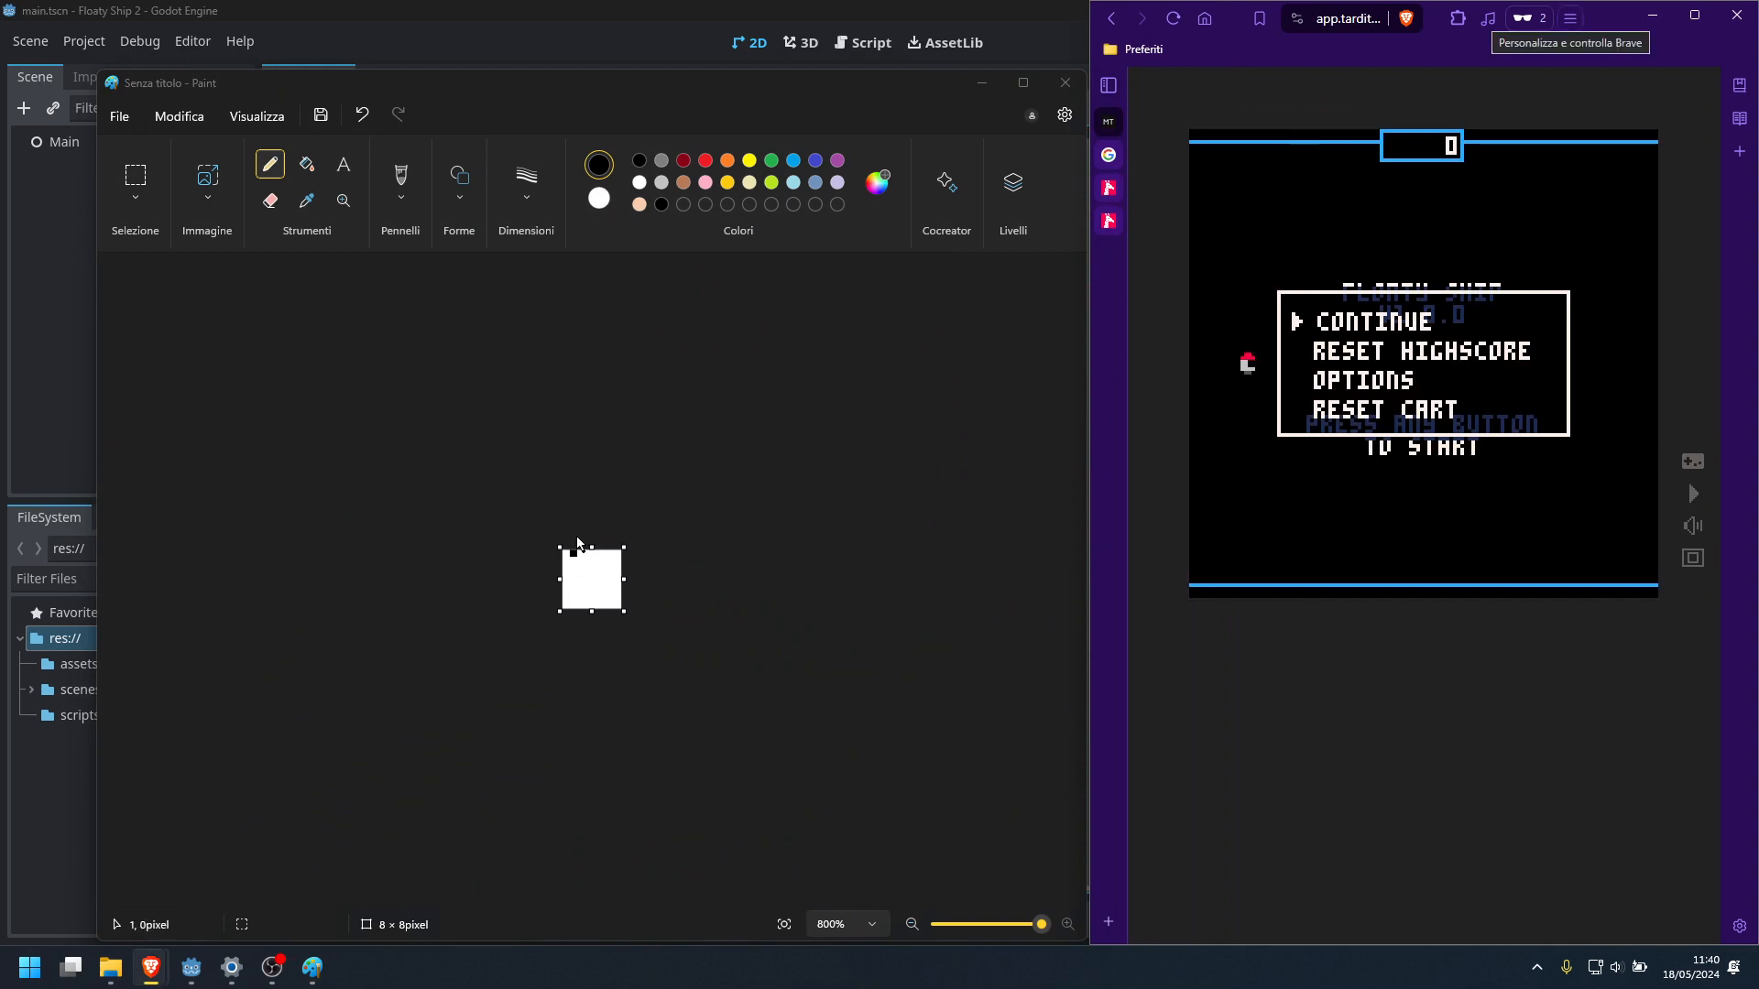
pyautogui.click(306, 169)
pyautogui.click(591, 580)
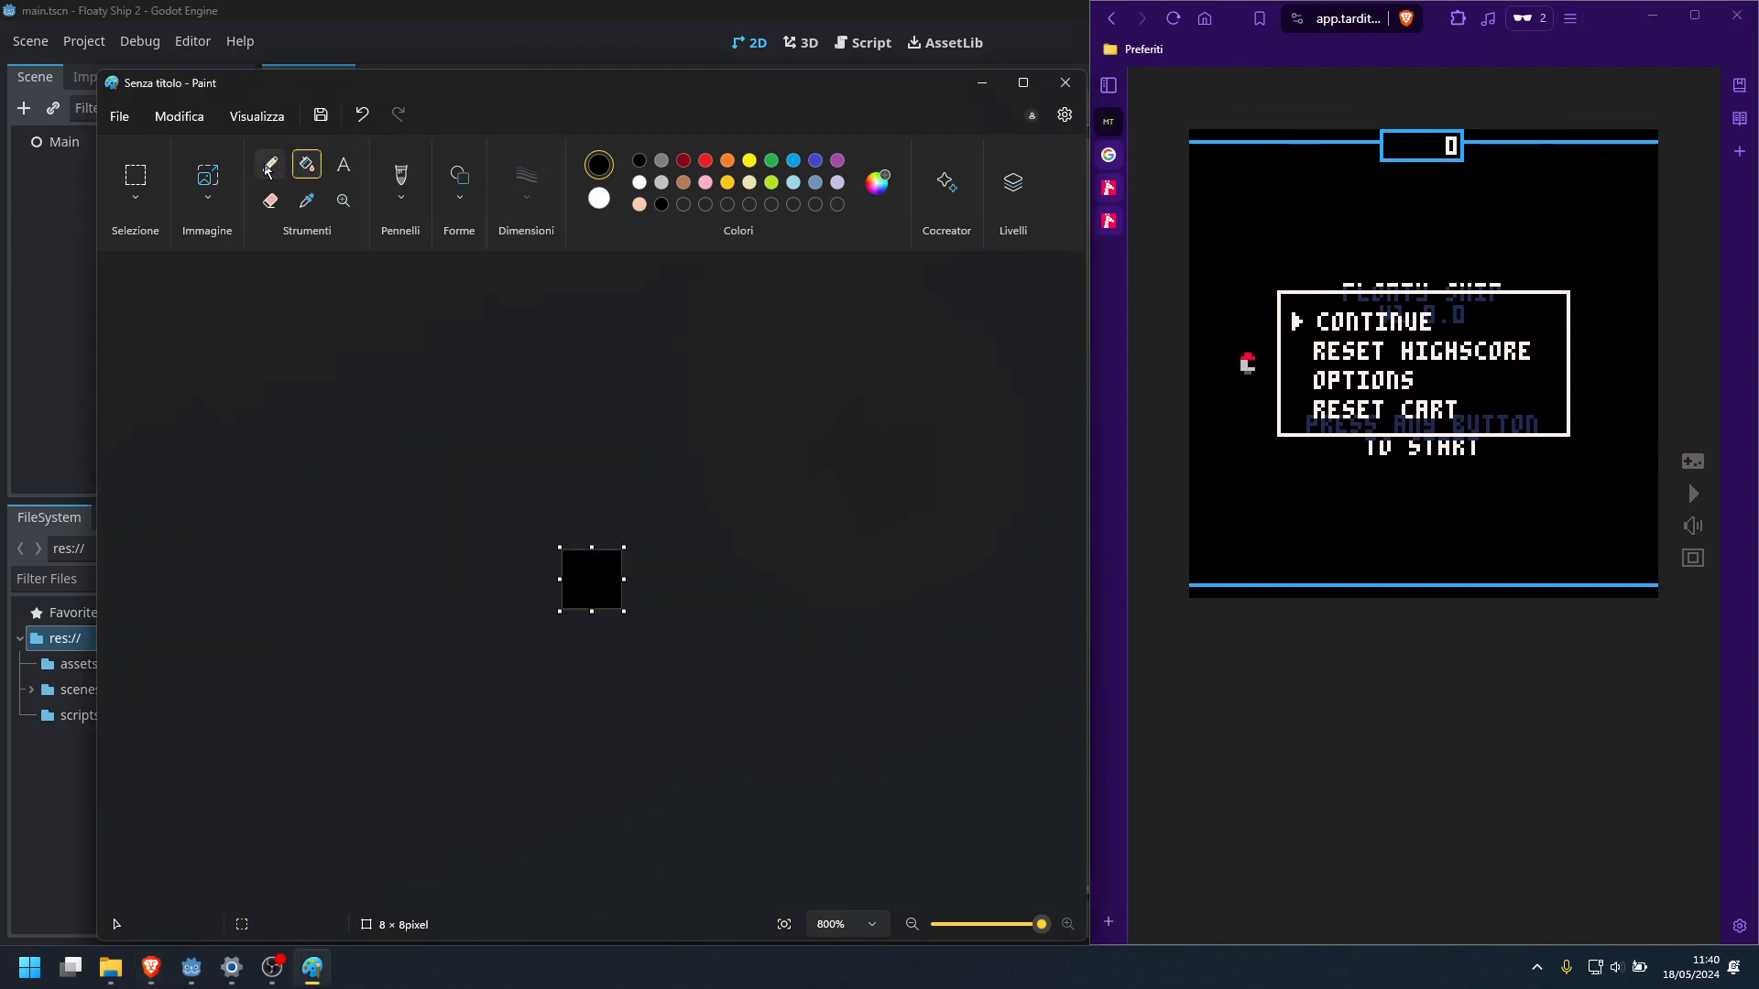
# Draw the rocket's nose at the canvas's top centre in custom red #FF004D, two pixels wide above a four-pixel row
pyautogui.click(269, 166)
pyautogui.click(878, 182)
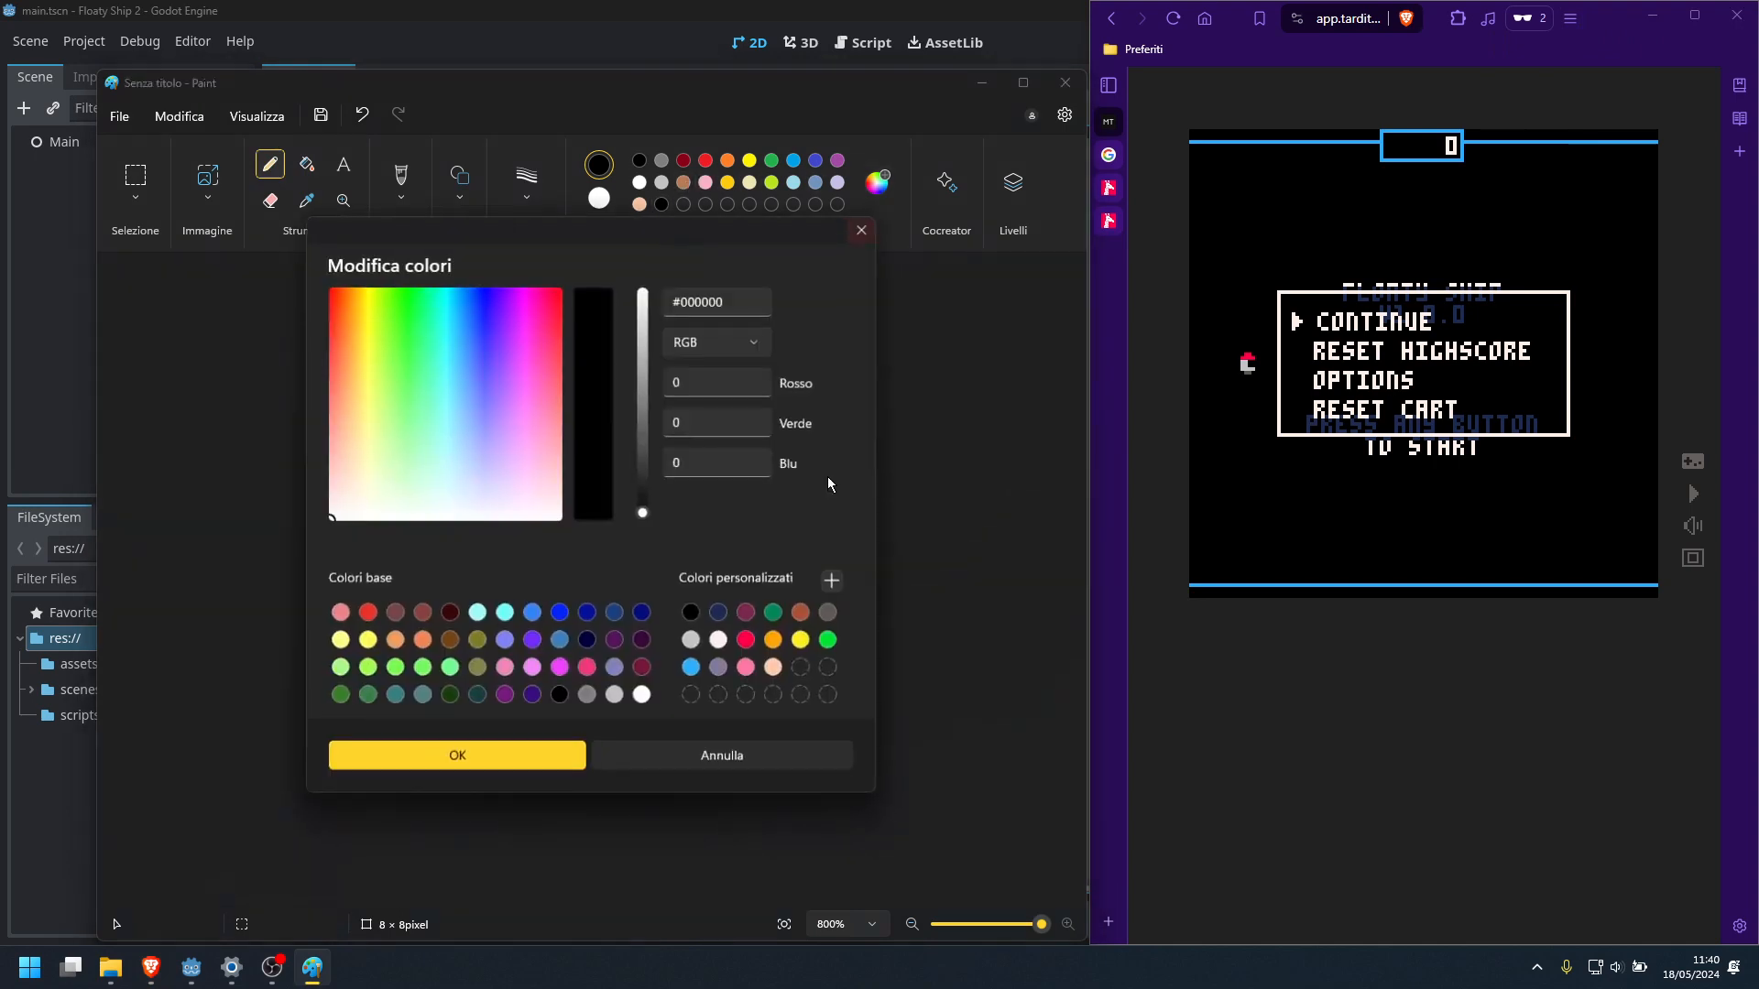
pyautogui.click(744, 639)
pyautogui.click(534, 756)
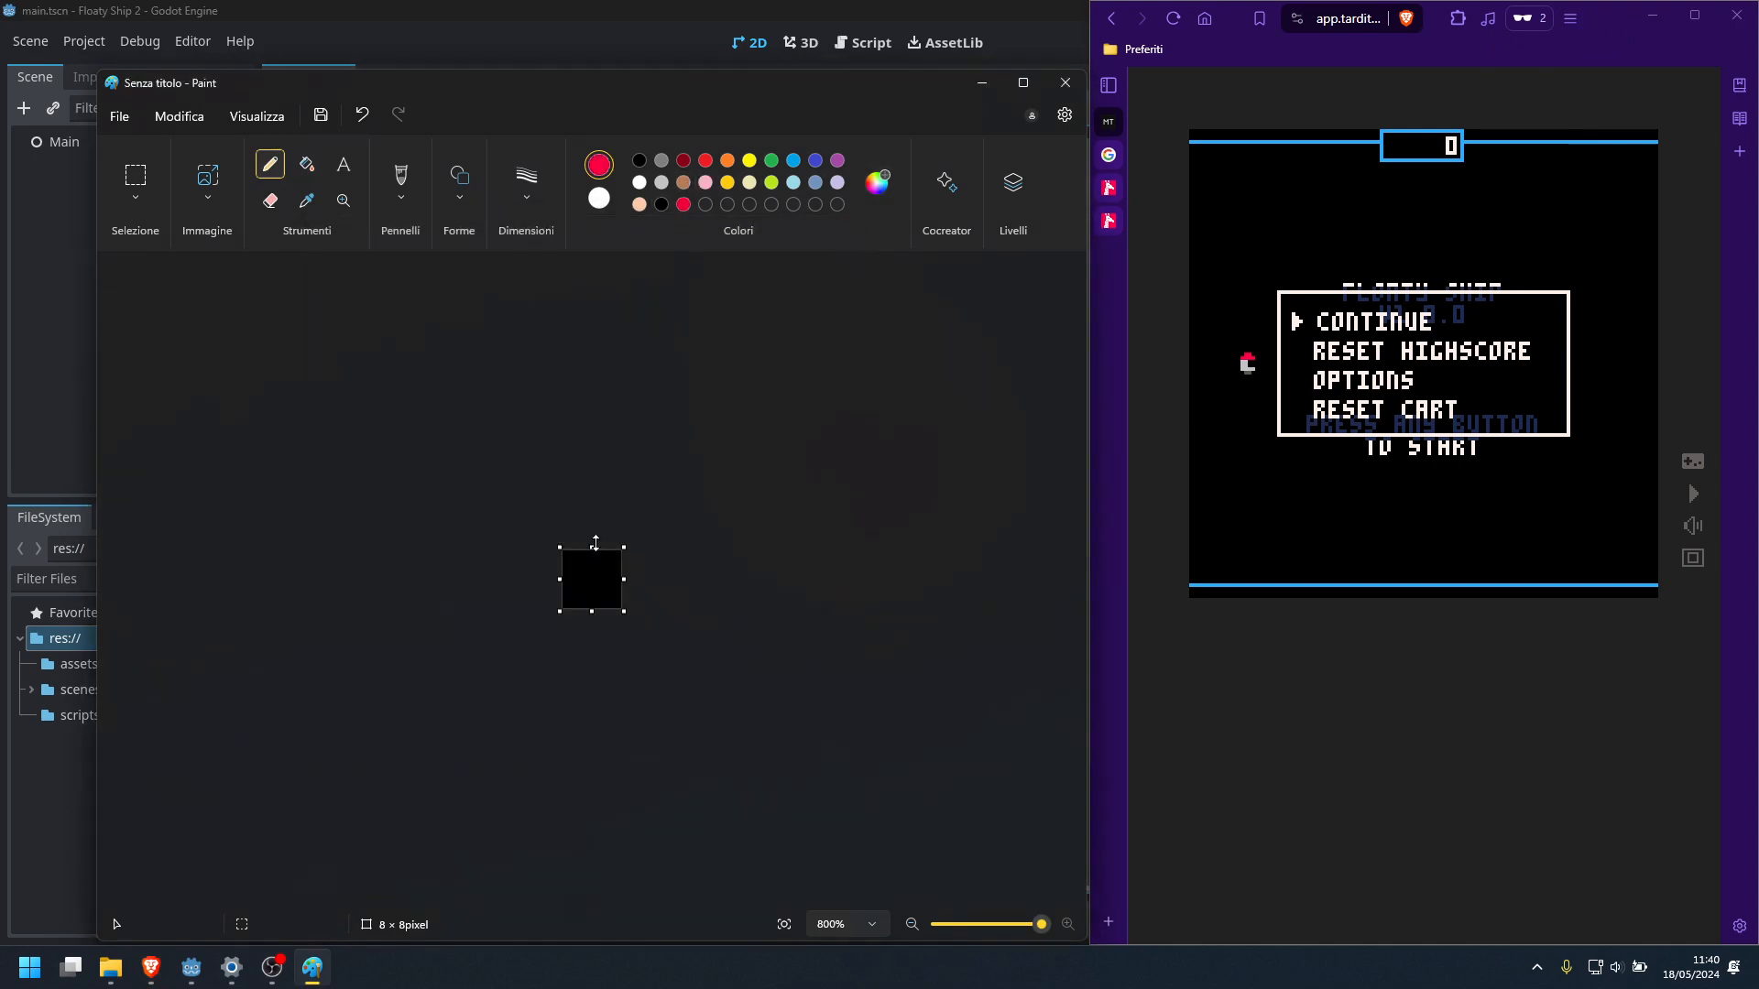
pyautogui.moveTo(587, 553); pyautogui.dragTo(604, 560)
# Draw the rocket's L-shaped body below the nose in custom light grey #C2C3C7, painting out surplus pixels with black
pyautogui.click(885, 190)
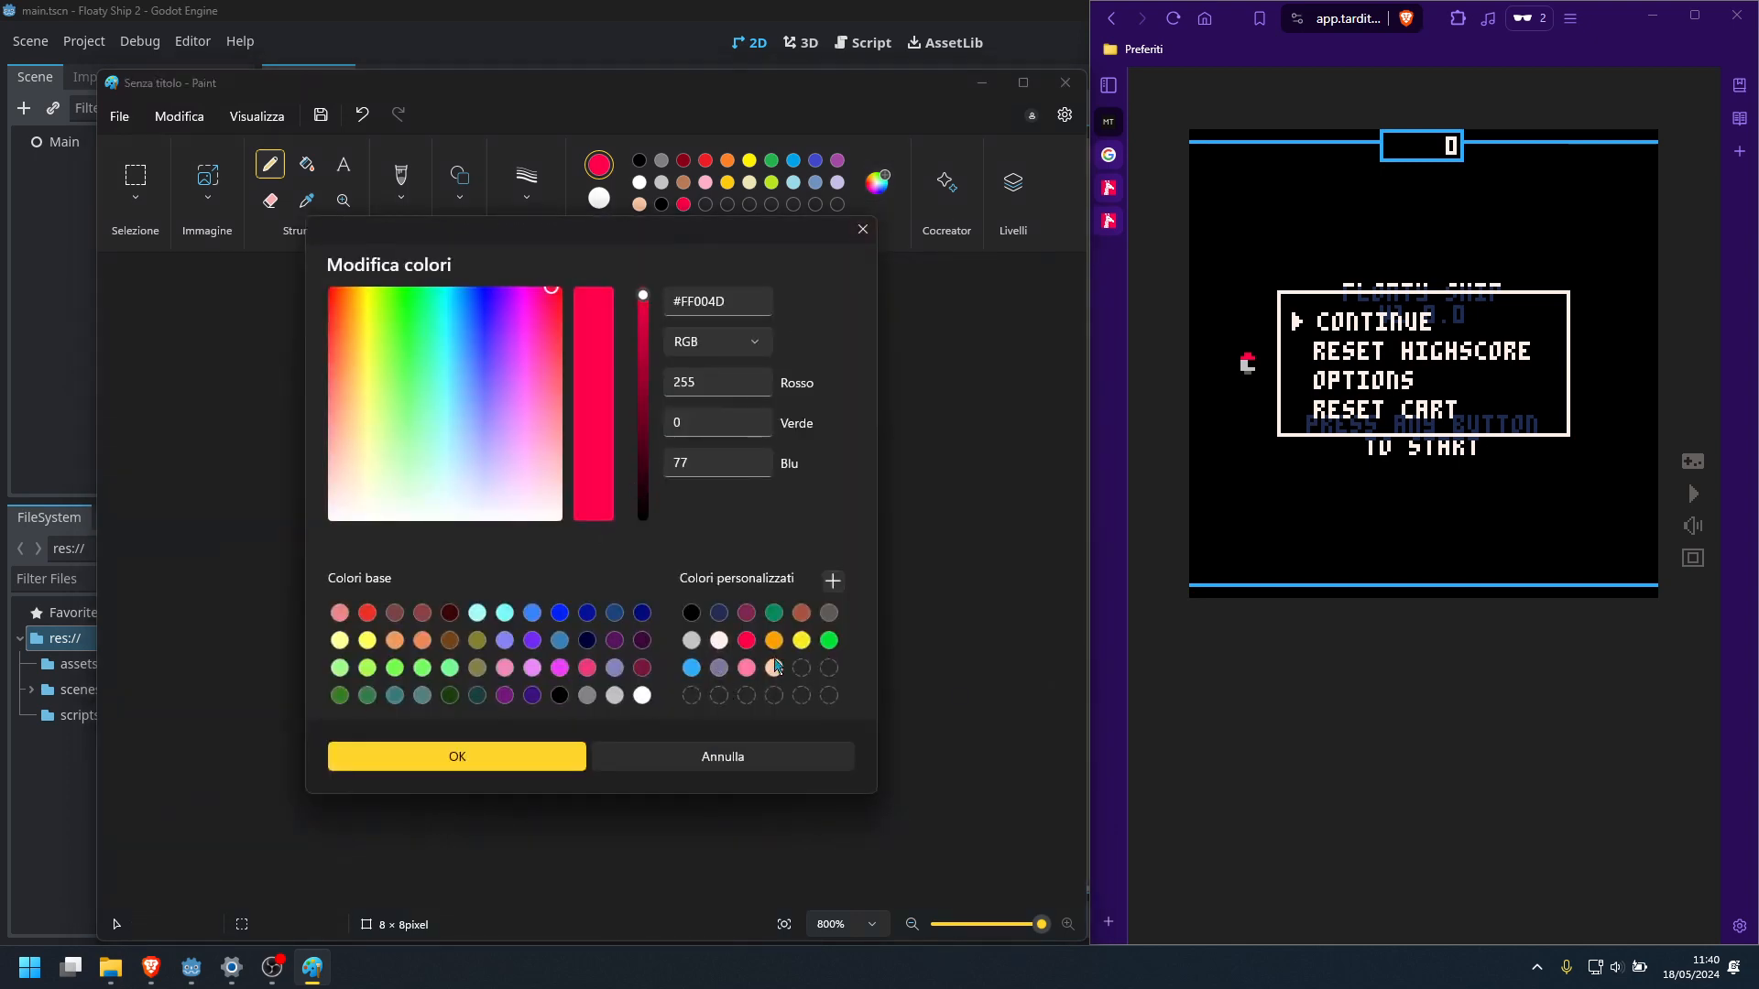
pyautogui.click(721, 644)
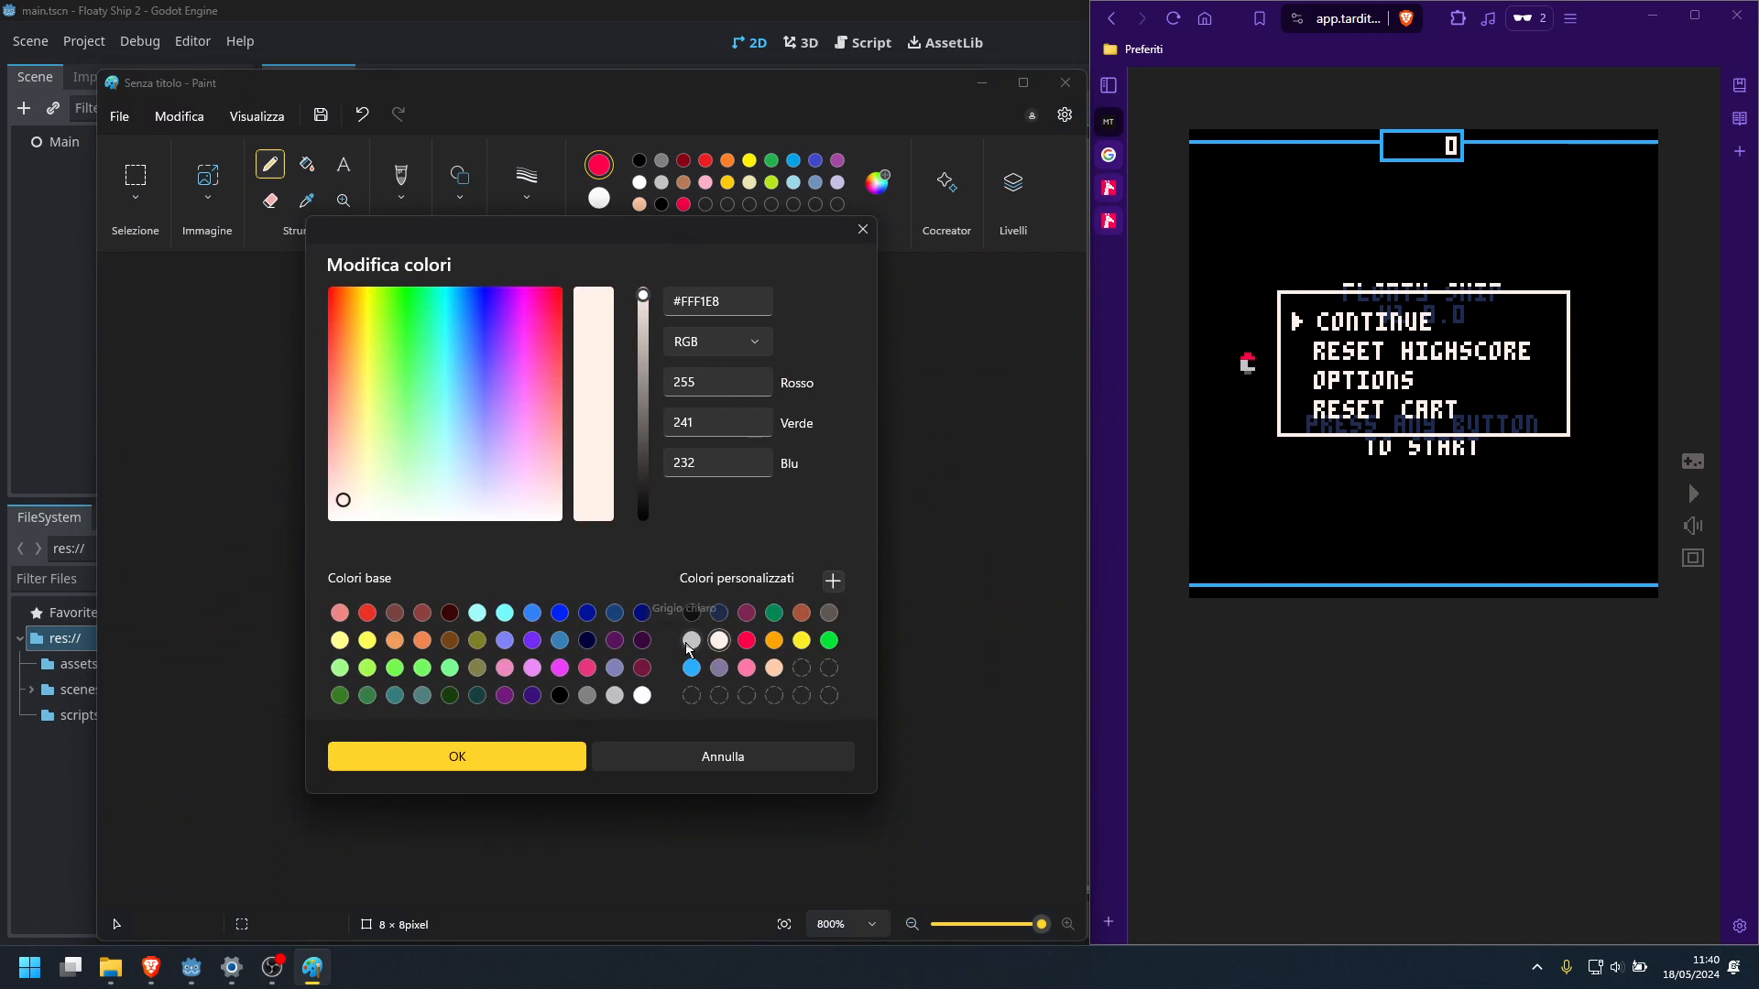
pyautogui.click(691, 641)
pyautogui.click(526, 755)
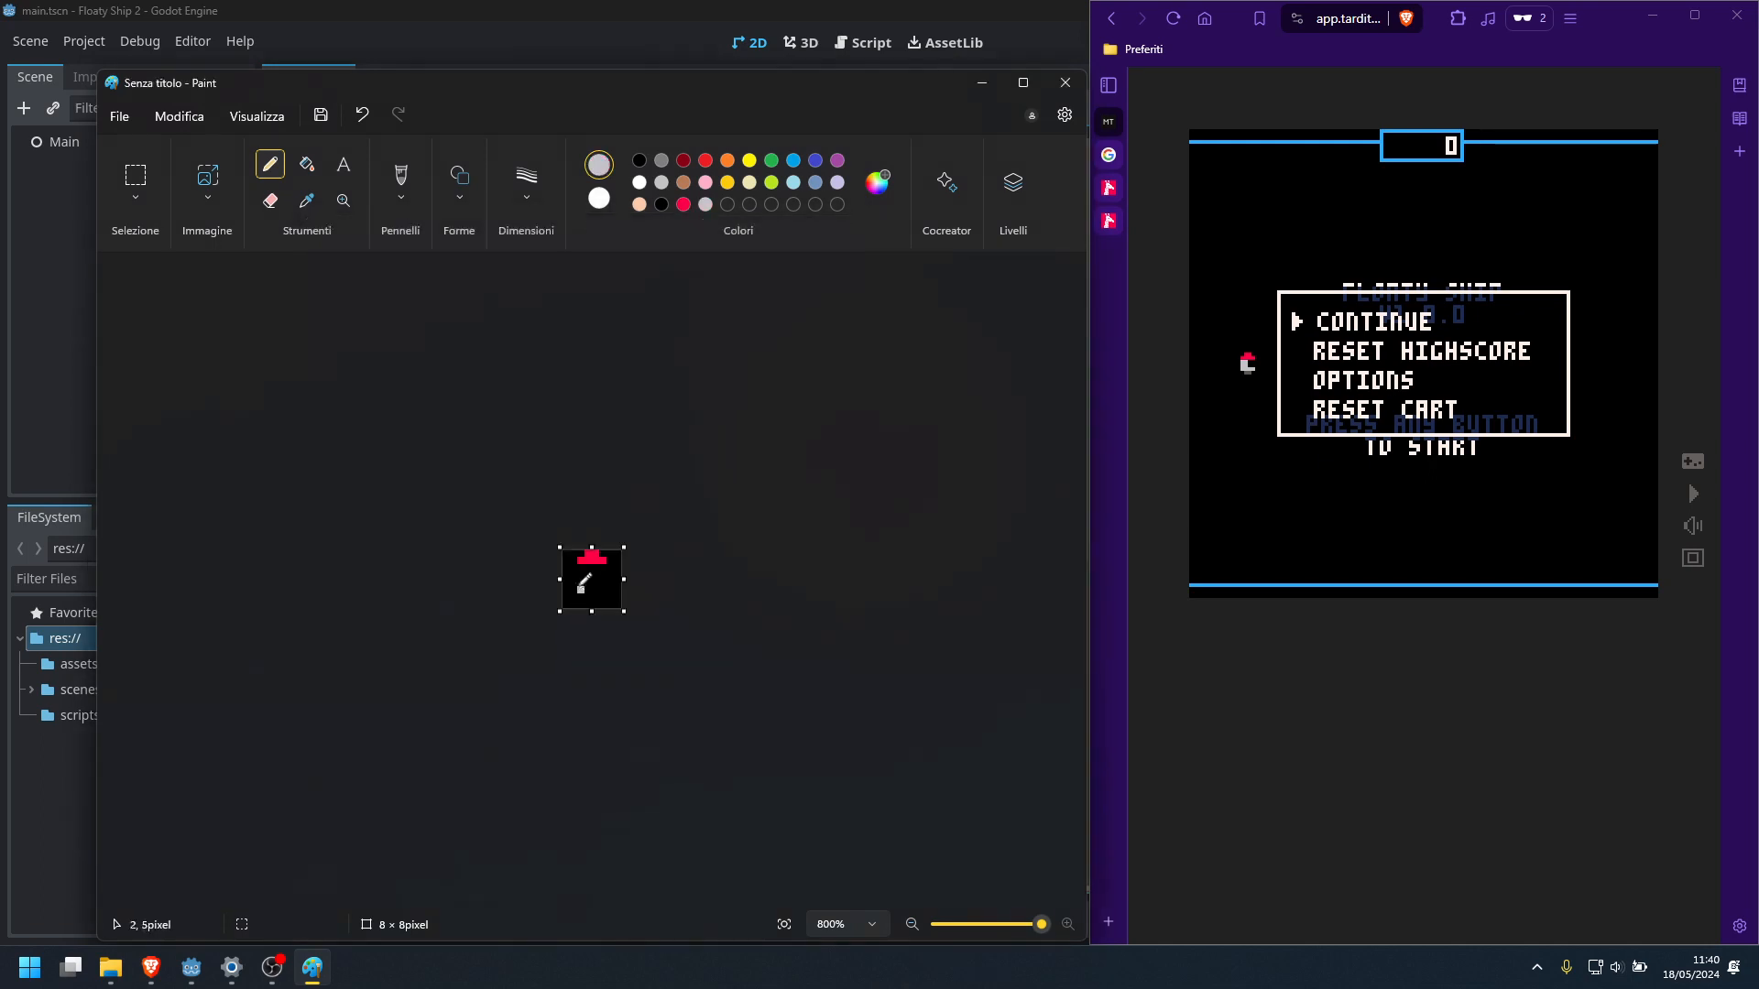
pyautogui.moveTo(578, 569); pyautogui.dragTo(601, 582)
pyautogui.click(595, 597)
pyautogui.rightClick(661, 204)
pyautogui.moveTo(599, 597); pyautogui.dragTo(583, 591, button='right')
# Draw the rocket's two-pixel-wide base below the body in custom dark grey #5F574F
pyautogui.click(877, 182)
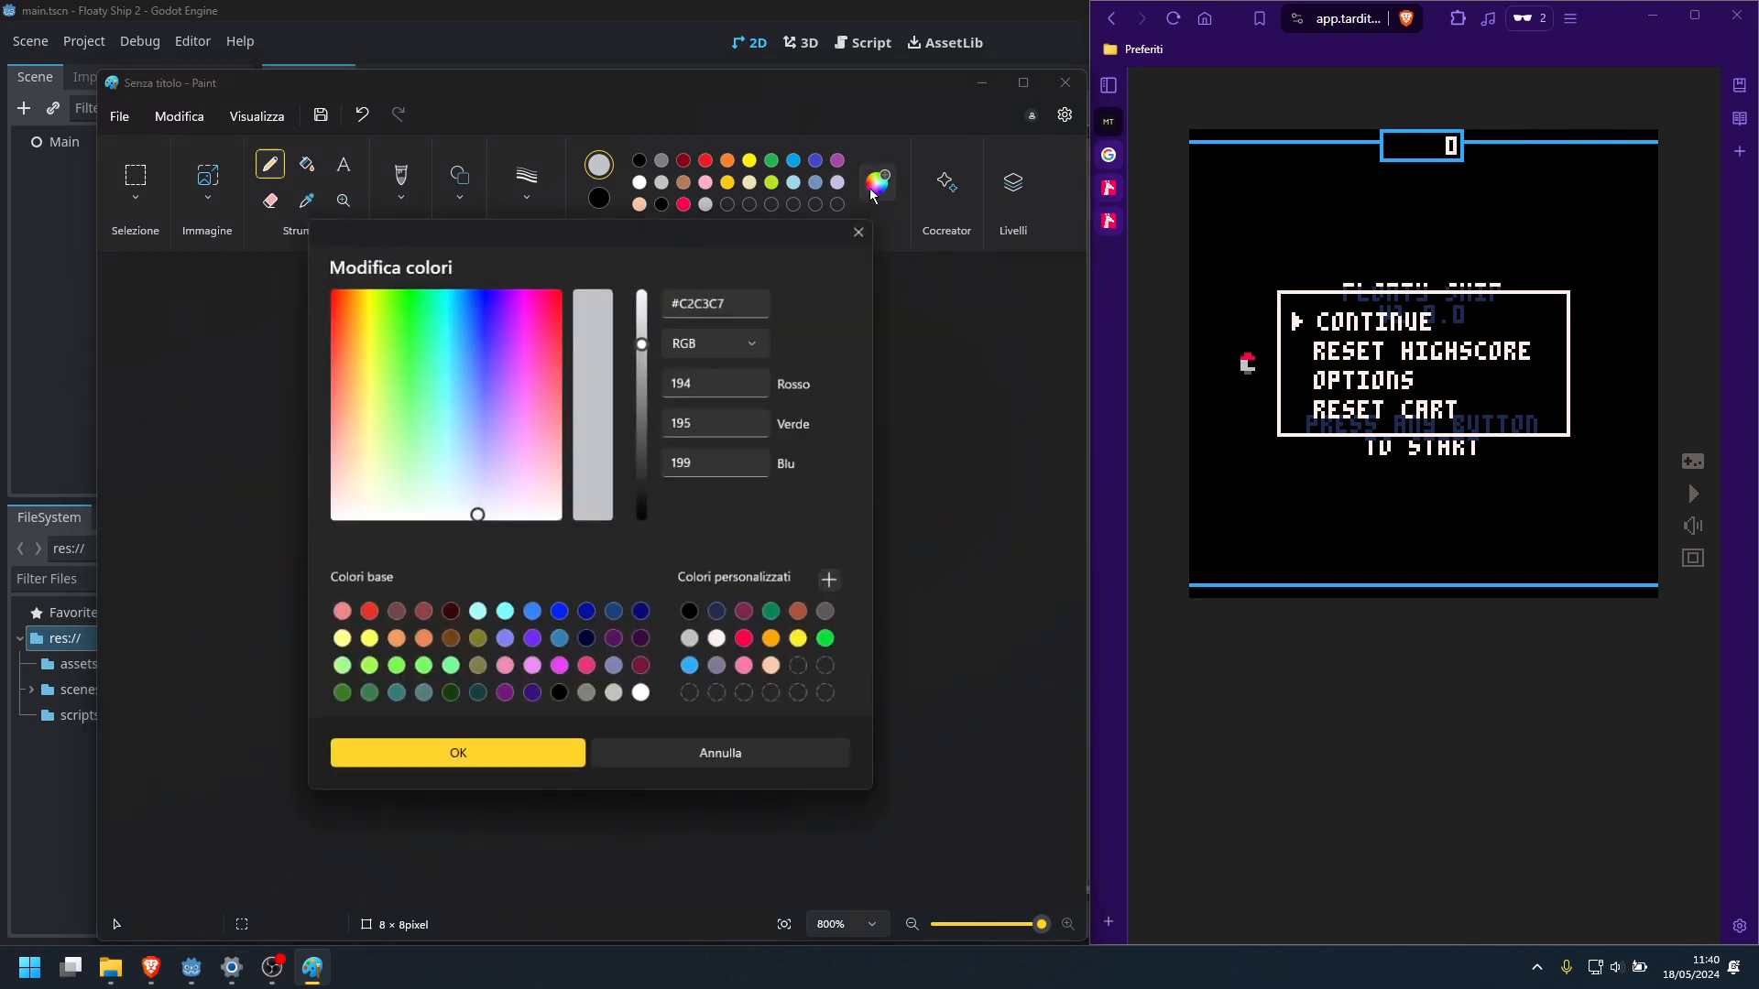
pyautogui.click(830, 614)
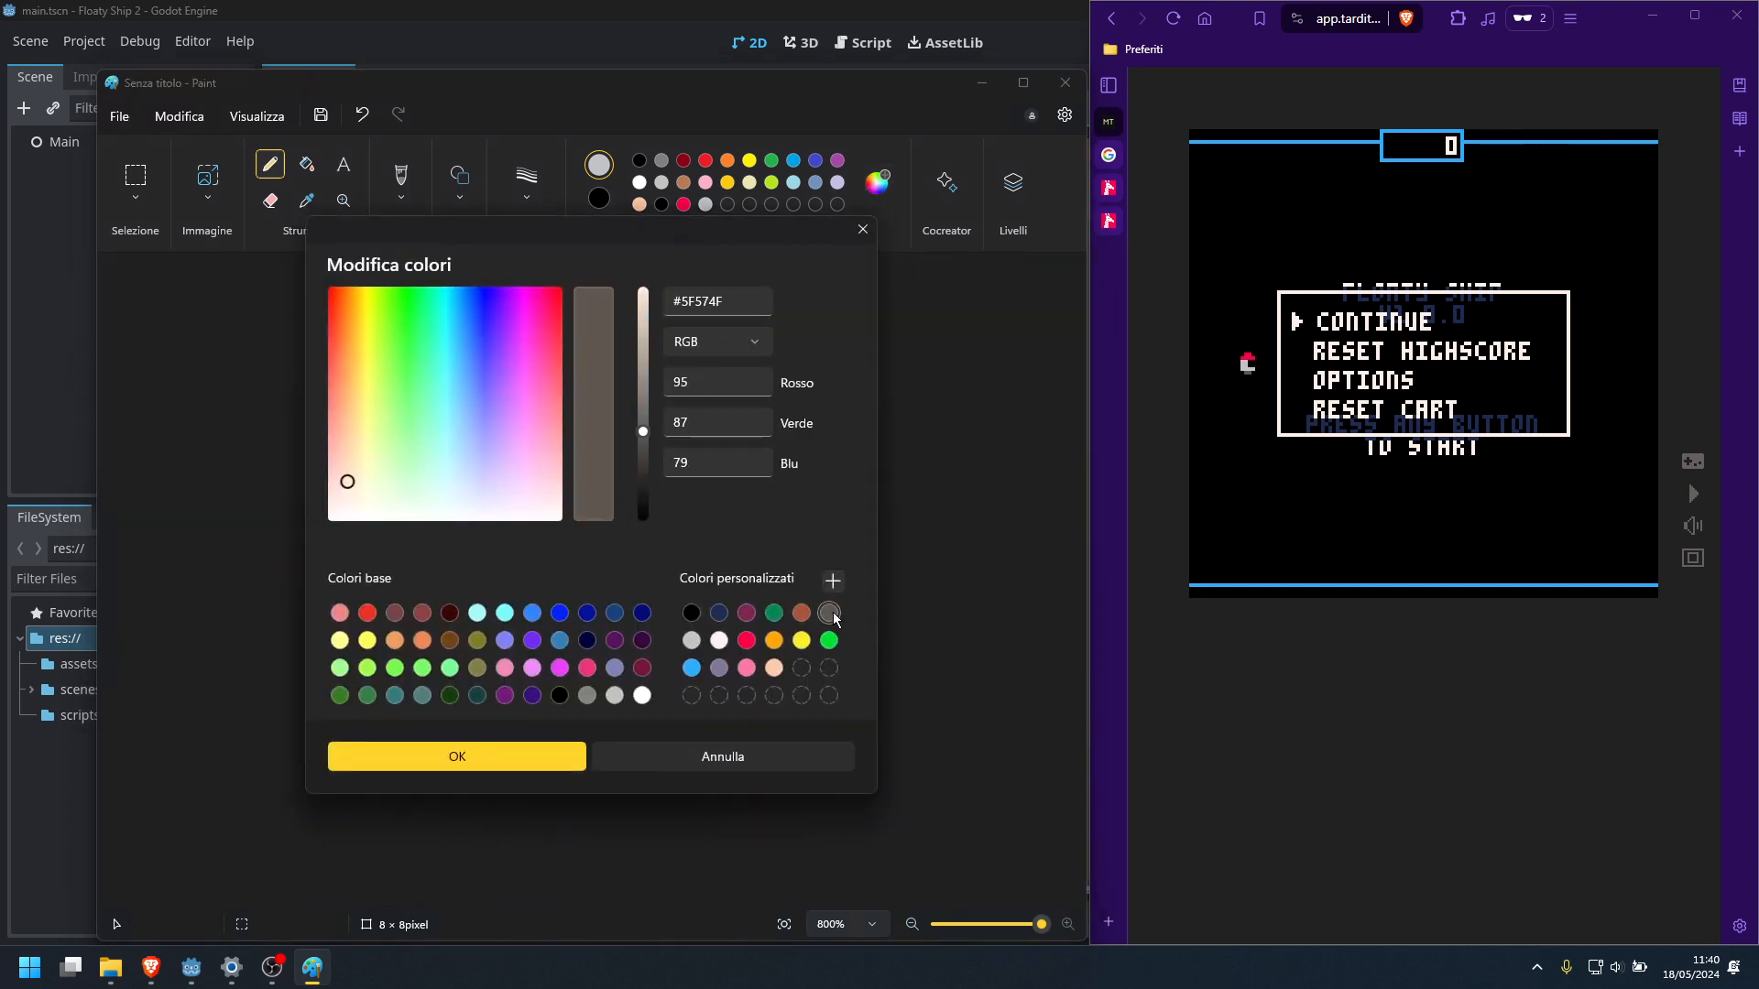
pyautogui.click(538, 758)
pyautogui.click(588, 590)
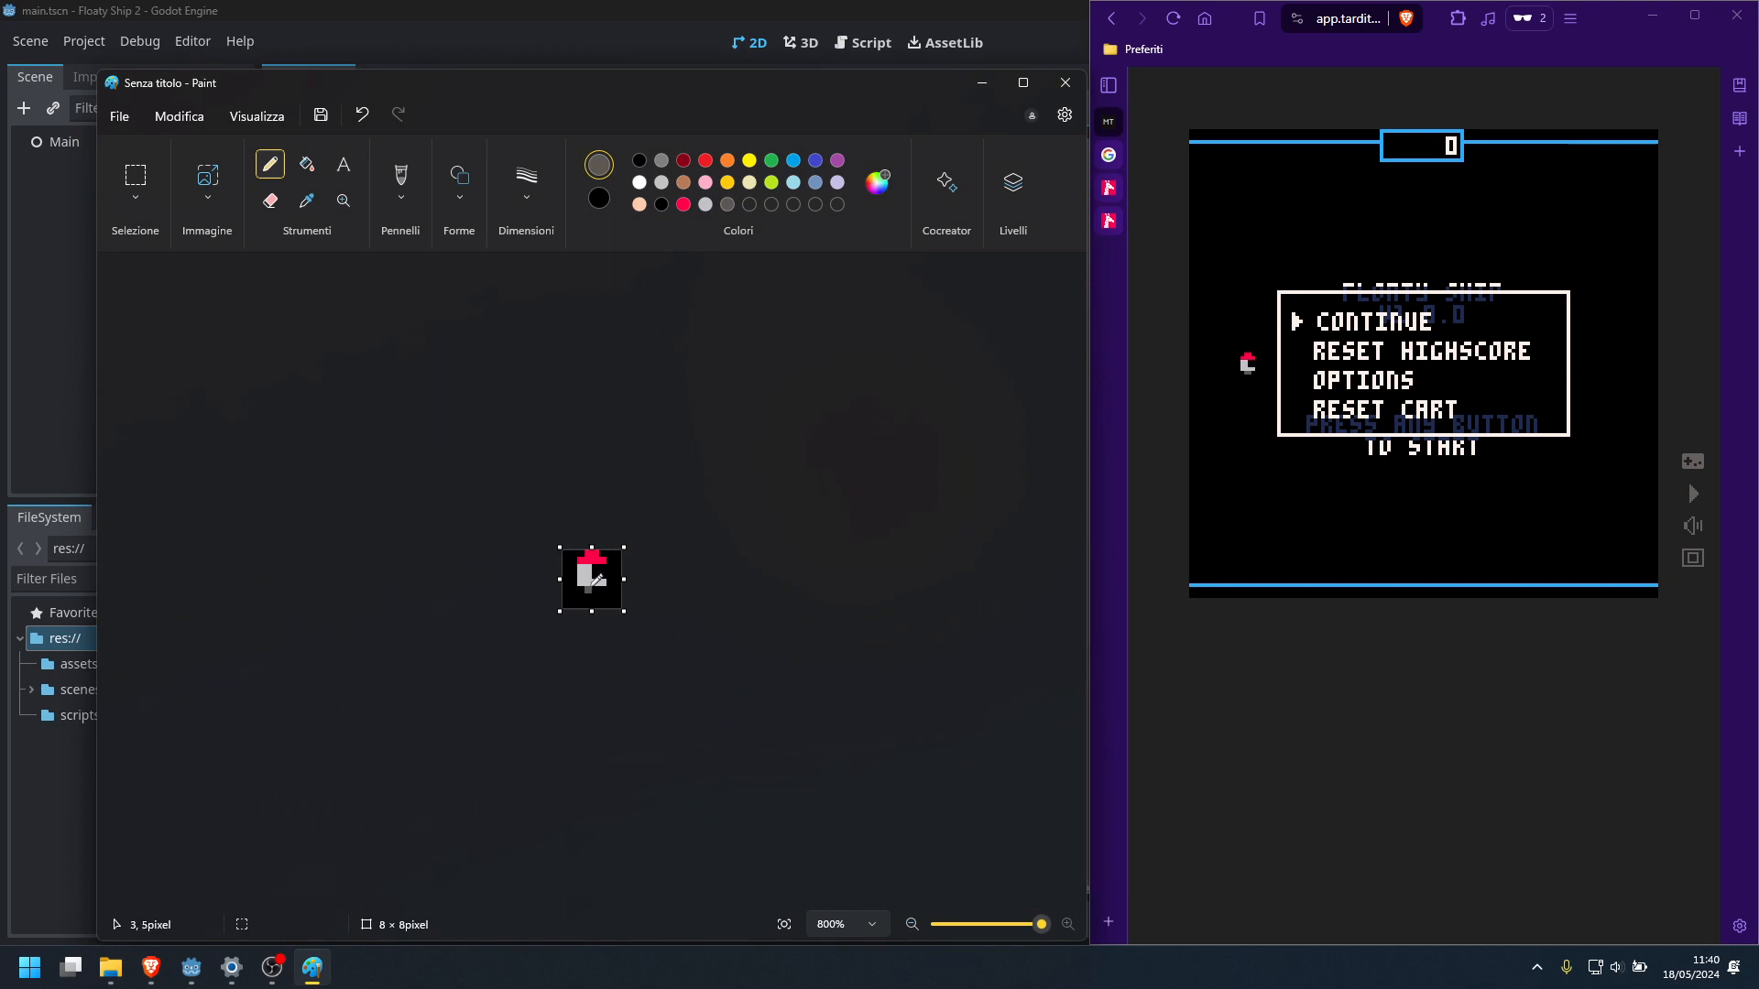
pyautogui.click(596, 590)
# Select the 8 × 7 pixel area containing the rocket and move it down one pixel
pyautogui.click(136, 177)
pyautogui.moveTo(564, 550); pyautogui.dragTo(628, 601)
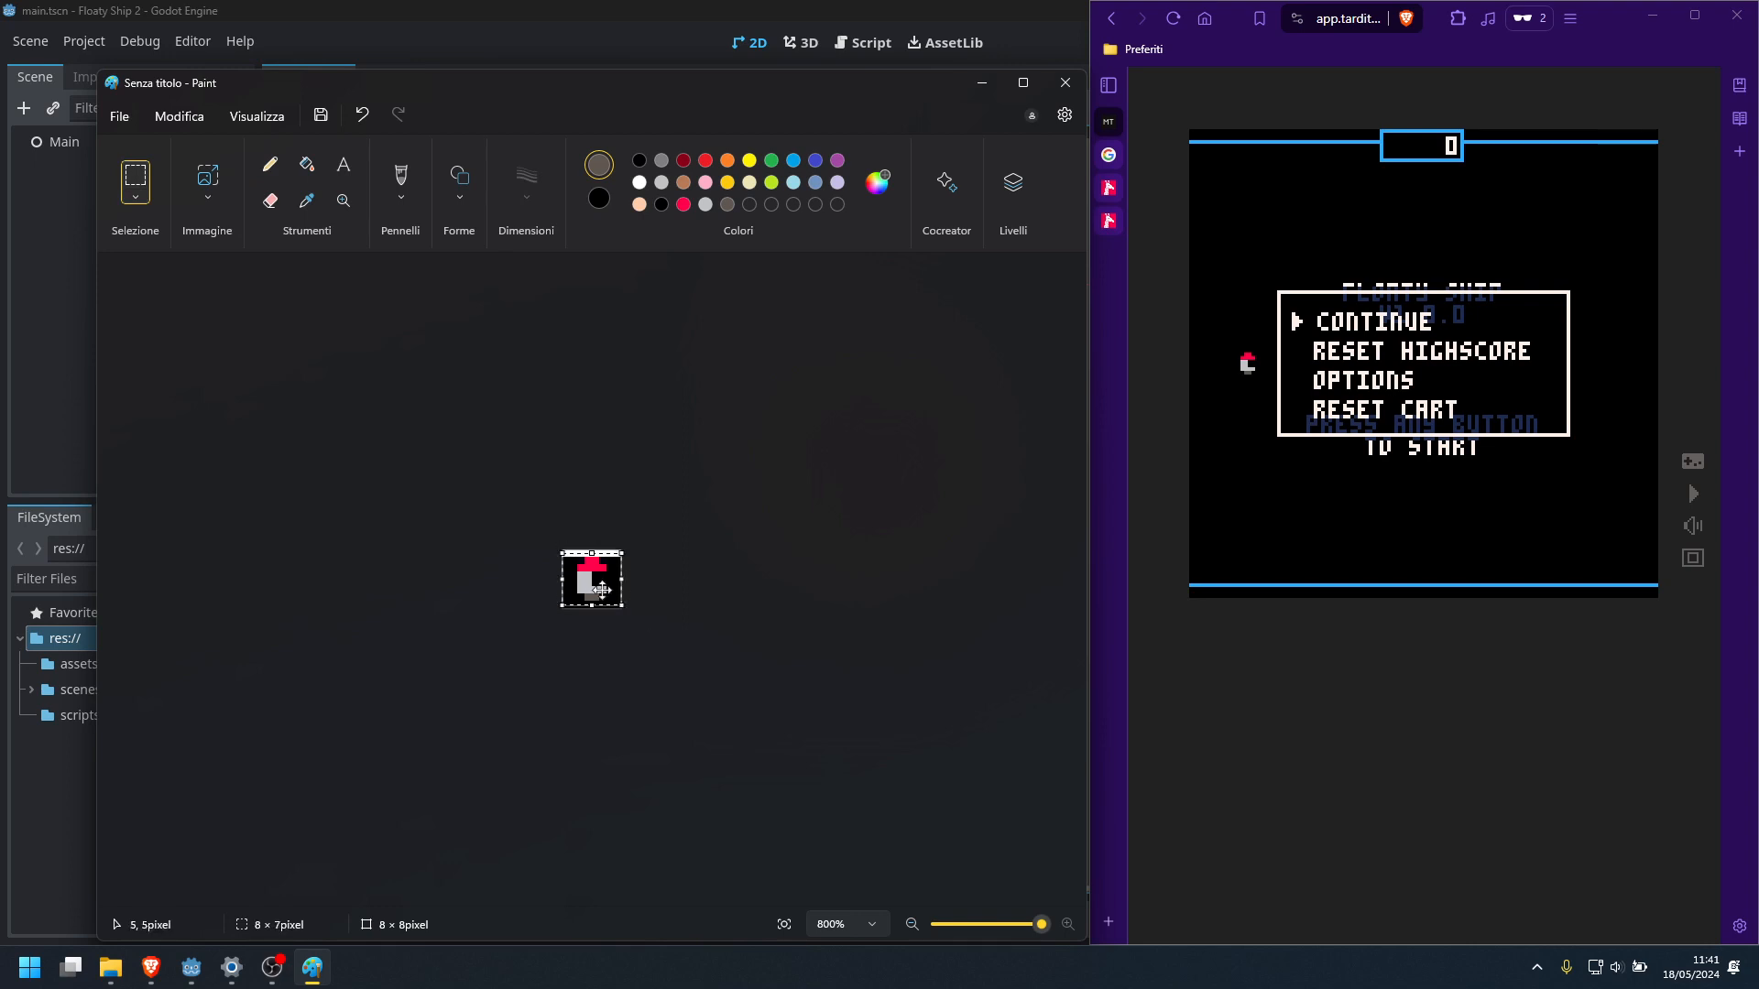
pyautogui.click(307, 164)
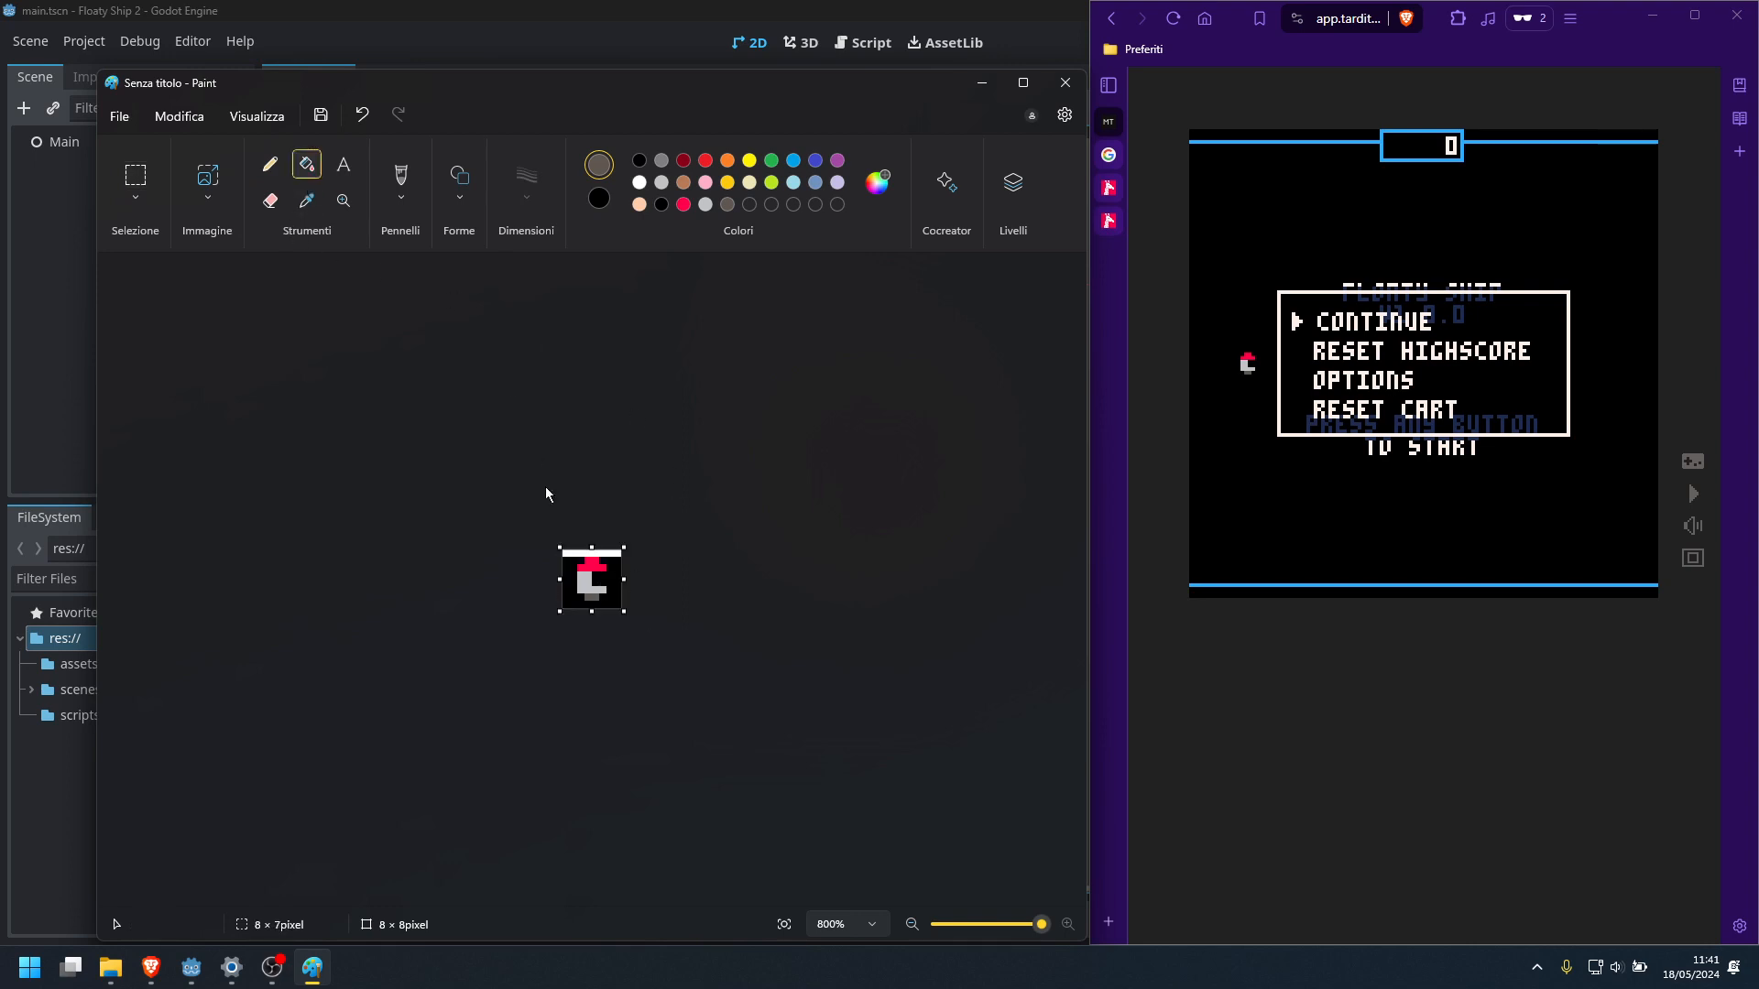
# Fill the leftover white row above the rocket with black using the Fill tool, and return to the Pencil
pyautogui.rightClick(568, 553)
pyautogui.click(275, 167)
pyautogui.moveTo(151, 967)
# Try extending the canvas downward, restore its size to 8 × 8 pixels and paint the bottom row black
pyautogui.moveTo(589, 612); pyautogui.dragTo(602, 690)
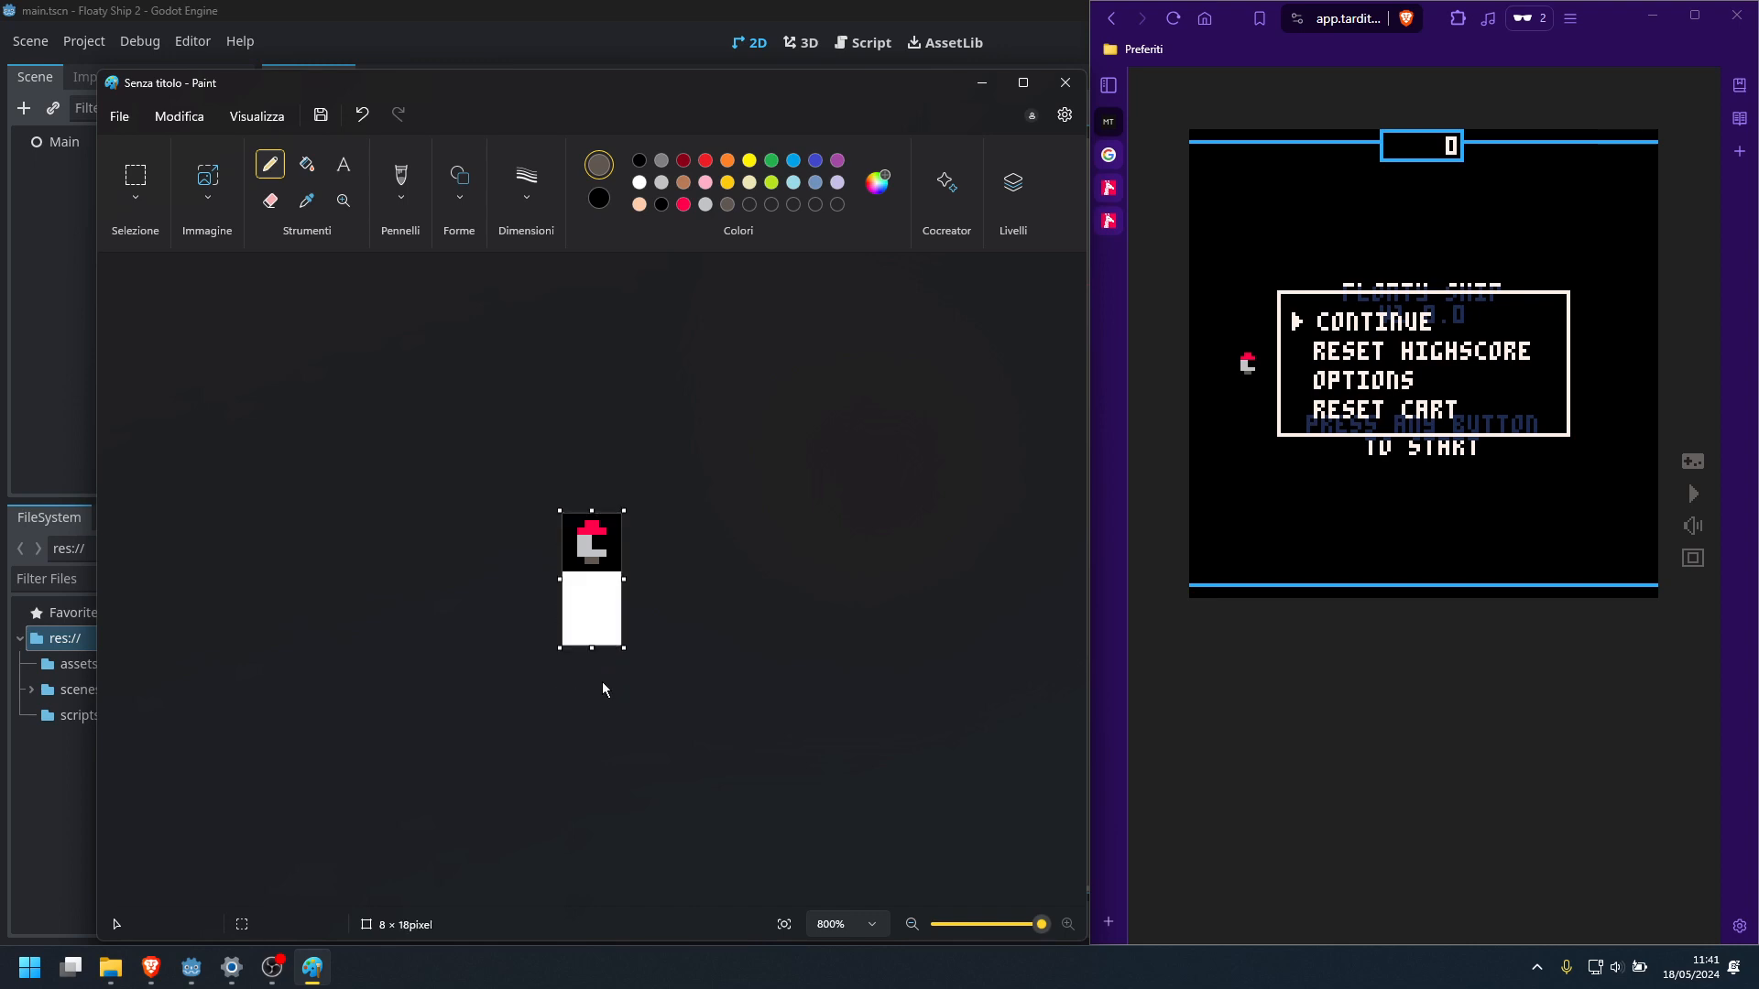
pyautogui.moveTo(592, 647); pyautogui.dragTo(593, 635)
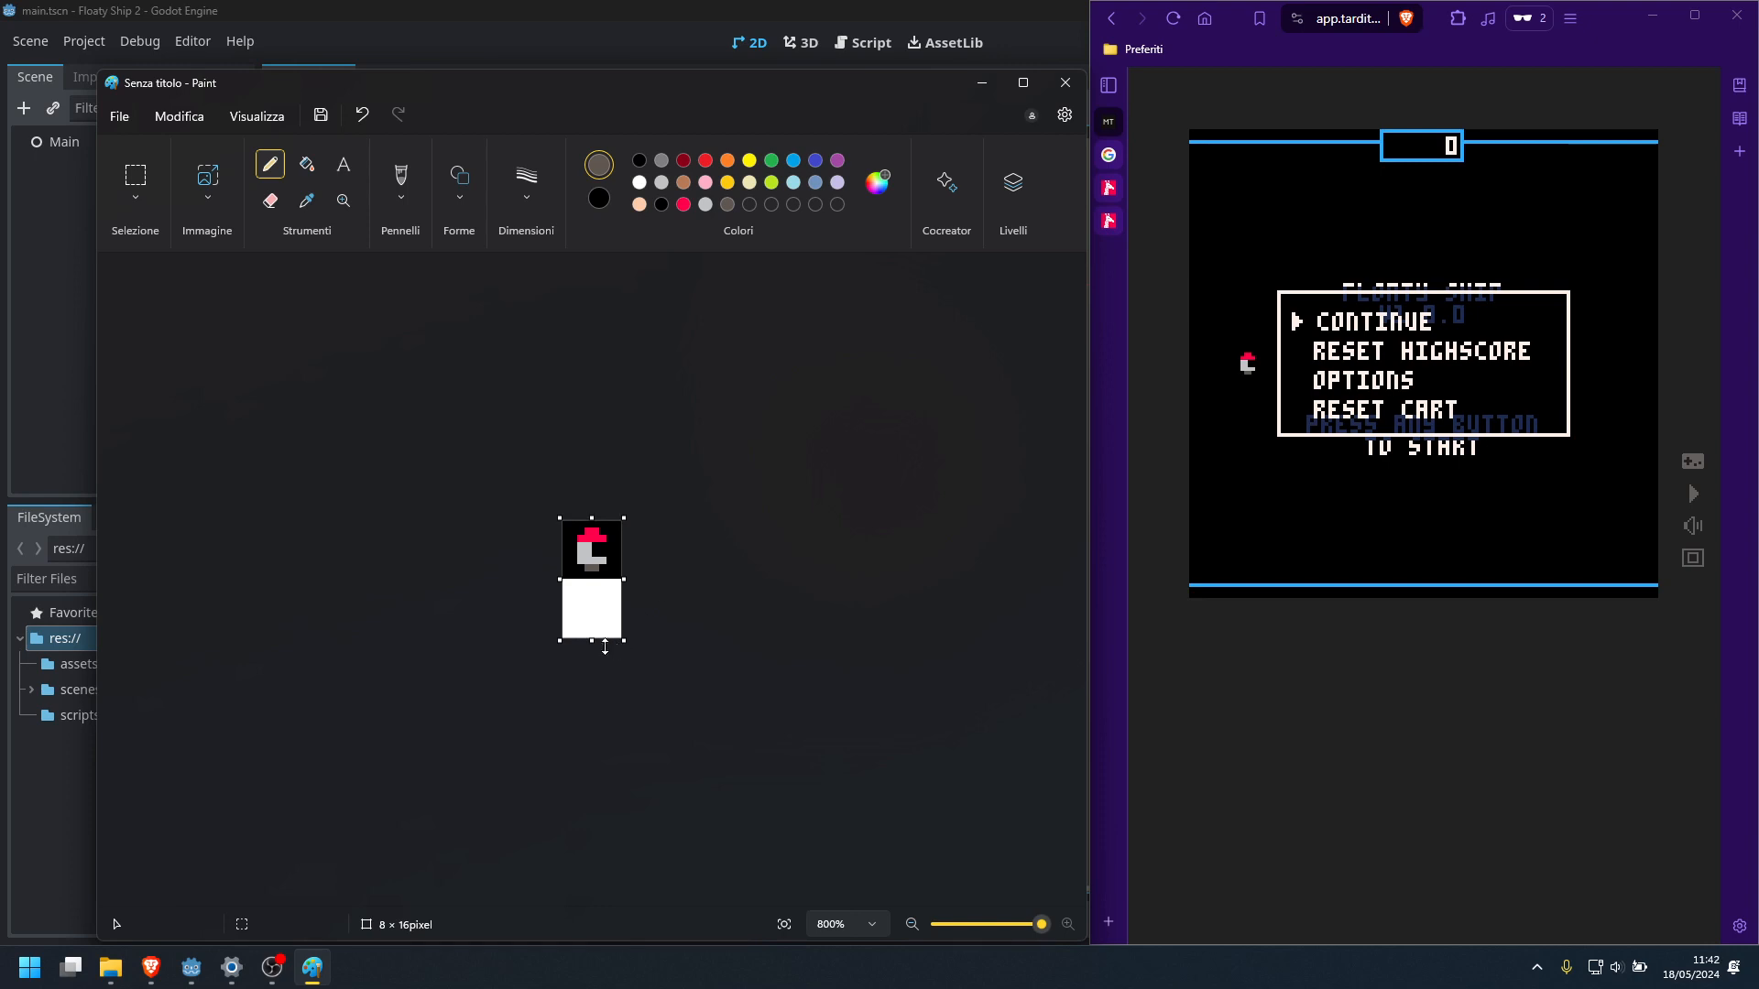
pyautogui.moveTo(591, 640)
pyautogui.mouseDown()
pyautogui.moveTo(598, 577)
pyautogui.moveTo(594, 620)
pyautogui.mouseUp()
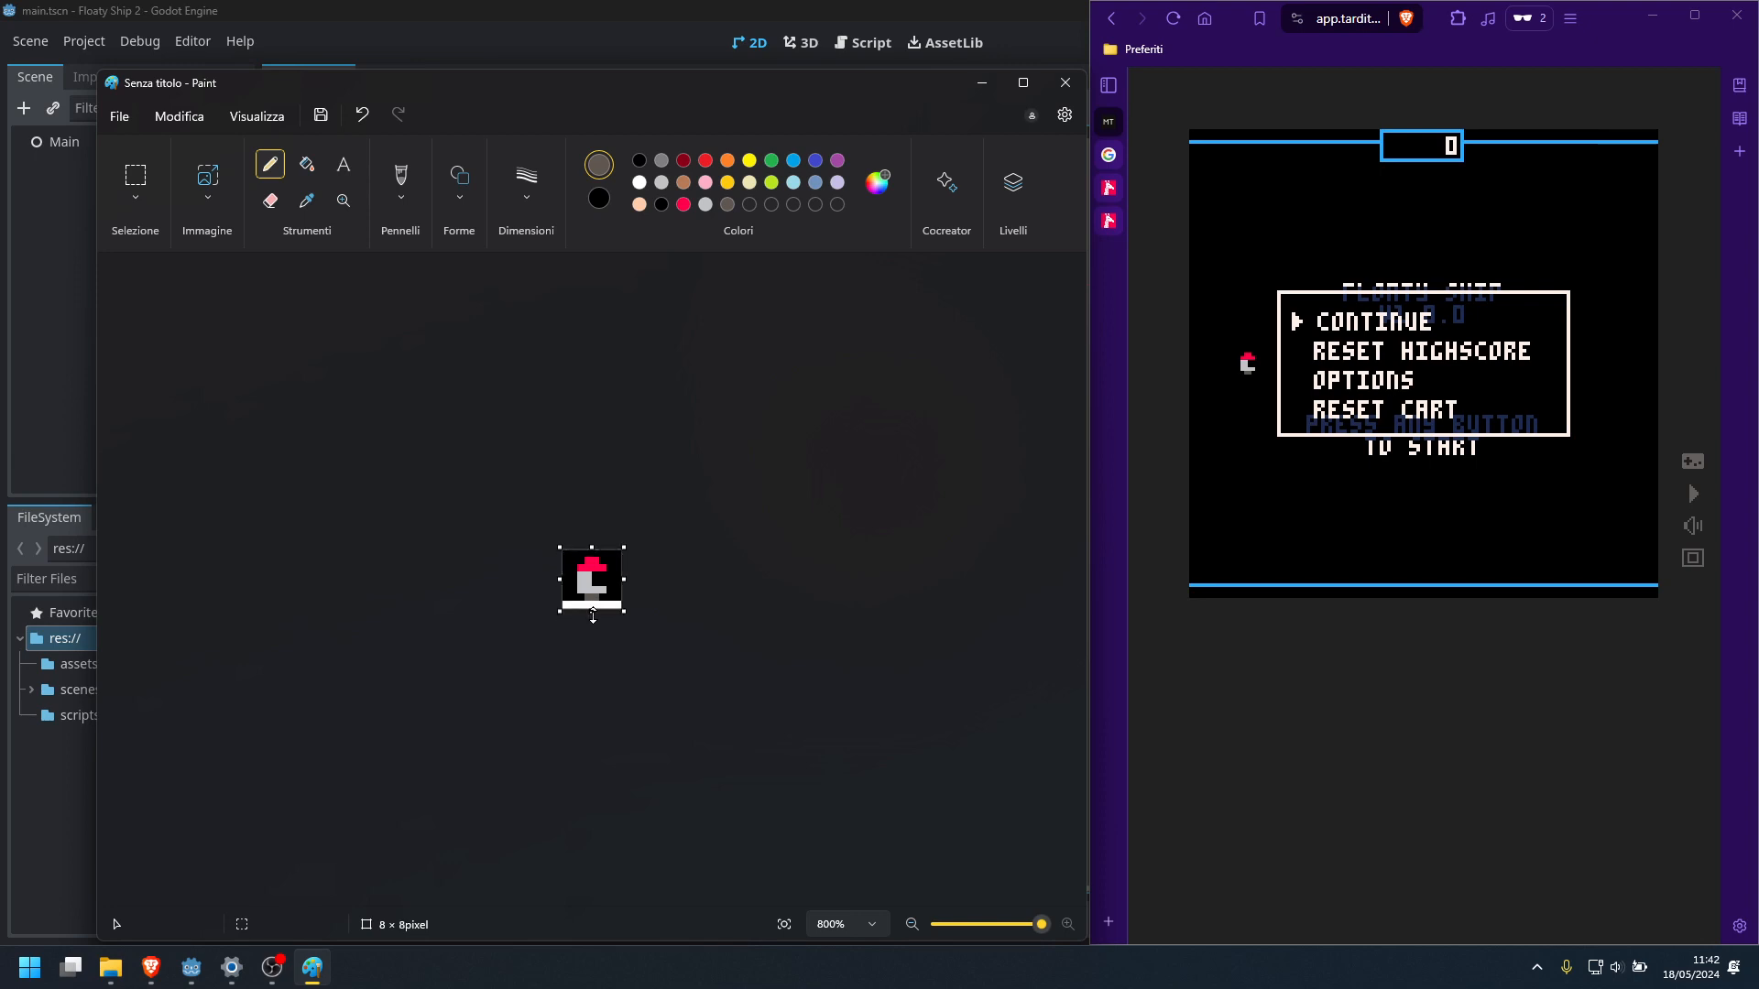
pyautogui.moveTo(570, 607); pyautogui.dragTo(597, 606, button='right')
pyautogui.moveTo(624, 611); pyautogui.dragTo(594, 614)
pyautogui.moveTo(580, 607); pyautogui.dragTo(617, 607, button='right')
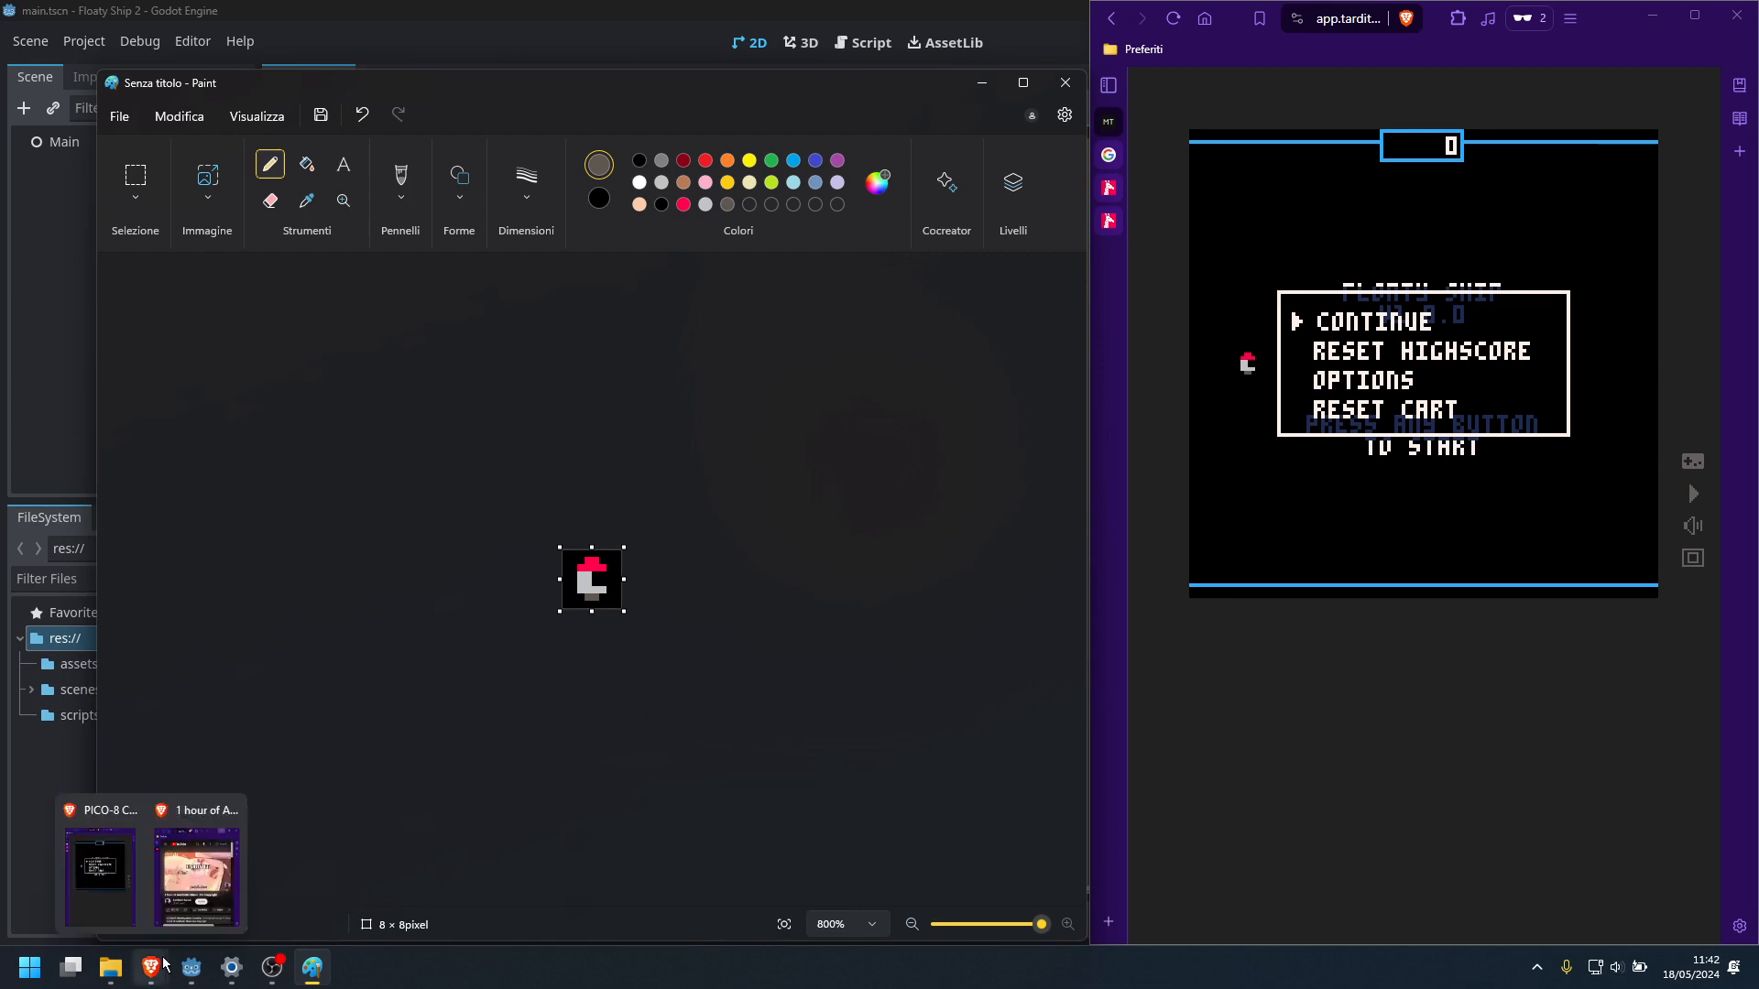
# Switch to the browser and look through the open PICO-8 palette pages, including the colour chart image
pyautogui.moveTo(180, 881)
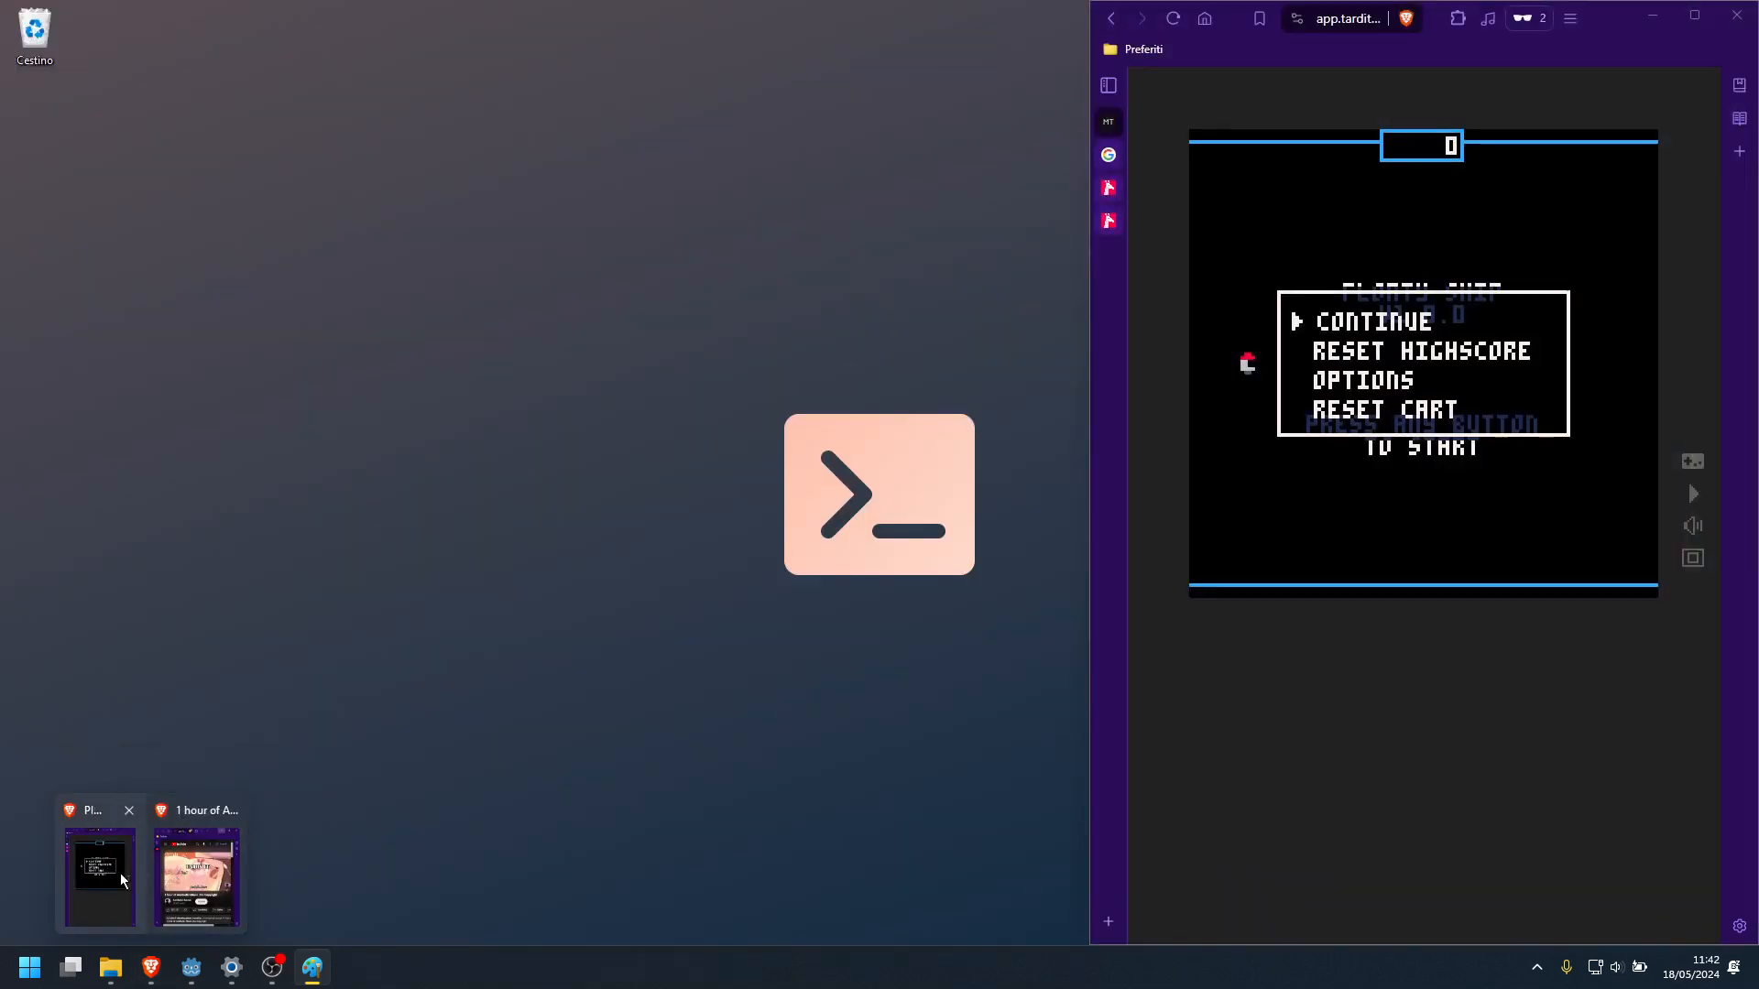
pyautogui.click(120, 872)
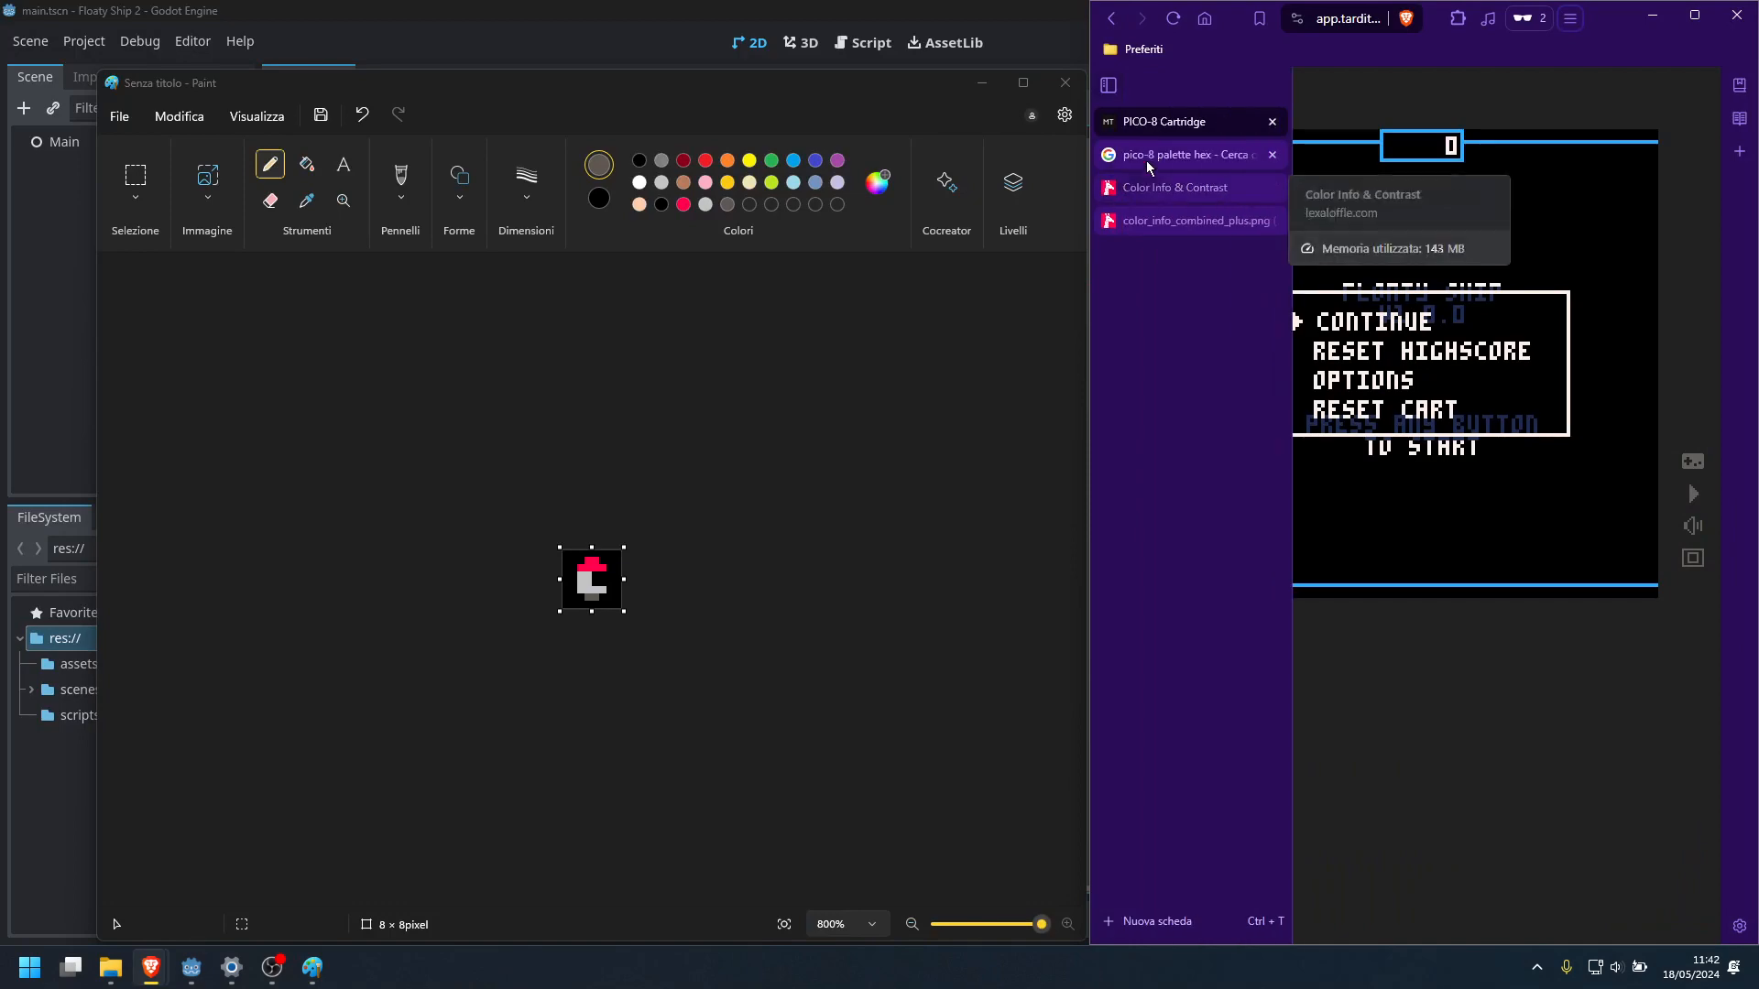
pyautogui.click(1146, 156)
pyautogui.click(1172, 187)
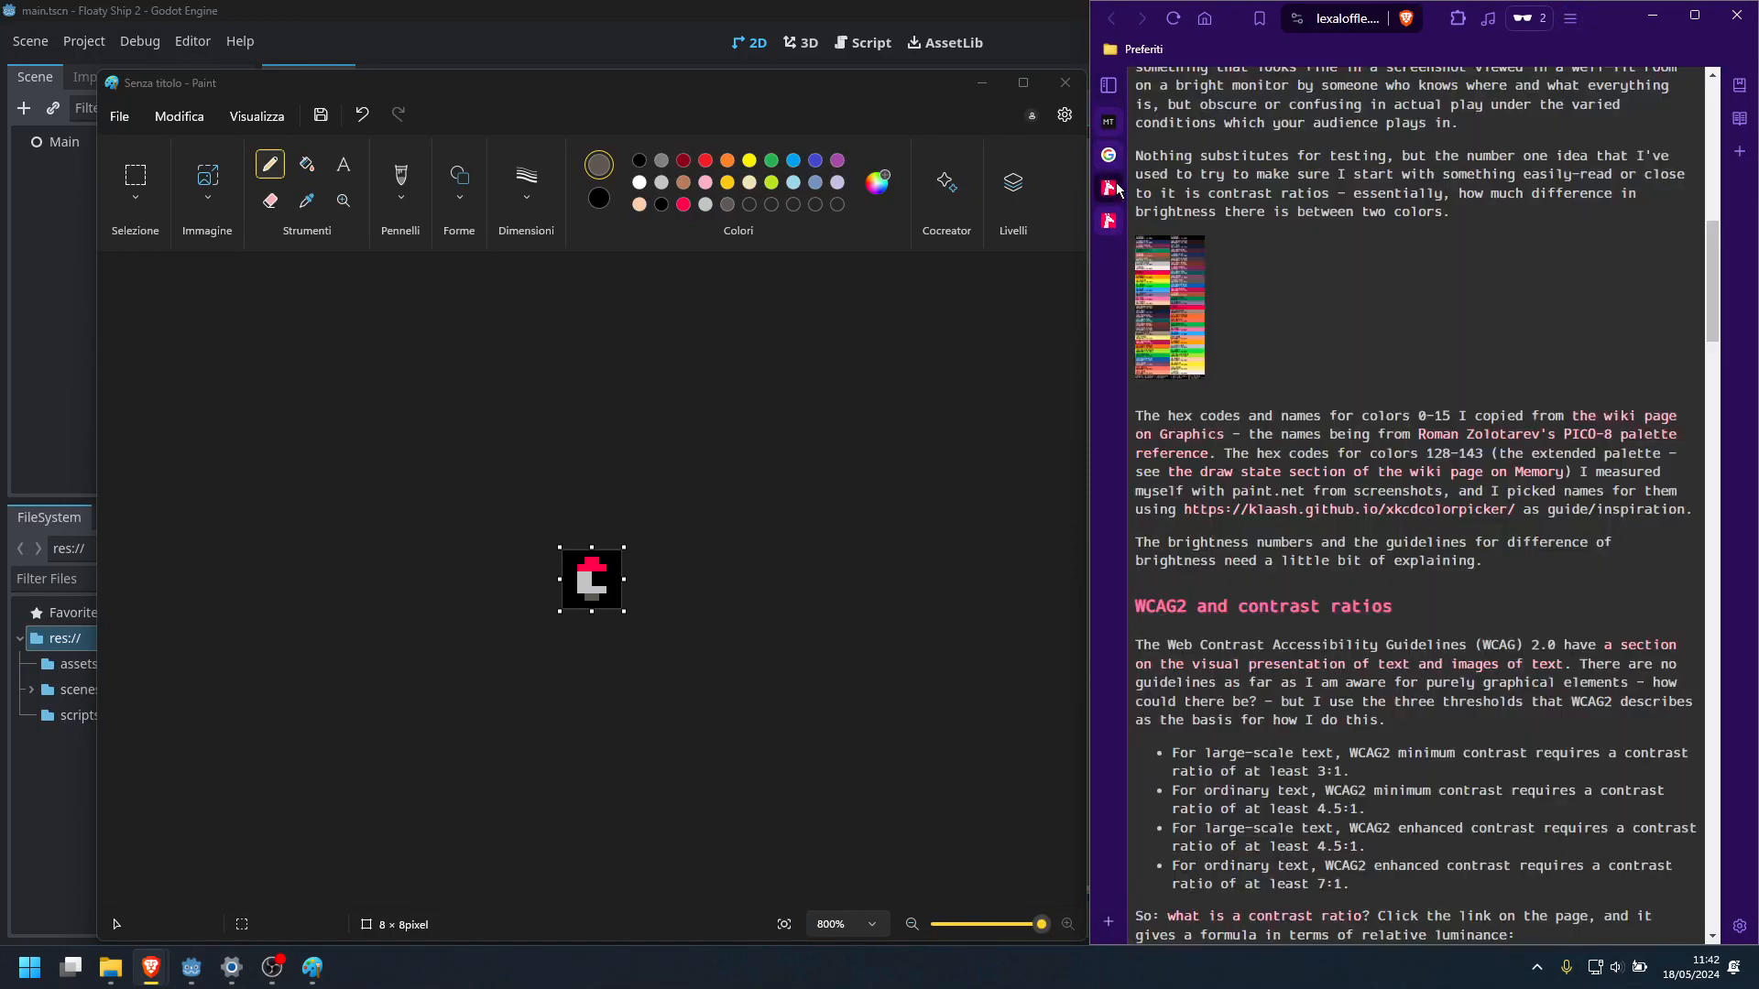
pyautogui.click(1159, 220)
pyautogui.moveTo(152, 966)
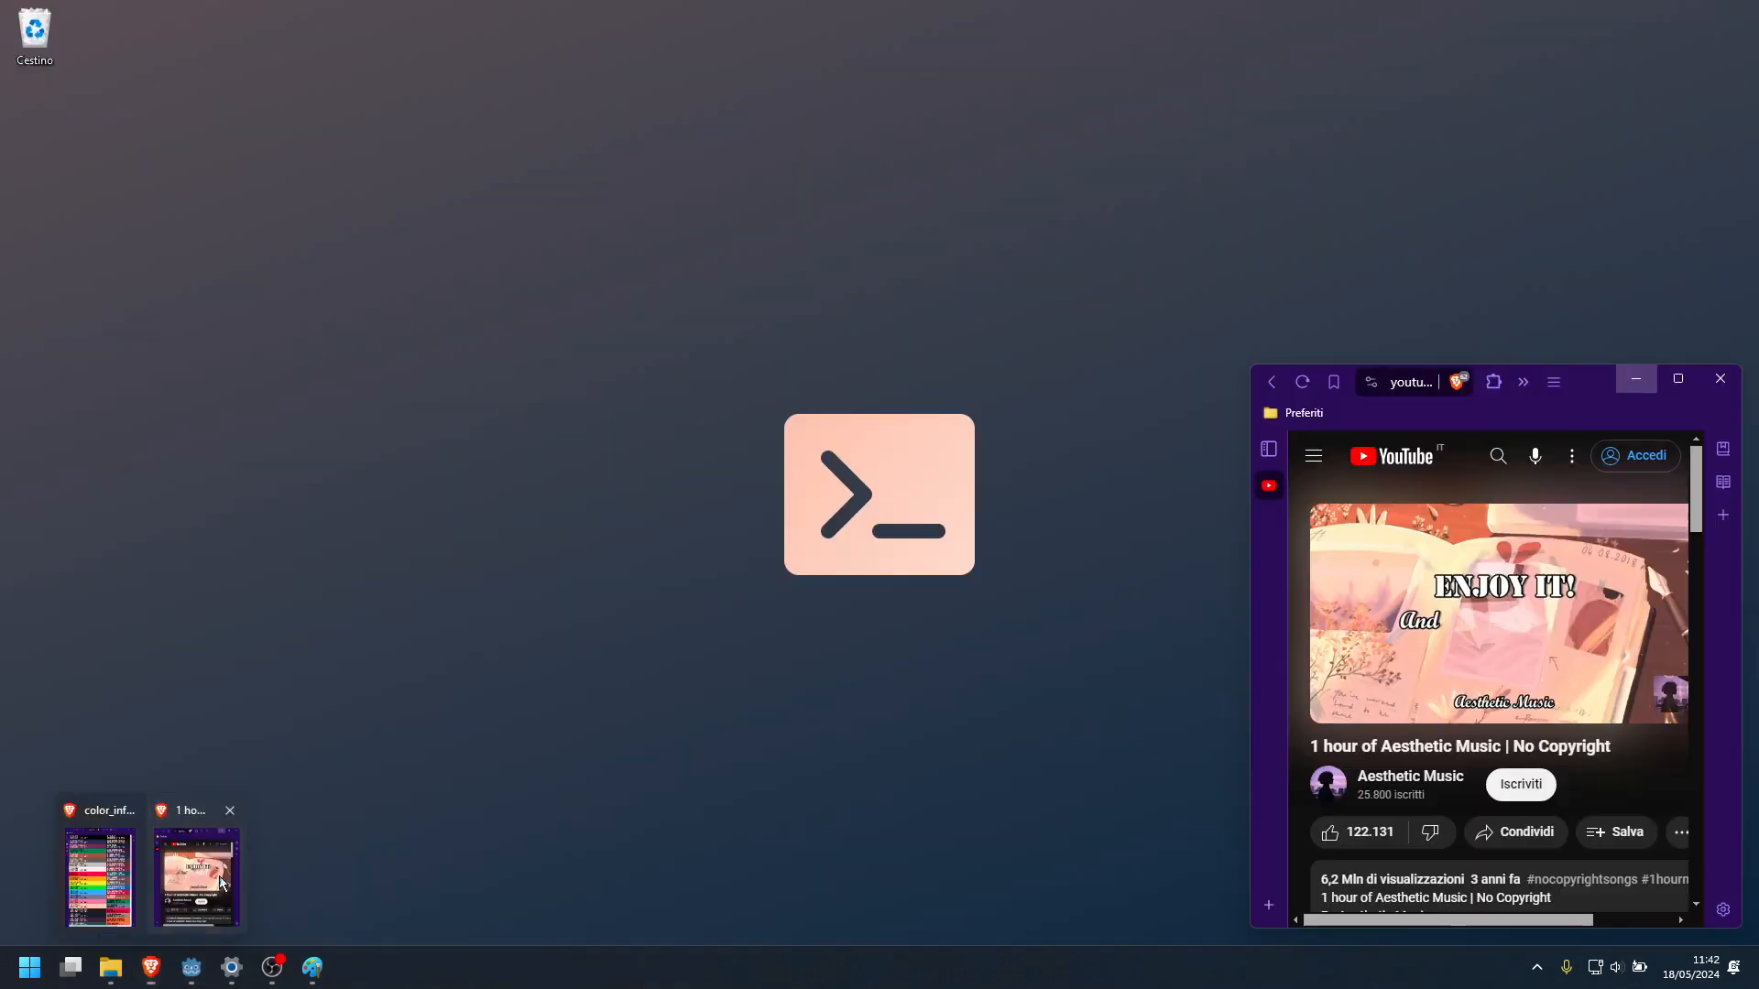
pyautogui.click(192, 870)
pyautogui.click(1636, 378)
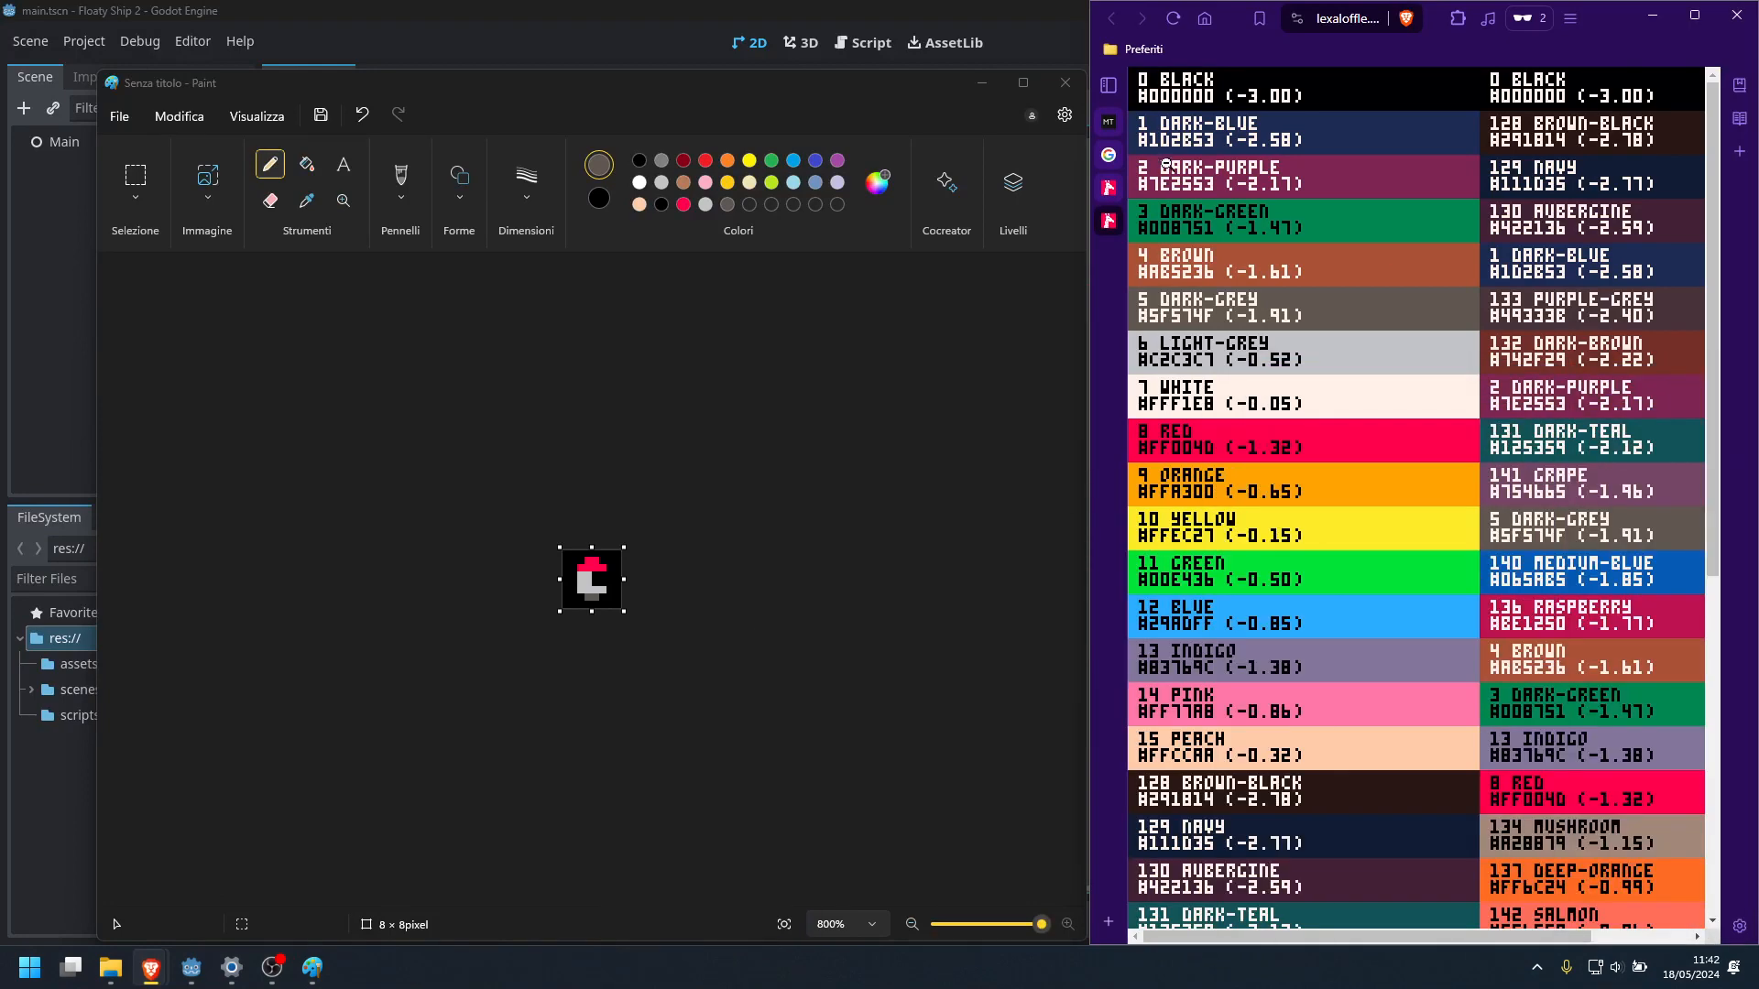
# Search Google Images for "spaceship sprite 8 bit" and open the preview of the red-and-white rocket
pyautogui.click(1110, 156)
pyautogui.write('s')
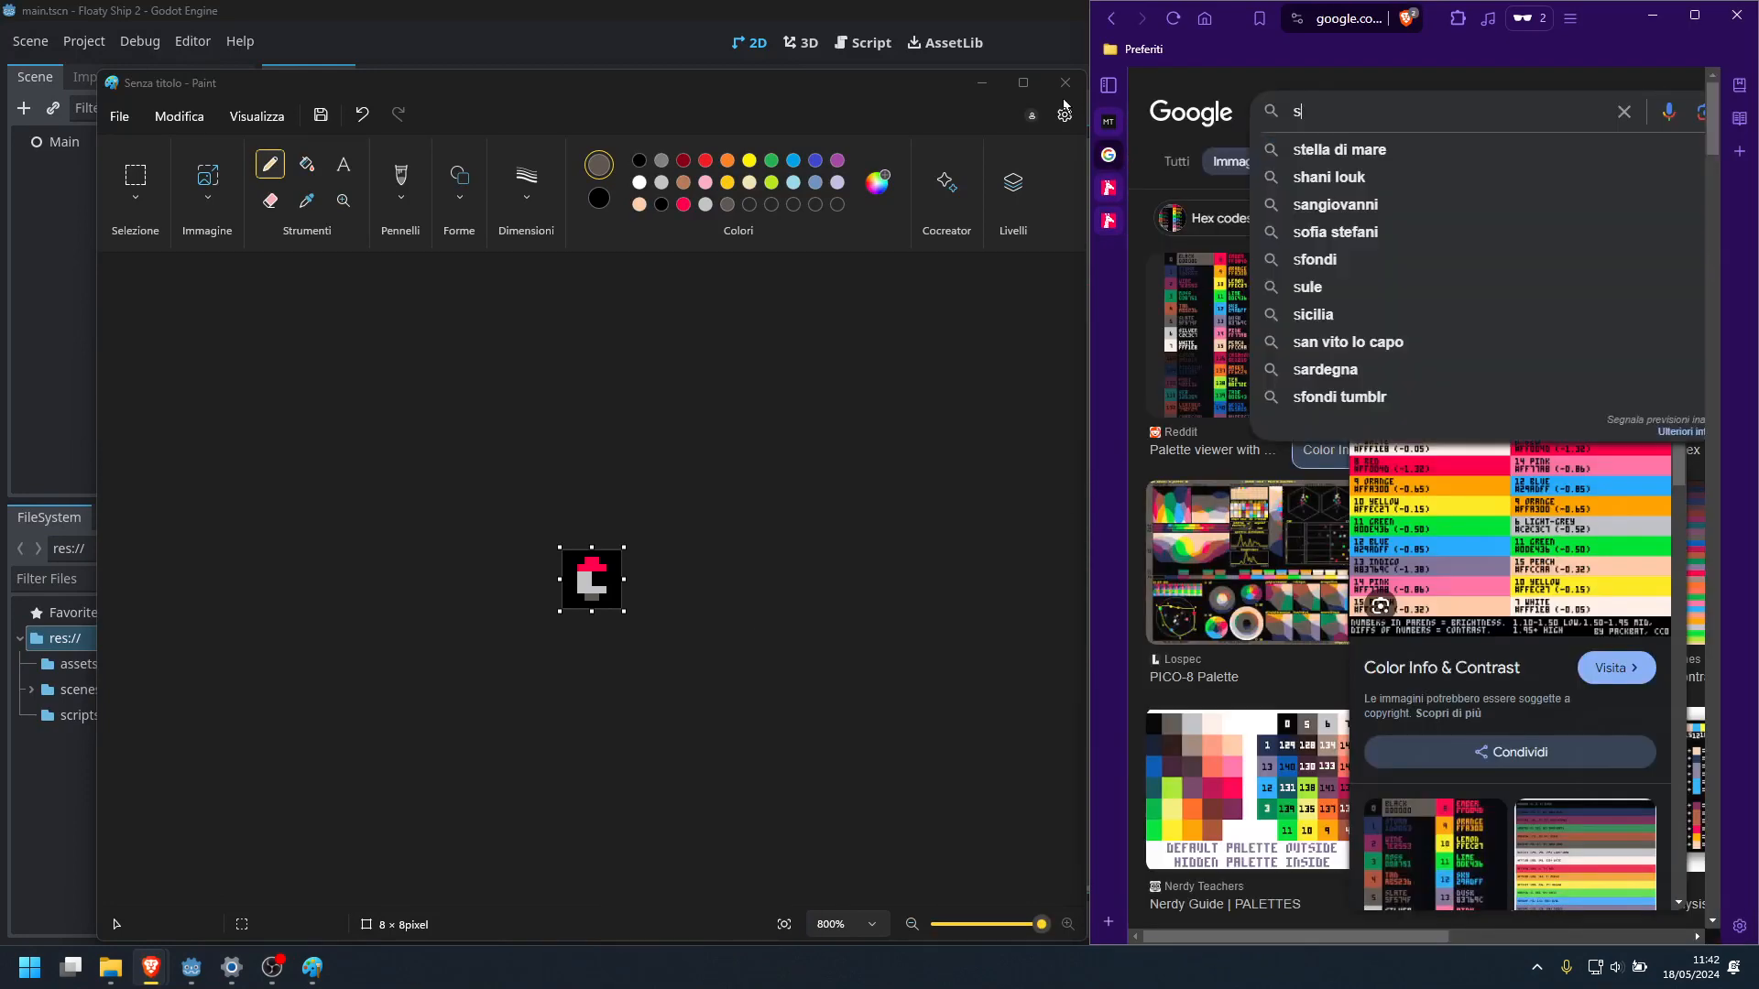
pyautogui.write('paceship sprite 8 bit')
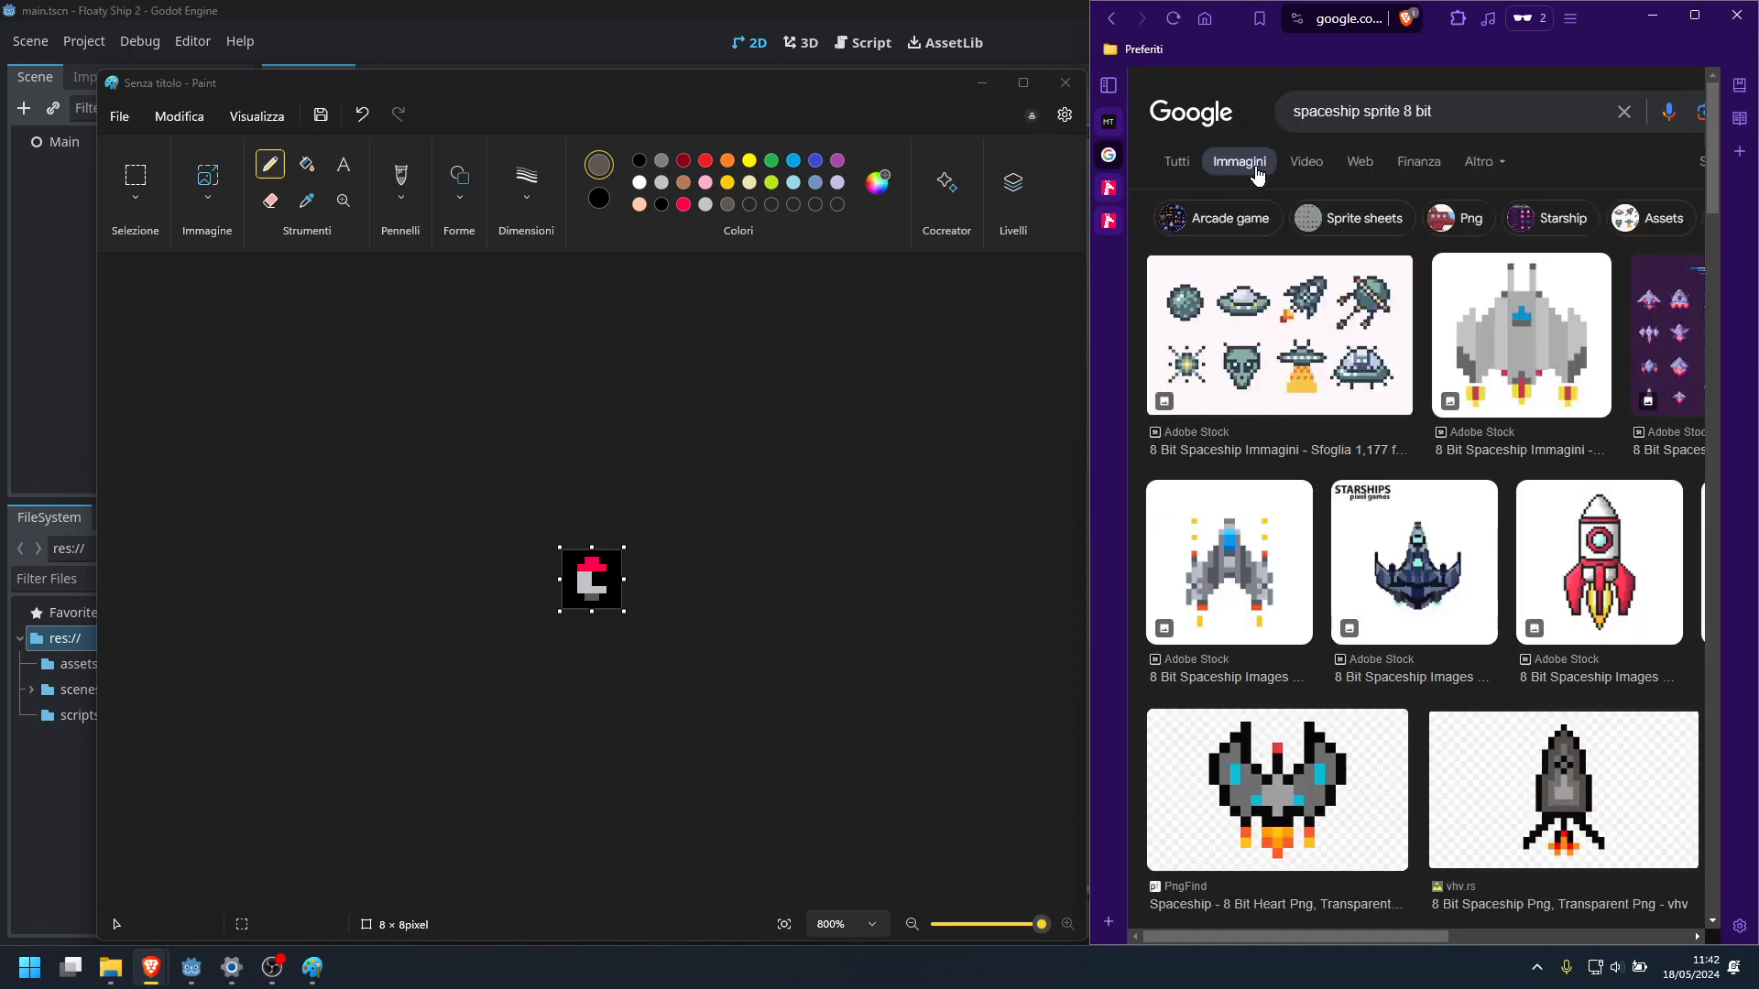
pyautogui.click(1583, 547)
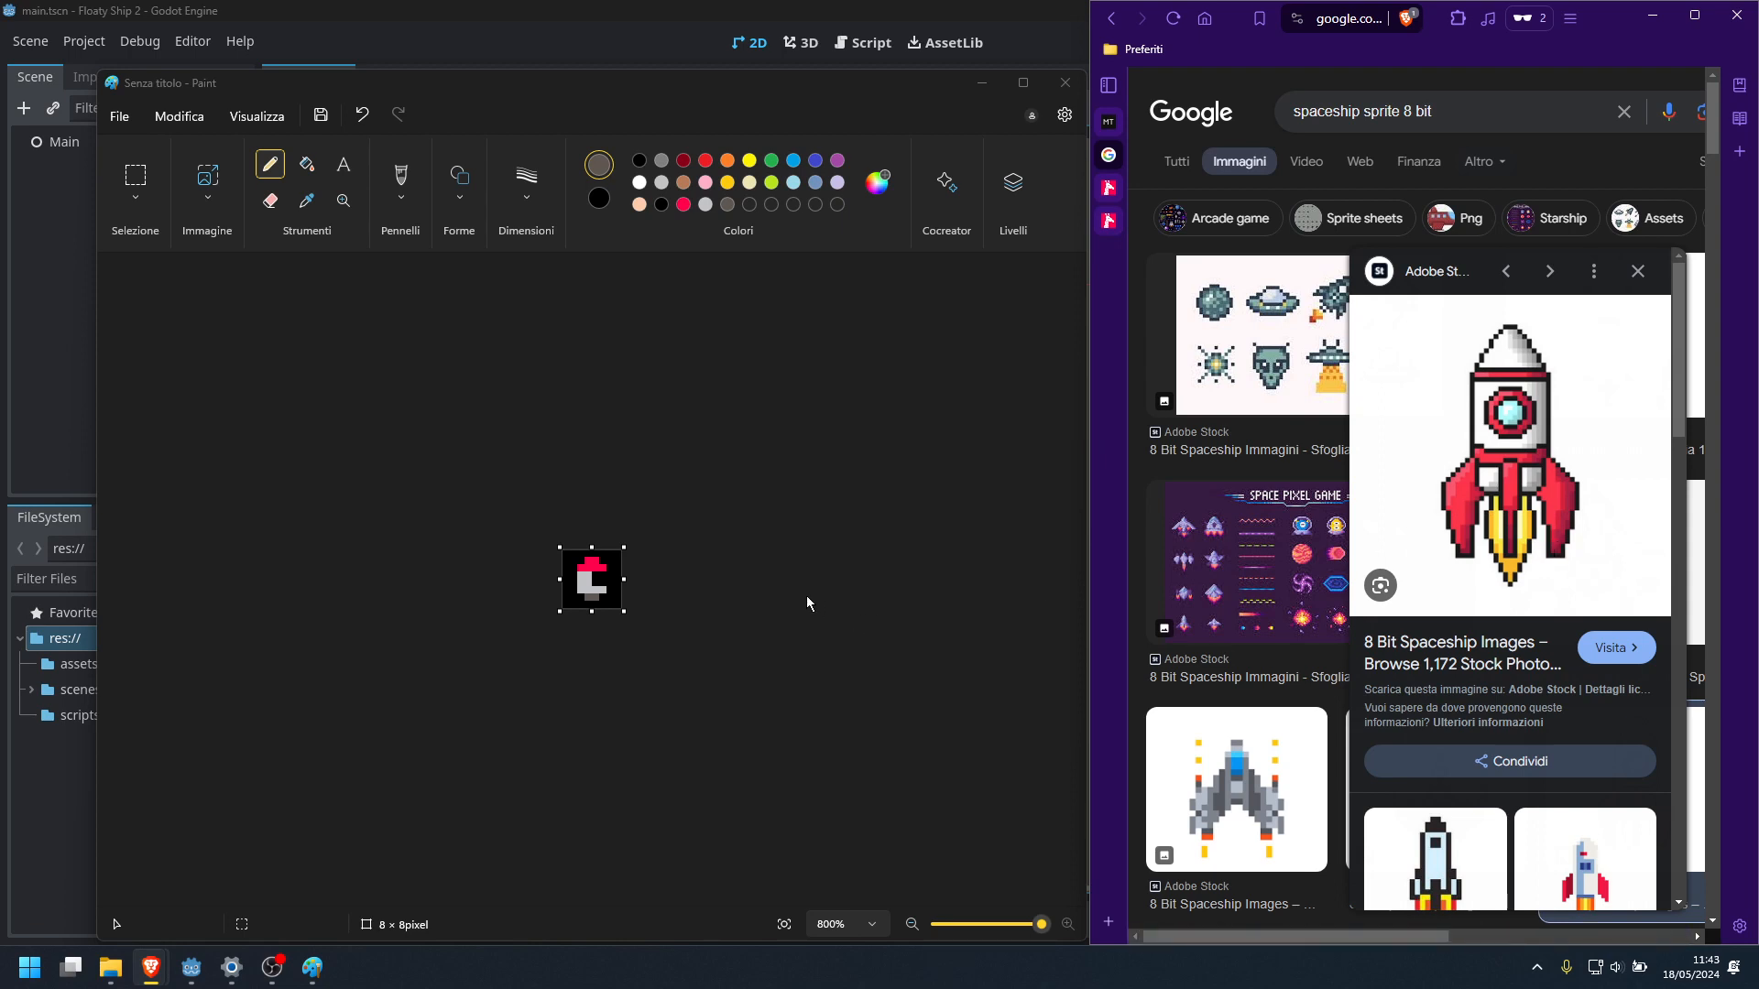
# Switch to Paint, widen the canvas to 16 × 8 pixels and fill the added right half with black
pyautogui.moveTo(623, 578); pyautogui.dragTo(685, 579)
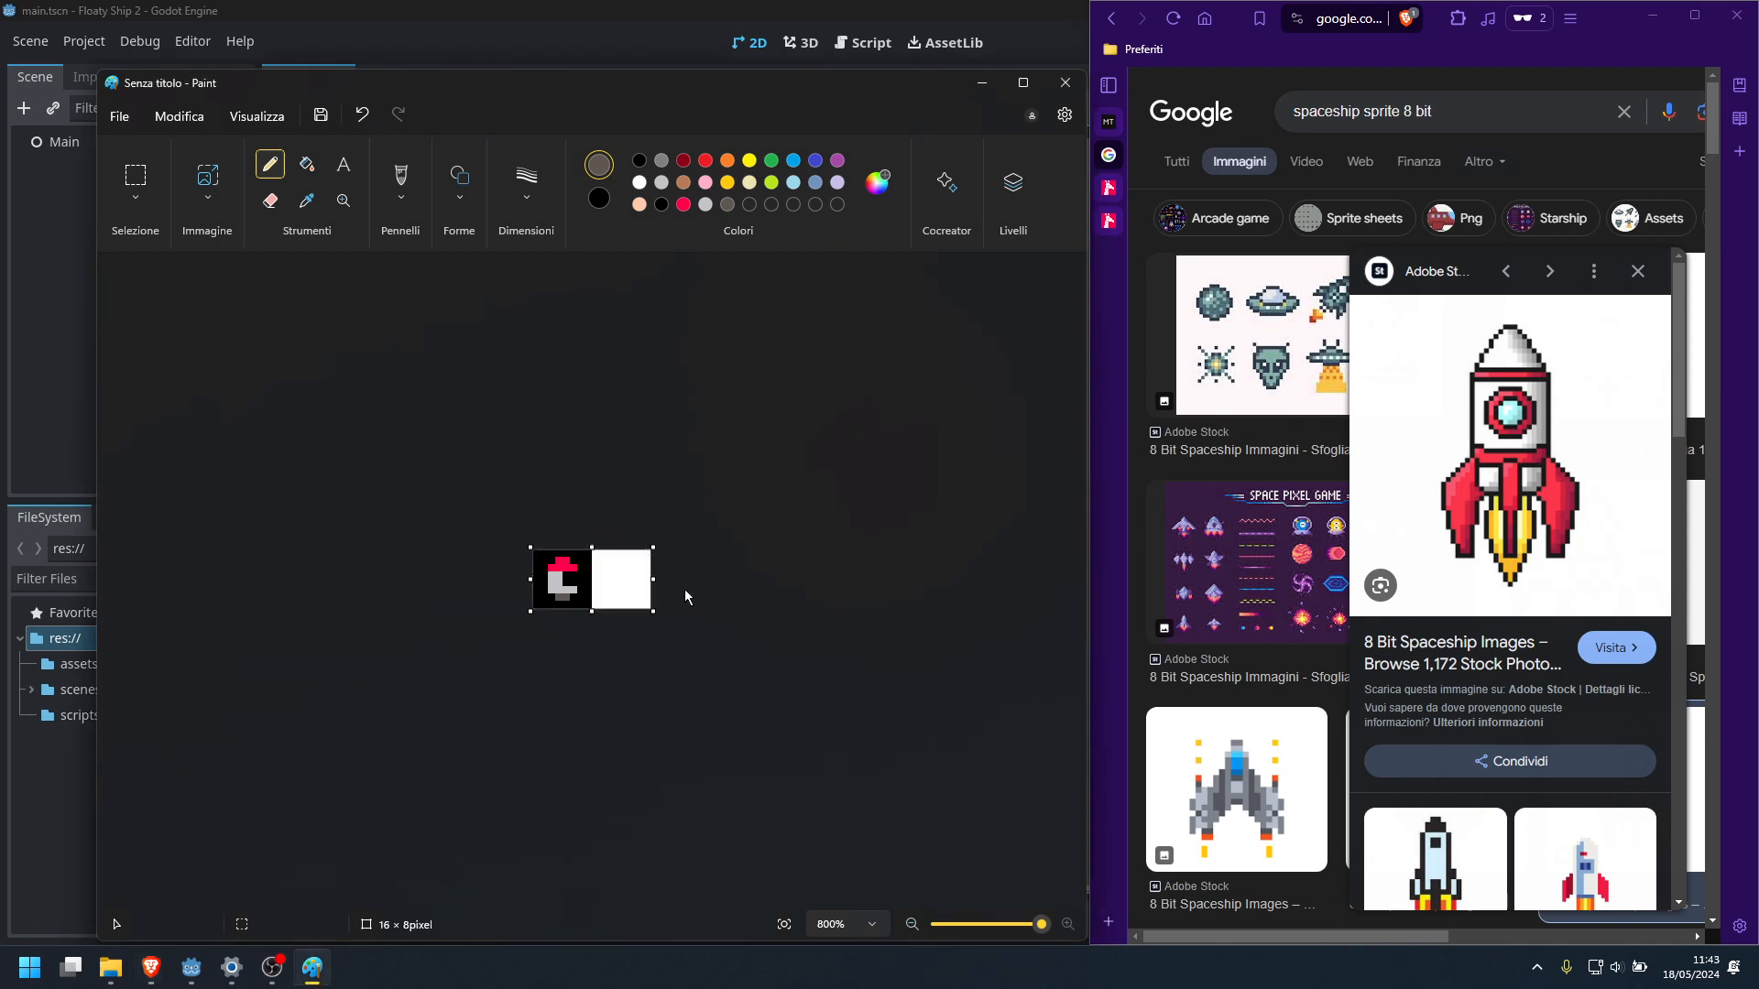
pyautogui.click(306, 164)
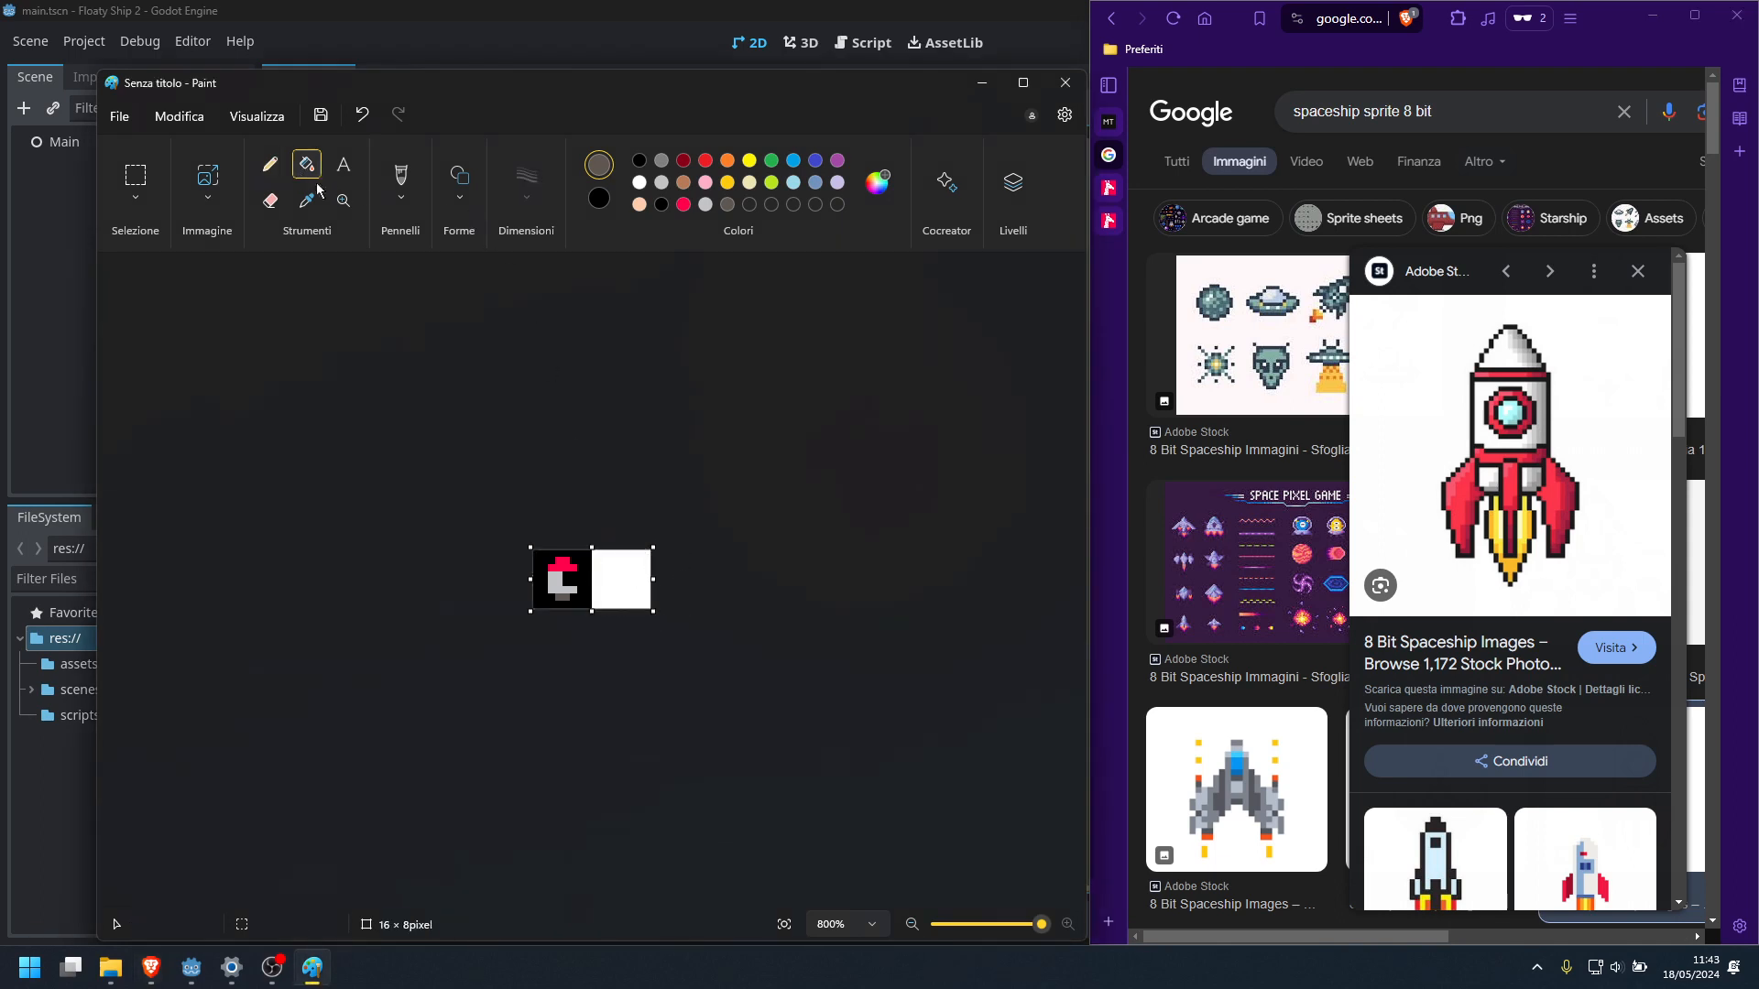
pyautogui.rightClick(632, 572)
# Draw a two-pixel-wide nose tip in custom white #FFF1E8 on the top row of the canvas's right half
pyautogui.click(269, 164)
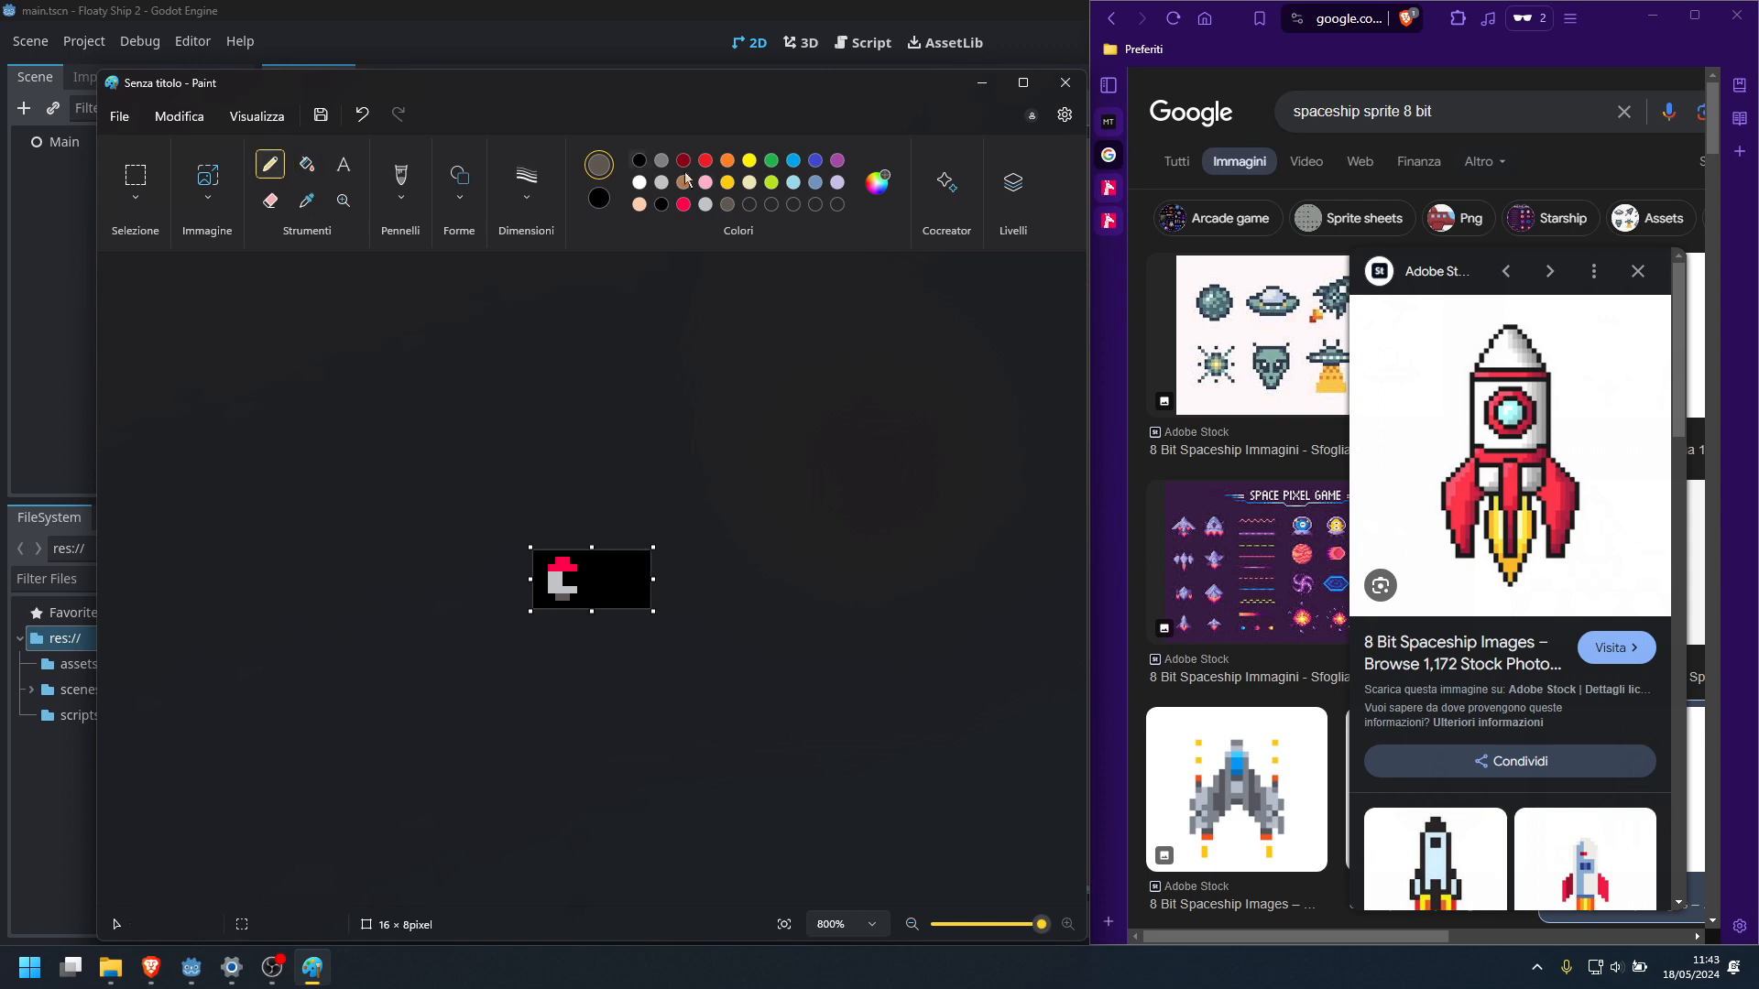
pyautogui.click(878, 183)
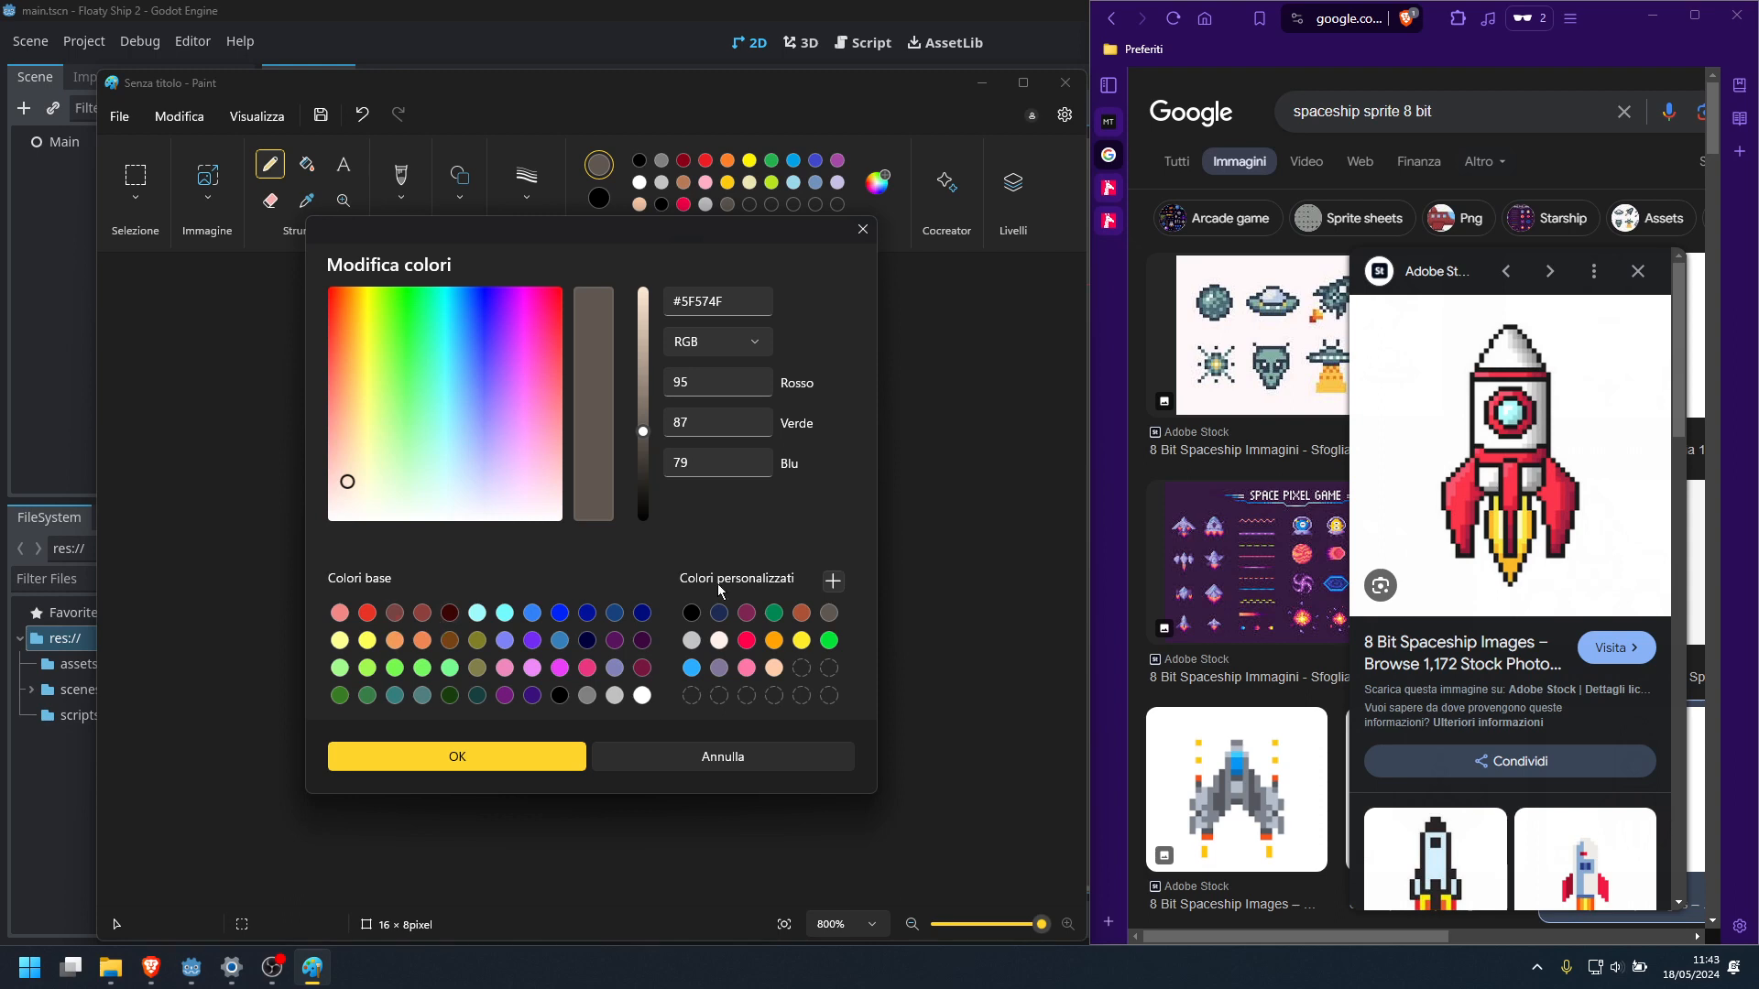
pyautogui.click(719, 641)
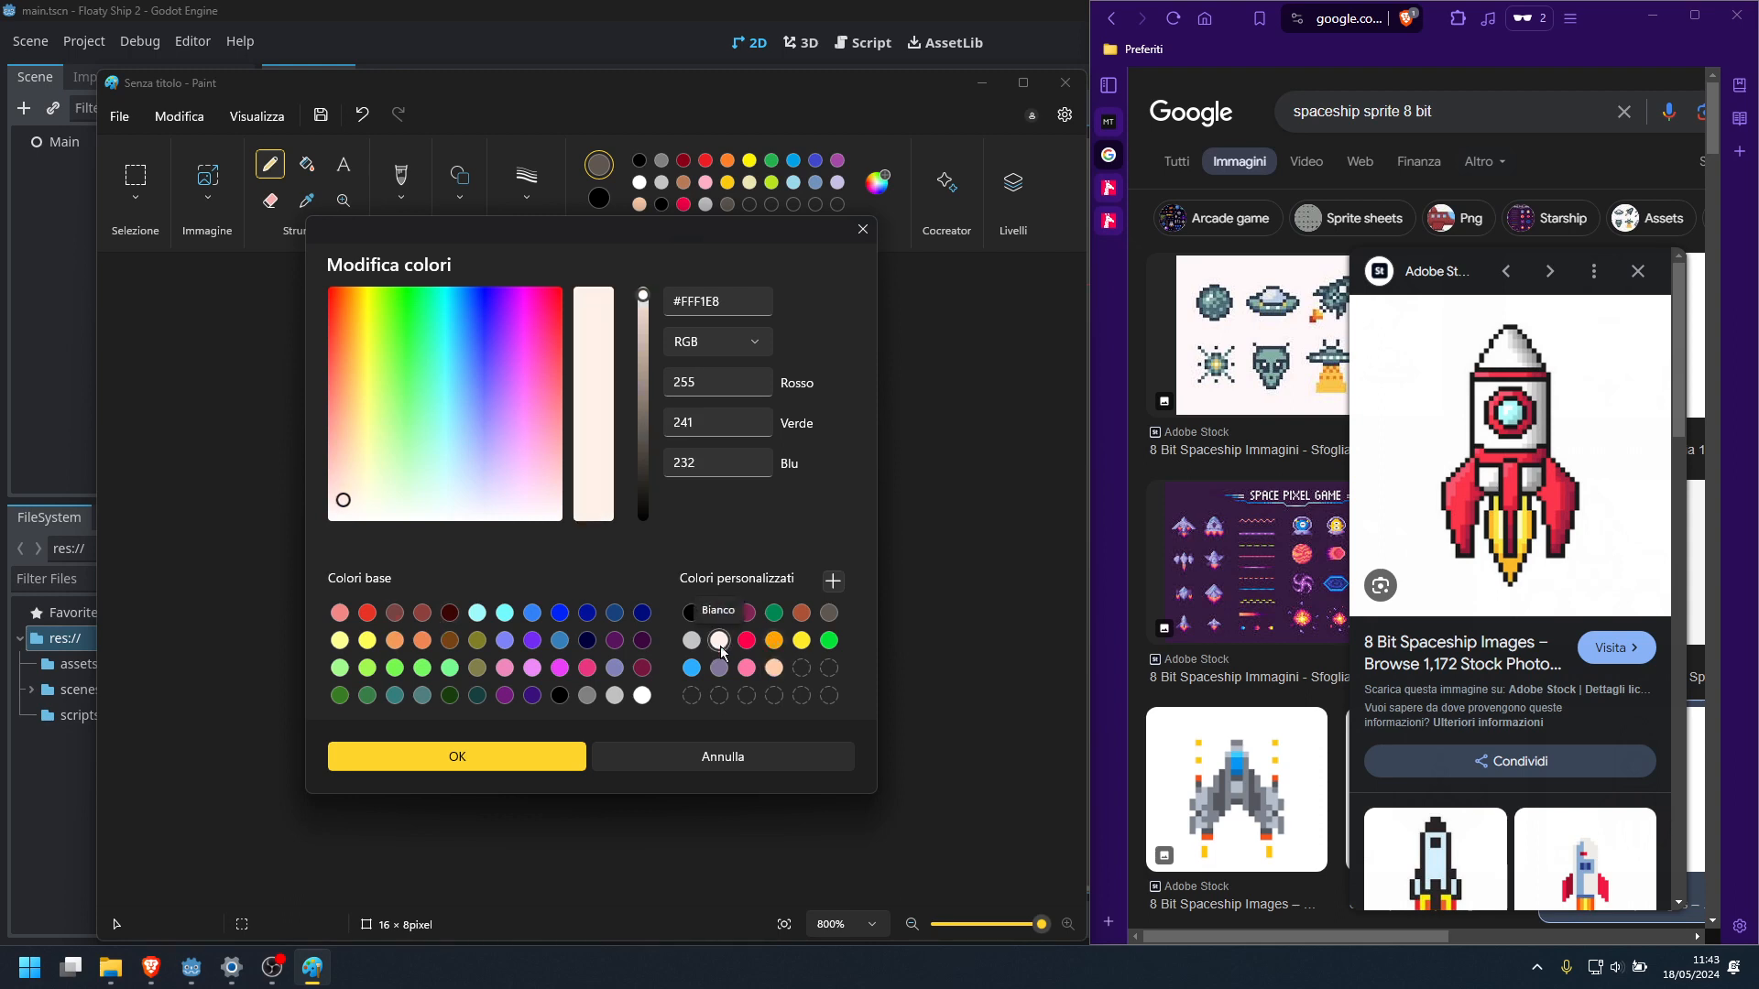
pyautogui.click(560, 766)
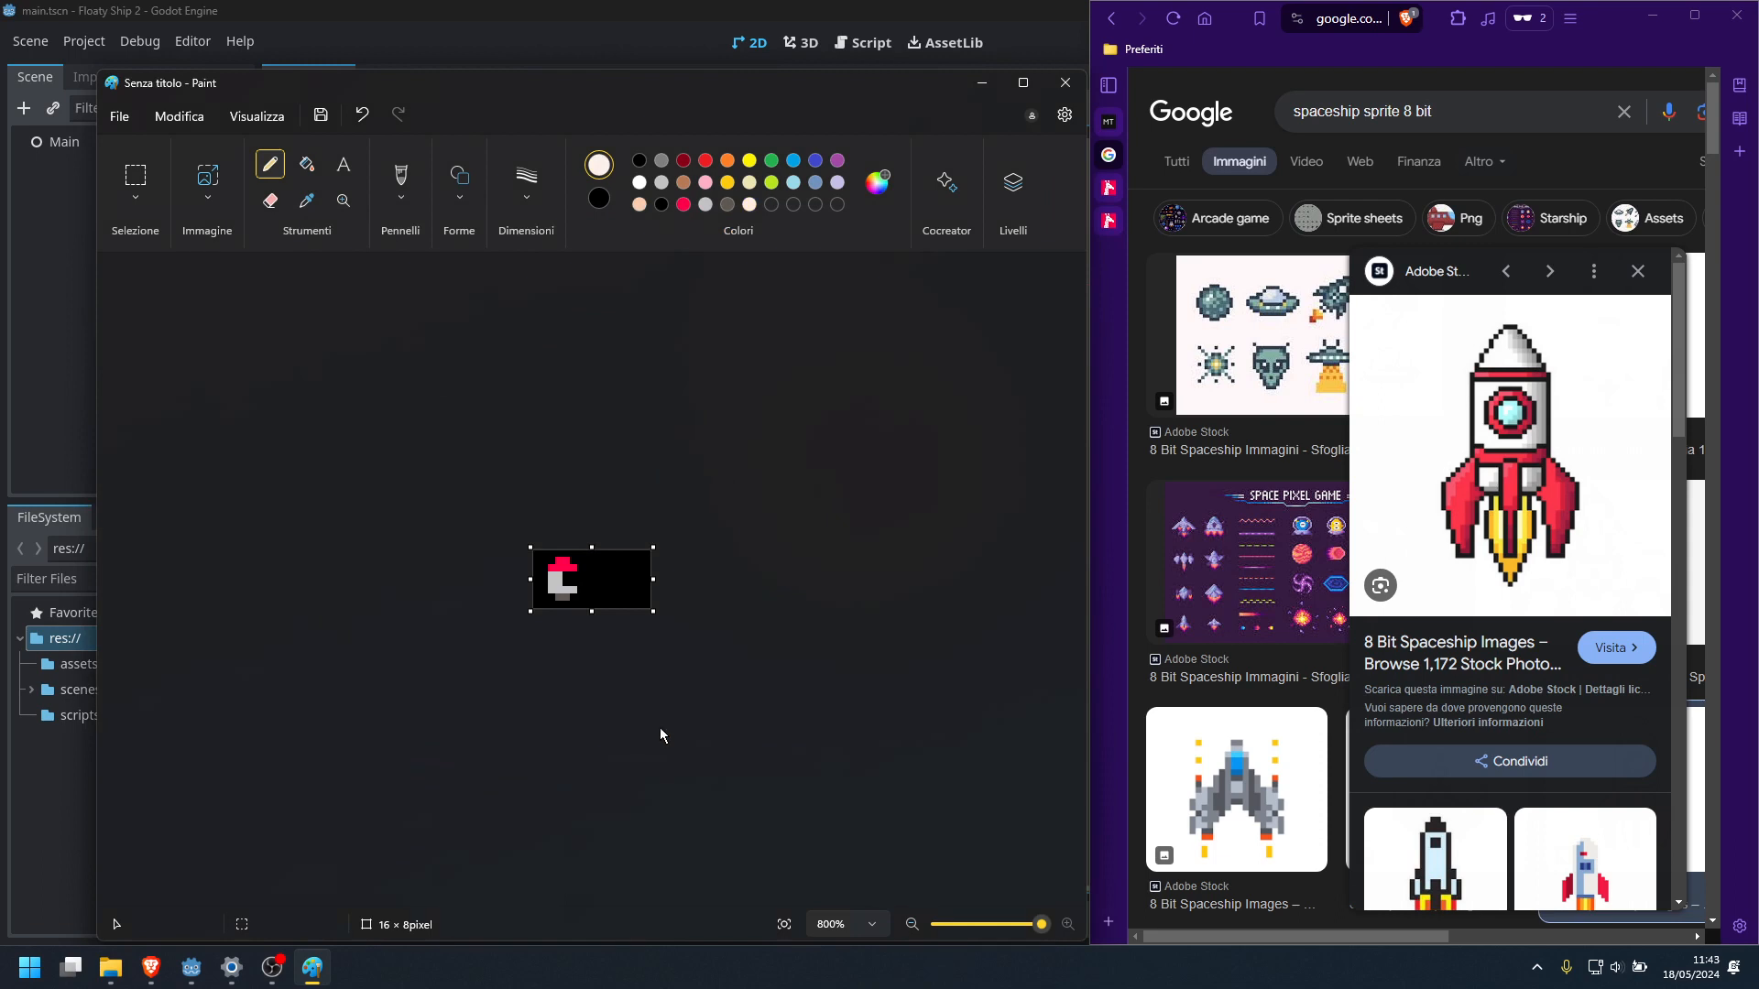
pyautogui.click(619, 554)
pyautogui.click(626, 554)
# Draw a four-pixel row in custom red #FF004D directly beneath the white nose tip
pyautogui.click(876, 182)
pyautogui.click(747, 640)
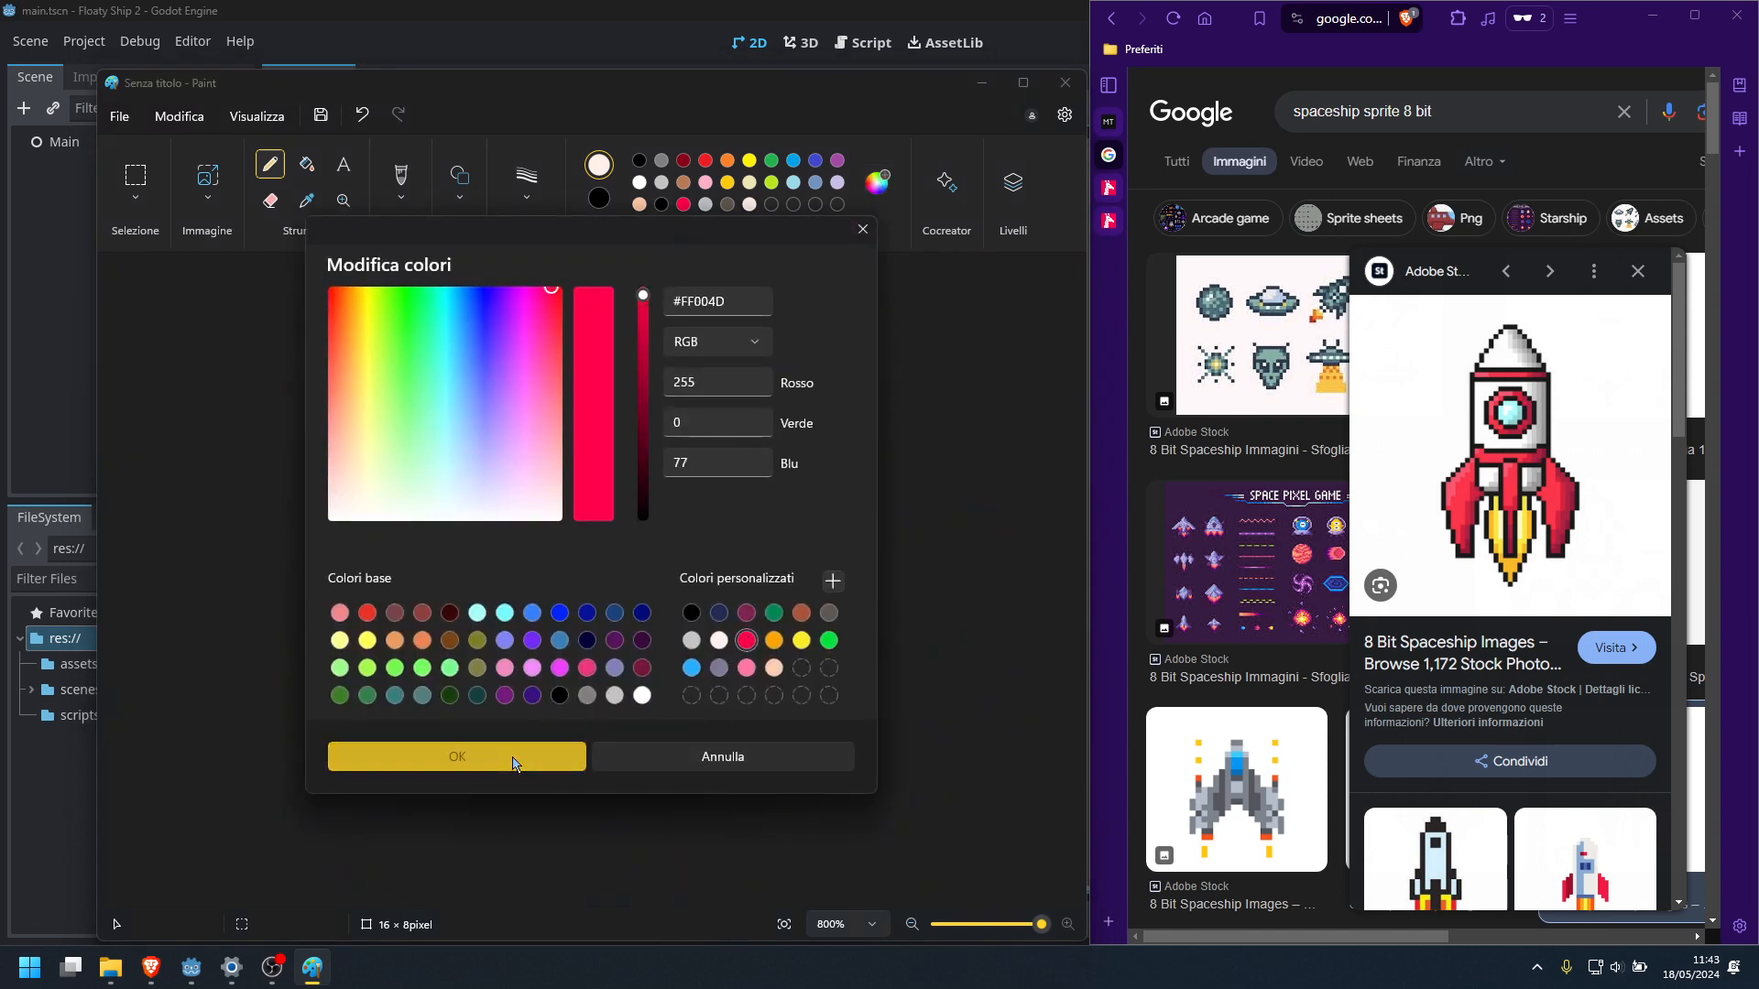
pyautogui.click(457, 757)
pyautogui.click(610, 559)
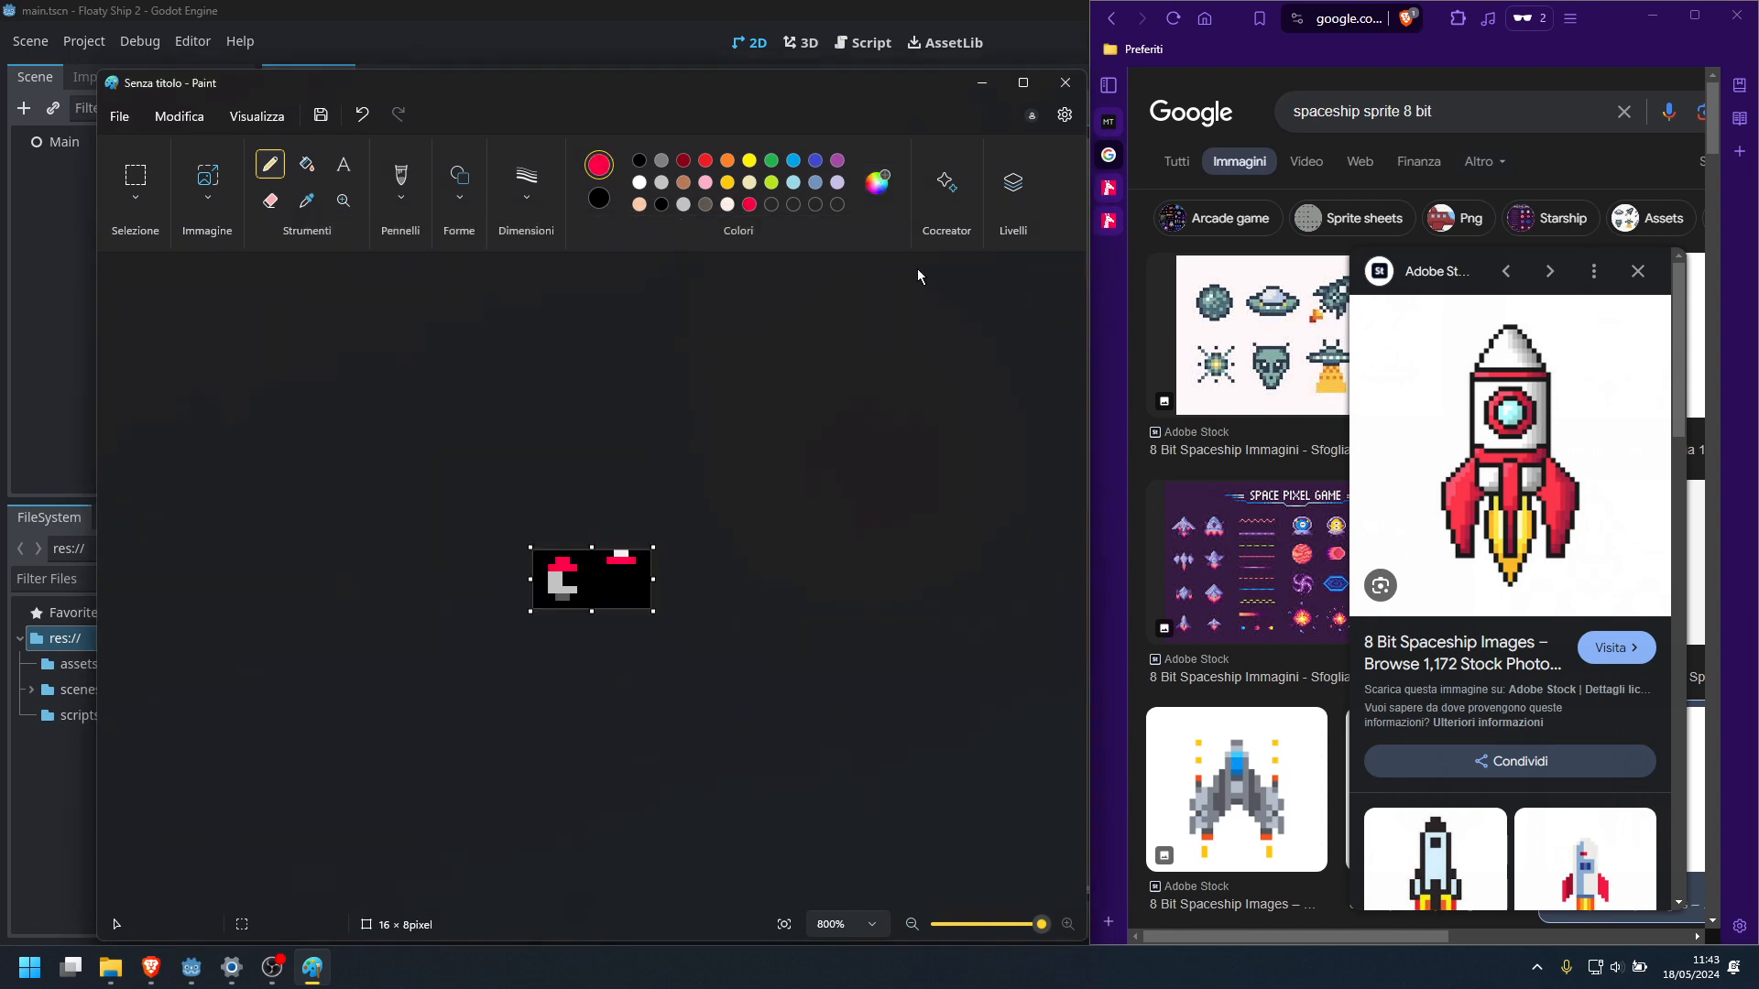
# Draw the new rocket's body below the red row in custom white #FFF1E8, four pixels wide and three high
pyautogui.click(877, 183)
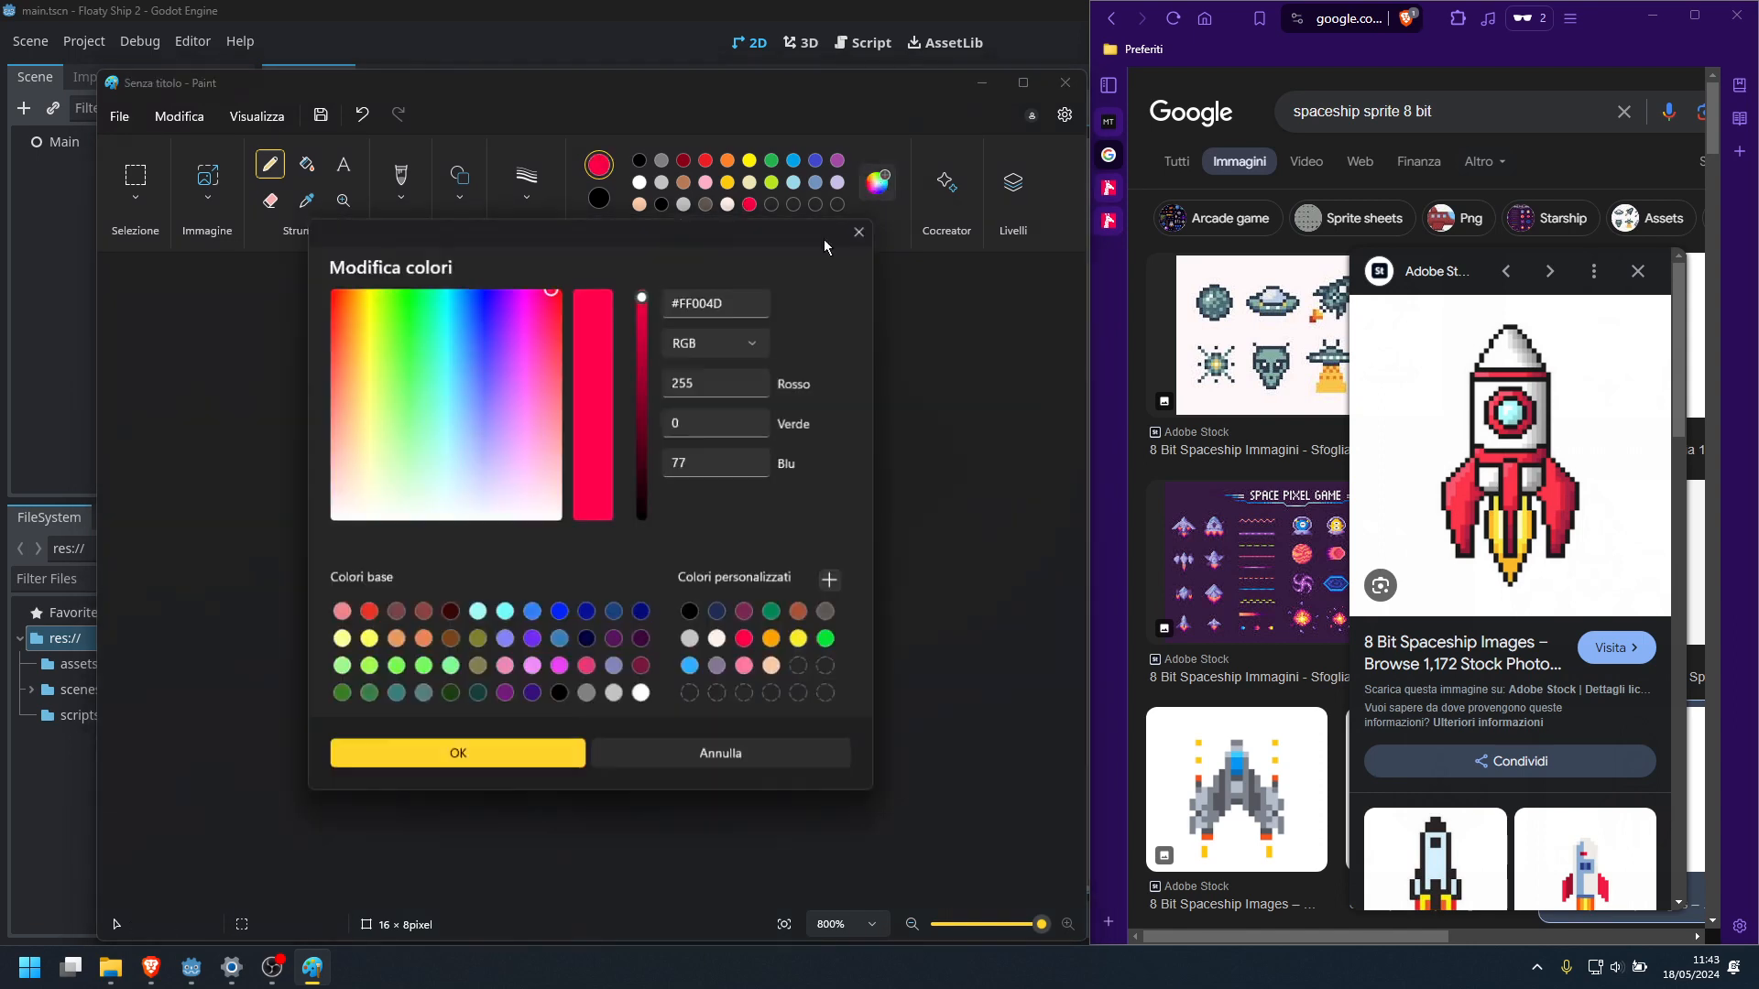
pyautogui.click(720, 639)
pyautogui.click(492, 764)
pyautogui.click(621, 554)
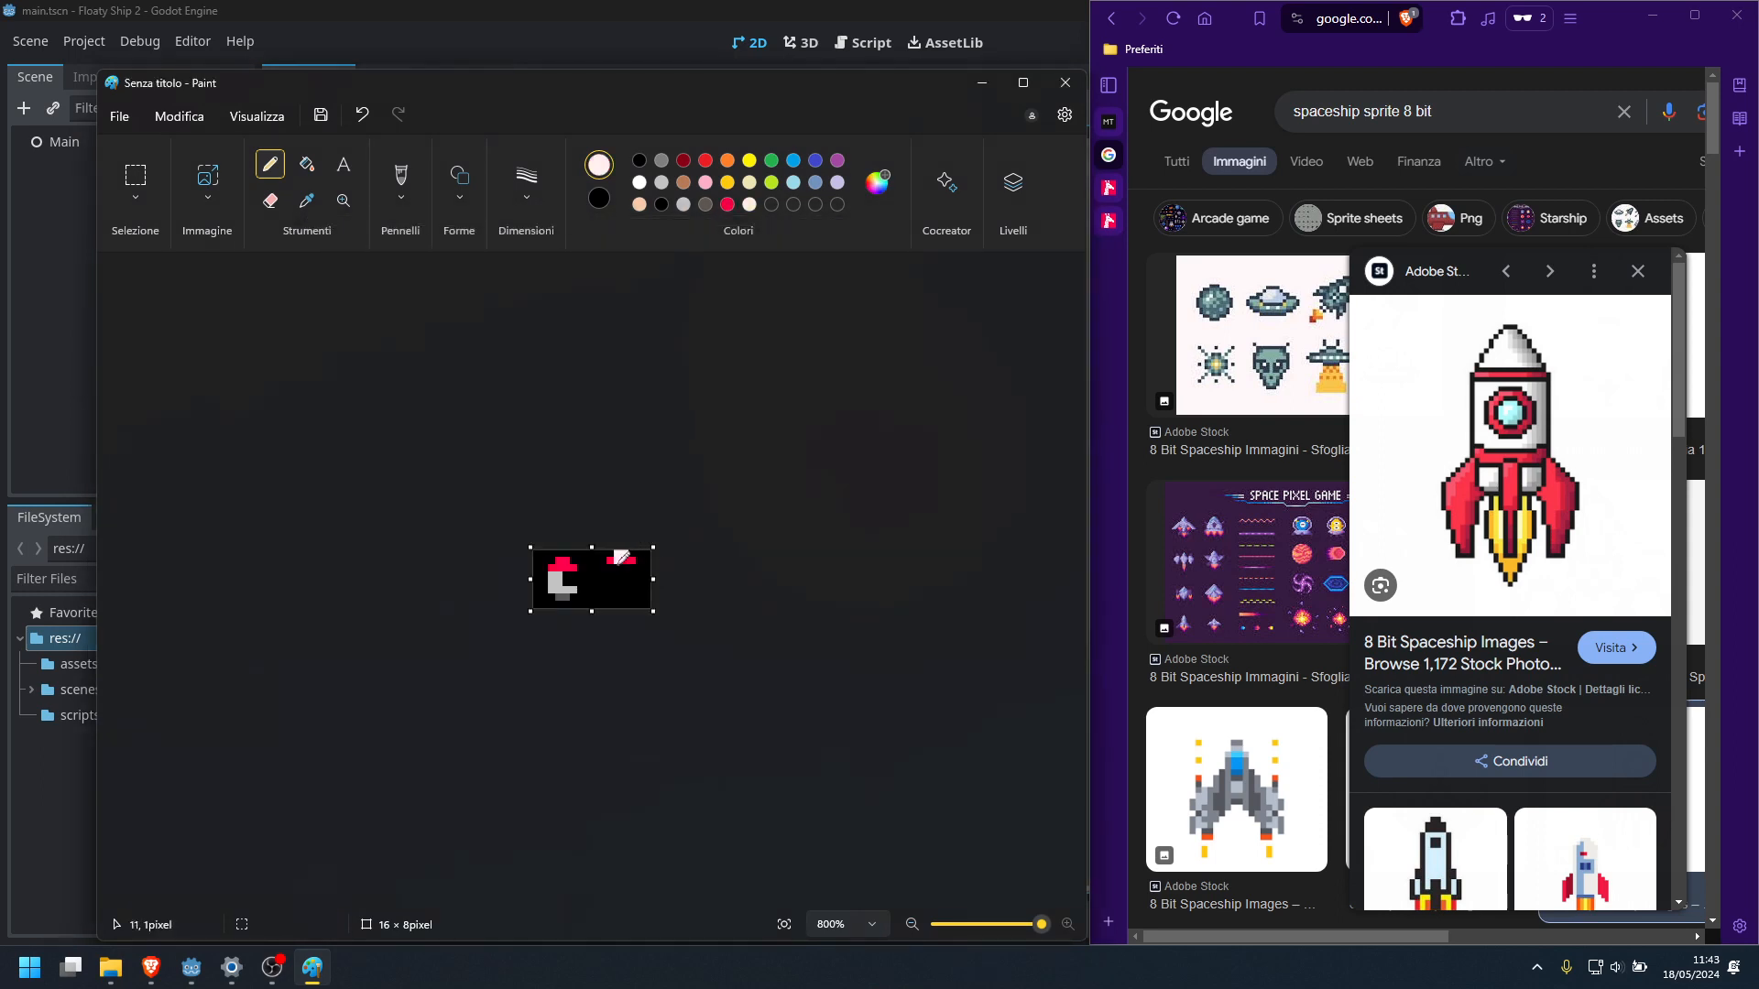
pyautogui.moveTo(609, 567)
pyautogui.mouseDown()
pyautogui.moveTo(609, 581)
pyautogui.moveTo(630, 567)
pyautogui.mouseUp()
# Draw a 2 × 2 pixel window in custom blue #29ADFF at the centre of the white body
pyautogui.click(877, 181)
pyautogui.click(694, 676)
pyautogui.click(527, 753)
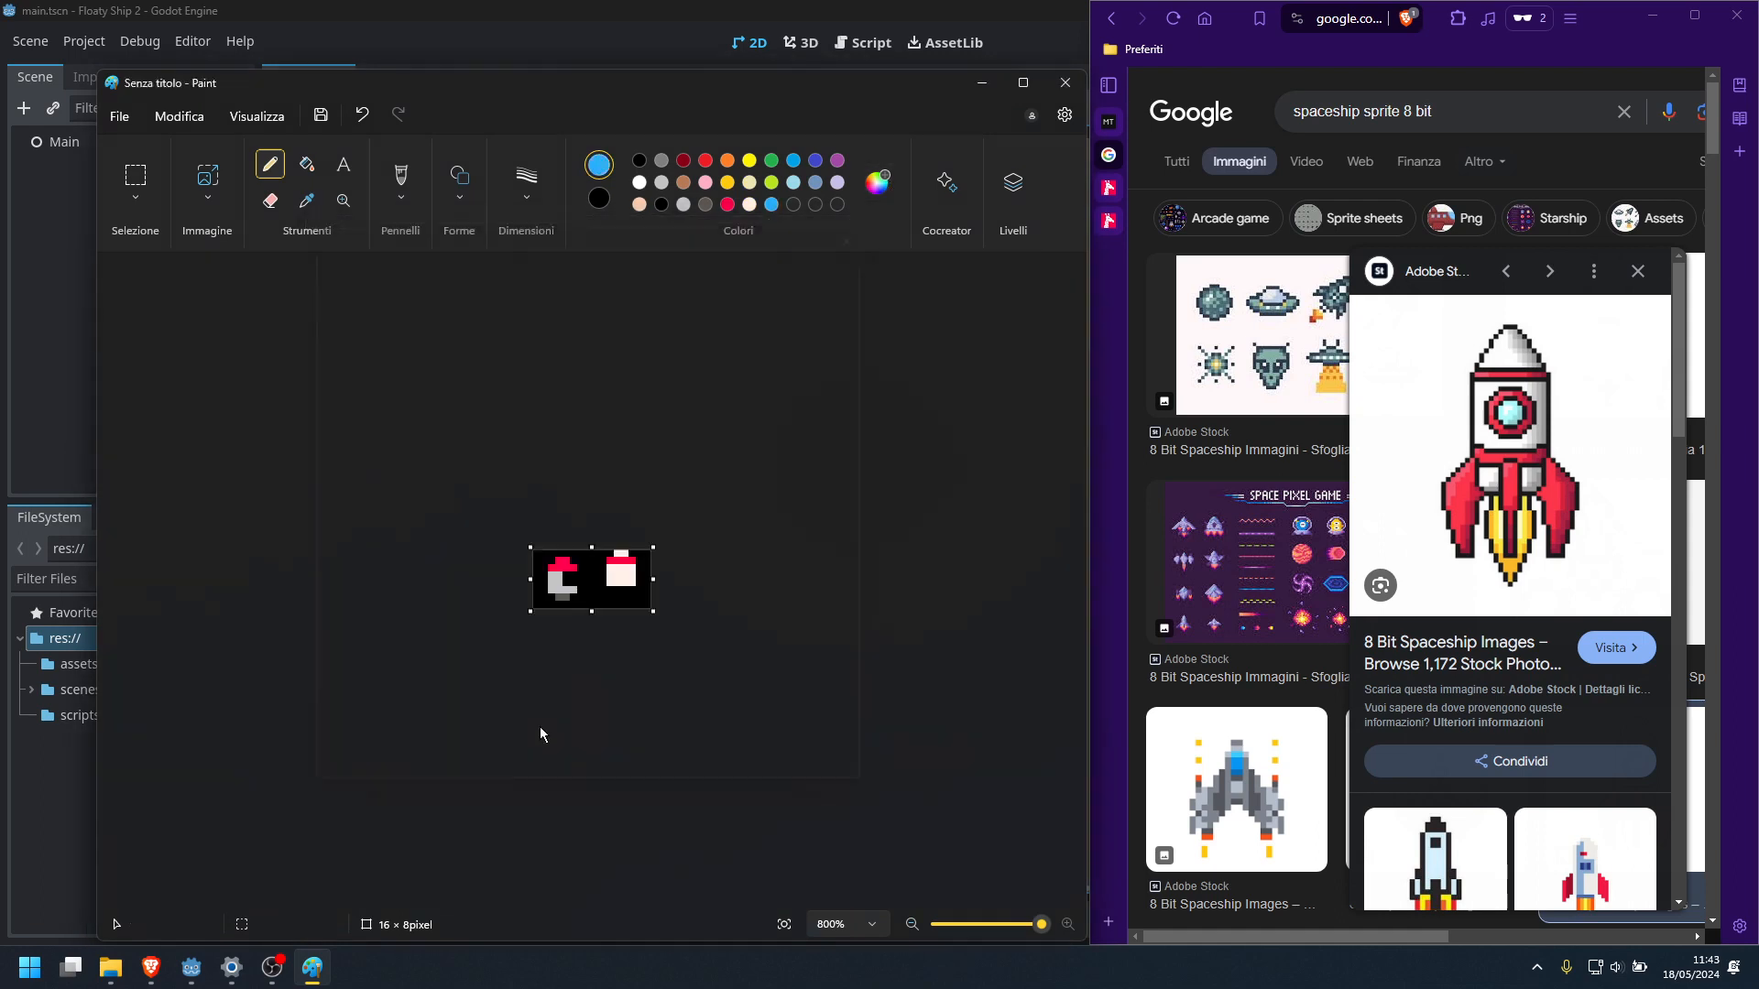
pyautogui.moveTo(617, 568); pyautogui.dragTo(626, 576)
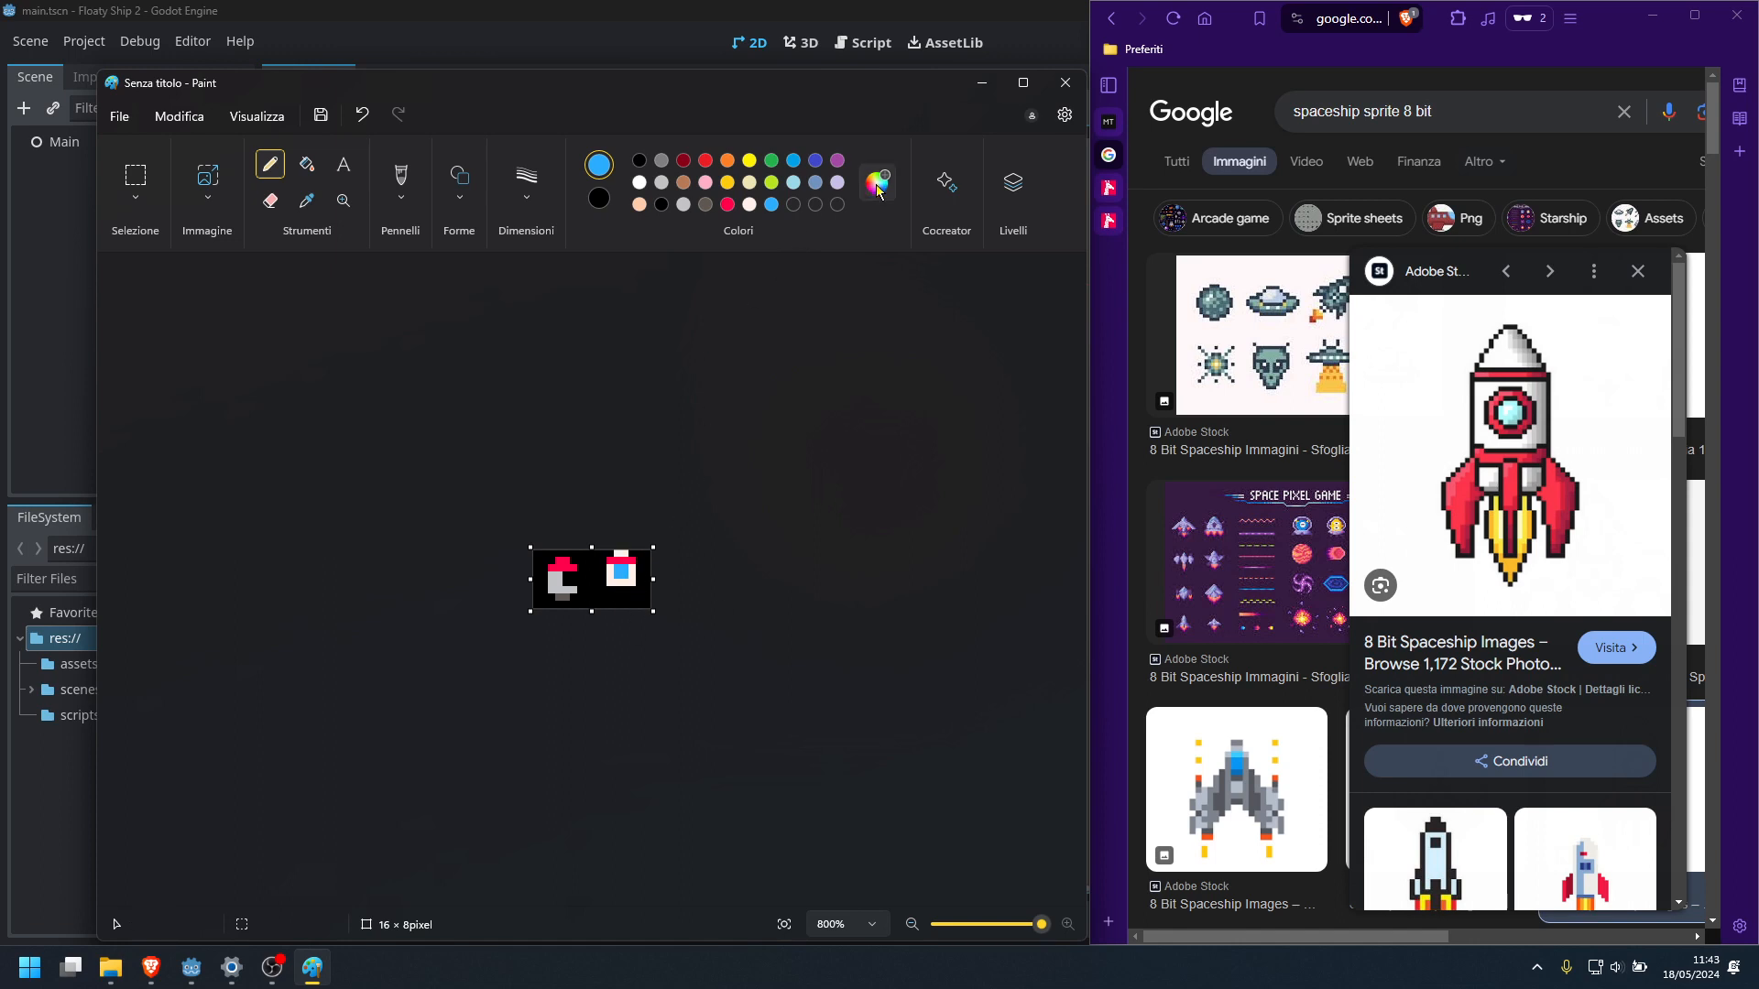
# Draw a red #FF004D row beneath the body and red fins stepping outward to both bottom corners
pyautogui.click(727, 204)
pyautogui.moveTo(611, 589); pyautogui.dragTo(625, 588)
pyautogui.click(603, 598)
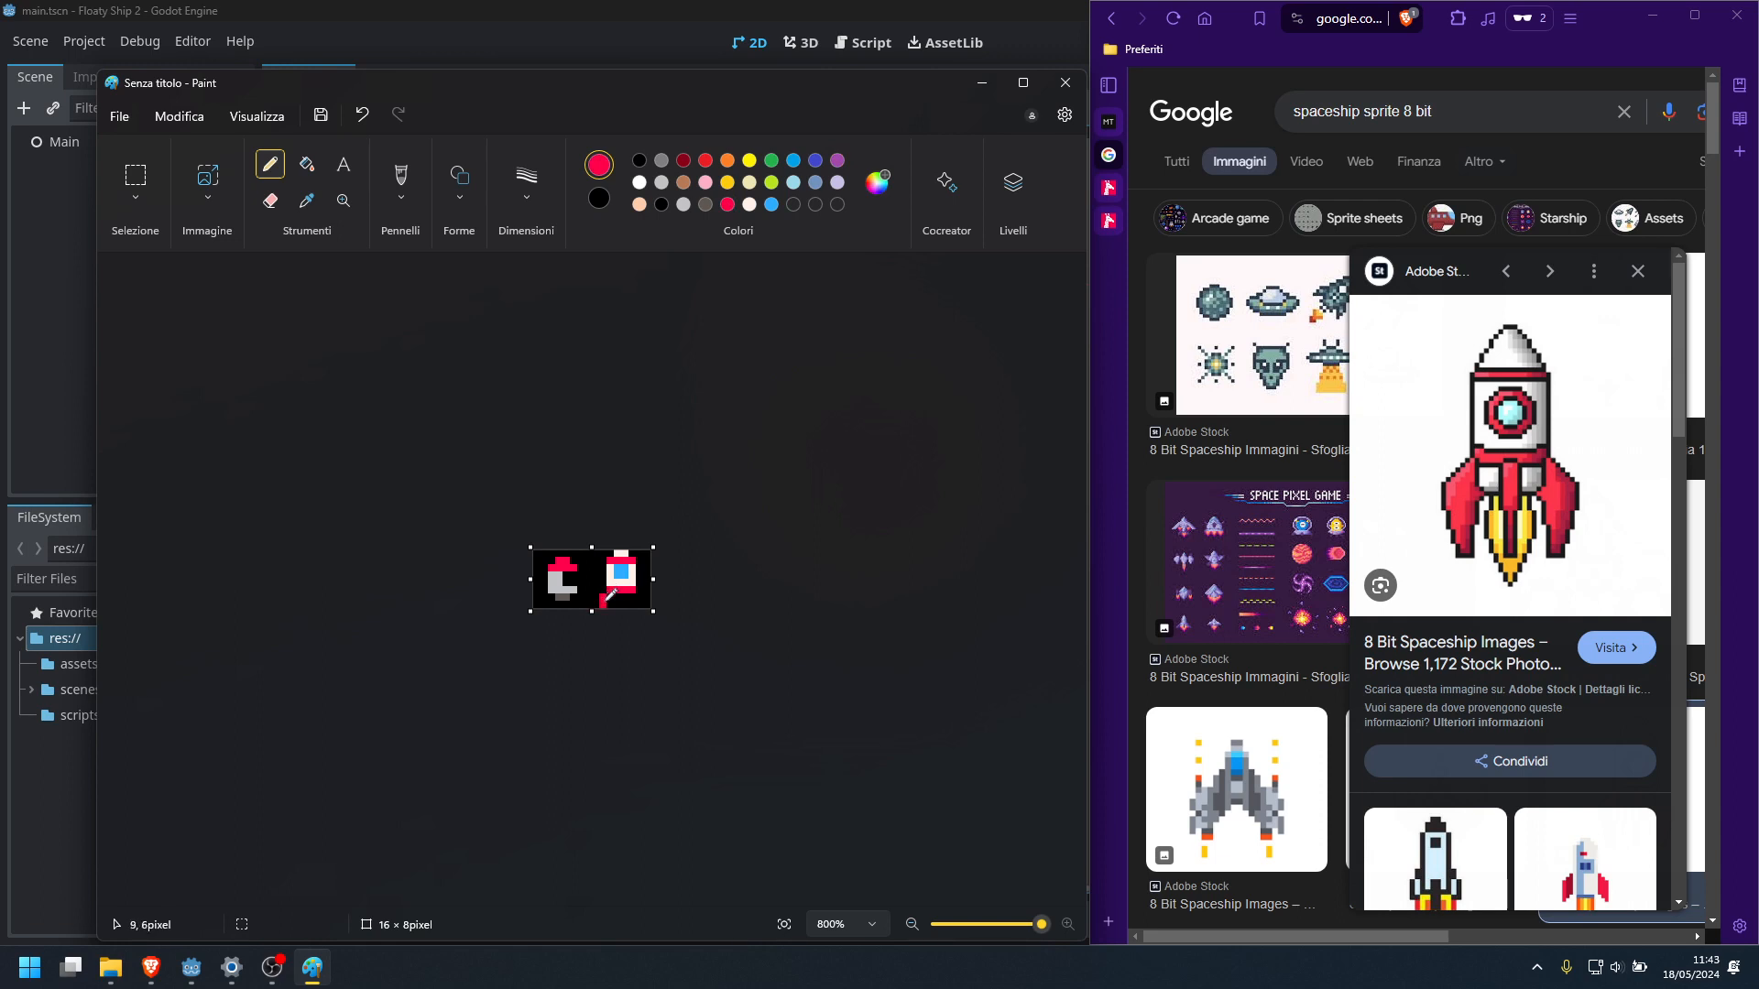
pyautogui.click(595, 605)
pyautogui.click(639, 598)
pyautogui.click(649, 604)
pyautogui.click(750, 204)
pyautogui.click(728, 204)
# Select the 8 × 3 pixel lower part of the new rocket, move it up one pixel and paint the bottom row black
pyautogui.click(135, 176)
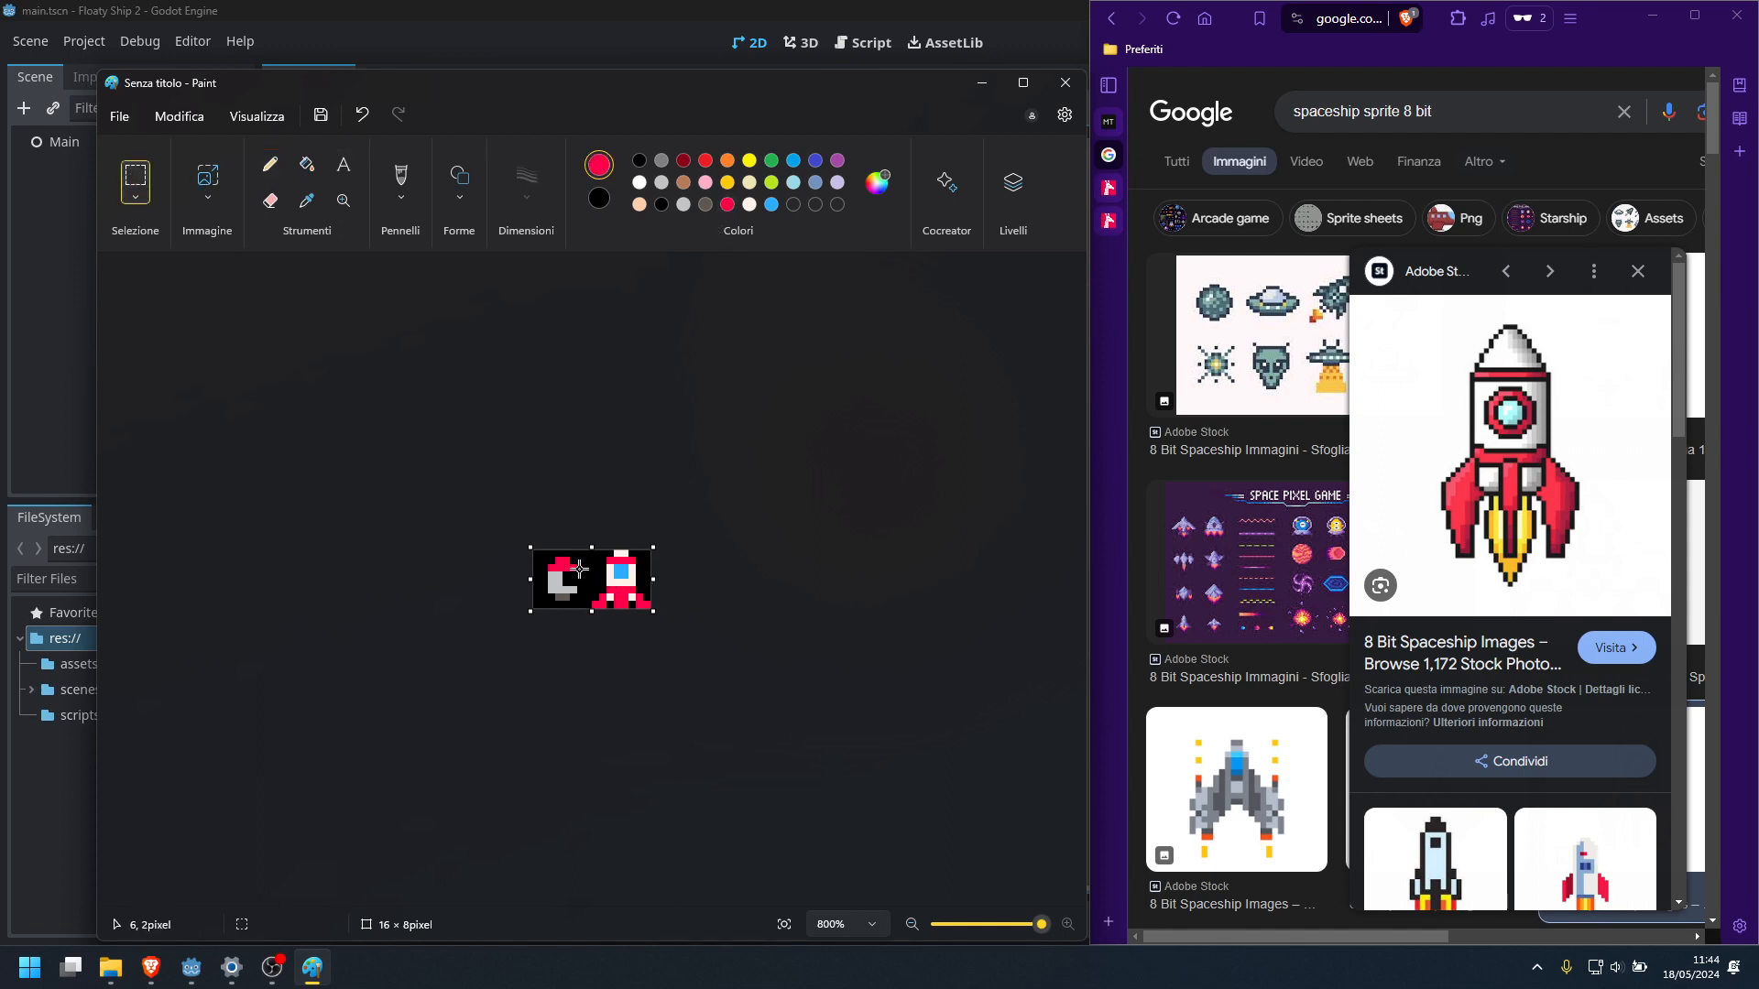
pyautogui.moveTo(592, 587)
pyautogui.mouseDown()
pyautogui.moveTo(656, 612)
pyautogui.moveTo(634, 591)
pyautogui.mouseUp()
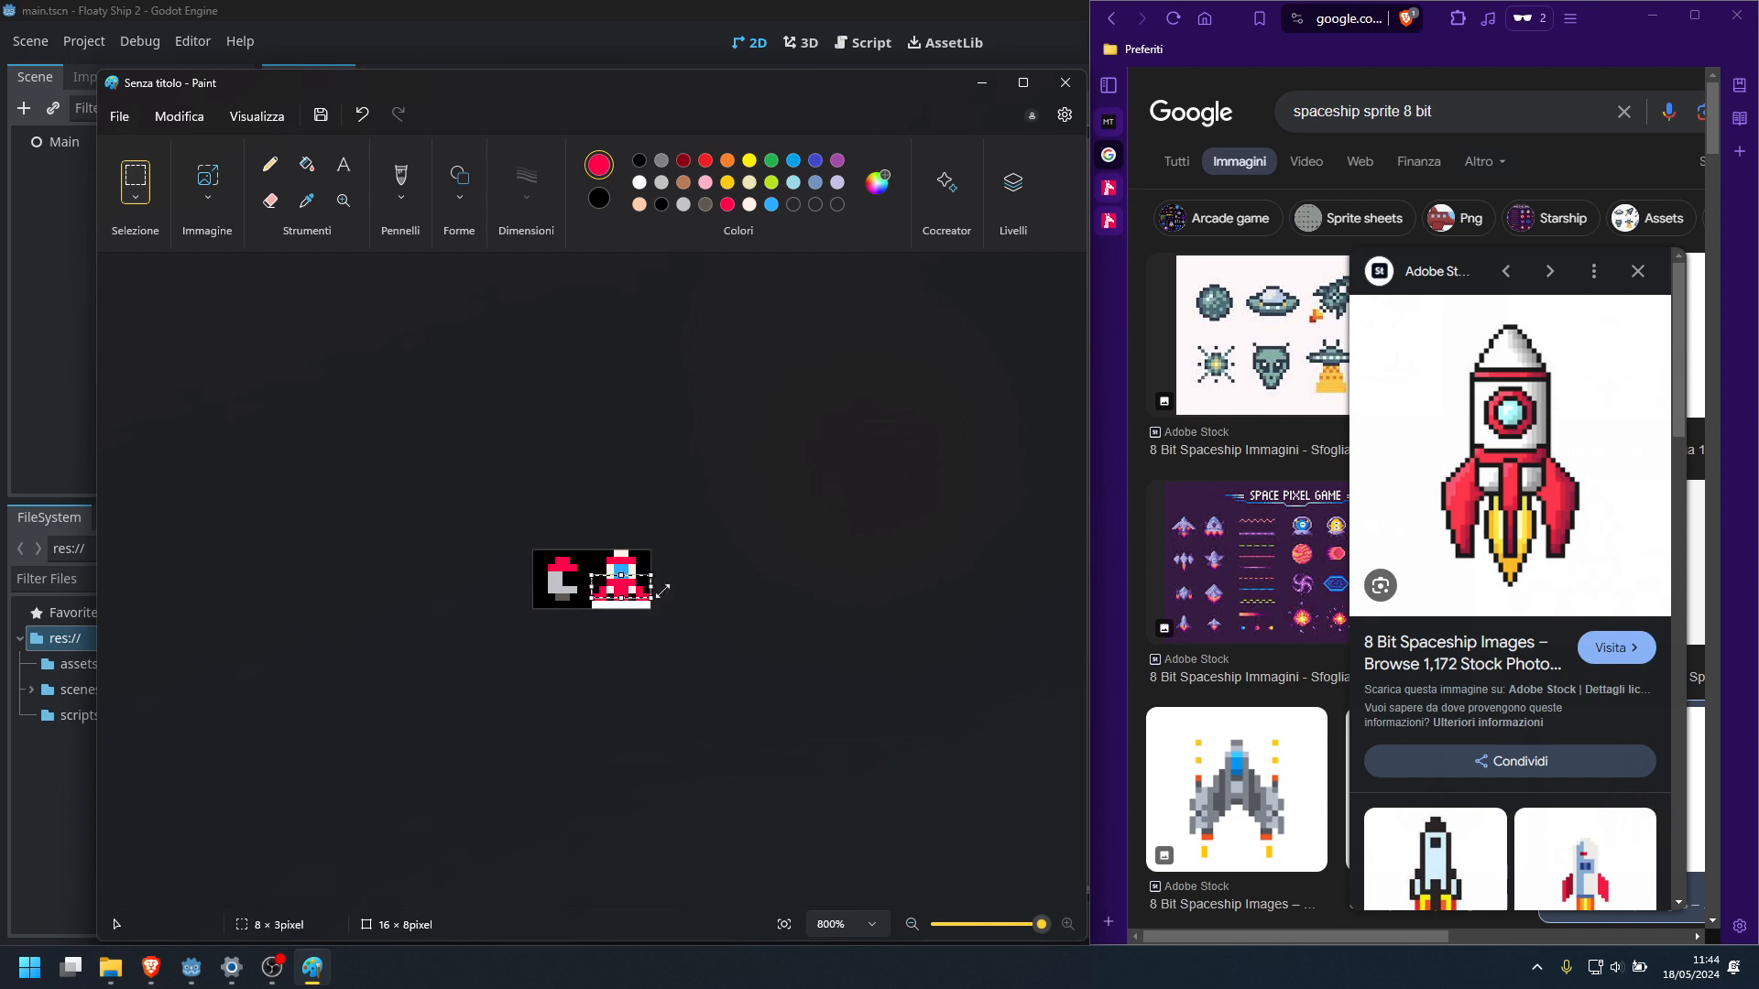
pyautogui.click(660, 585)
pyautogui.click(270, 164)
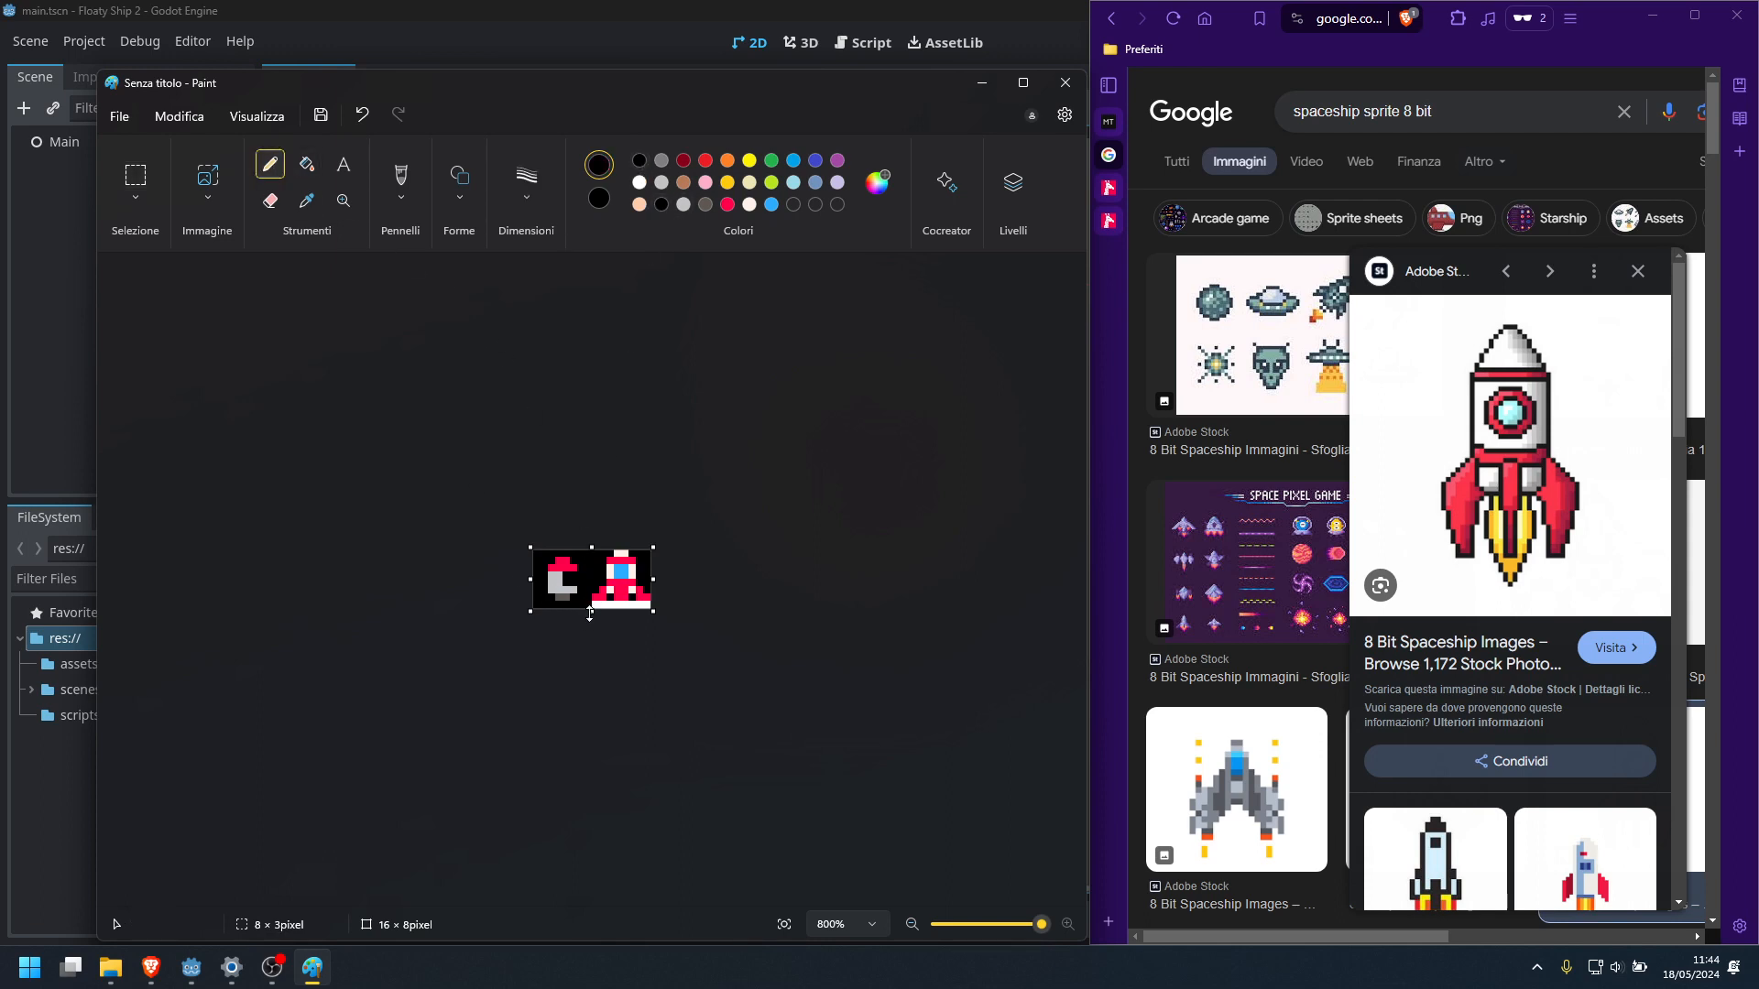
pyautogui.moveTo(595, 606); pyautogui.dragTo(650, 606)
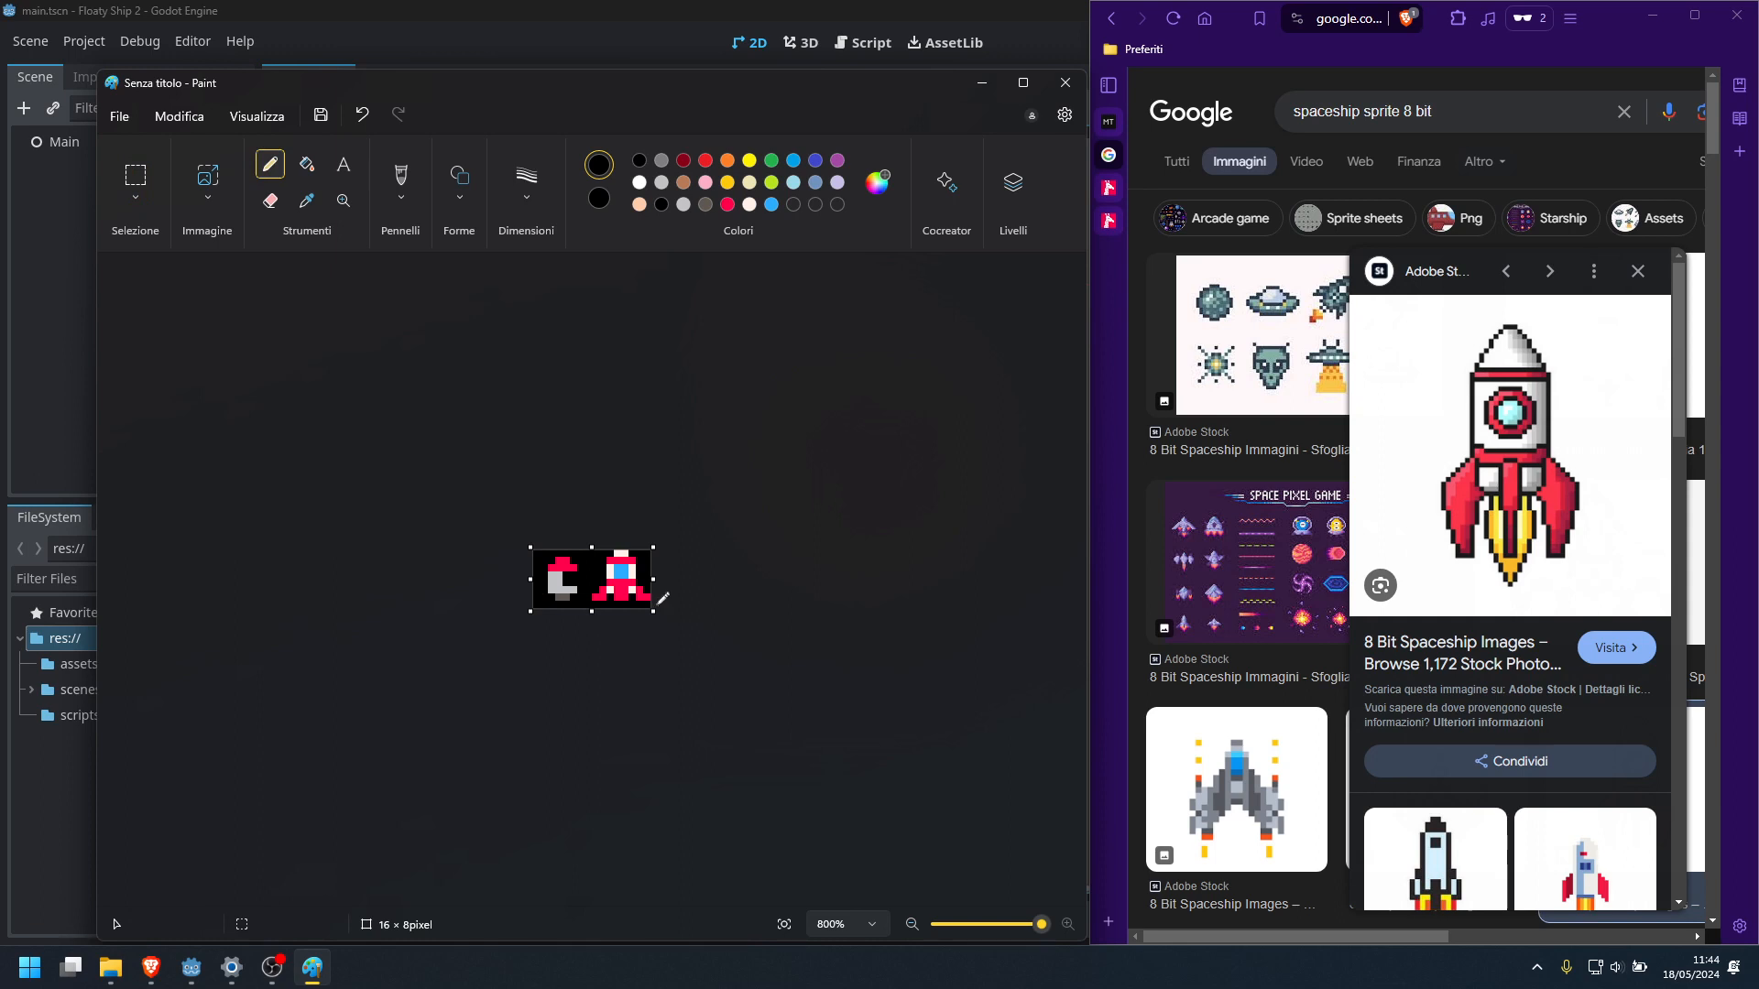
# Extend the fins with one red pixel in each bottom corner of the canvas's right half
pyautogui.click(727, 204)
pyautogui.click(591, 596)
pyautogui.hotkey('ctrl', 'z')
pyautogui.click(595, 605)
pyautogui.click(649, 604)
# Draw a two-pixel-wide exhaust in custom dark grey #5F574F centred beneath the new rocket's body
pyautogui.click(749, 203)
pyautogui.click(727, 205)
pyautogui.click(705, 204)
pyautogui.moveTo(617, 598); pyautogui.dragTo(624, 597)
# Reshape both fins into straight one-pixel-wide red strips beside the body's base, clearing the surplus outer pixels with black
pyautogui.click(749, 203)
pyautogui.click(728, 206)
pyautogui.rightClick(604, 591)
pyautogui.click(612, 592)
pyautogui.moveTo(603, 598); pyautogui.dragTo(603, 607)
pyautogui.moveTo(596, 597); pyautogui.dragTo(647, 604, button='right')
pyautogui.click(633, 591)
pyautogui.rightClick(640, 590)
pyautogui.moveTo(639, 598); pyautogui.dragTo(639, 605)
# Try white pixels across the rocket's lower body and light grey on the nose, and undo the last four edits
pyautogui.click(749, 205)
pyautogui.moveTo(610, 590); pyautogui.dragTo(647, 590)
pyautogui.click(728, 205)
pyautogui.rightClick(749, 205)
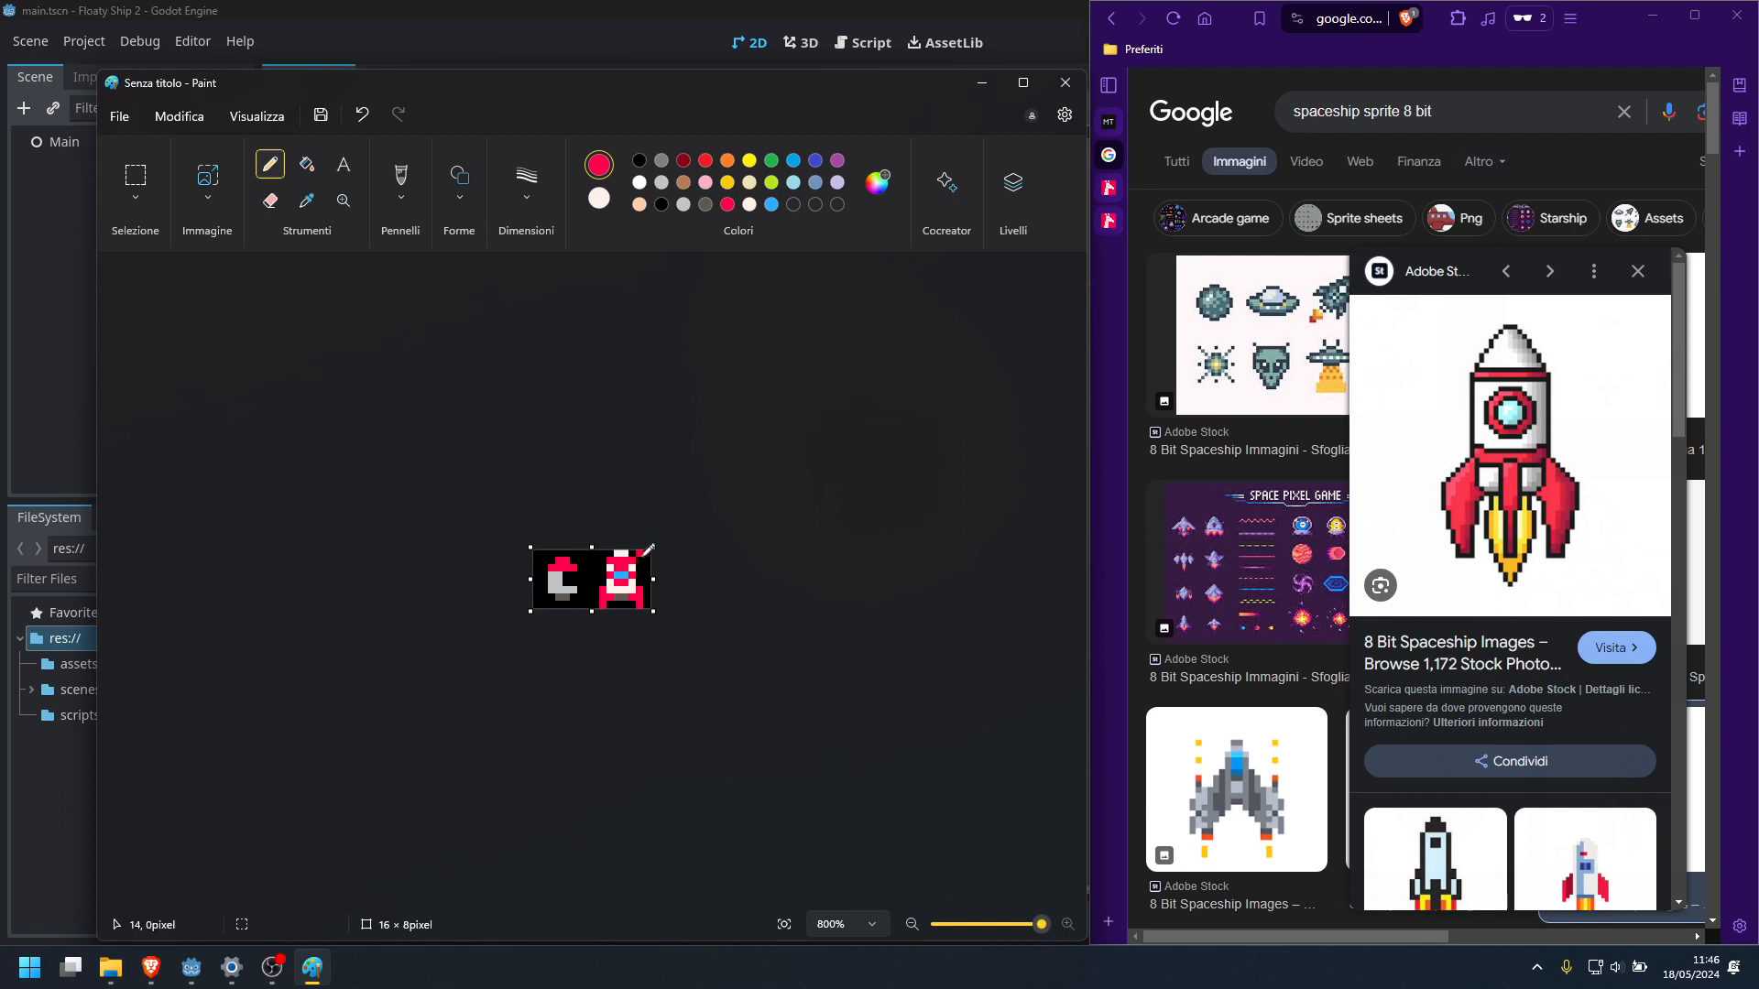
pyautogui.rightClick(683, 204)
pyautogui.rightClick(622, 554)
pyautogui.hotkey('ctrl', 'z')
pyautogui.hotkey('ctrl', 'z')
pyautogui.hotkey('ctrl', 'z')
pyautogui.hotkey('ctrl', 'z')
pyautogui.hotkey('ctrl', 'z')
pyautogui.hotkey('ctrl', 'z')
pyautogui.hotkey('ctrl', 'z')
# Extend the dark grey exhaust up into the row under the body and add a white pixel on each side
pyautogui.rightClick(705, 203)
pyautogui.moveTo(626, 591); pyautogui.dragTo(633, 591, button='right')
pyautogui.moveTo(619, 589); pyautogui.dragTo(626, 589)
pyautogui.click(749, 204)
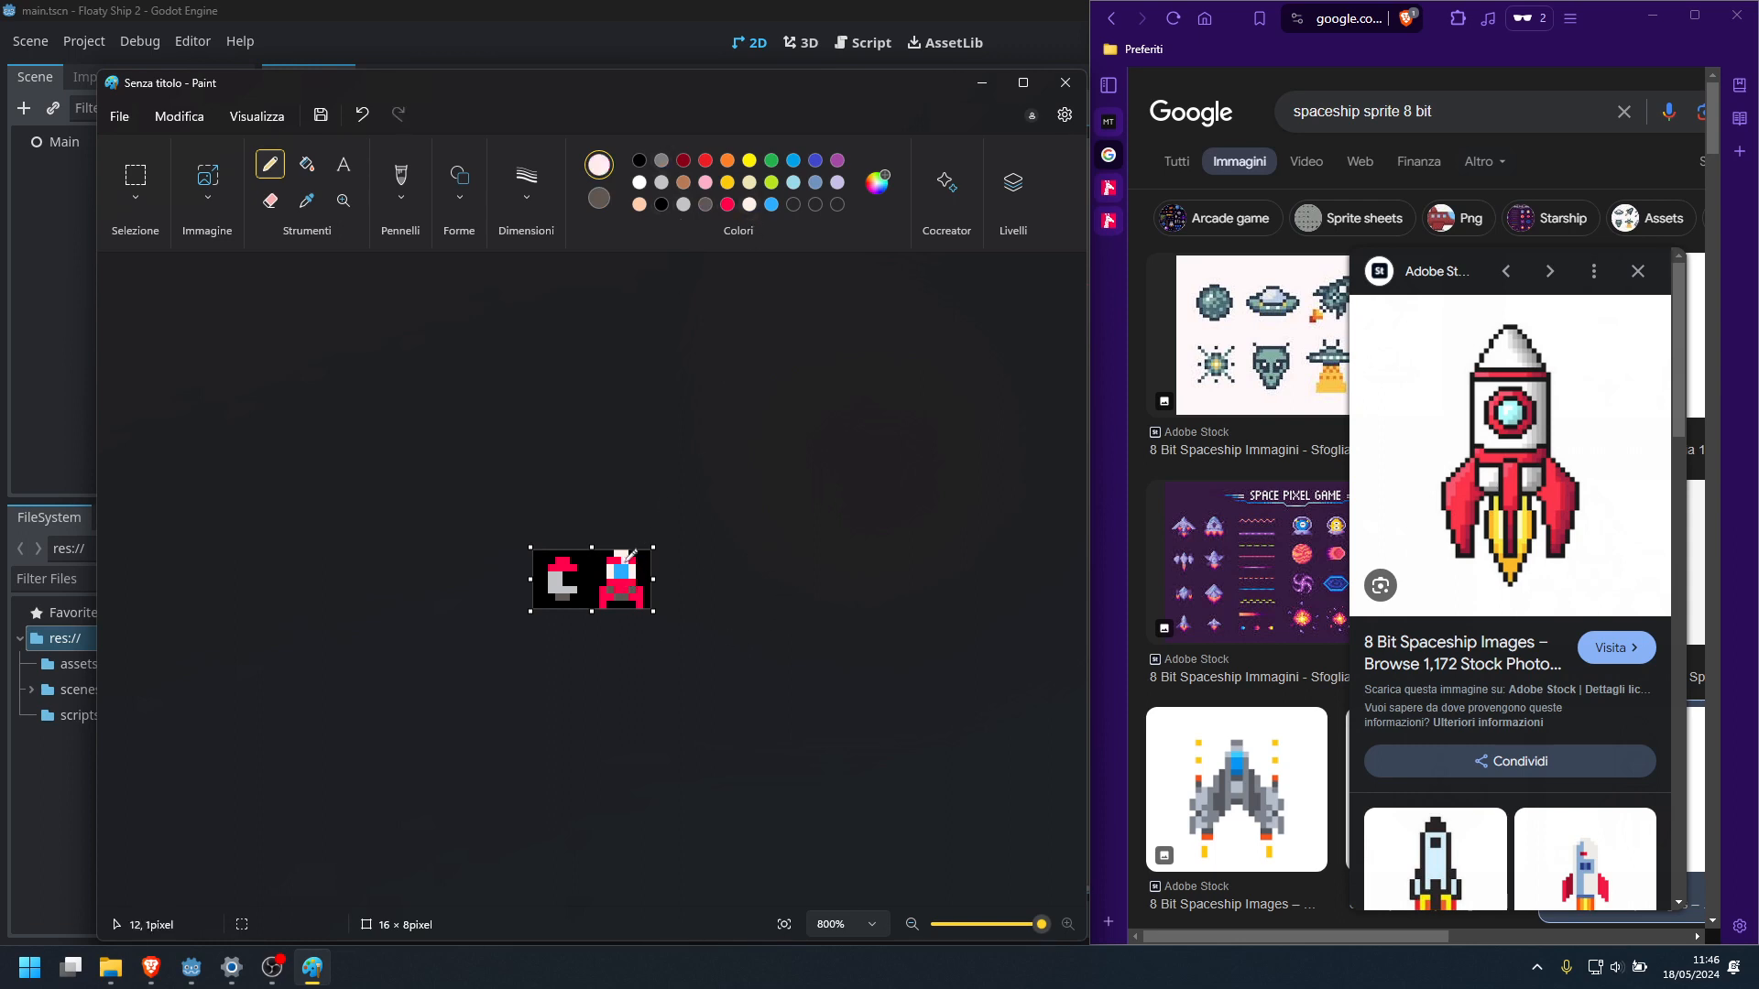
pyautogui.click(611, 591)
pyautogui.click(633, 591)
# Shift the new rocket's blue window one pixel to the right, repainting the freed column in custom white
pyautogui.rightClick(663, 203)
pyautogui.rightClick(701, 205)
pyautogui.click(639, 161)
pyautogui.click(705, 205)
pyautogui.click(728, 206)
pyautogui.click(750, 205)
pyautogui.click(574, 559)
pyautogui.rightClick(772, 204)
pyautogui.moveTo(617, 570); pyautogui.dragTo(628, 573)
pyautogui.moveTo(631, 568); pyautogui.dragTo(626, 573, button='right')
# Crop the canvas from its left side to 8 × 8 pixels, keeping only the new rocket
pyautogui.moveTo(530, 578); pyautogui.dragTo(592, 577)
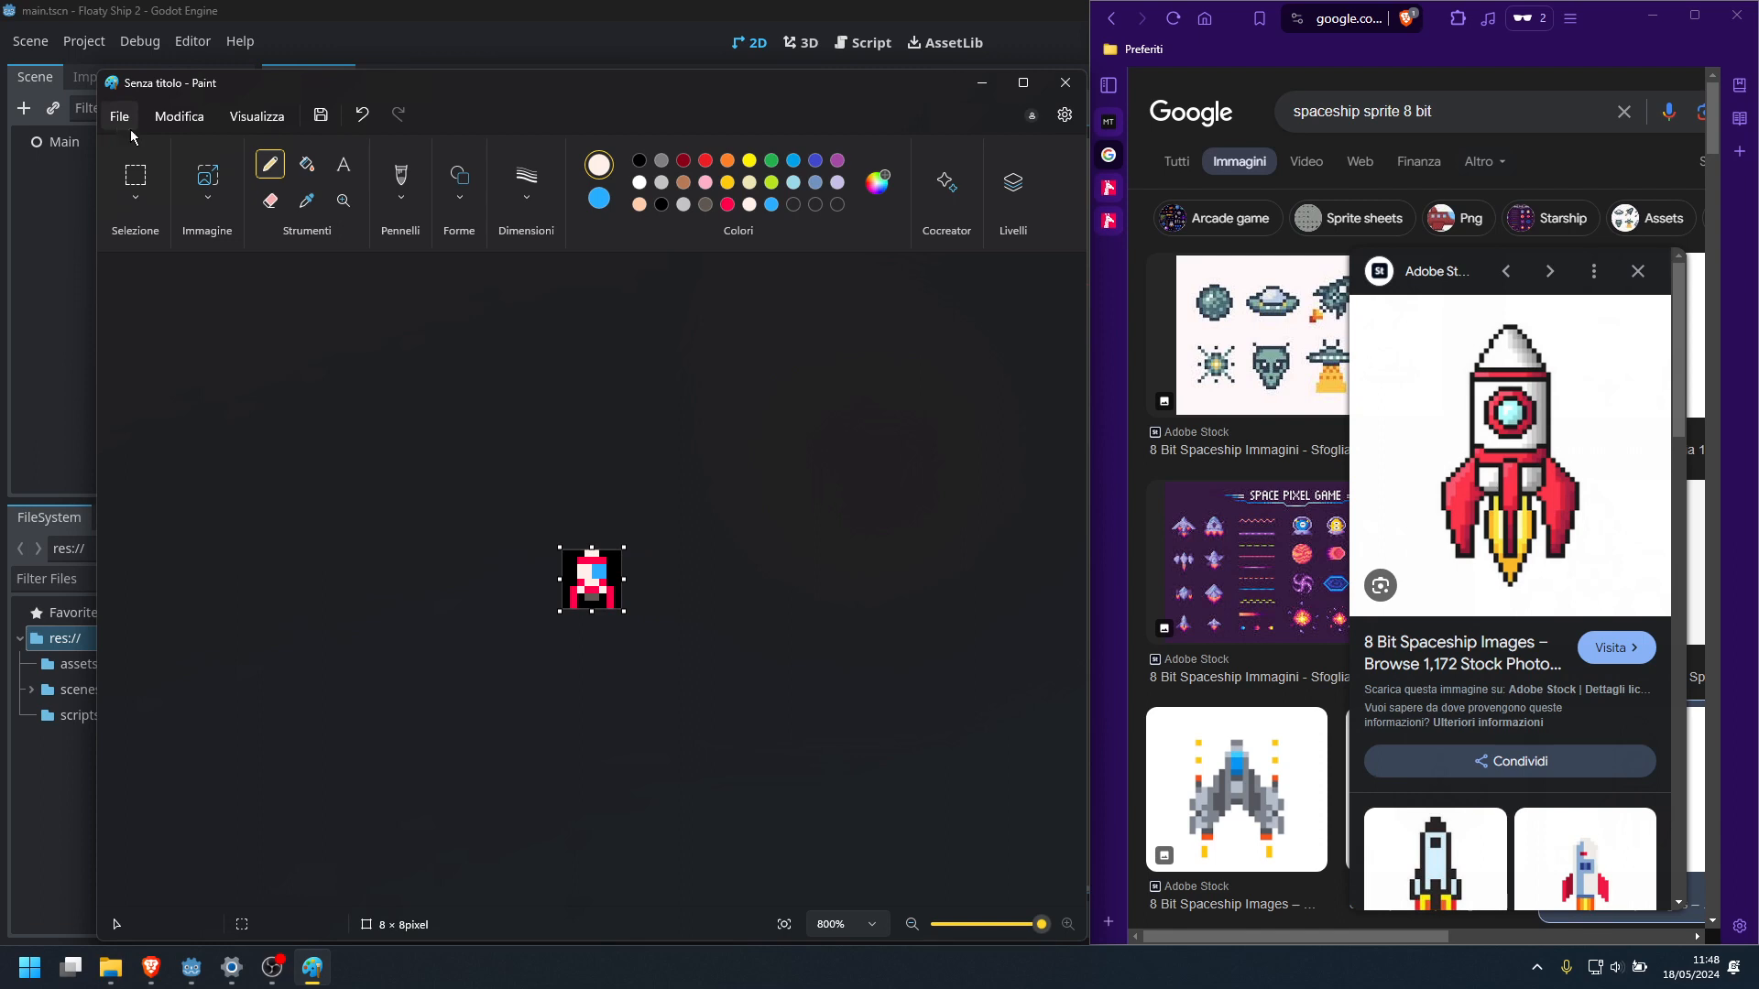
pyautogui.click(192, 969)
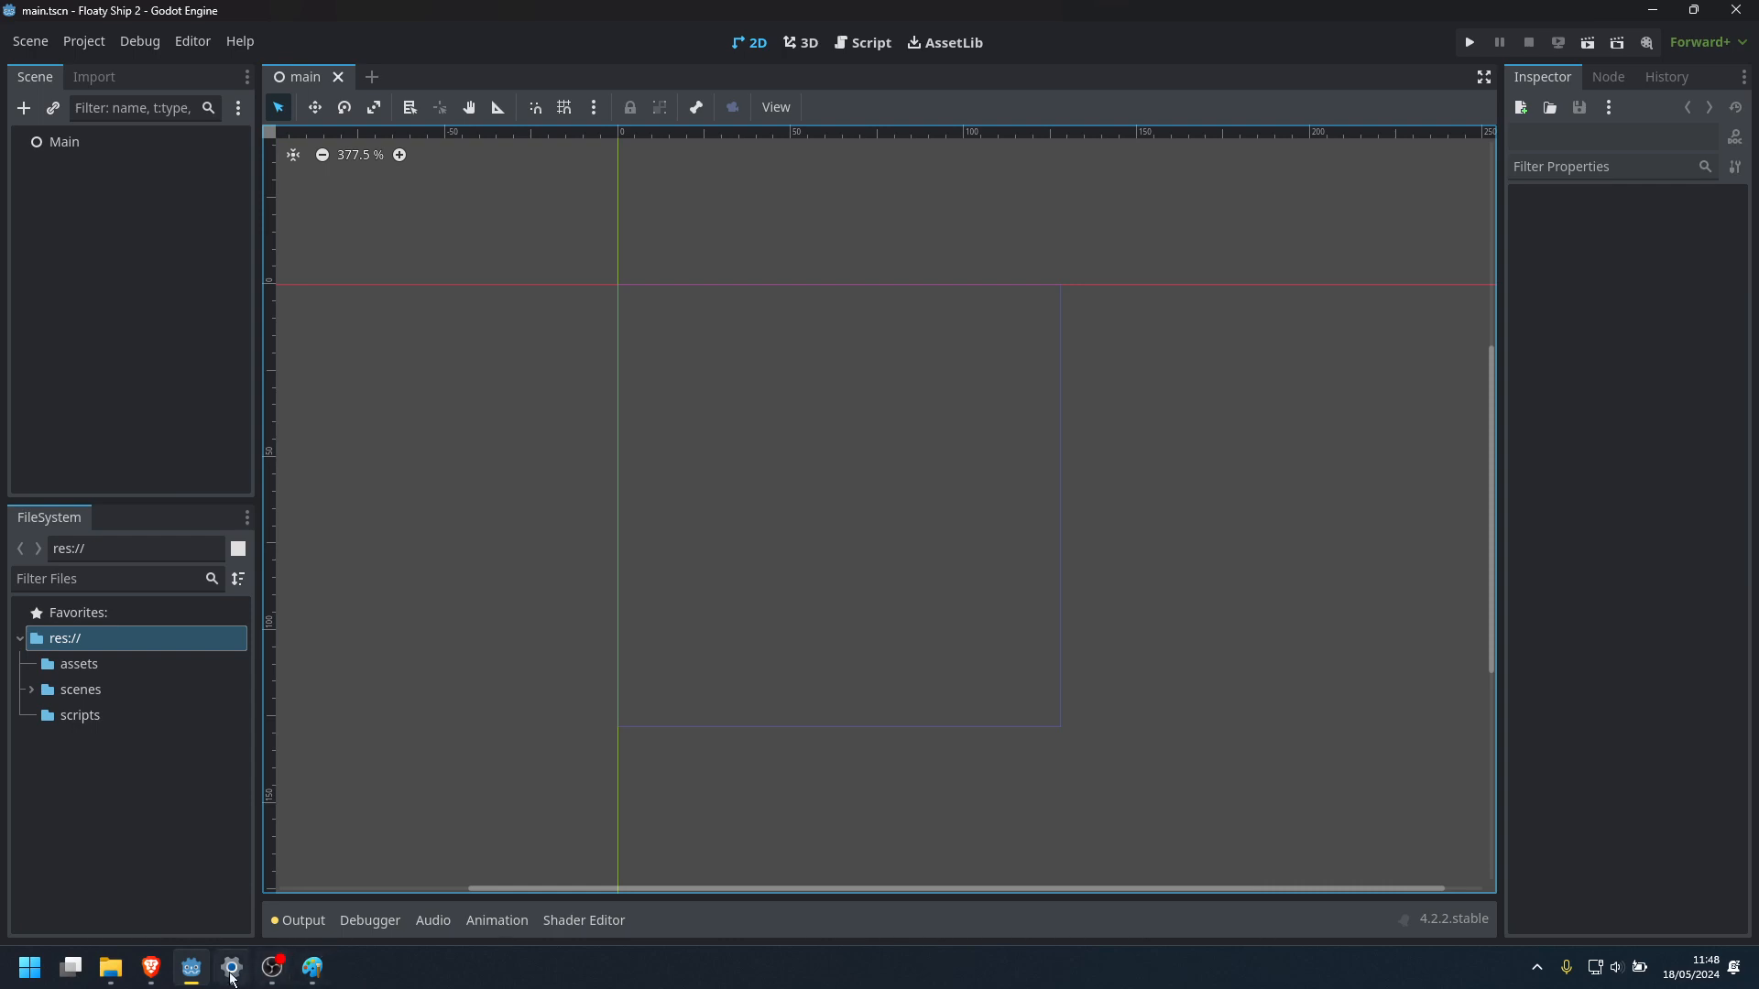
pyautogui.click(313, 968)
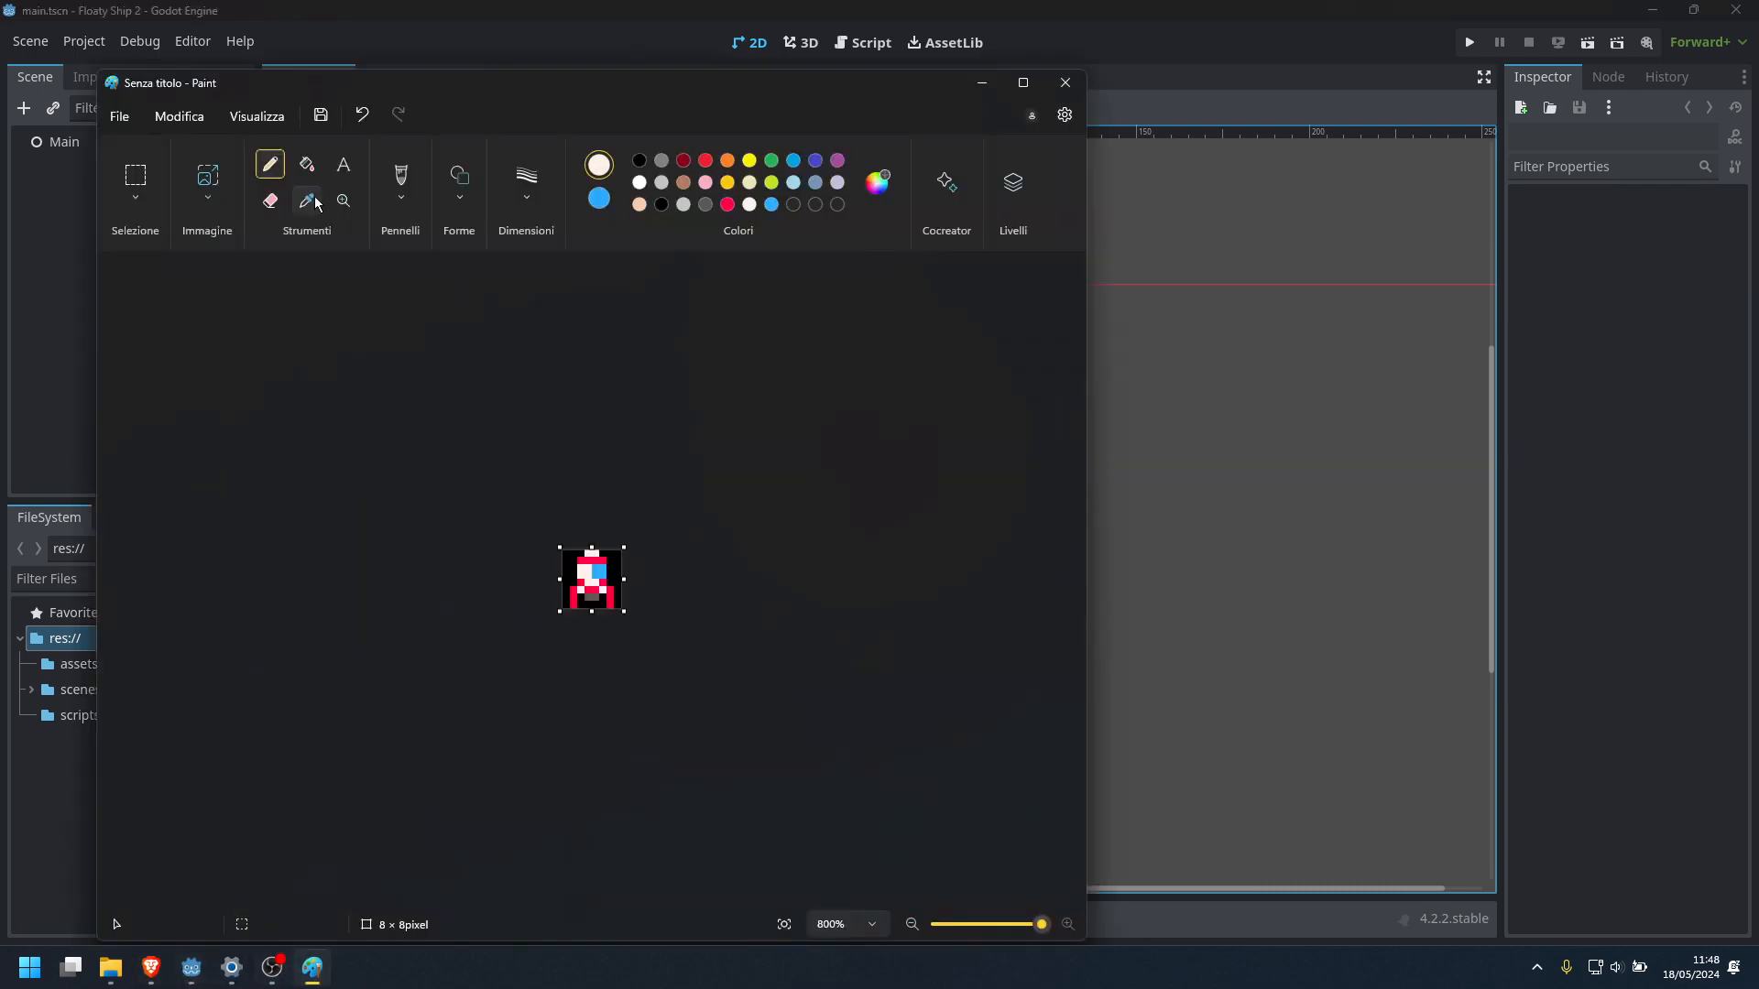
# Try erasing the black background around the rocket with the Eraser, and undo the strokes
pyautogui.click(270, 200)
pyautogui.moveTo(572, 557); pyautogui.dragTo(604, 577)
pyautogui.hotkey('ctrl', 'z')
pyautogui.moveTo(606, 562); pyautogui.dragTo(619, 553)
pyautogui.hotkey('ctrl', 'z')
# Set the eraser thickness to the smallest size, 4 px
pyautogui.click(526, 194)
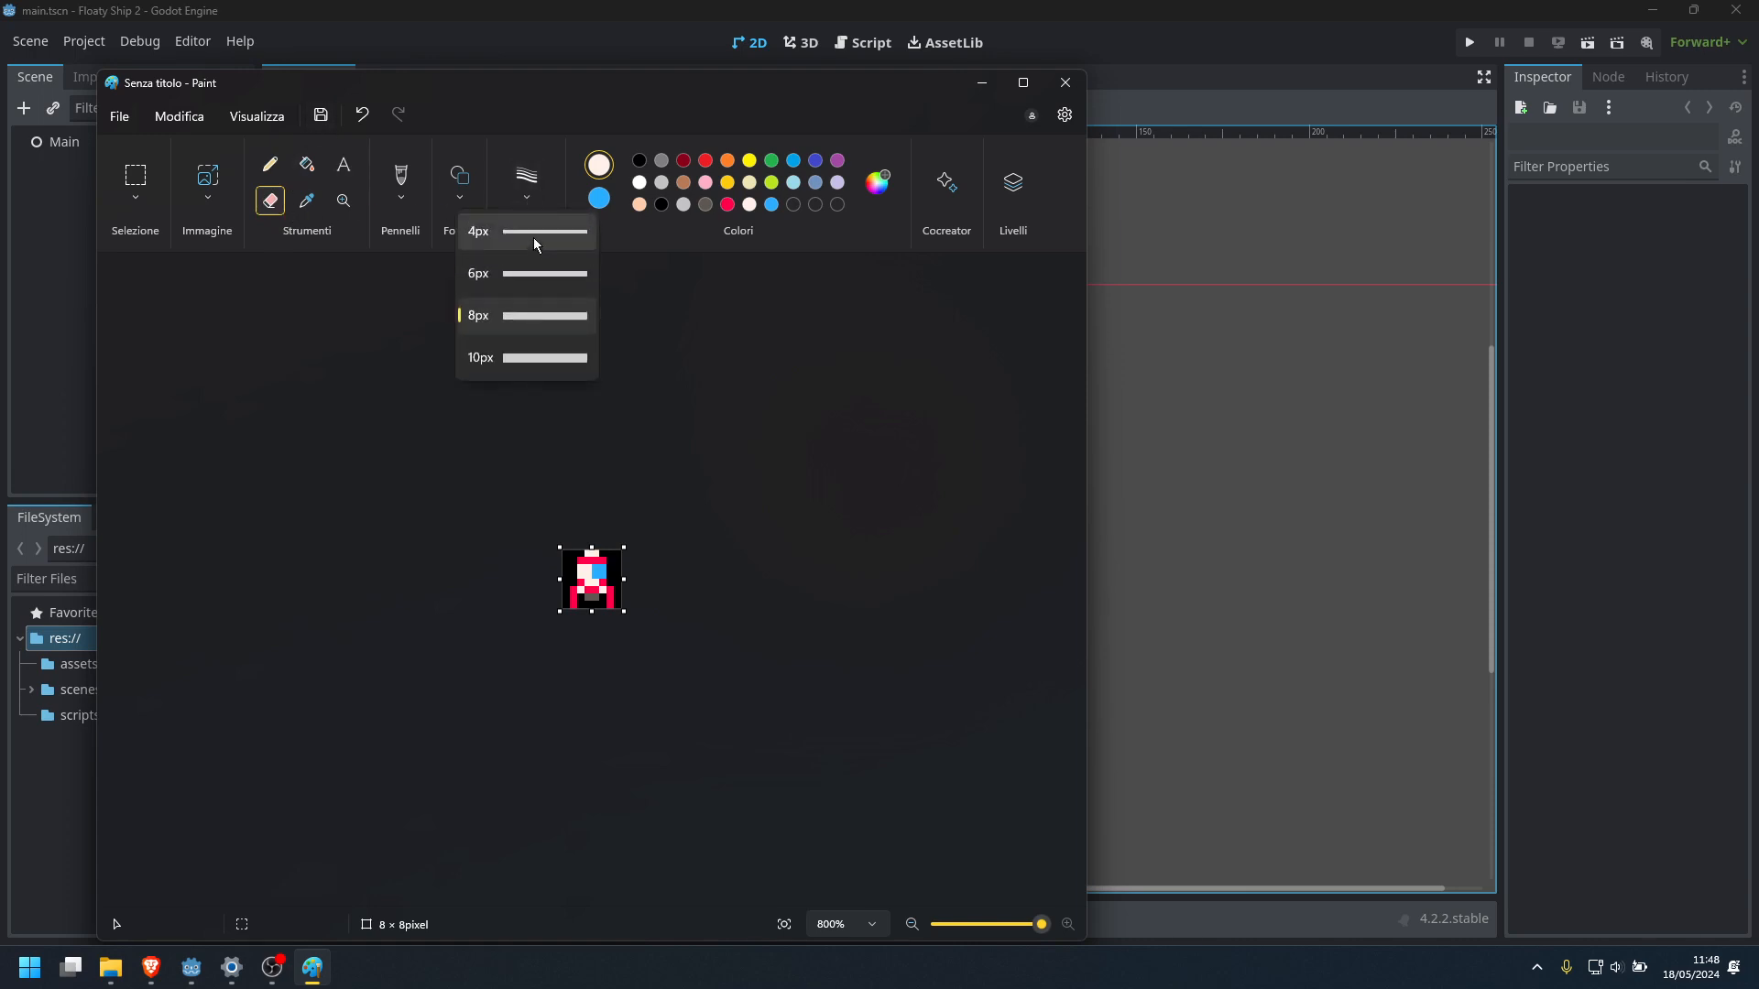
pyautogui.click(533, 236)
pyautogui.click(541, 196)
pyautogui.click(526, 236)
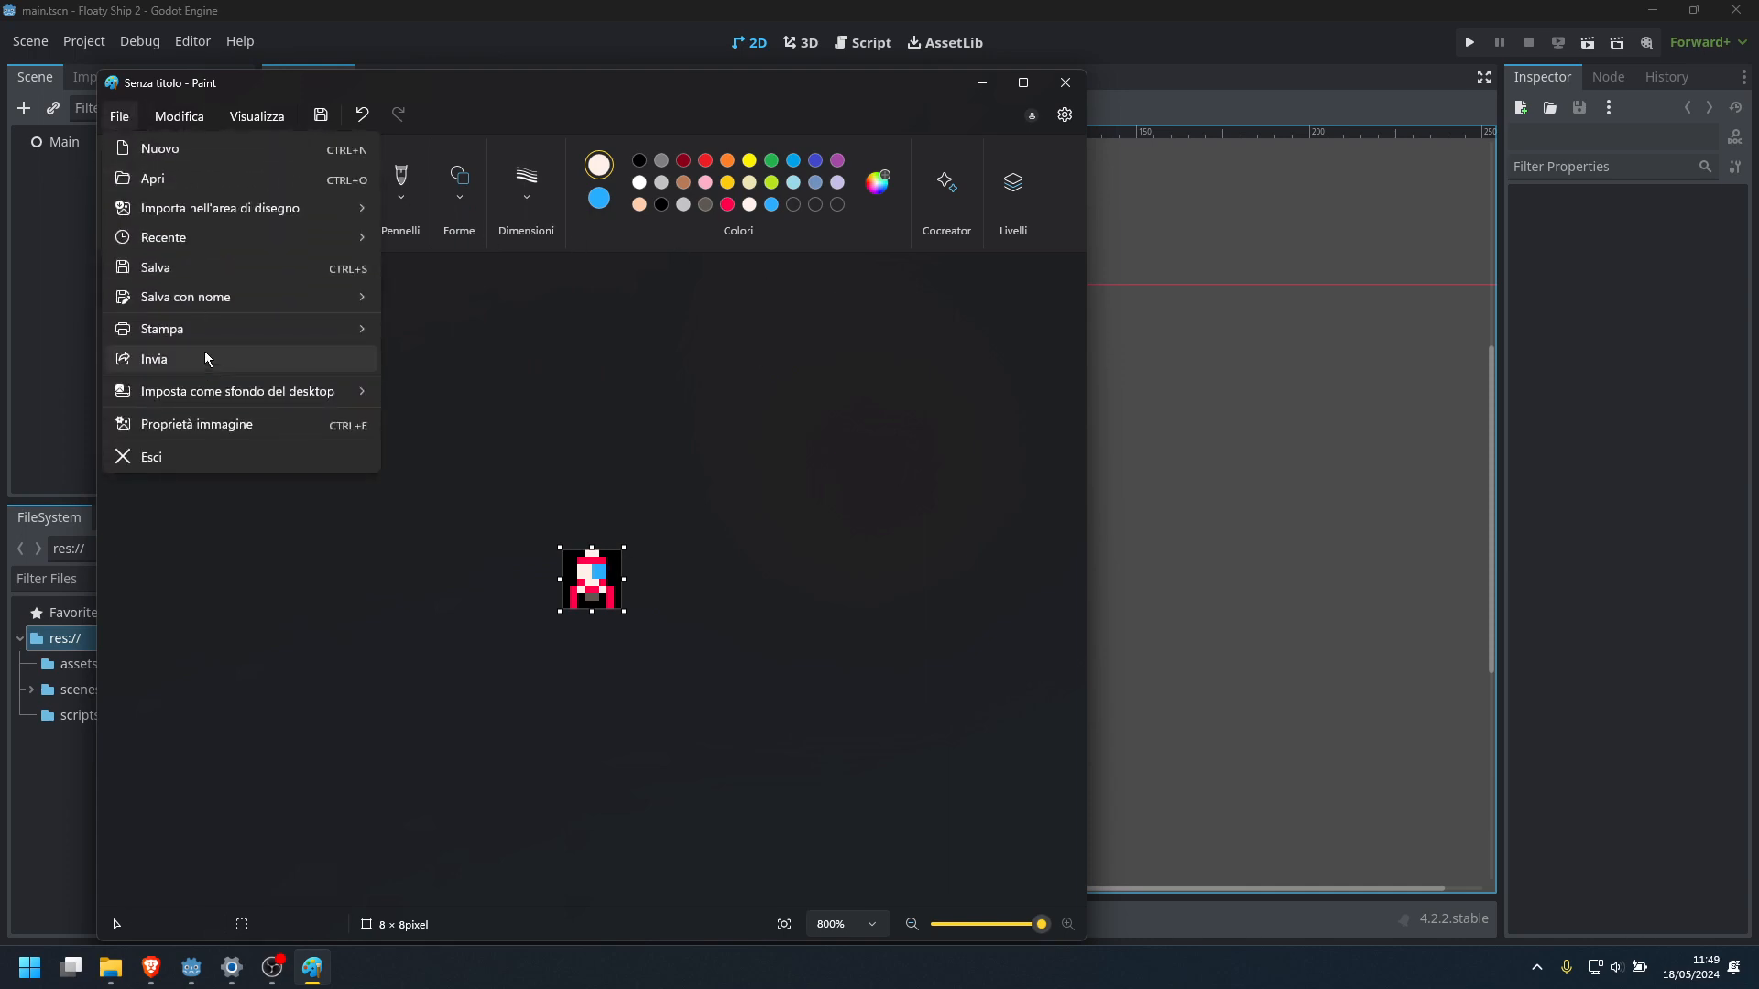
# Save the sprite as the PNG image ship.png in the assets folder of MT Studios > projects > Floaty Ship 2
pyautogui.moveTo(181, 250)
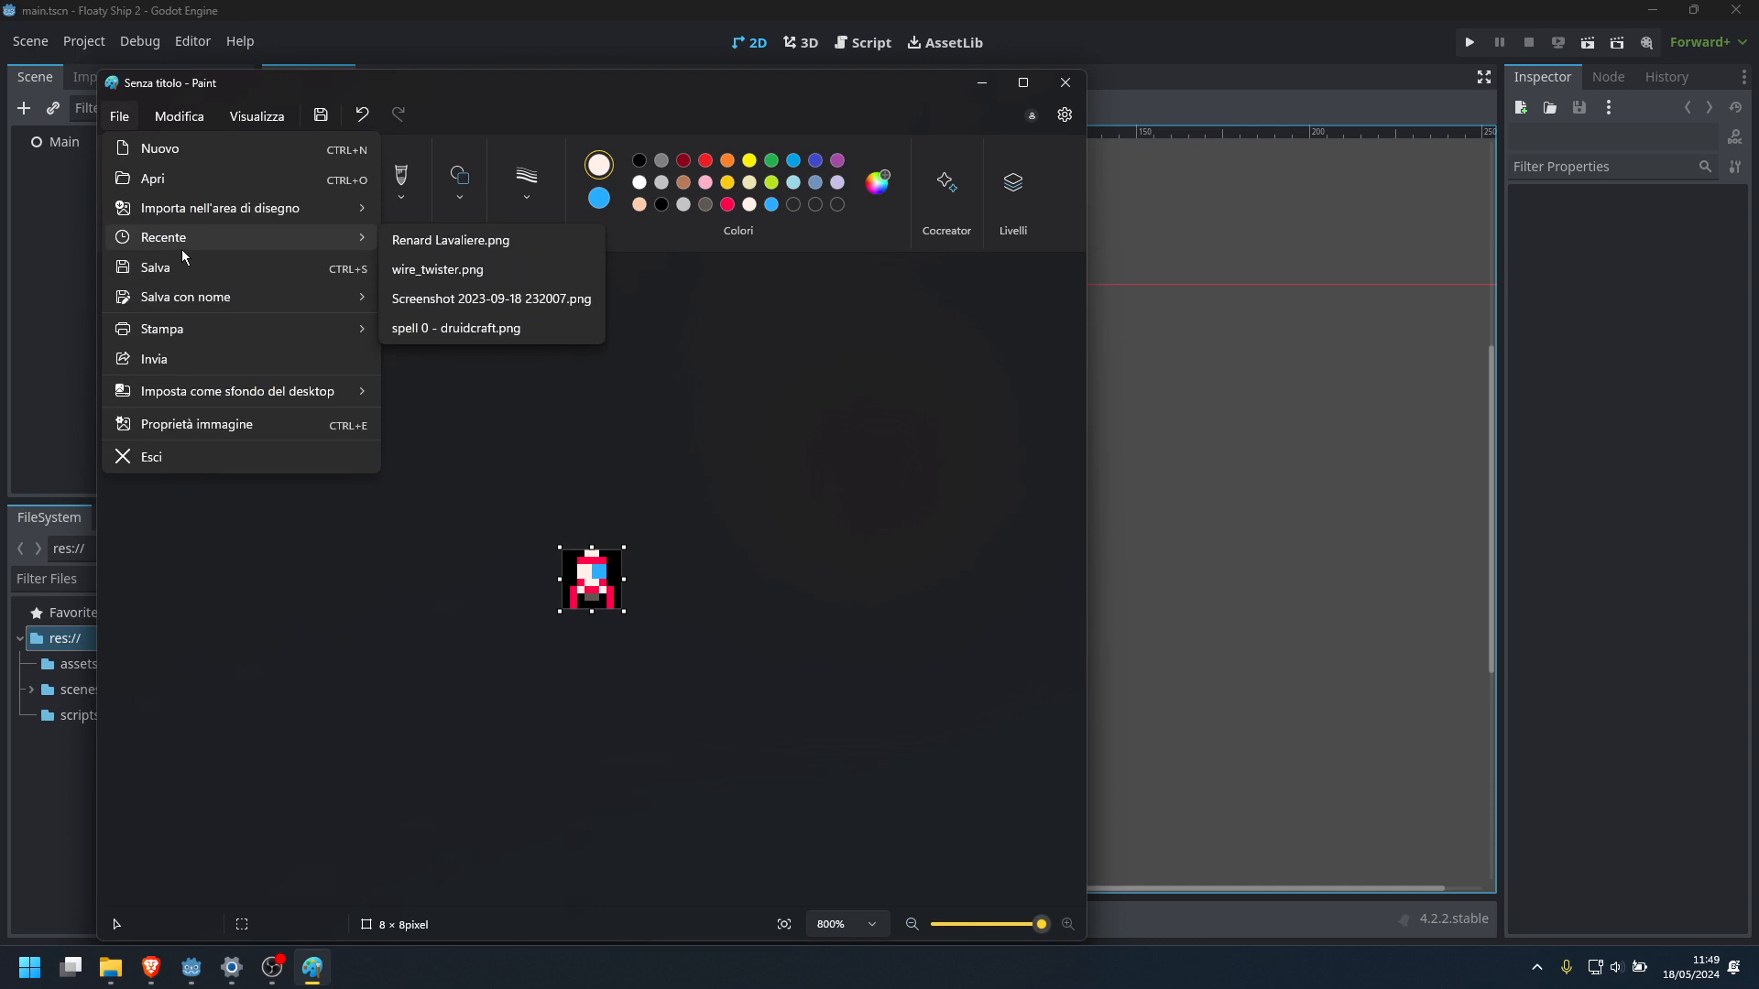
pyautogui.moveTo(214, 304)
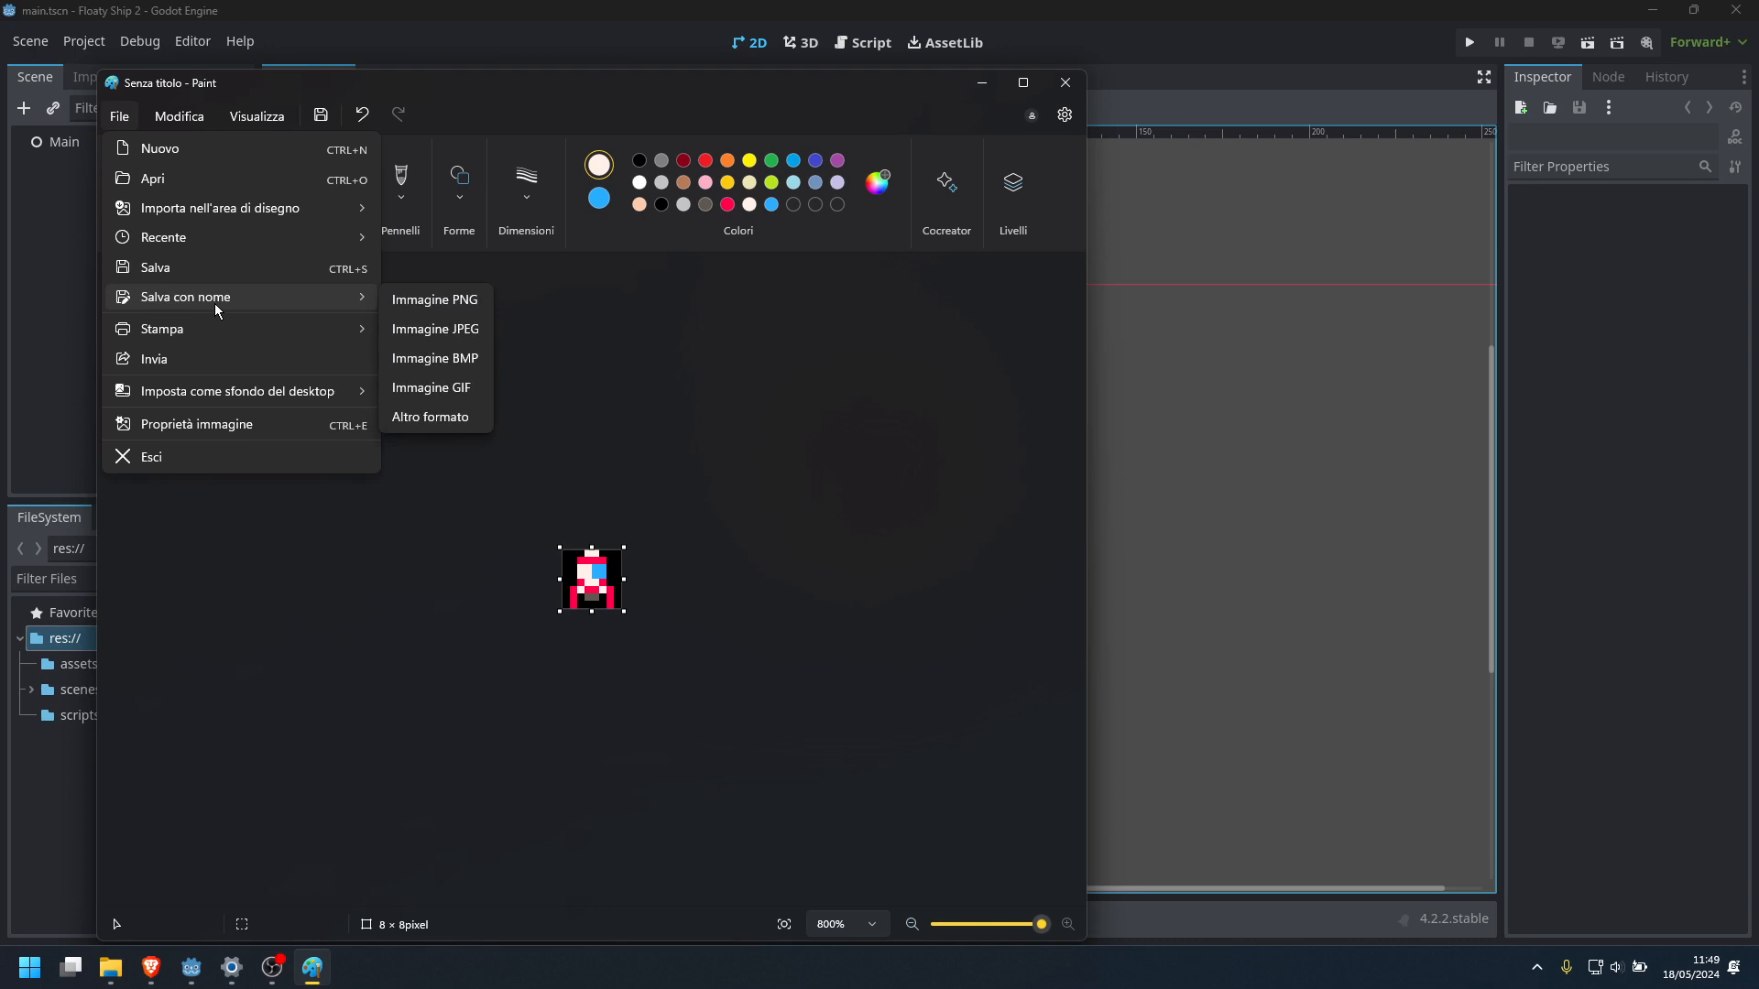
pyautogui.click(430, 302)
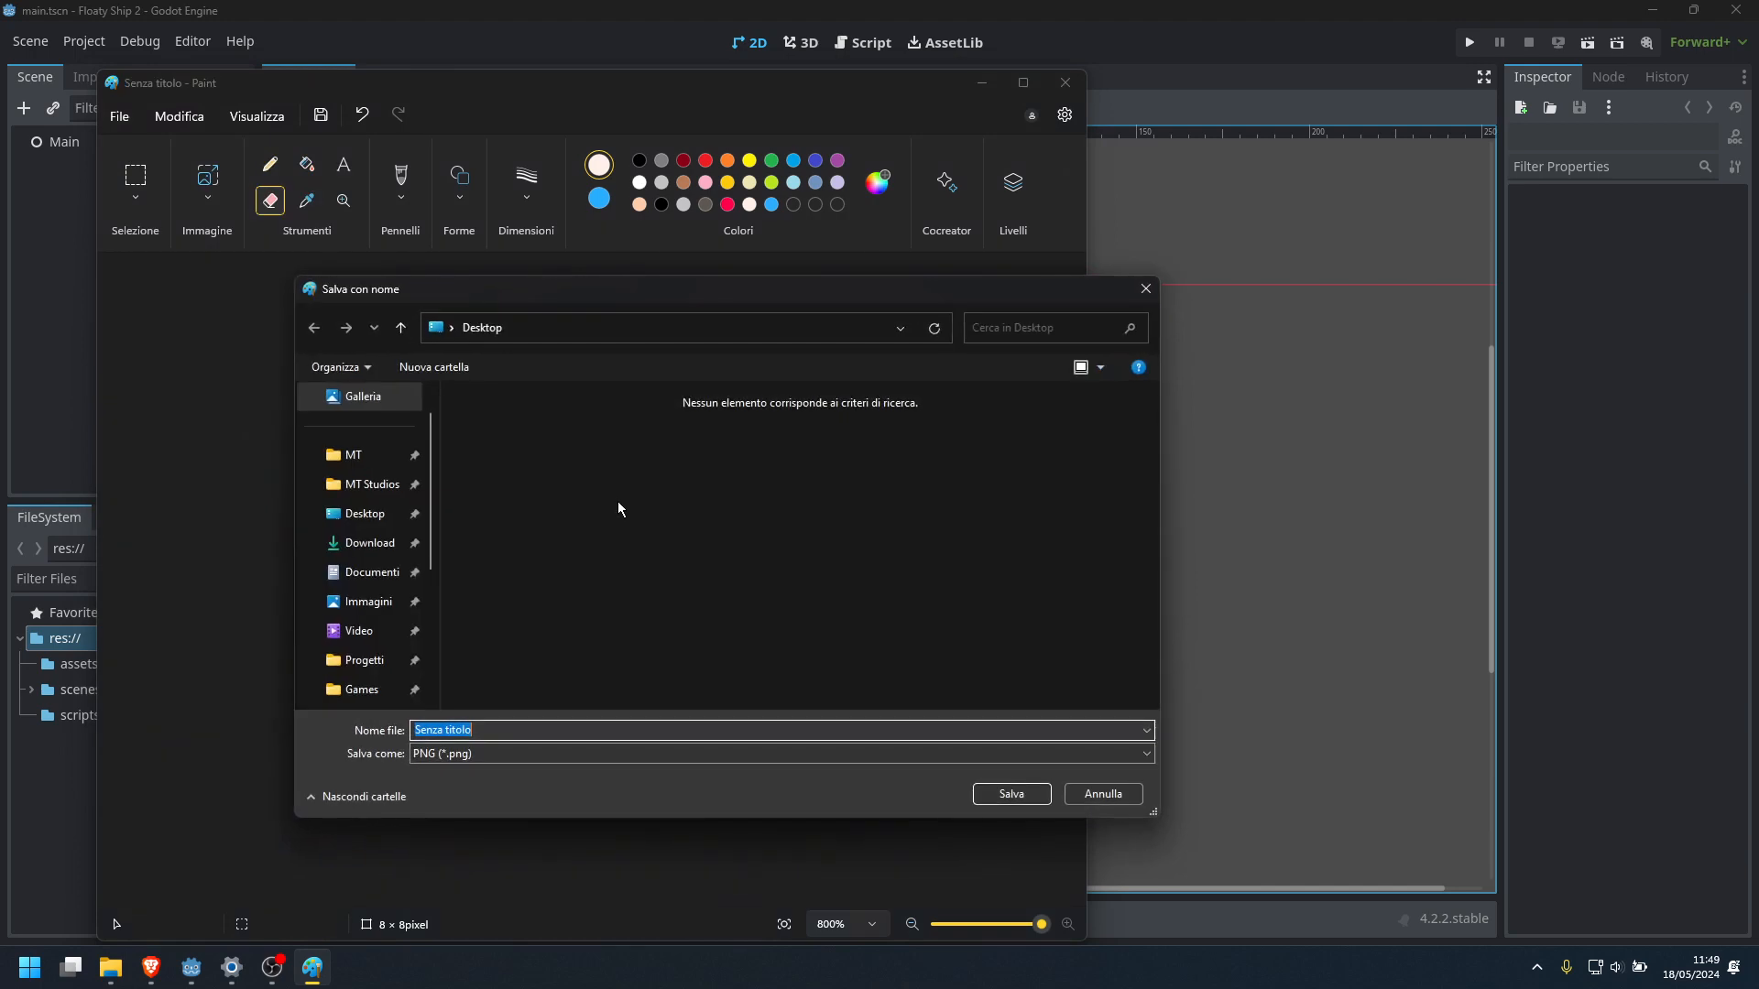
pyautogui.click(372, 484)
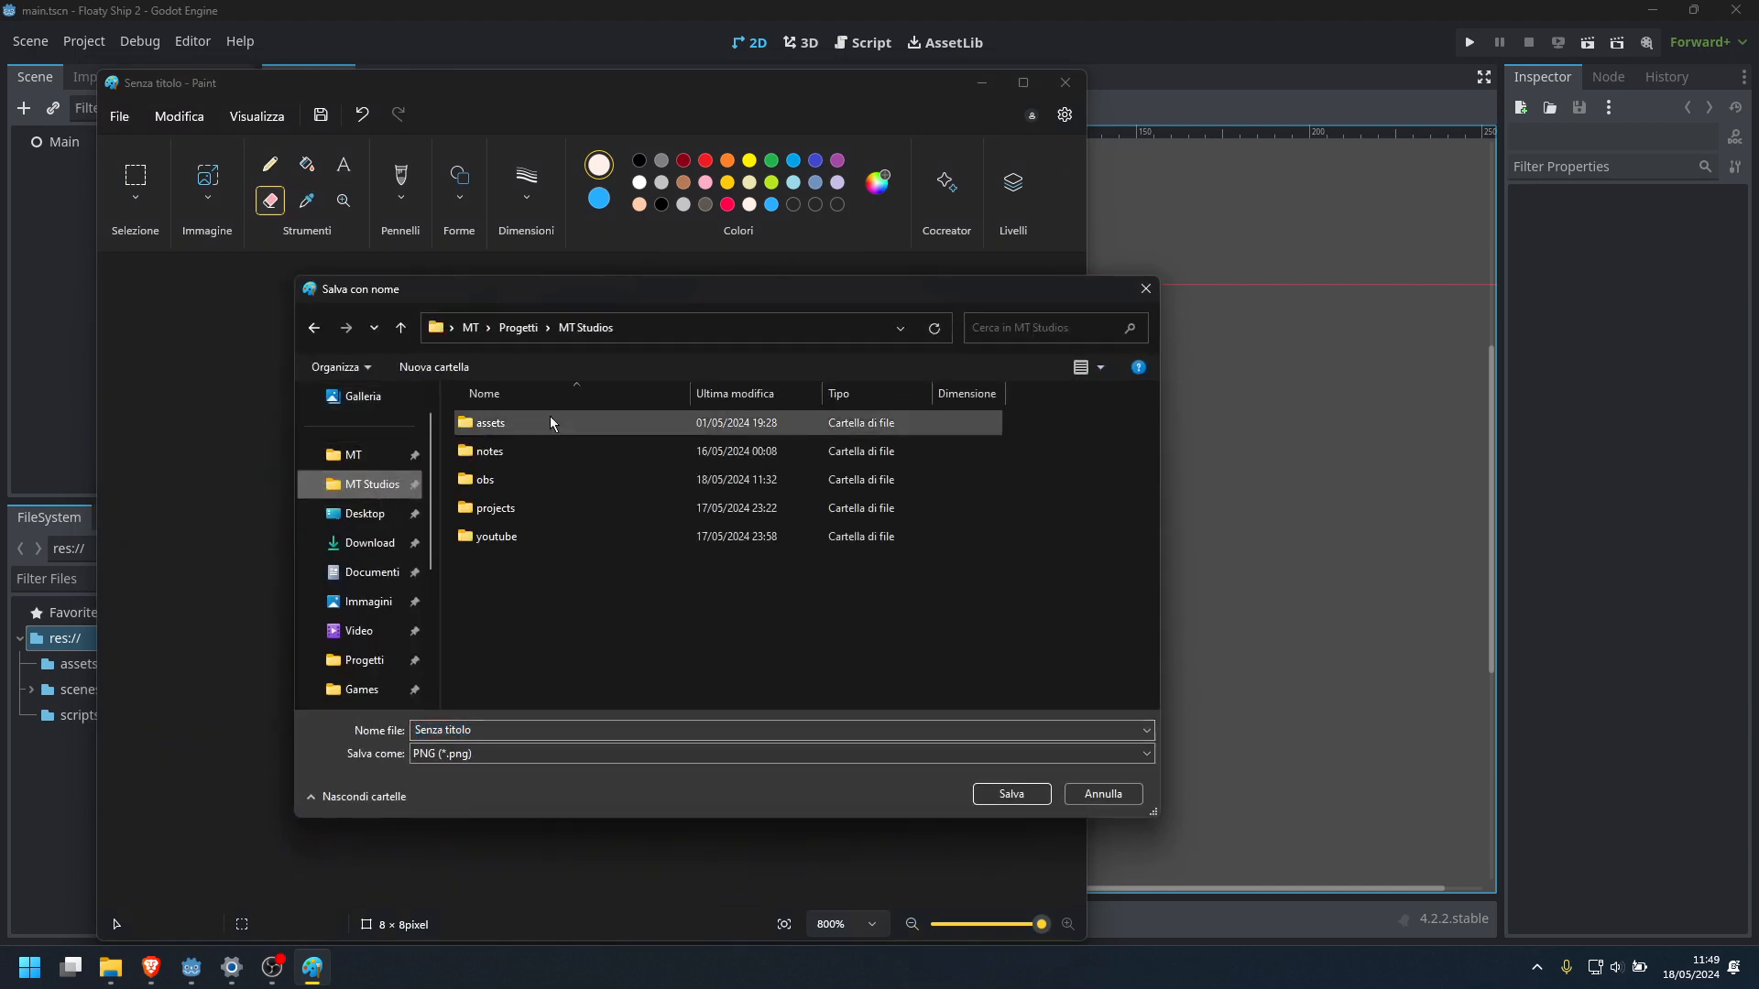
pyautogui.doubleClick(502, 515)
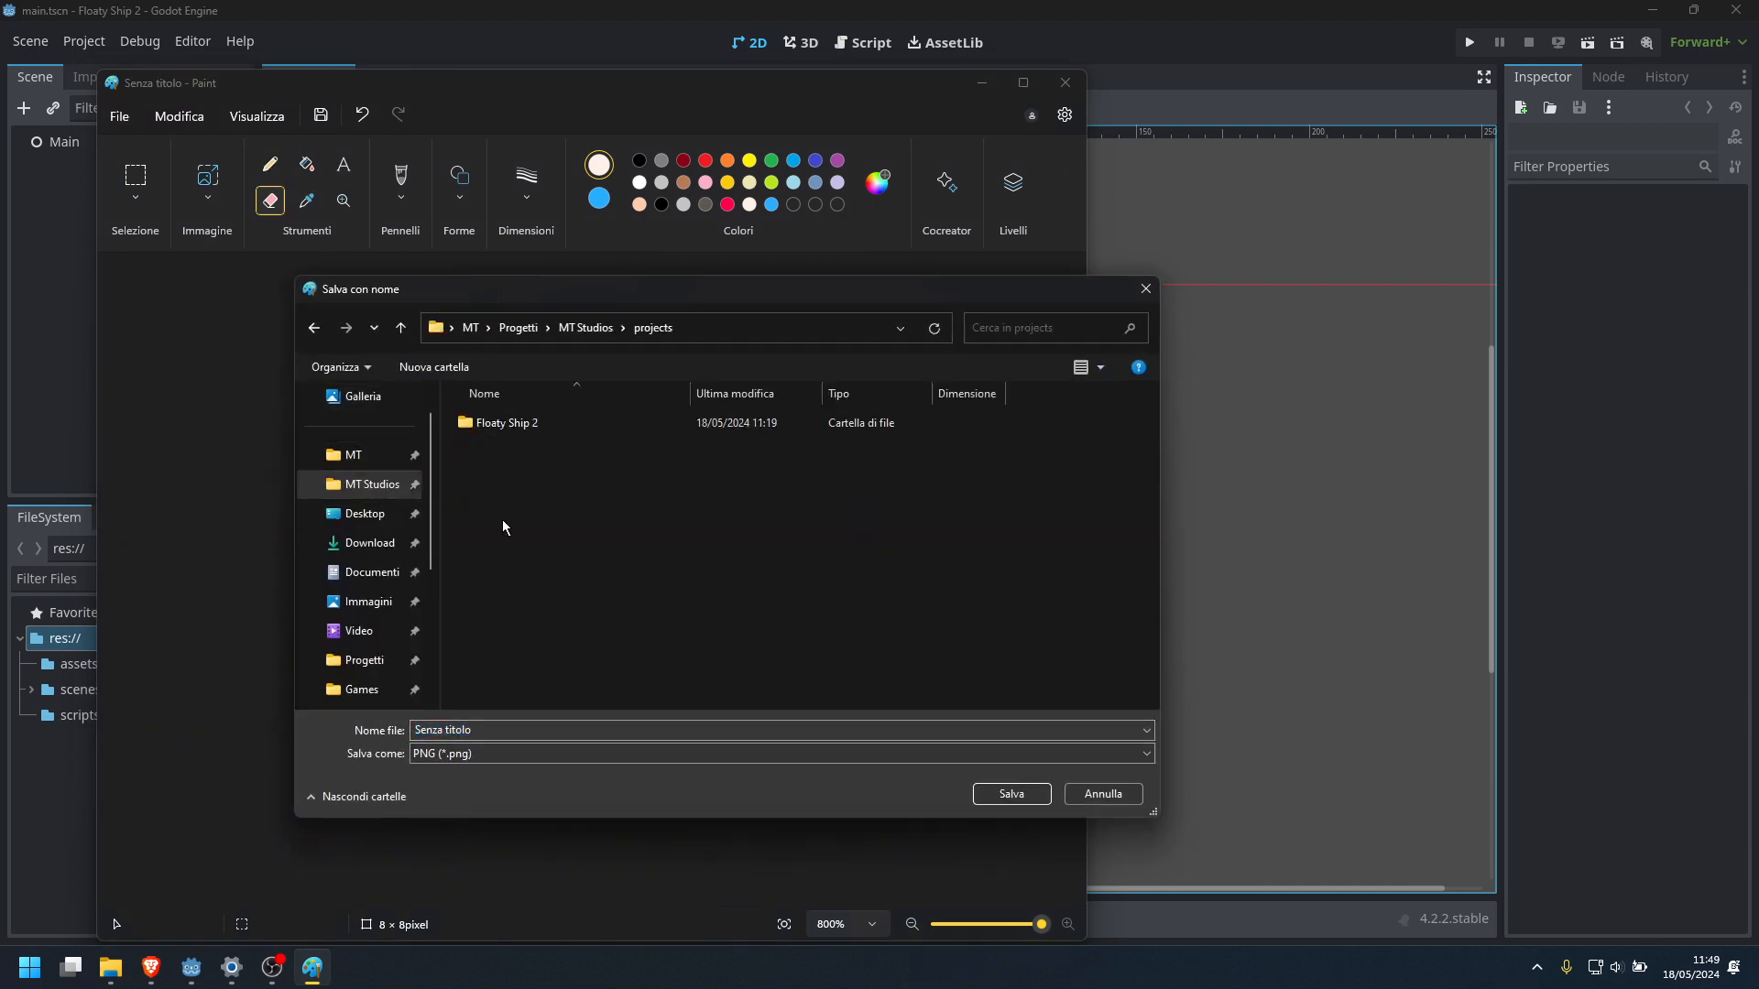
pyautogui.doubleClick(519, 429)
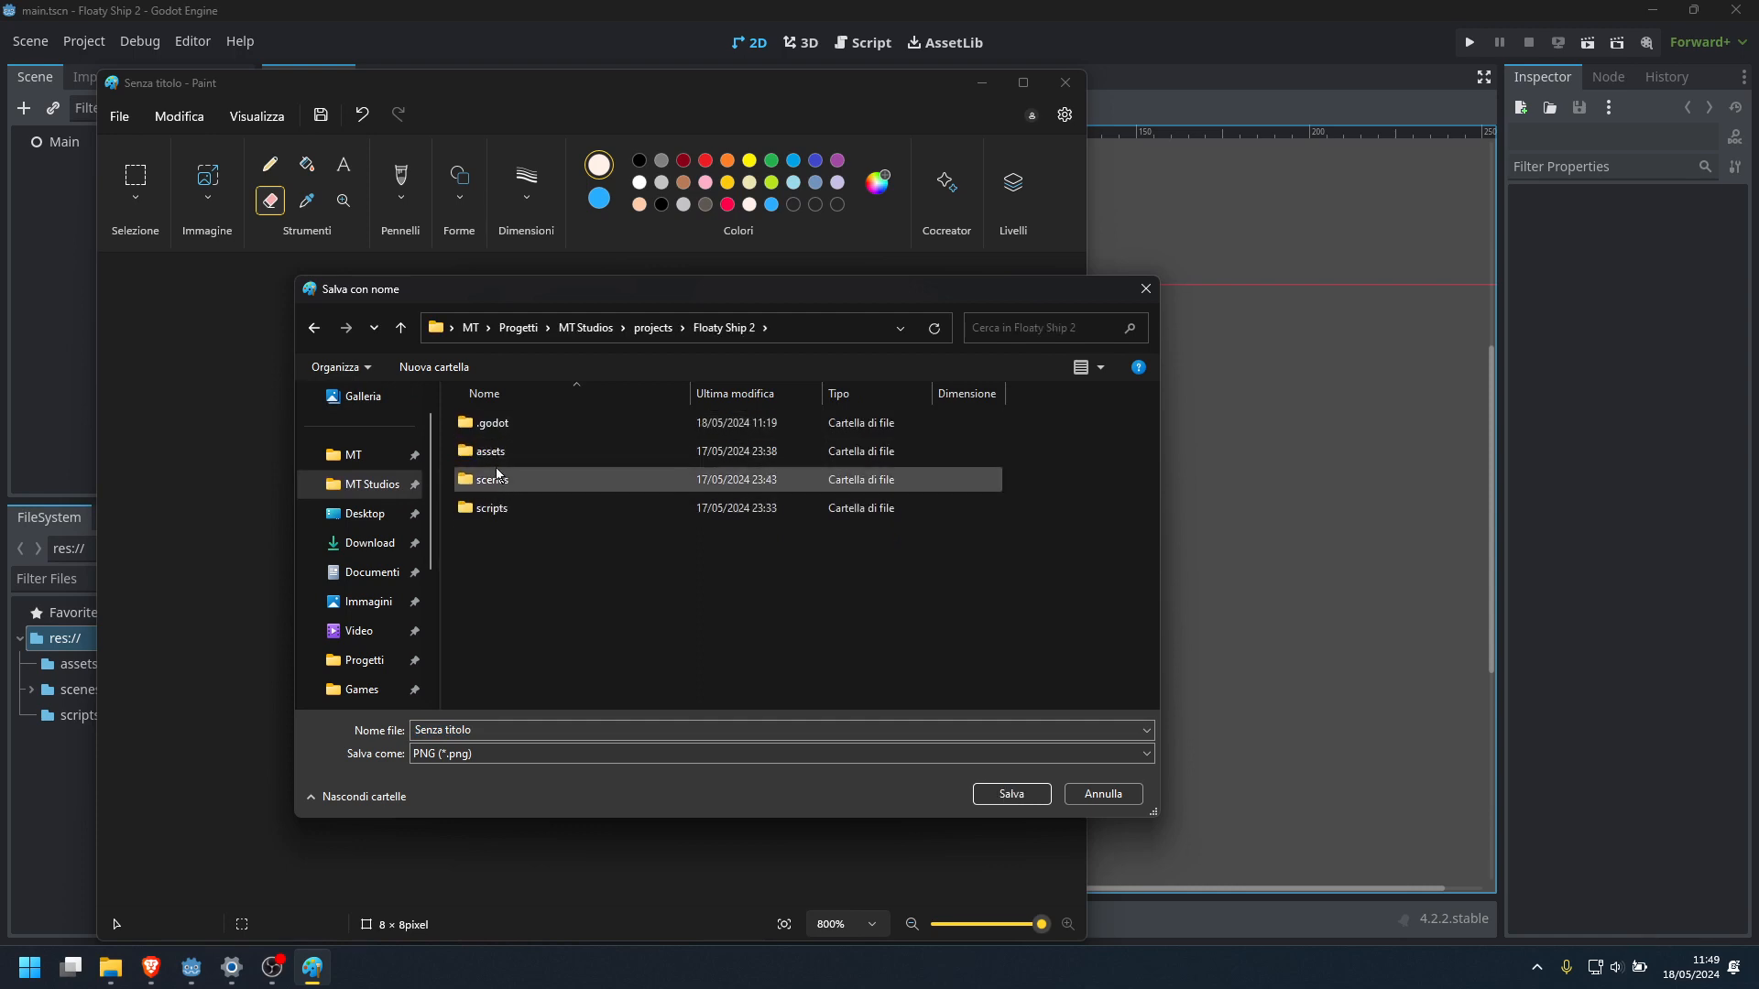
pyautogui.doubleClick(491, 452)
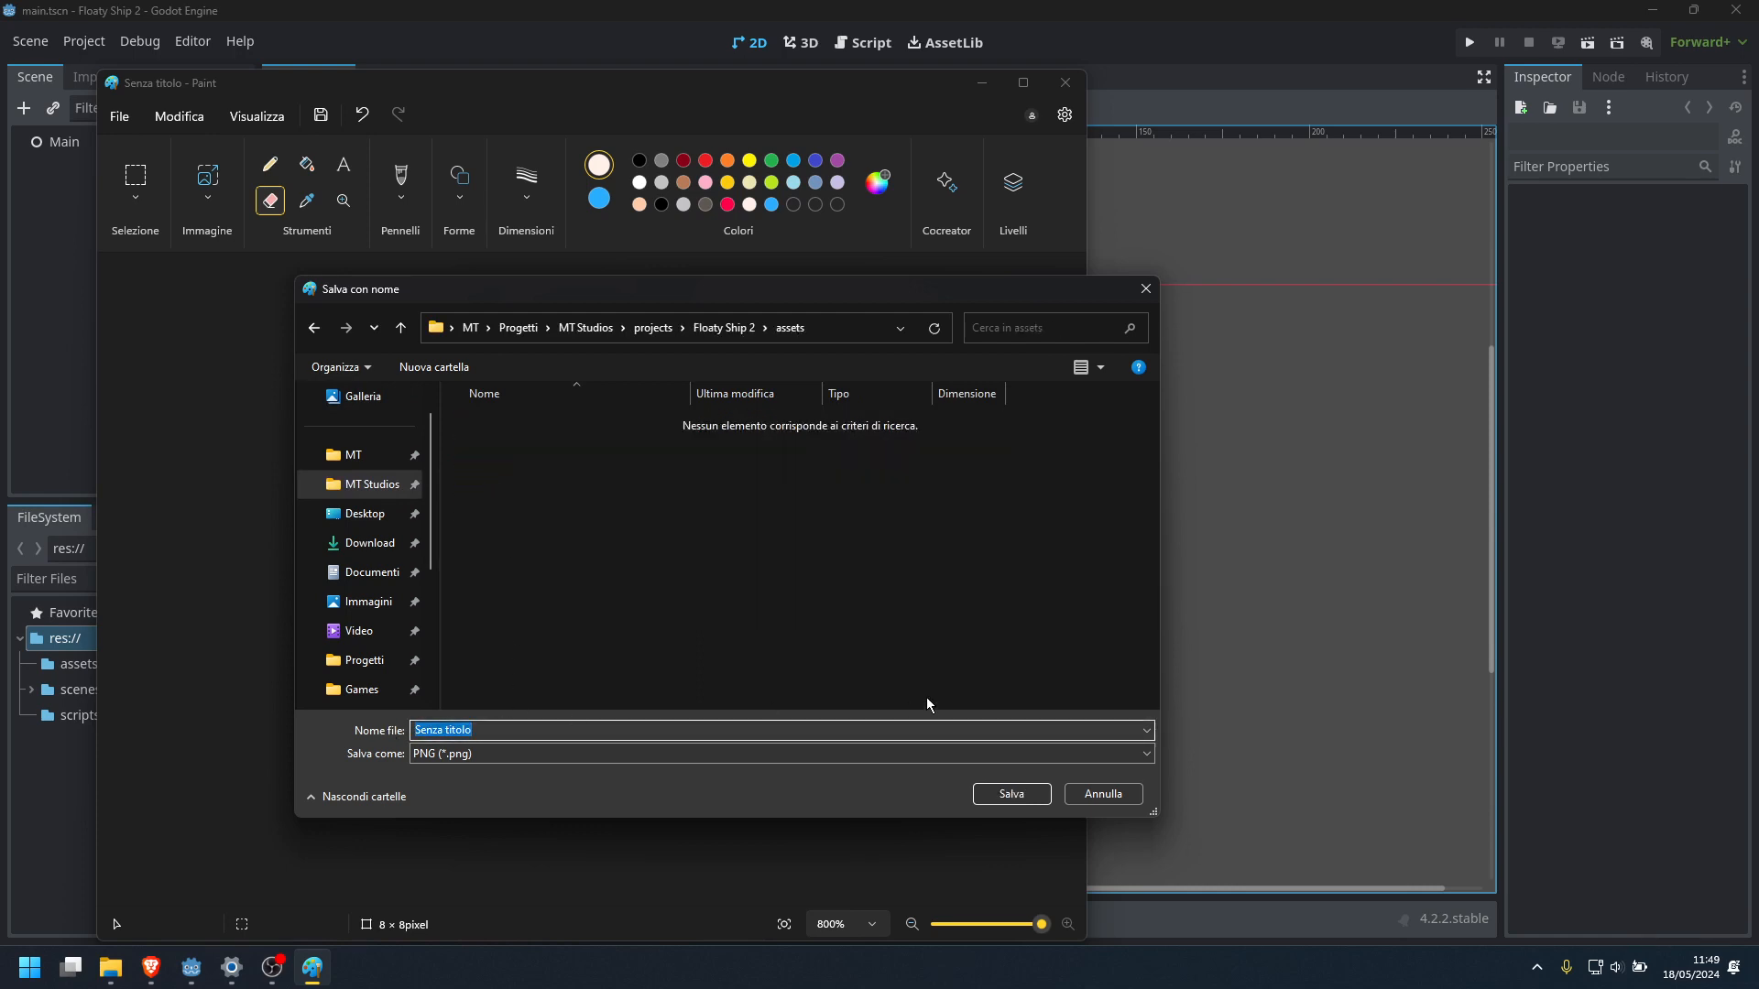
pyautogui.write('ship.png')
pyautogui.click(988, 797)
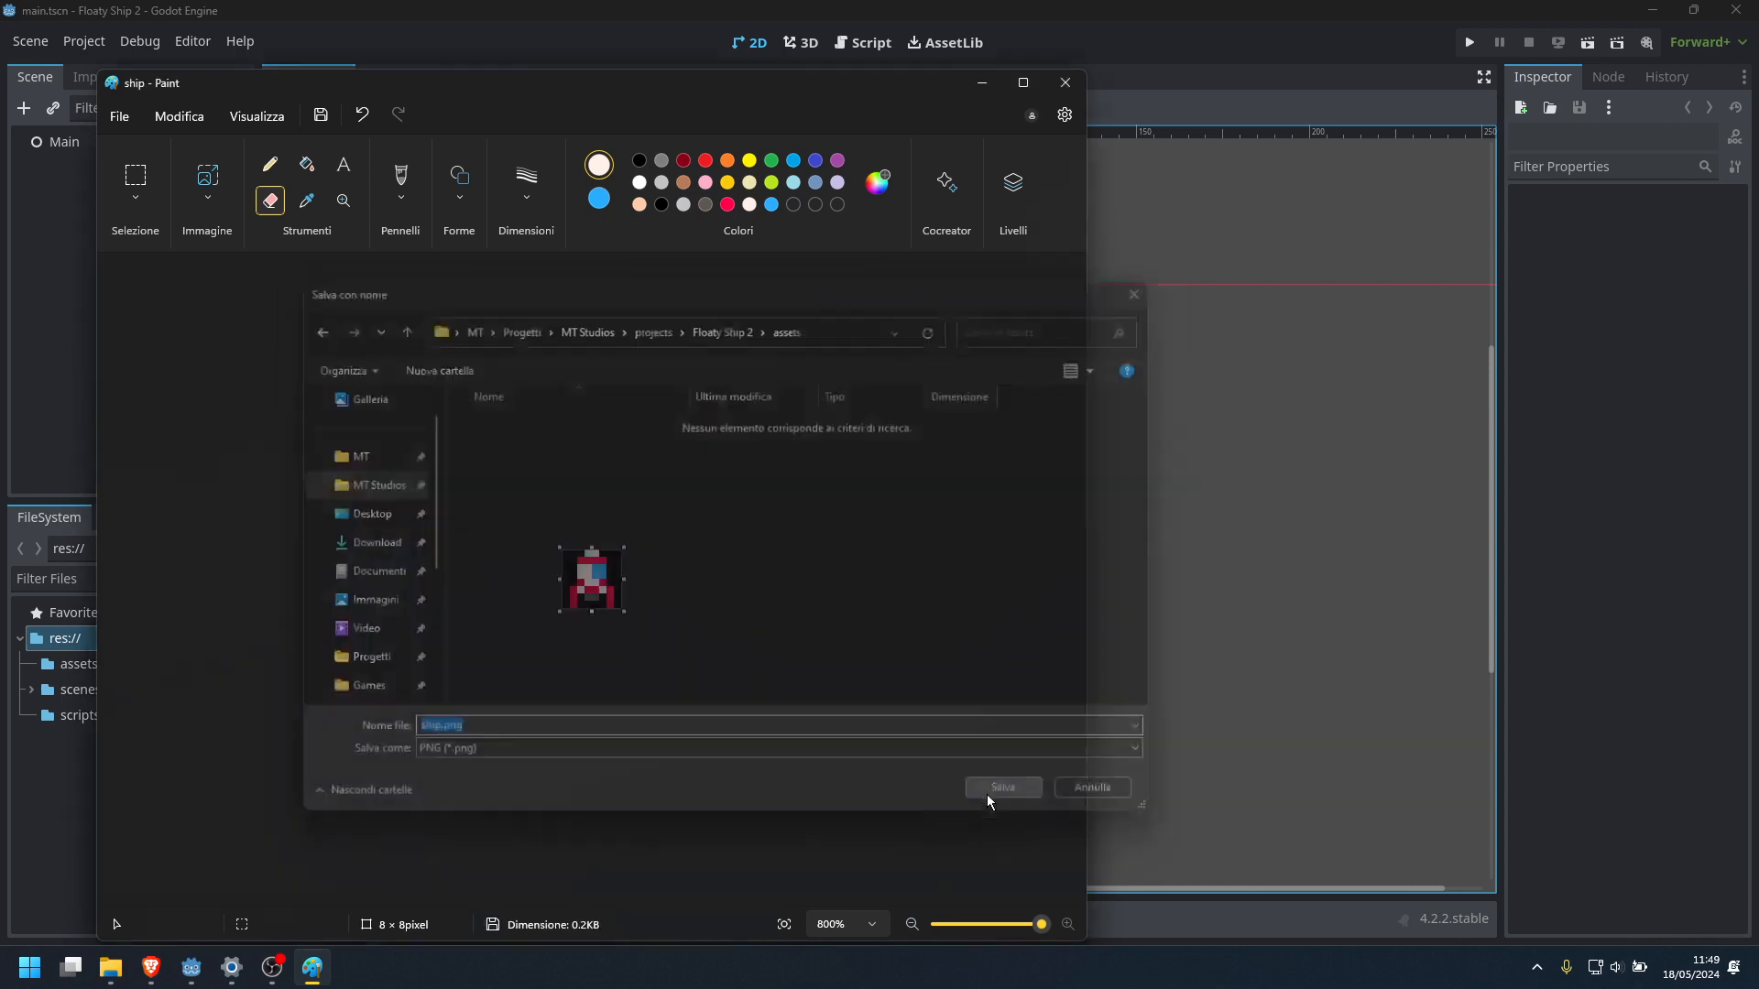
# Switch to Godot and select ship.png in the project's assets folder, briefly checking the drawing in Paint
pyautogui.click(982, 82)
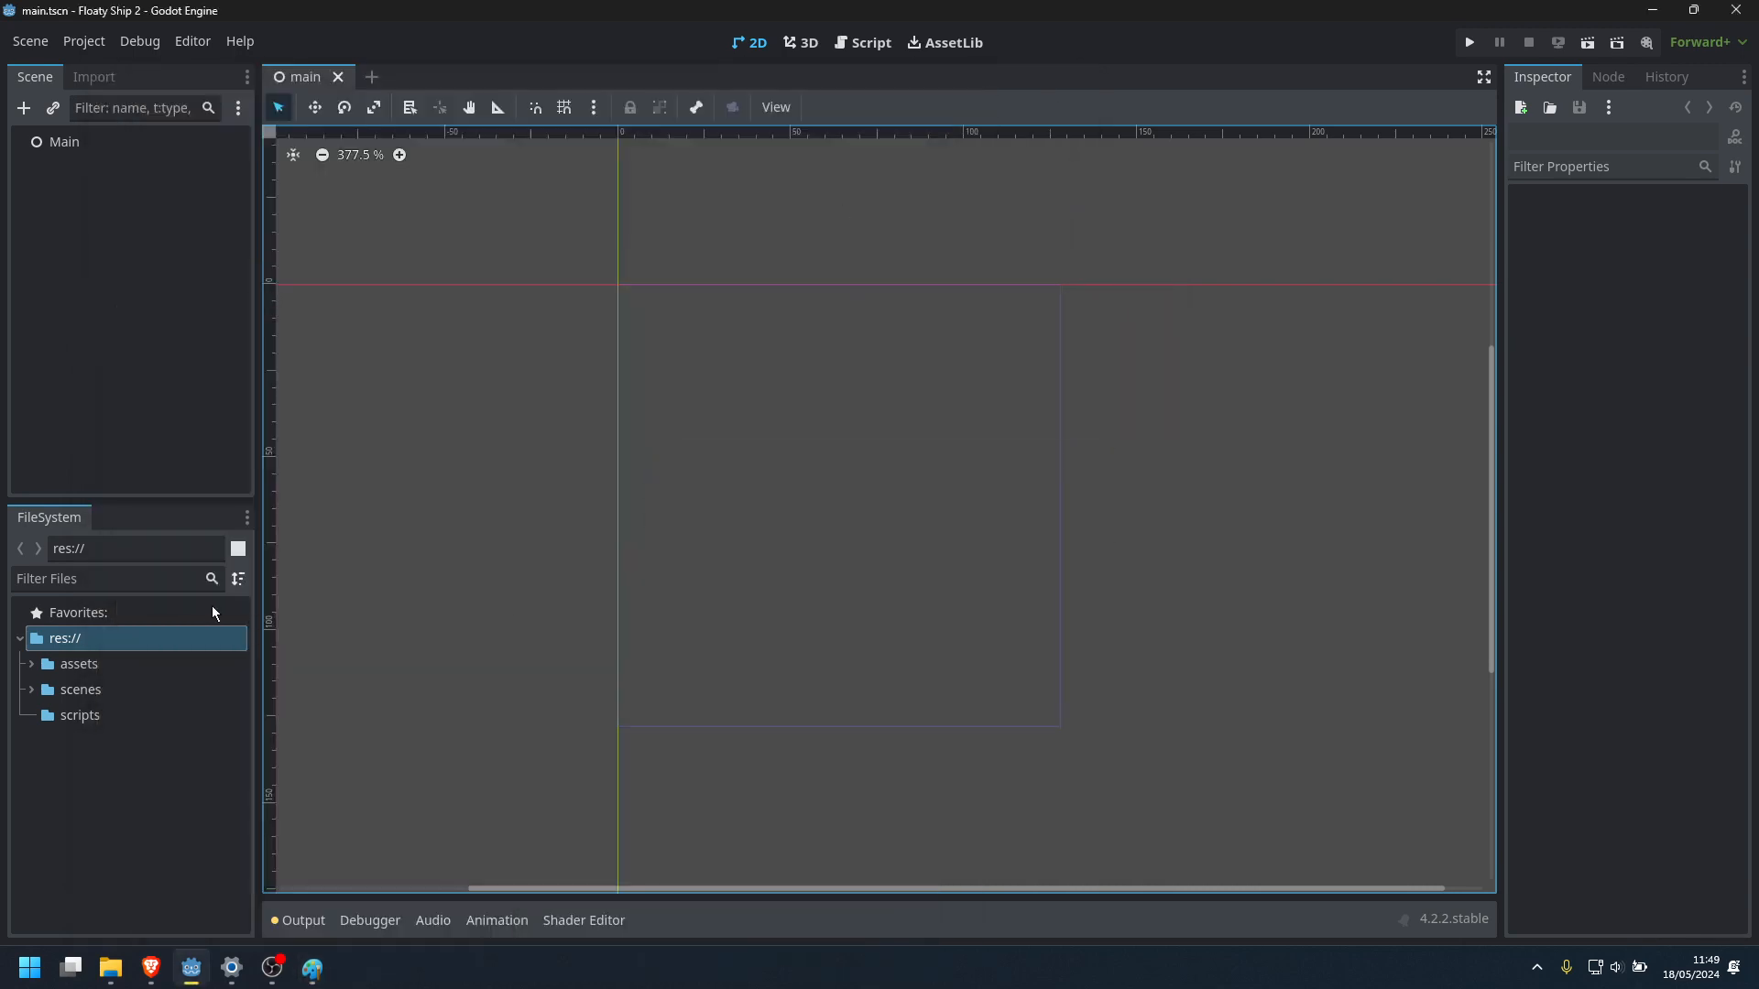
pyautogui.click(31, 663)
pyautogui.click(95, 695)
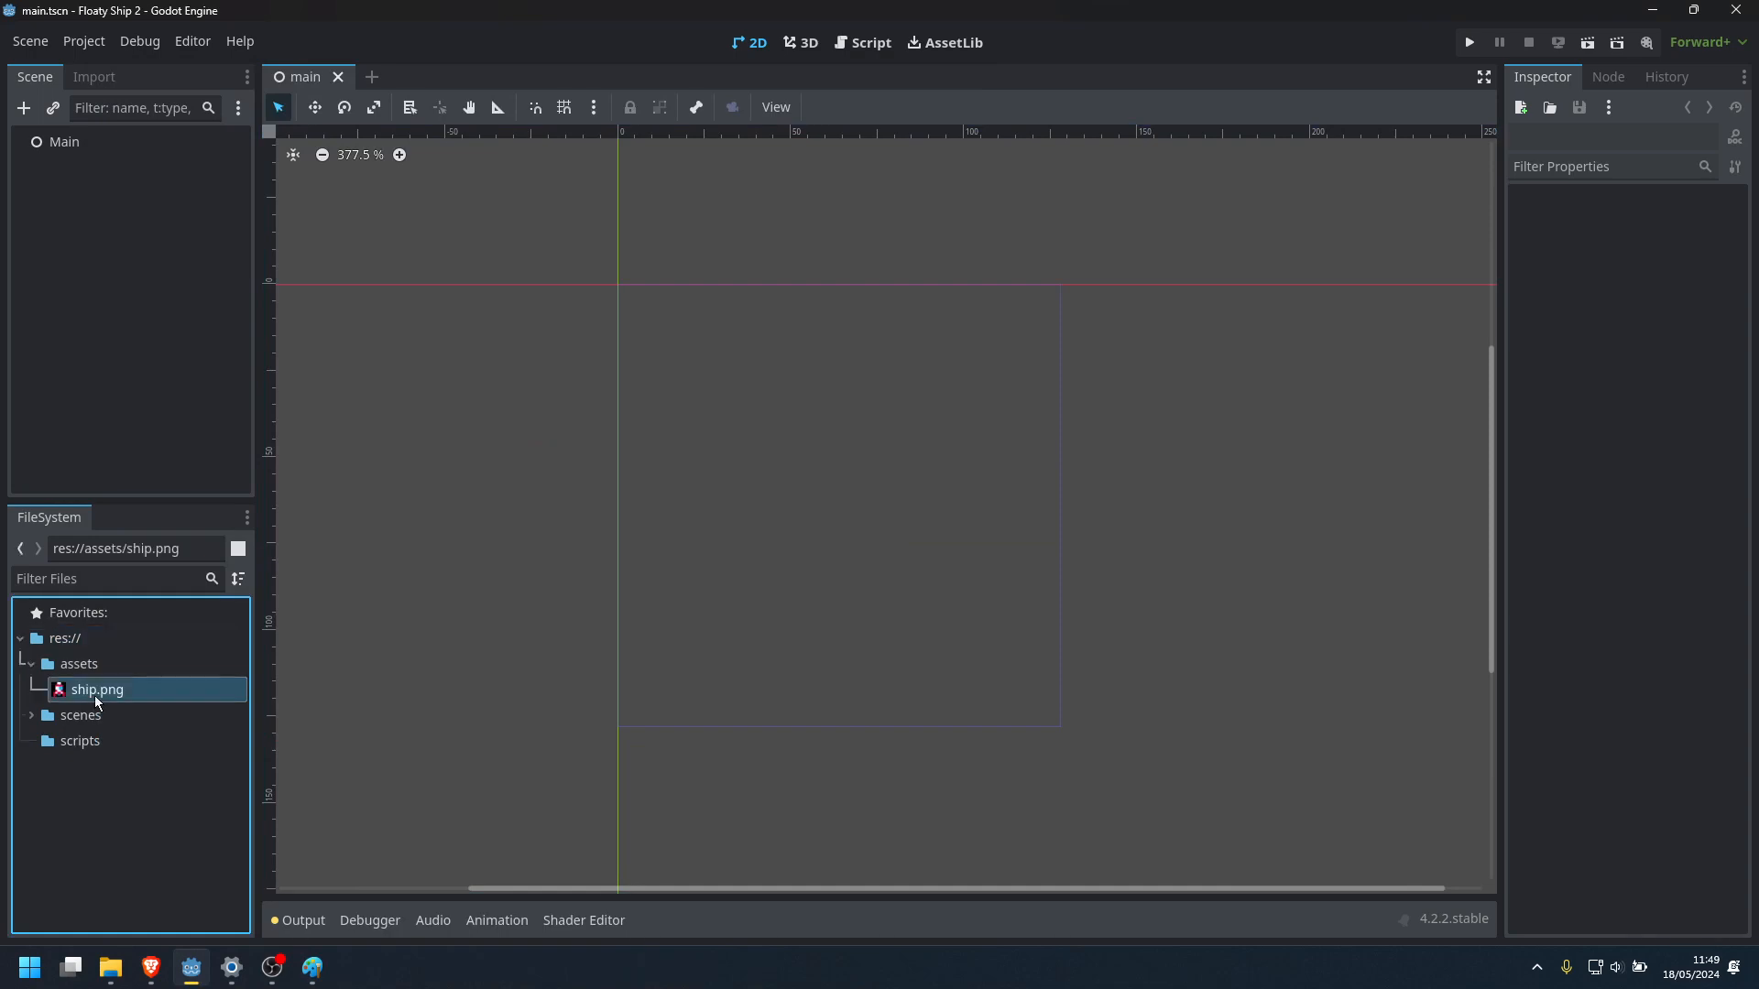
pyautogui.click(342, 579)
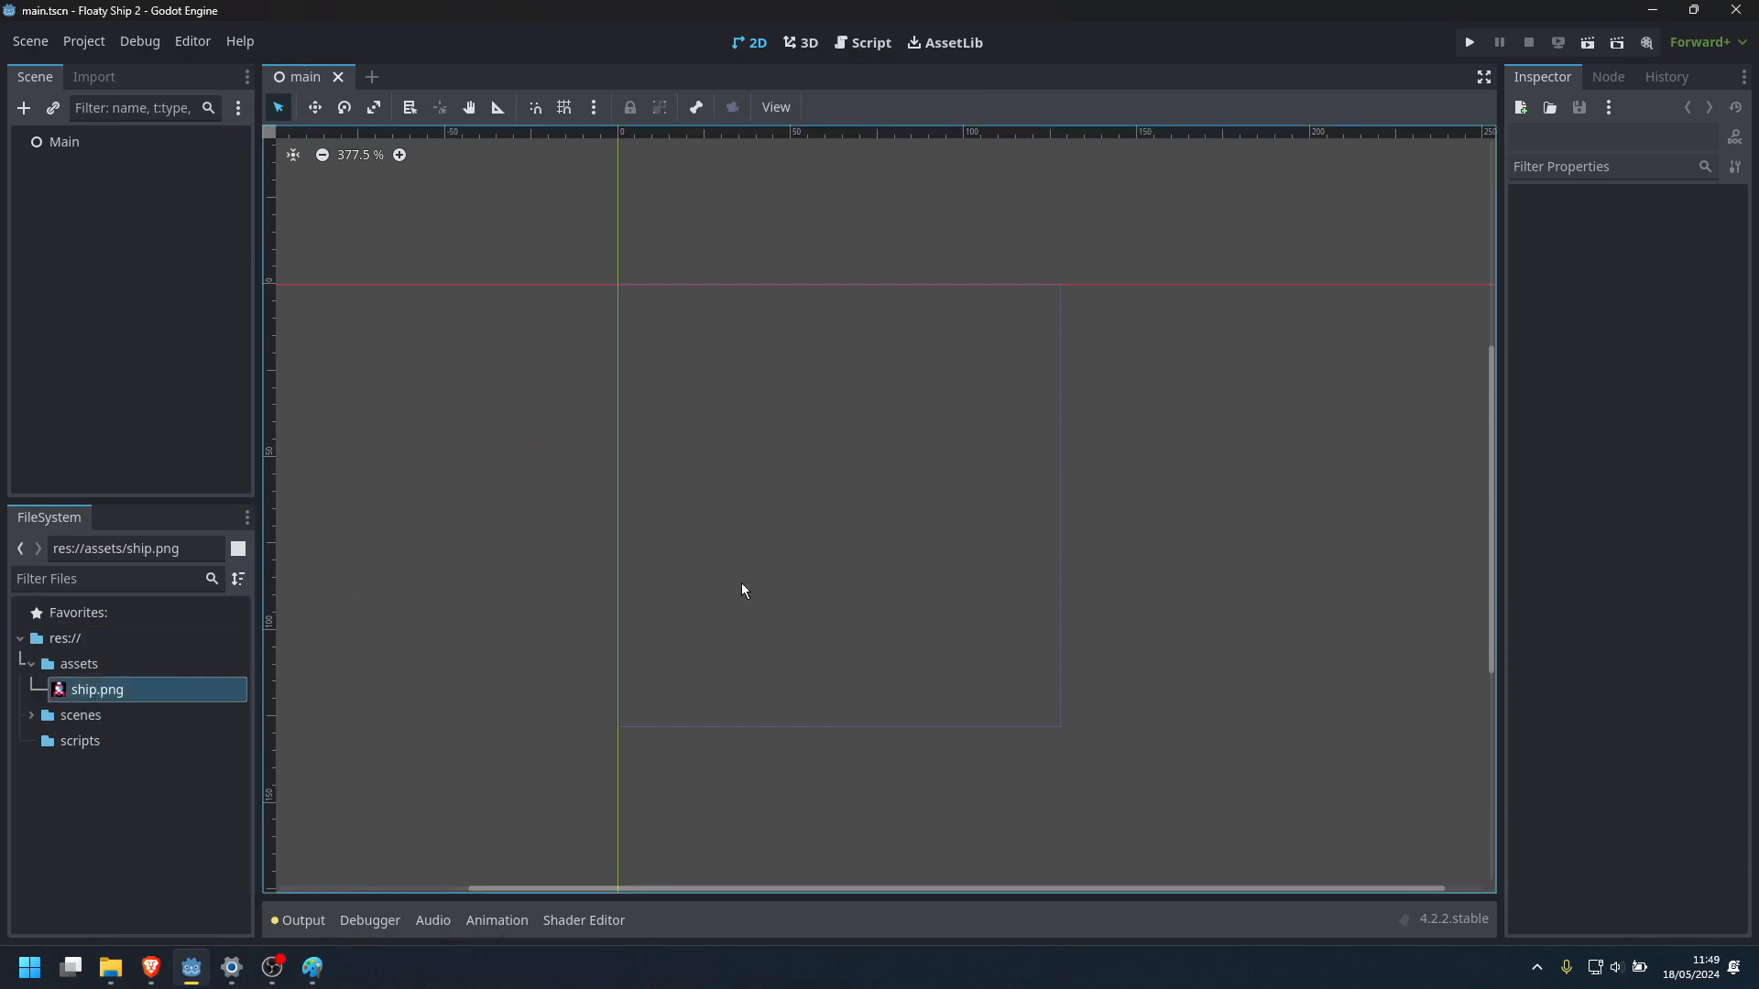
pyautogui.click(312, 967)
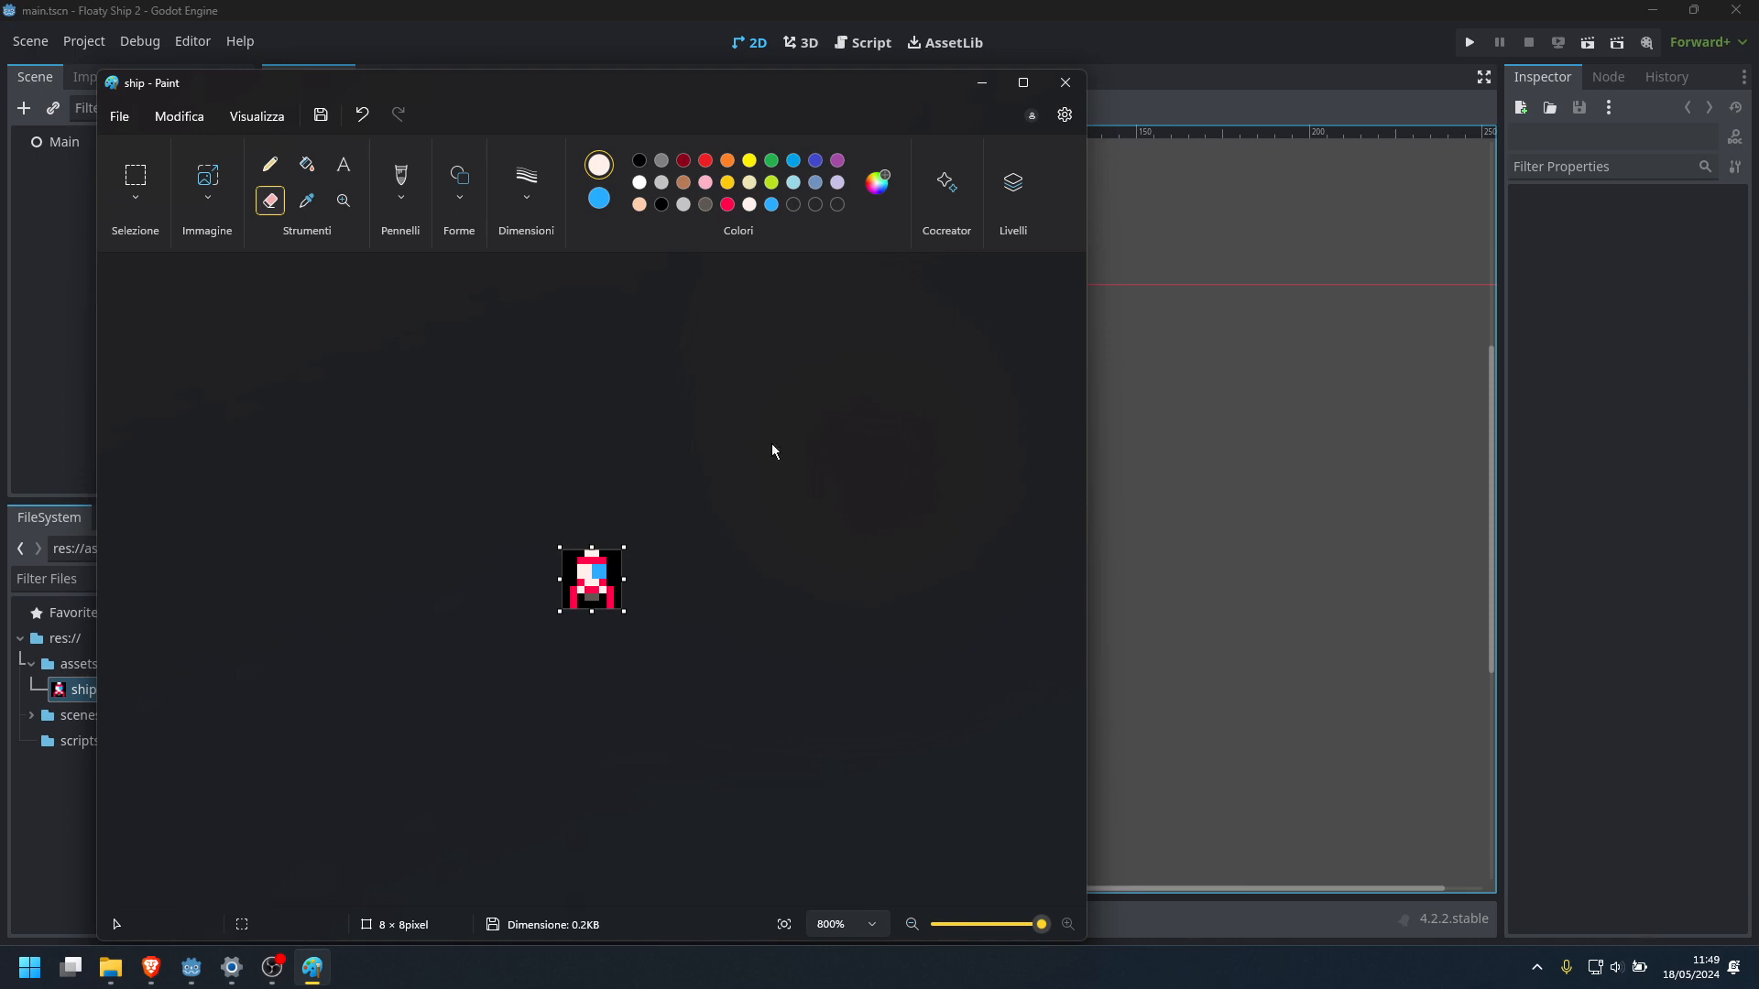
pyautogui.click(981, 82)
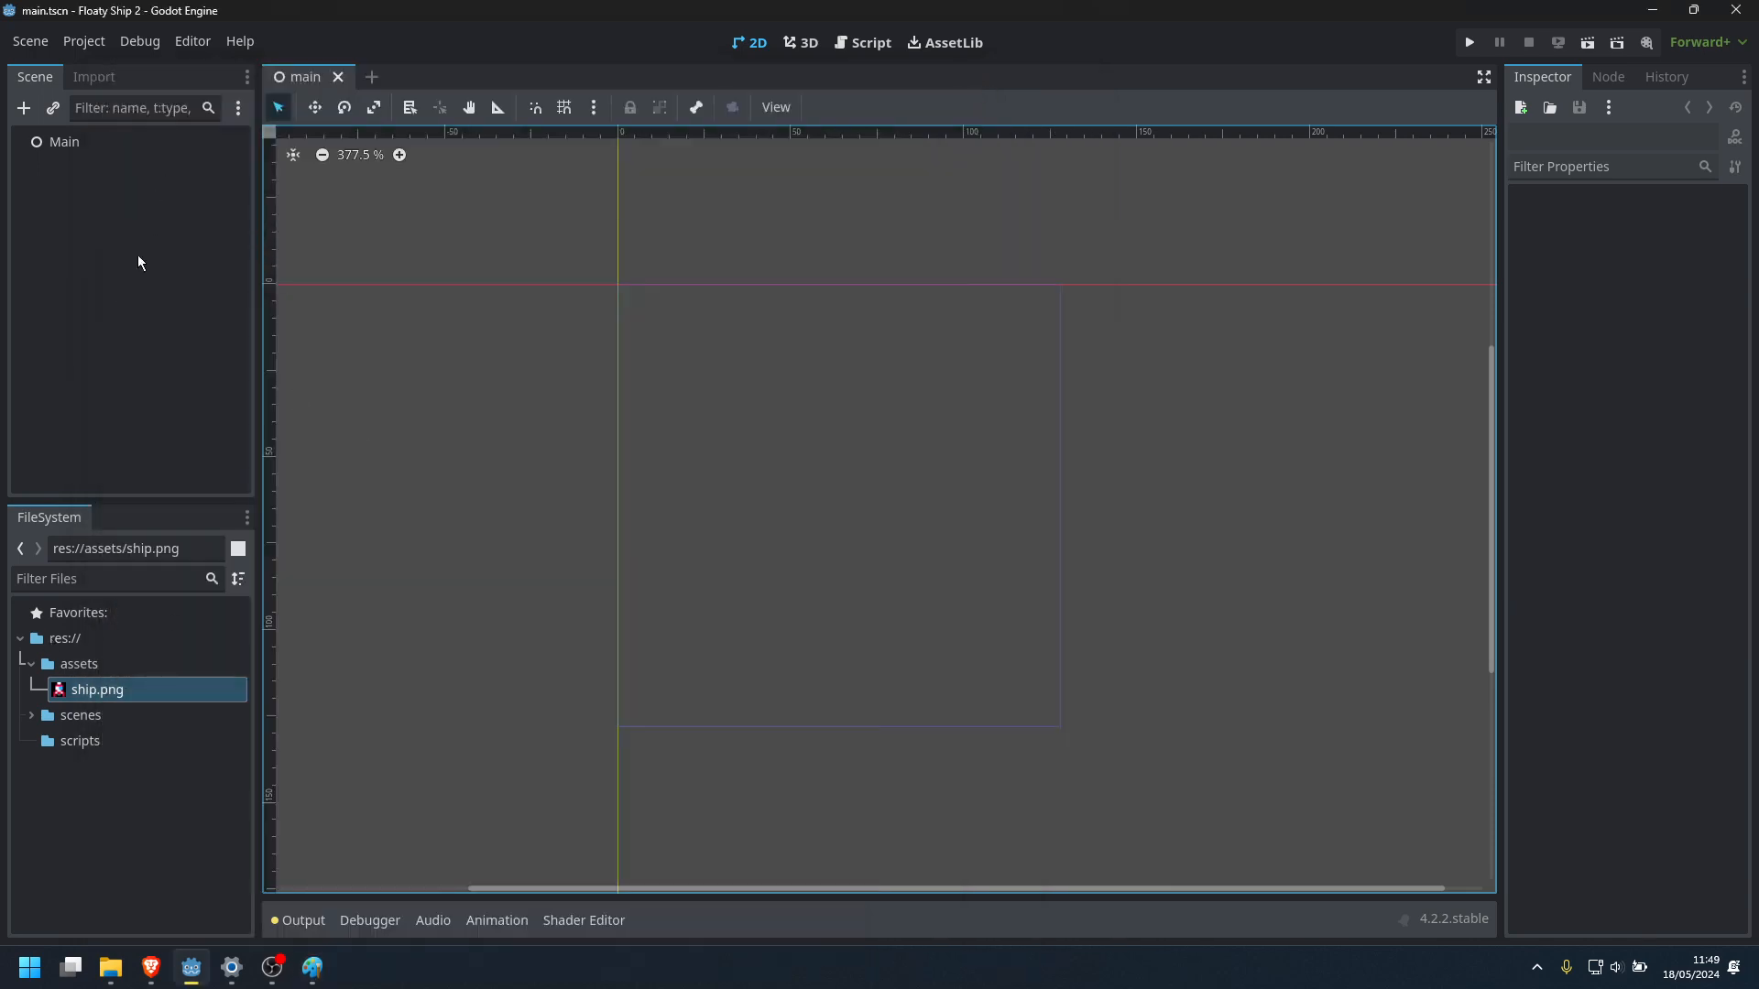
# Add a Sprite2D node as a child of the Main node
pyautogui.rightClick(68, 141)
pyautogui.click(97, 150)
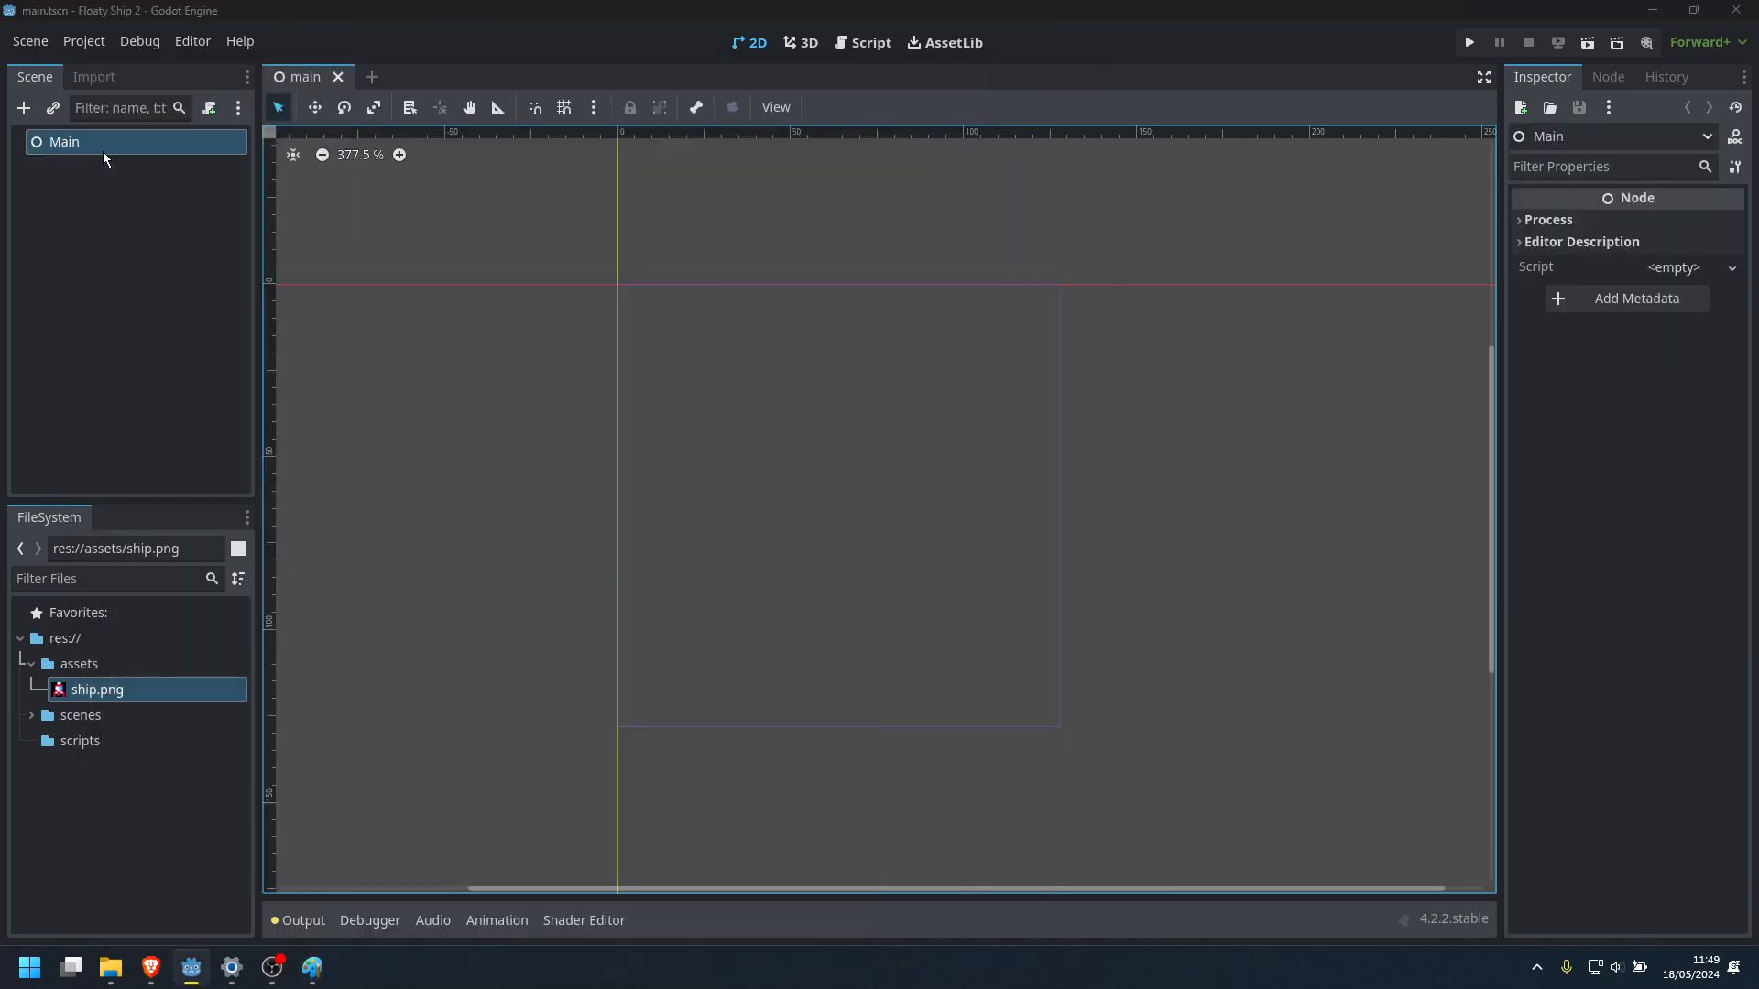
pyautogui.write('sprite')
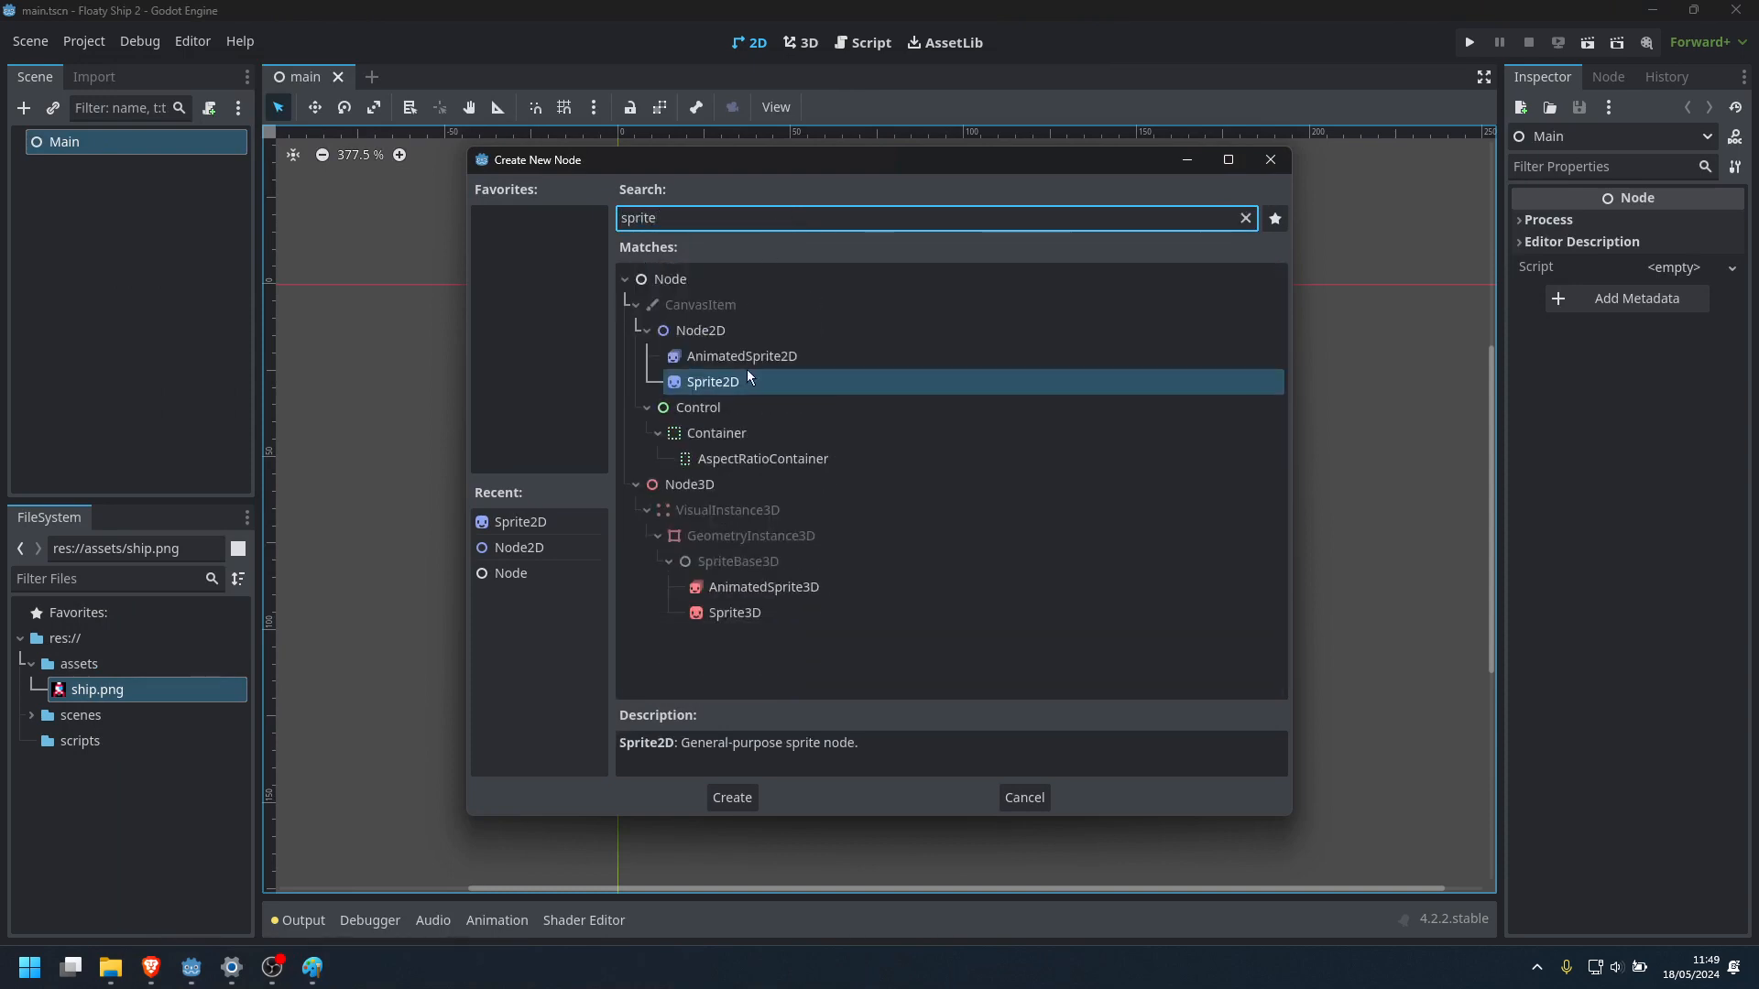
pyautogui.click(745, 356)
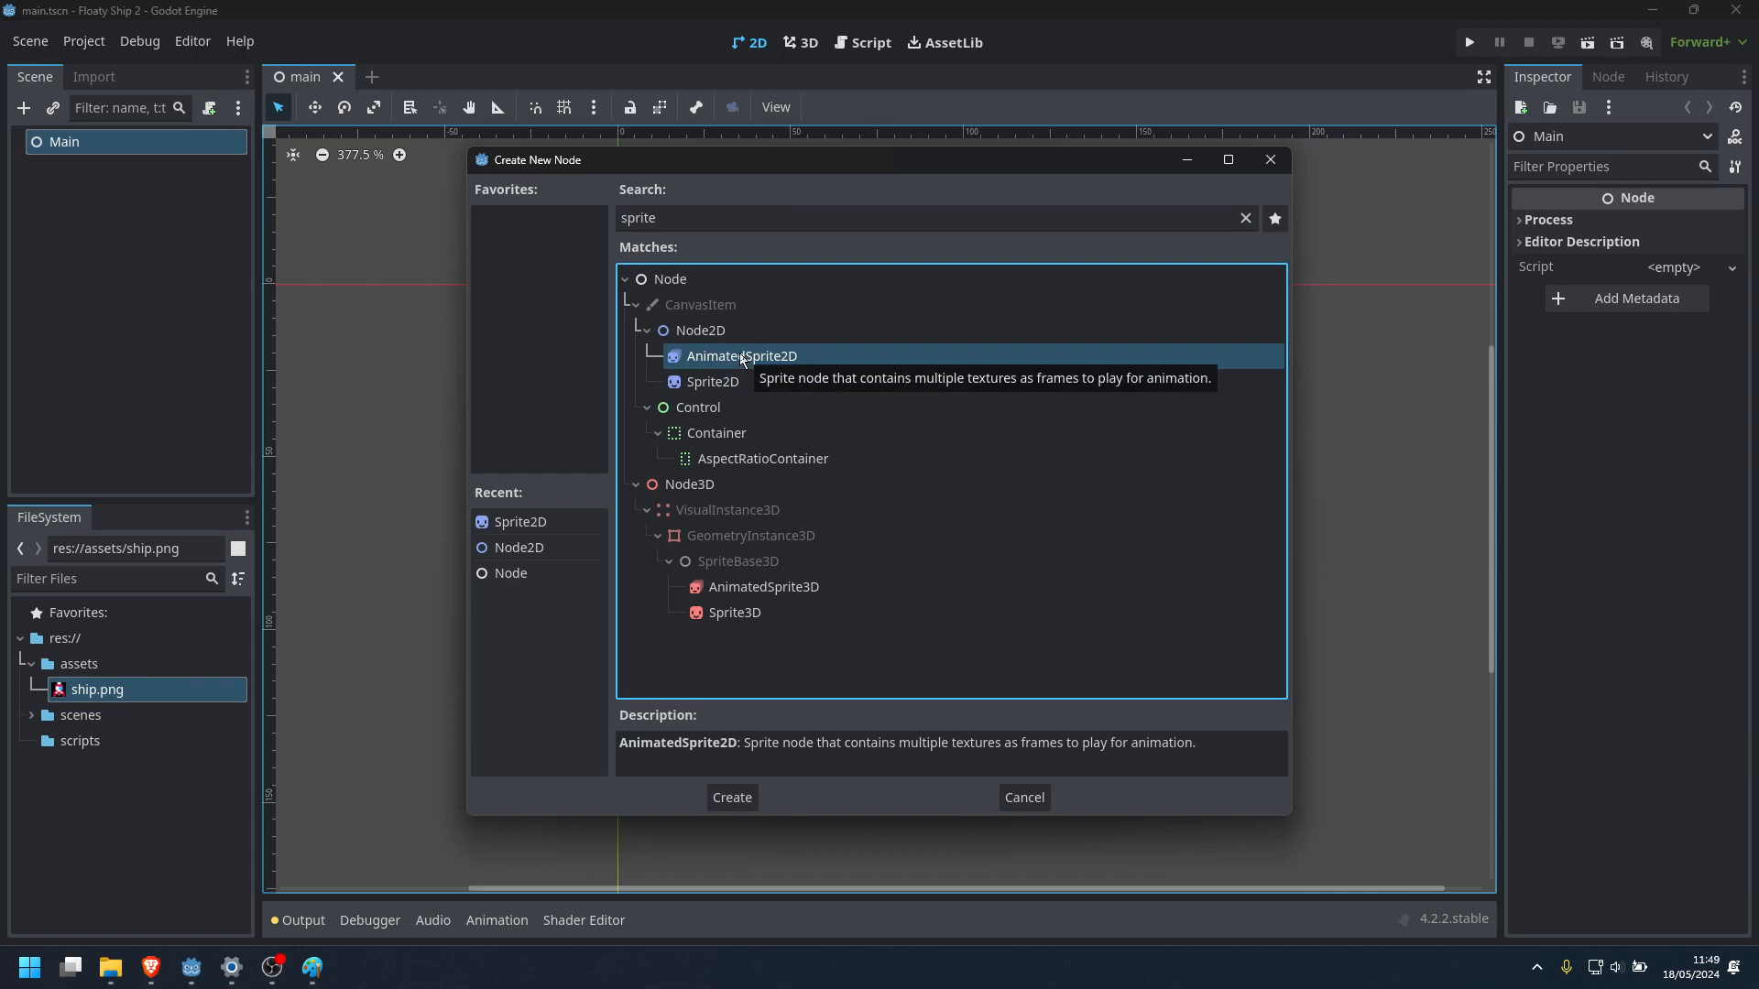
pyautogui.click(733, 386)
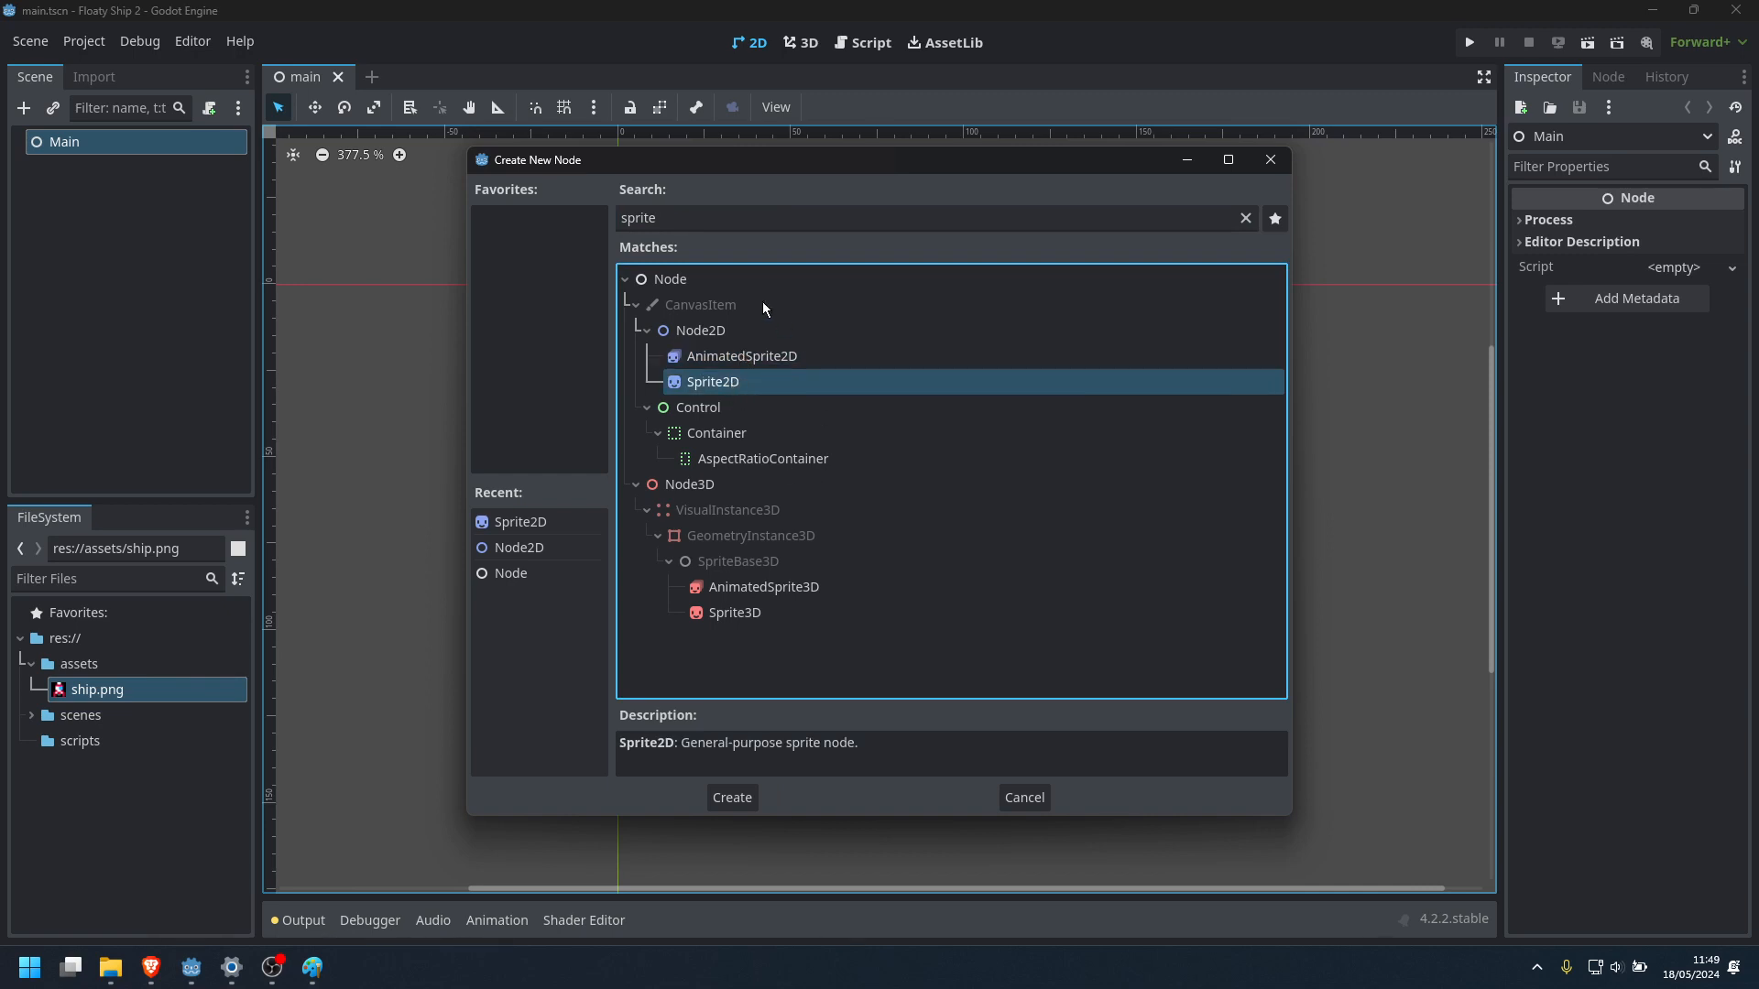
pyautogui.click(732, 797)
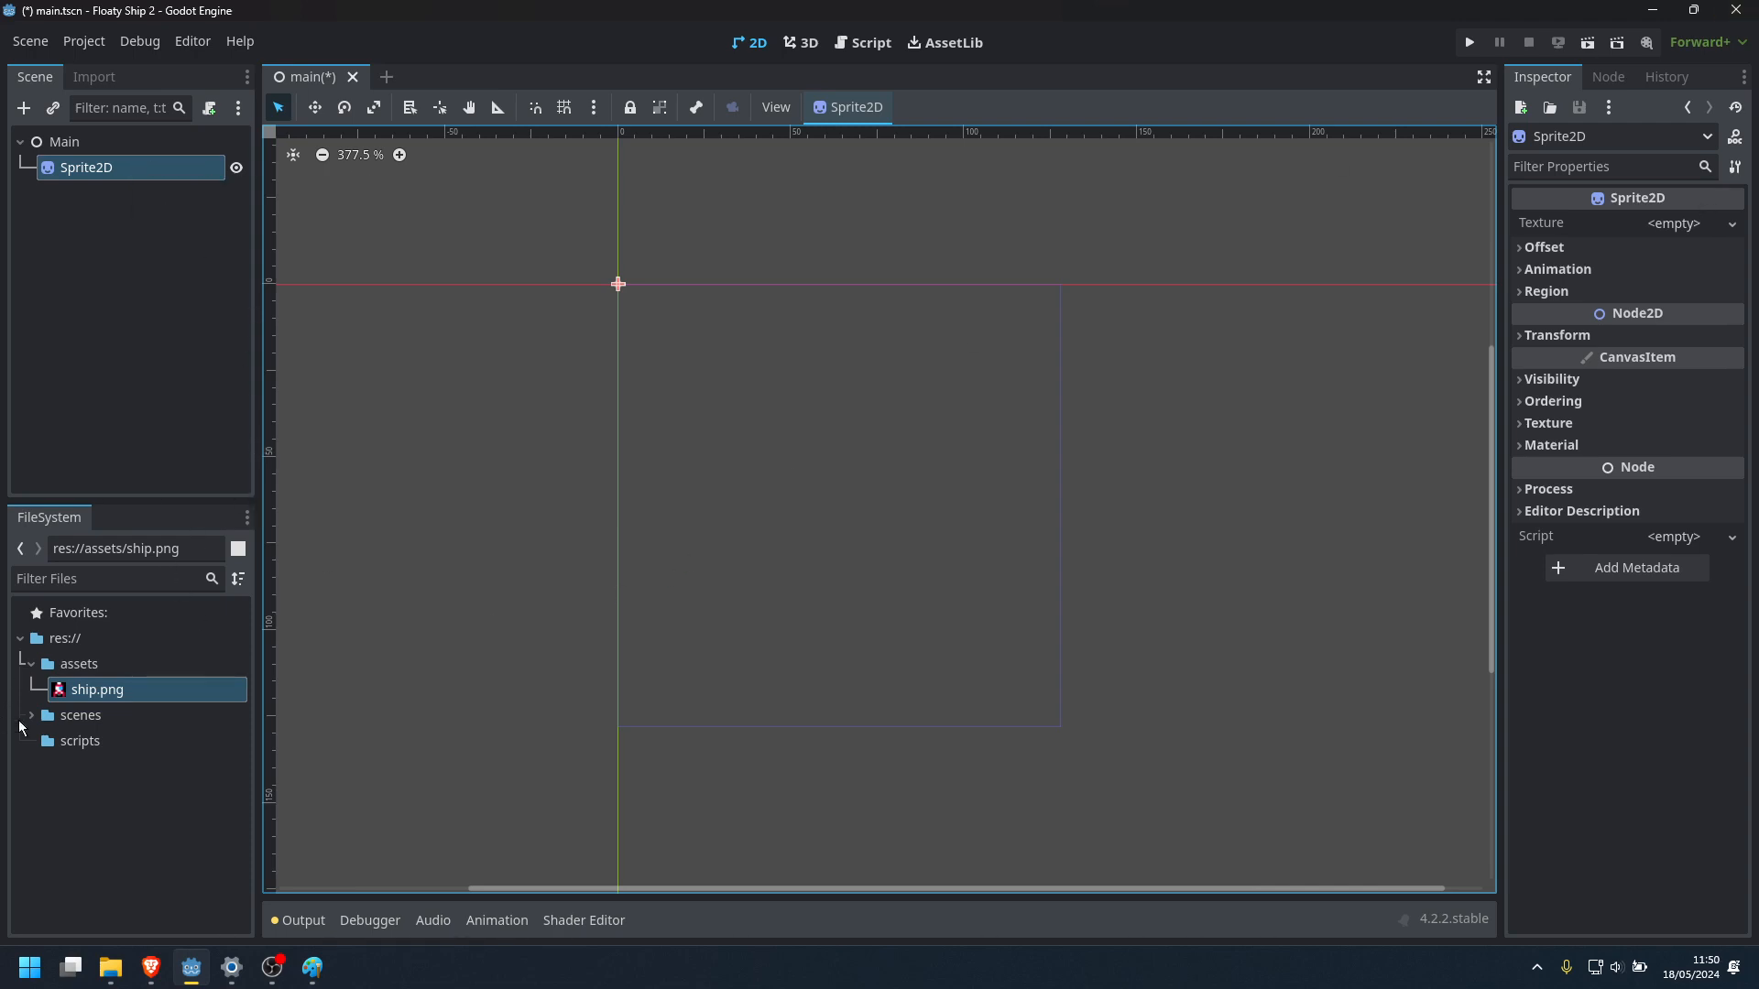
# Assign ship.png as the Sprite2D's texture and move the sprite from the origin into the game viewport frame
pyautogui.moveTo(91, 691); pyautogui.dragTo(1686, 236)
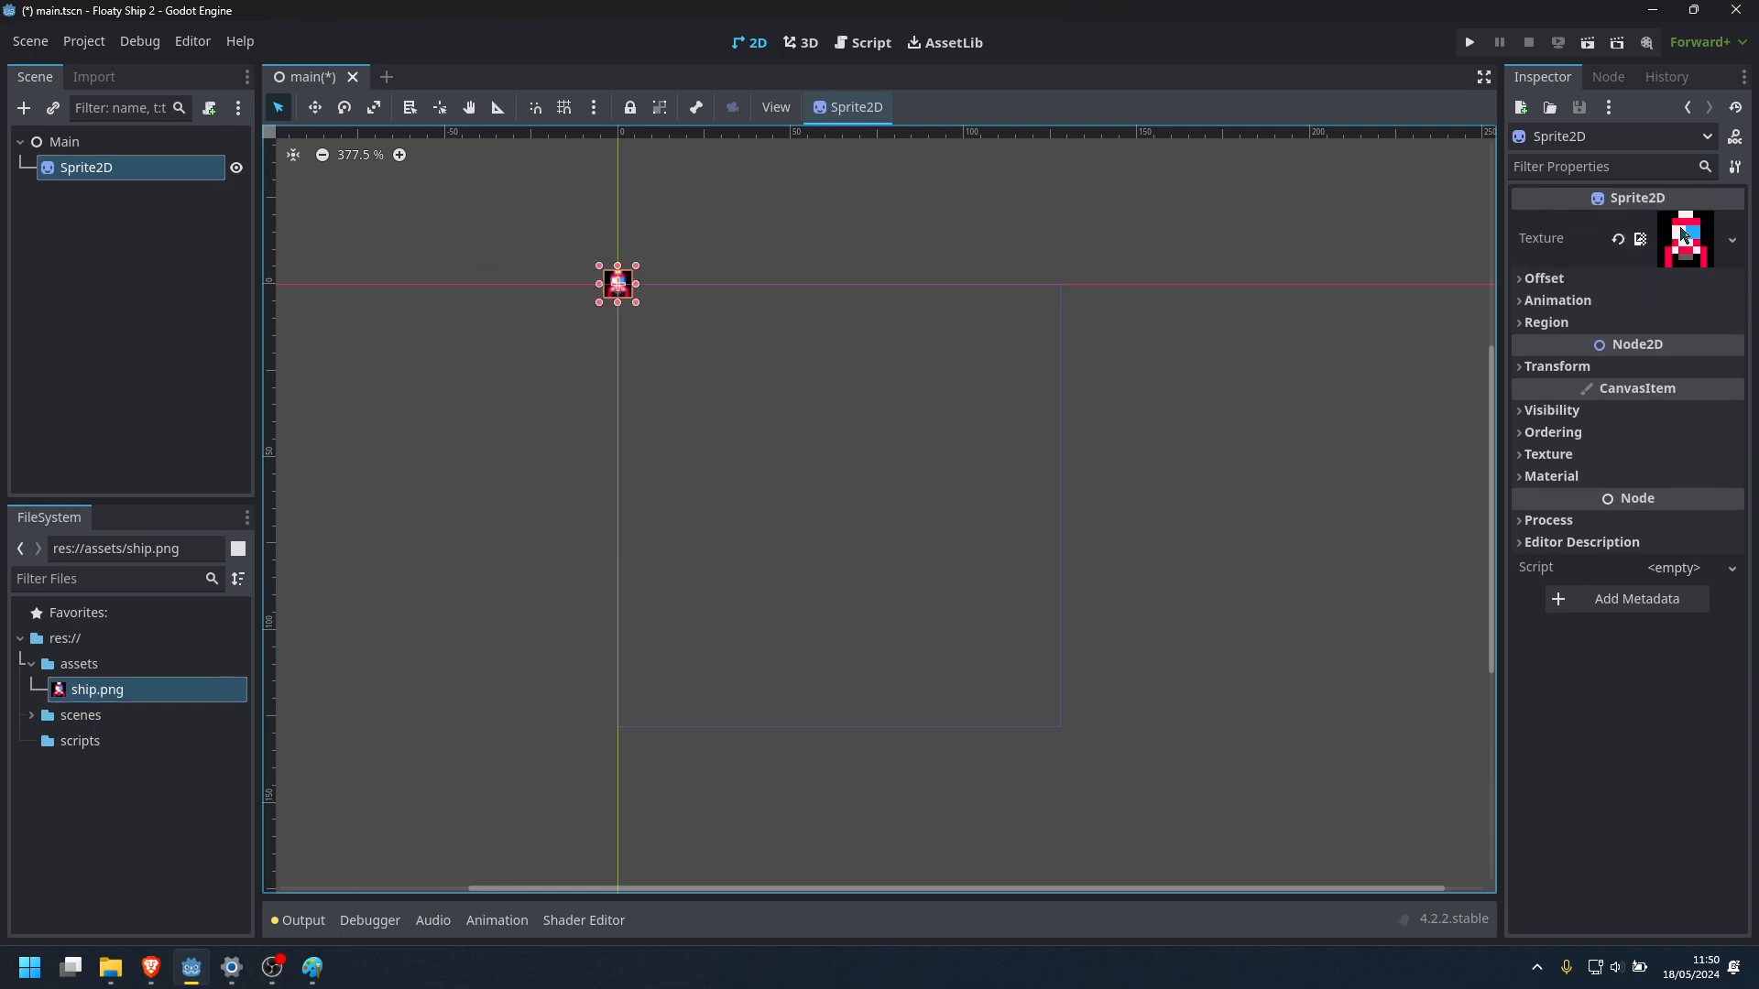
pyautogui.moveTo(623, 289); pyautogui.dragTo(697, 427)
# Examine how sharply the ship sprite's pixels are rendered in the 2D viewport at different magnifications
pyautogui.keyDown('ctrl'); pyautogui.scroll(3, 695, 432); pyautogui.keyUp('ctrl')
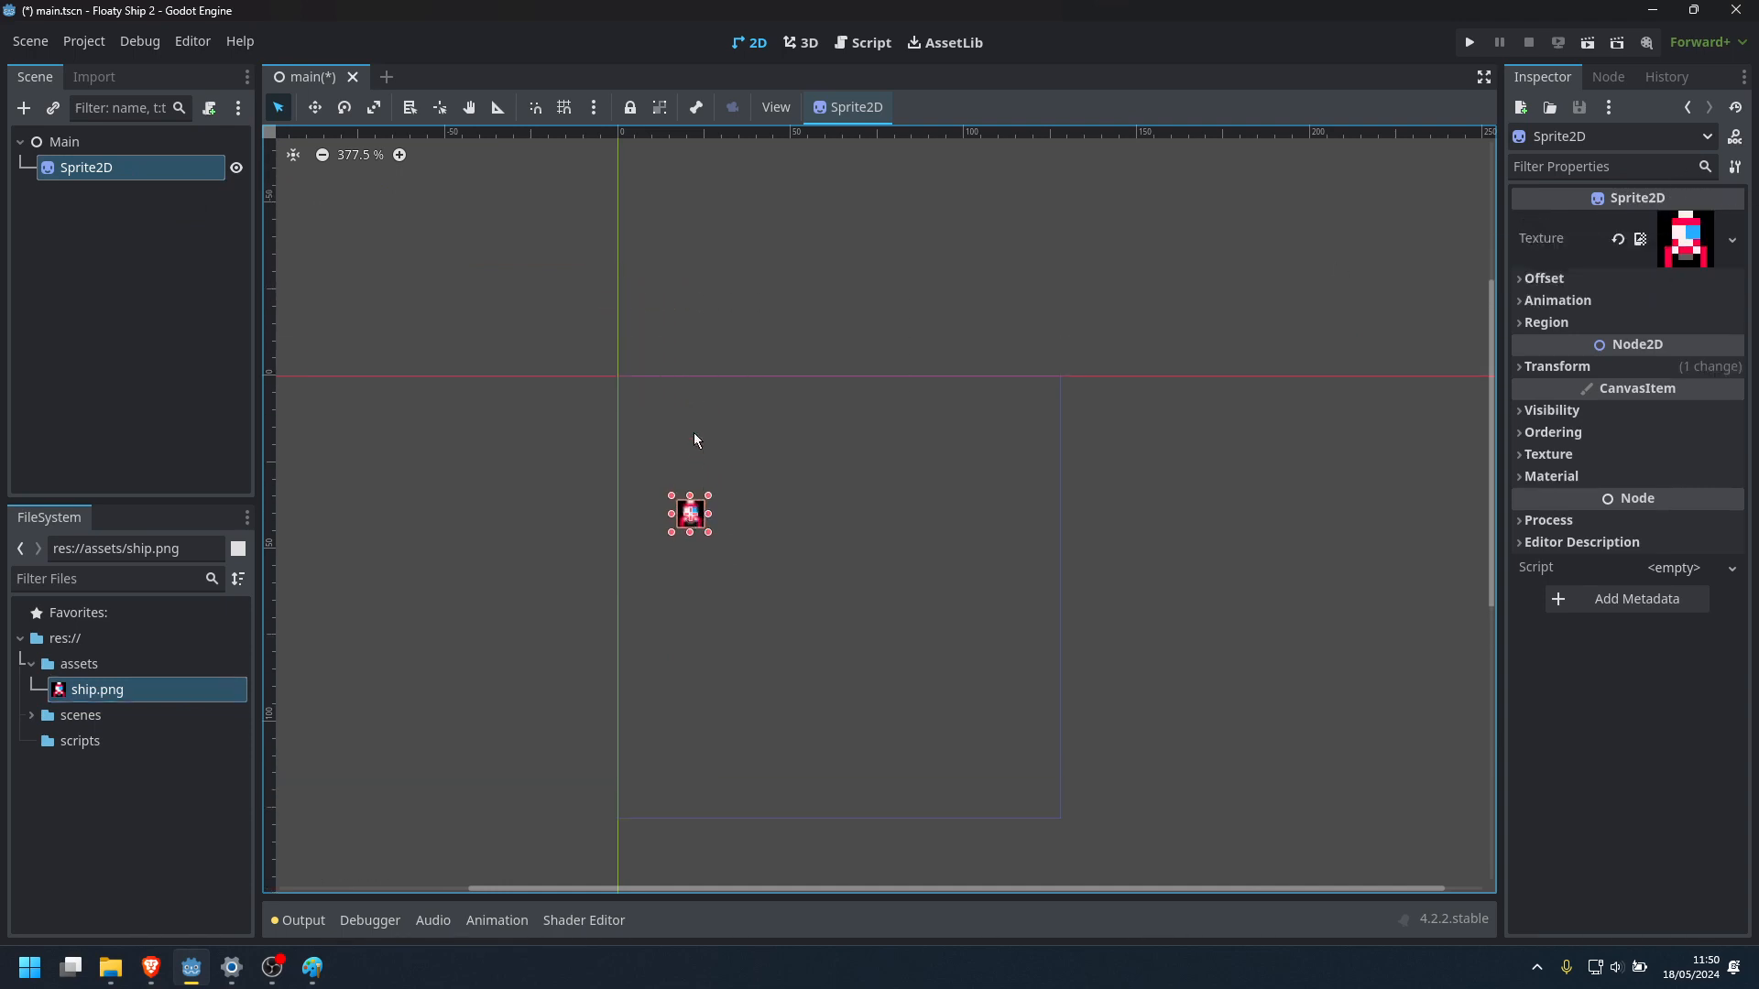
pyautogui.keyDown('ctrl'); pyautogui.scroll(-1, 685, 444); pyautogui.keyUp('ctrl')
pyautogui.keyDown('alt'); pyautogui.scroll(9, 694, 472); pyautogui.keyUp('alt')
pyautogui.scroll(2, 696, 480)
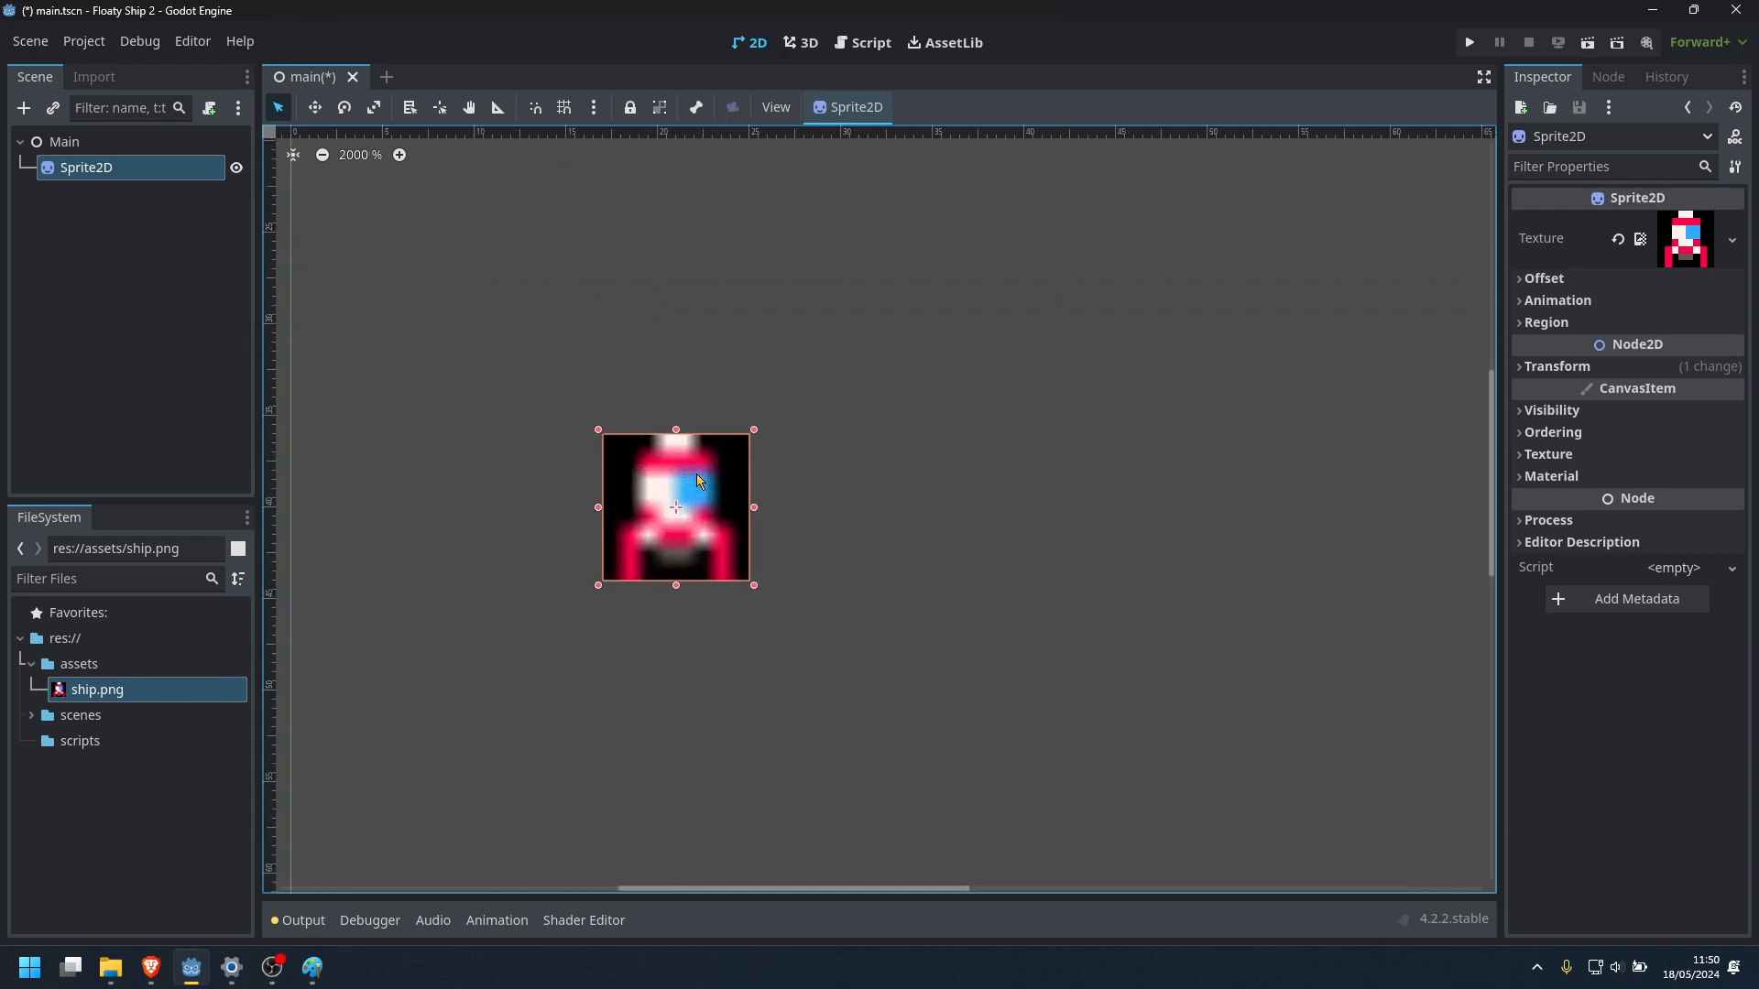
pyautogui.scroll(-8, 740, 481)
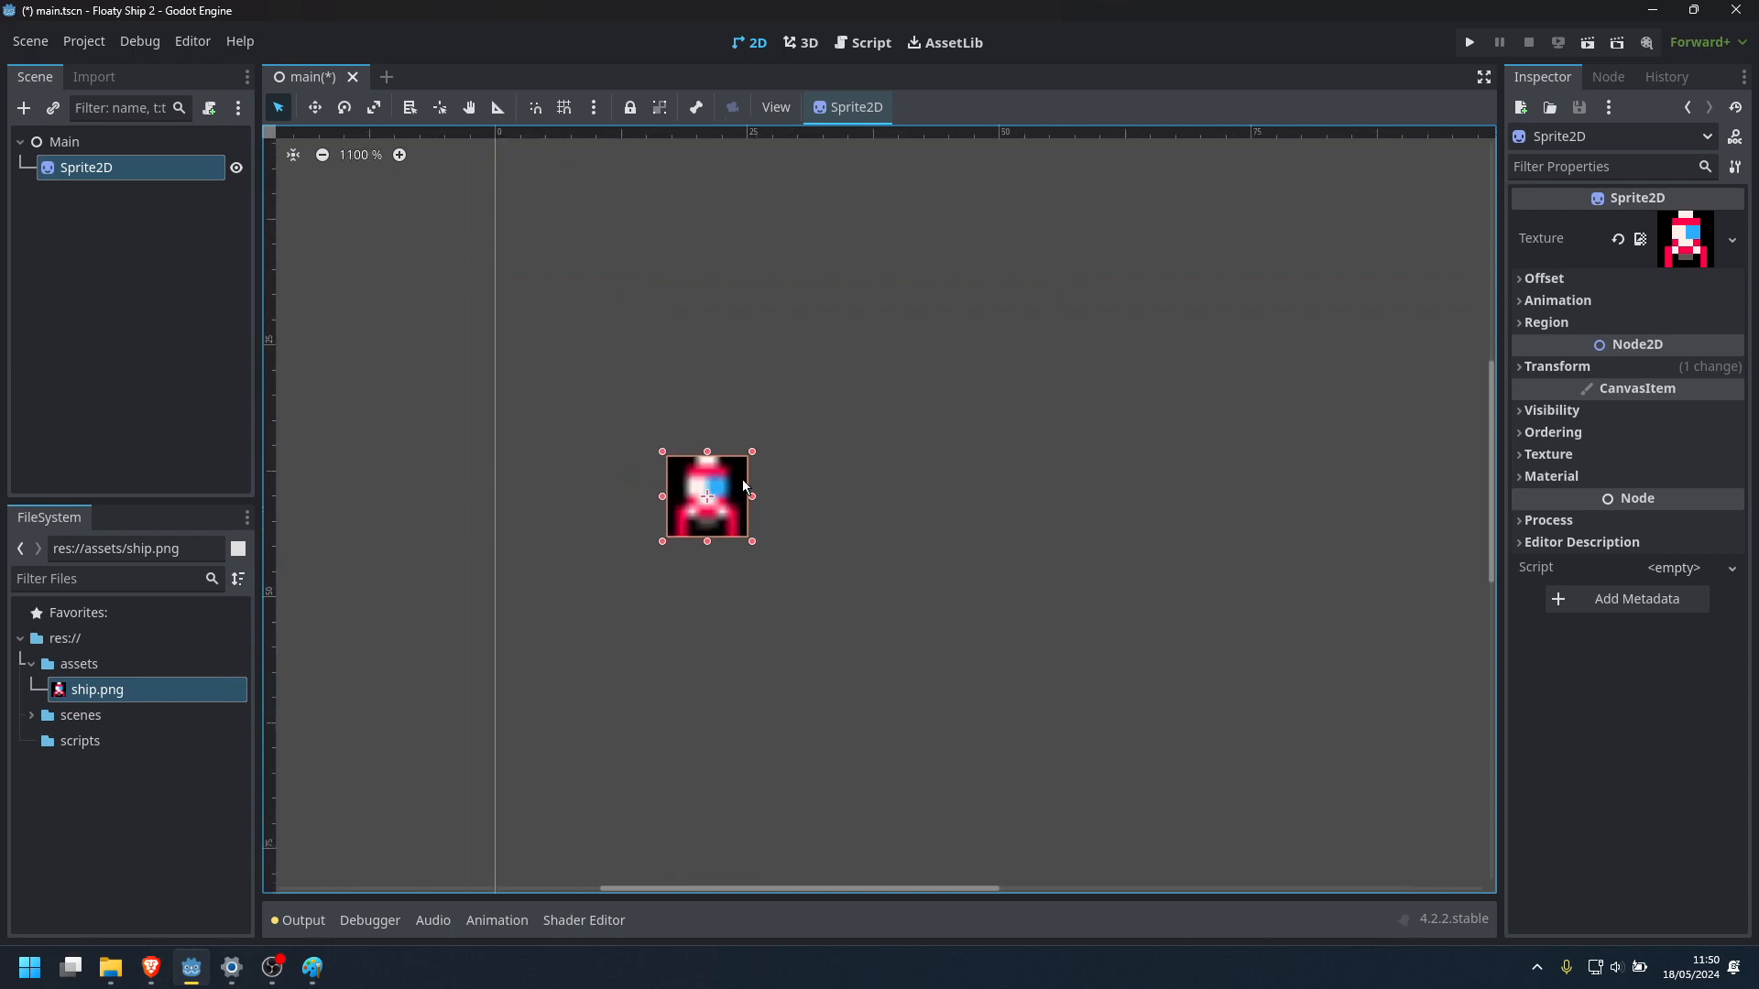
pyautogui.scroll(7, 775, 491)
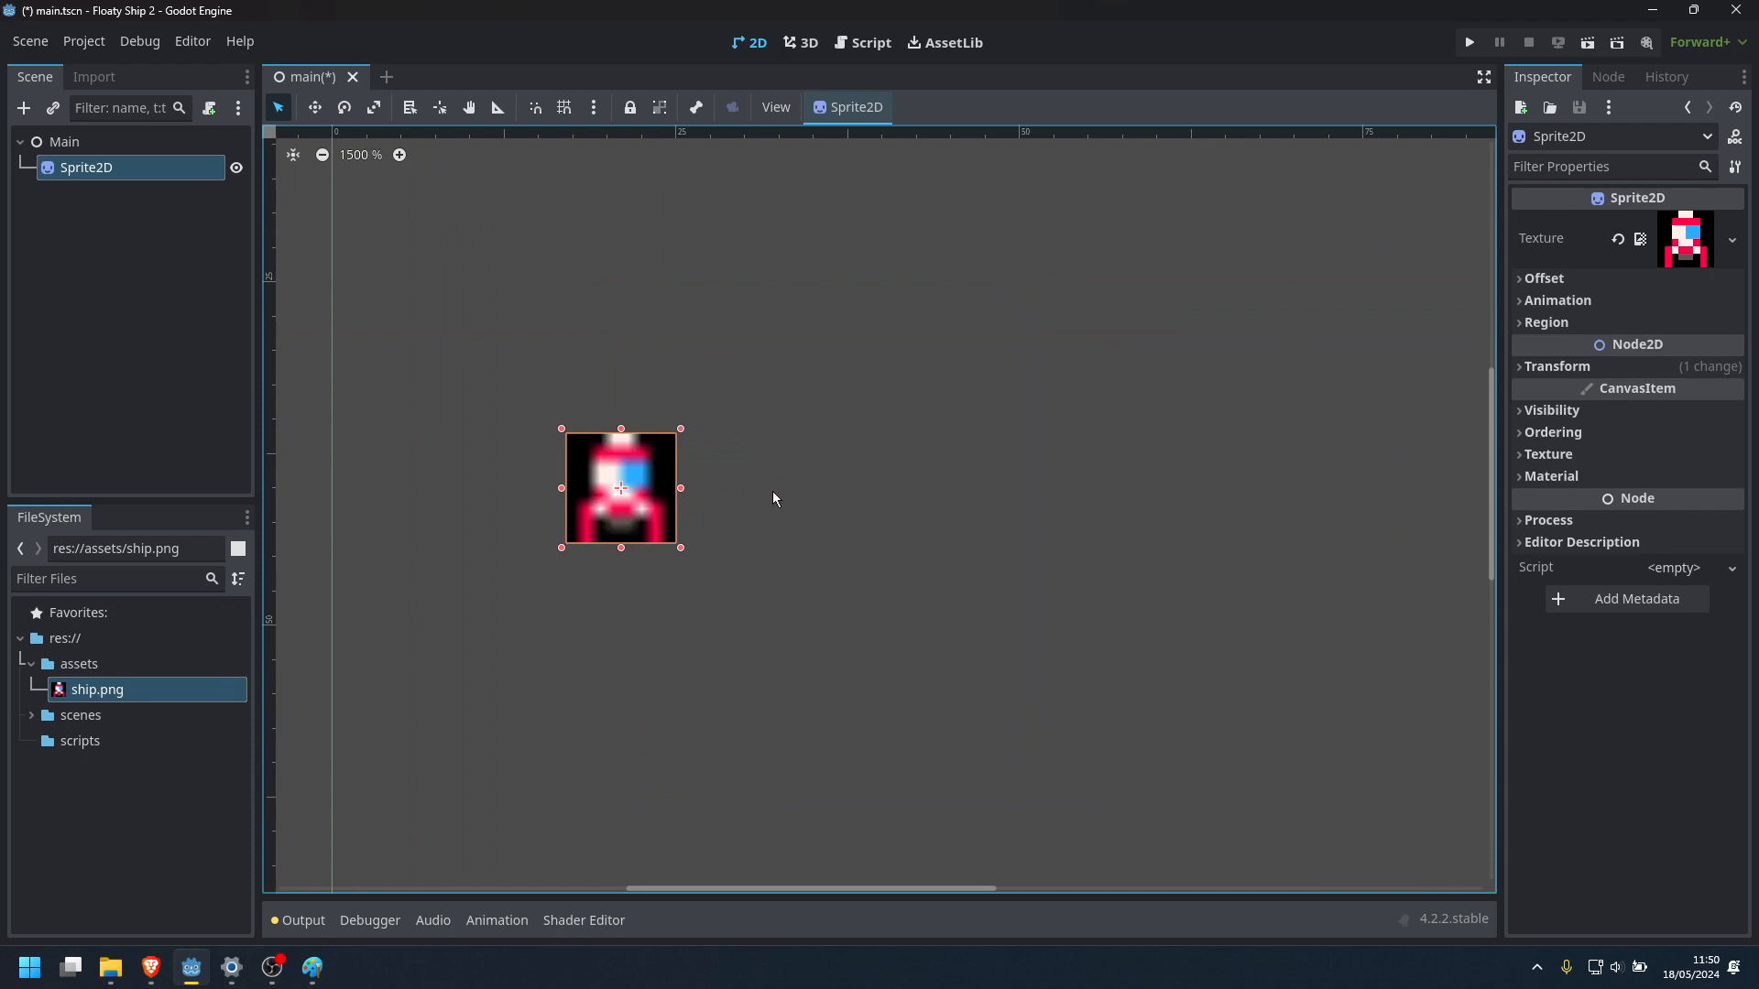
pyautogui.scroll(-6, 760, 504)
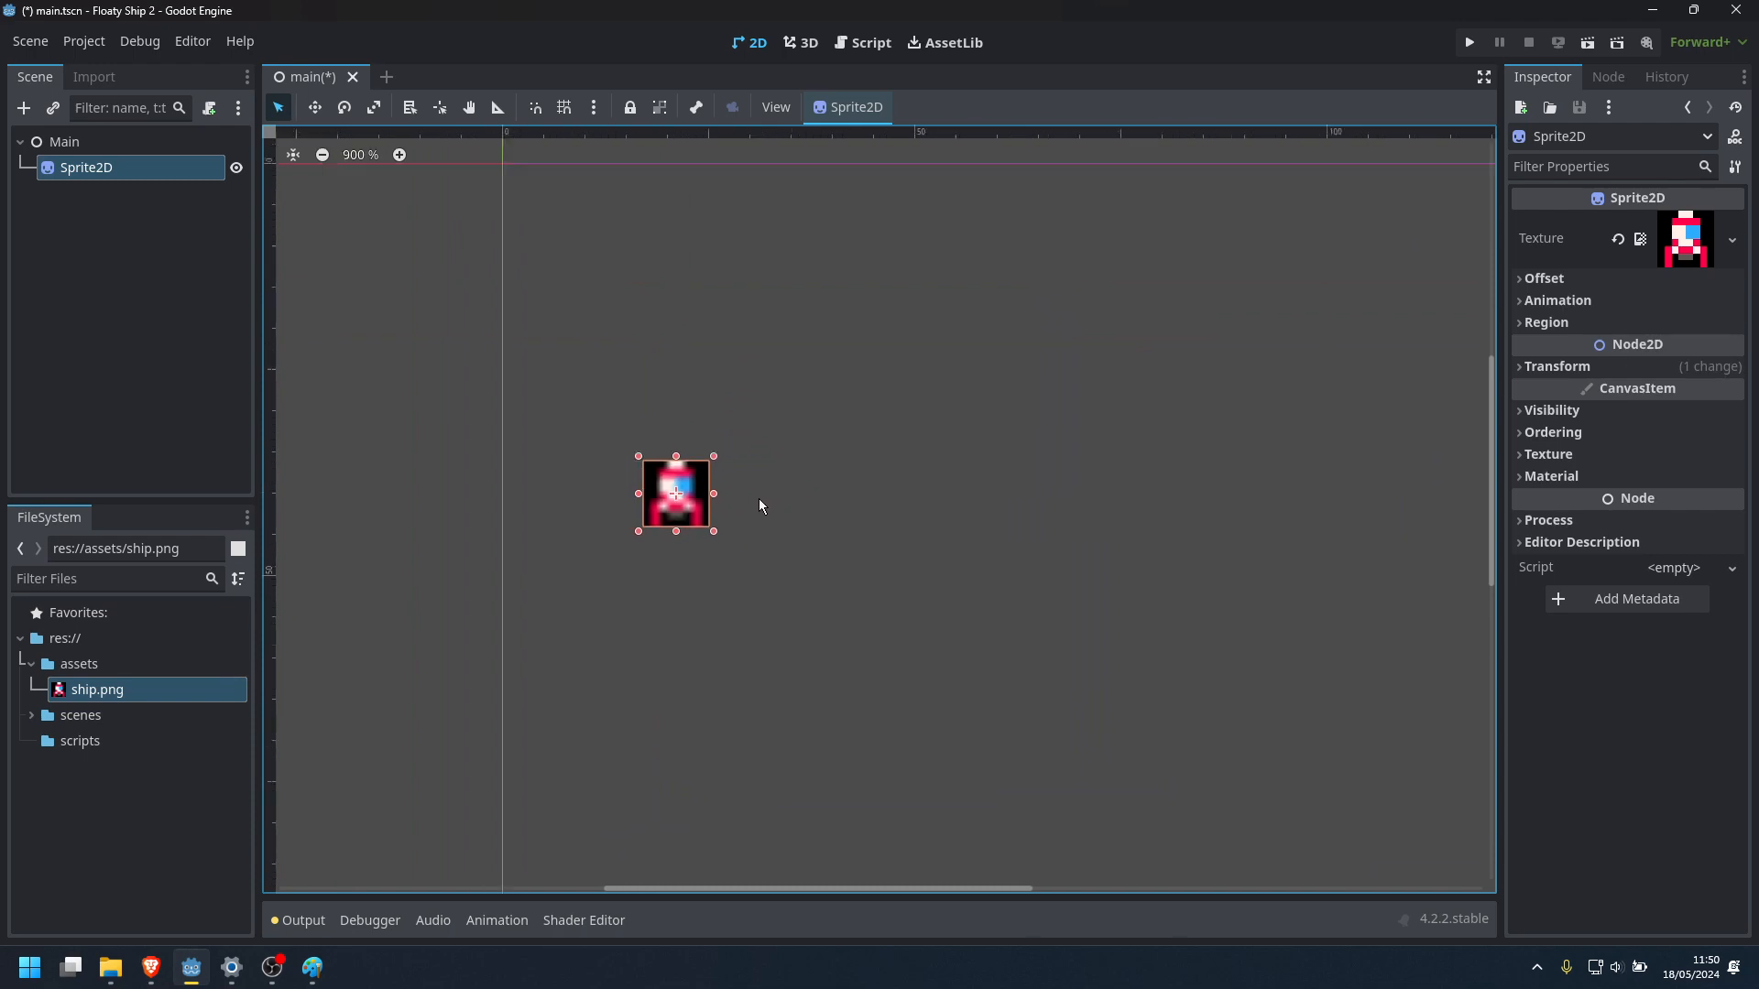
pyautogui.scroll(-2, 759, 506)
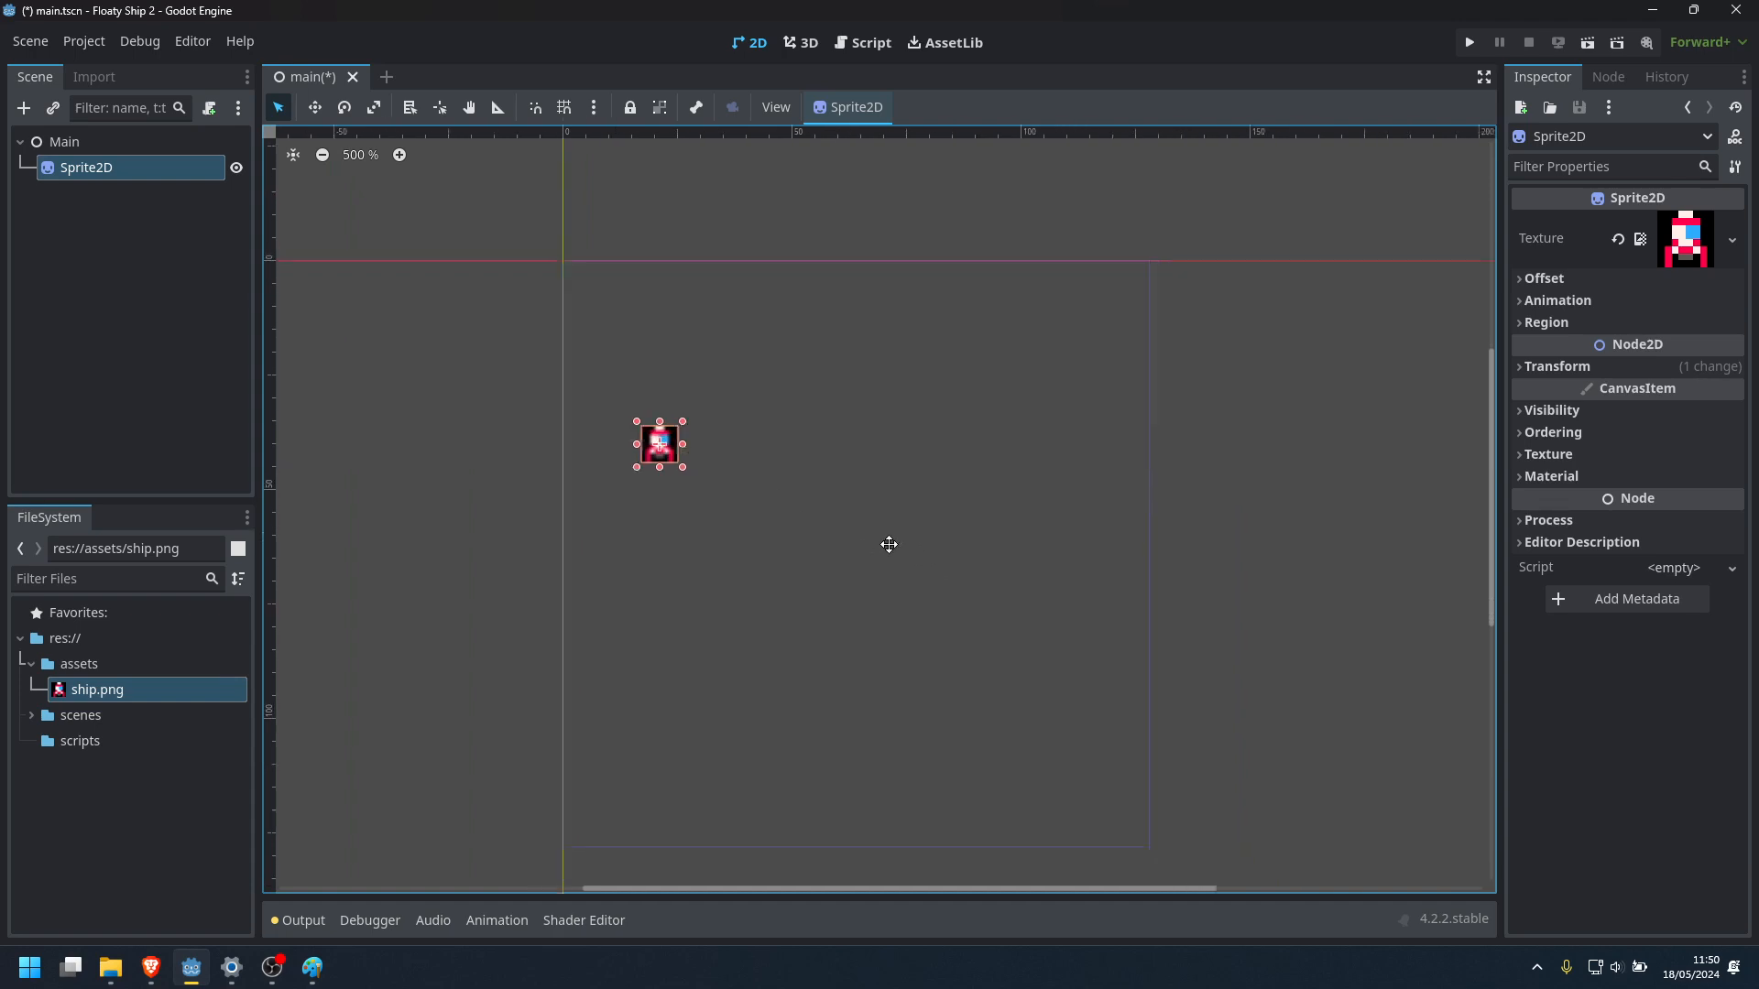
# In the project's rendering texture settings, set the Default Texture Filter to Nearest
pyautogui.click(91, 39)
pyautogui.click(88, 70)
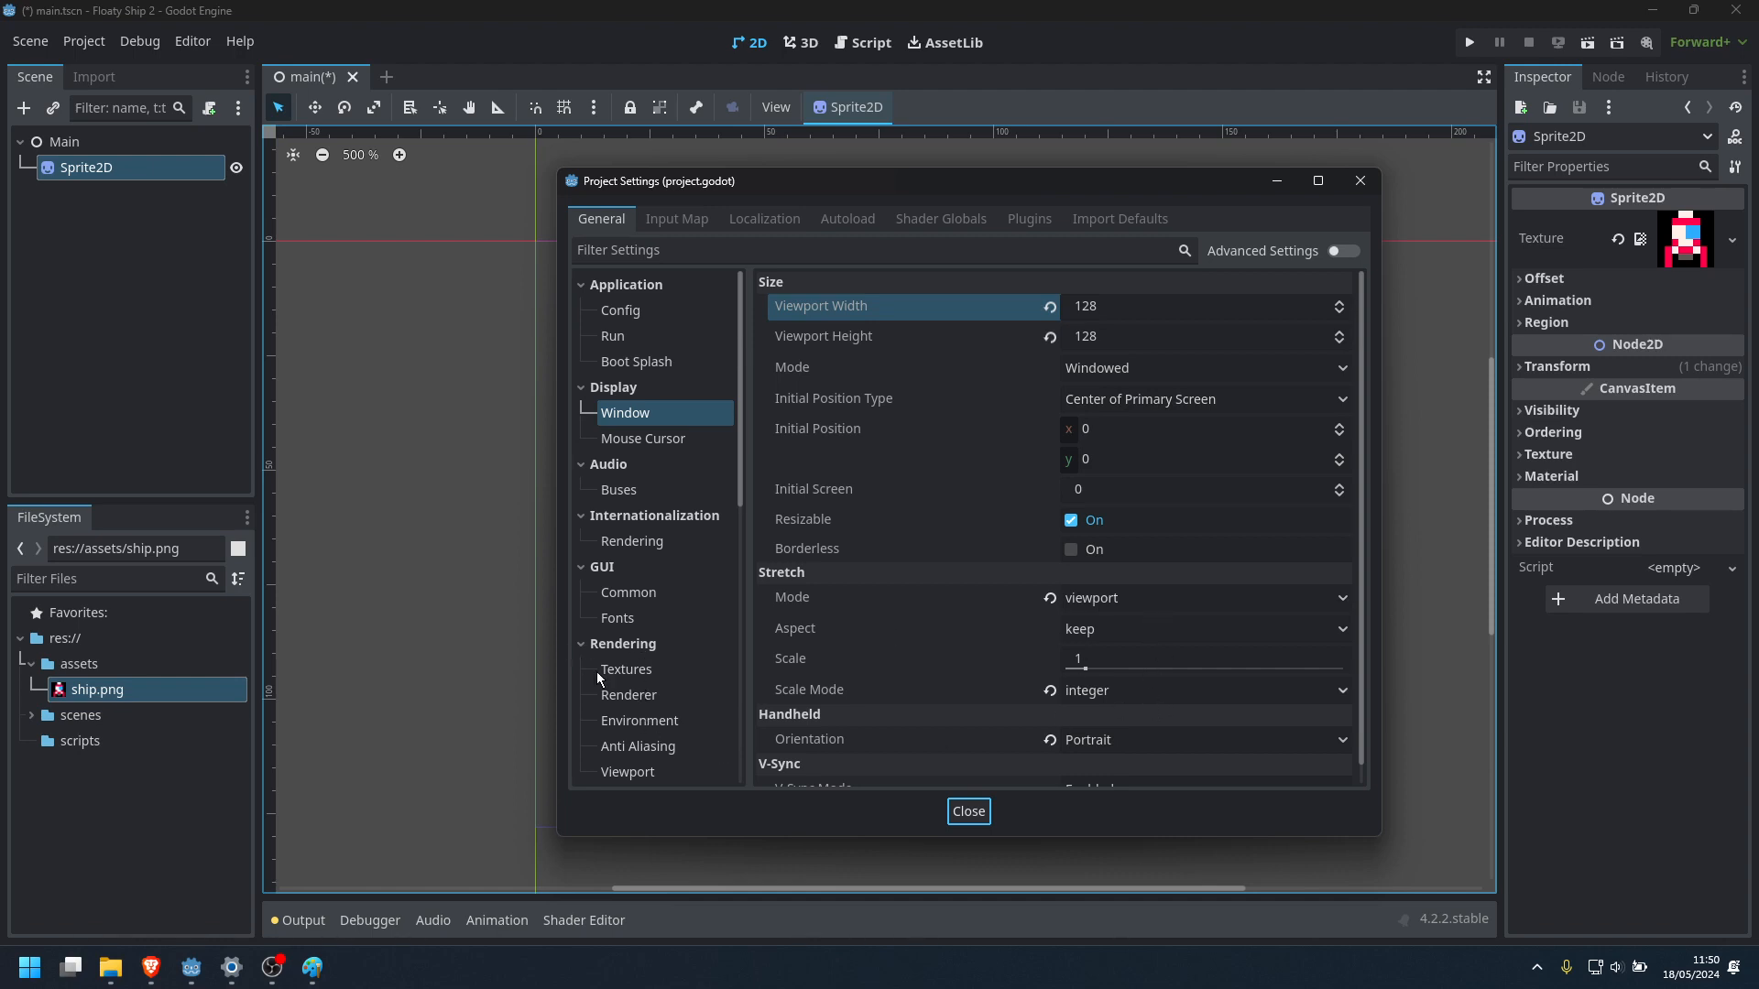
pyautogui.click(626, 696)
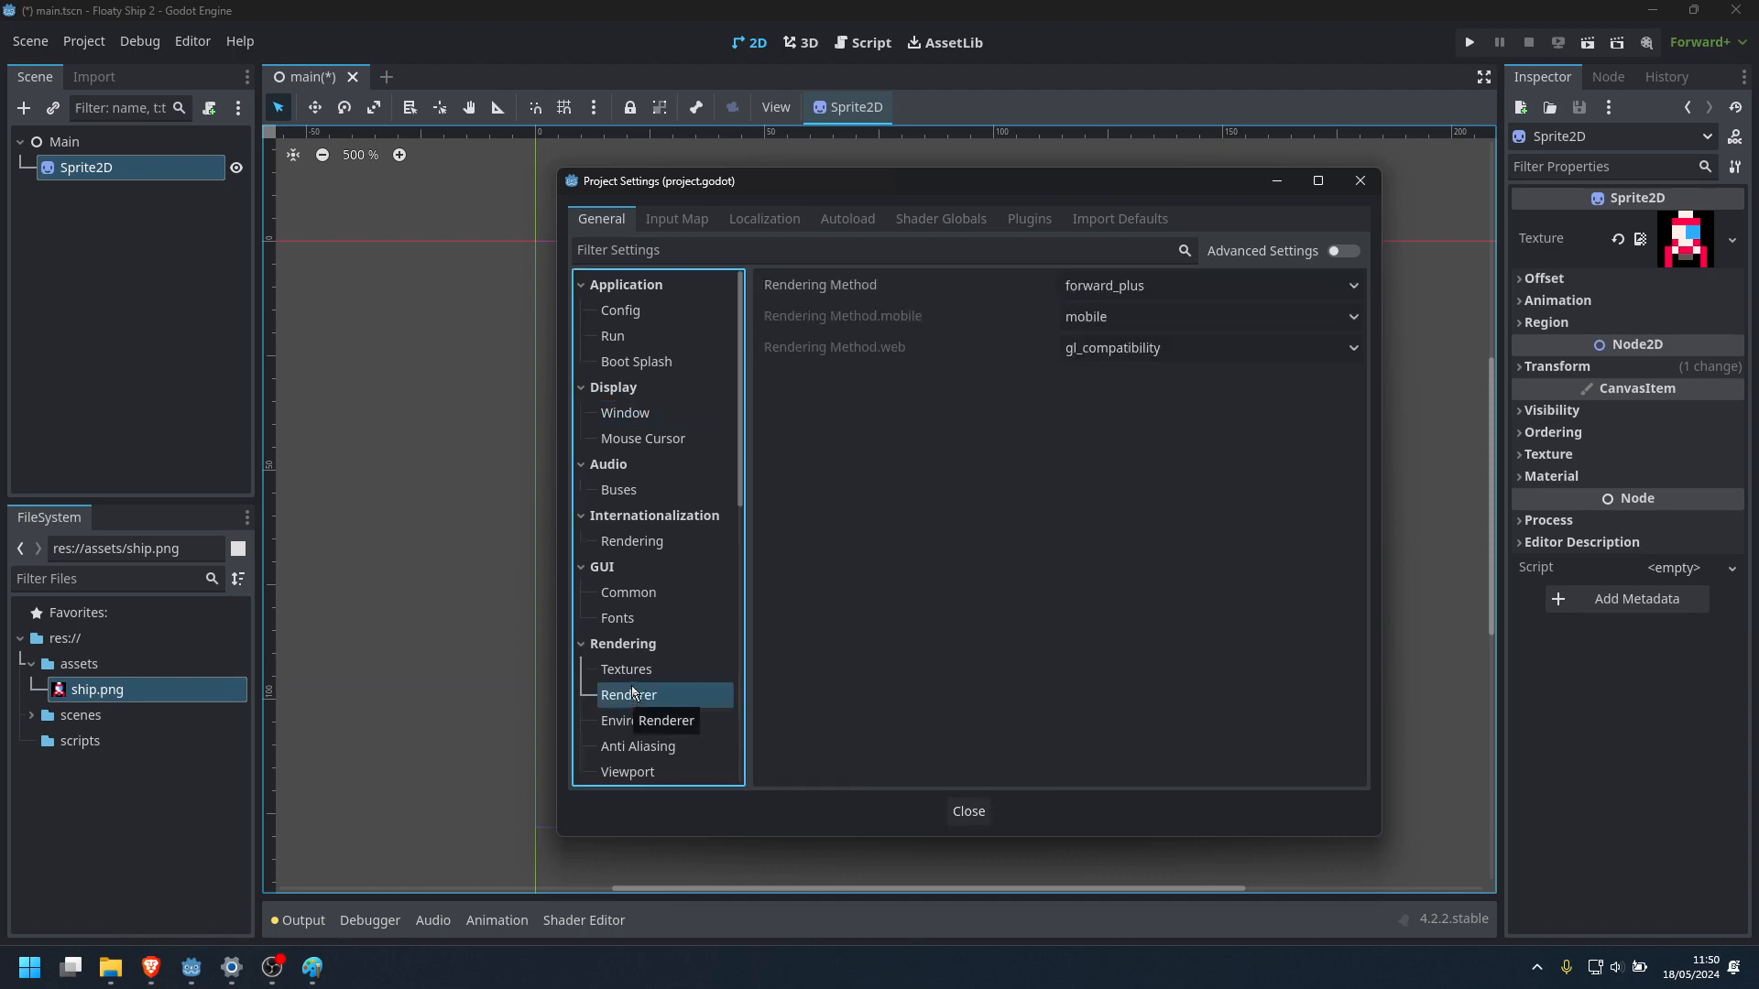
pyautogui.click(638, 670)
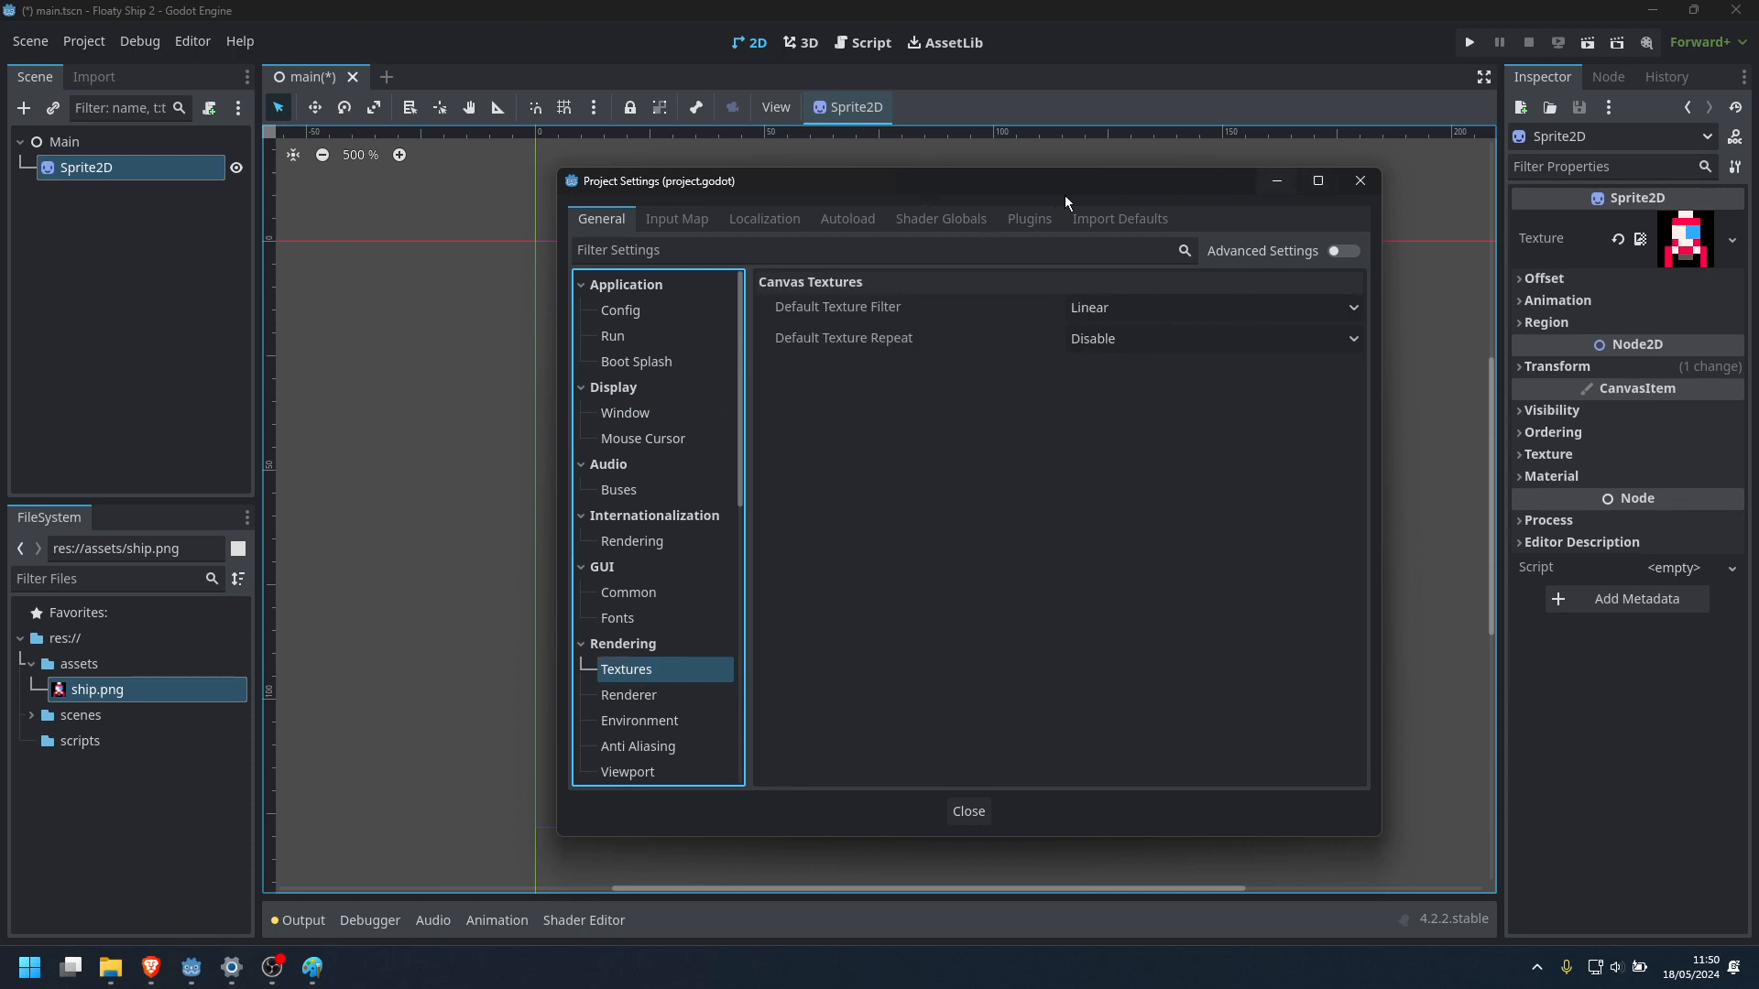
pyautogui.moveTo(1062, 194); pyautogui.dragTo(1186, 198)
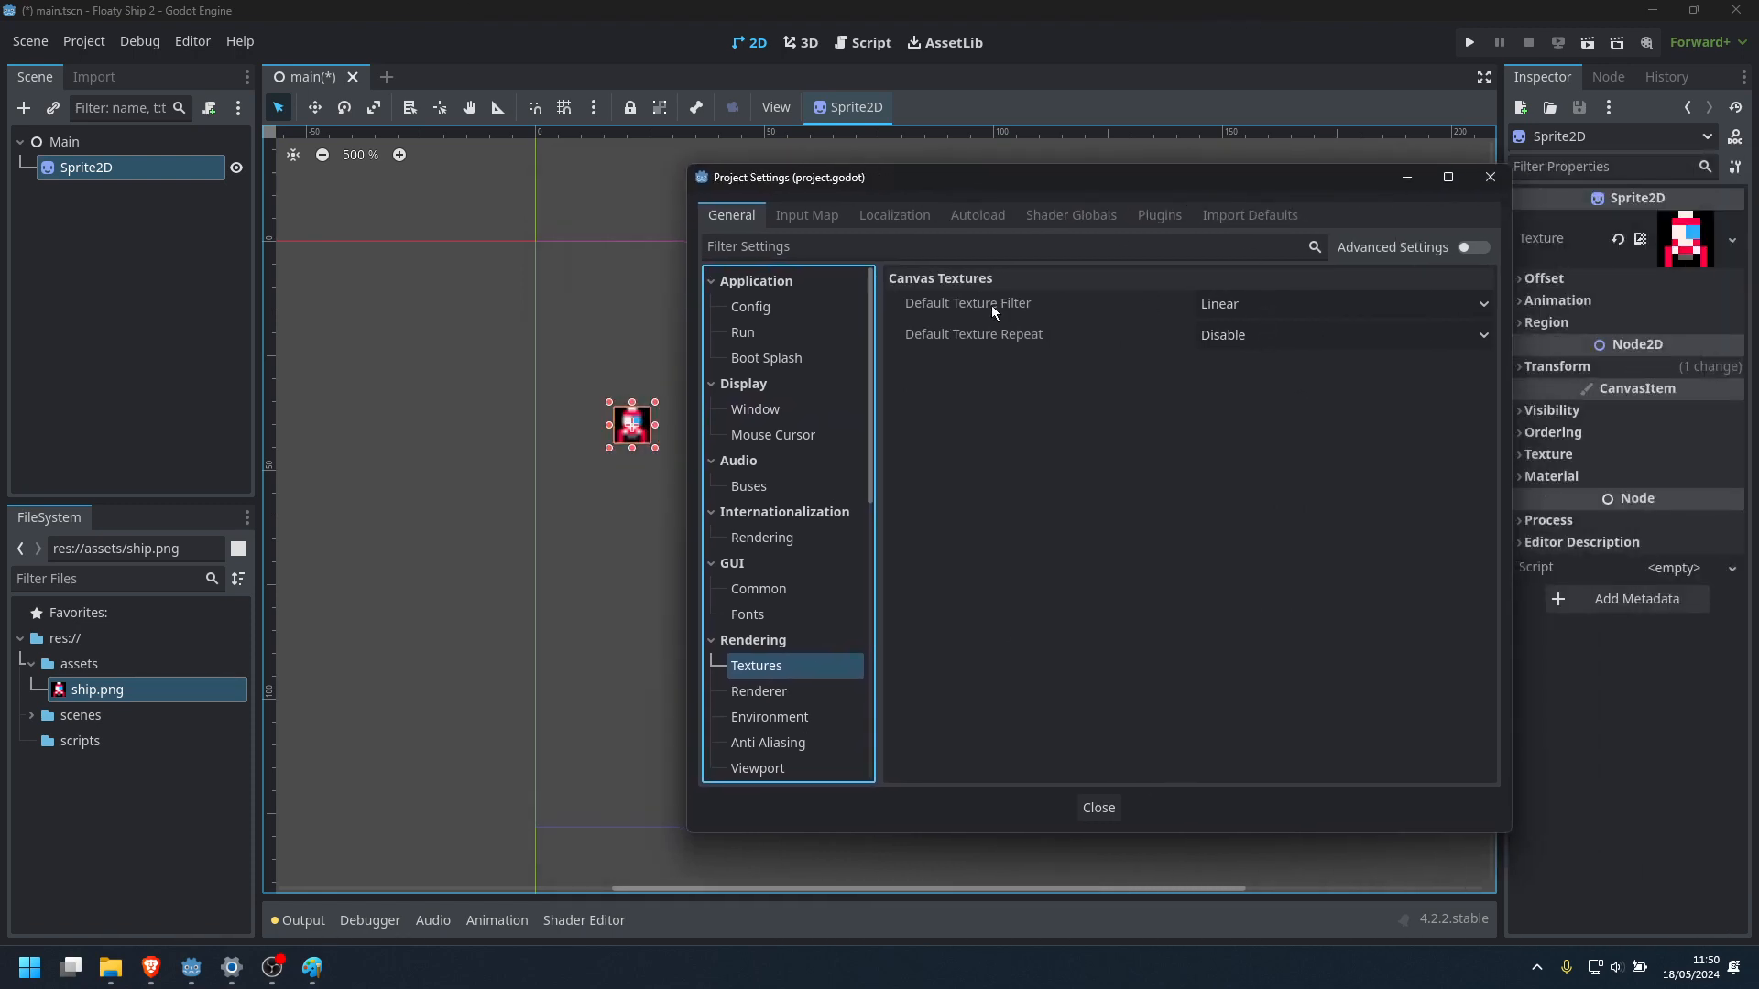
pyautogui.click(1242, 306)
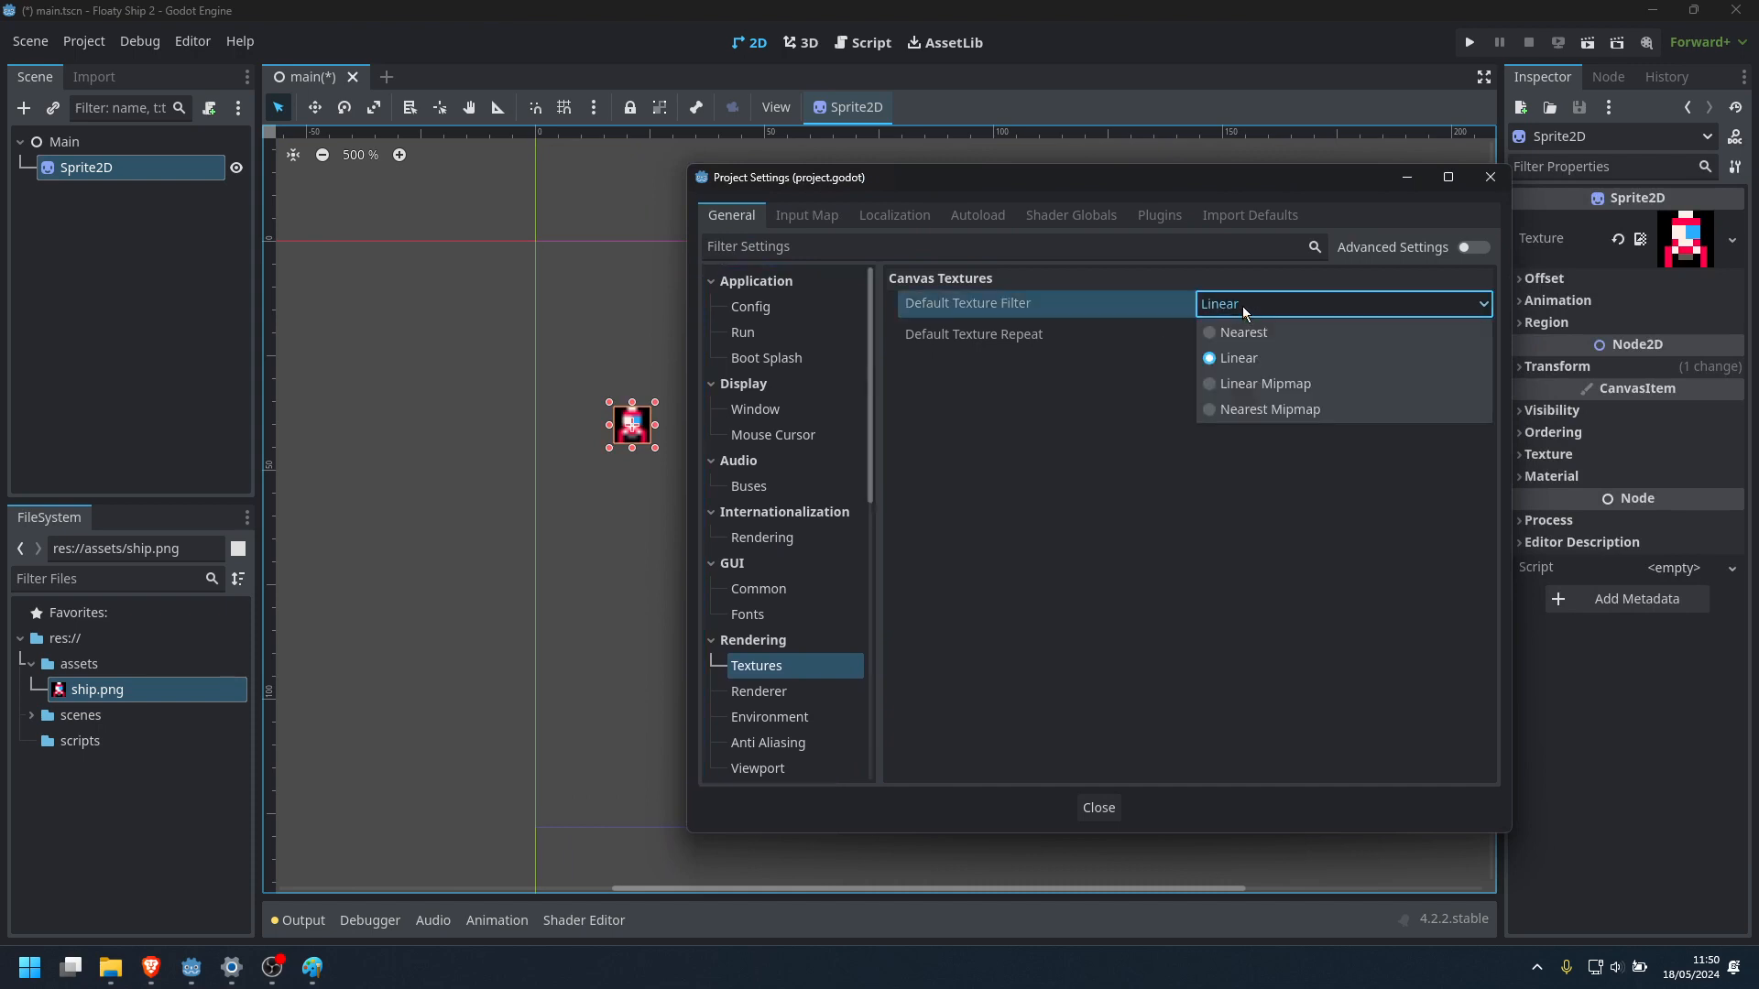
pyautogui.click(1240, 304)
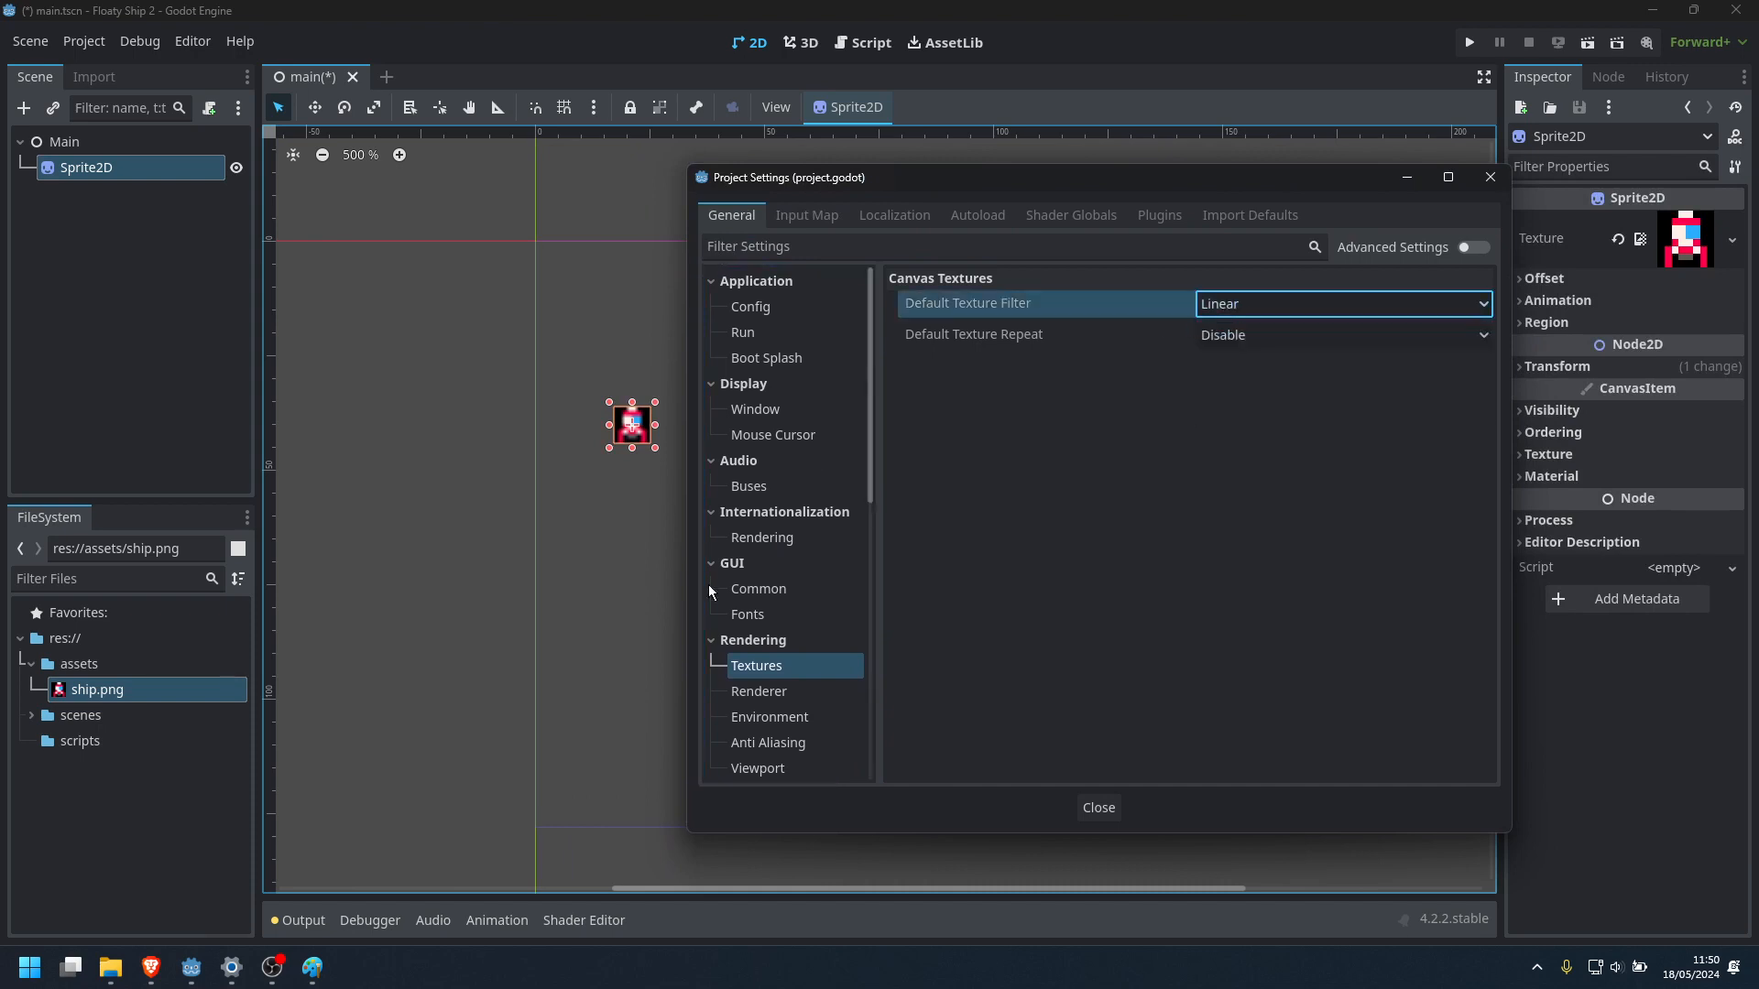
pyautogui.click(1215, 304)
pyautogui.click(1224, 337)
# Try the Default Texture Filter as Linear and Linear Mipmap, and set it to Nearest Mipmap
pyautogui.click(1272, 305)
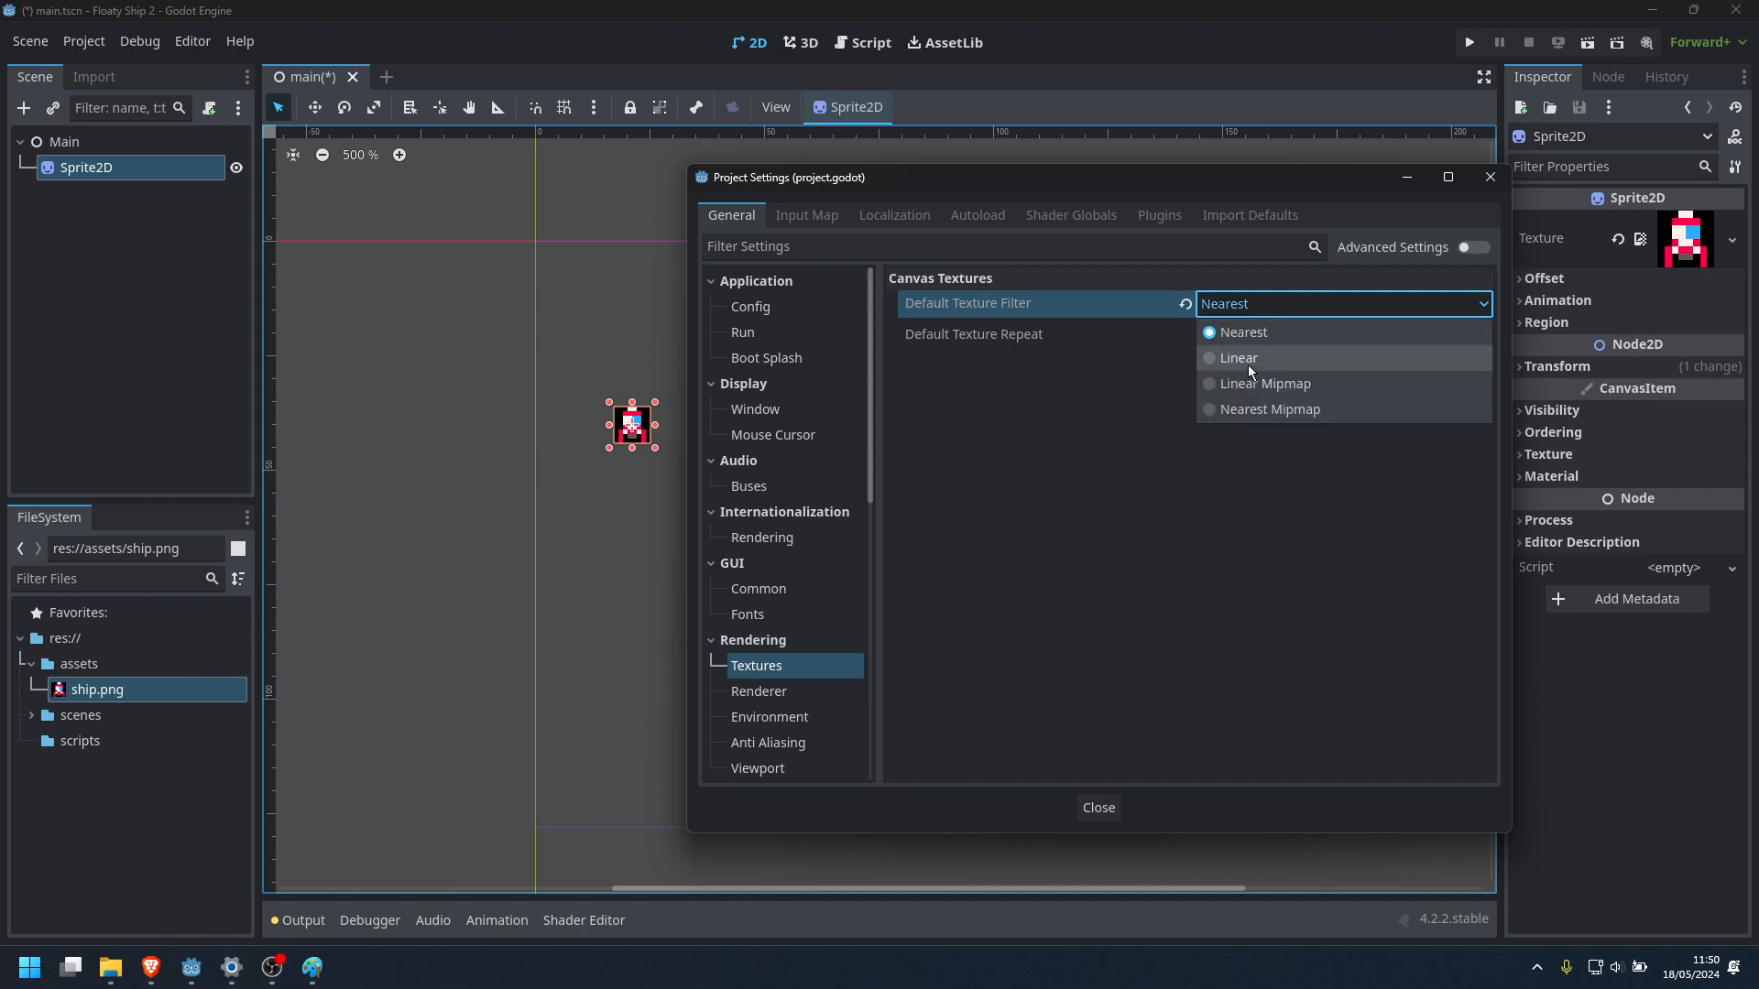
pyautogui.click(1248, 359)
pyautogui.click(1273, 304)
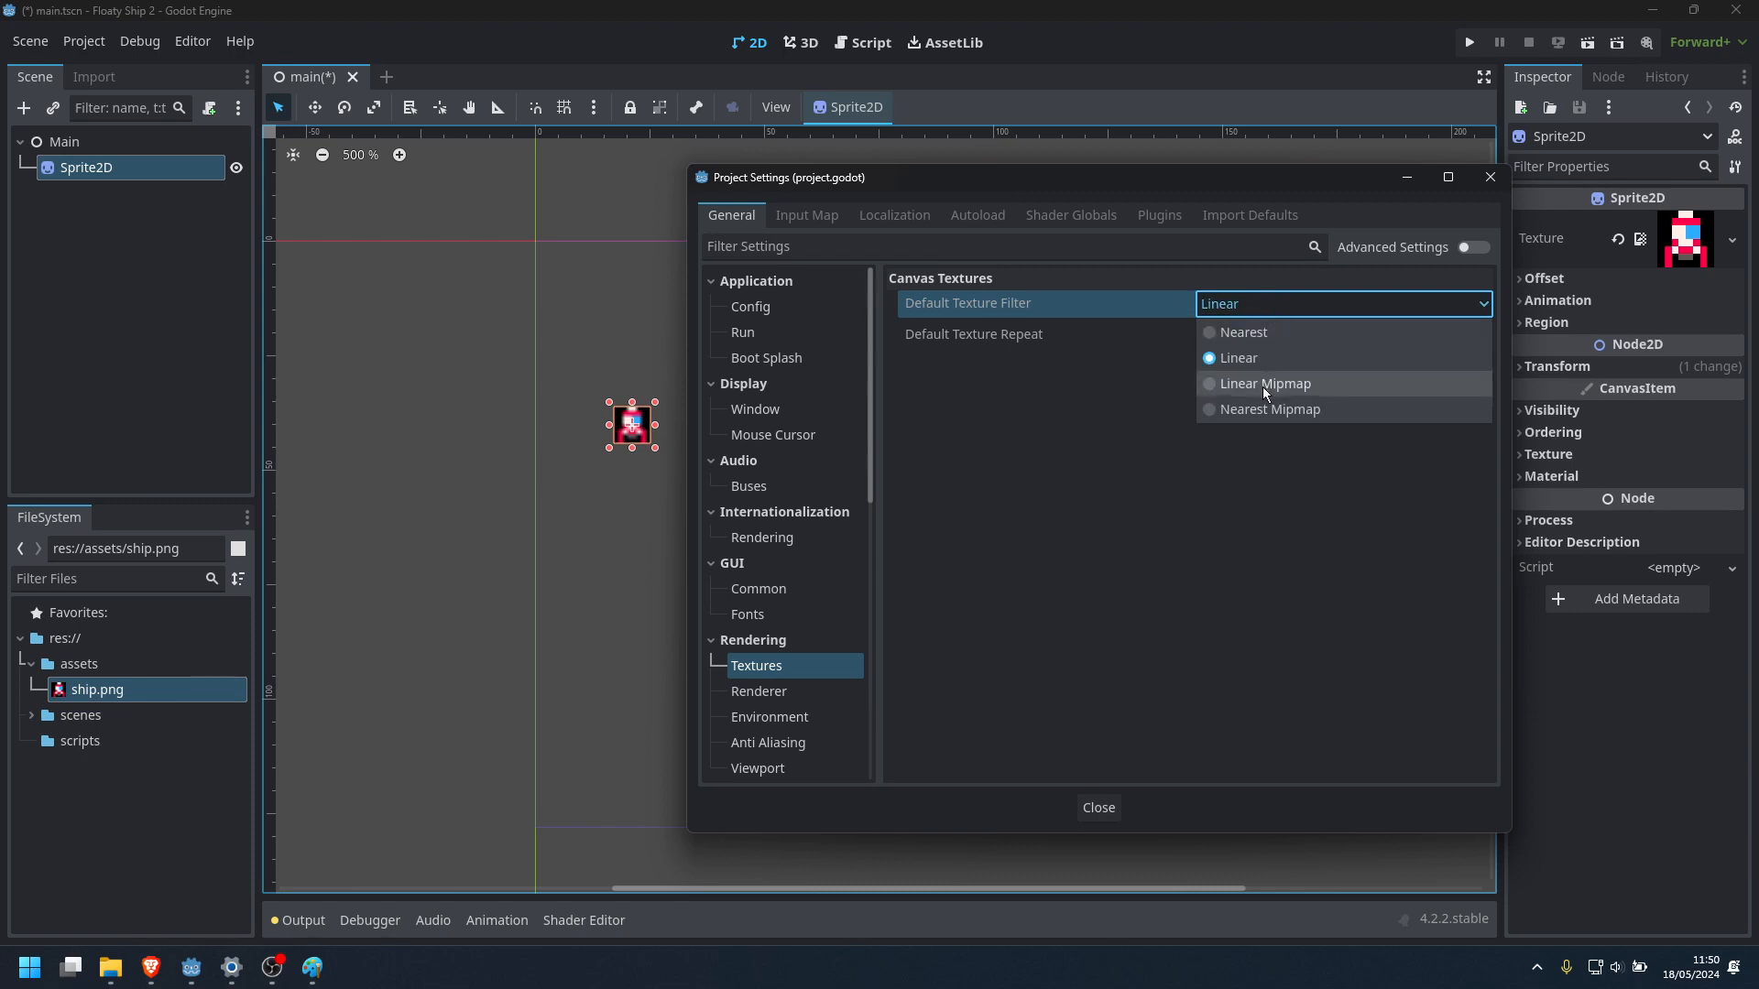
pyautogui.click(1264, 385)
pyautogui.click(1262, 302)
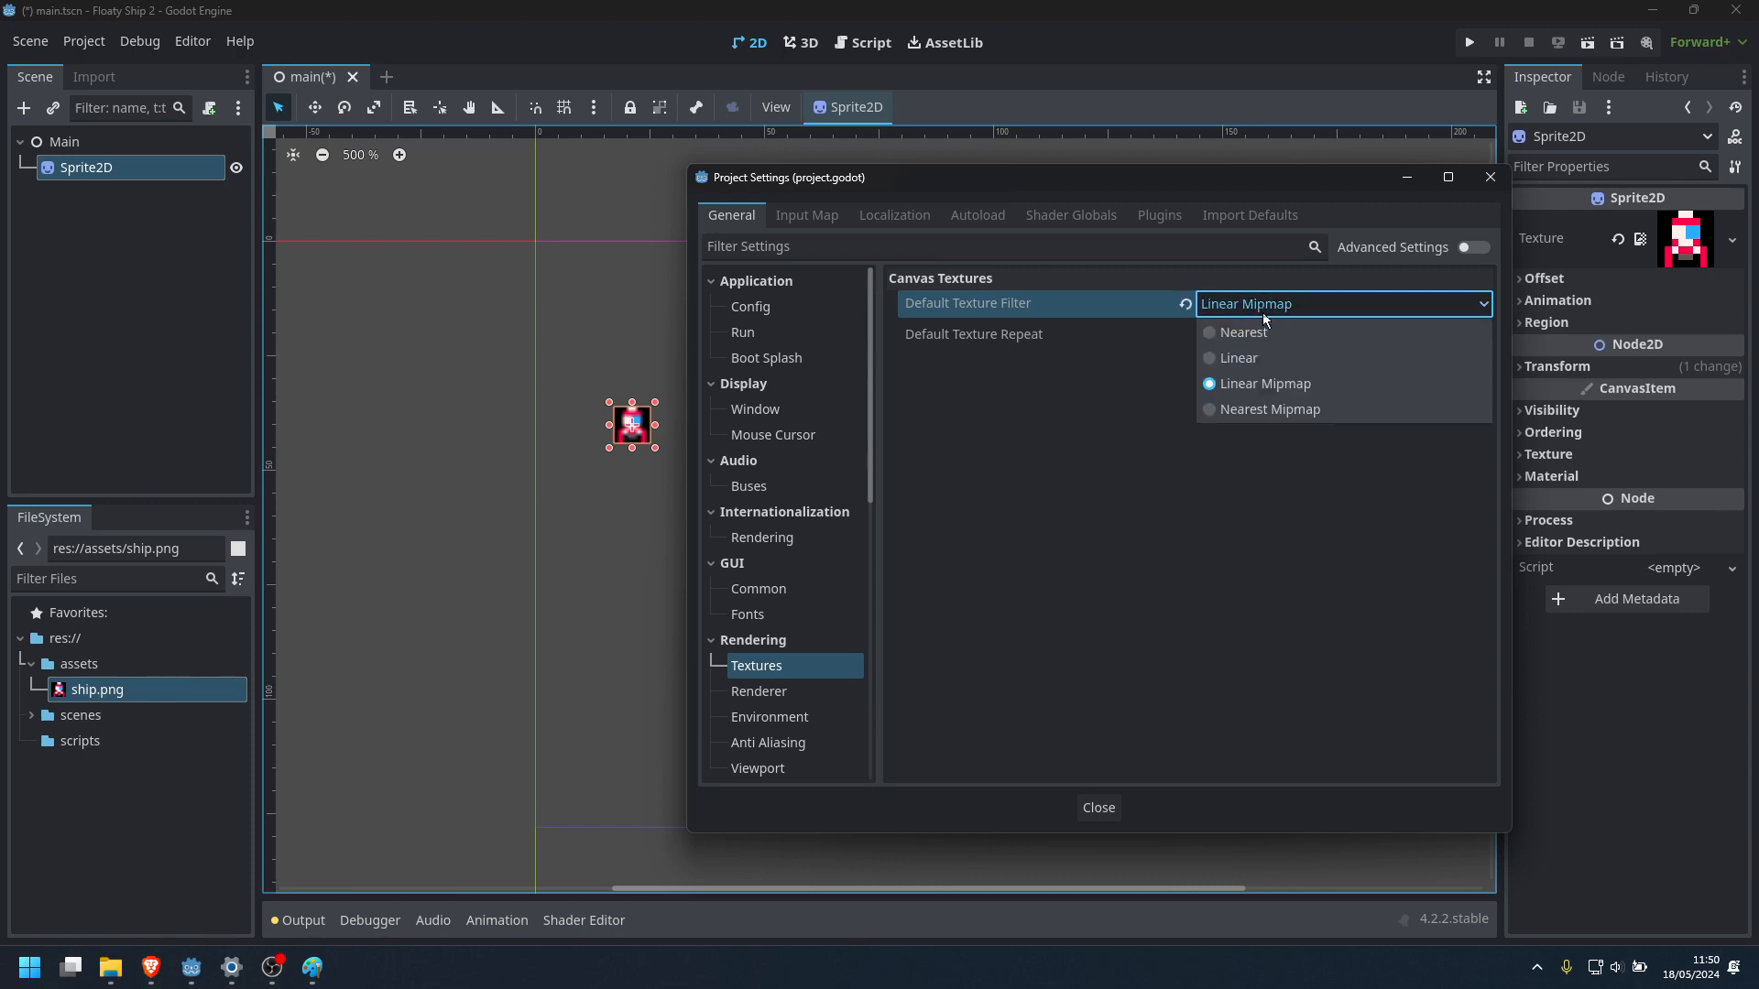
pyautogui.click(1260, 410)
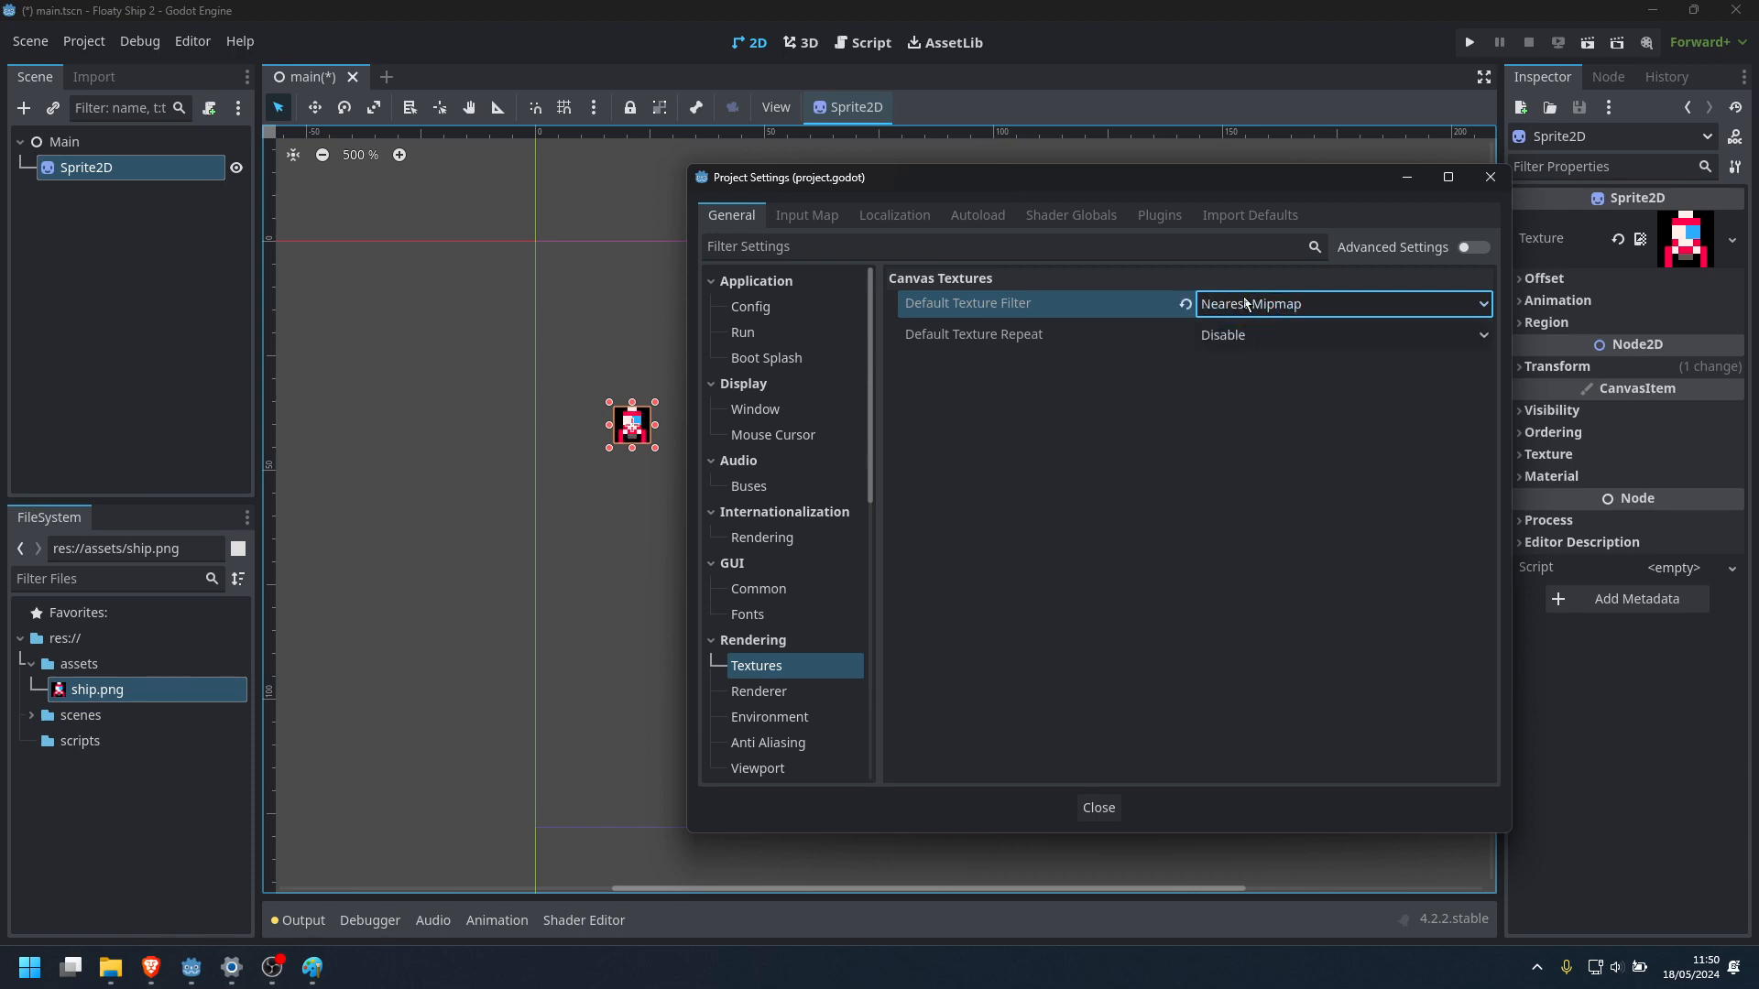
# Set the Default Texture Filter back to Nearest and close the project settings
pyautogui.click(1249, 304)
pyautogui.click(1252, 333)
pyautogui.click(1105, 804)
# Move the ship sprite within the game viewport frame to about x 45, y 40
pyautogui.scroll(5, 673, 410)
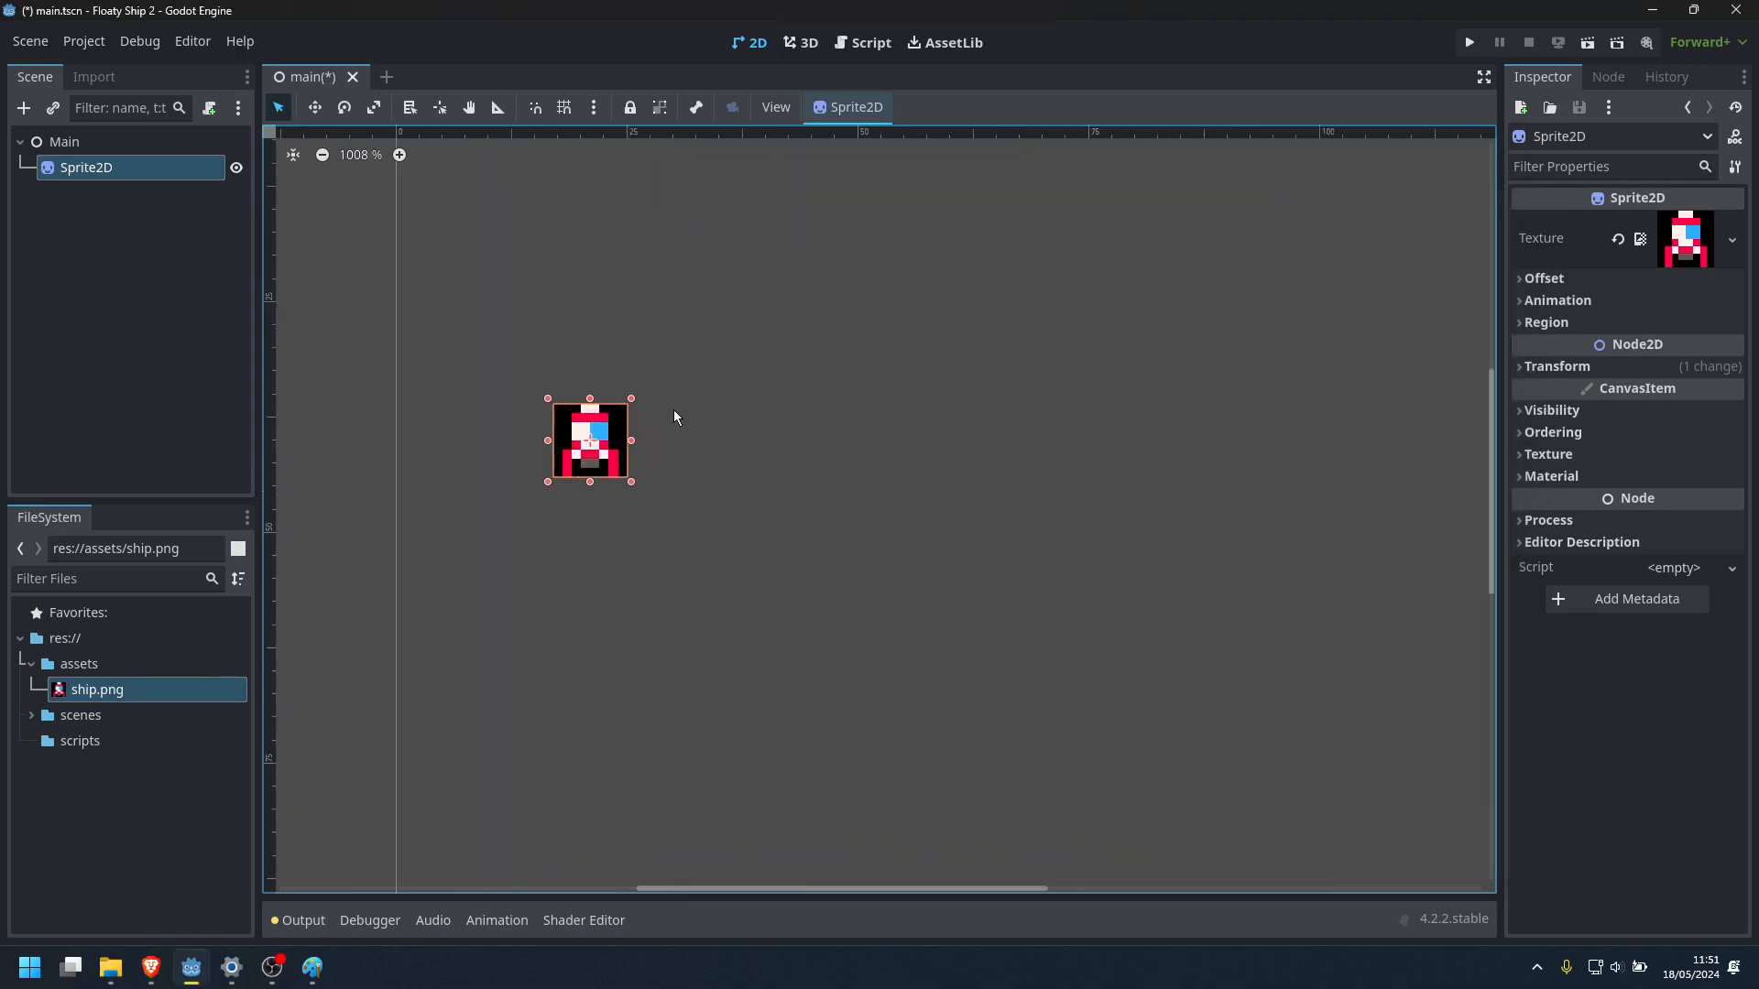
pyautogui.moveTo(589, 441); pyautogui.dragTo(914, 453)
pyautogui.scroll(-4, 906, 454)
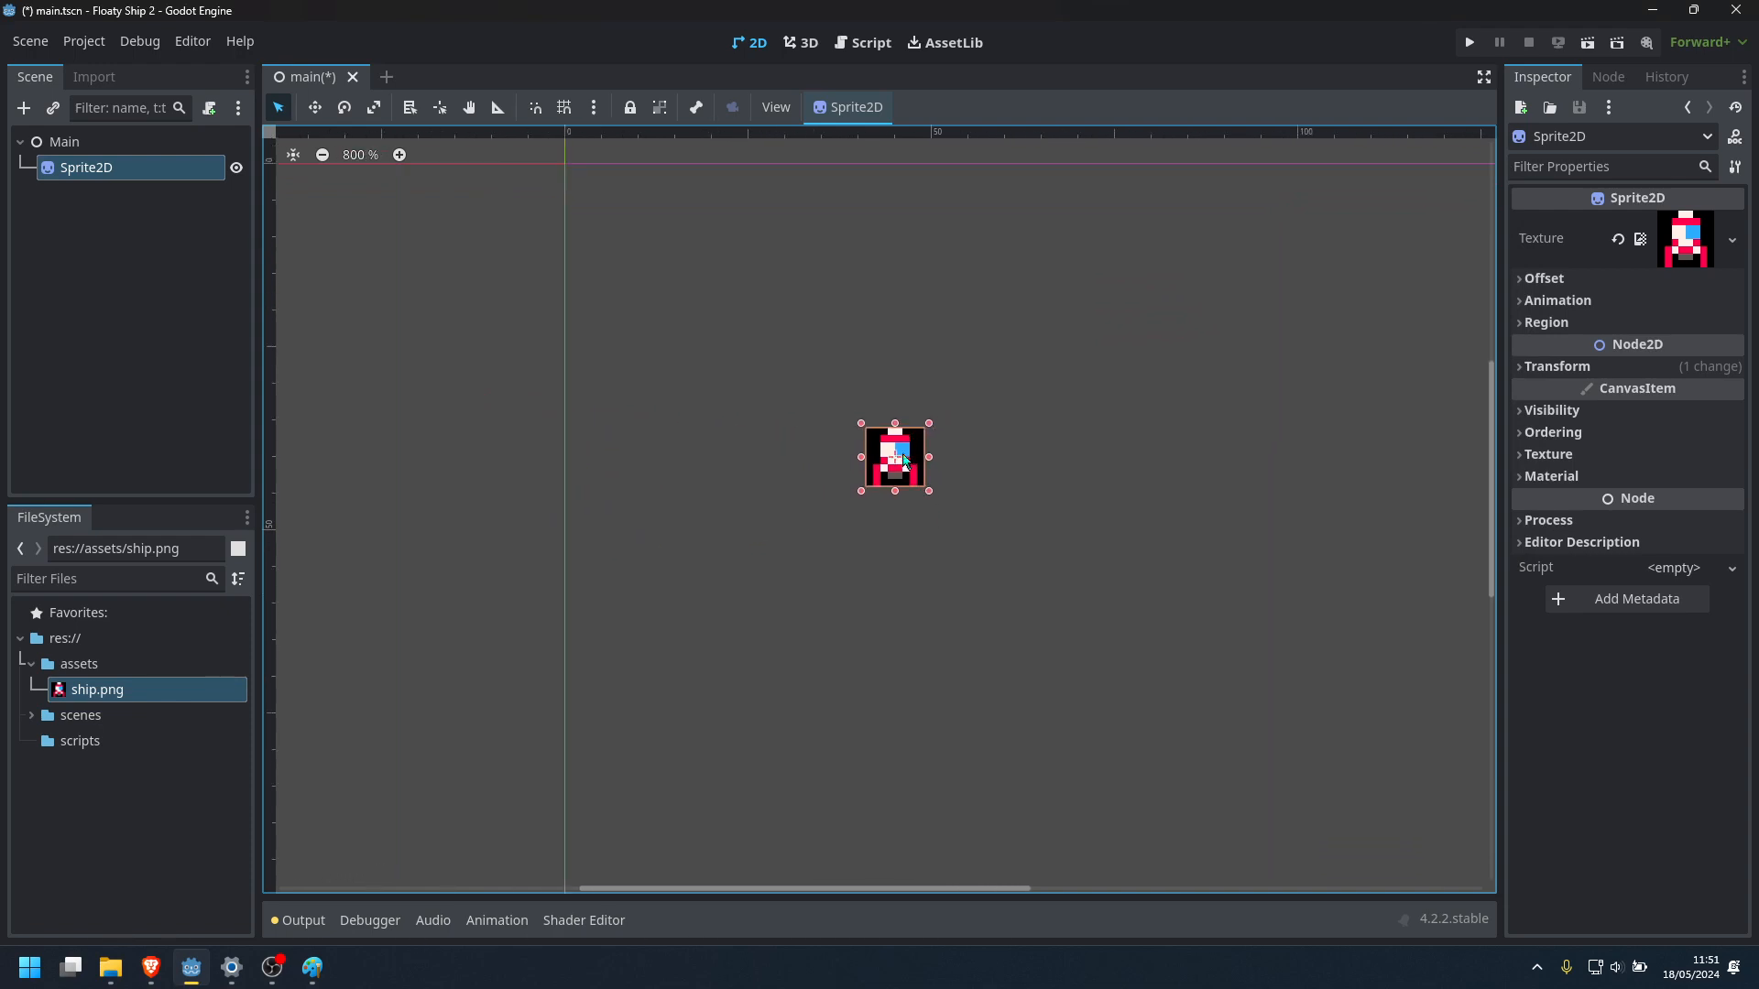
pyautogui.moveTo(1060, 444); pyautogui.dragTo(937, 443, button='middle')
pyautogui.scroll(-1, 928, 446)
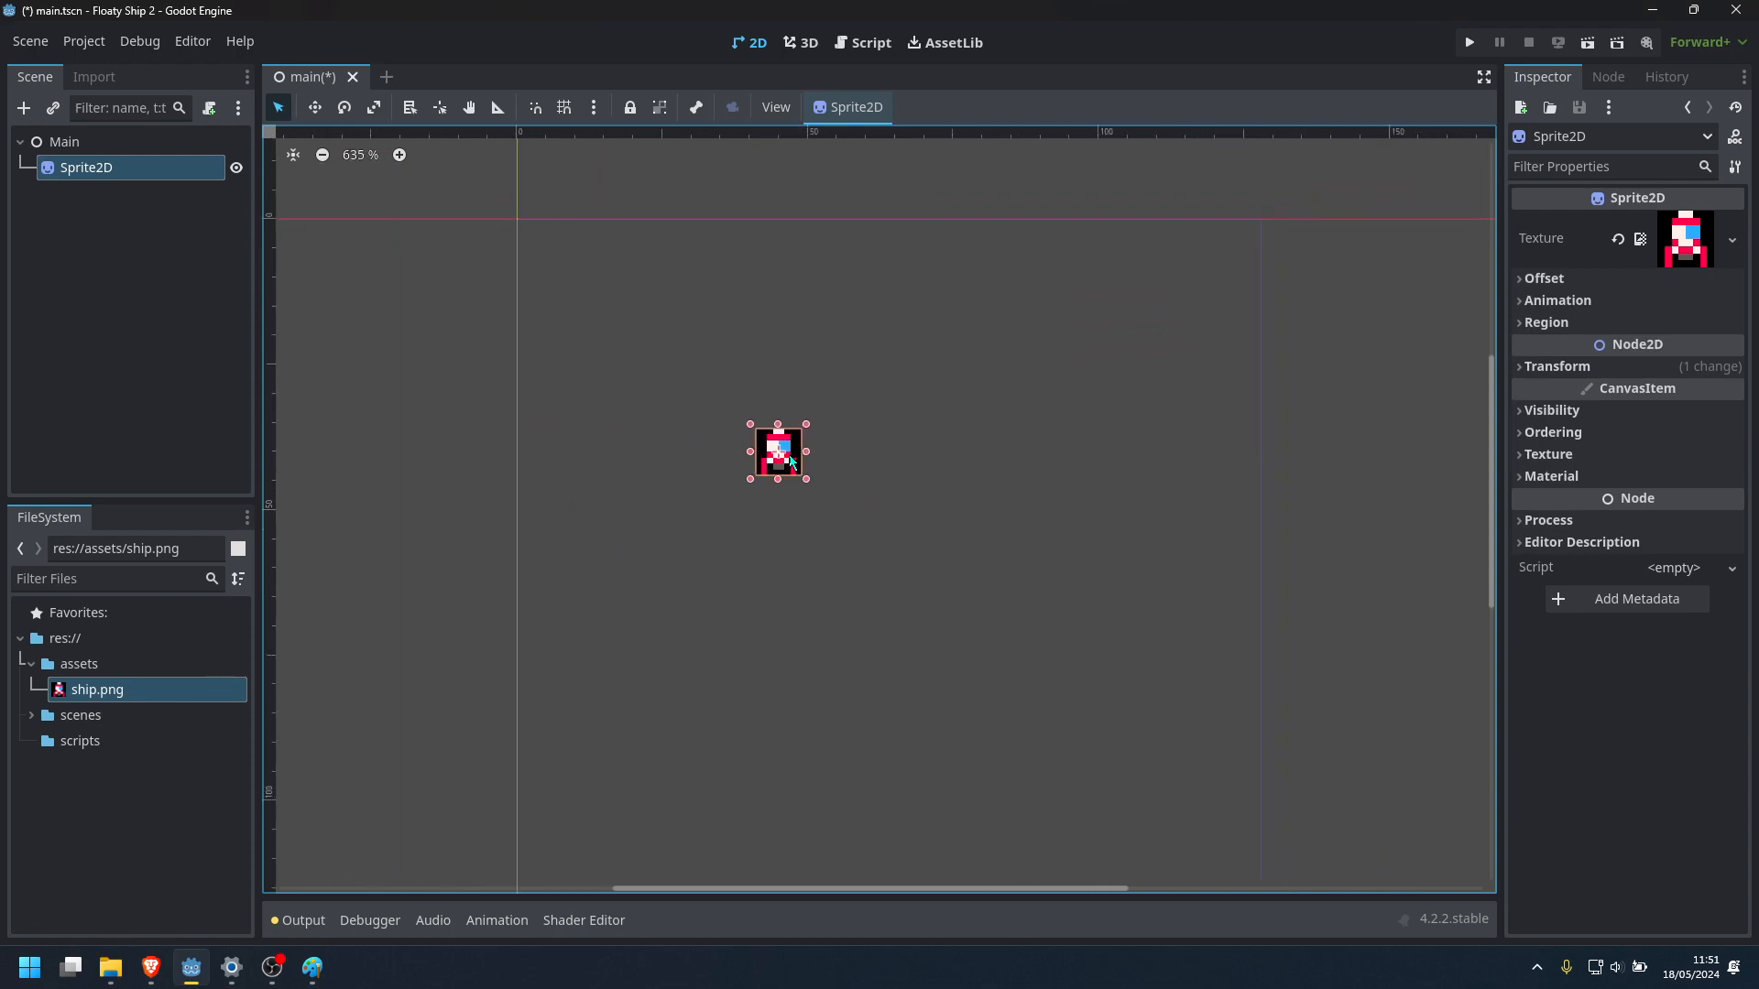
# Run the project, choosing main.tscn from the project files as its main scene
pyautogui.click(987, 591)
pyautogui.click(1470, 42)
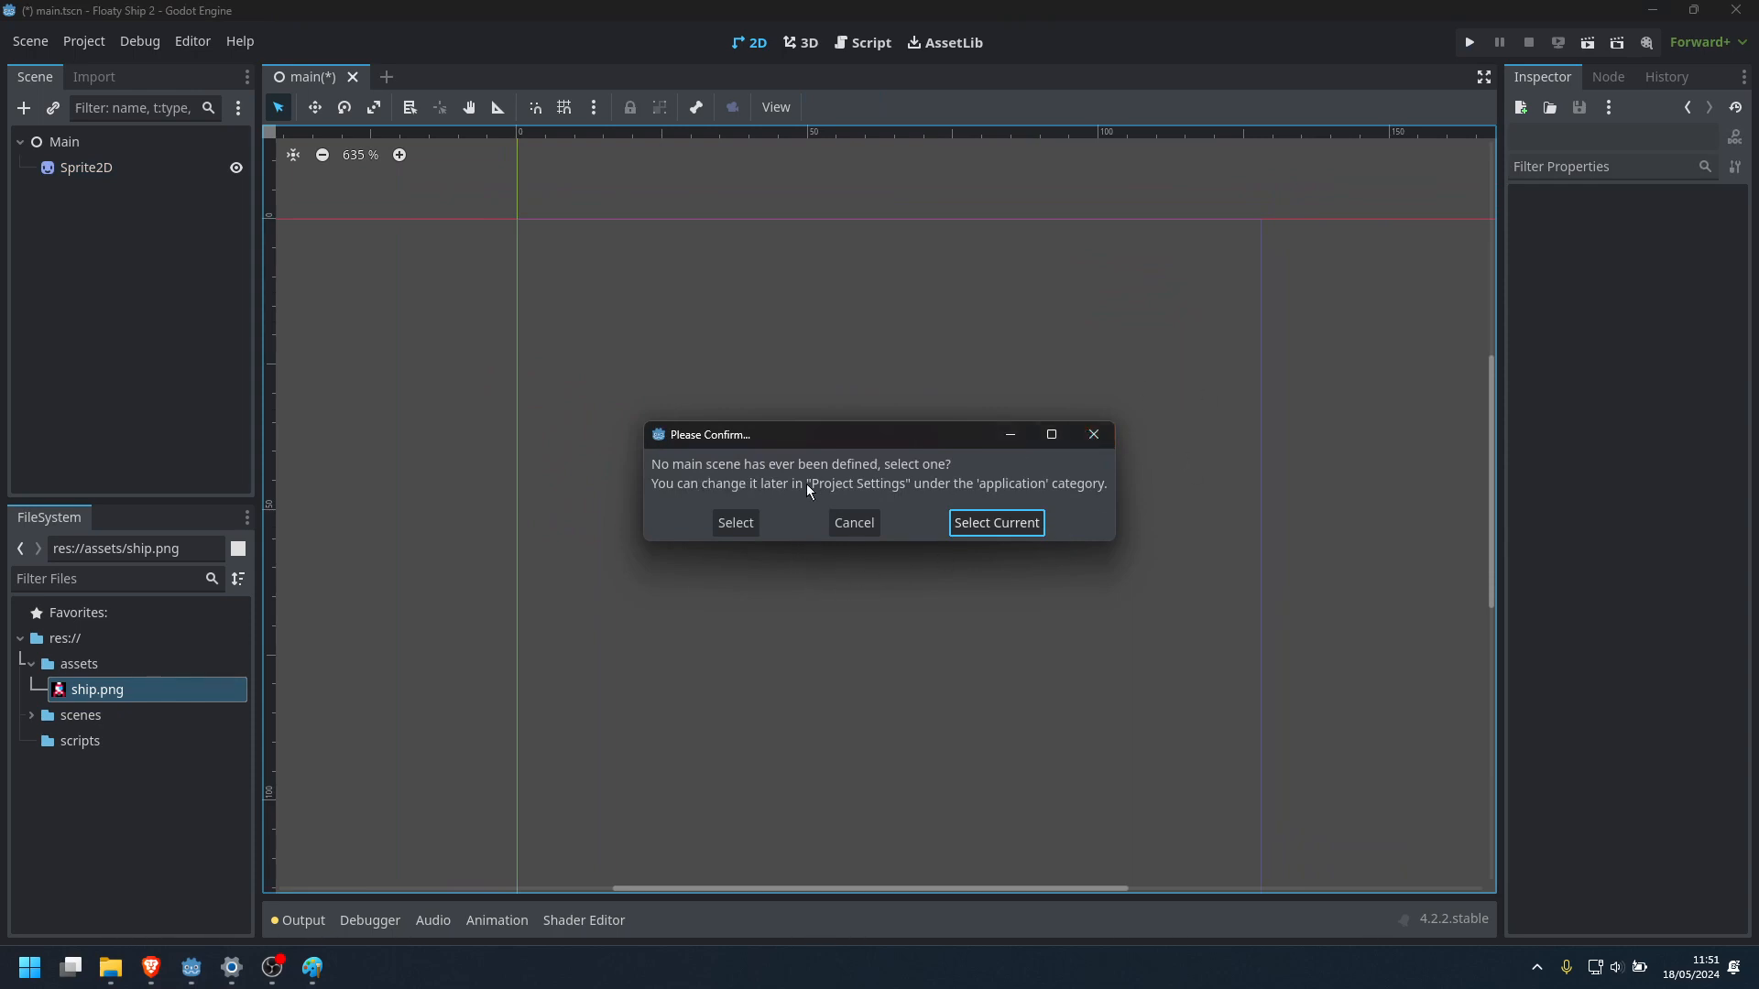
pyautogui.click(738, 523)
pyautogui.click(615, 306)
pyautogui.click(702, 793)
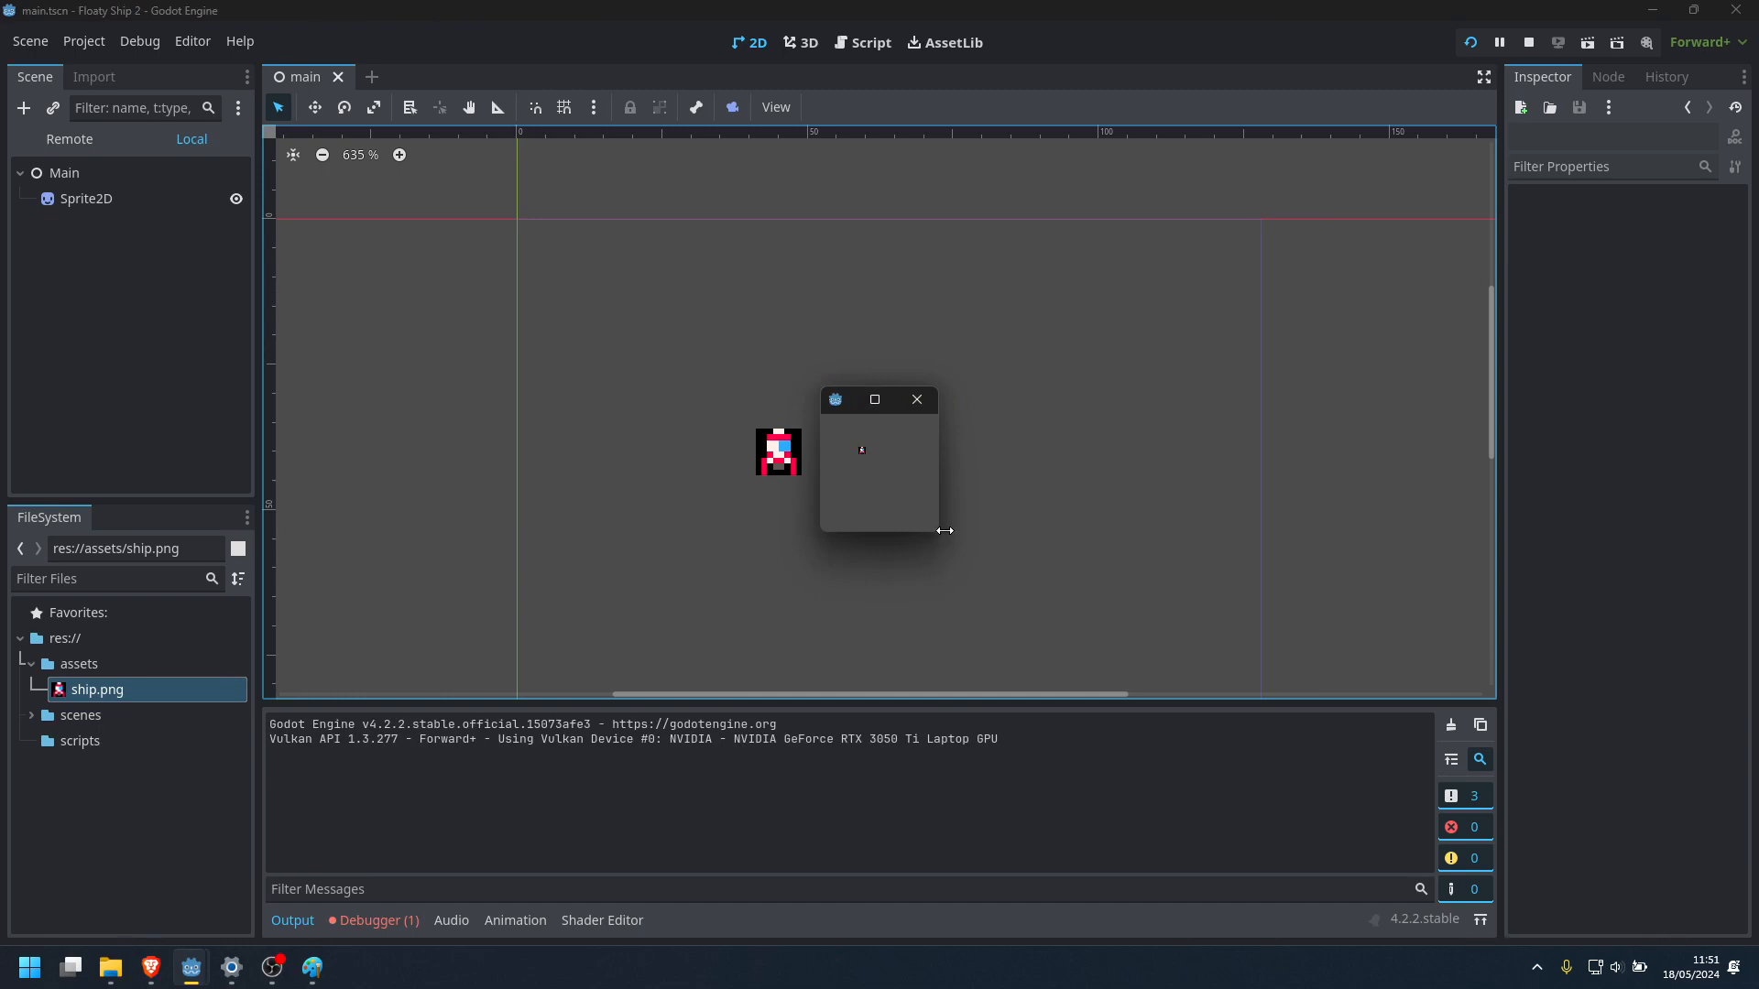
# Examine how the game scales when its window is enlarged, moved, maximized and restored, and end the test run
pyautogui.moveTo(941, 536); pyautogui.dragTo(1399, 890)
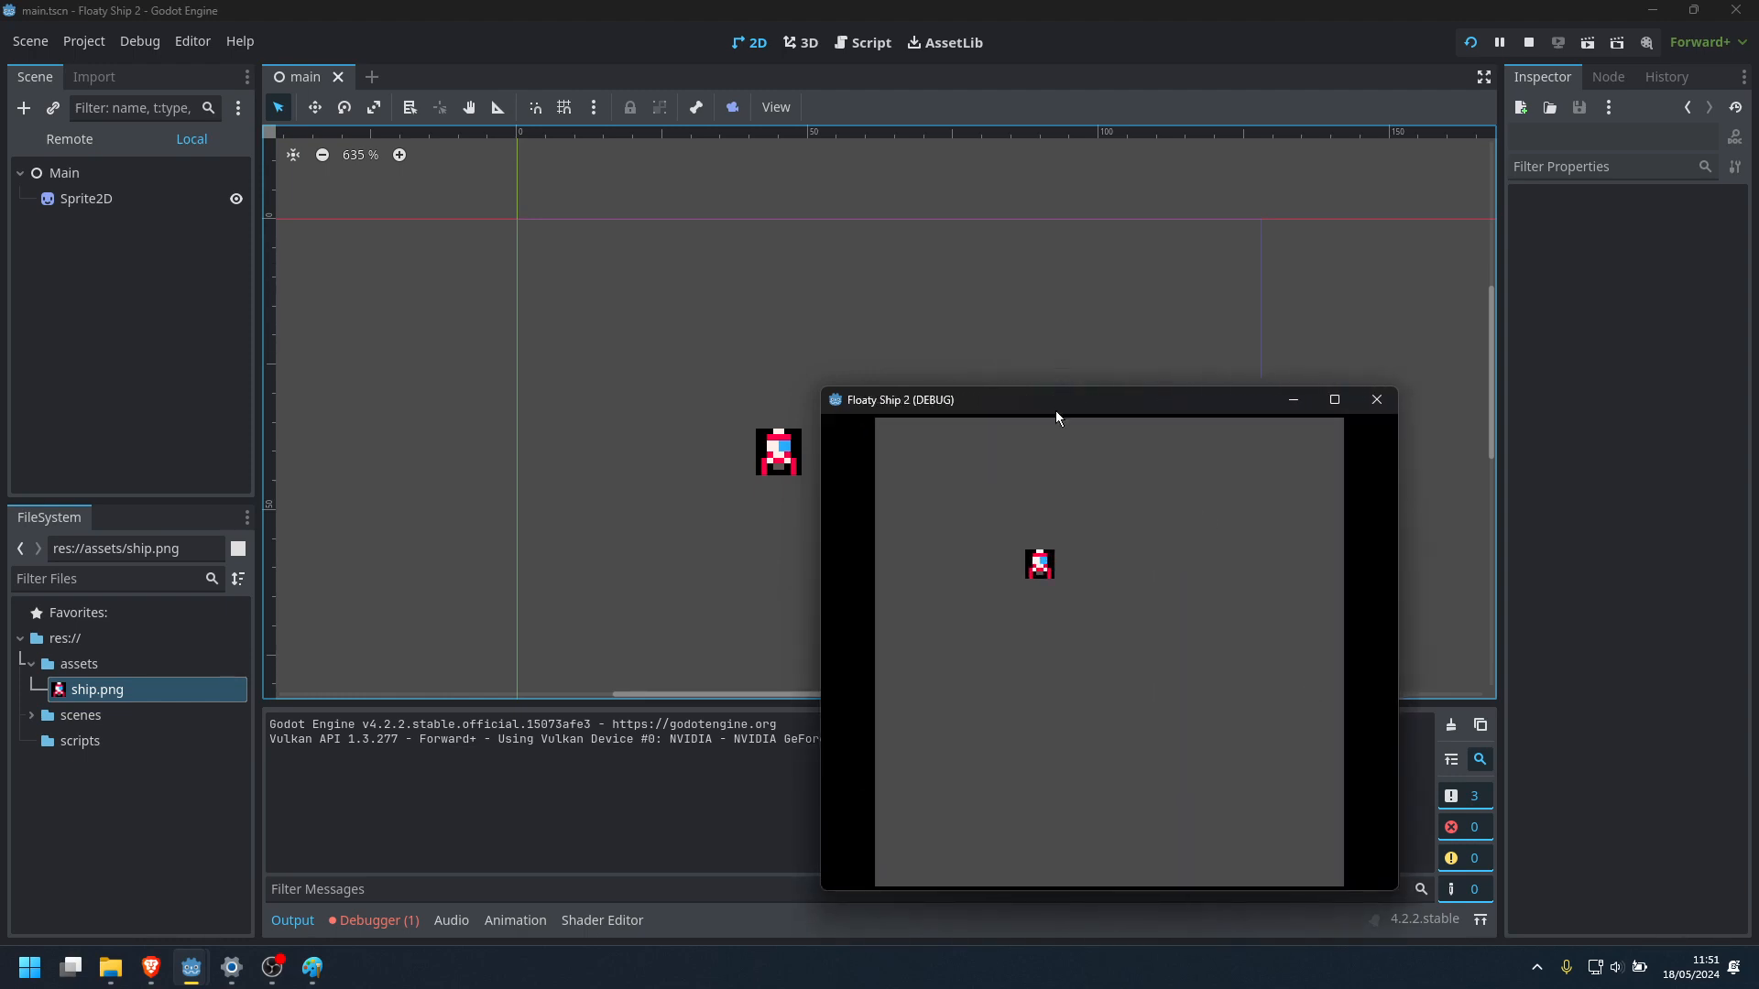
pyautogui.moveTo(1055, 417); pyautogui.dragTo(870, 361)
pyautogui.moveTo(637, 331); pyautogui.dragTo(302, 66)
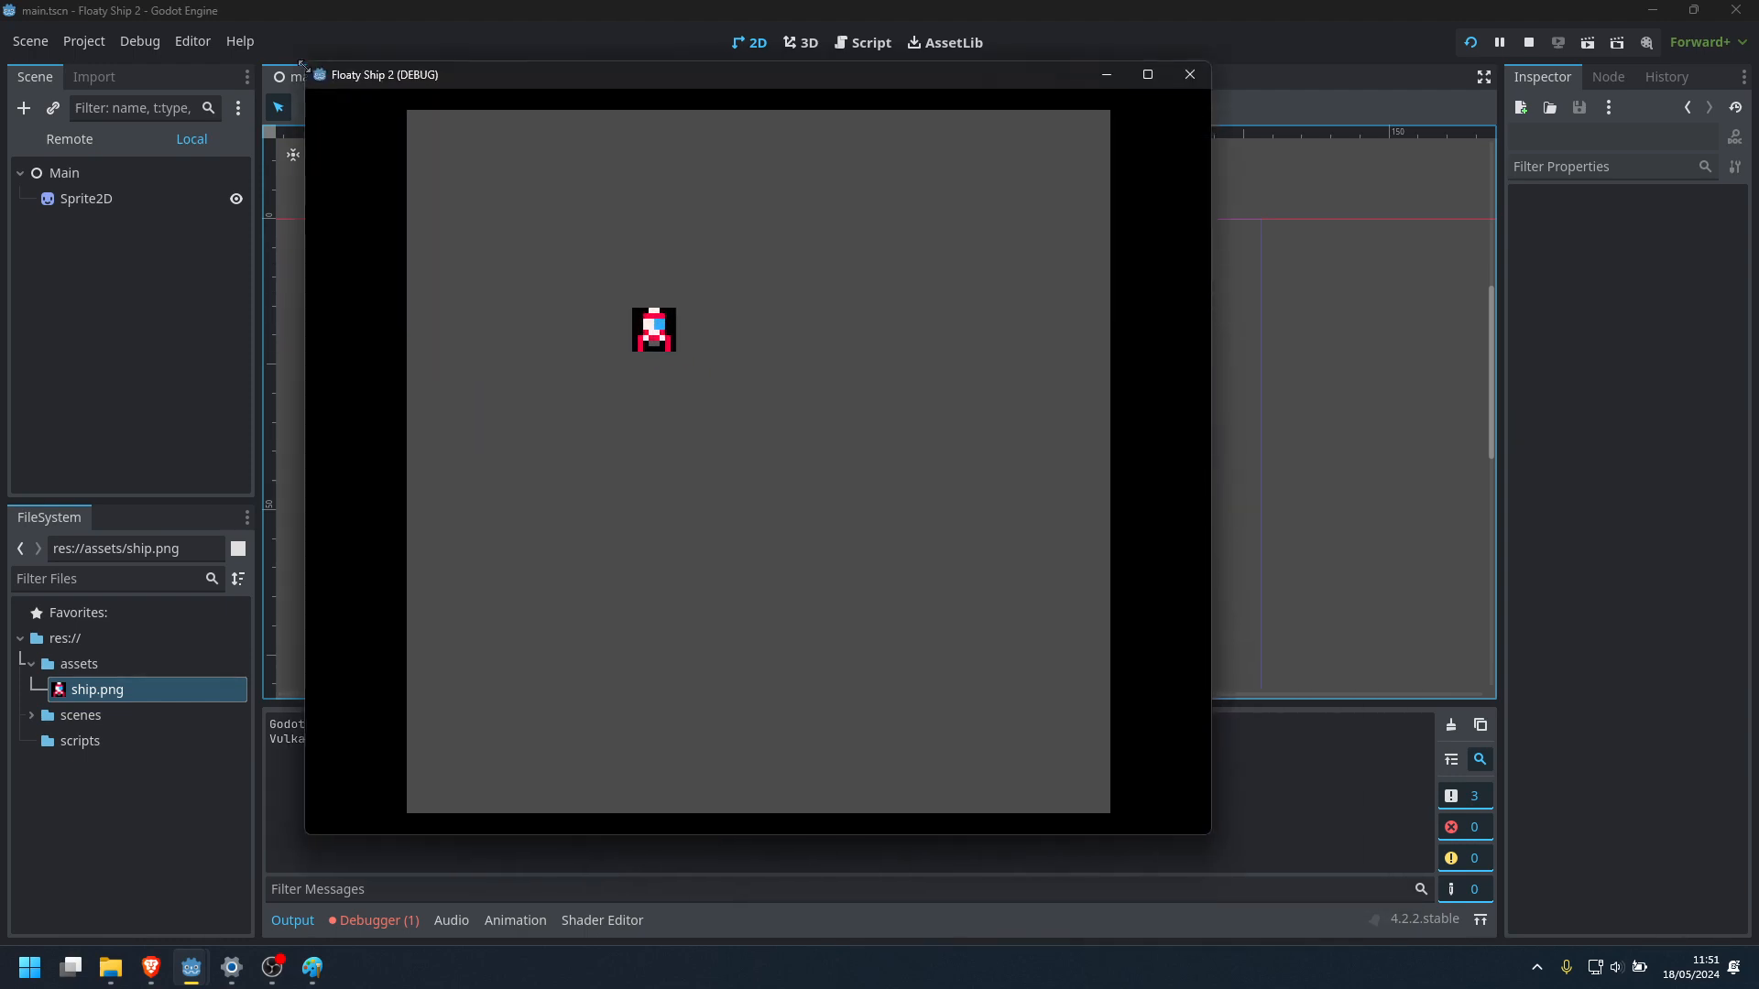
pyautogui.moveTo(591, 86); pyautogui.dragTo(709, 174)
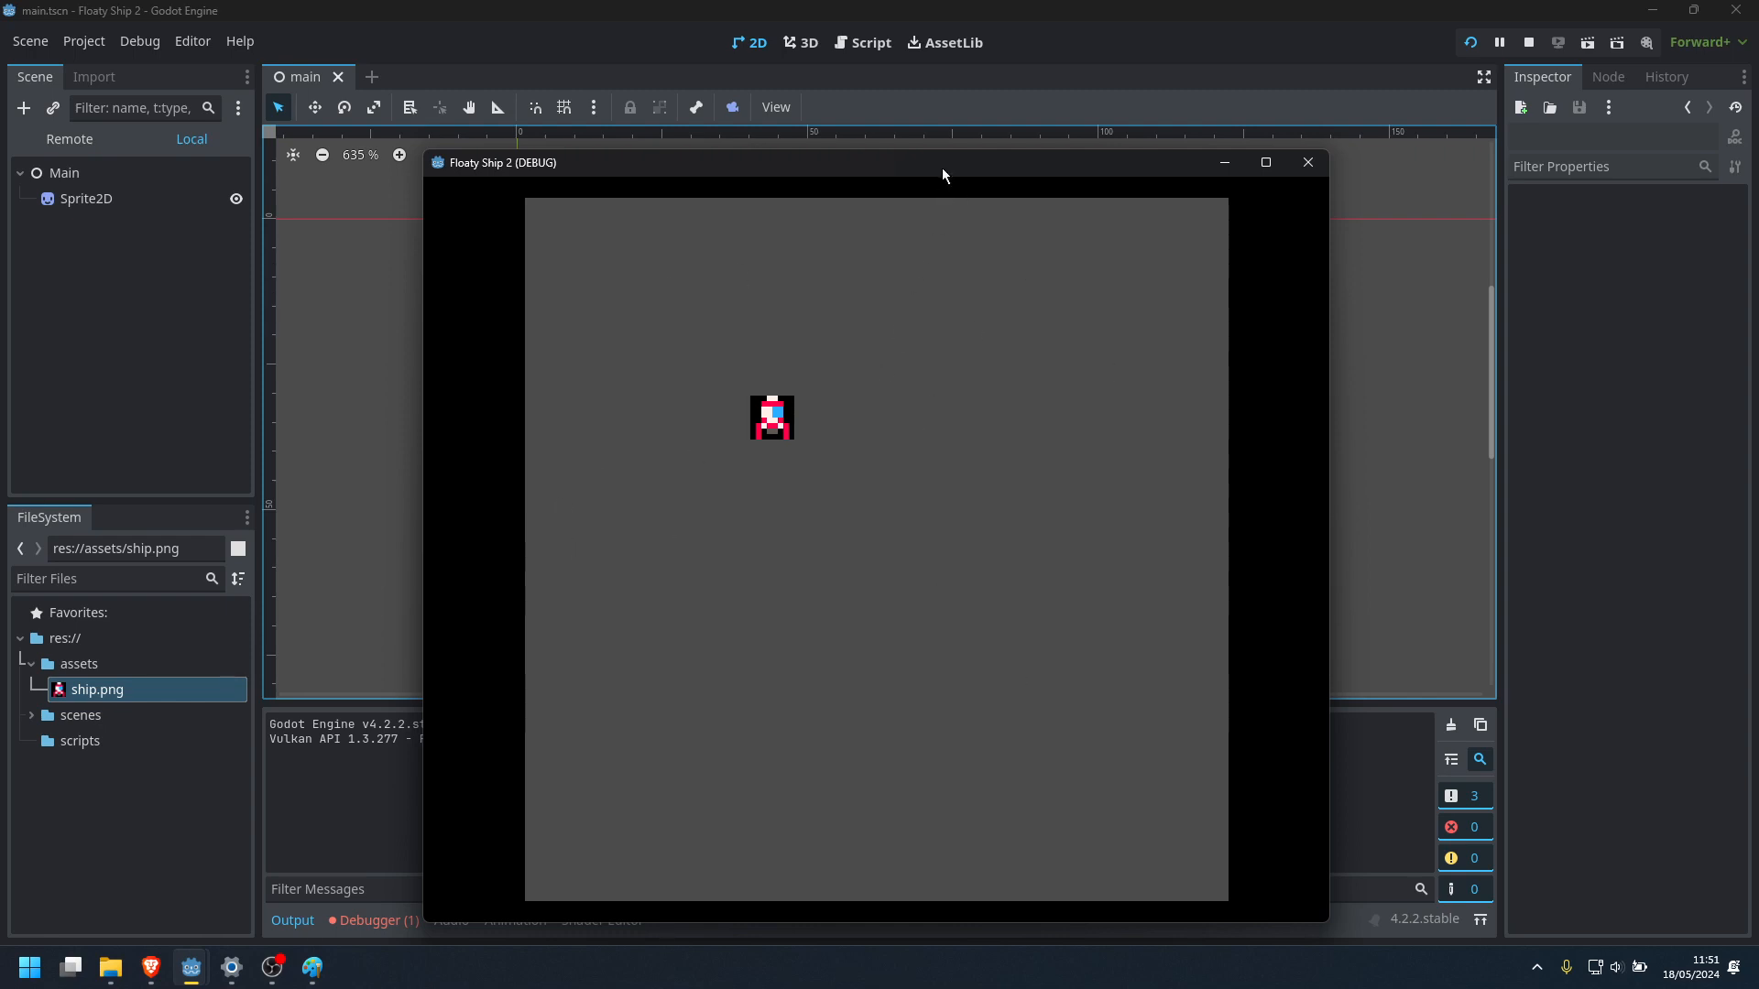
pyautogui.moveTo(944, 161); pyautogui.dragTo(954, 146)
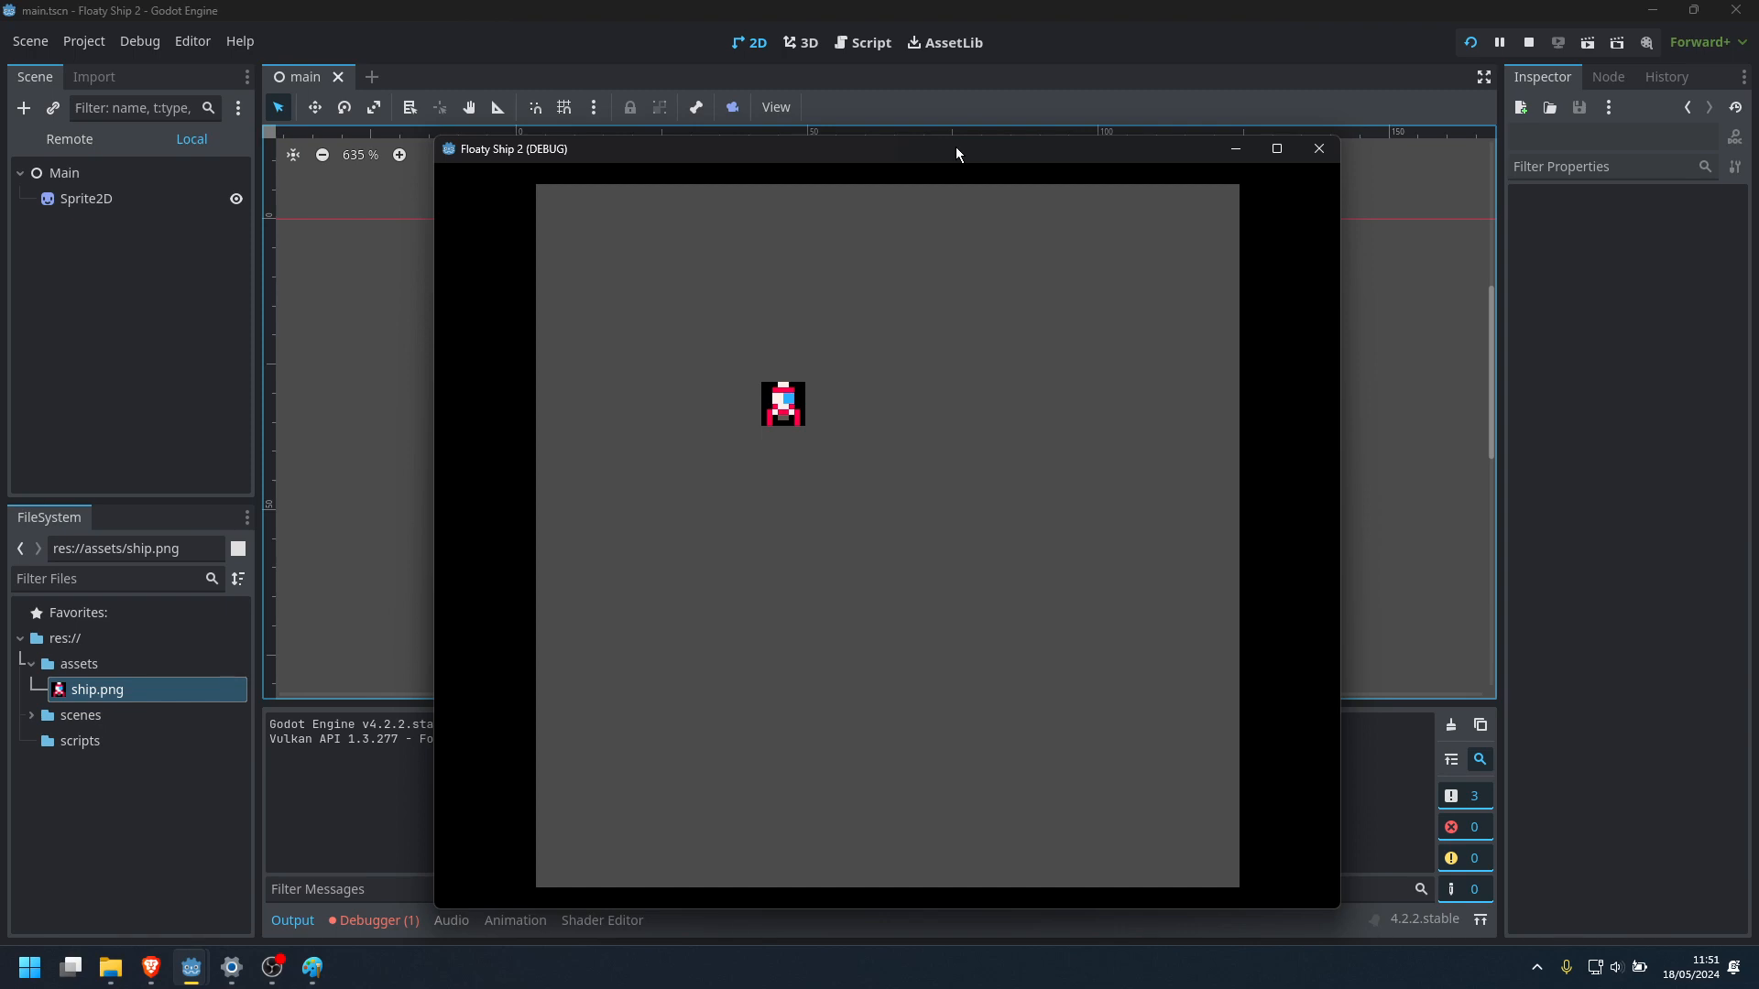
pyautogui.click(1285, 152)
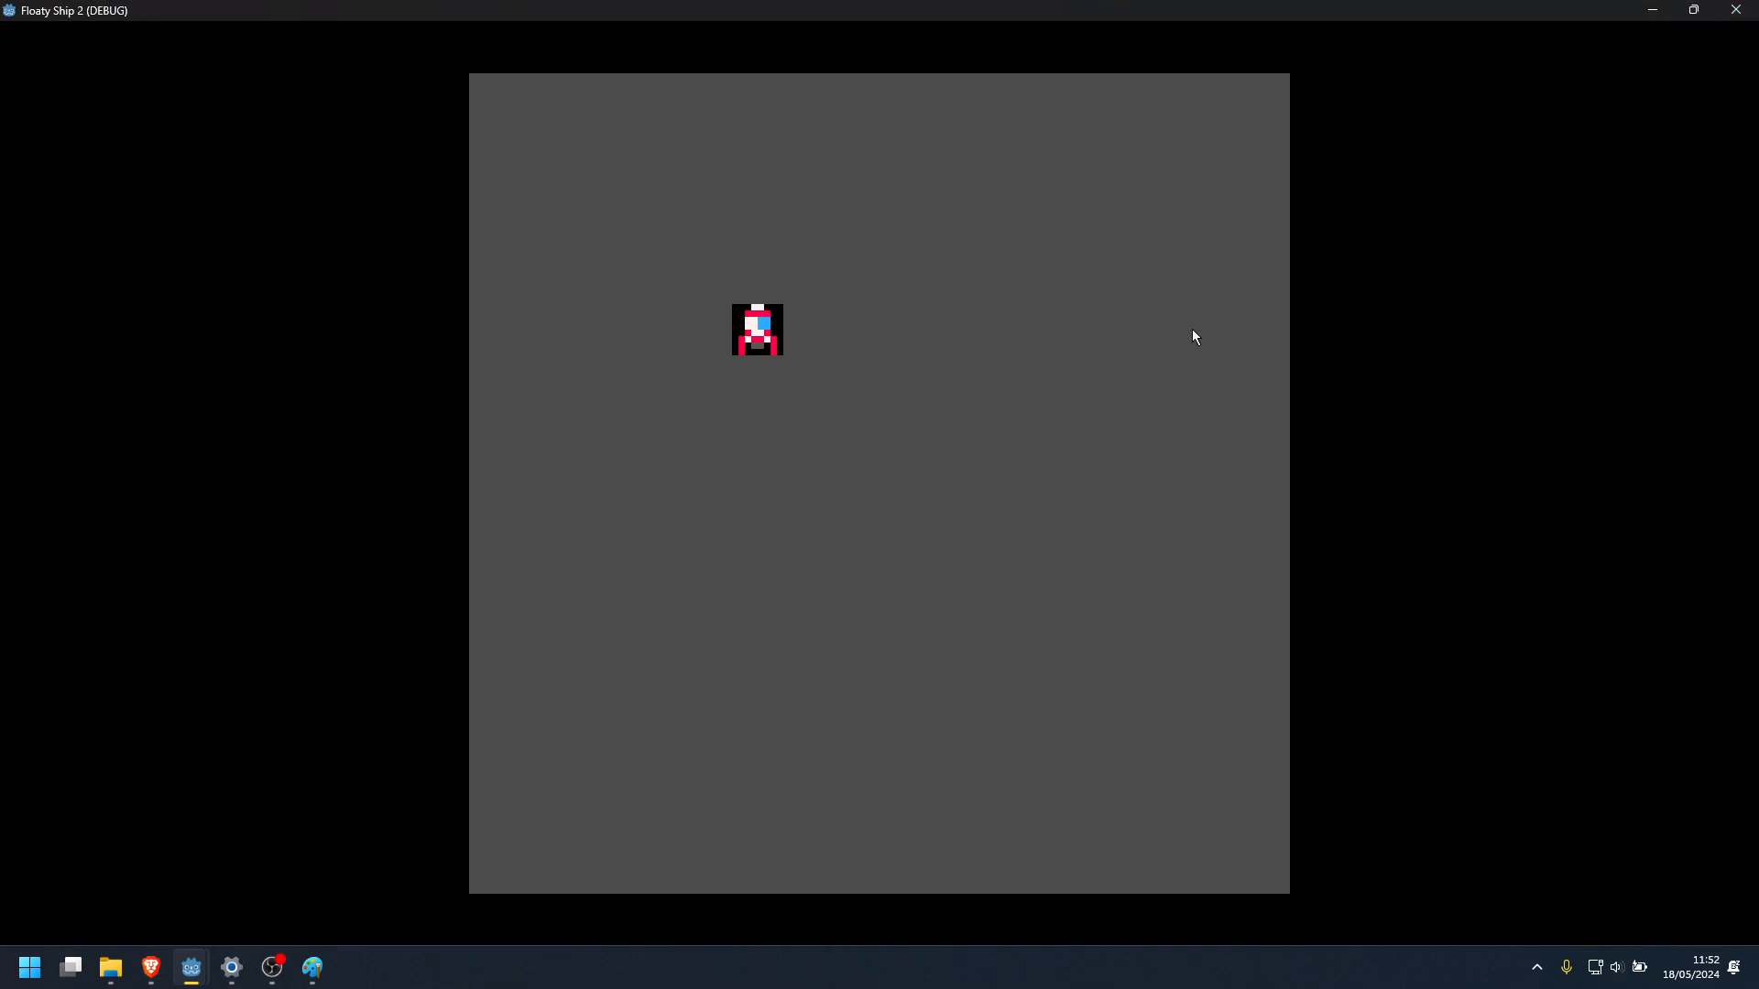
pyautogui.click(1696, 9)
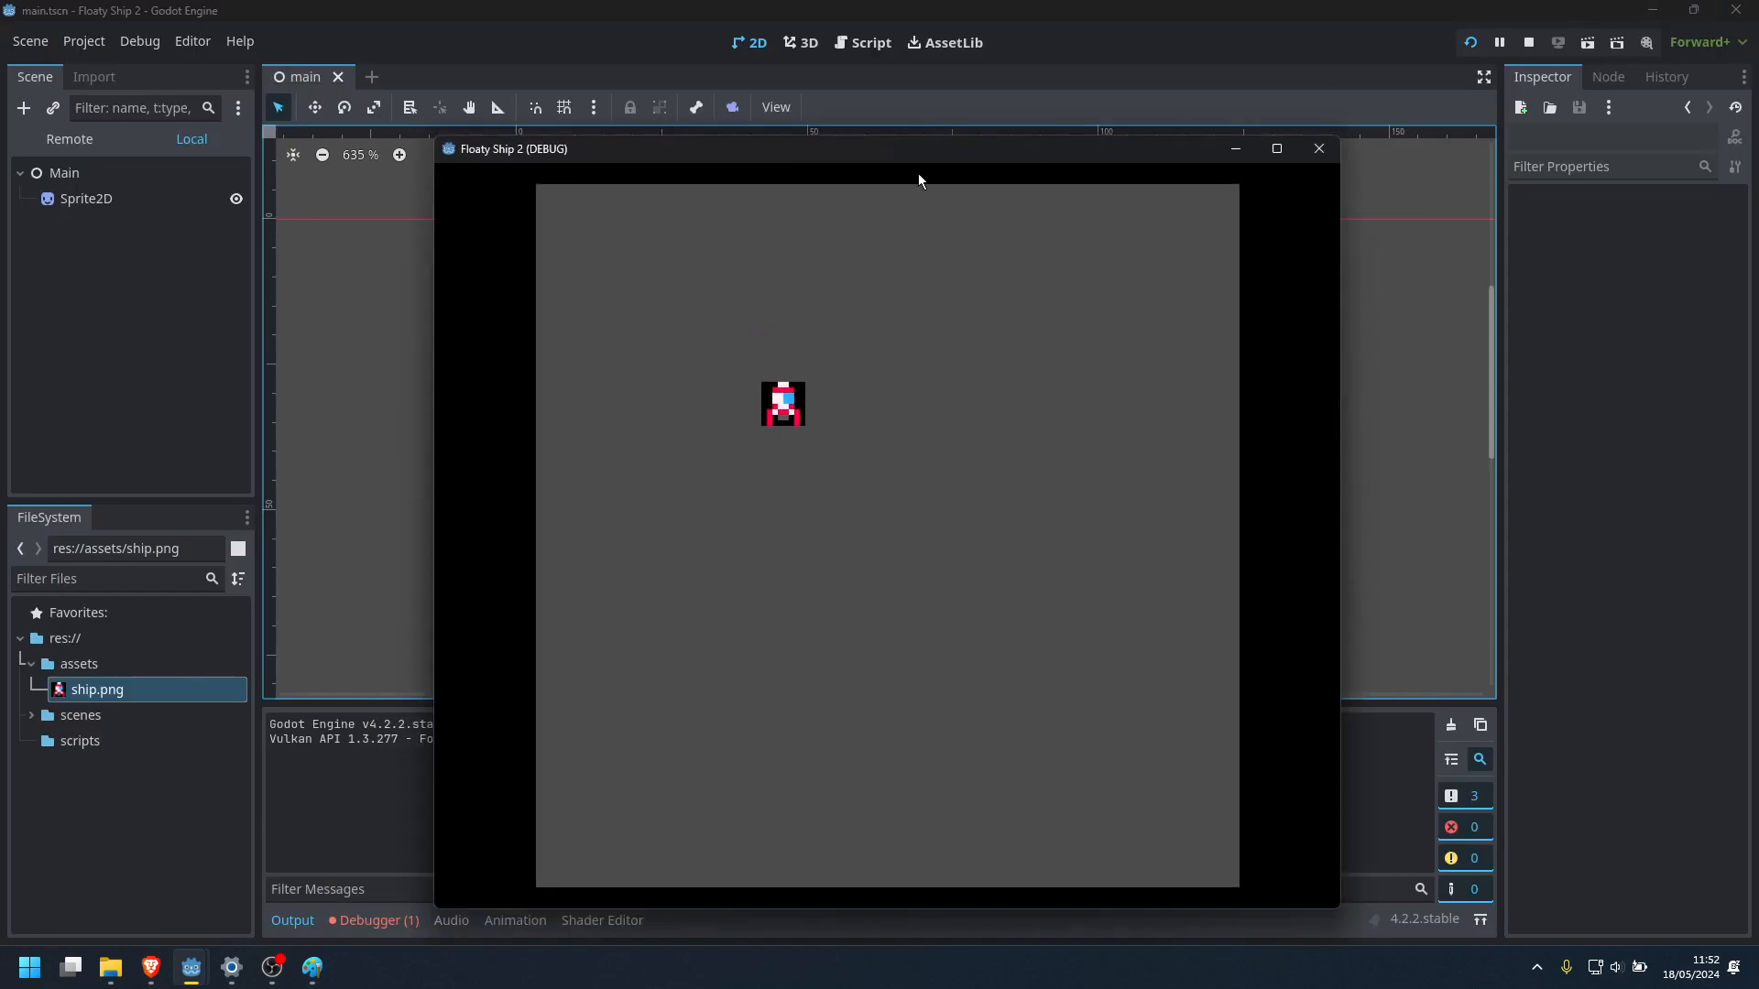
pyautogui.moveTo(1069, 160); pyautogui.dragTo(1120, 146)
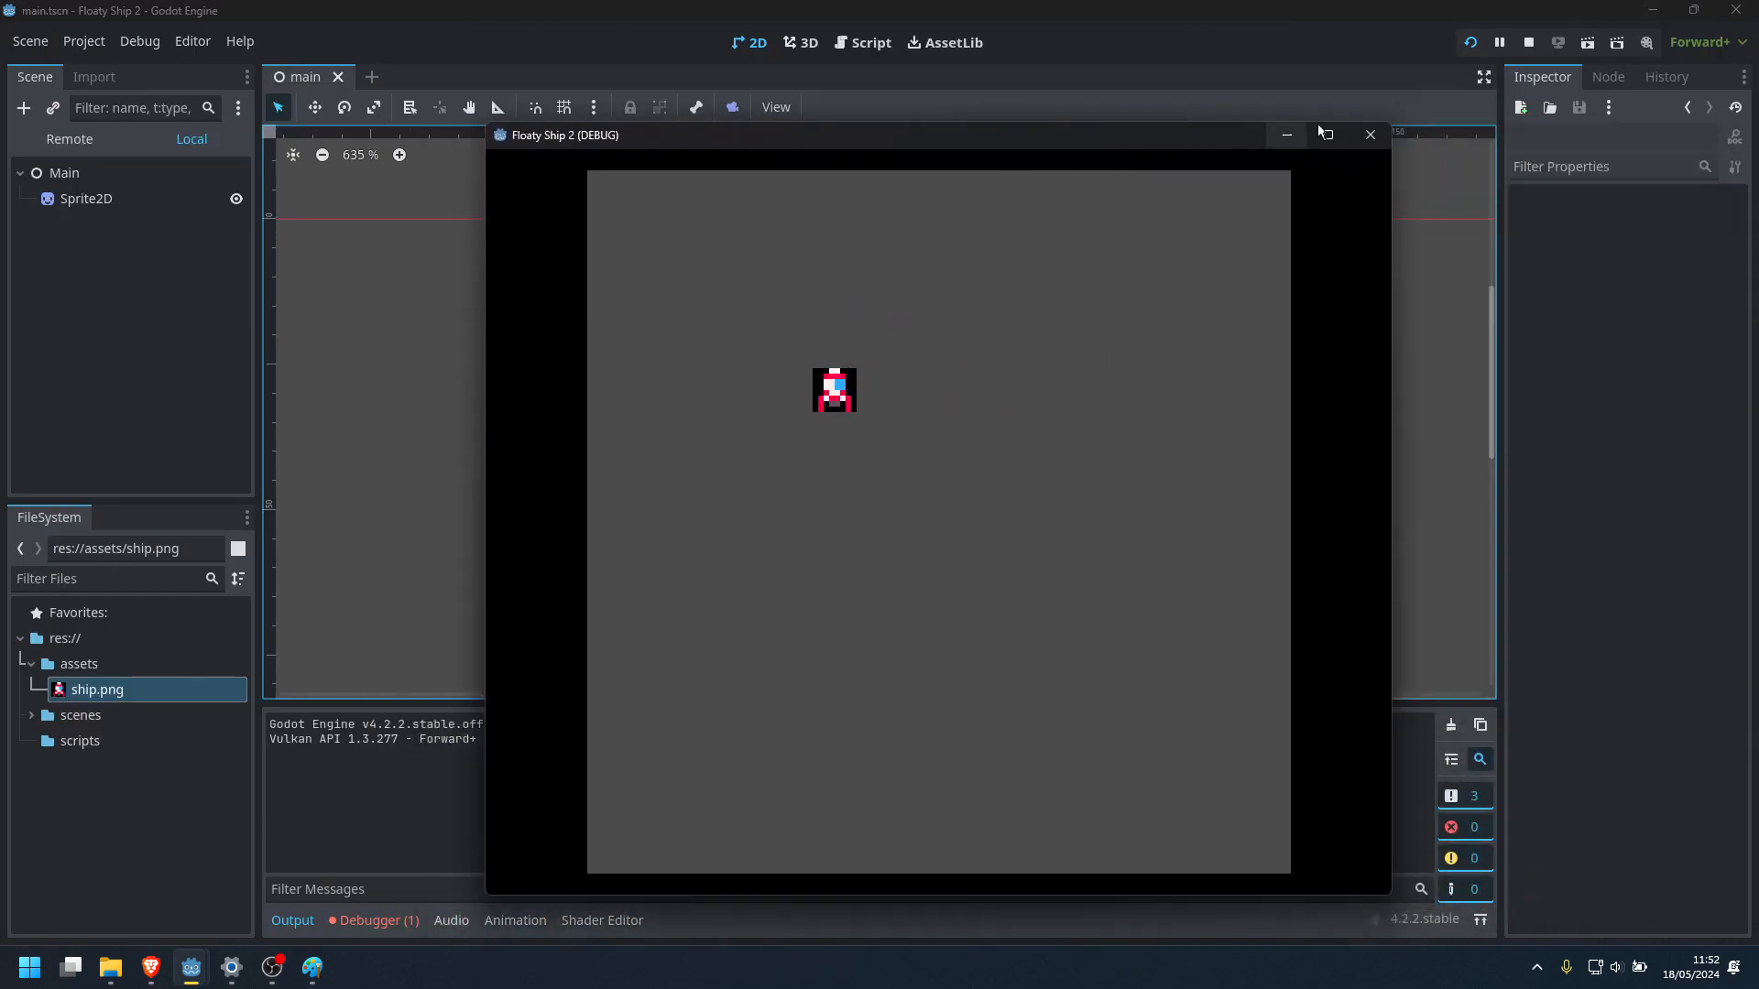
pyautogui.click(1368, 135)
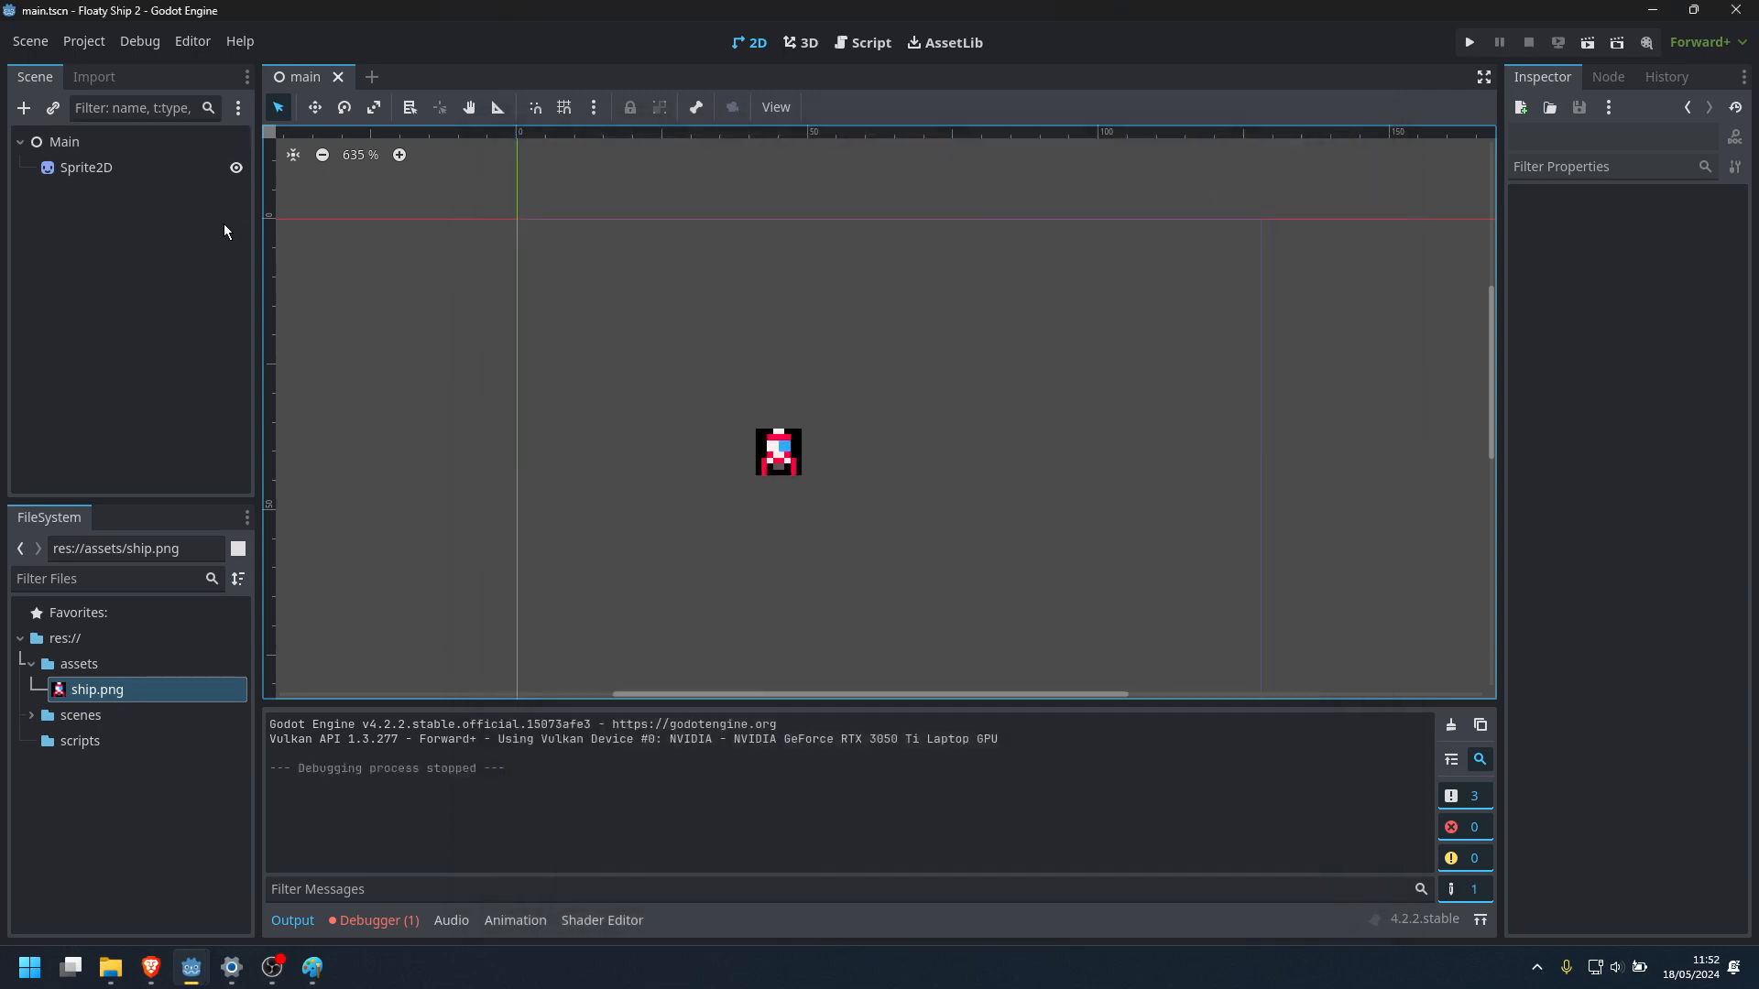
pyautogui.click(72, 45)
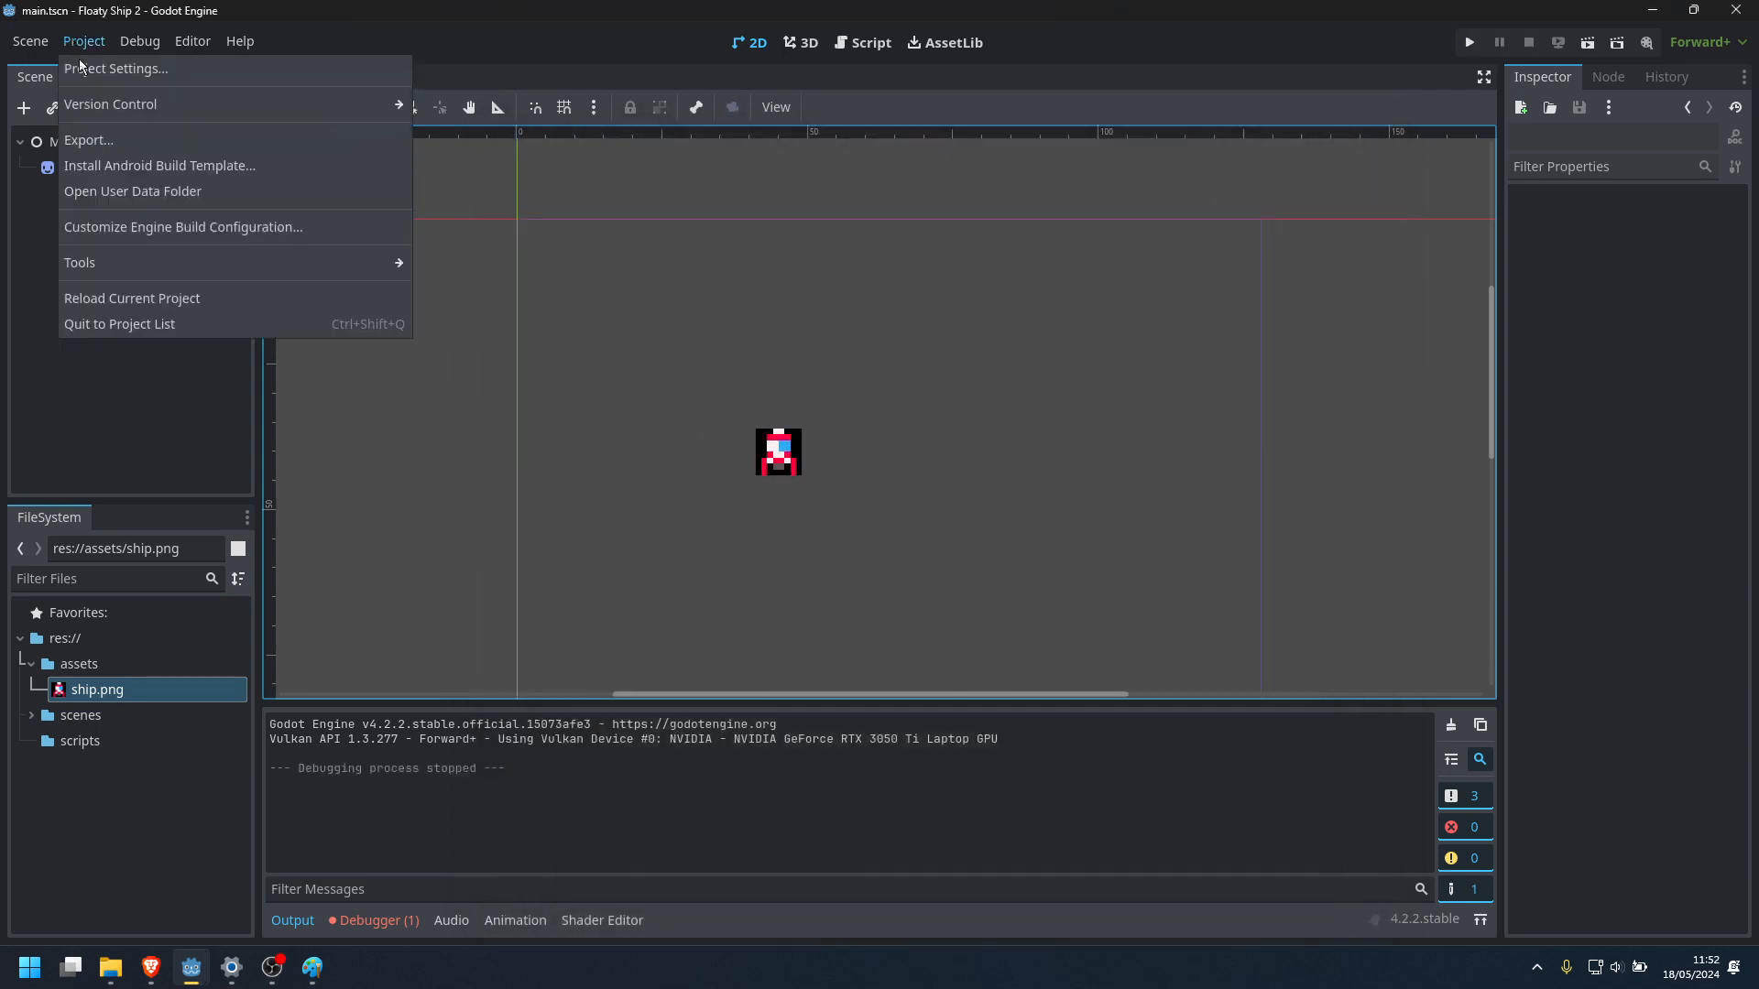
pyautogui.click(867, 470)
pyautogui.scroll(-3, 871, 448)
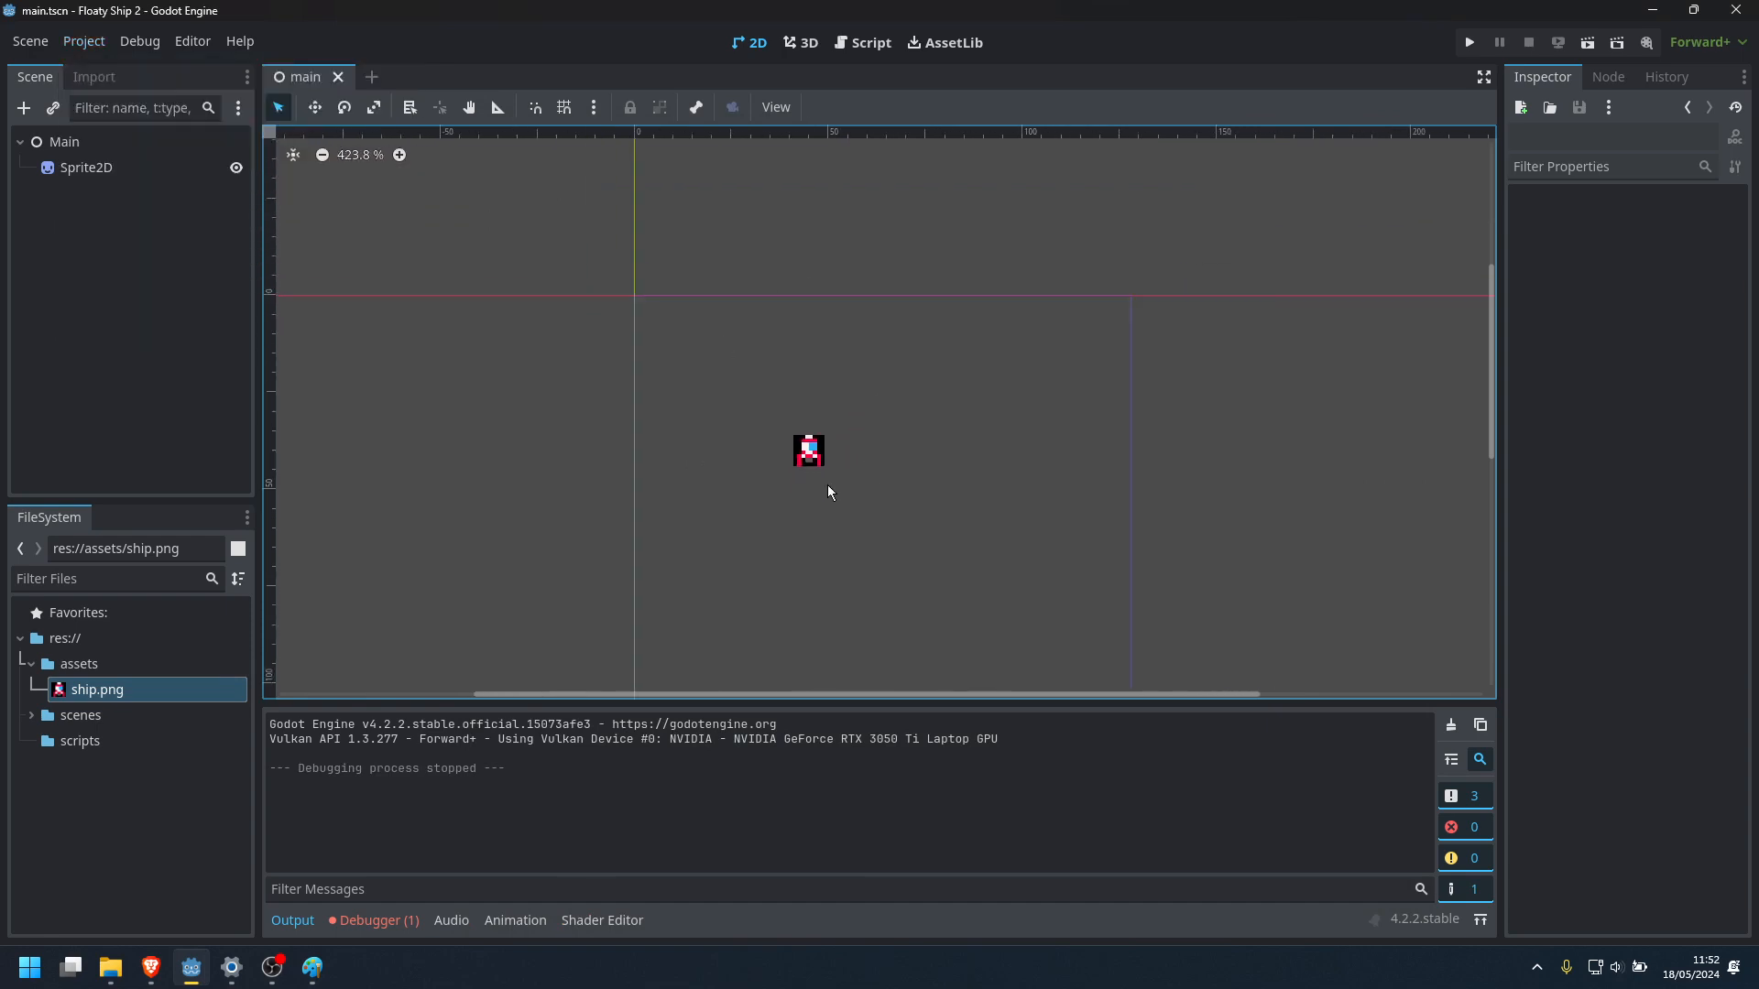
pyautogui.scroll(3, 828, 493)
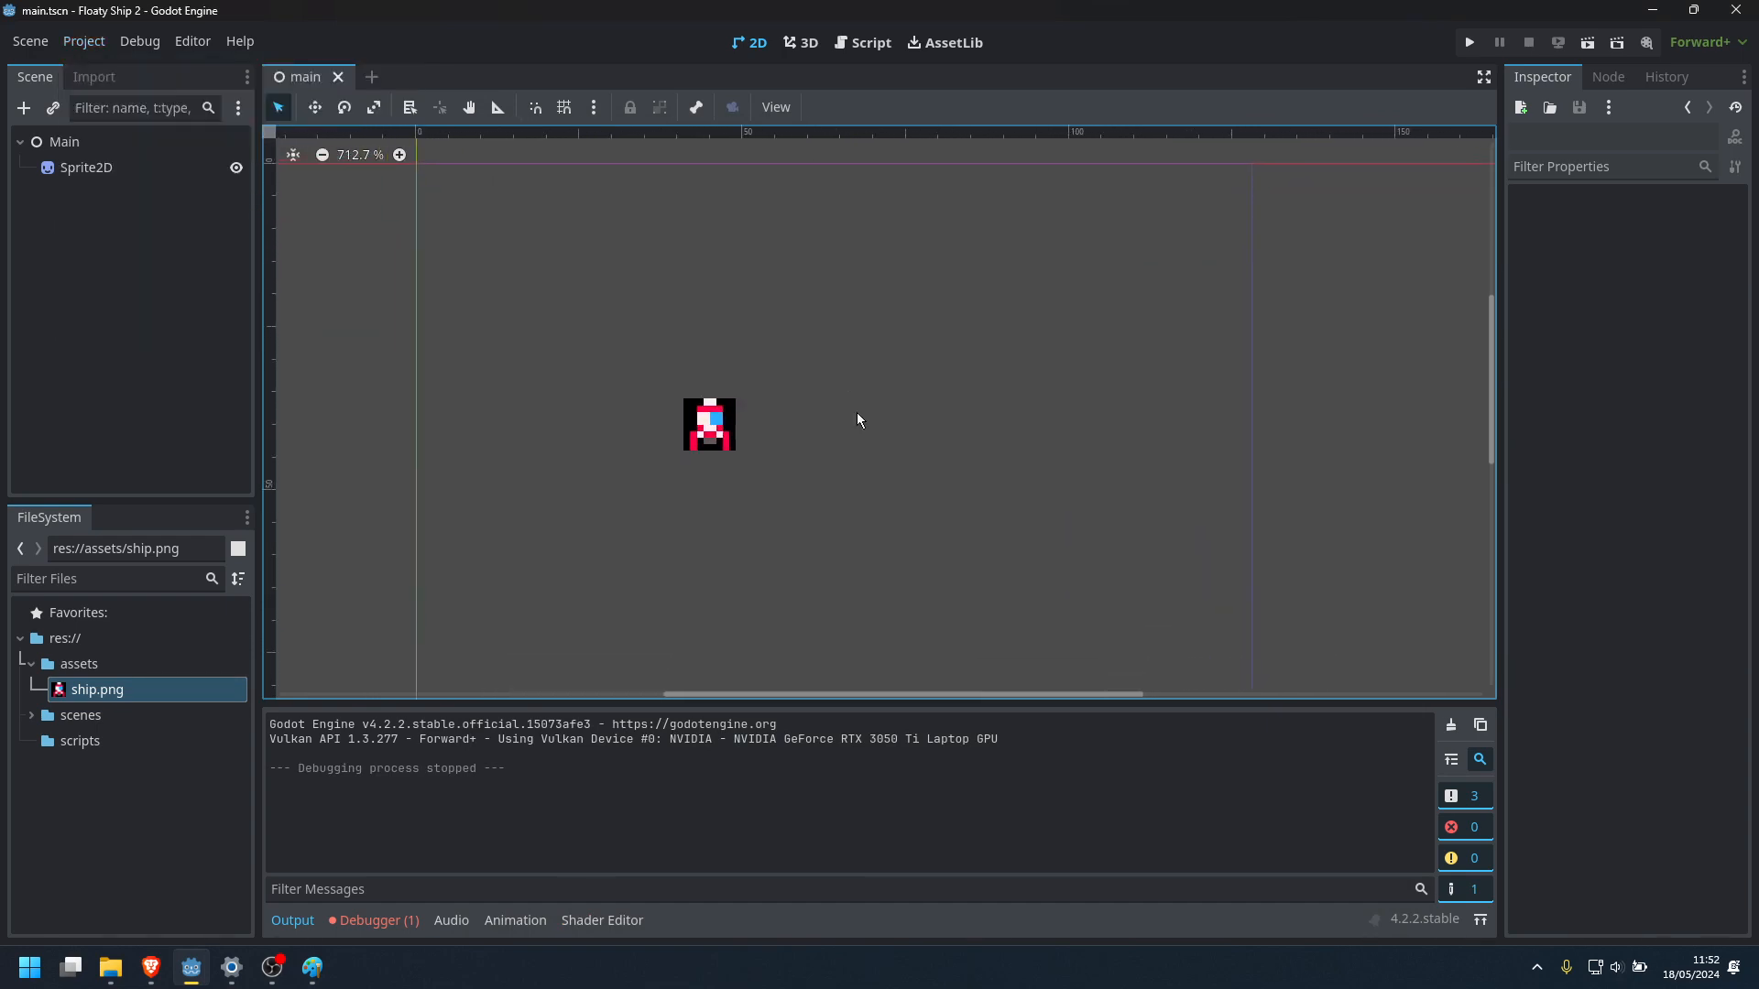
# Search the project settings for "color" and view the matching 2D physics settings
pyautogui.click(88, 47)
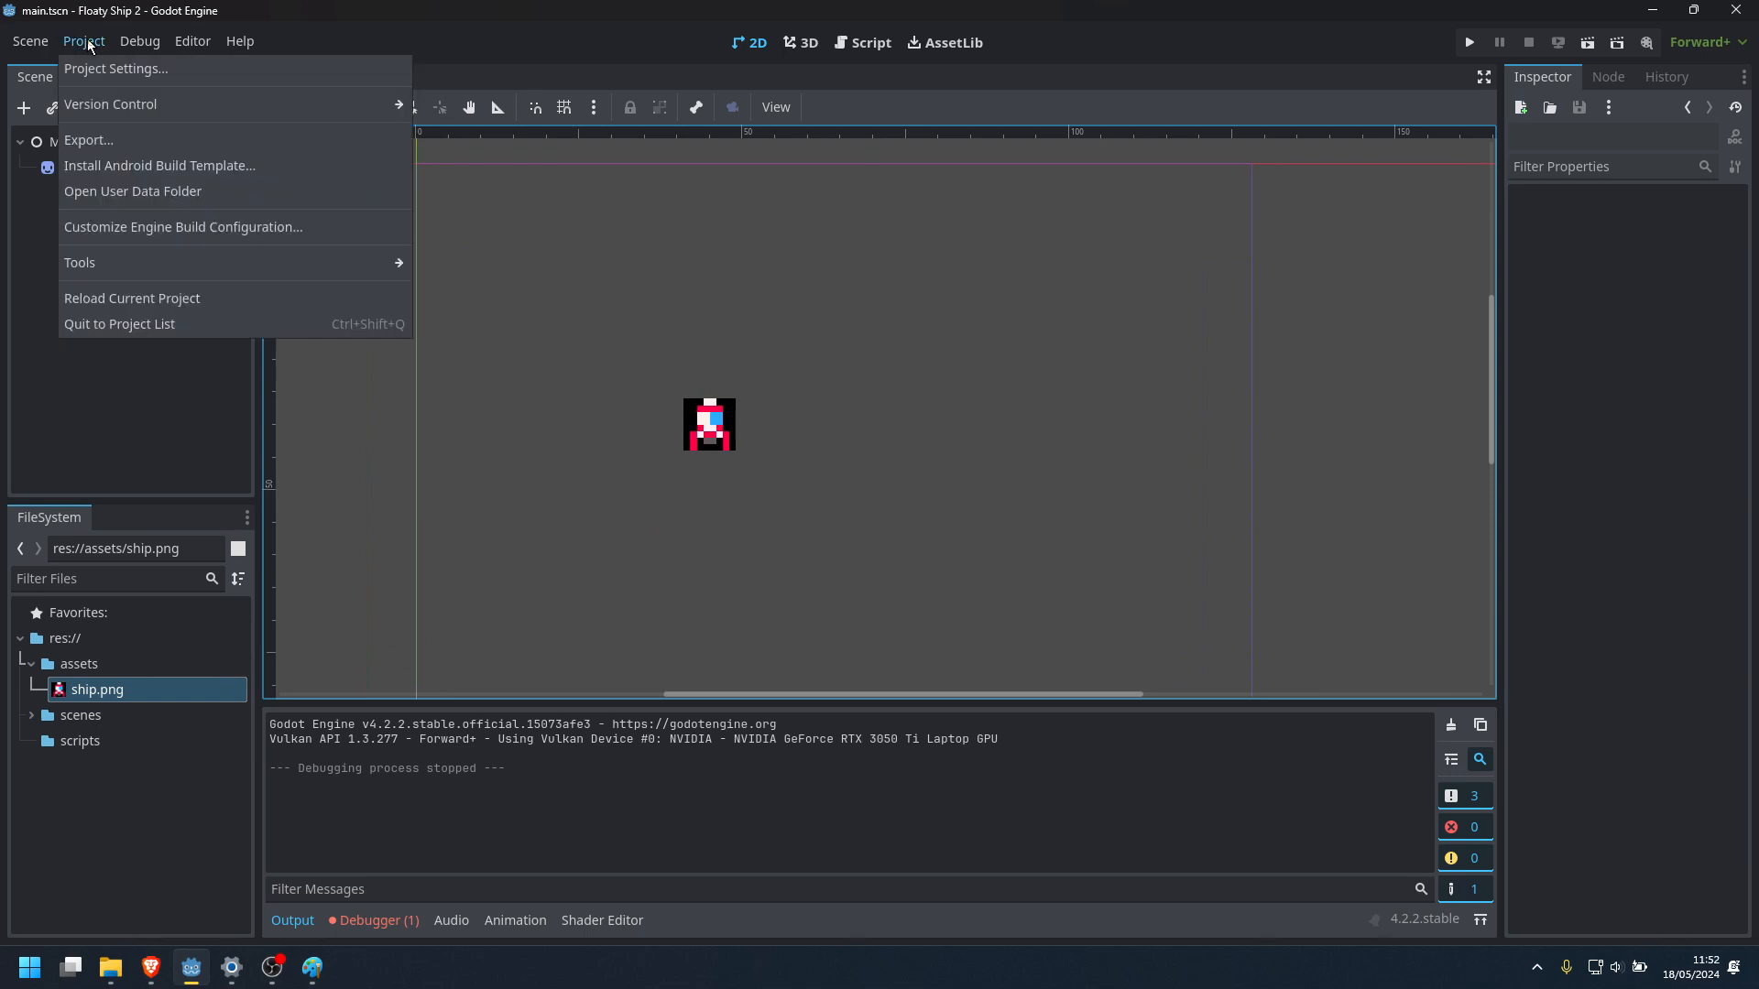
pyautogui.click(92, 70)
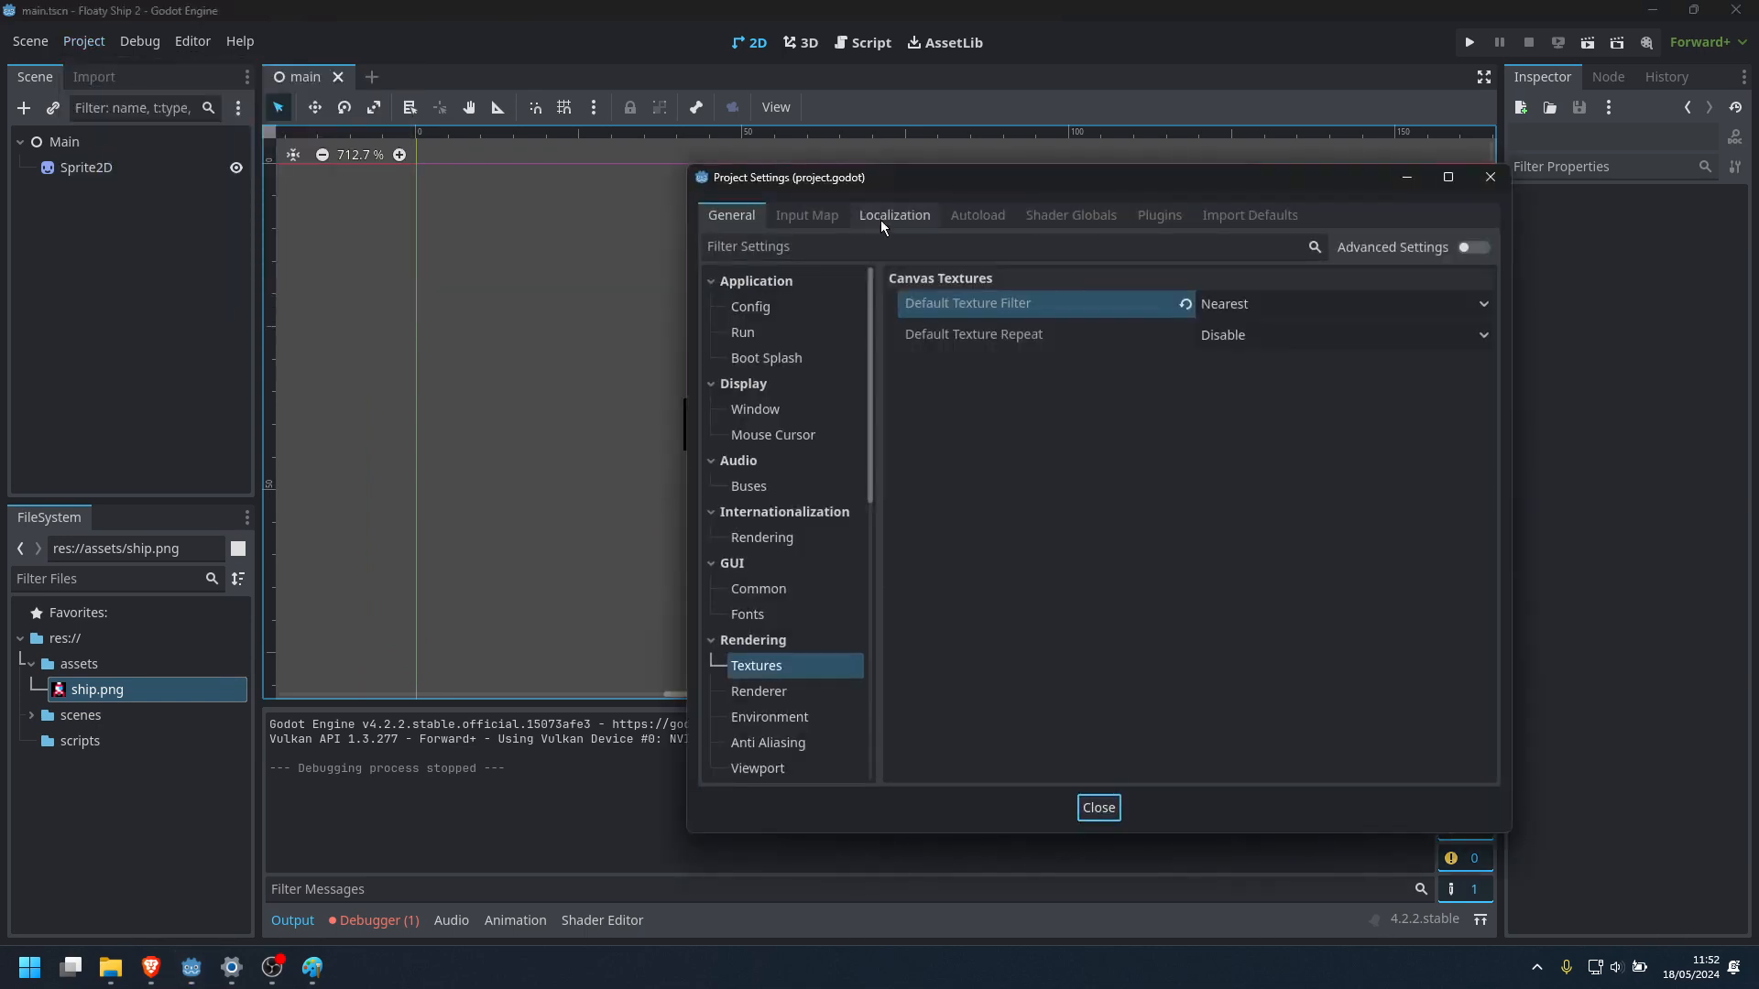
pyautogui.click(1030, 245)
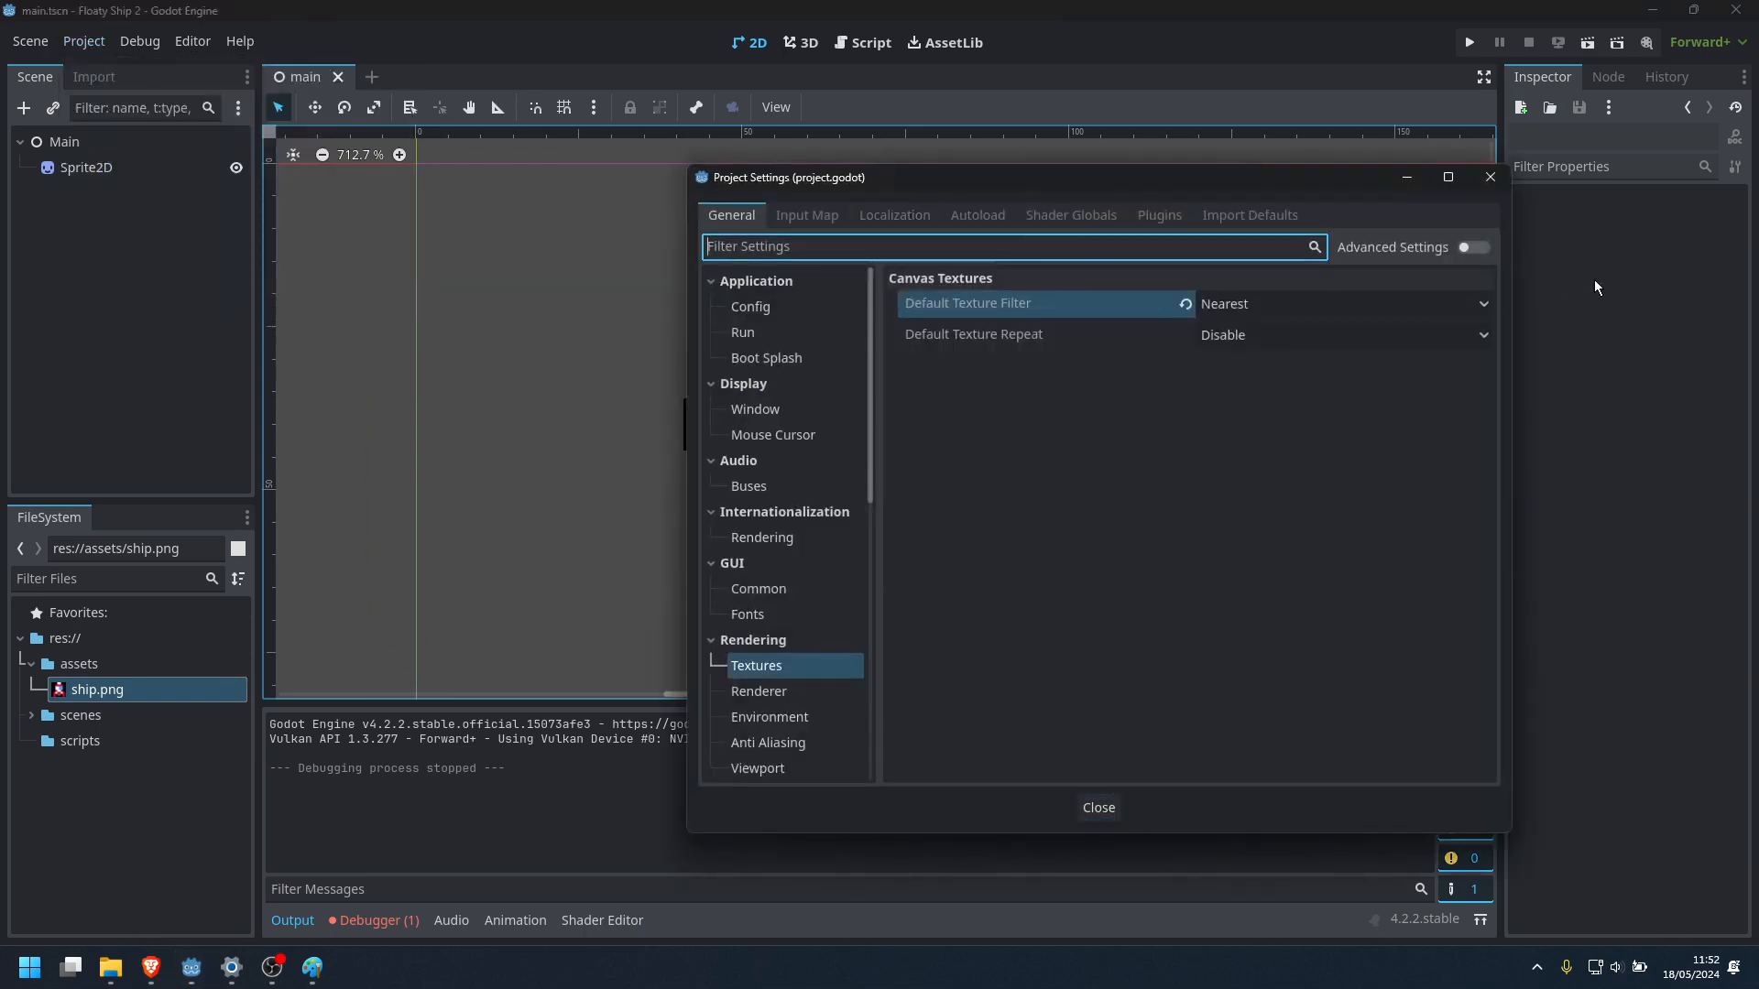
pyautogui.write('color')
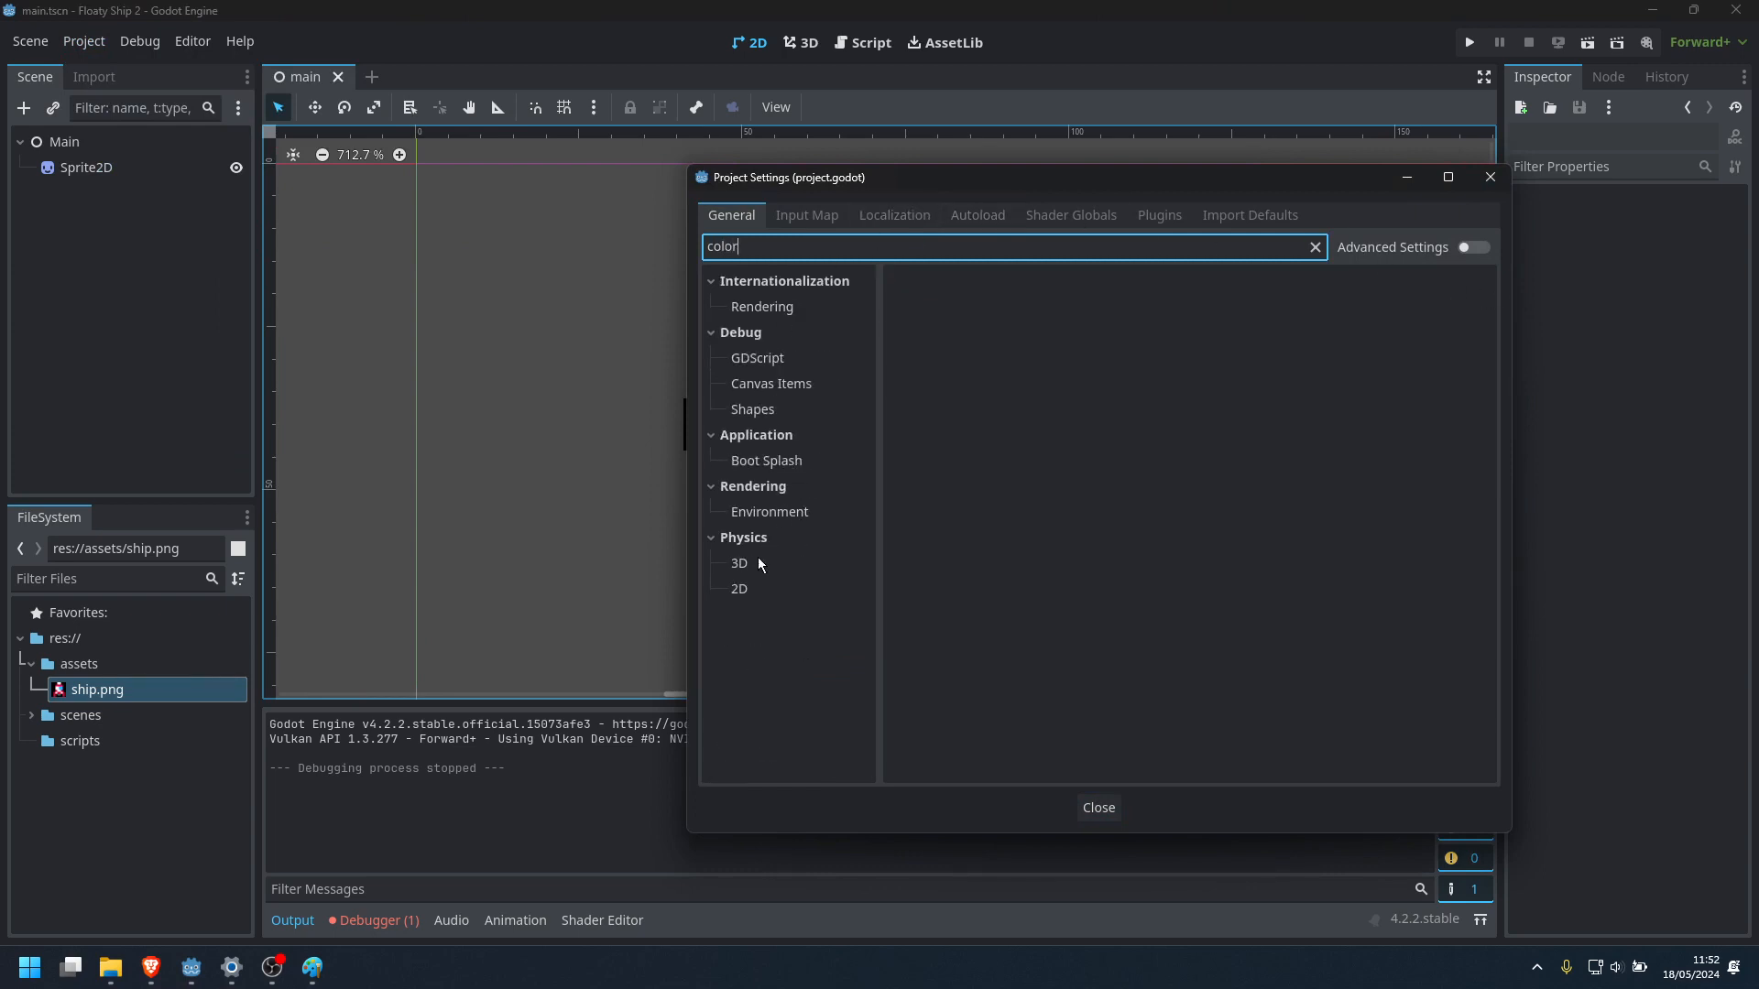
pyautogui.click(752, 593)
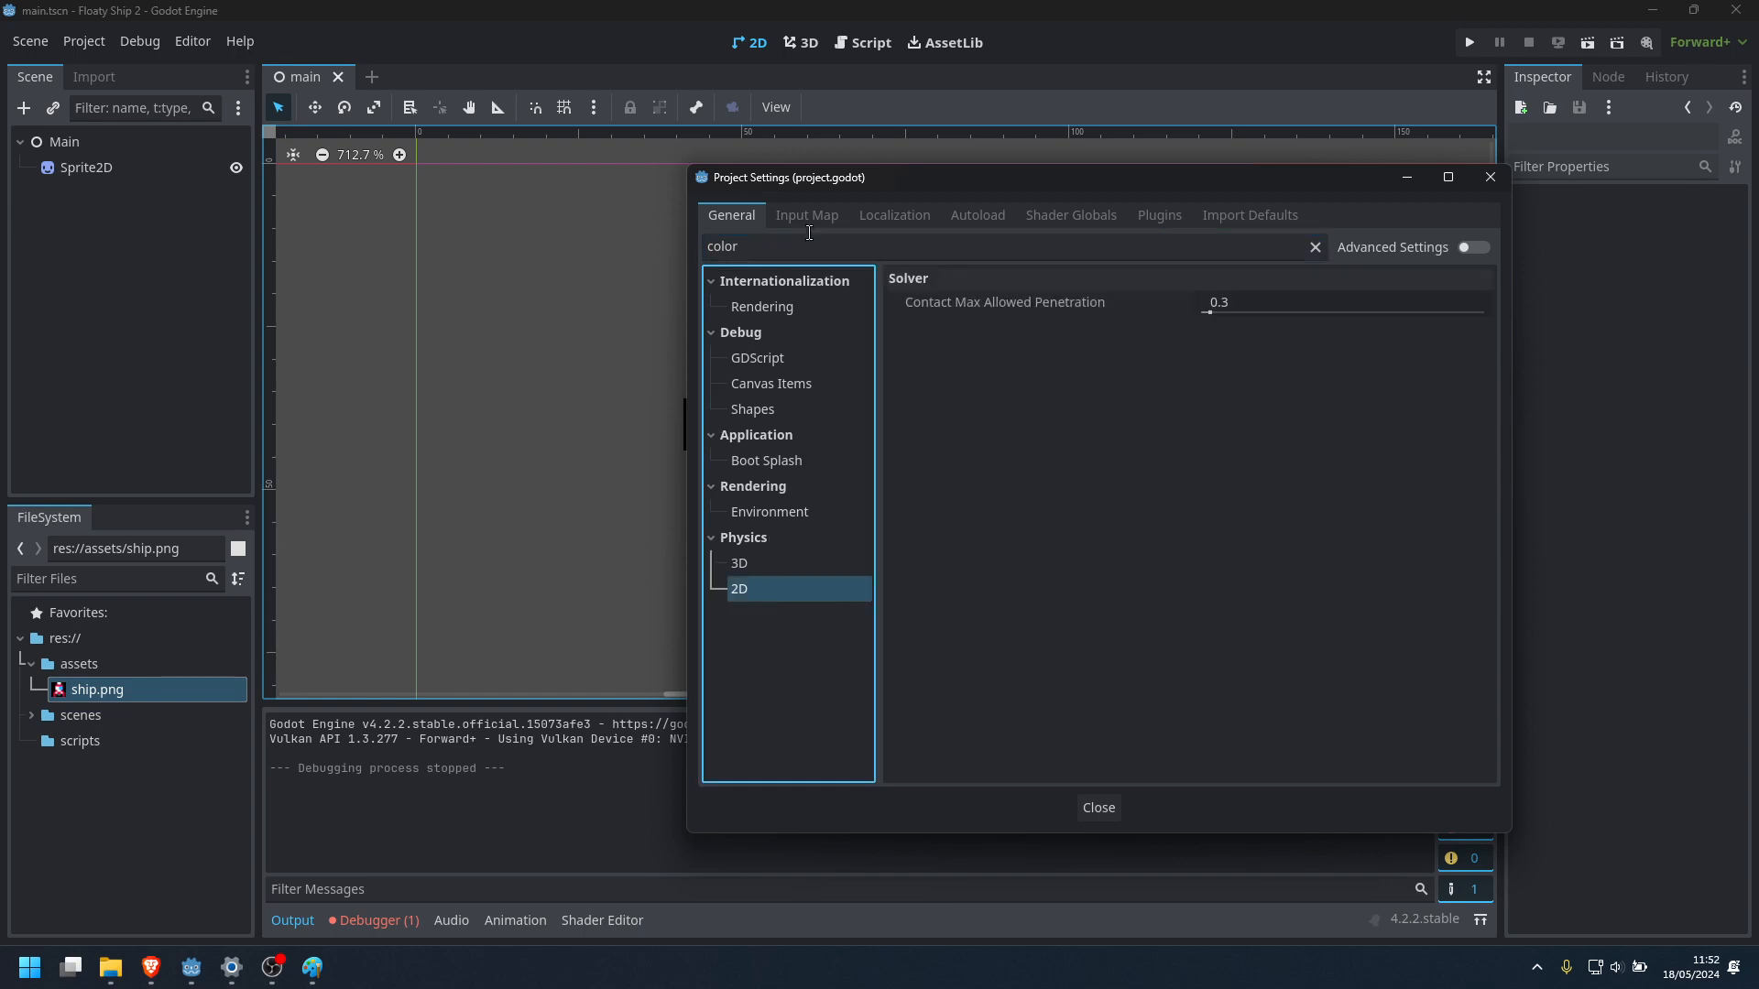
# Filter the project settings by "background" and view the matching rendering viewport settings
pyautogui.click(771, 250)
pyautogui.hotkey('ctrl', 'a')
pyautogui.write('bak')
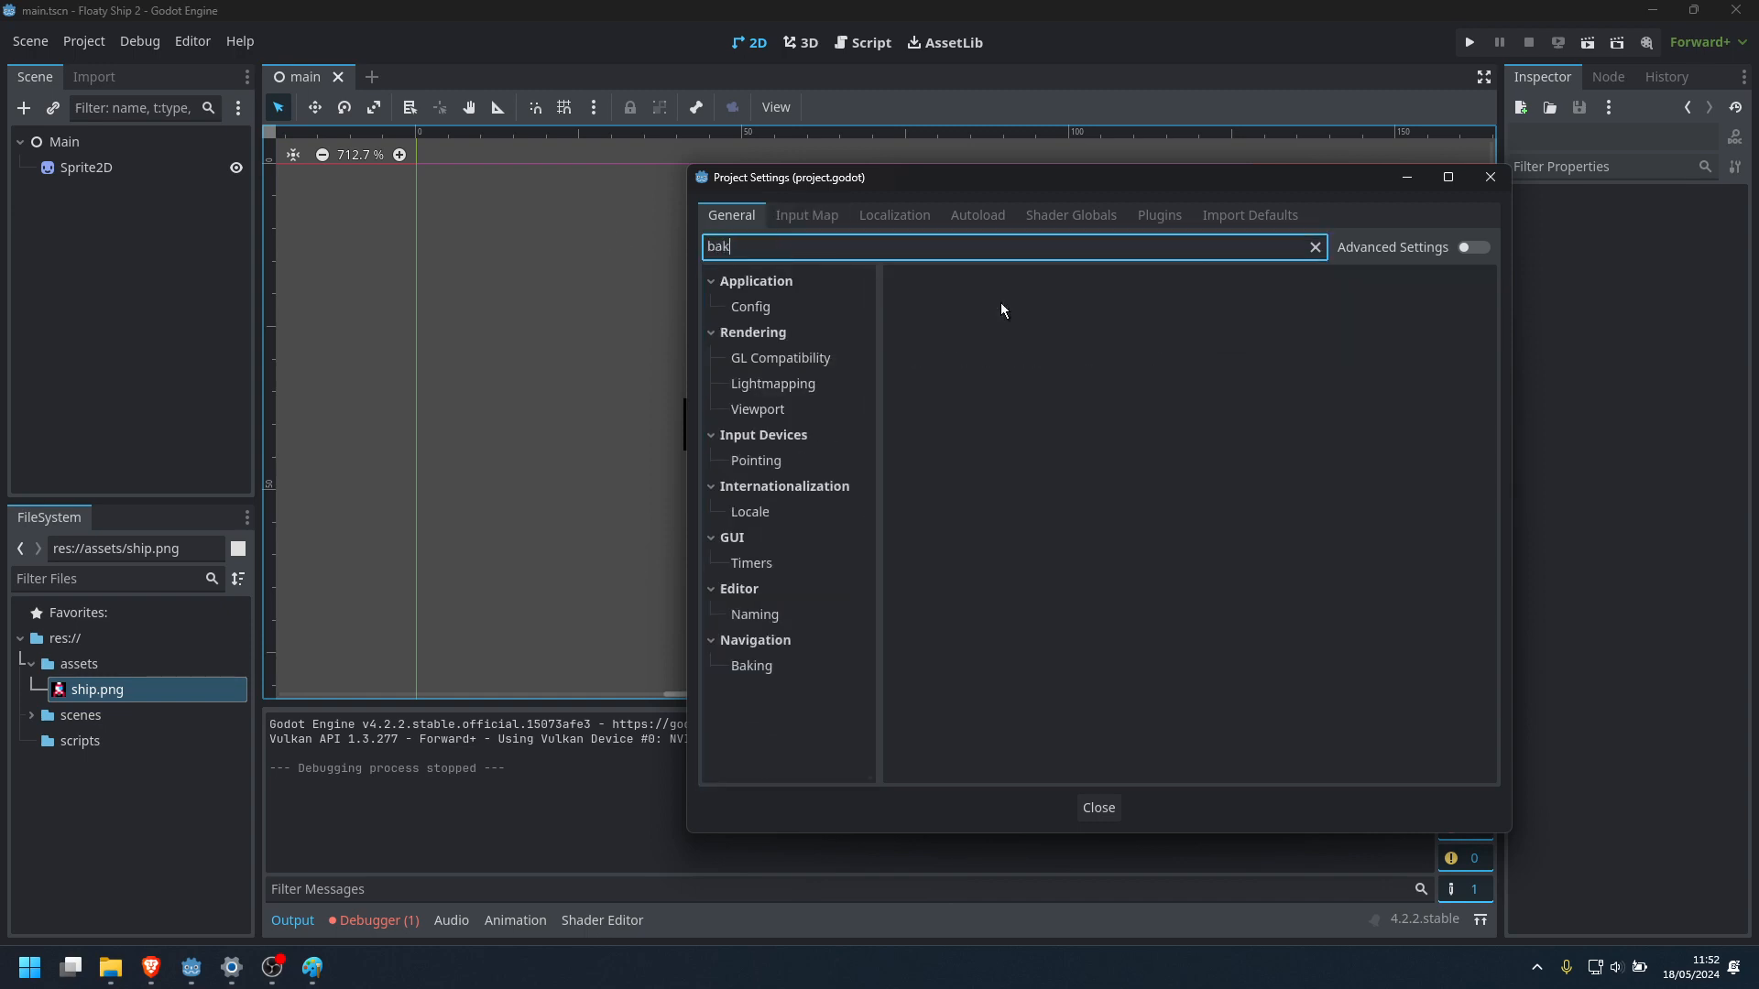
pyautogui.press('BackSpace')
pyautogui.write('ckground')
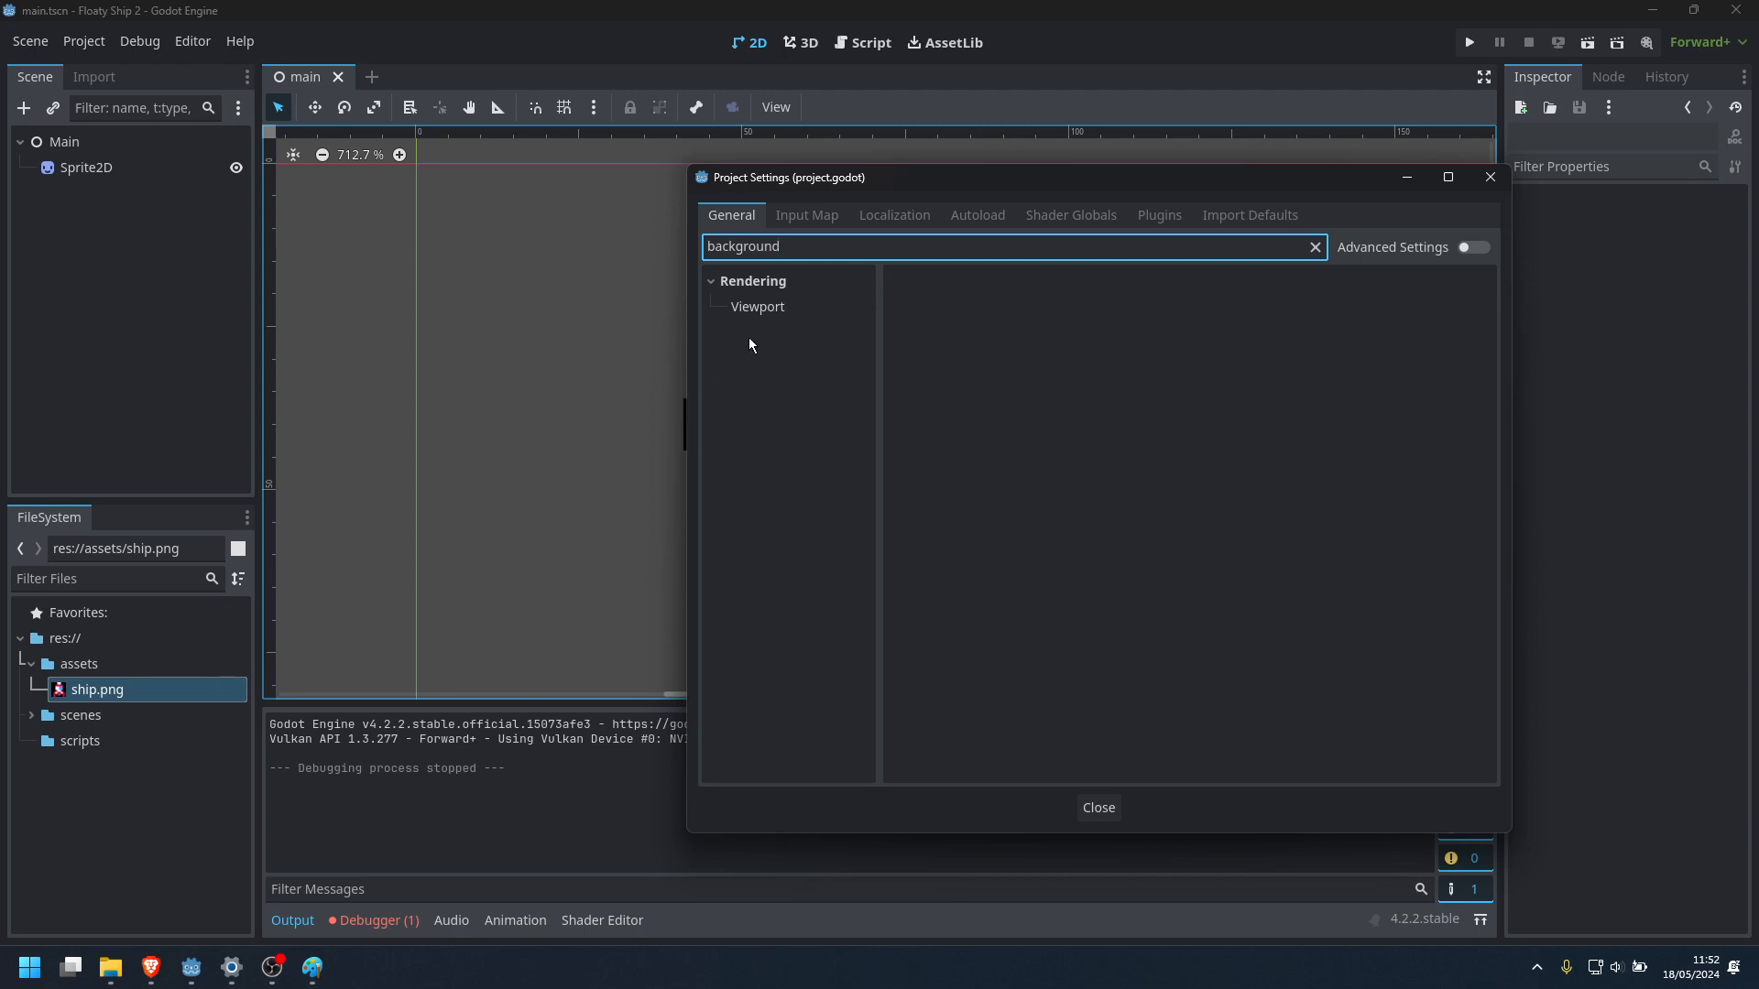
pyautogui.click(753, 306)
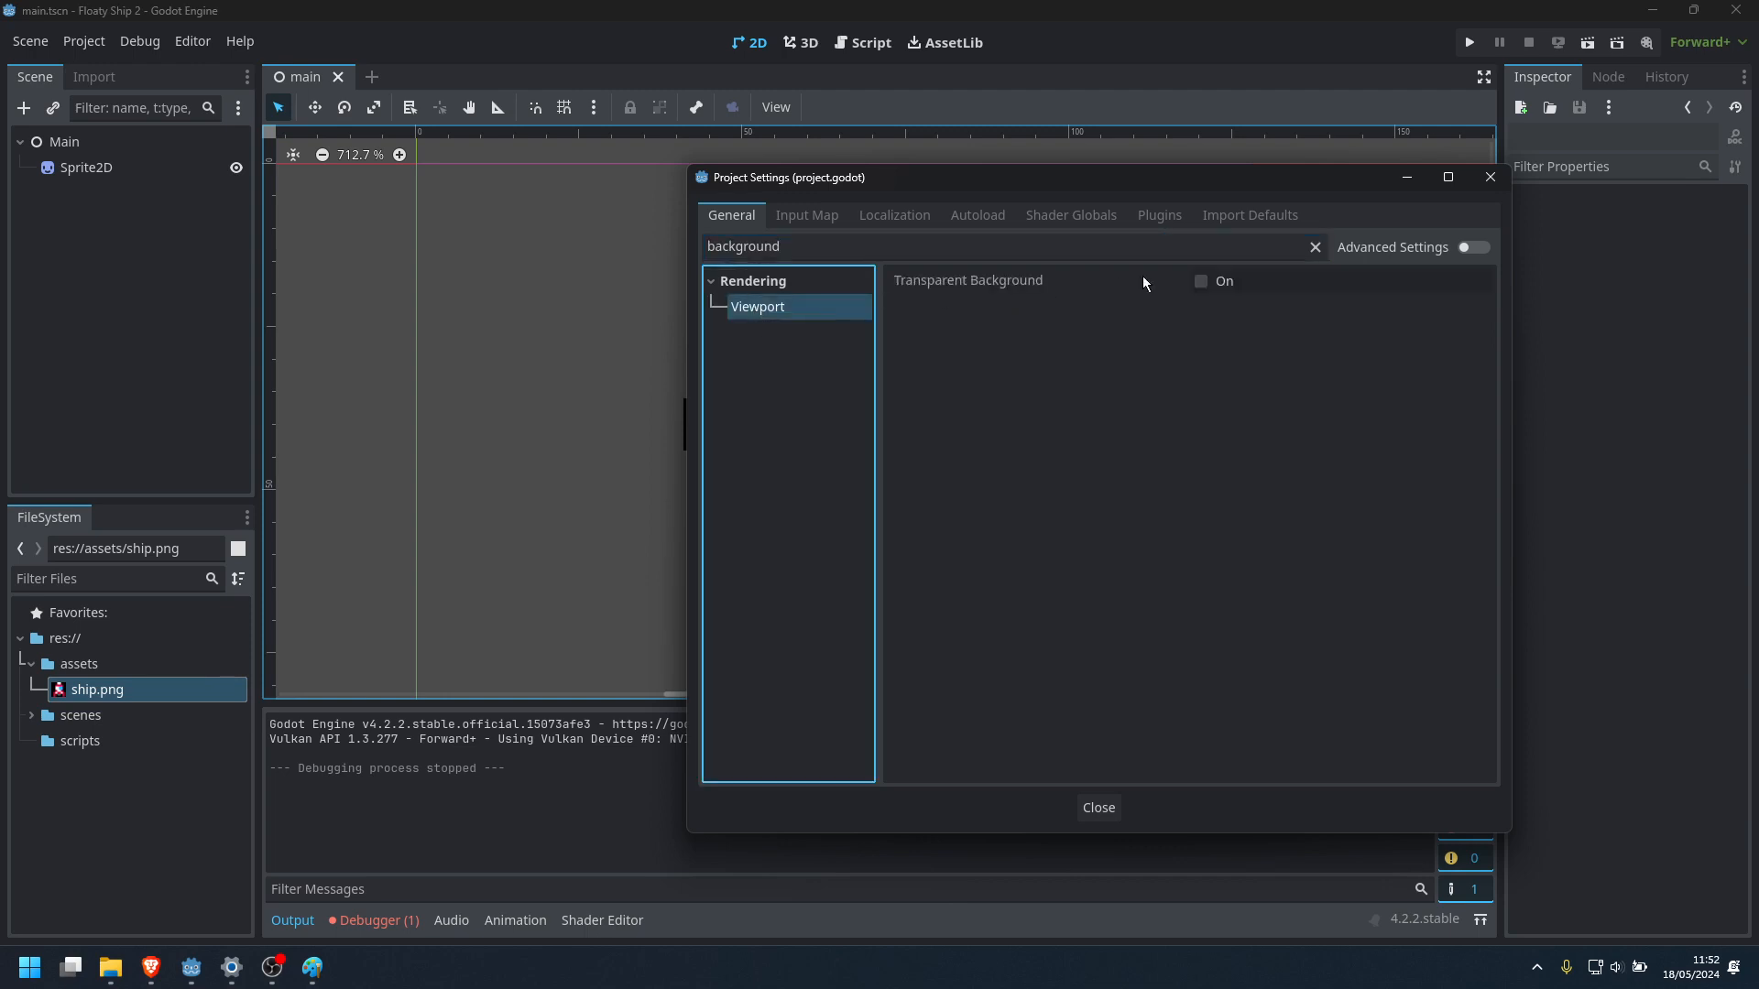
# Filter the project settings by "colour" and check the internationalization rendering settings
pyautogui.doubleClick(857, 246)
pyautogui.press('BackSpace')
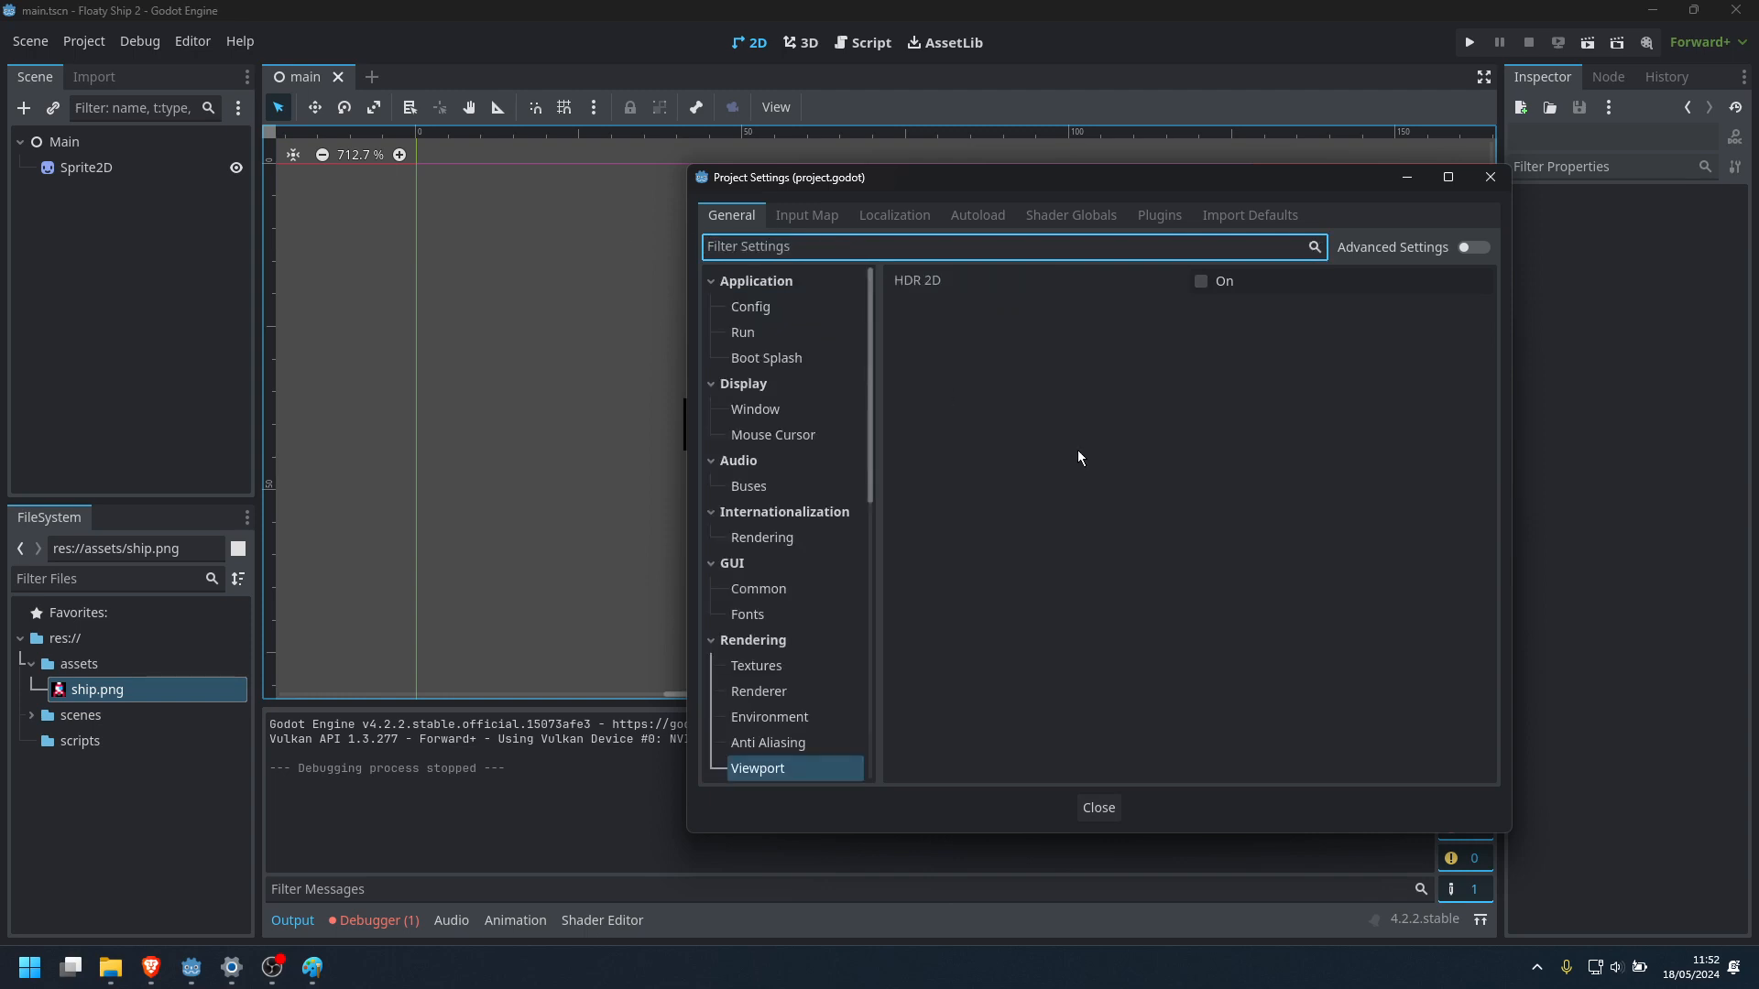
pyautogui.write('colour')
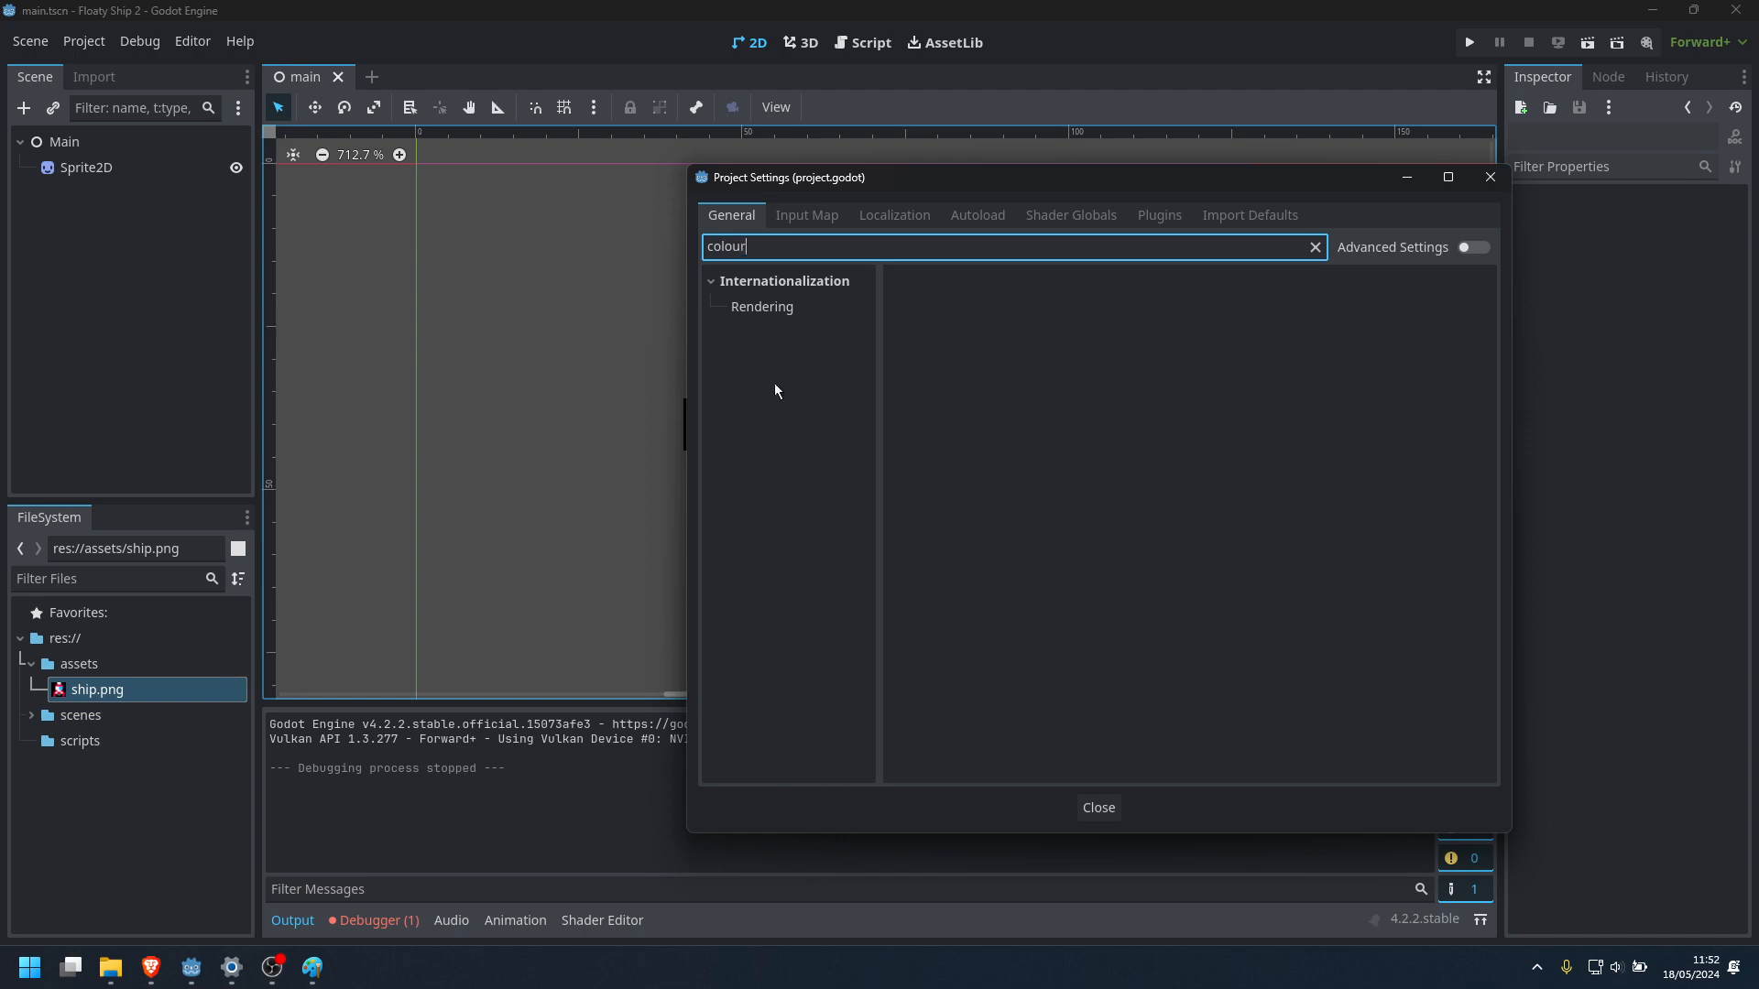
pyautogui.click(773, 306)
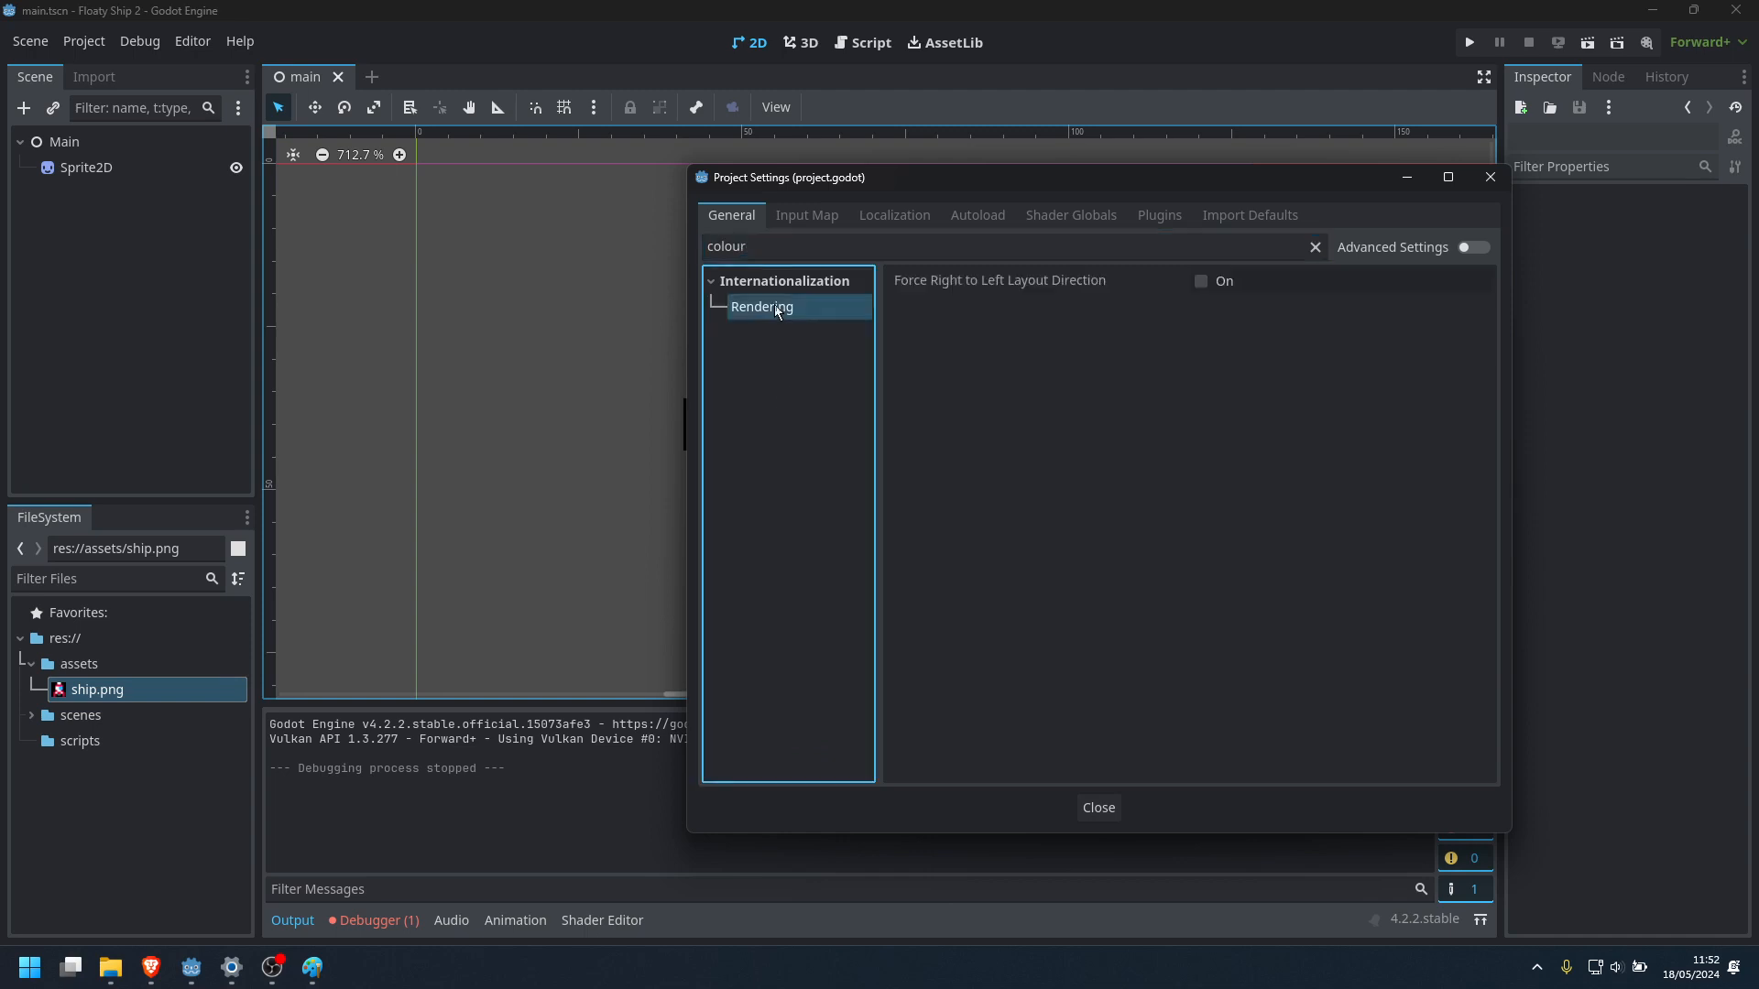
# Filter the project settings by "color" and look through the Debug, Internationalization and Boot Splash categories for a background colour option
pyautogui.doubleClick(772, 245)
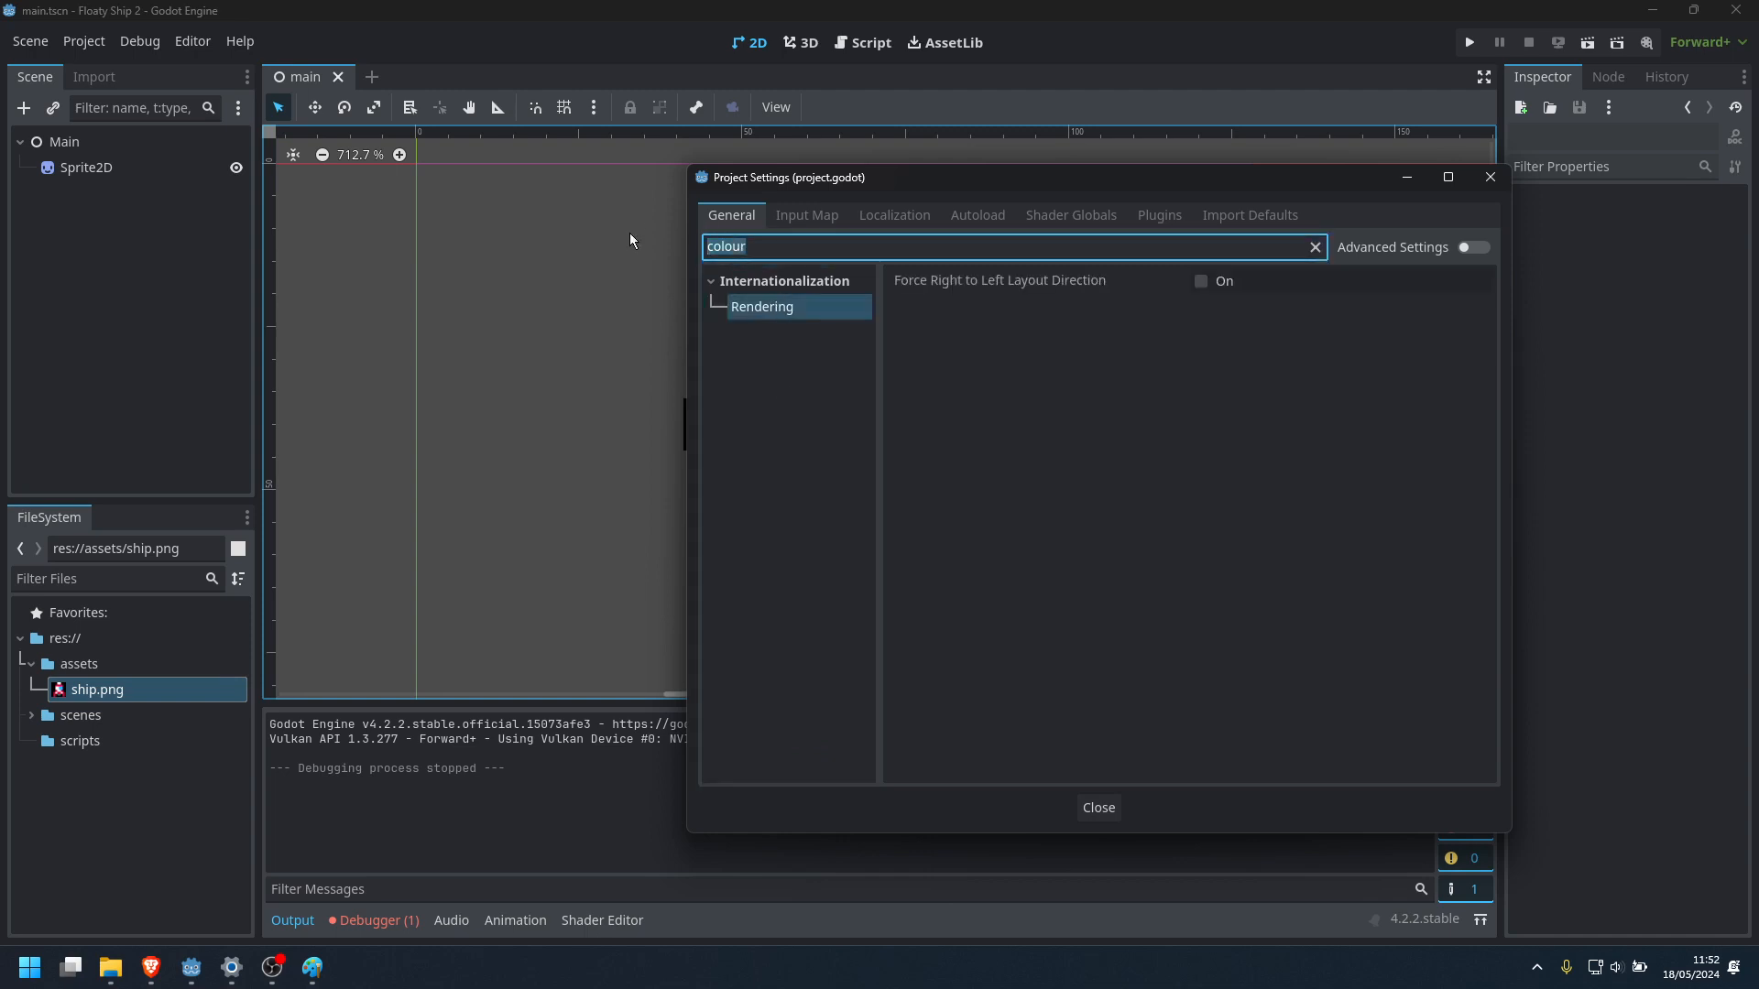
pyautogui.write('color')
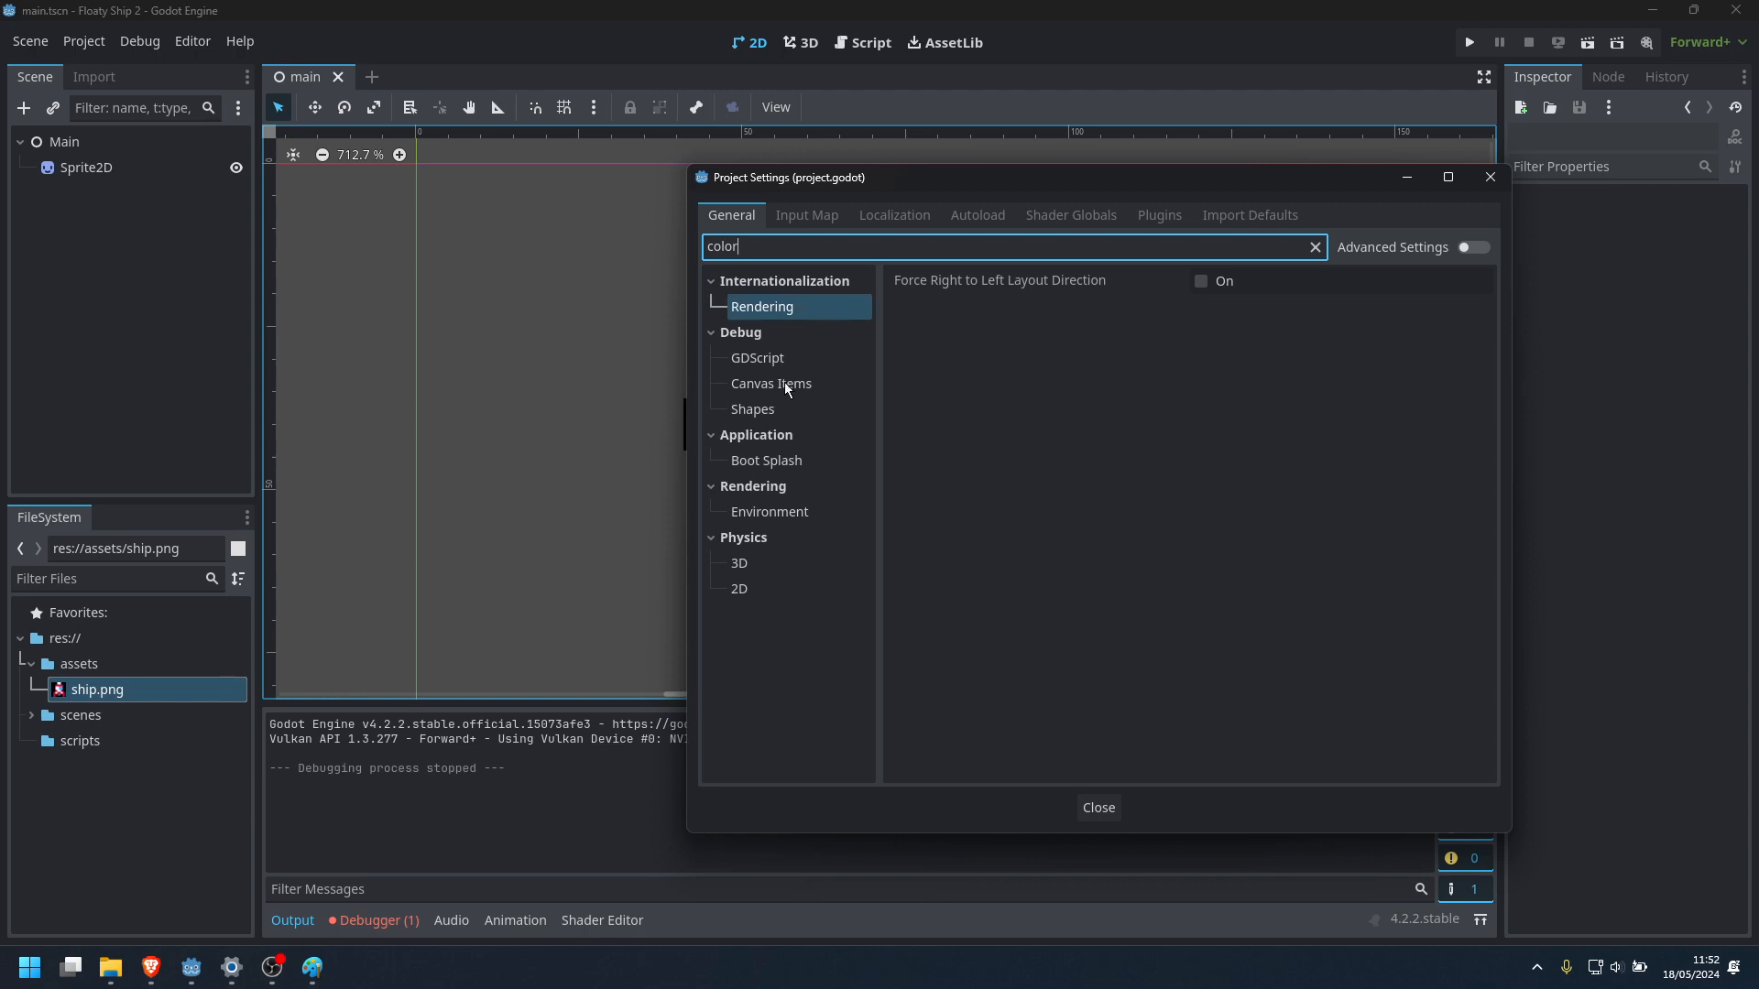
pyautogui.click(786, 386)
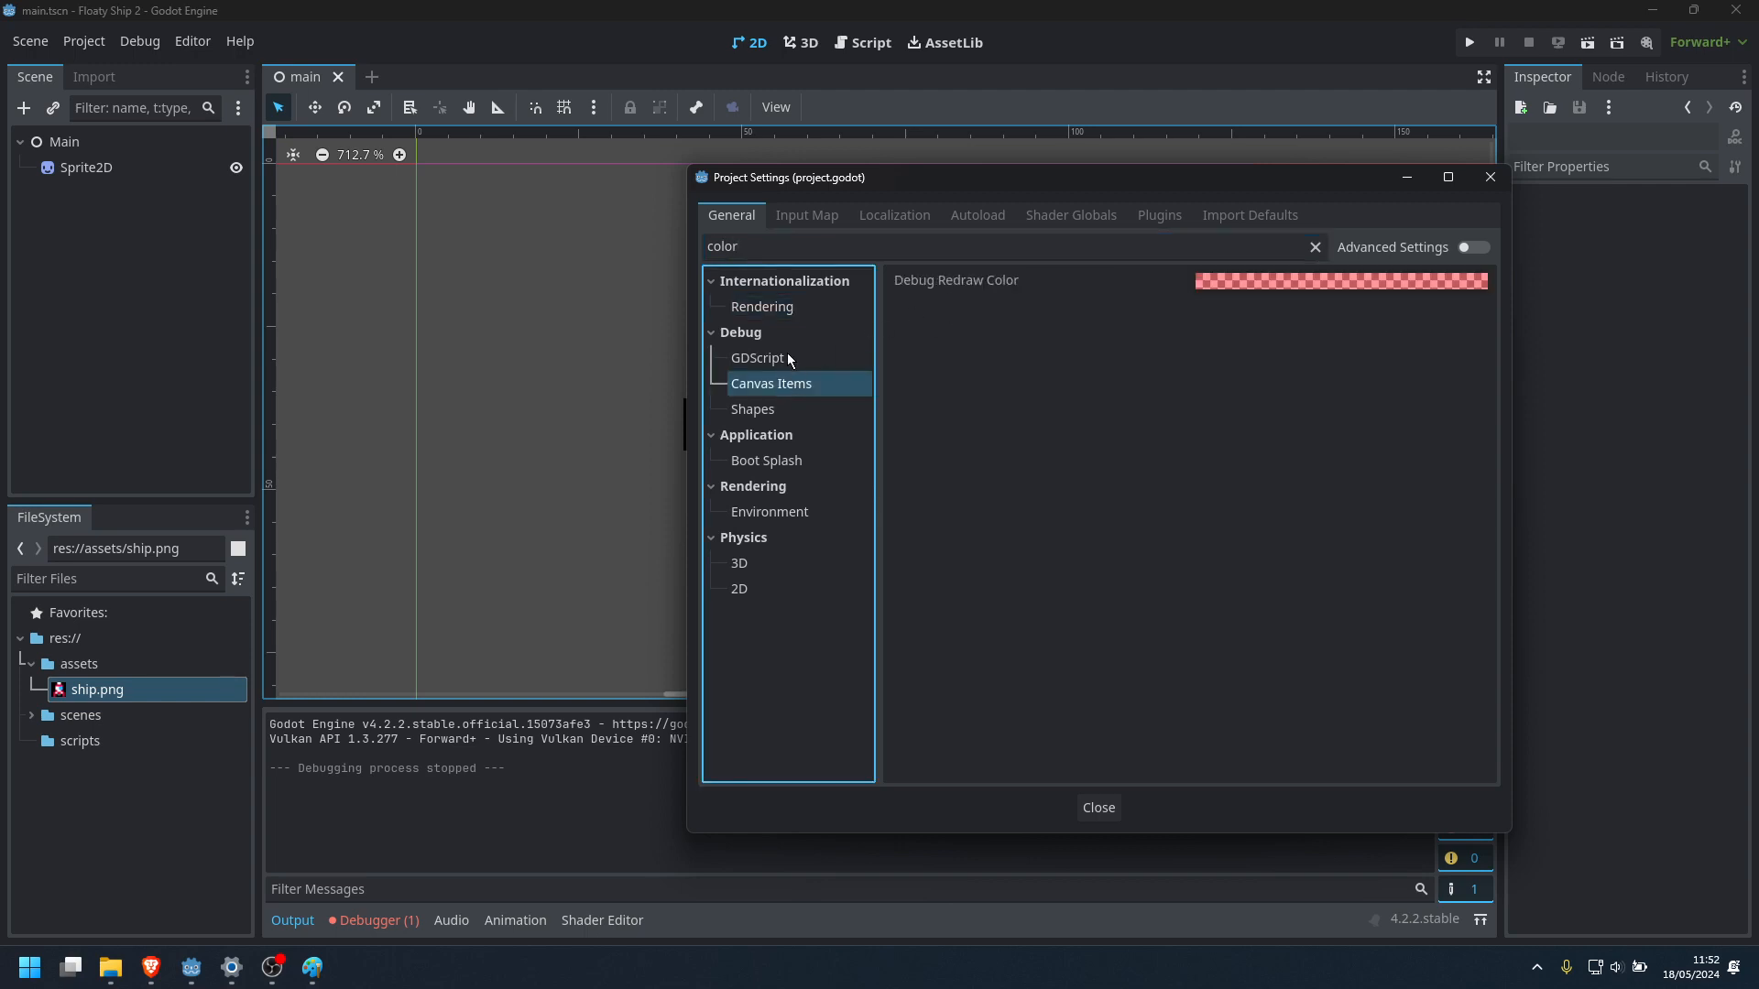
pyautogui.click(787, 359)
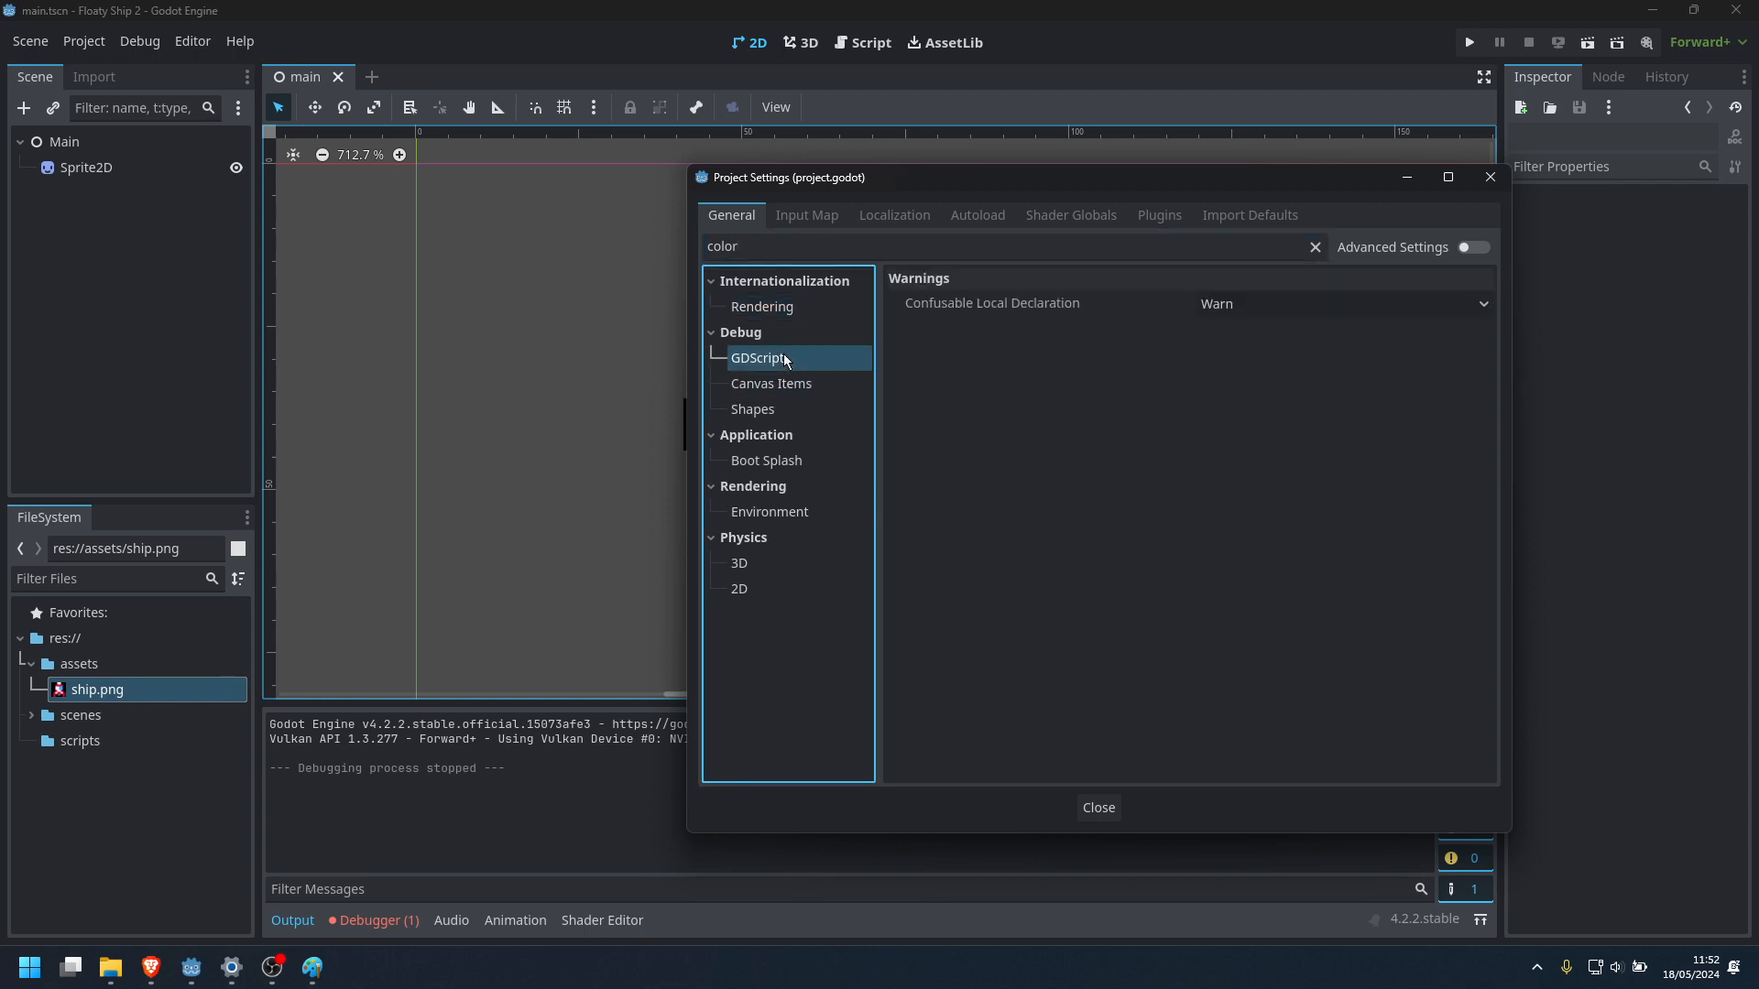
pyautogui.click(760, 412)
pyautogui.click(771, 308)
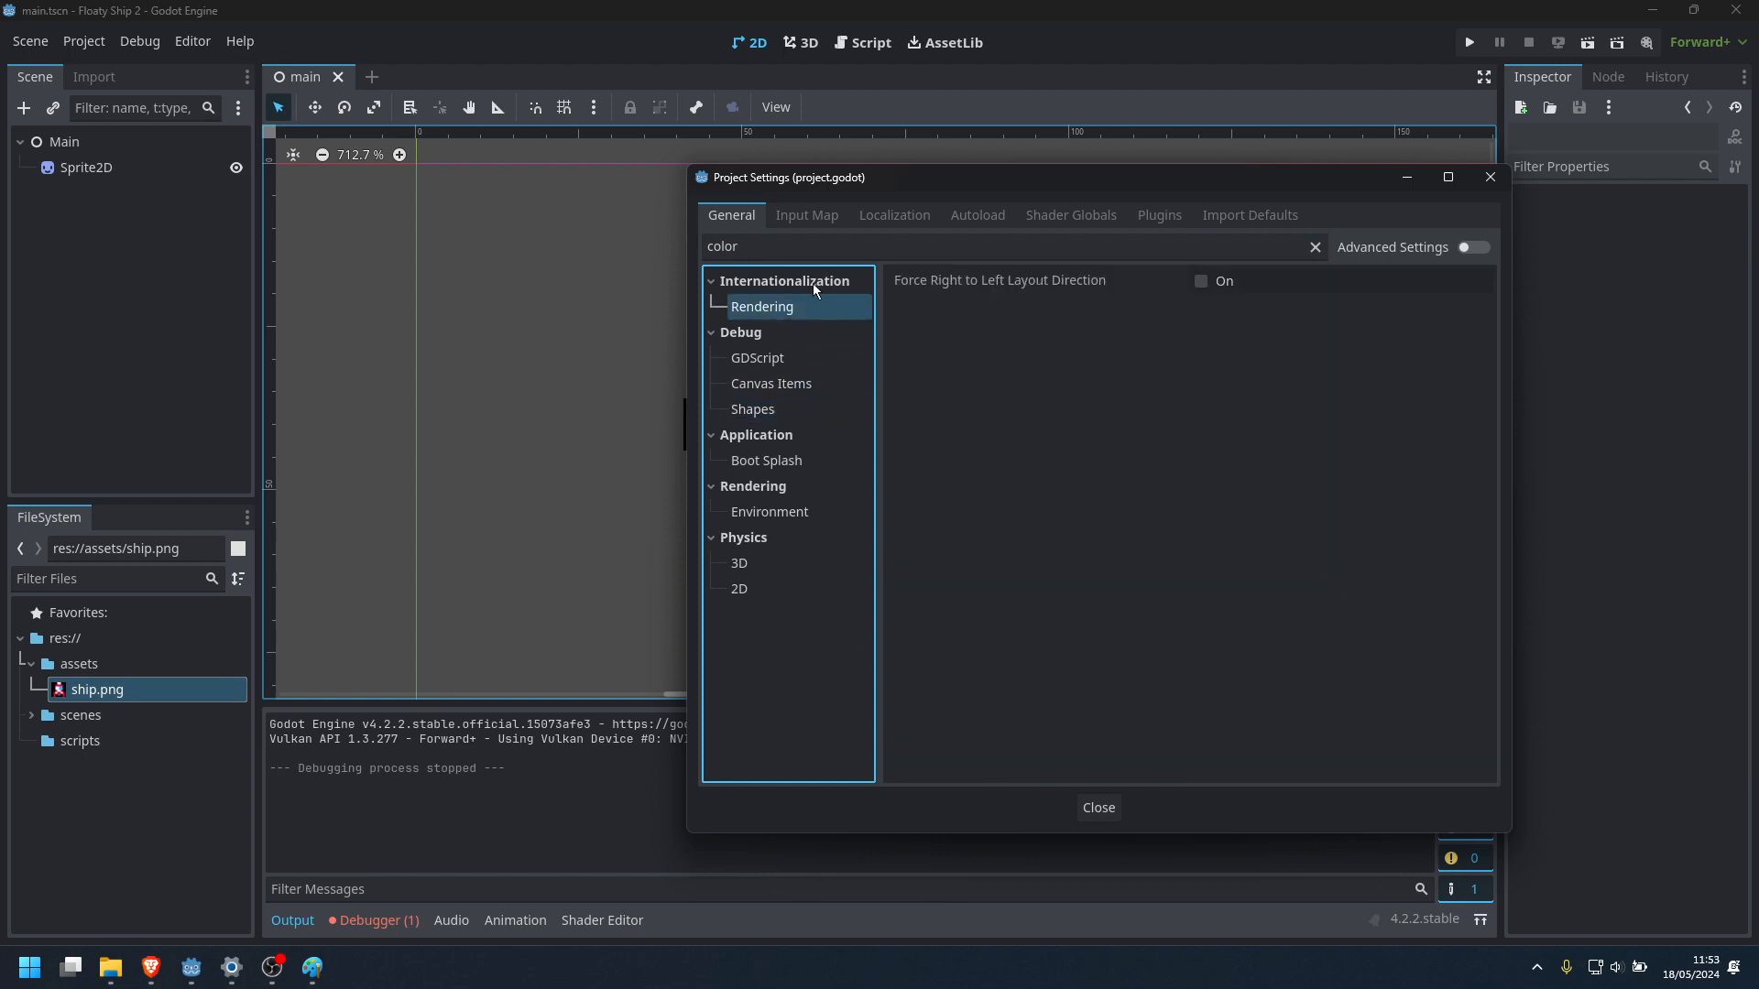
pyautogui.click(758, 465)
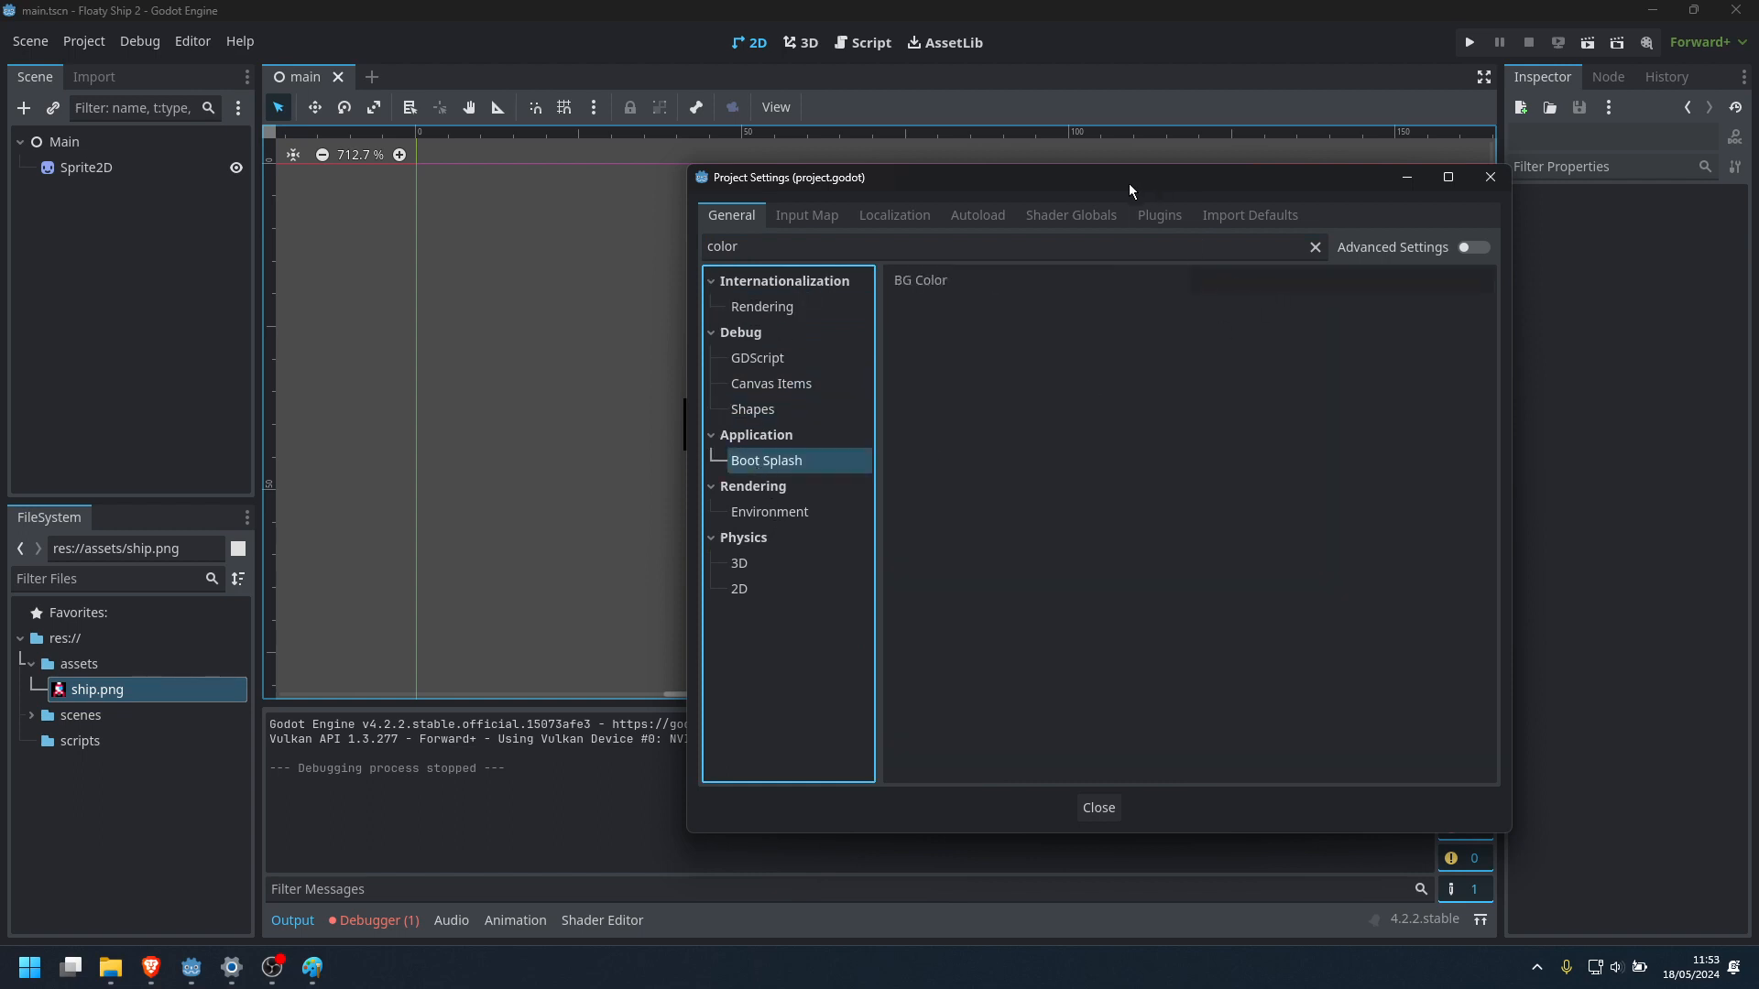
pyautogui.moveTo(1129, 188); pyautogui.dragTo(771, 193)
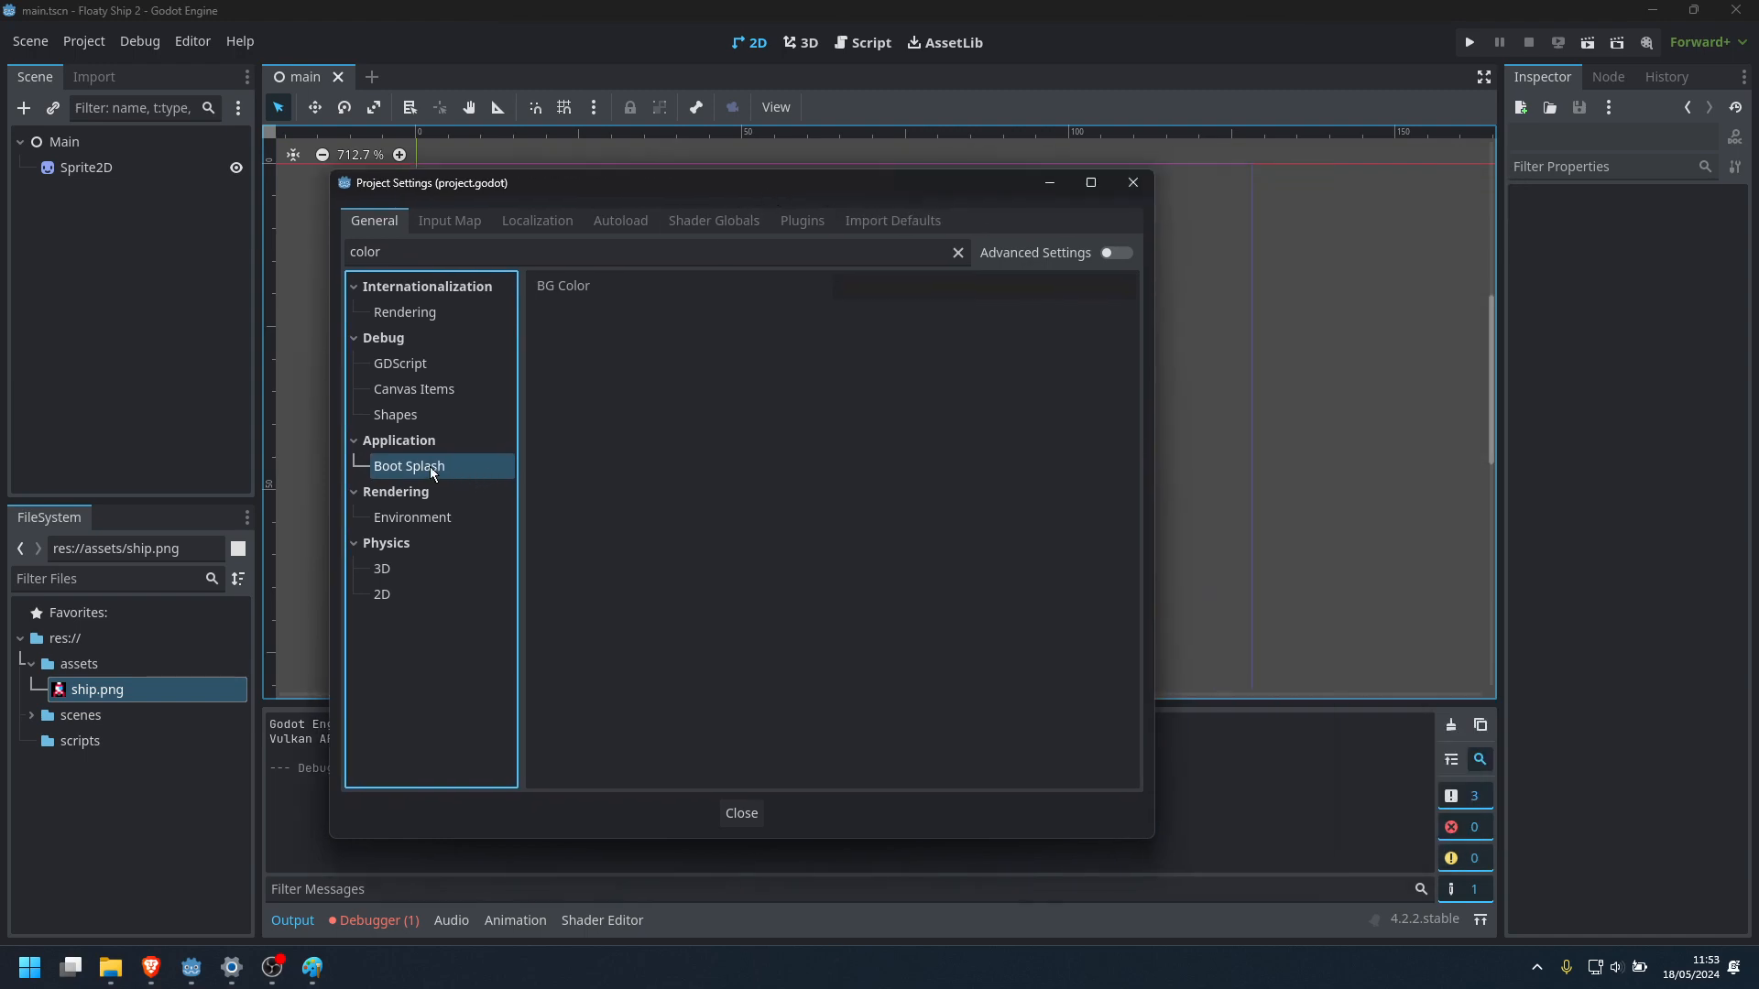
# In the rendering environment settings, set the Default Clear Color to black (000000)
pyautogui.click(424, 520)
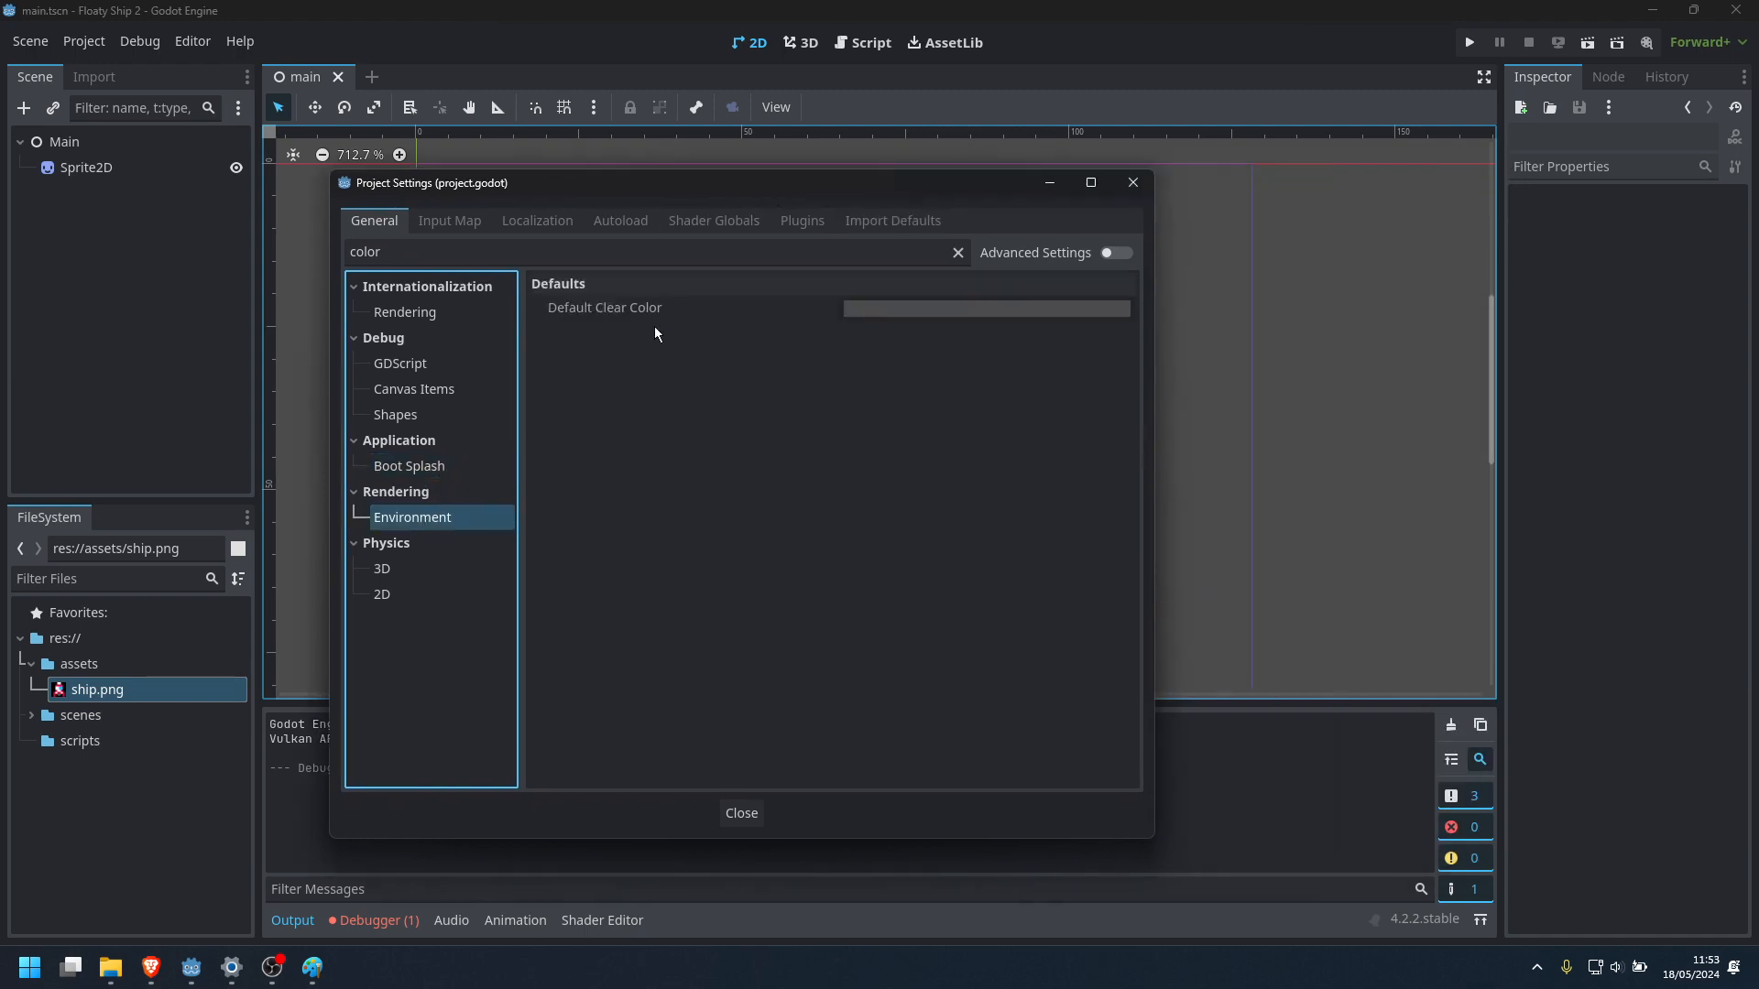
pyautogui.moveTo(606, 315)
pyautogui.moveTo(883, 187); pyautogui.dragTo(1072, 172)
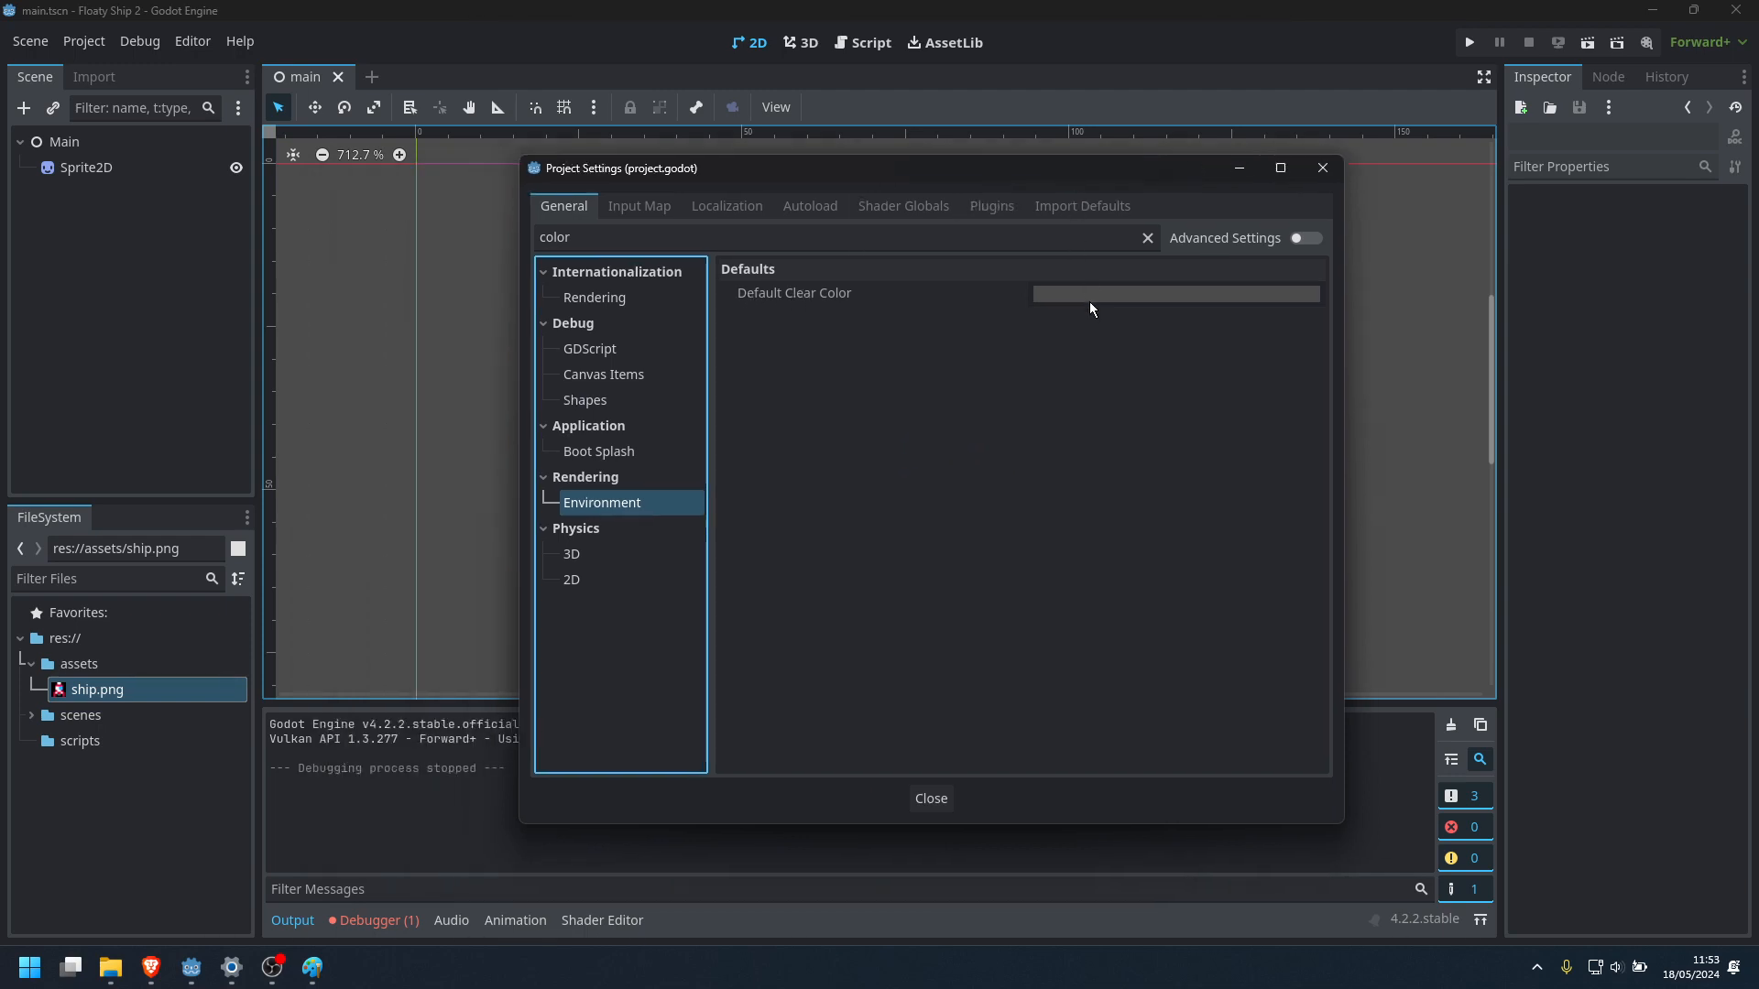
pyautogui.click(1091, 295)
pyautogui.moveTo(1298, 496); pyautogui.dragTo(1298, 570)
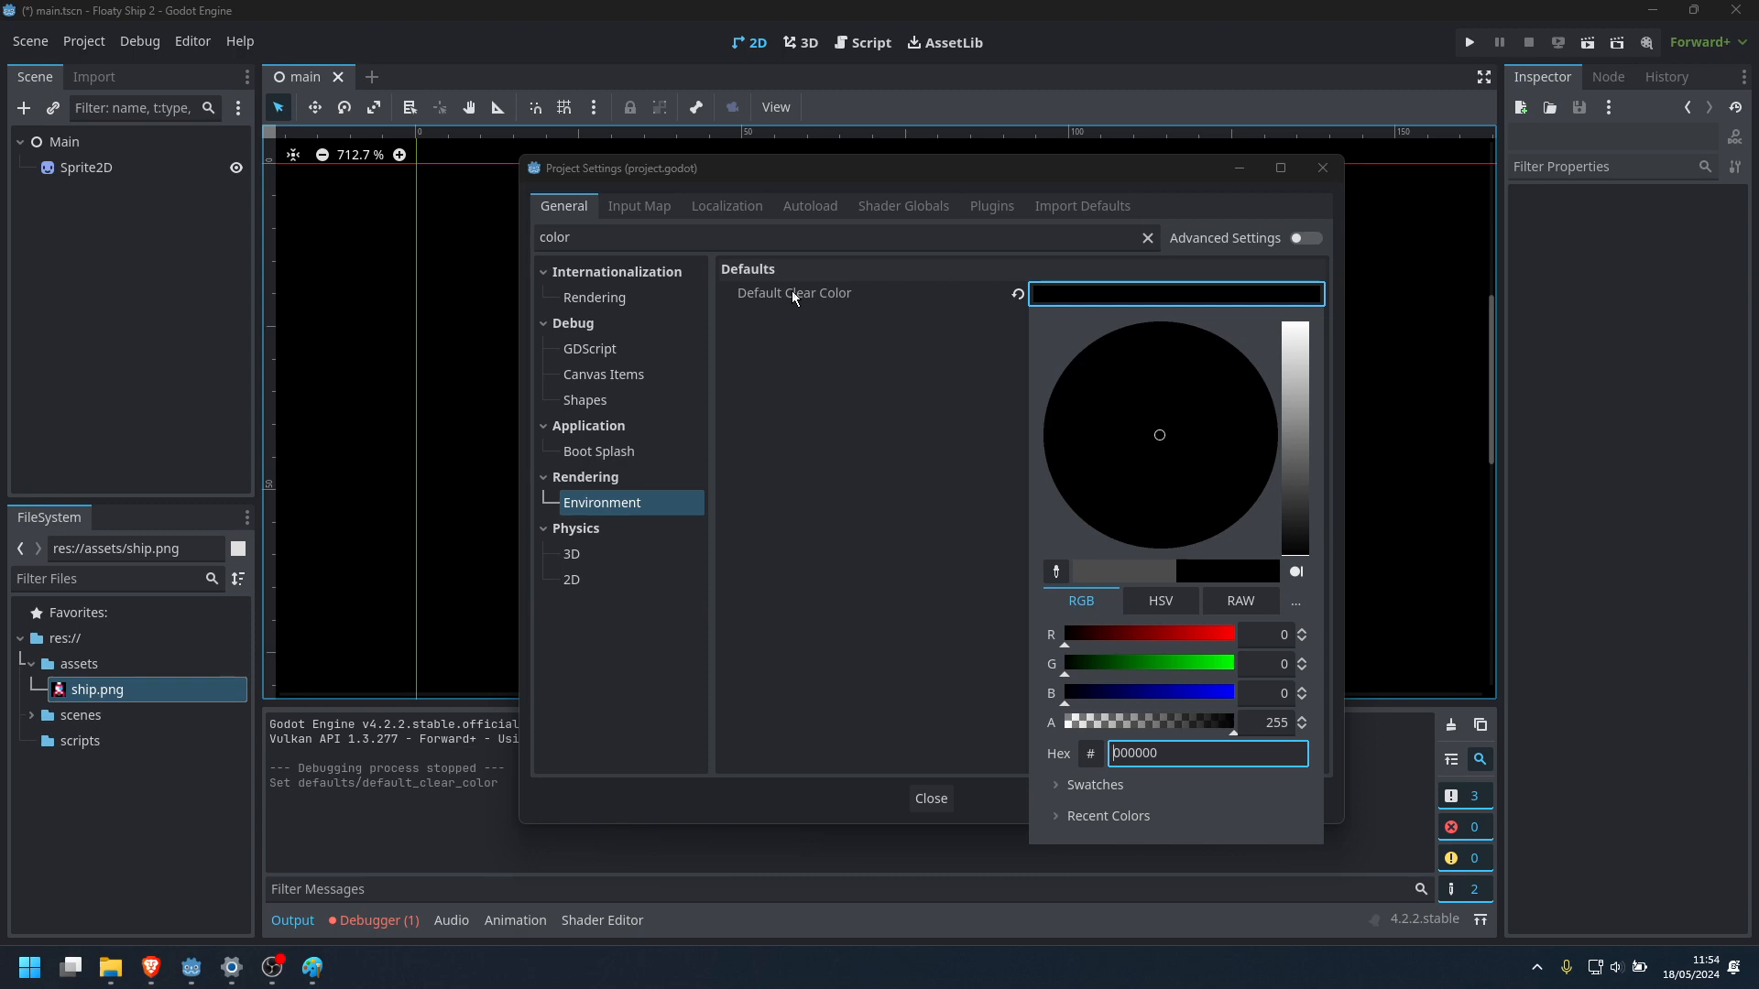
# Clear the settings filter, review the Default Clear Color under the rendering environment settings, and close the project settings
pyautogui.click(903, 450)
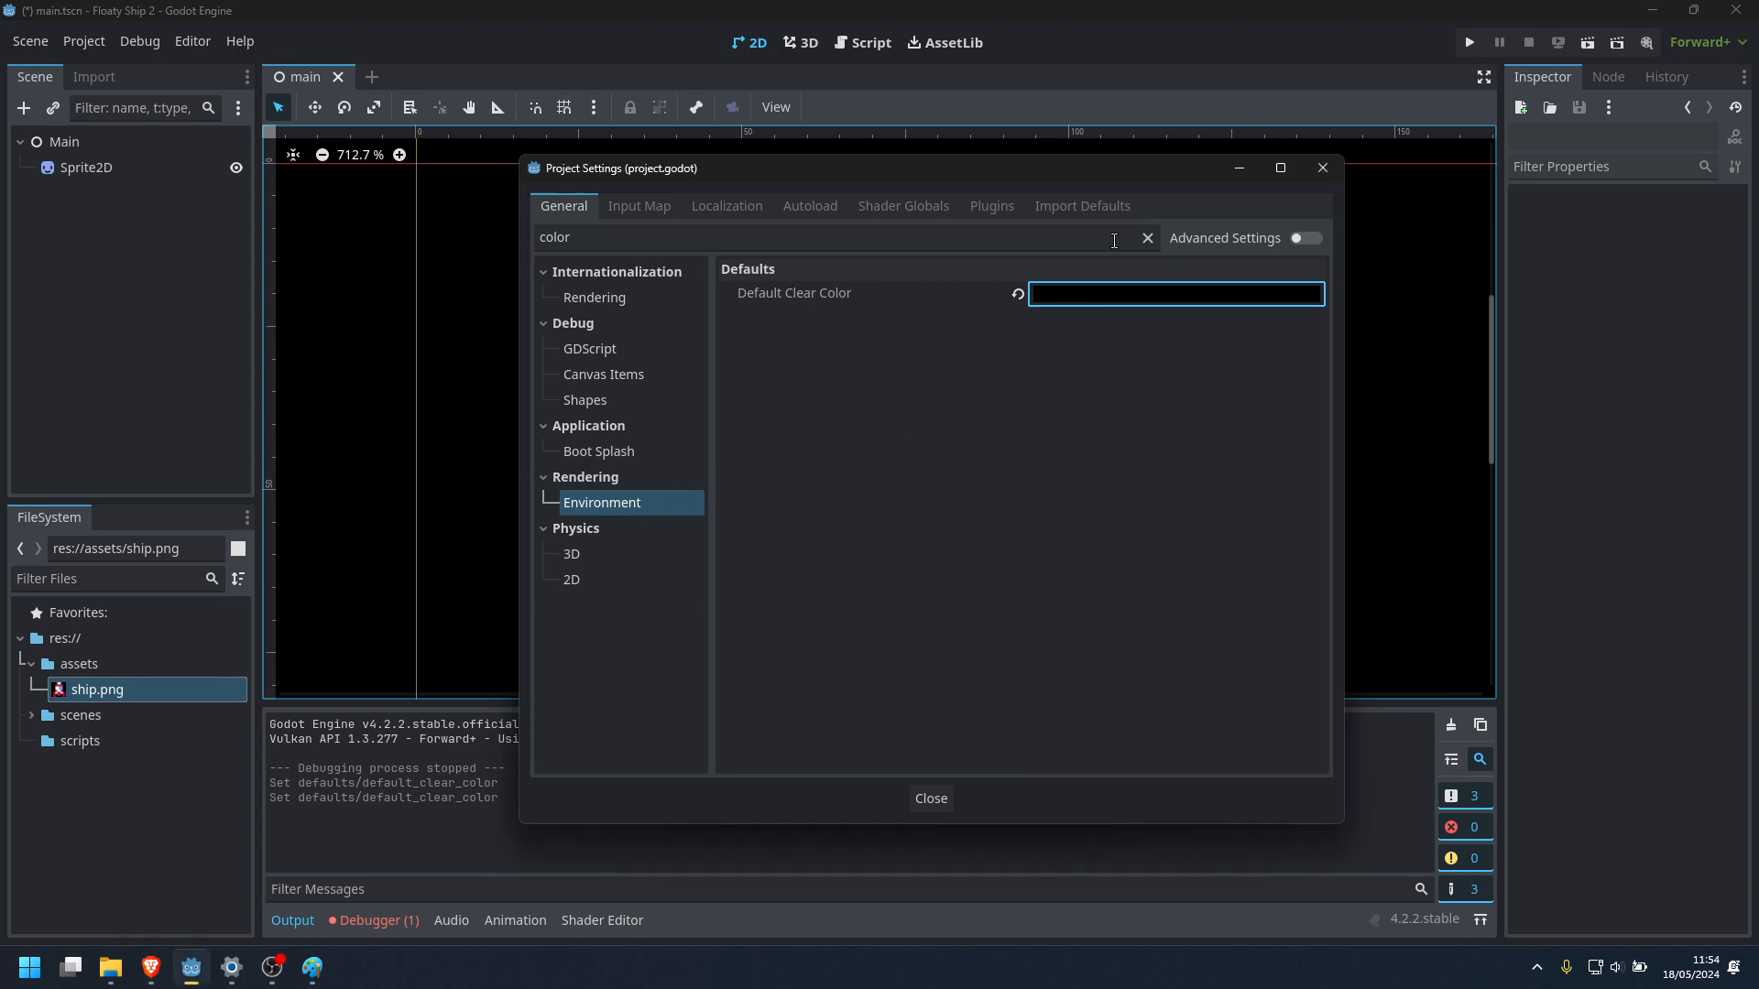
pyautogui.click(1147, 238)
pyautogui.scroll(-3, 659, 544)
pyautogui.click(603, 555)
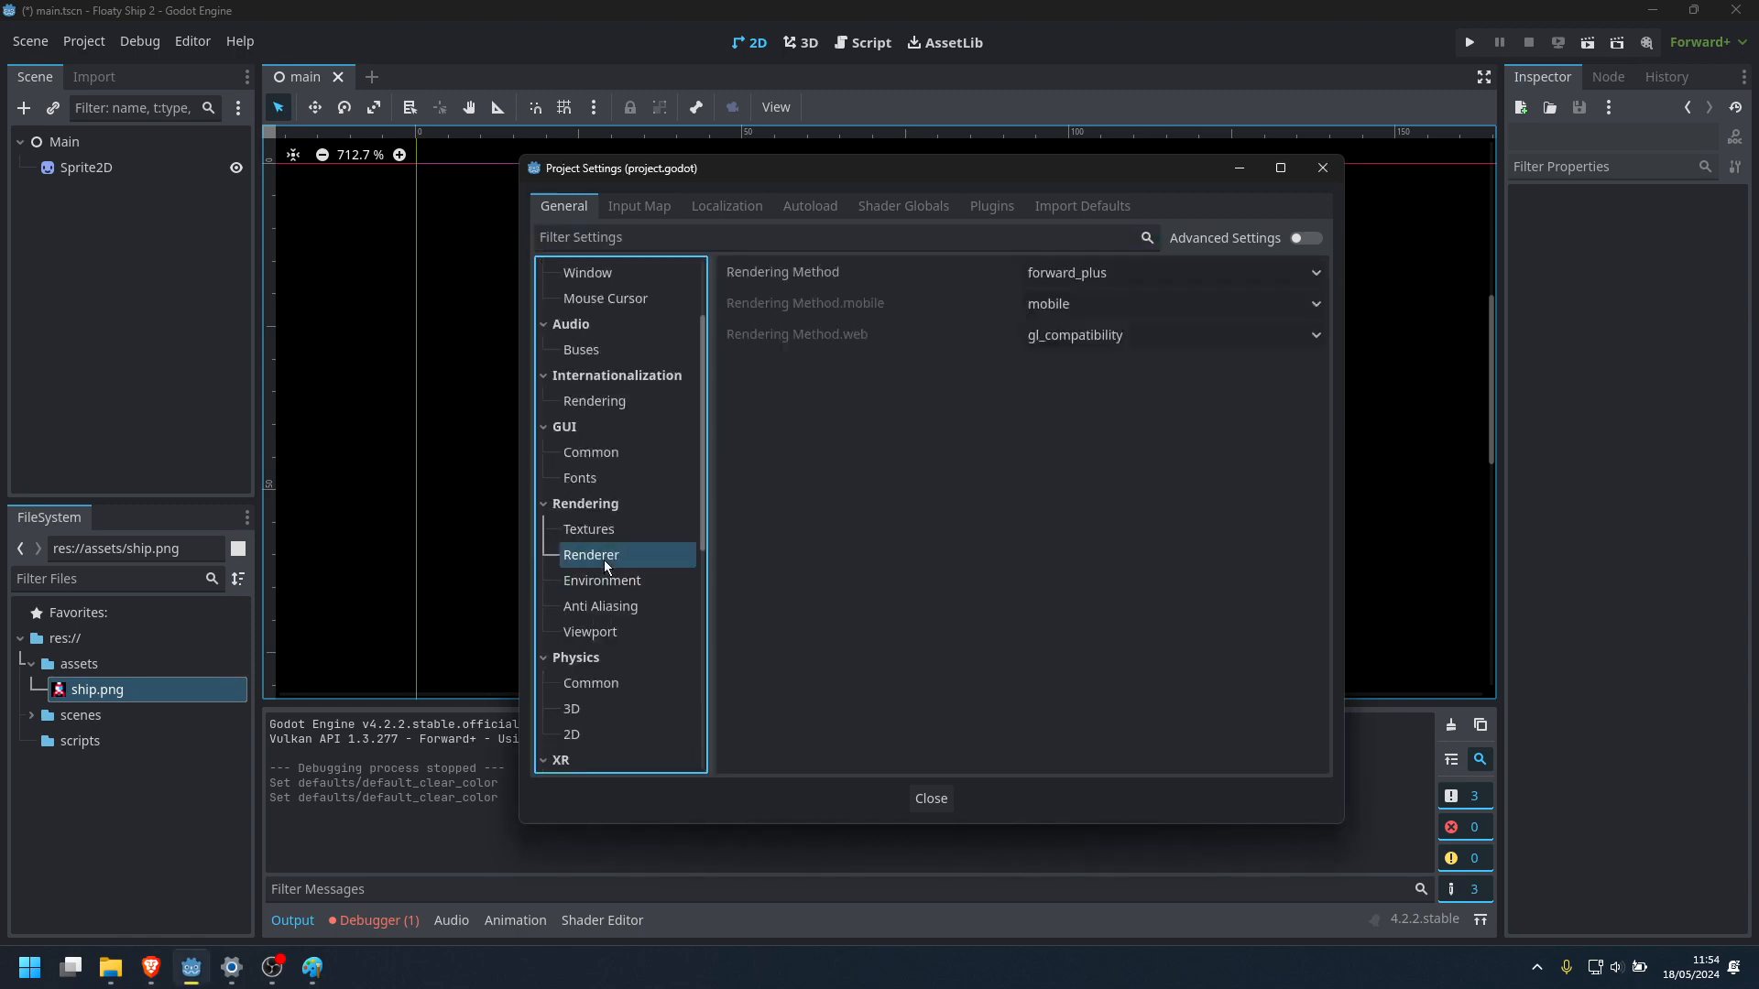
pyautogui.click(605, 583)
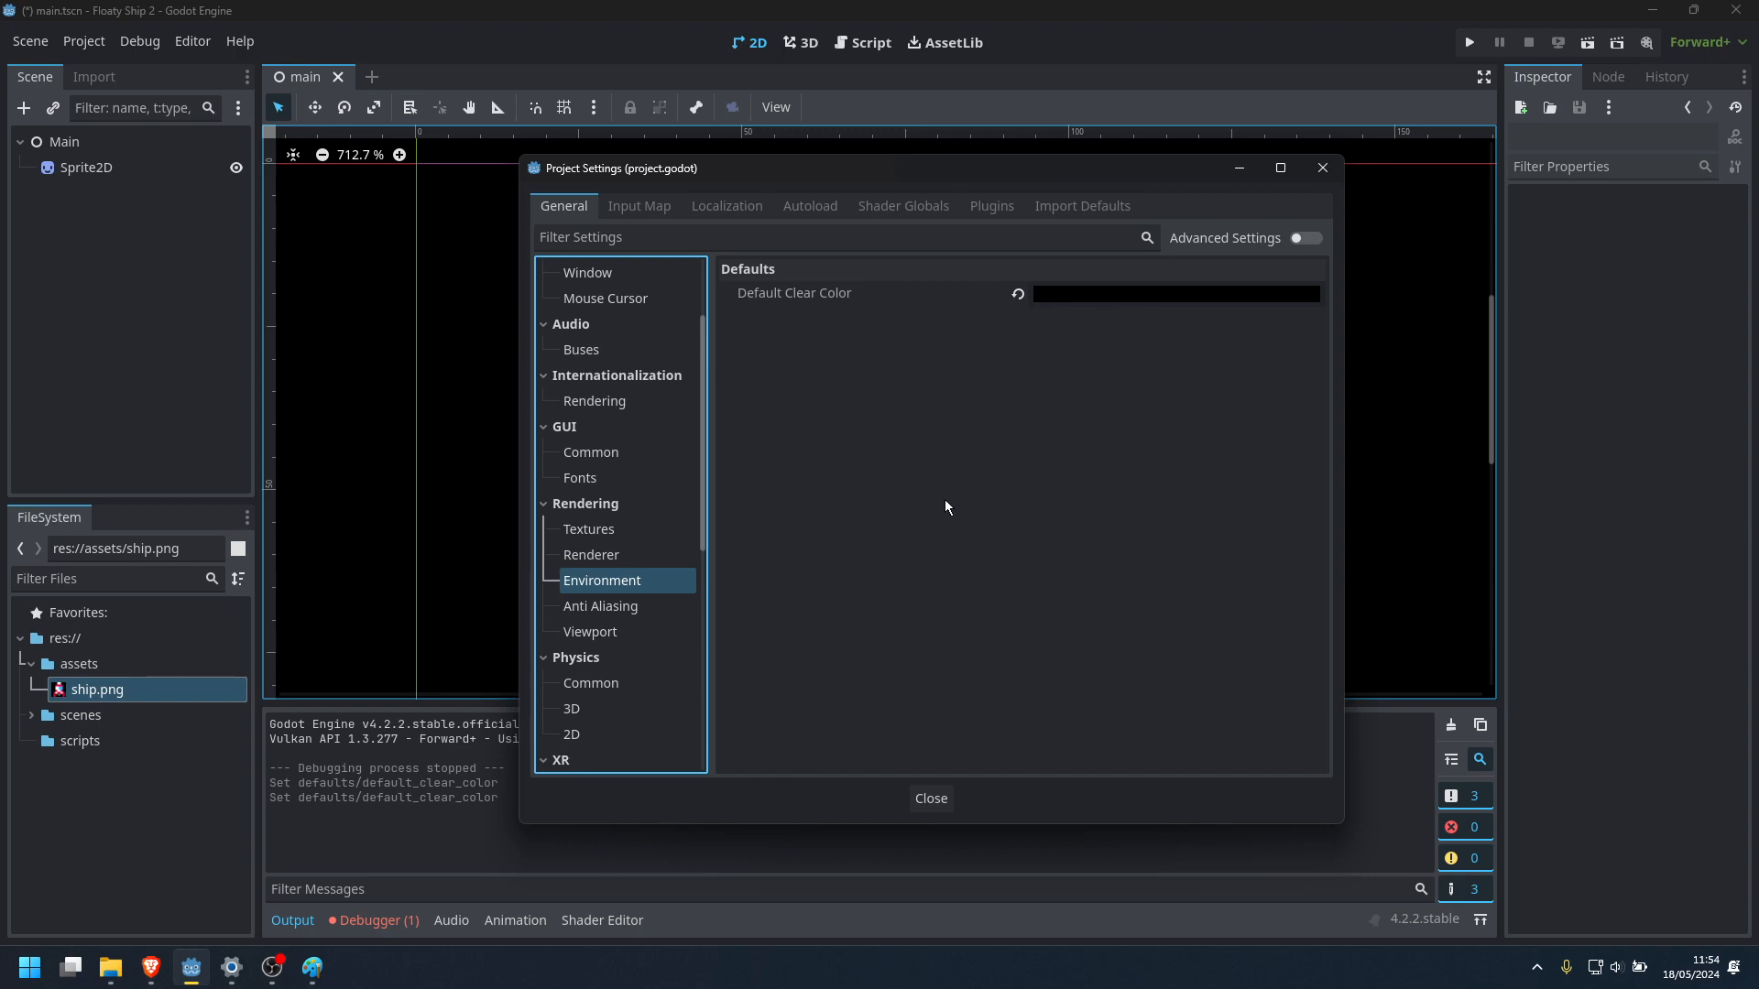
pyautogui.moveTo(942, 181)
pyautogui.mouseDown()
pyautogui.moveTo(990, 639)
pyautogui.moveTo(842, 255)
pyautogui.moveTo(924, 180)
pyautogui.moveTo(973, 177)
pyautogui.mouseUp()
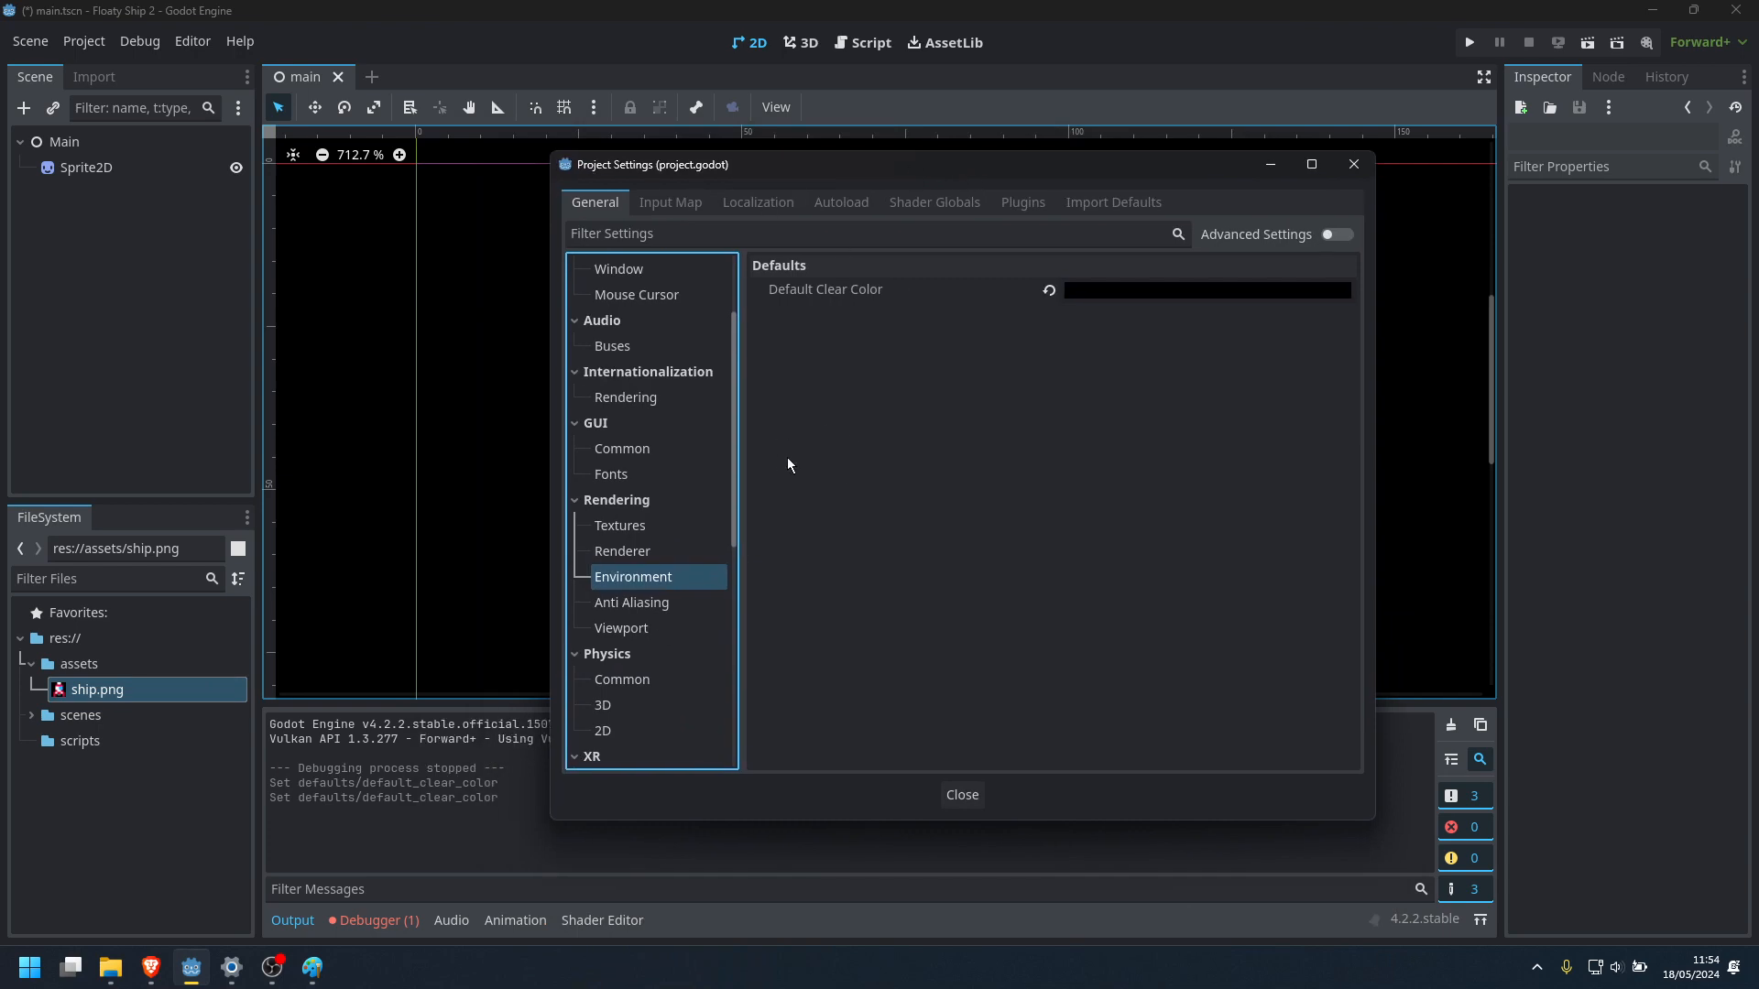
pyautogui.click(962, 794)
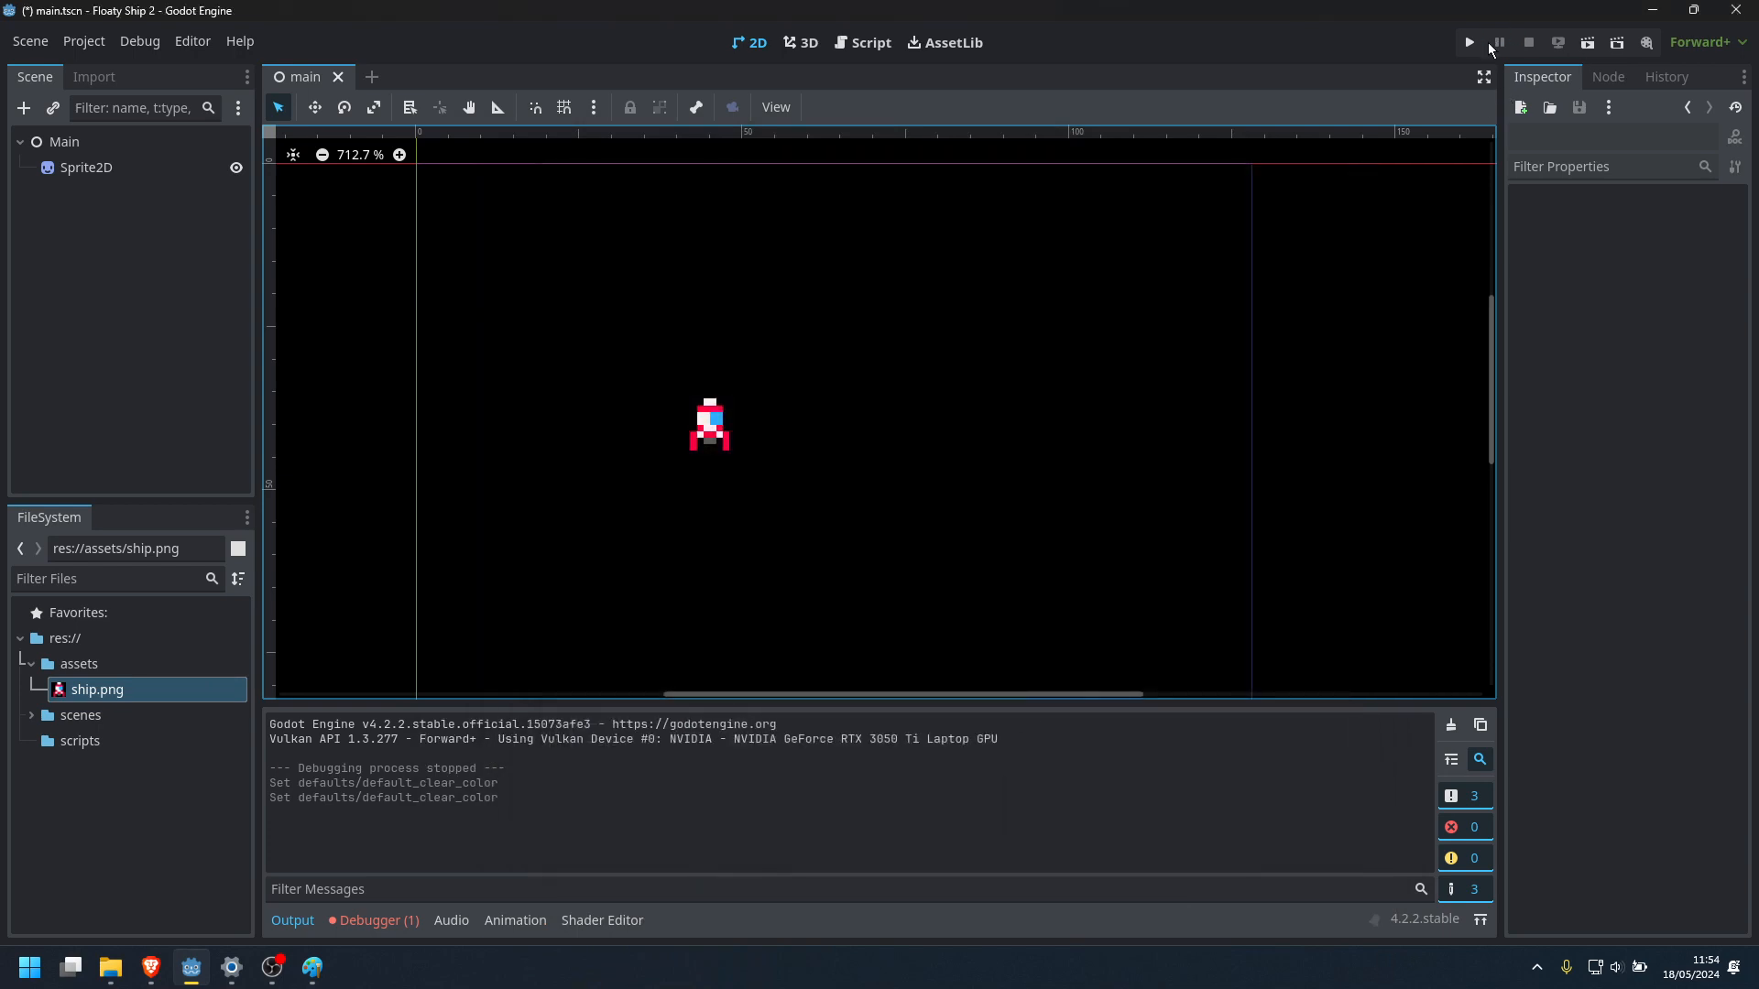
# Run the project and check the ship on the black background in the enlarged, maximized and restored game window
pyautogui.click(1470, 42)
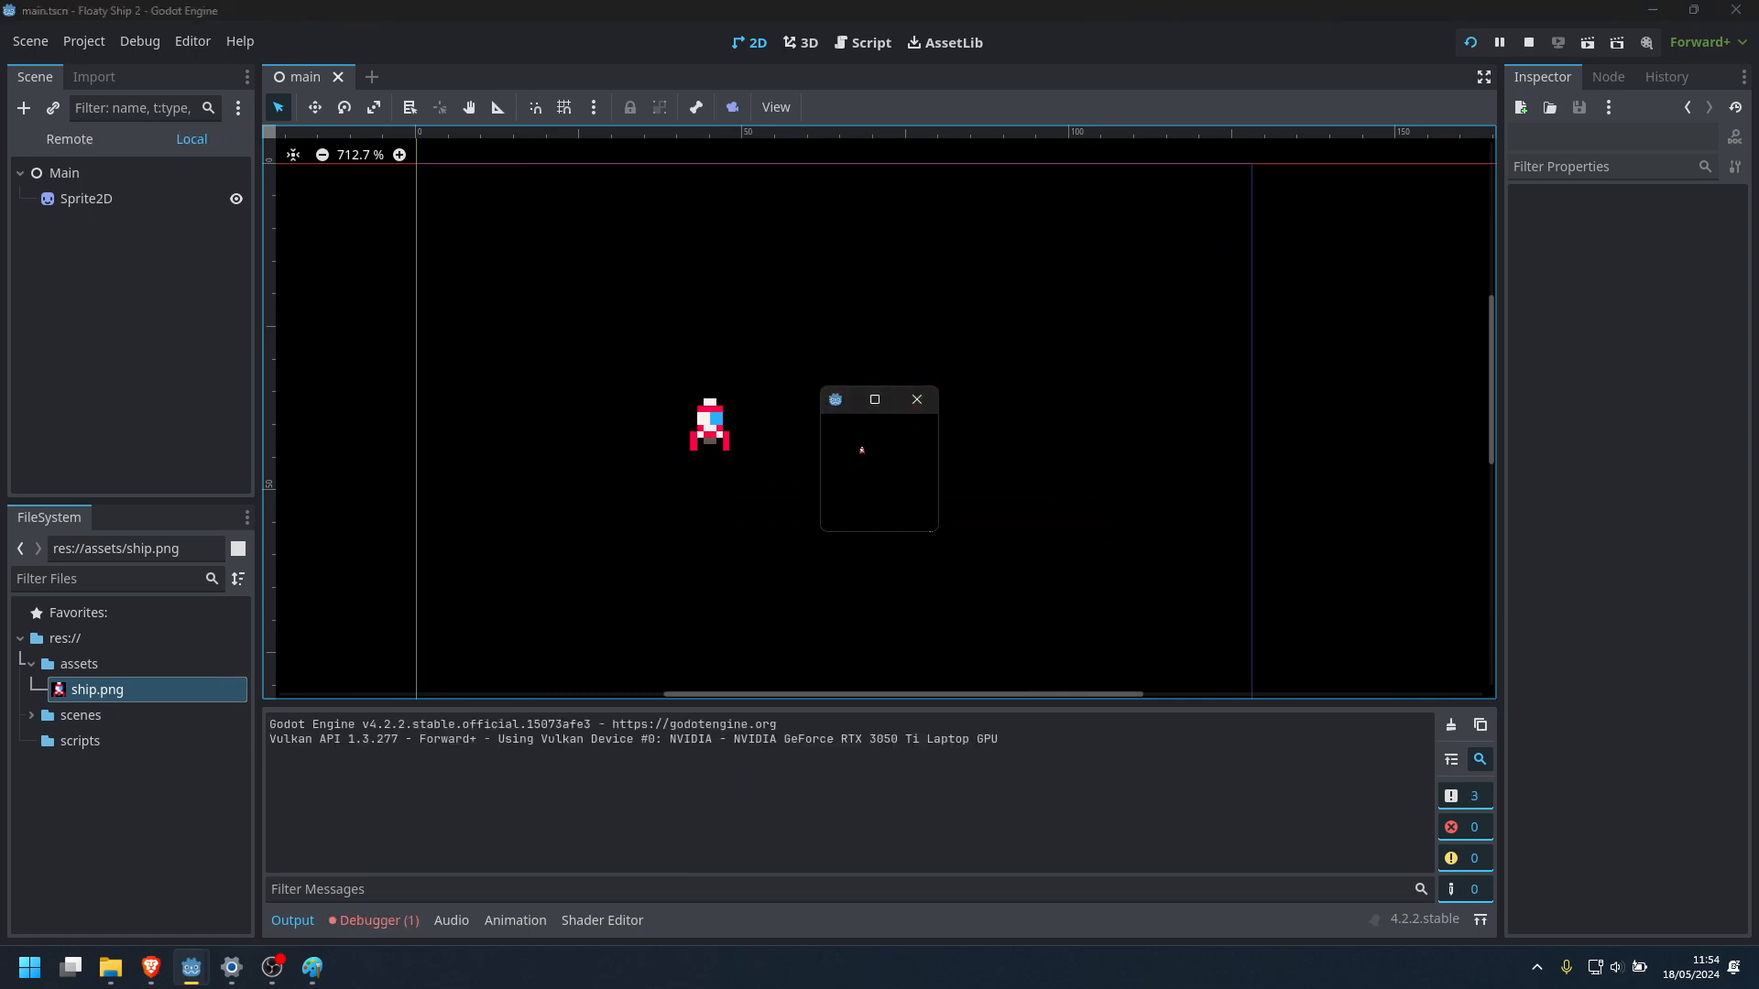
pyautogui.moveTo(938, 538); pyautogui.dragTo(1327, 871)
pyautogui.moveTo(838, 278); pyautogui.dragTo(600, 105)
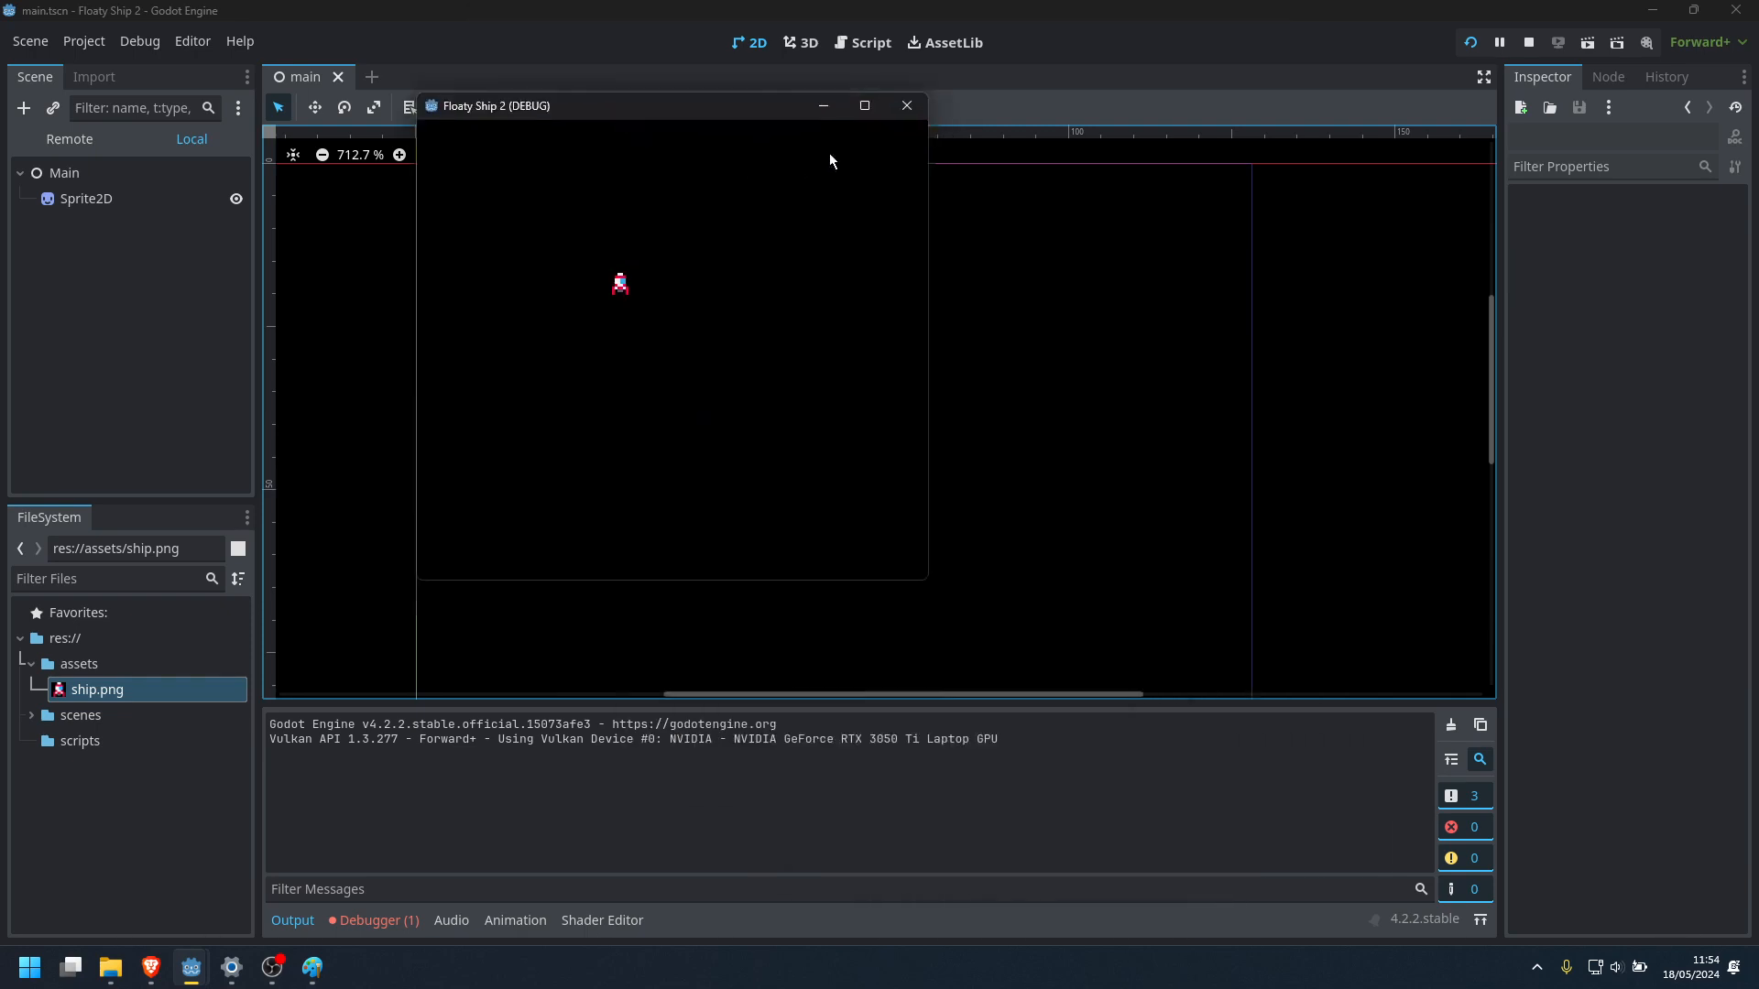
pyautogui.click(860, 111)
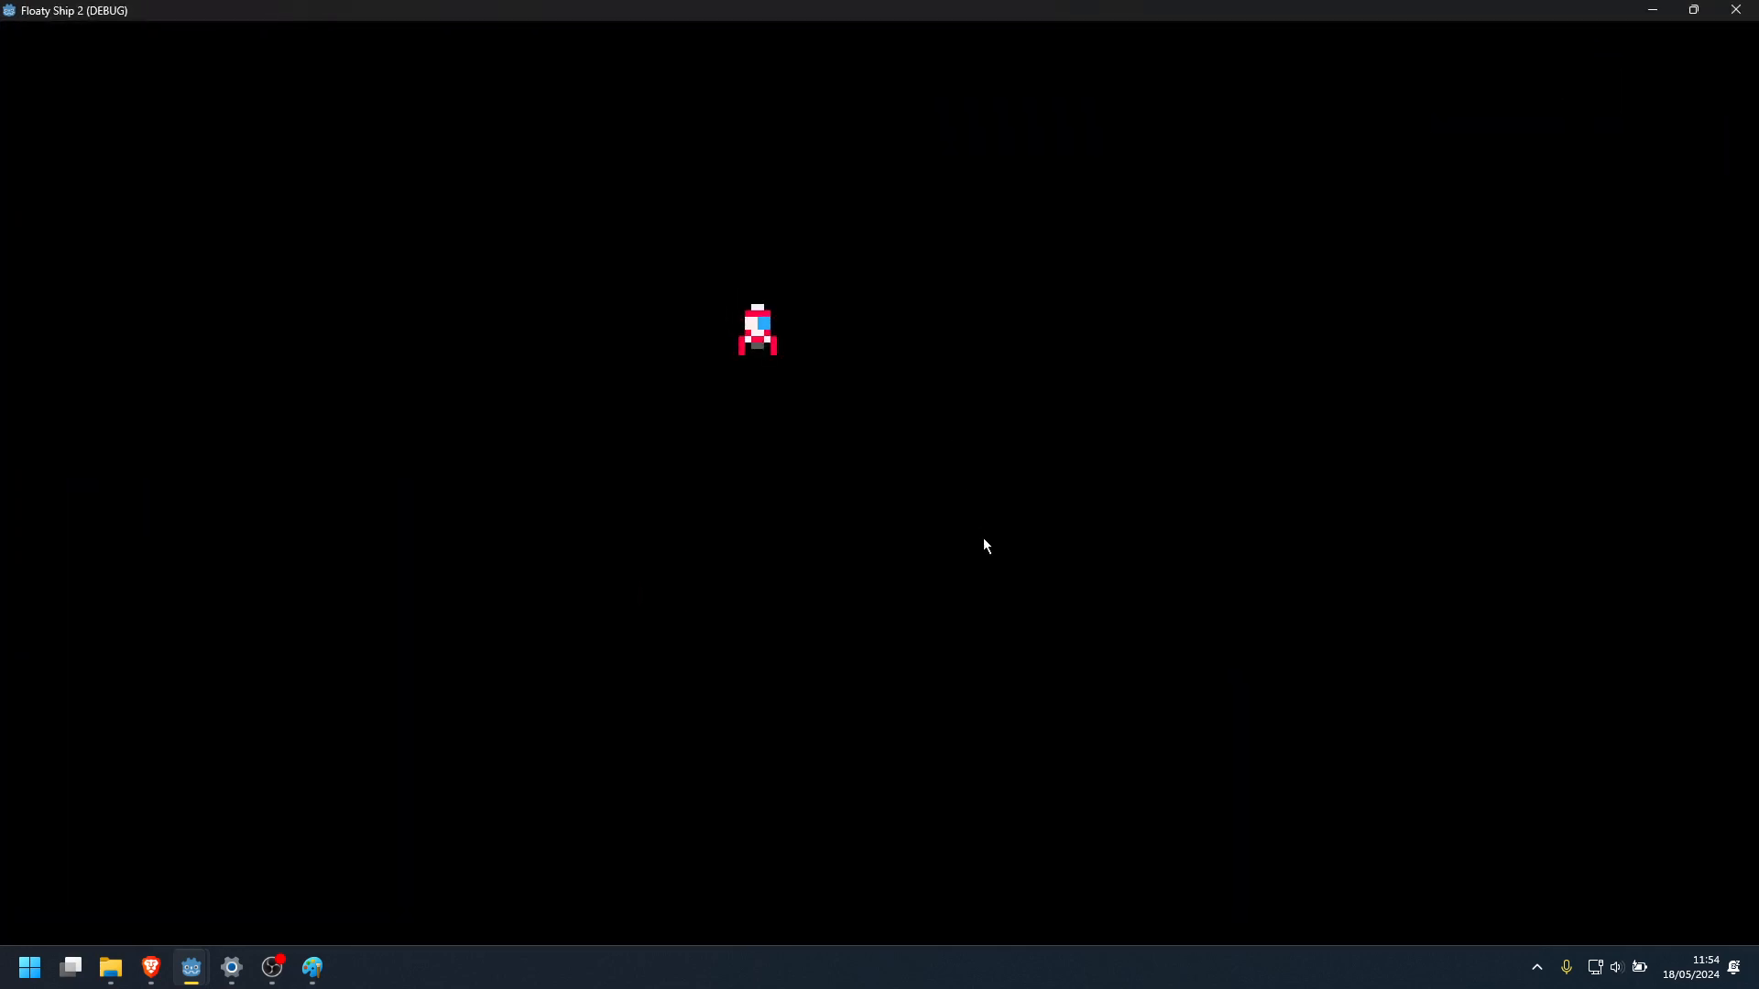
pyautogui.click(1693, 10)
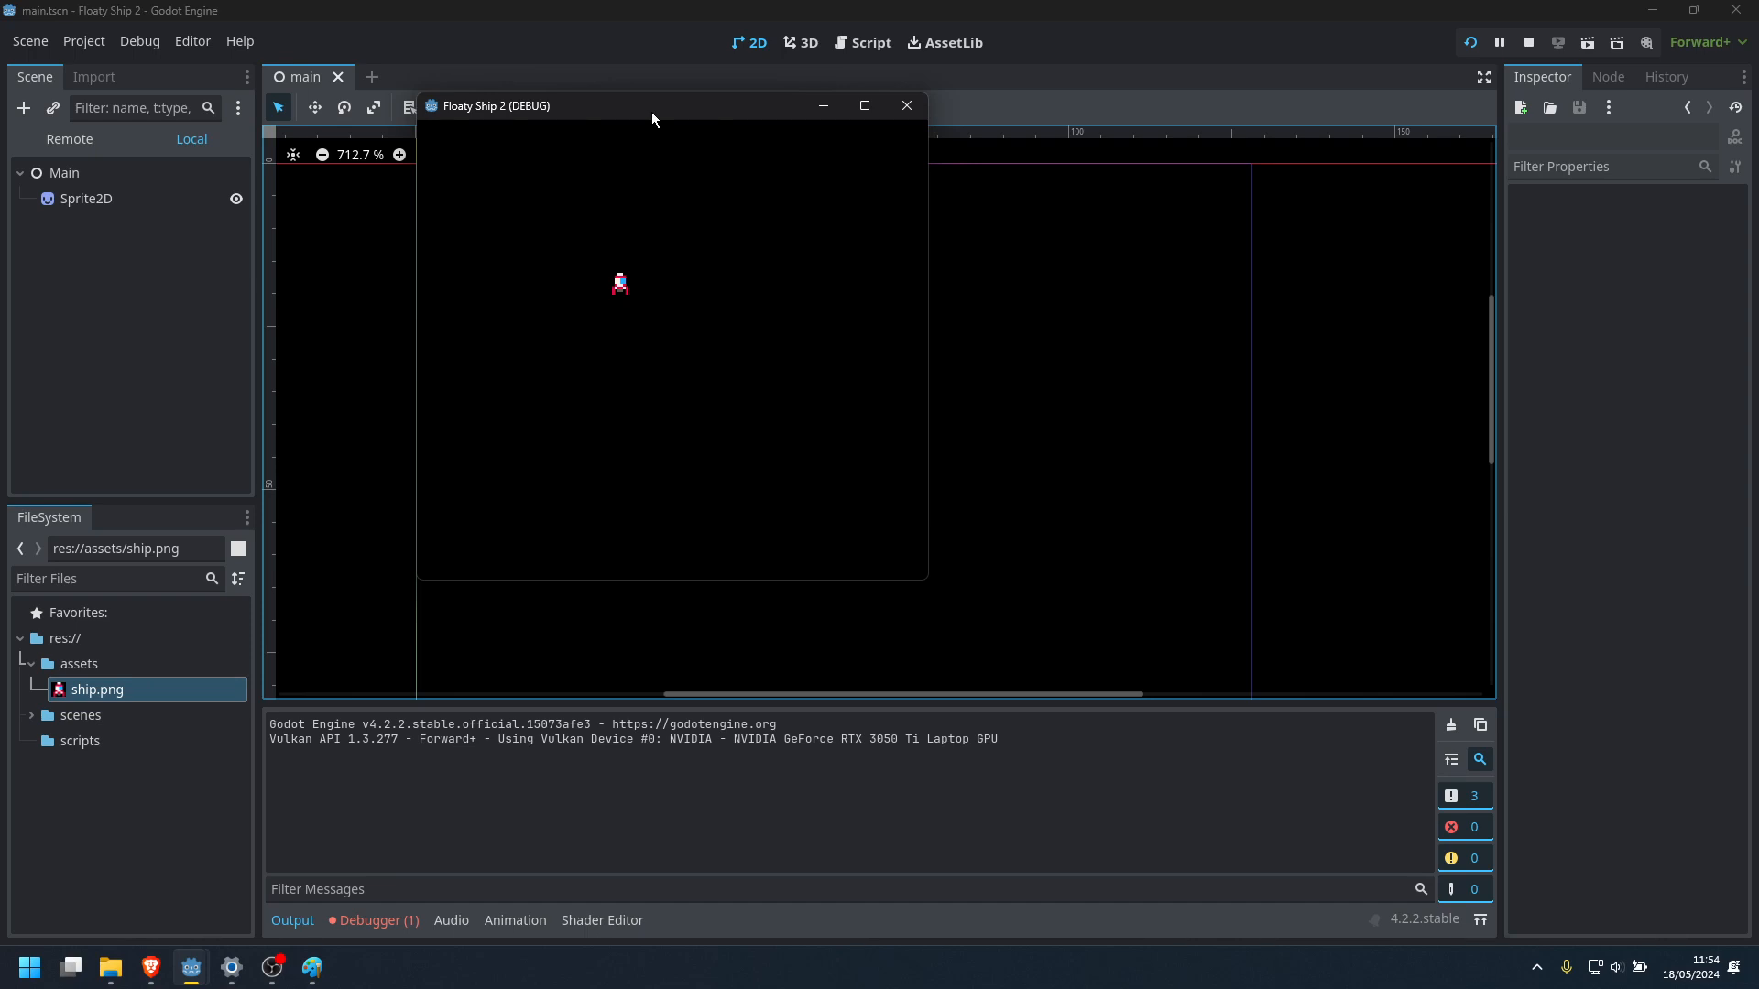
pyautogui.moveTo(651, 112); pyautogui.dragTo(998, 246)
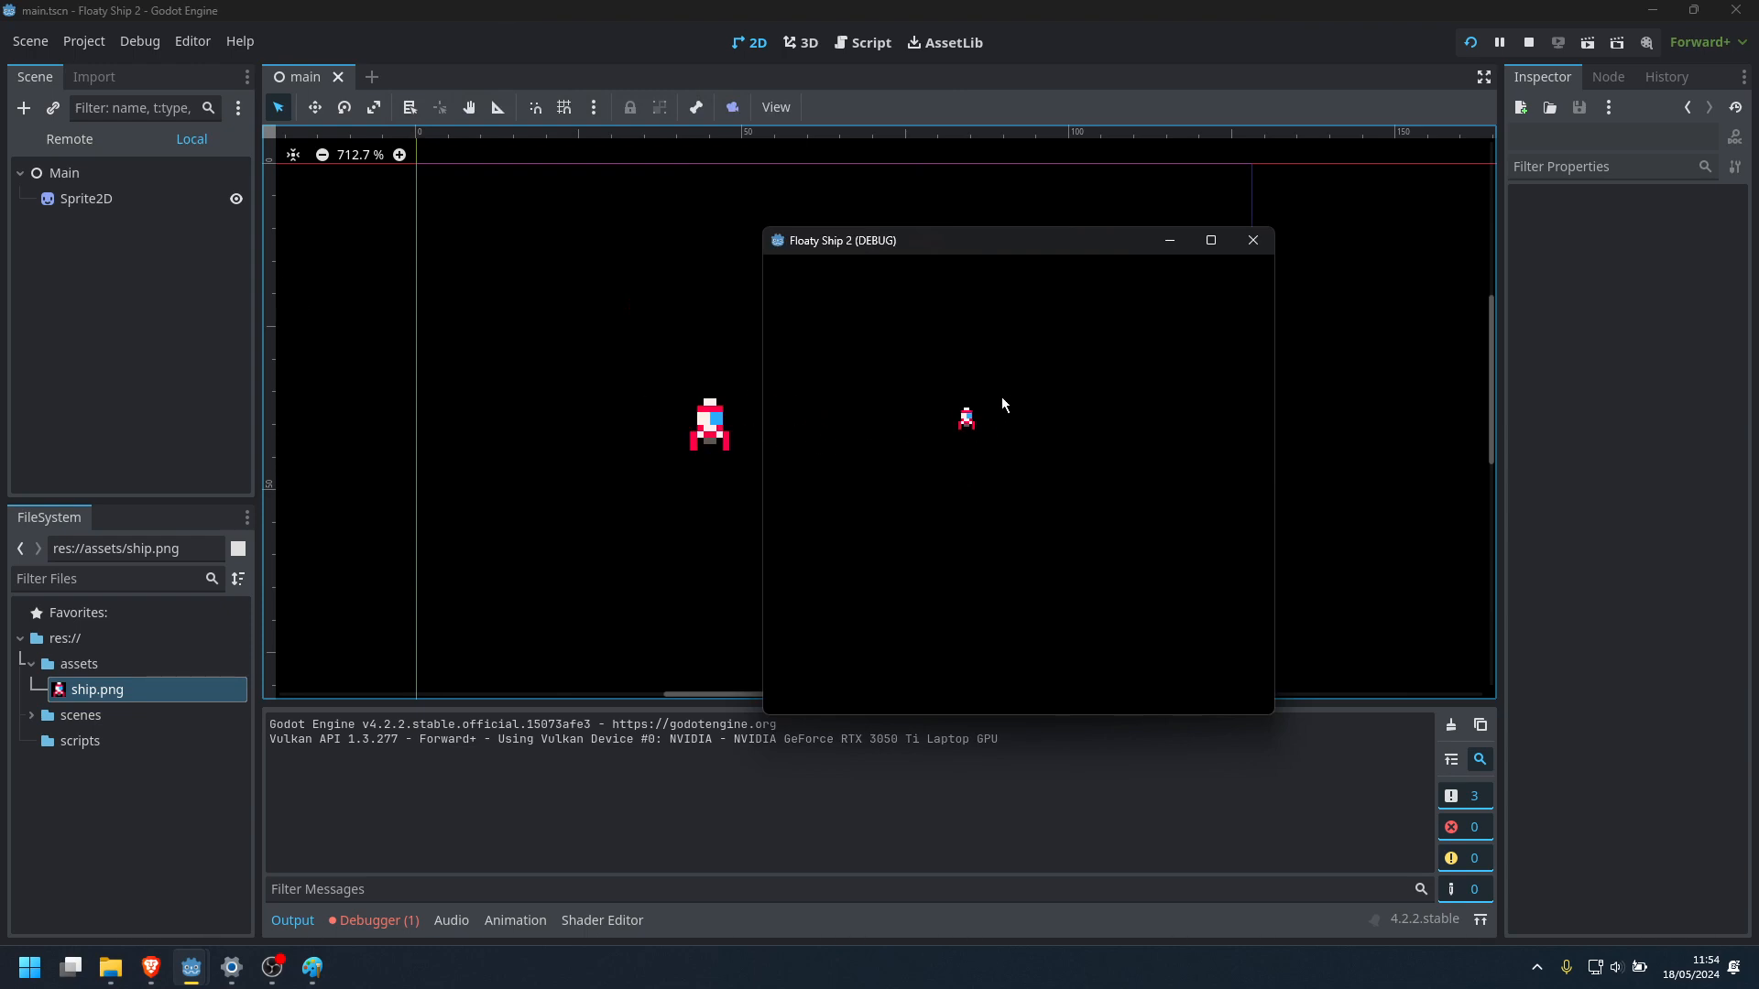
# Return to the editor and view the Sprite2D node's properties
pyautogui.click(79, 244)
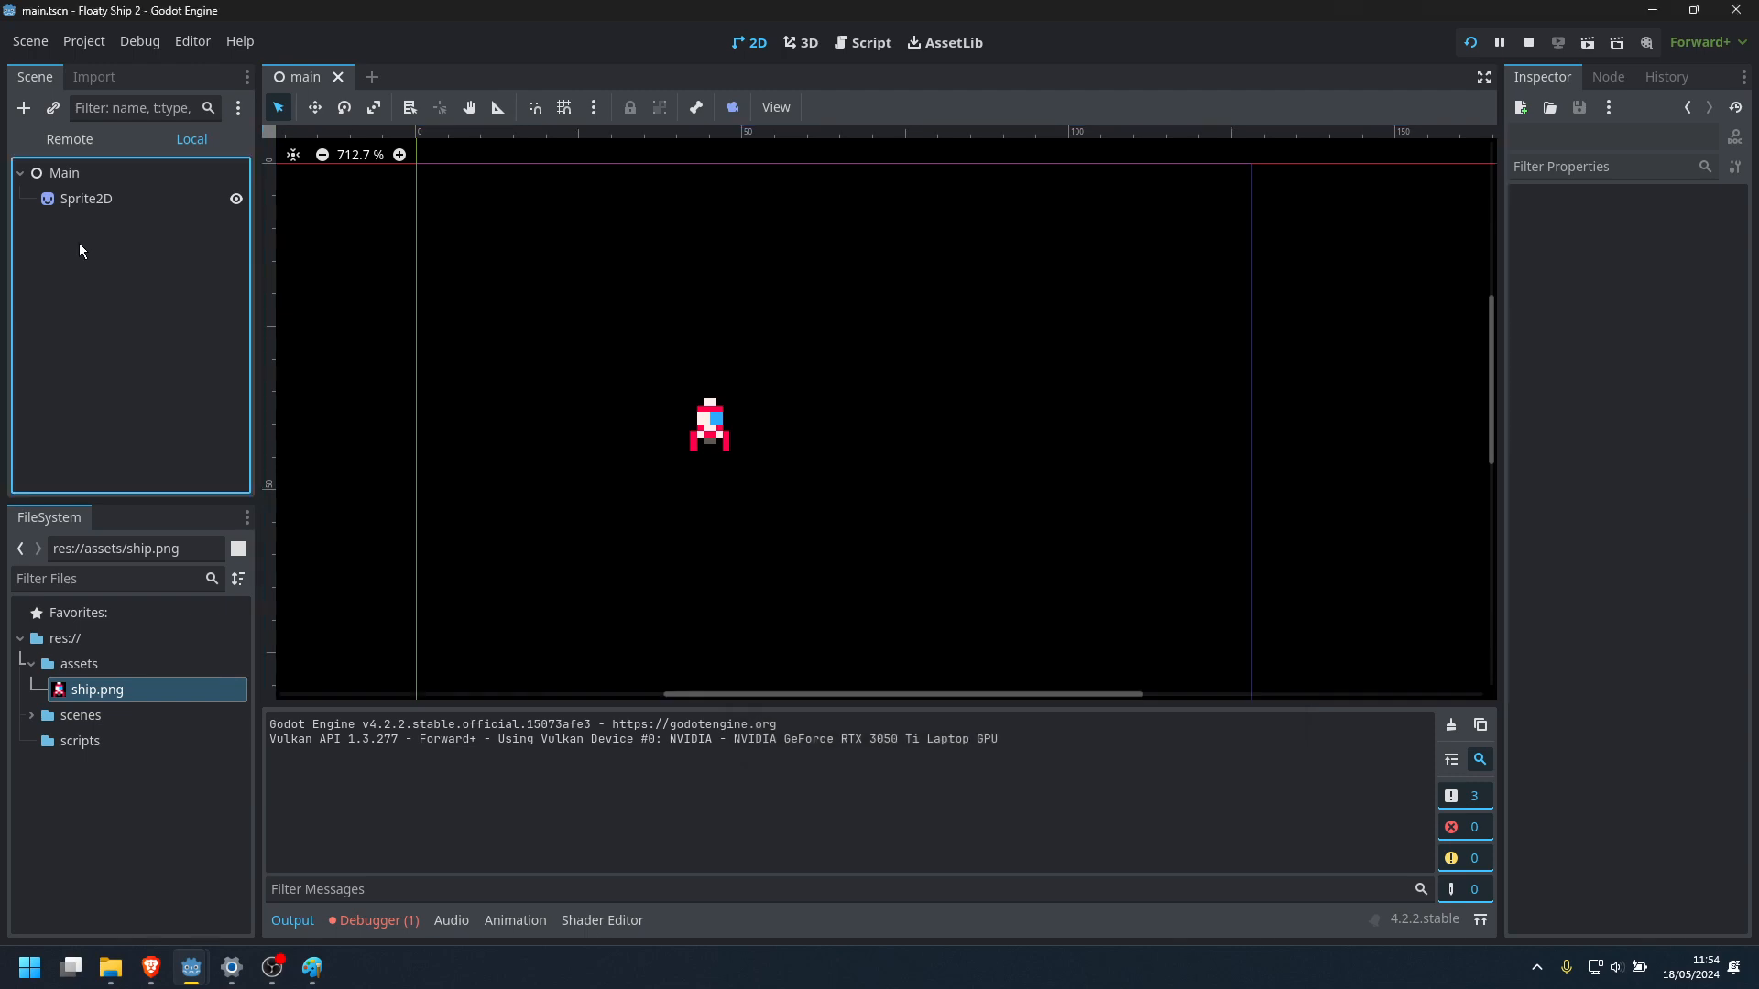
pyautogui.click(88, 199)
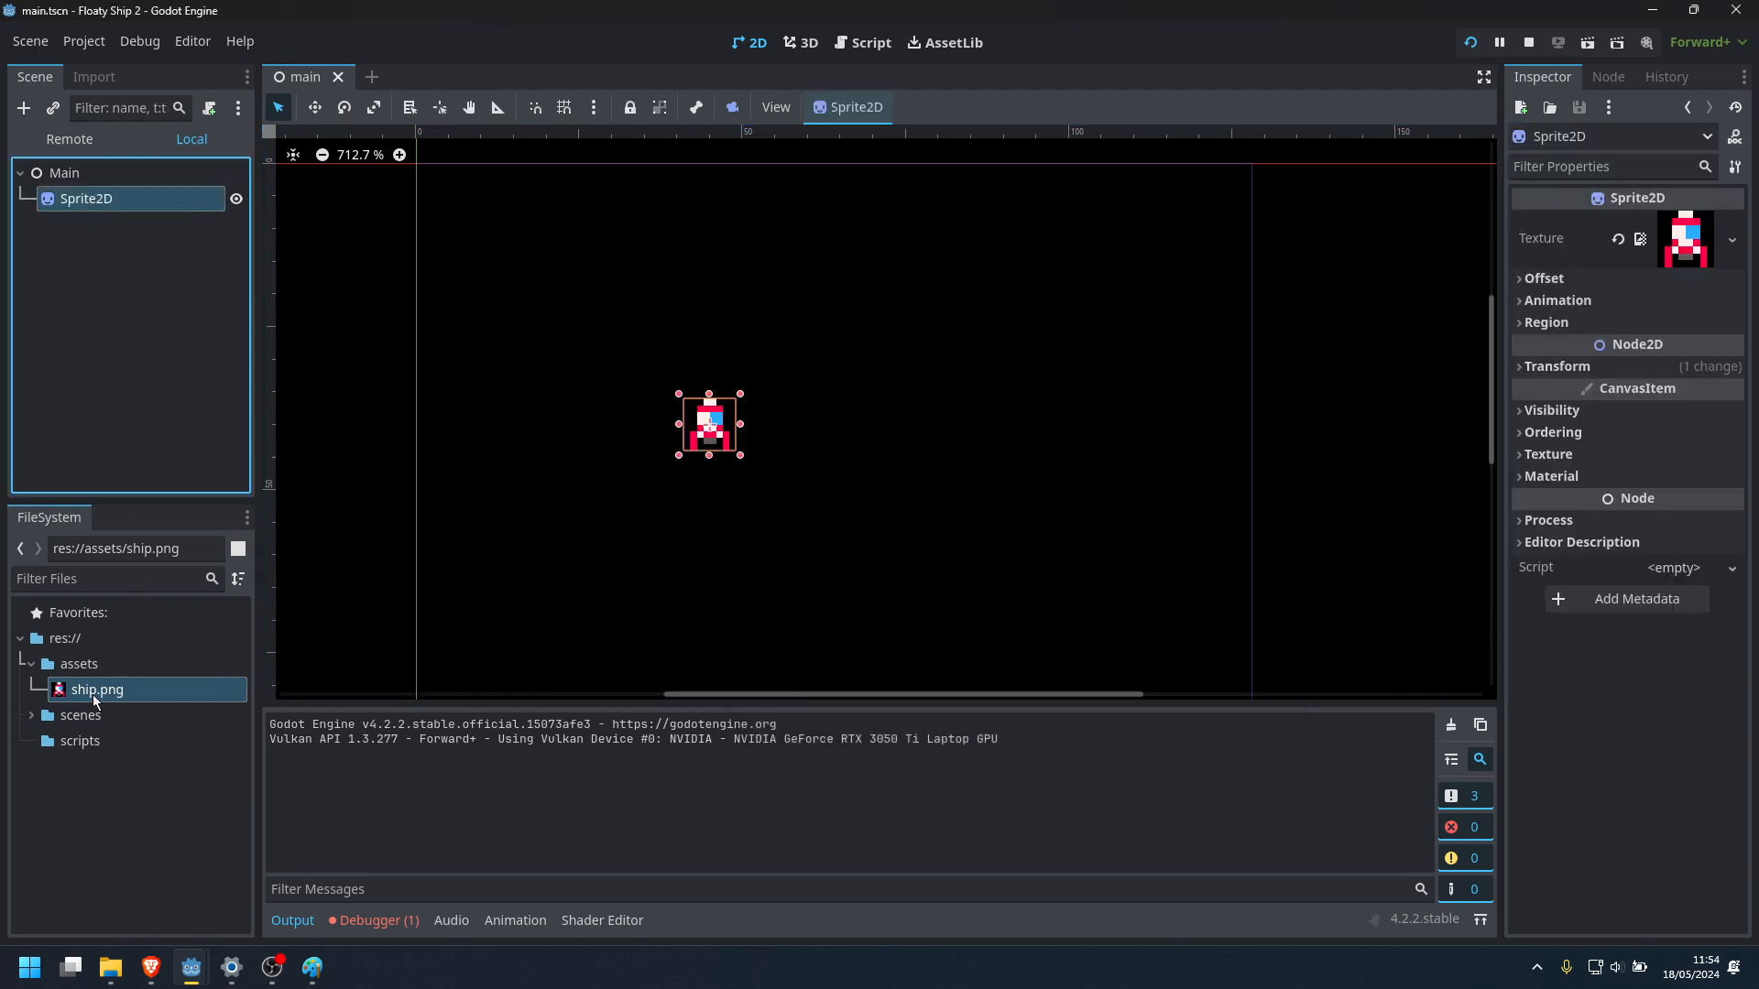
pyautogui.click(651, 412)
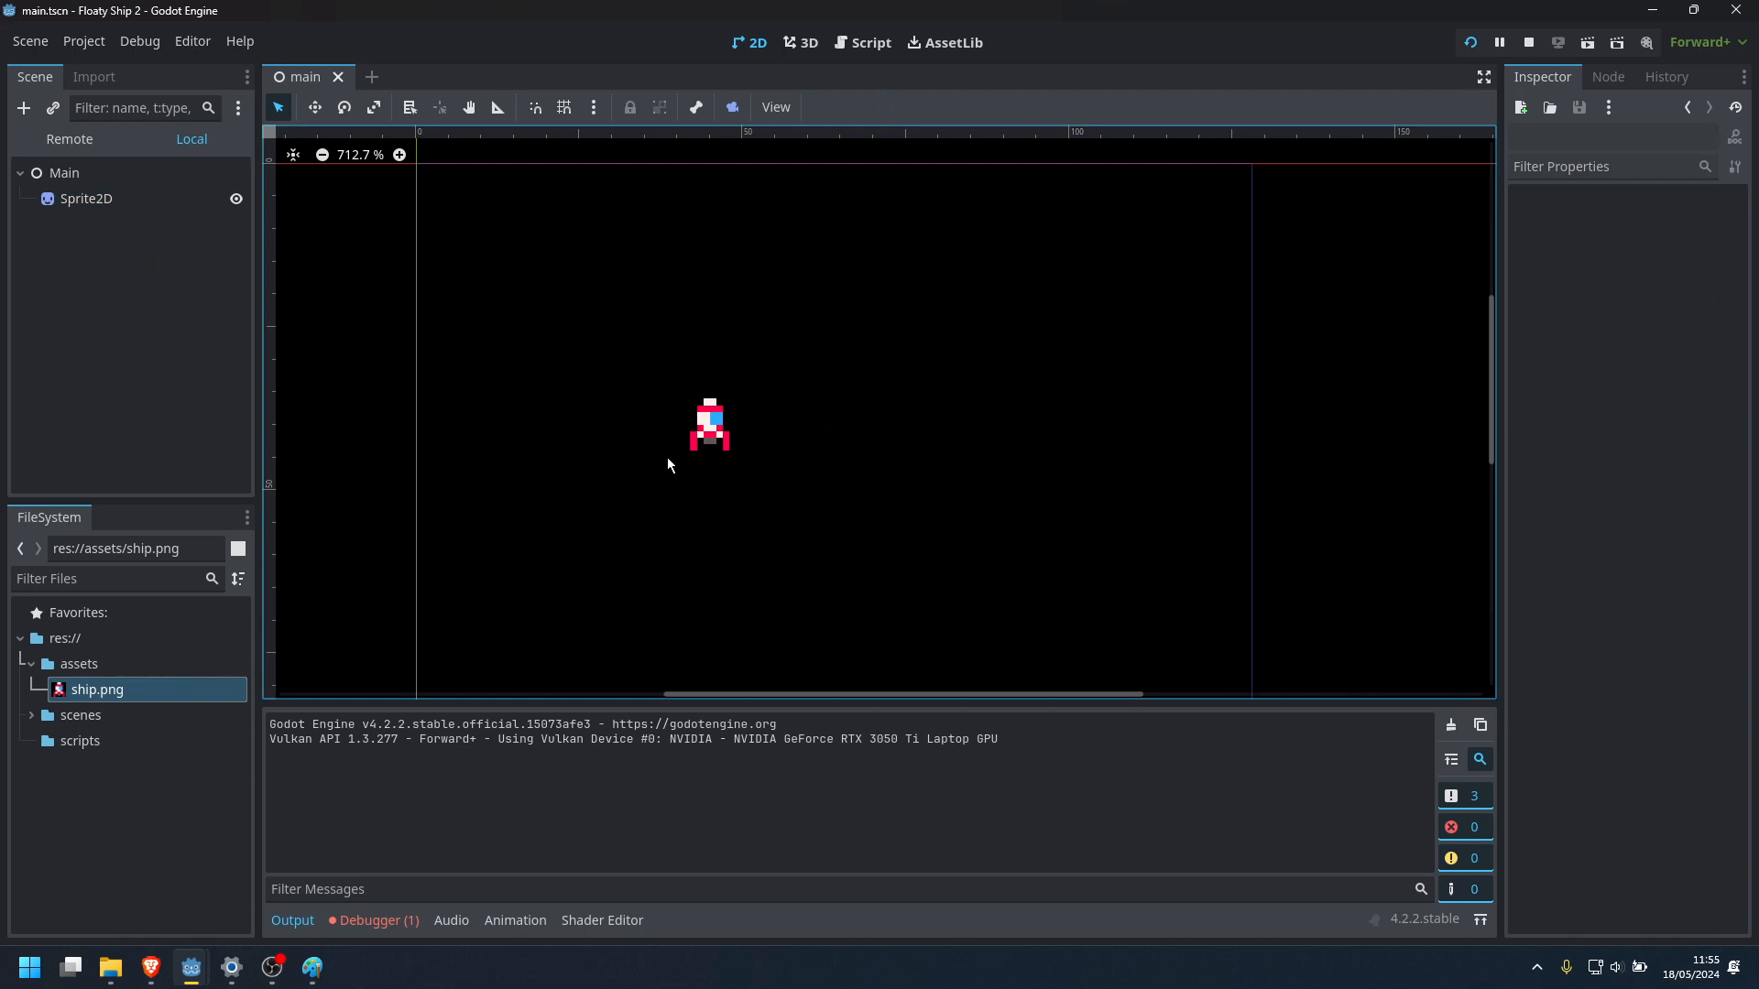
pyautogui.click(92, 199)
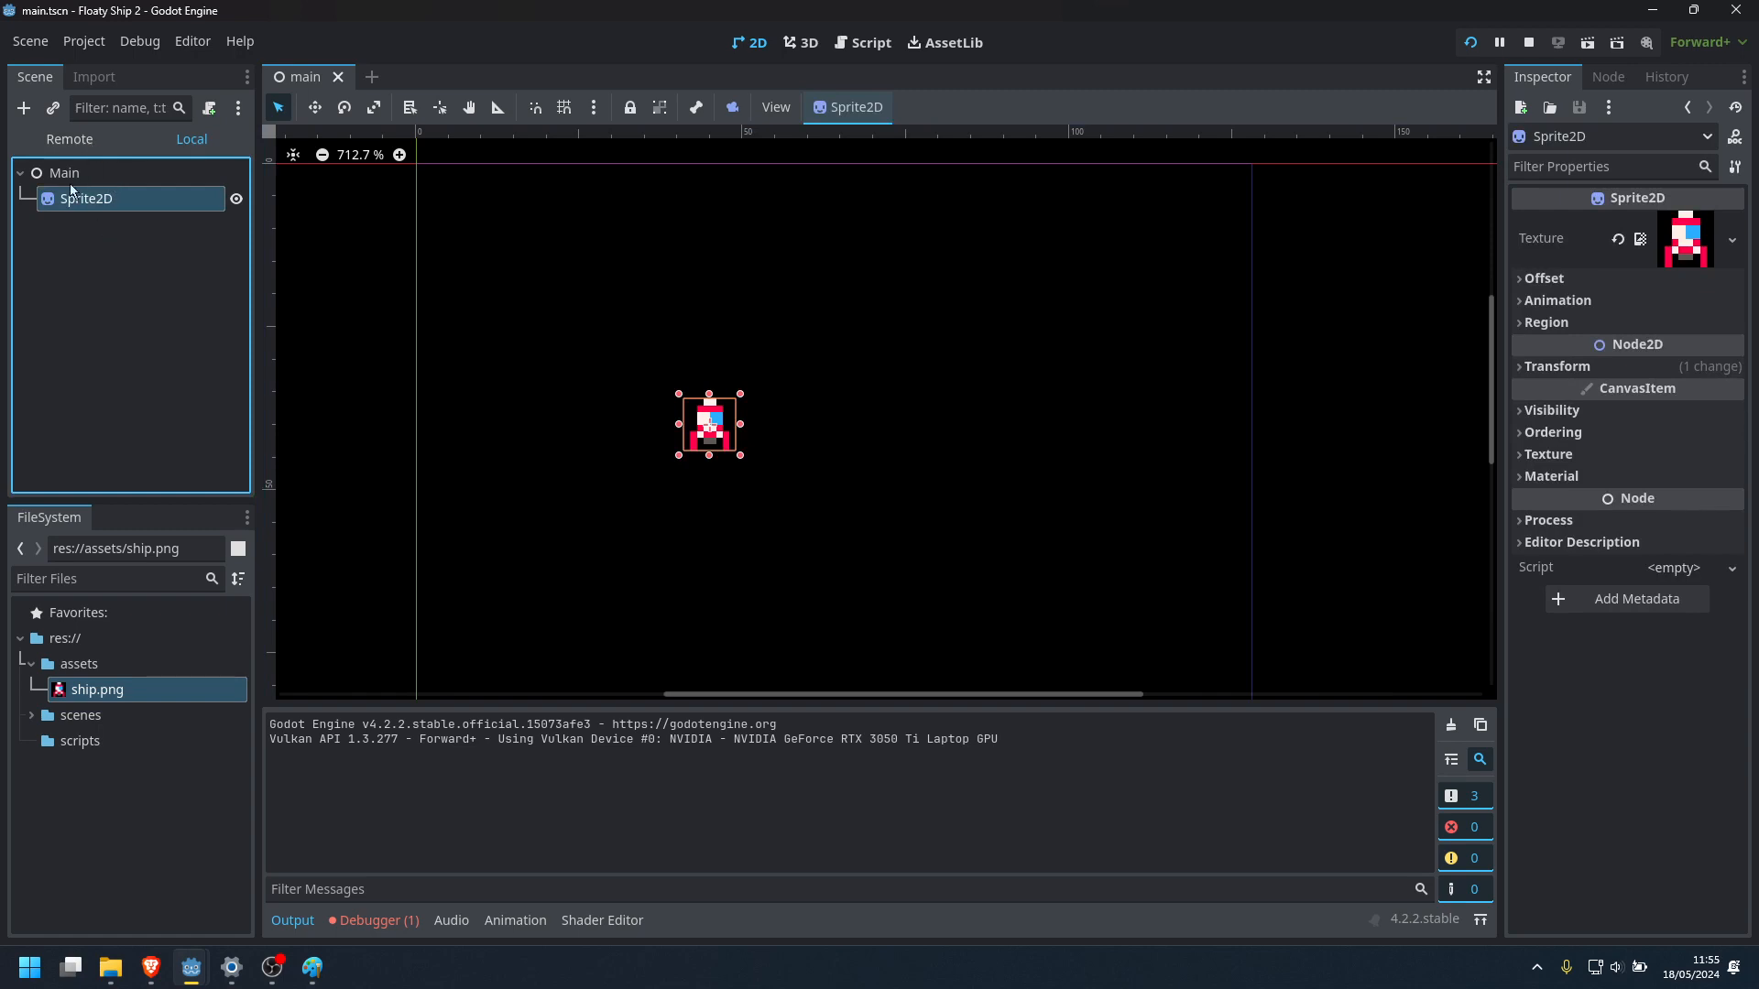
# Start adding a child node to Main and clear the old search text to list all node types
pyautogui.rightClick(72, 174)
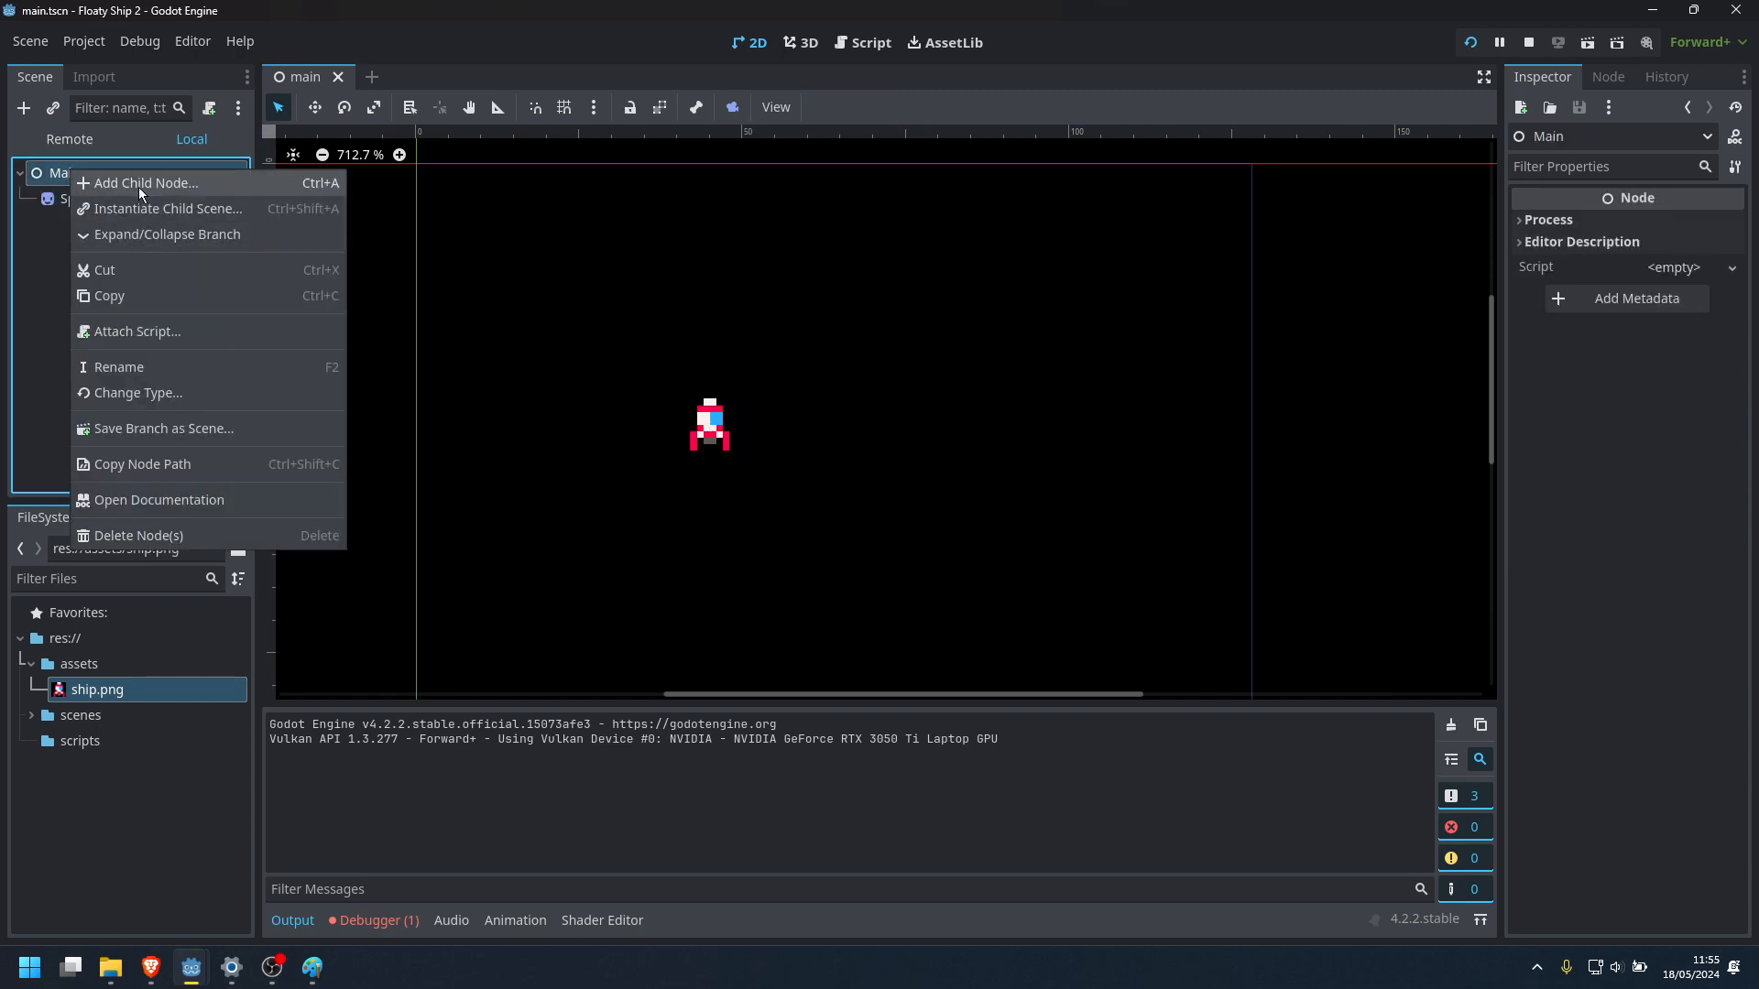
pyautogui.click(140, 187)
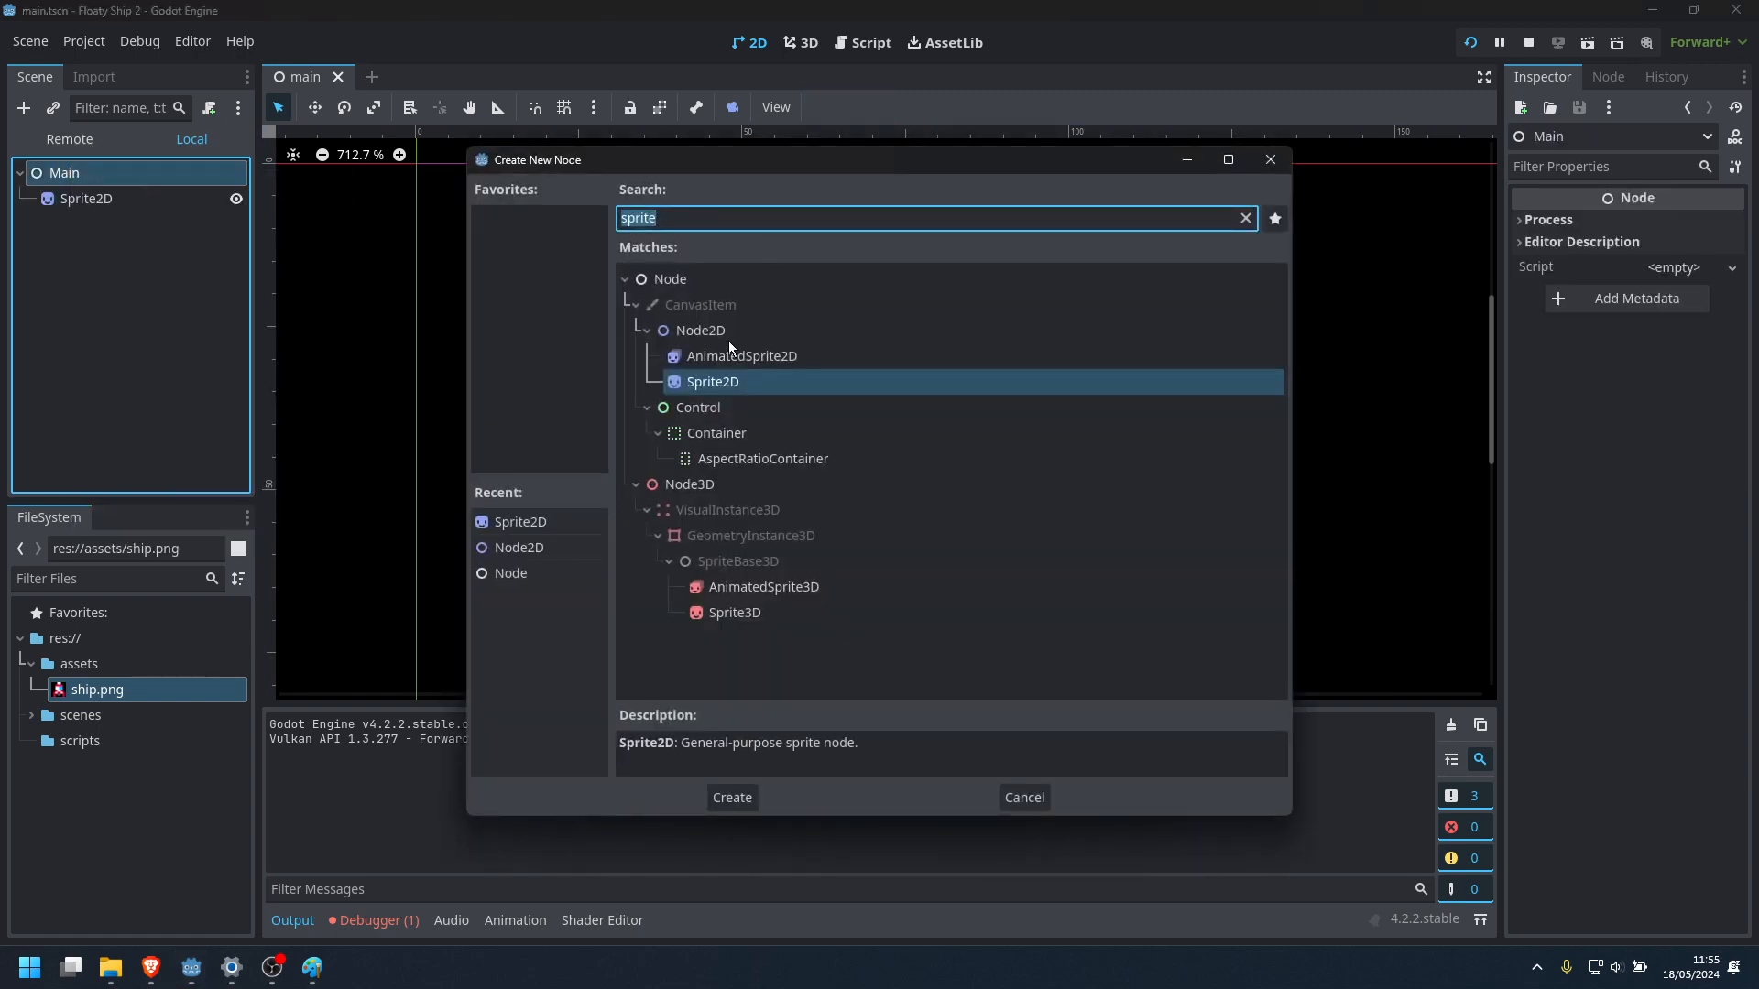
pyautogui.click(705, 333)
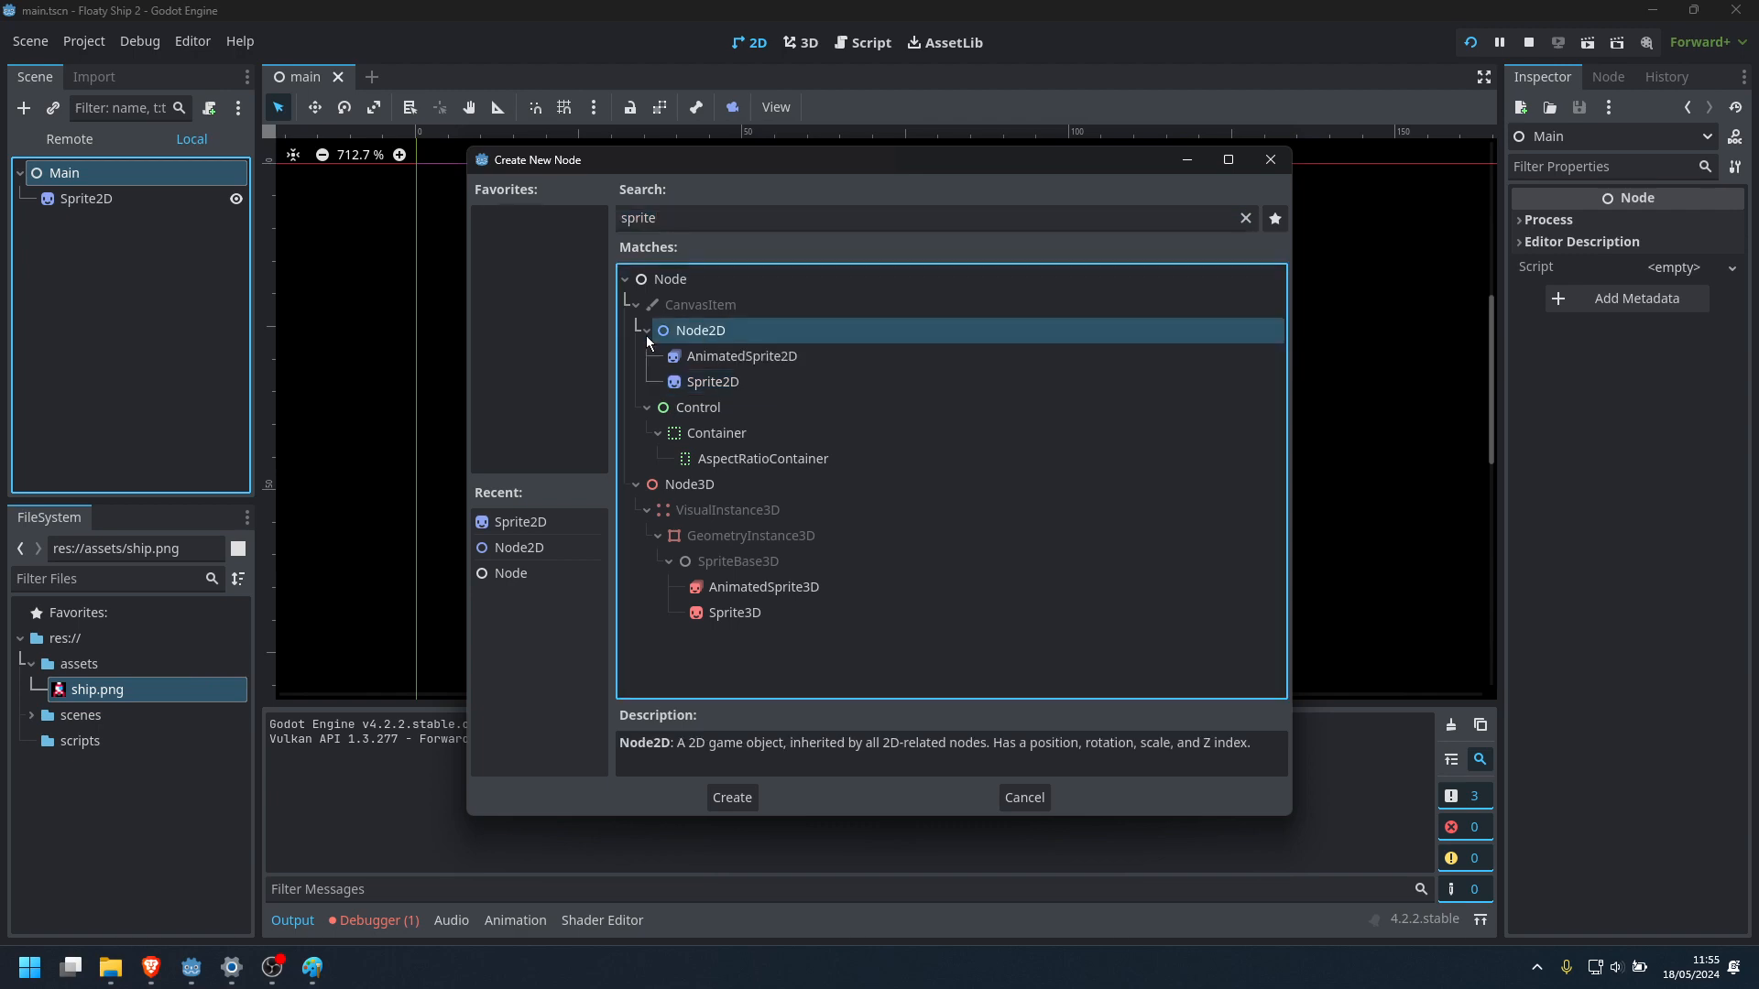
pyautogui.click(646, 331)
pyautogui.click(646, 330)
pyautogui.click(1245, 218)
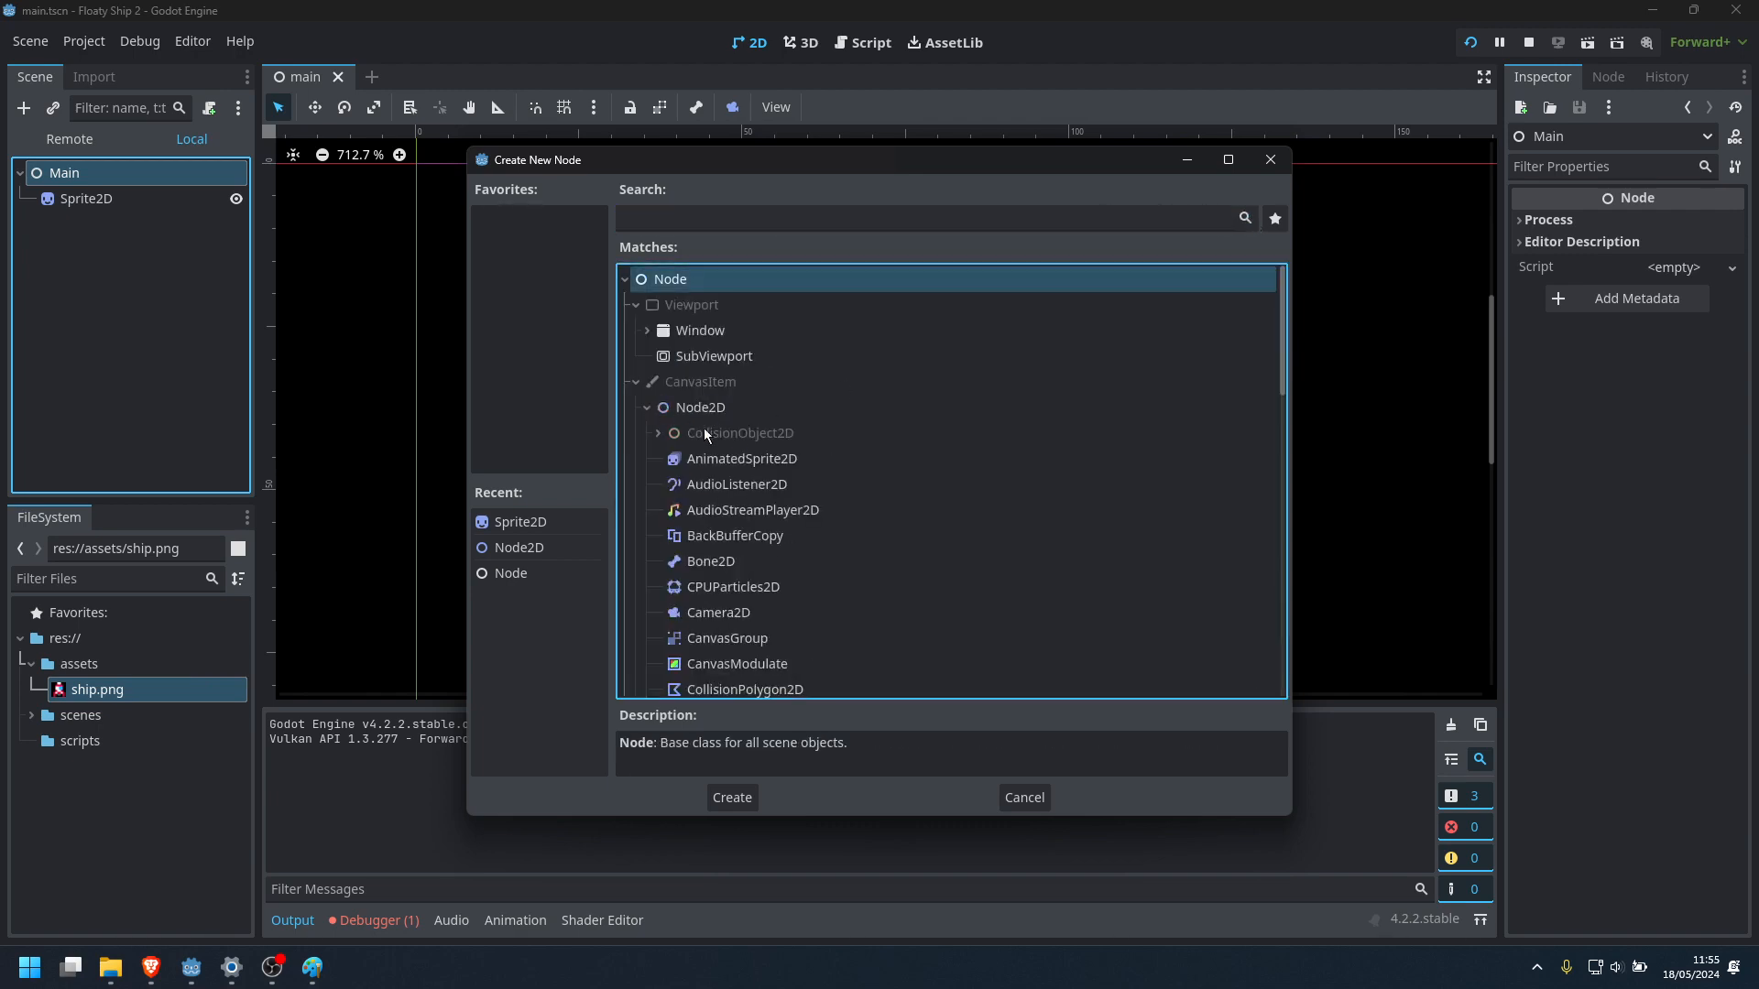
# Look through the node types available under Node2D and read the Node2D description
pyautogui.scroll(-5, 714, 435)
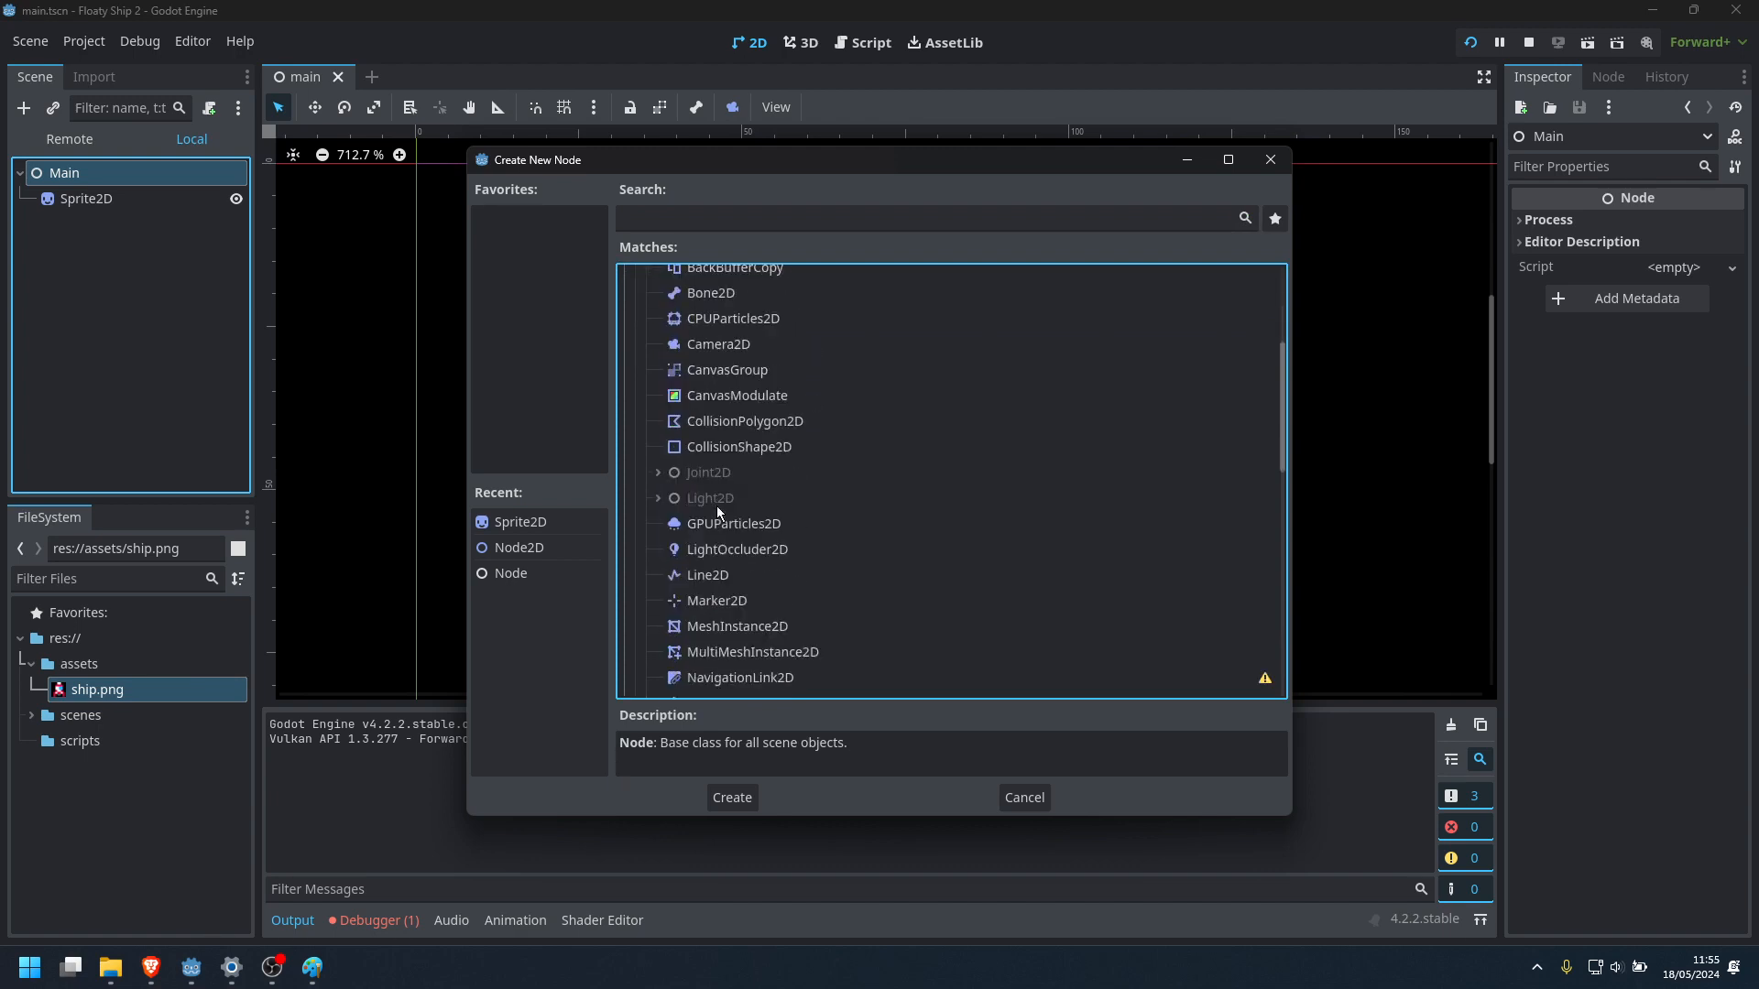
pyautogui.scroll(-1, 718, 509)
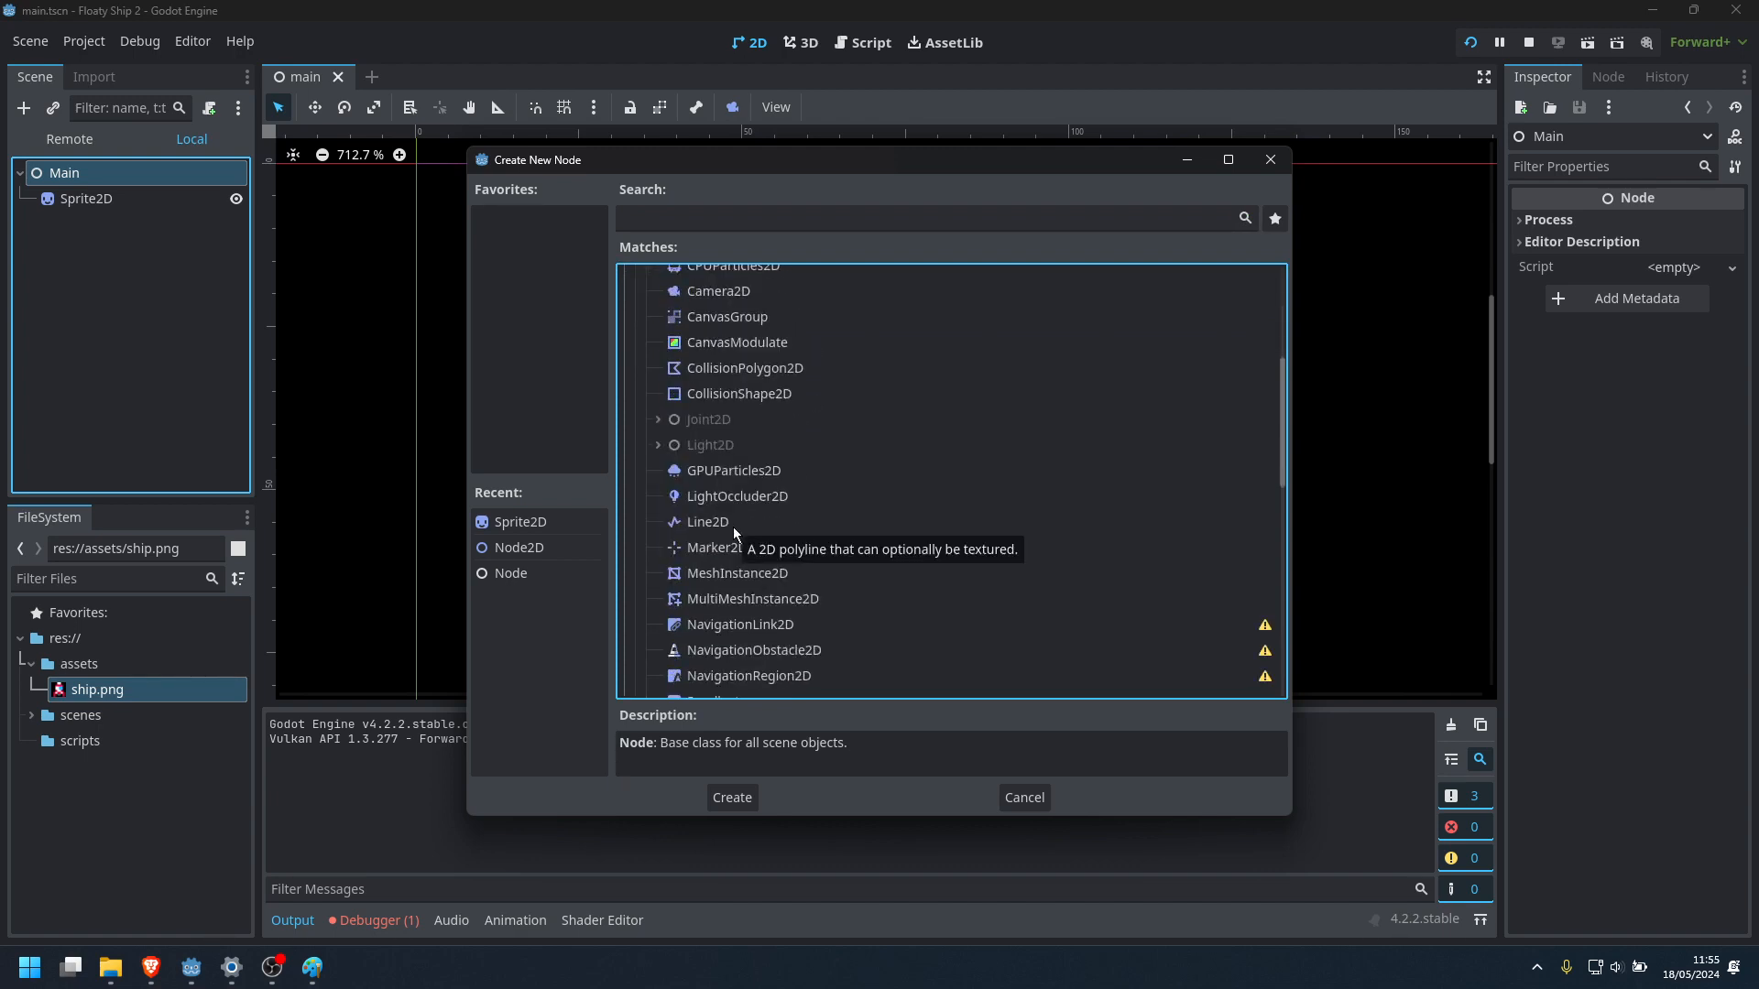
pyautogui.scroll(5, 790, 574)
pyautogui.click(731, 356)
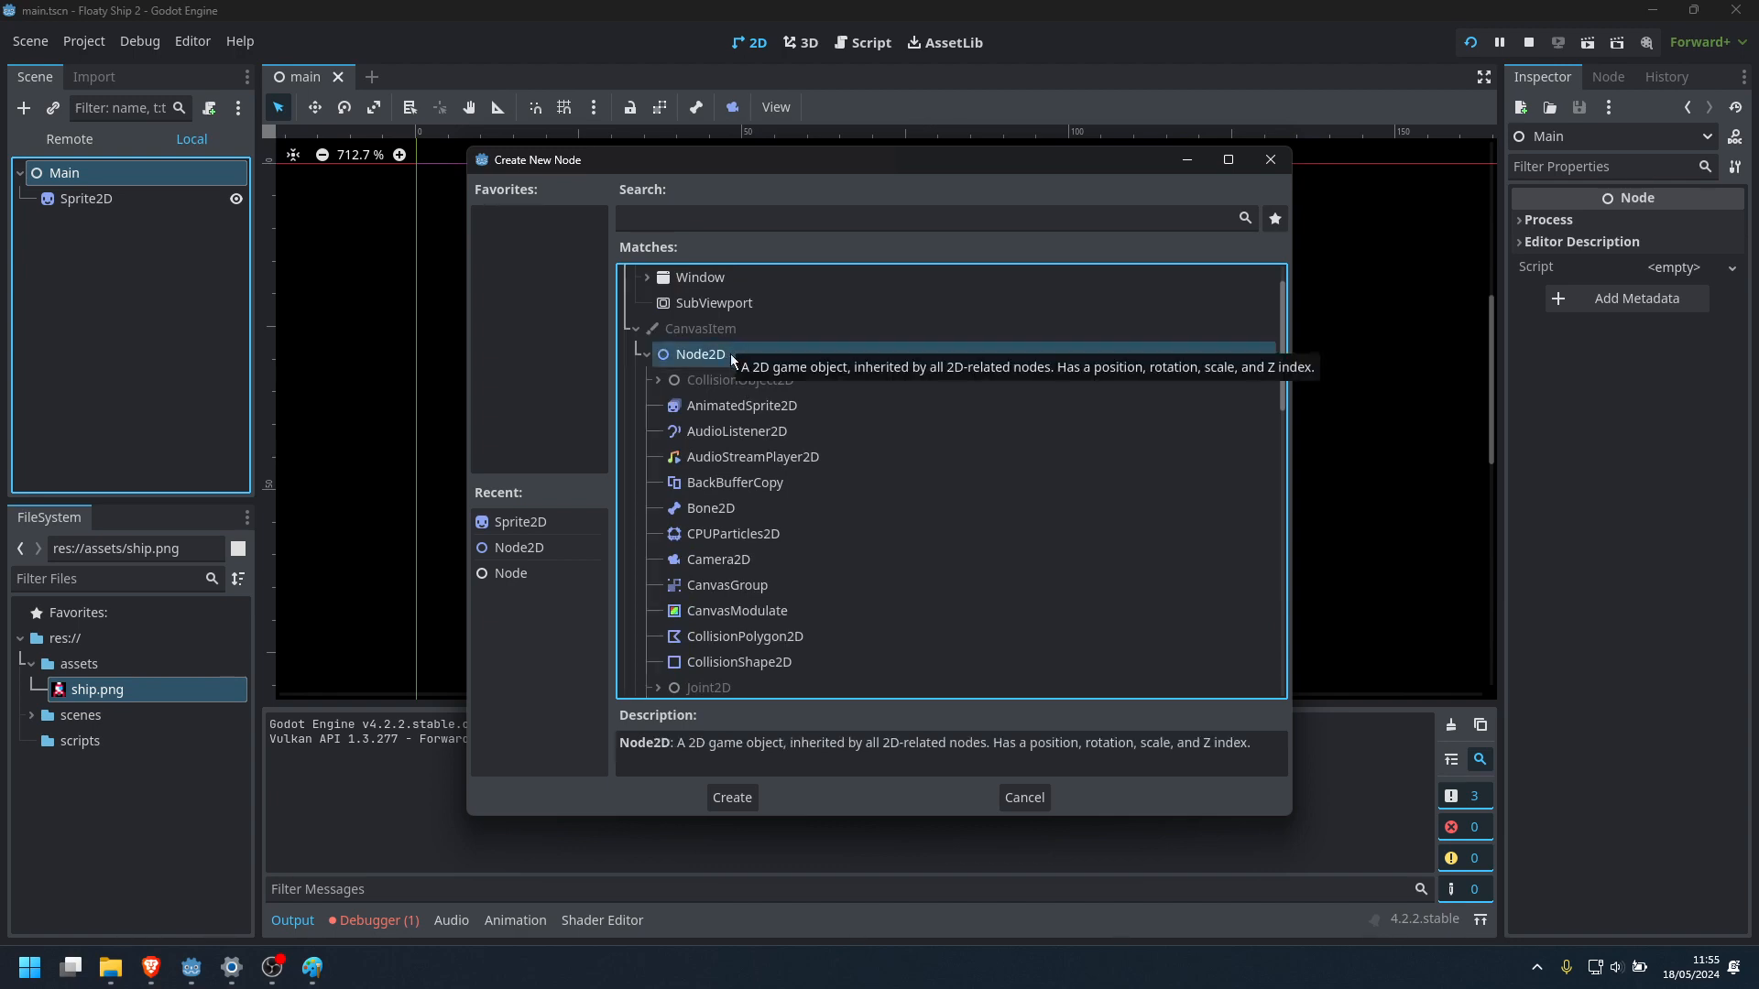
pyautogui.scroll(-2, 782, 515)
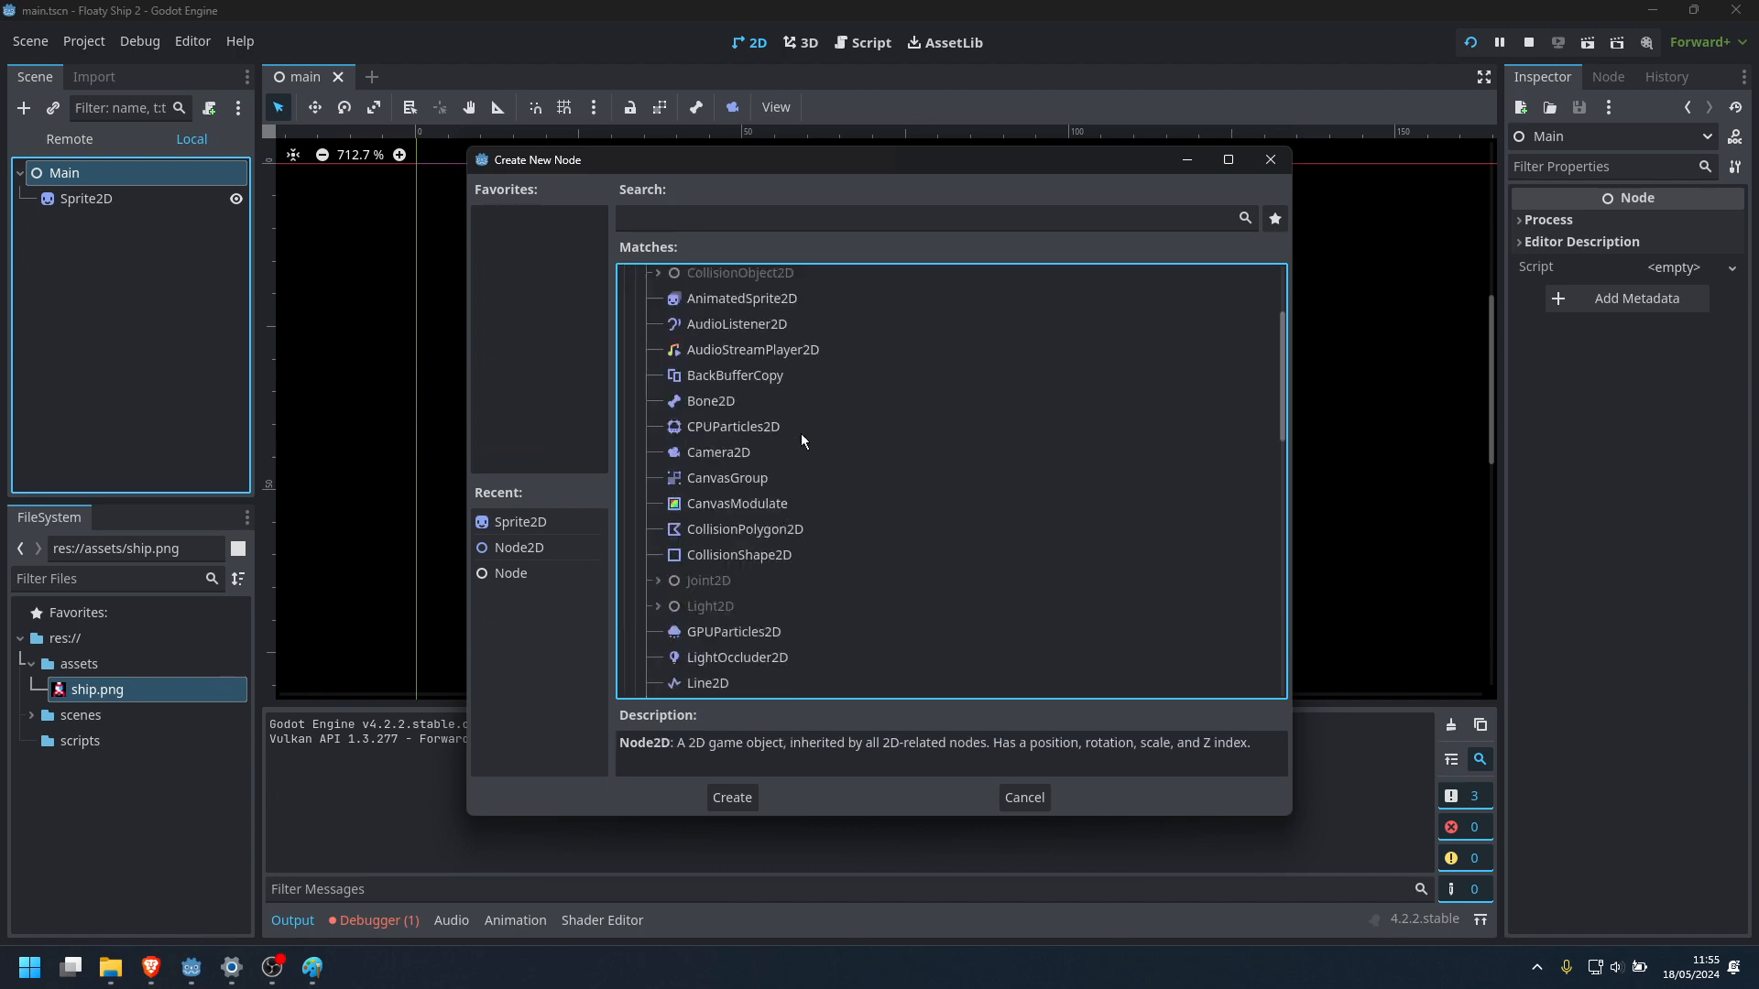
pyautogui.scroll(-6, 801, 440)
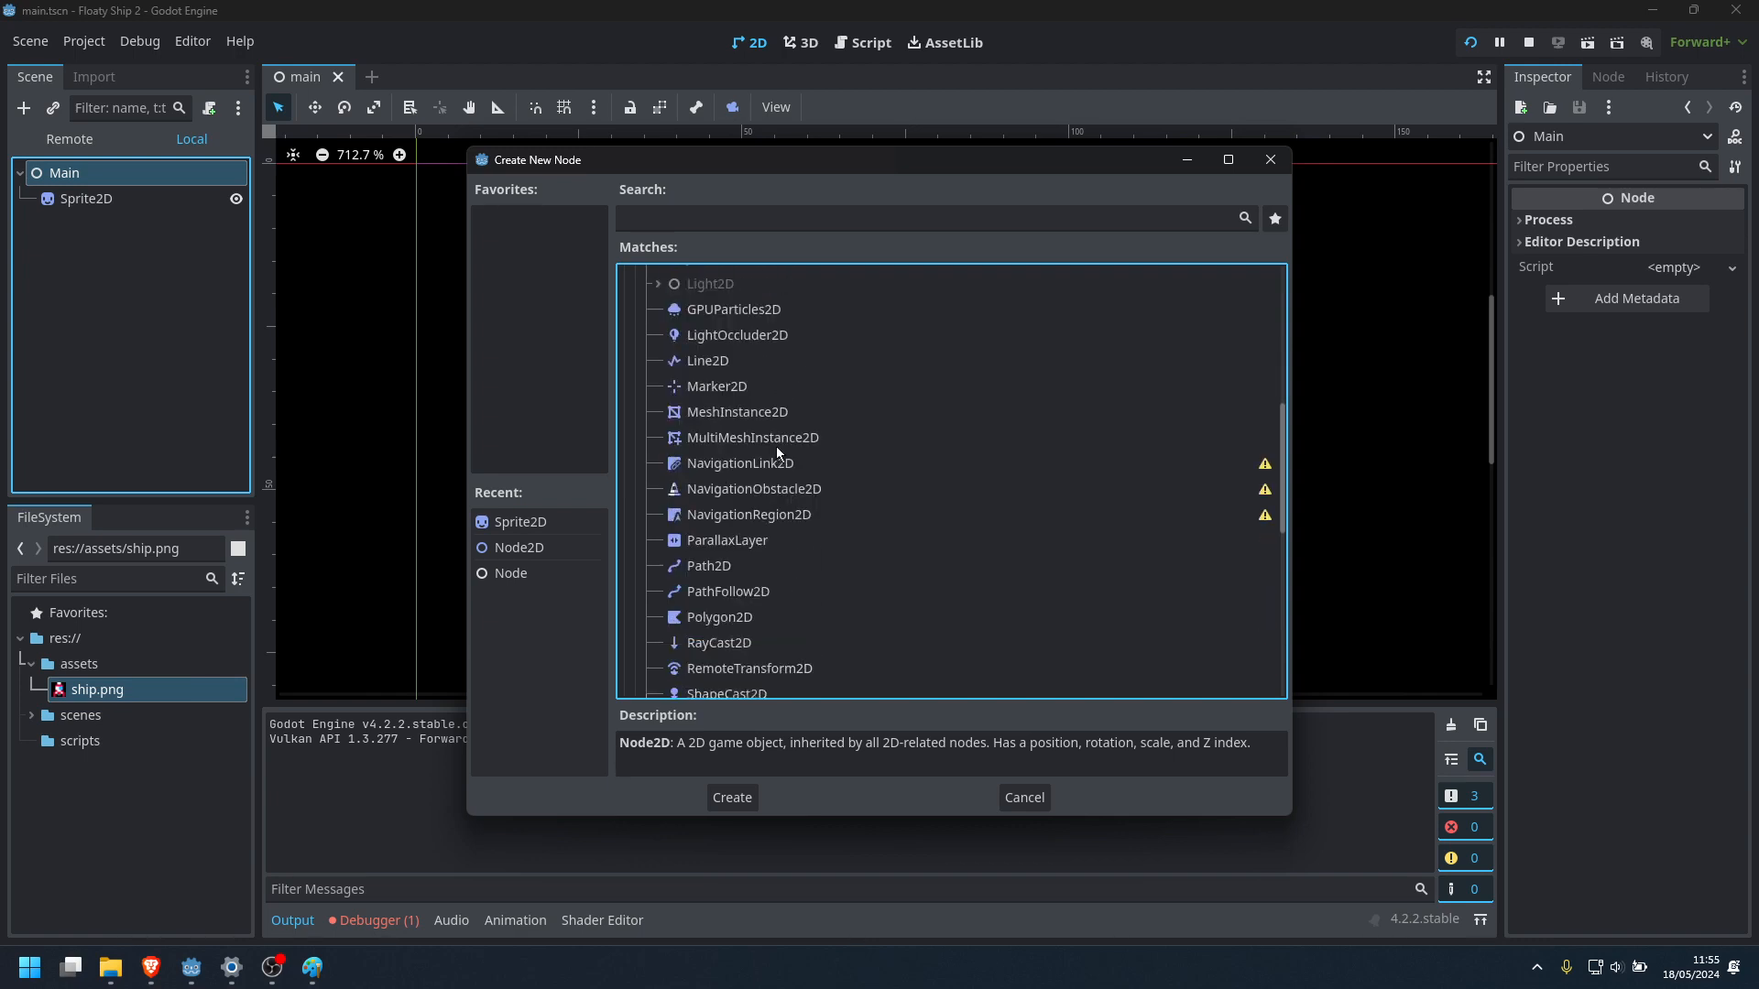
pyautogui.scroll(-5, 777, 447)
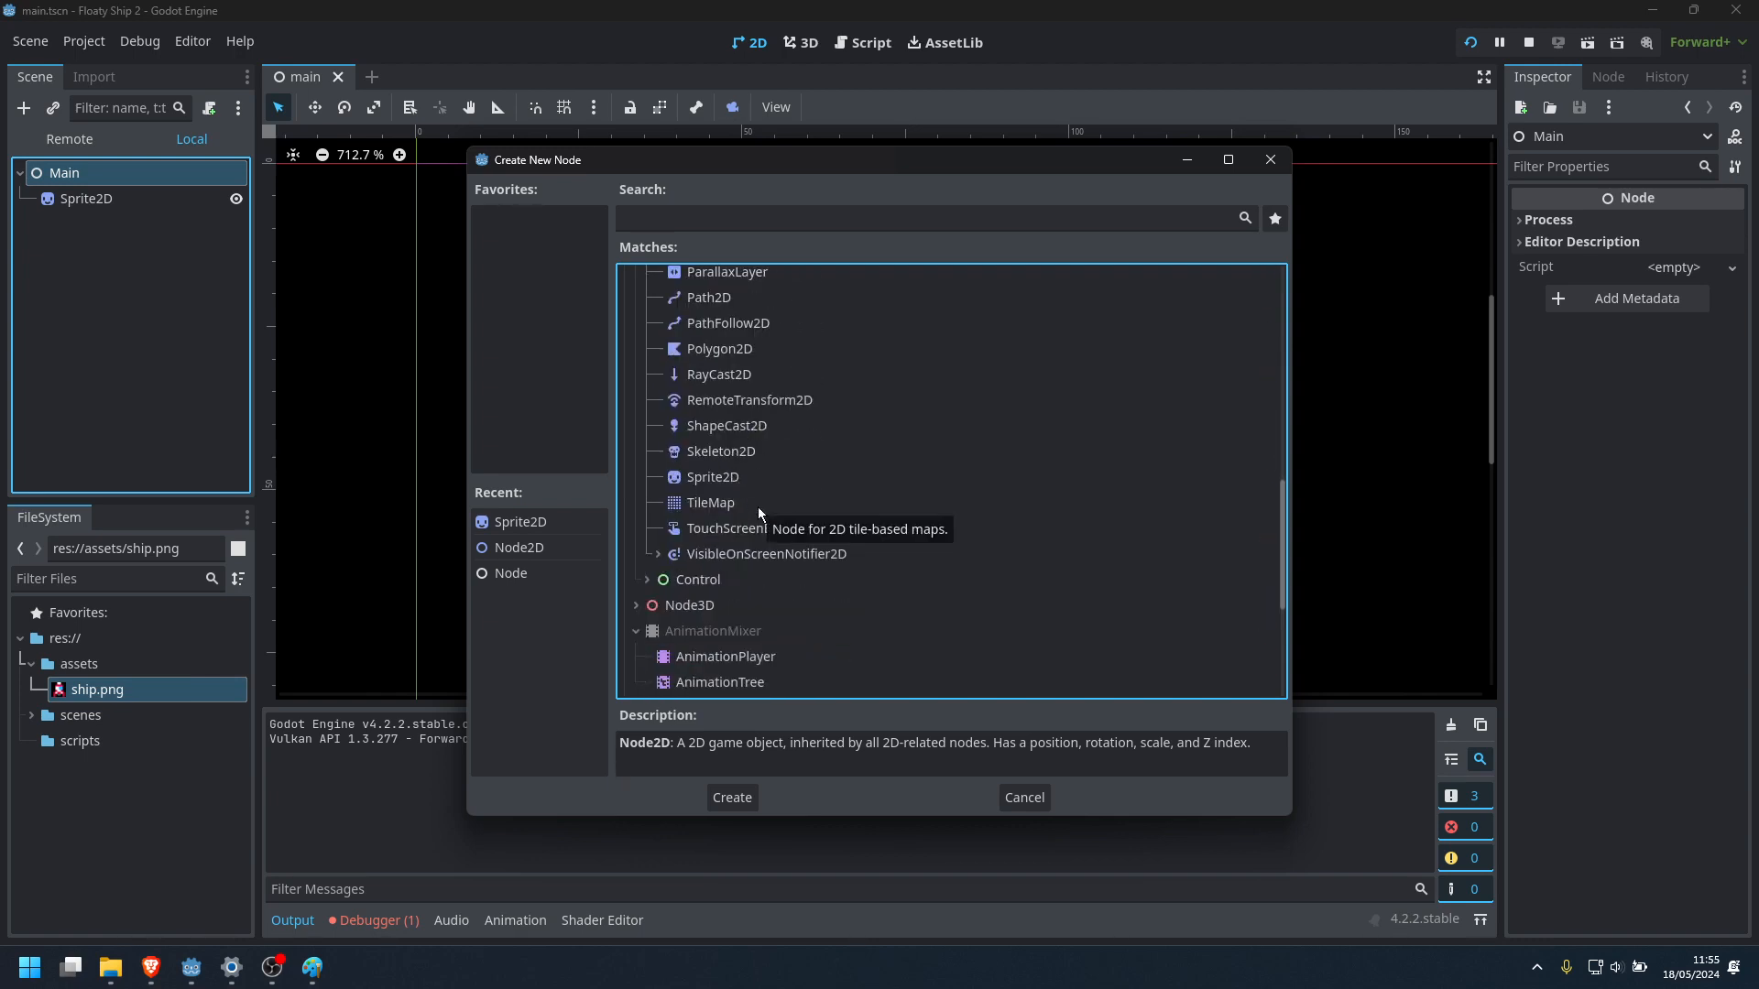
# Search the node types for "chara" and examine CharacterBody2D with its parent classes PhysicsBody2D and CollisionObject2D
pyautogui.click(745, 220)
pyautogui.write('chara')
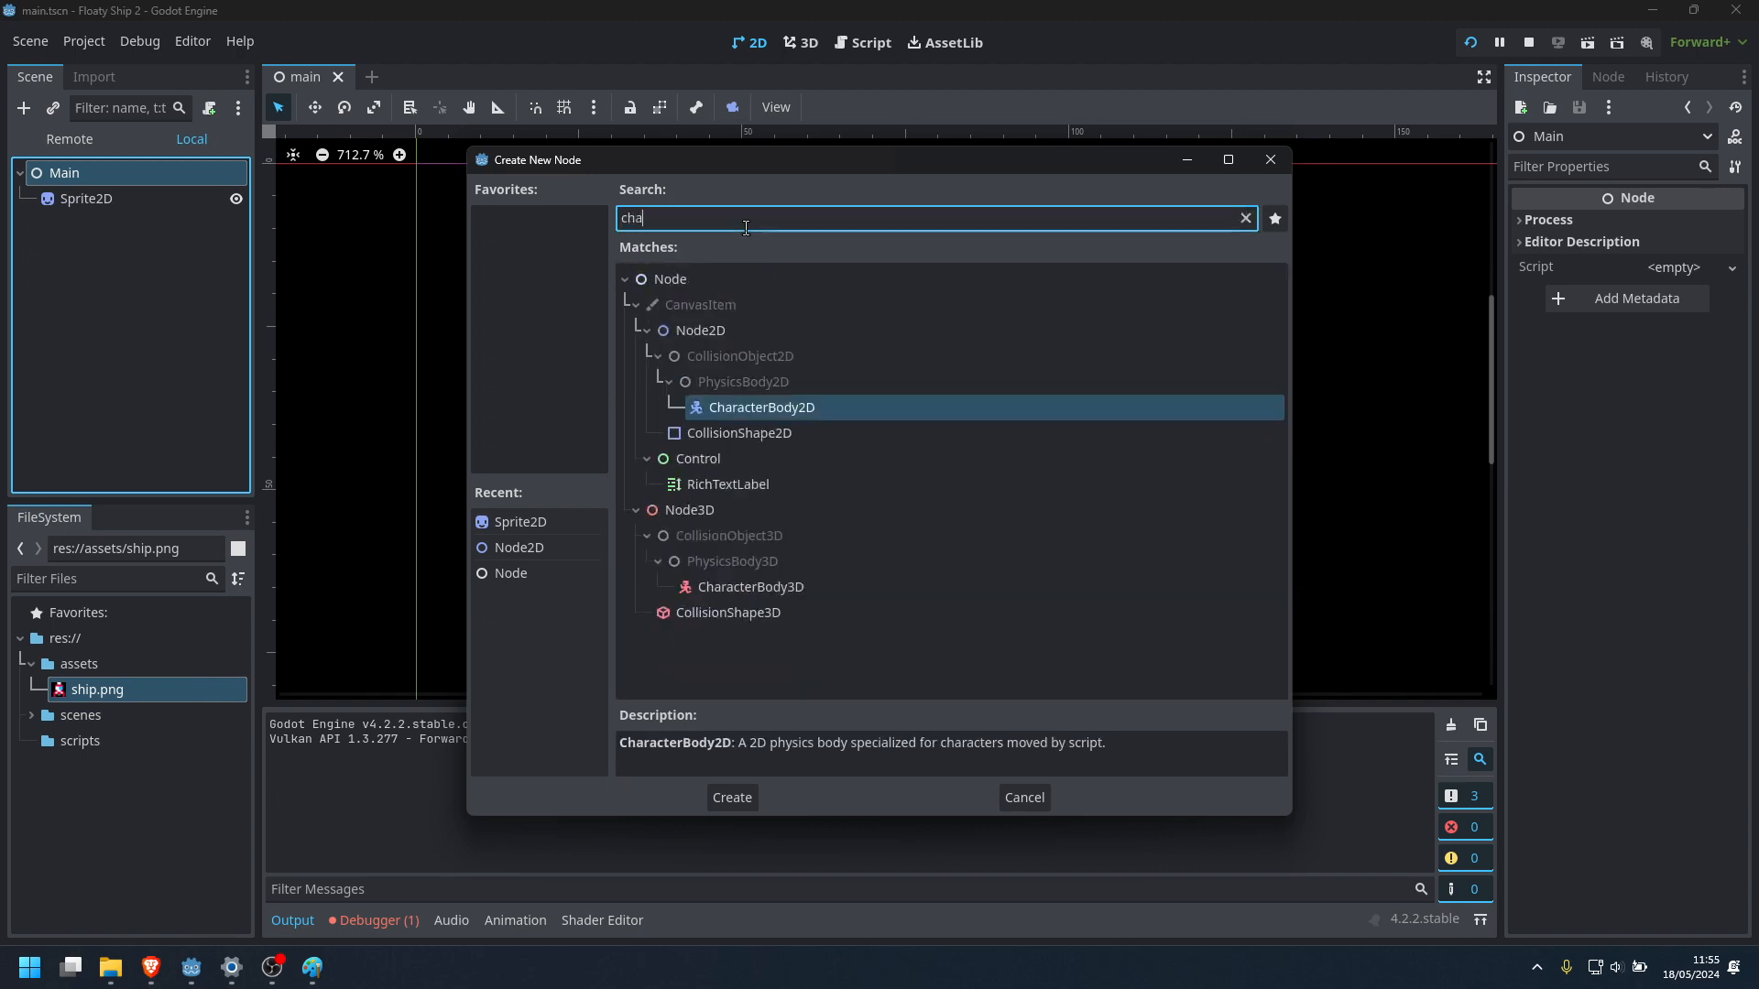
pyautogui.click(782, 414)
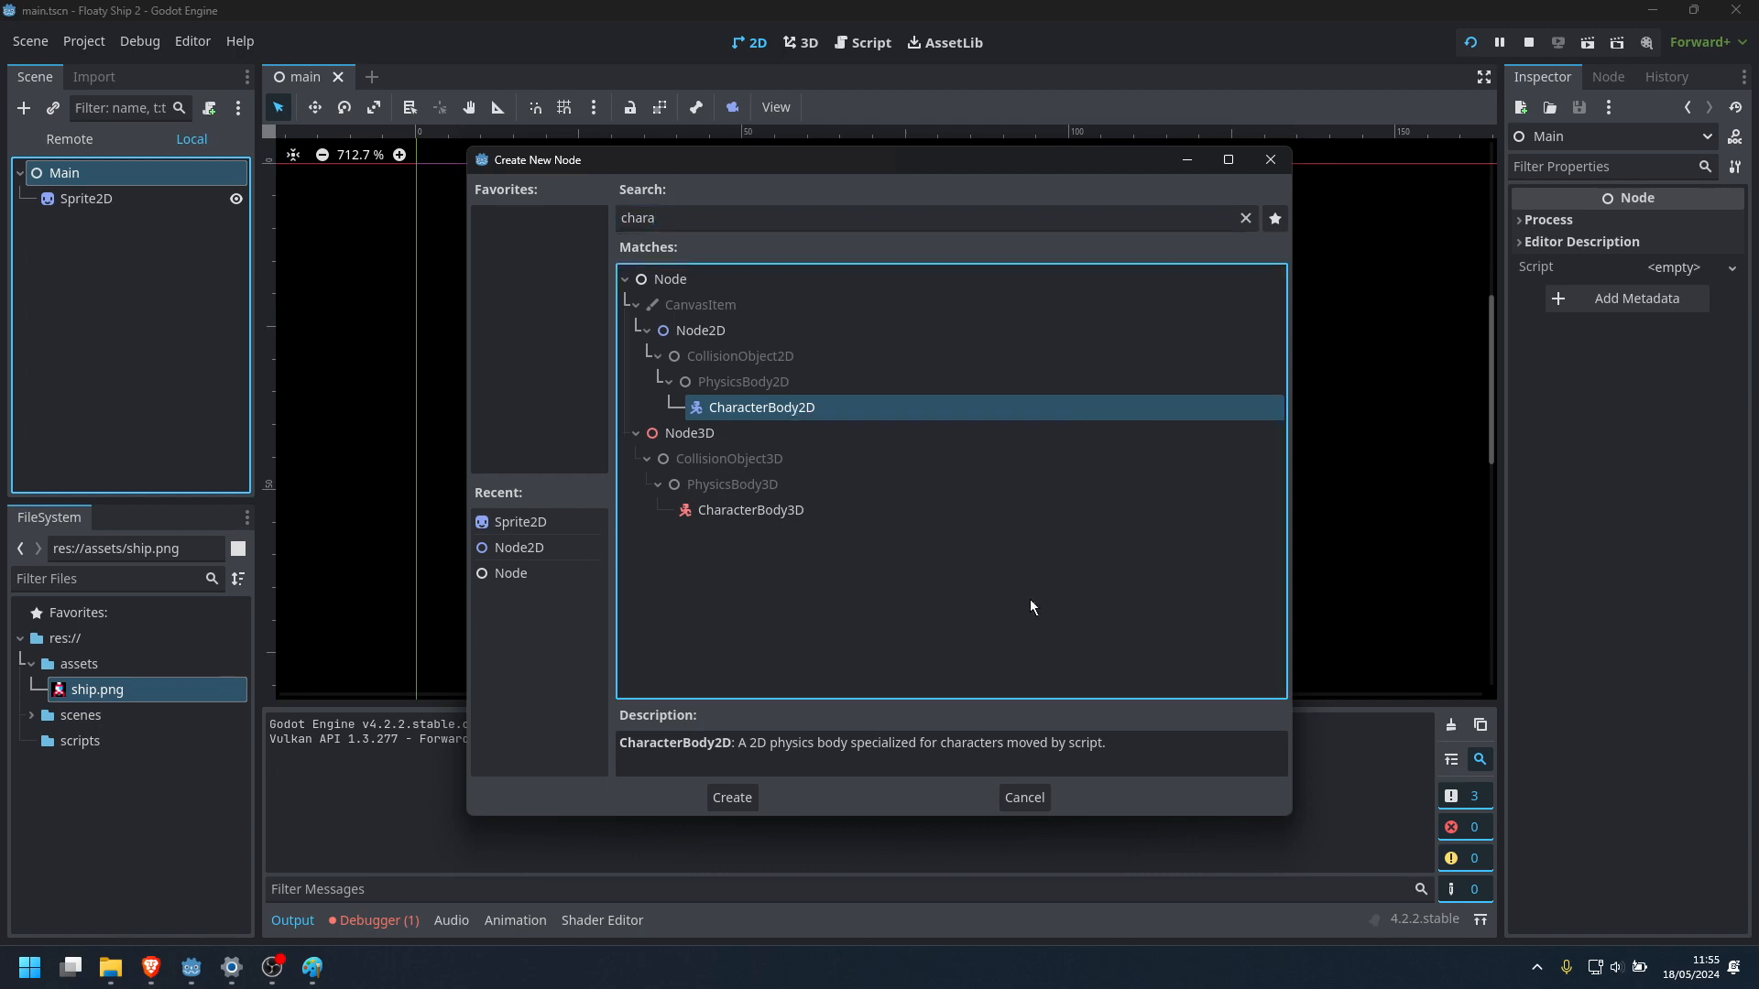
pyautogui.click(668, 381)
pyautogui.click(656, 352)
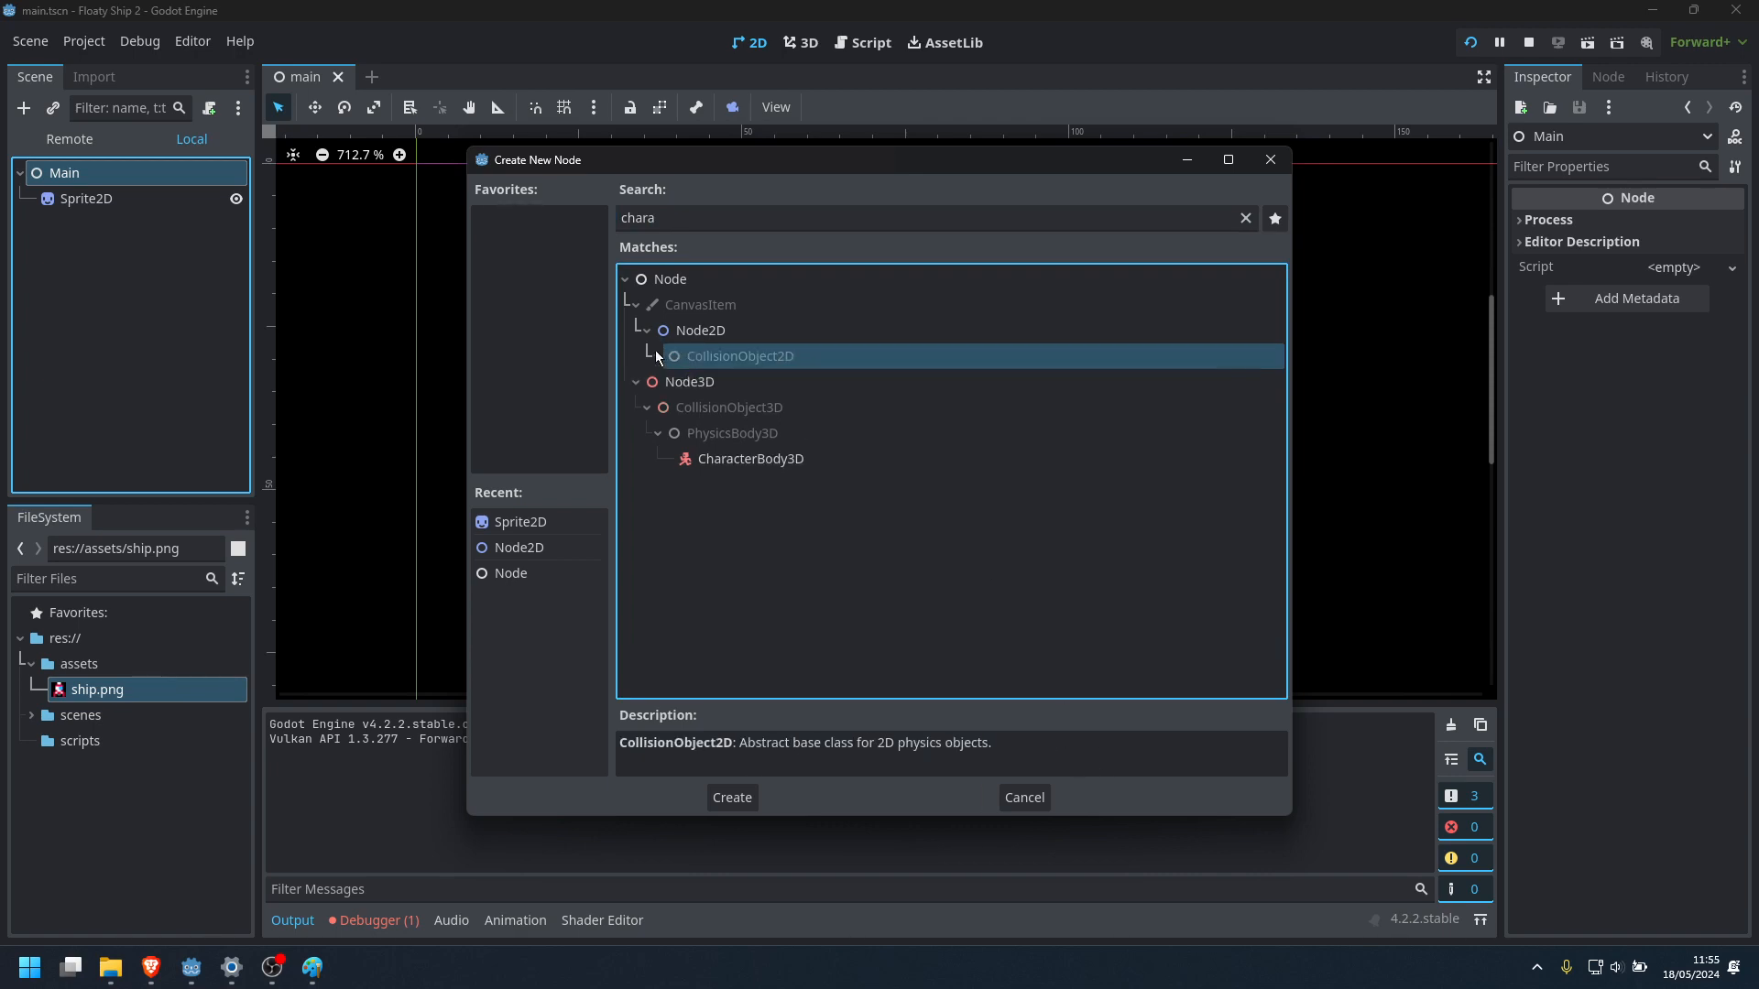
pyautogui.click(656, 353)
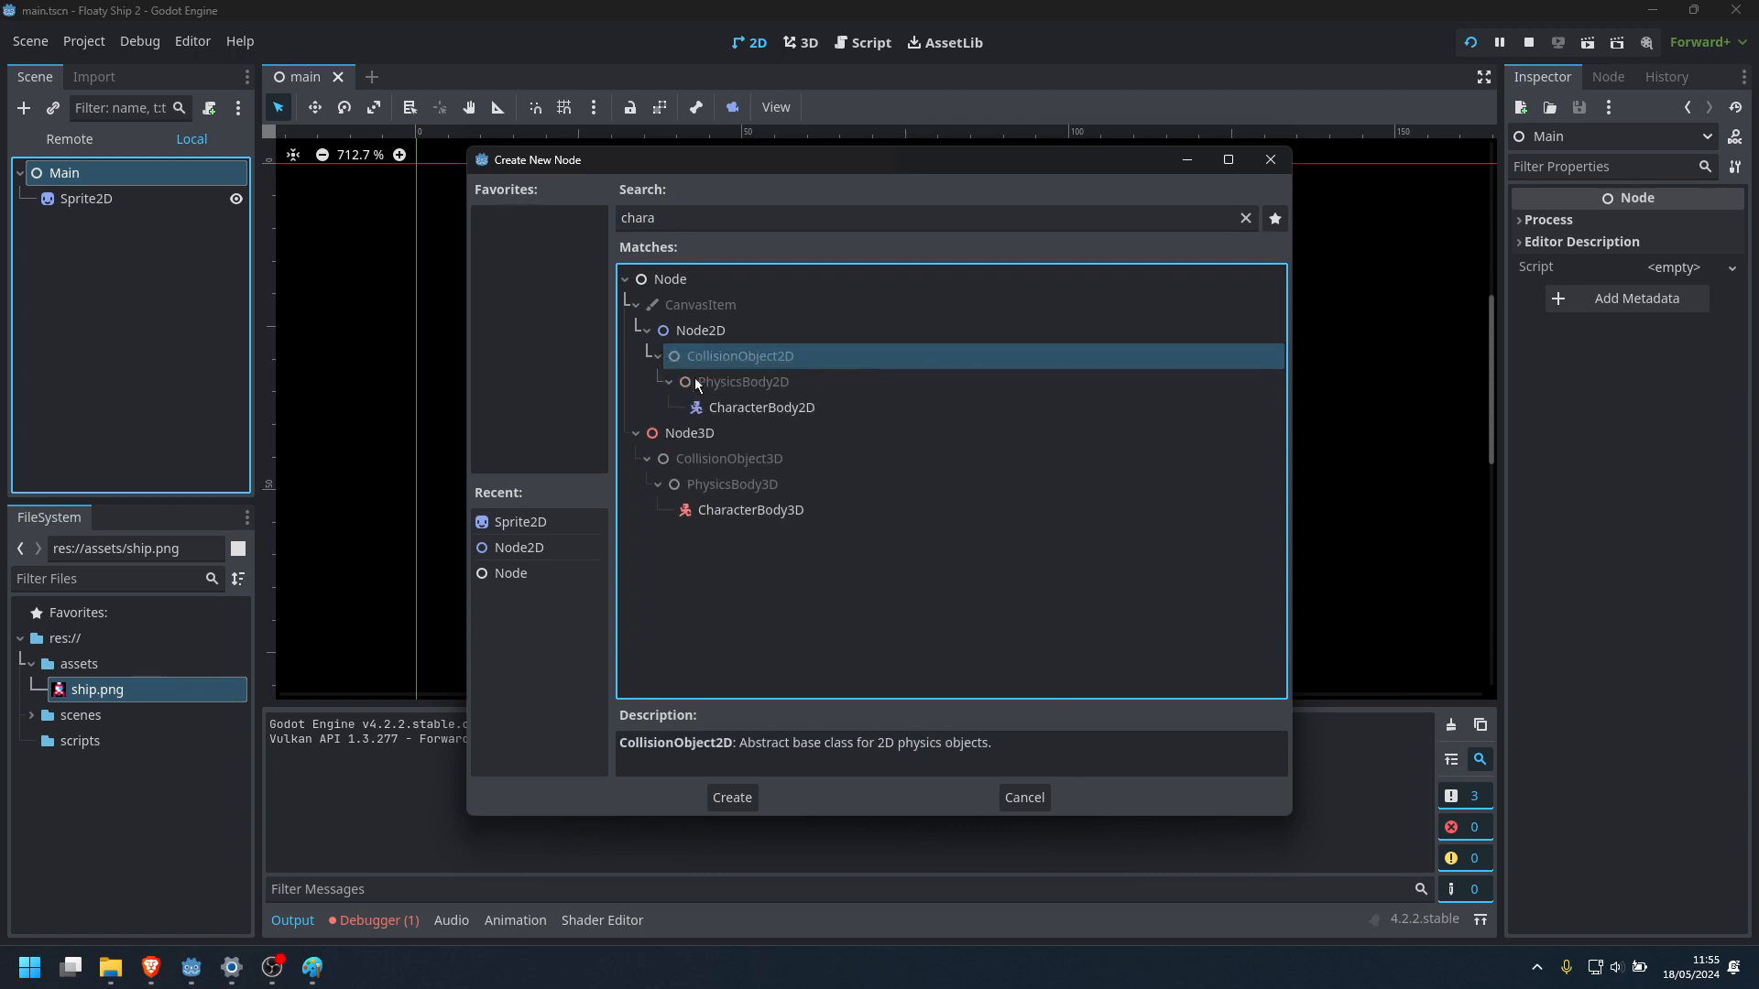
pyautogui.click(752, 382)
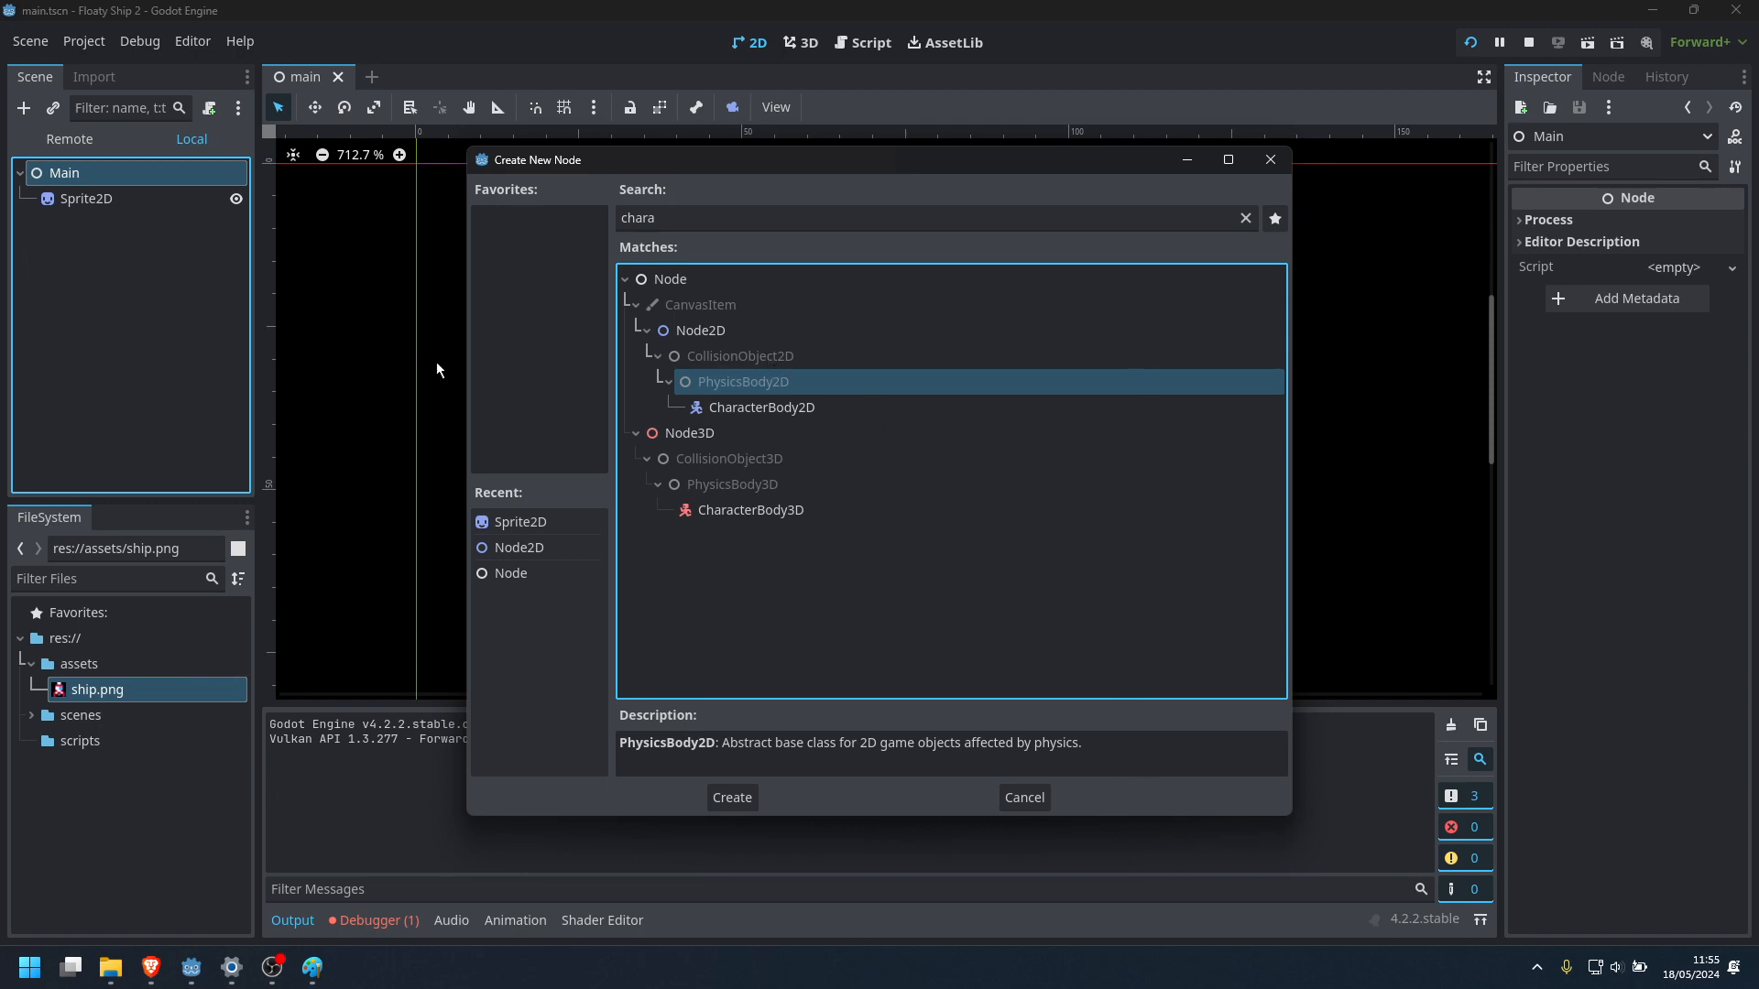
pyautogui.click(781, 356)
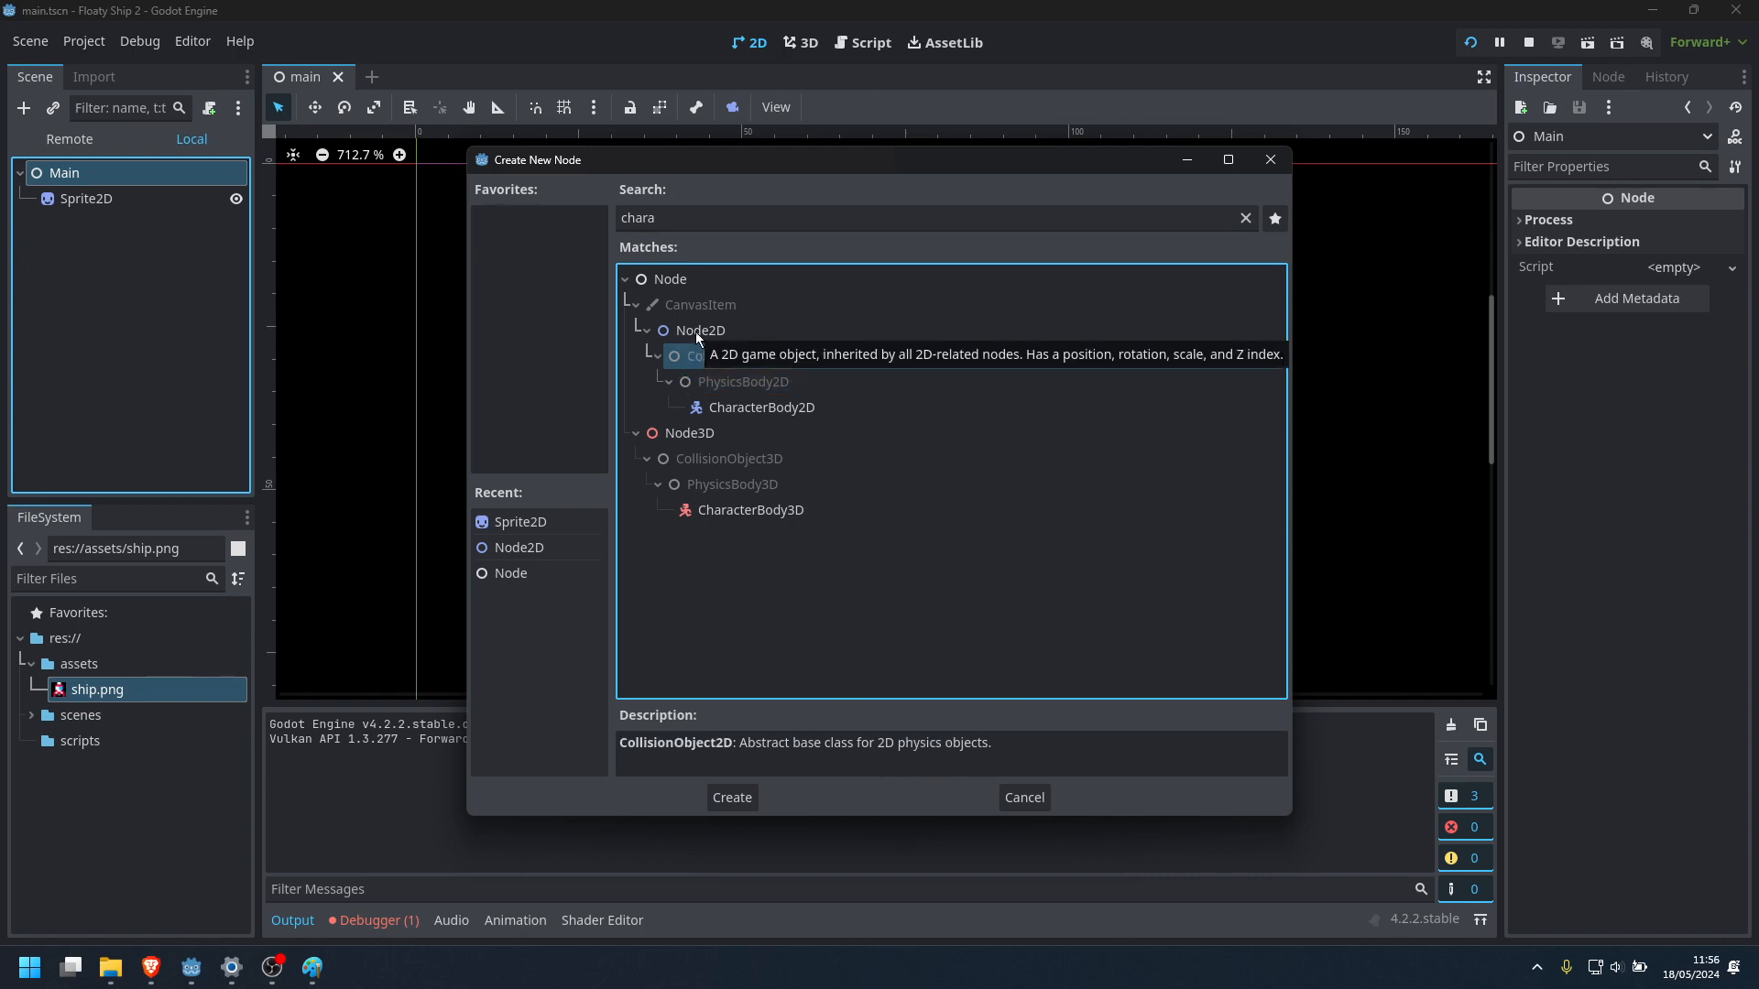
# Clear the node search and read the descriptions of CollisionObject2D and Area2D under Node2D
pyautogui.click(1244, 219)
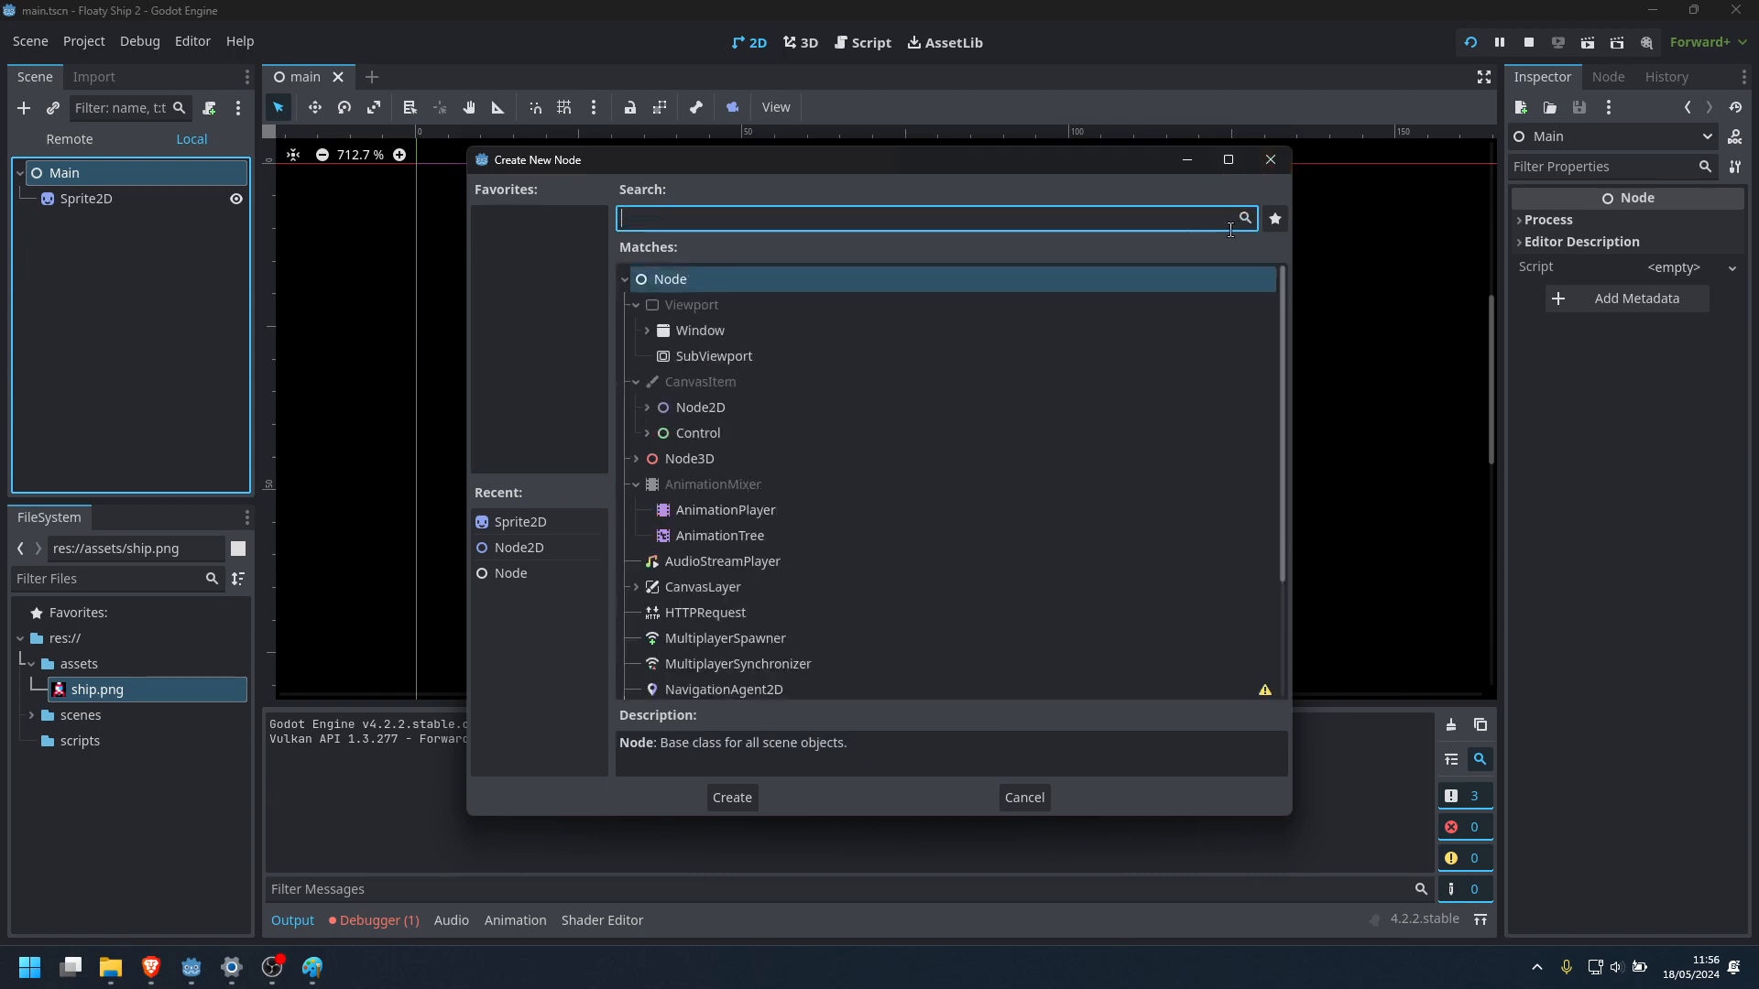
pyautogui.click(646, 407)
pyautogui.click(758, 439)
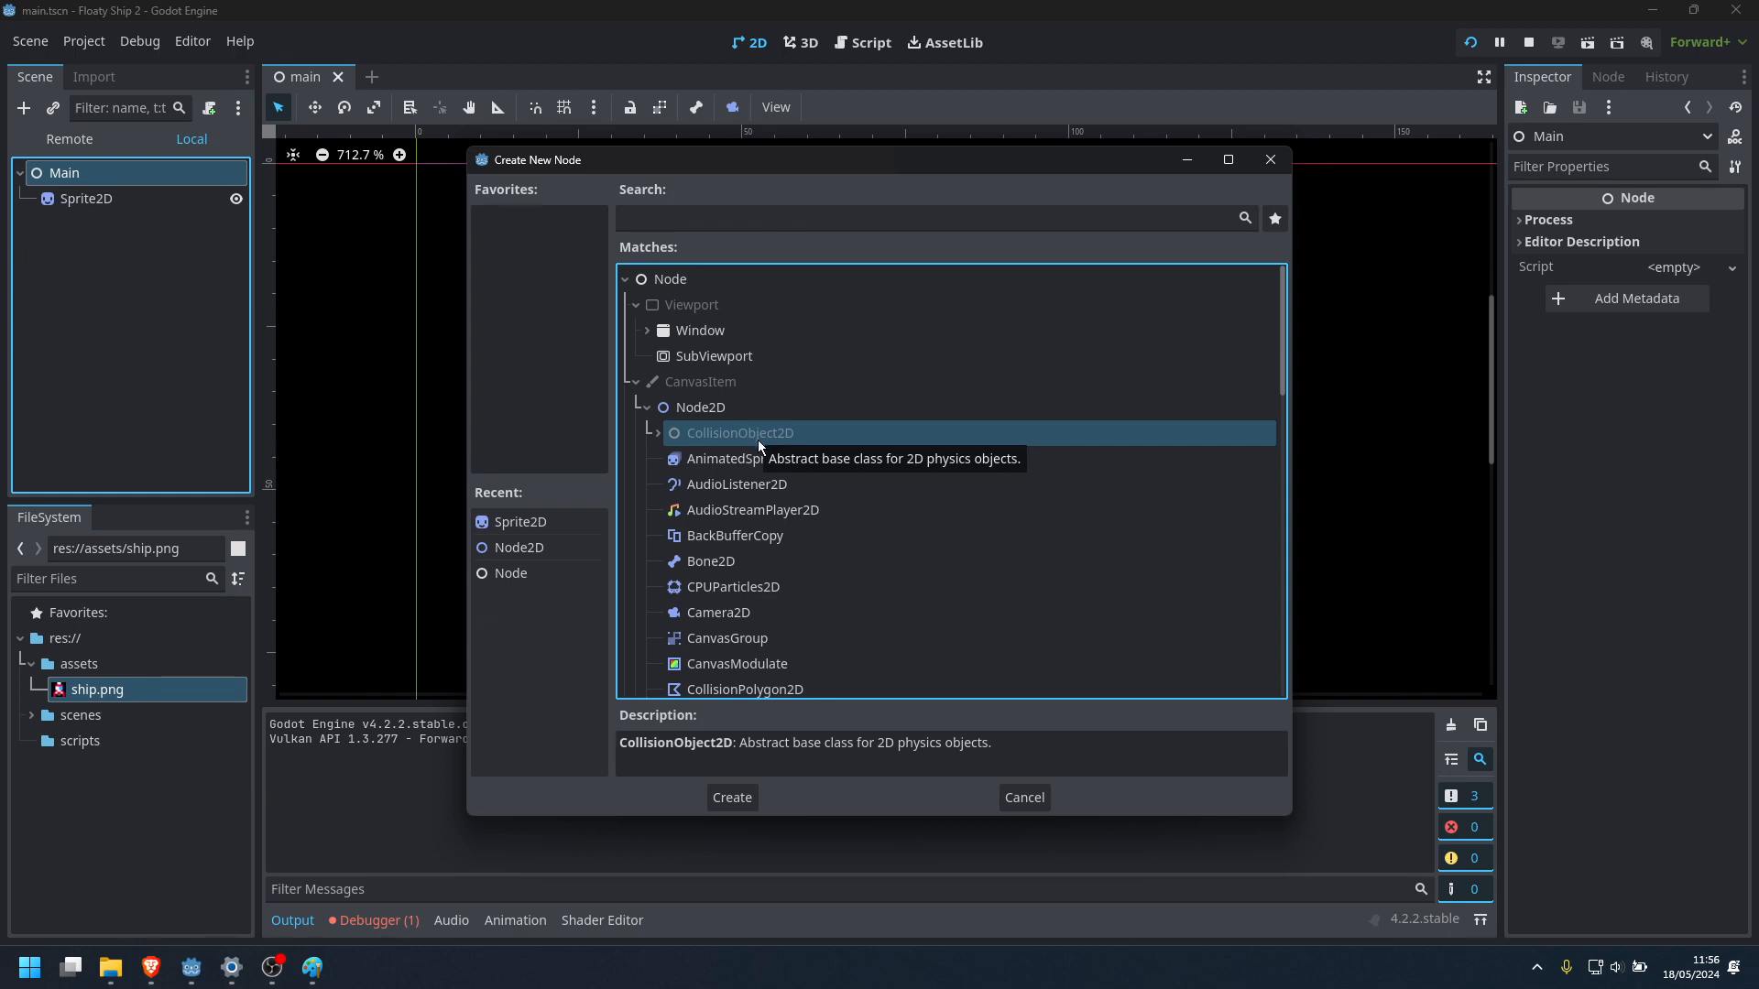
pyautogui.click(657, 434)
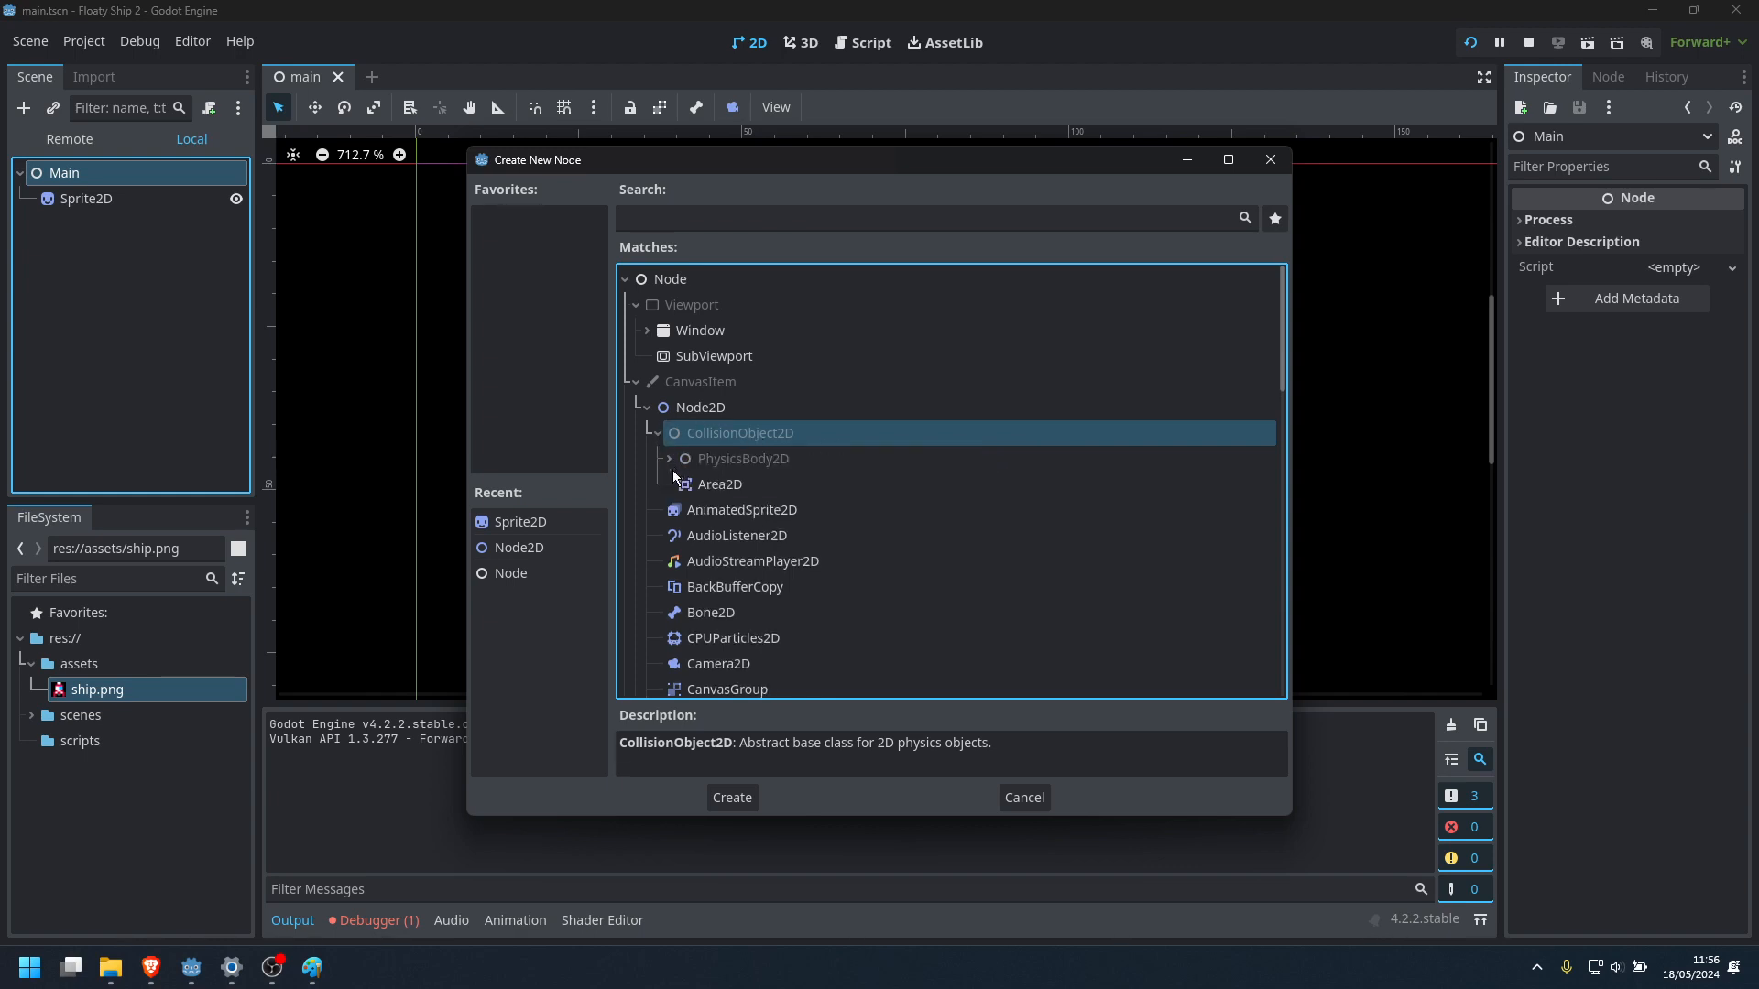
pyautogui.click(700, 485)
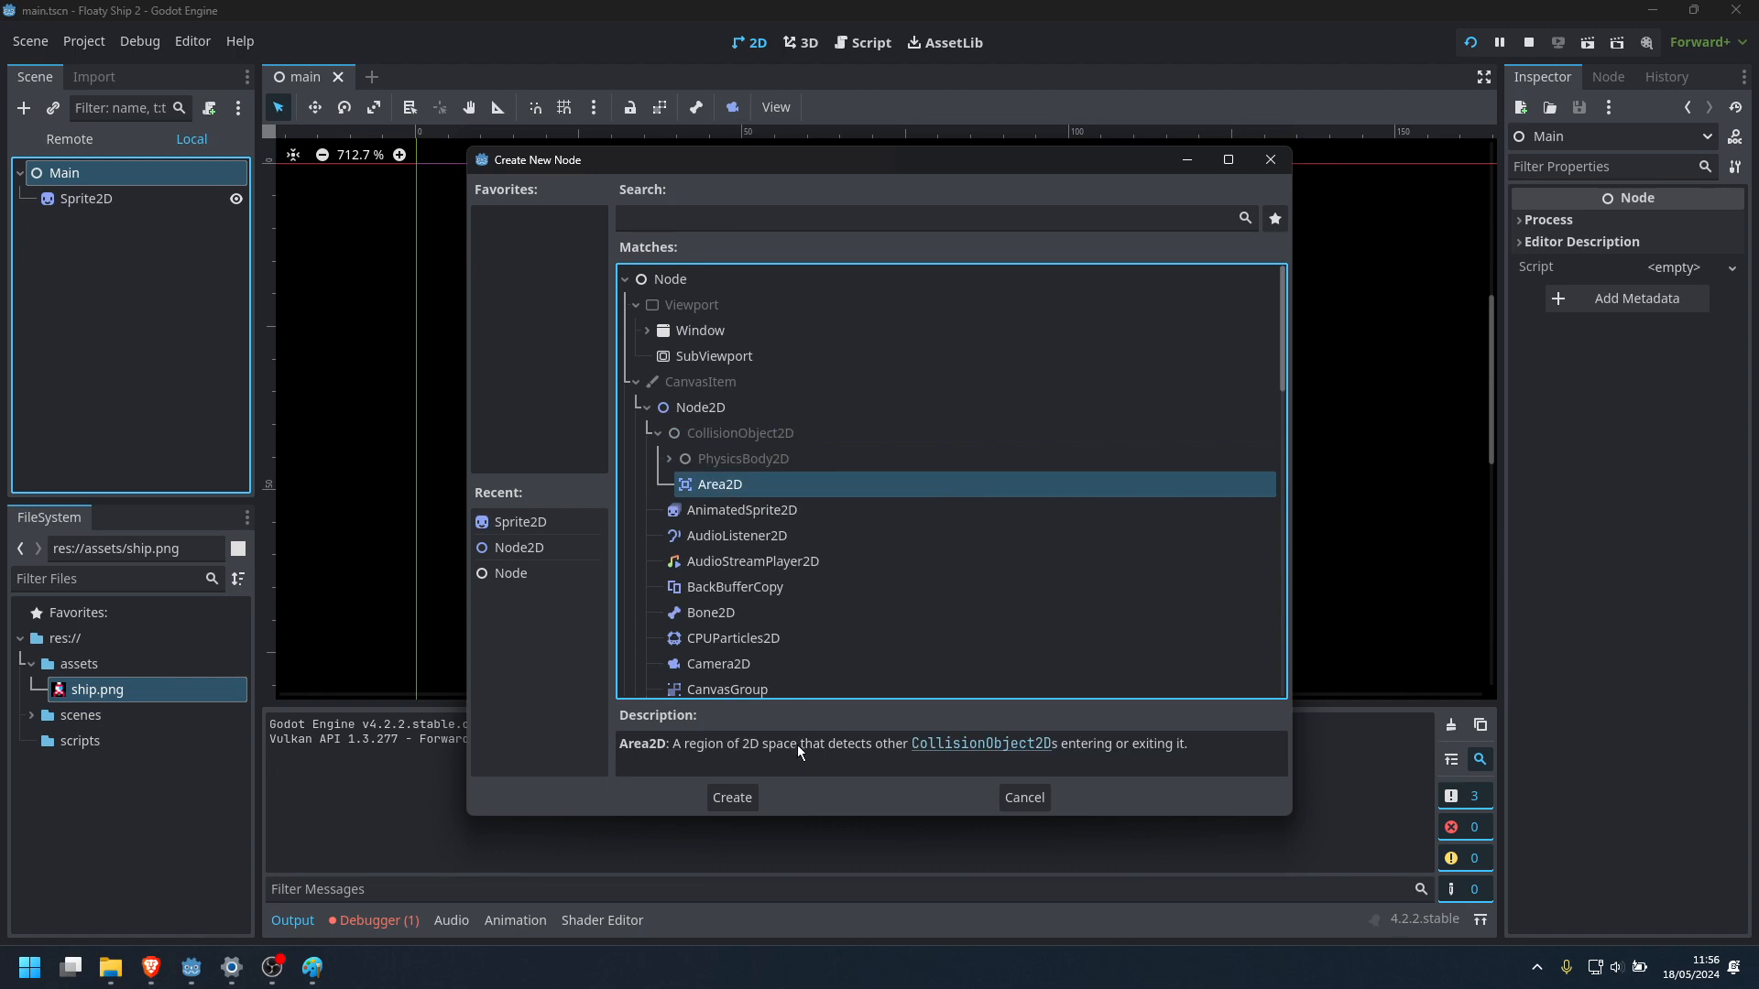
# Compare the descriptions of the PhysicsBody2D types StaticBody2D, CharacterBody2D, RigidBody2D and AnimatableBody2D
pyautogui.click(669, 459)
pyautogui.click(728, 492)
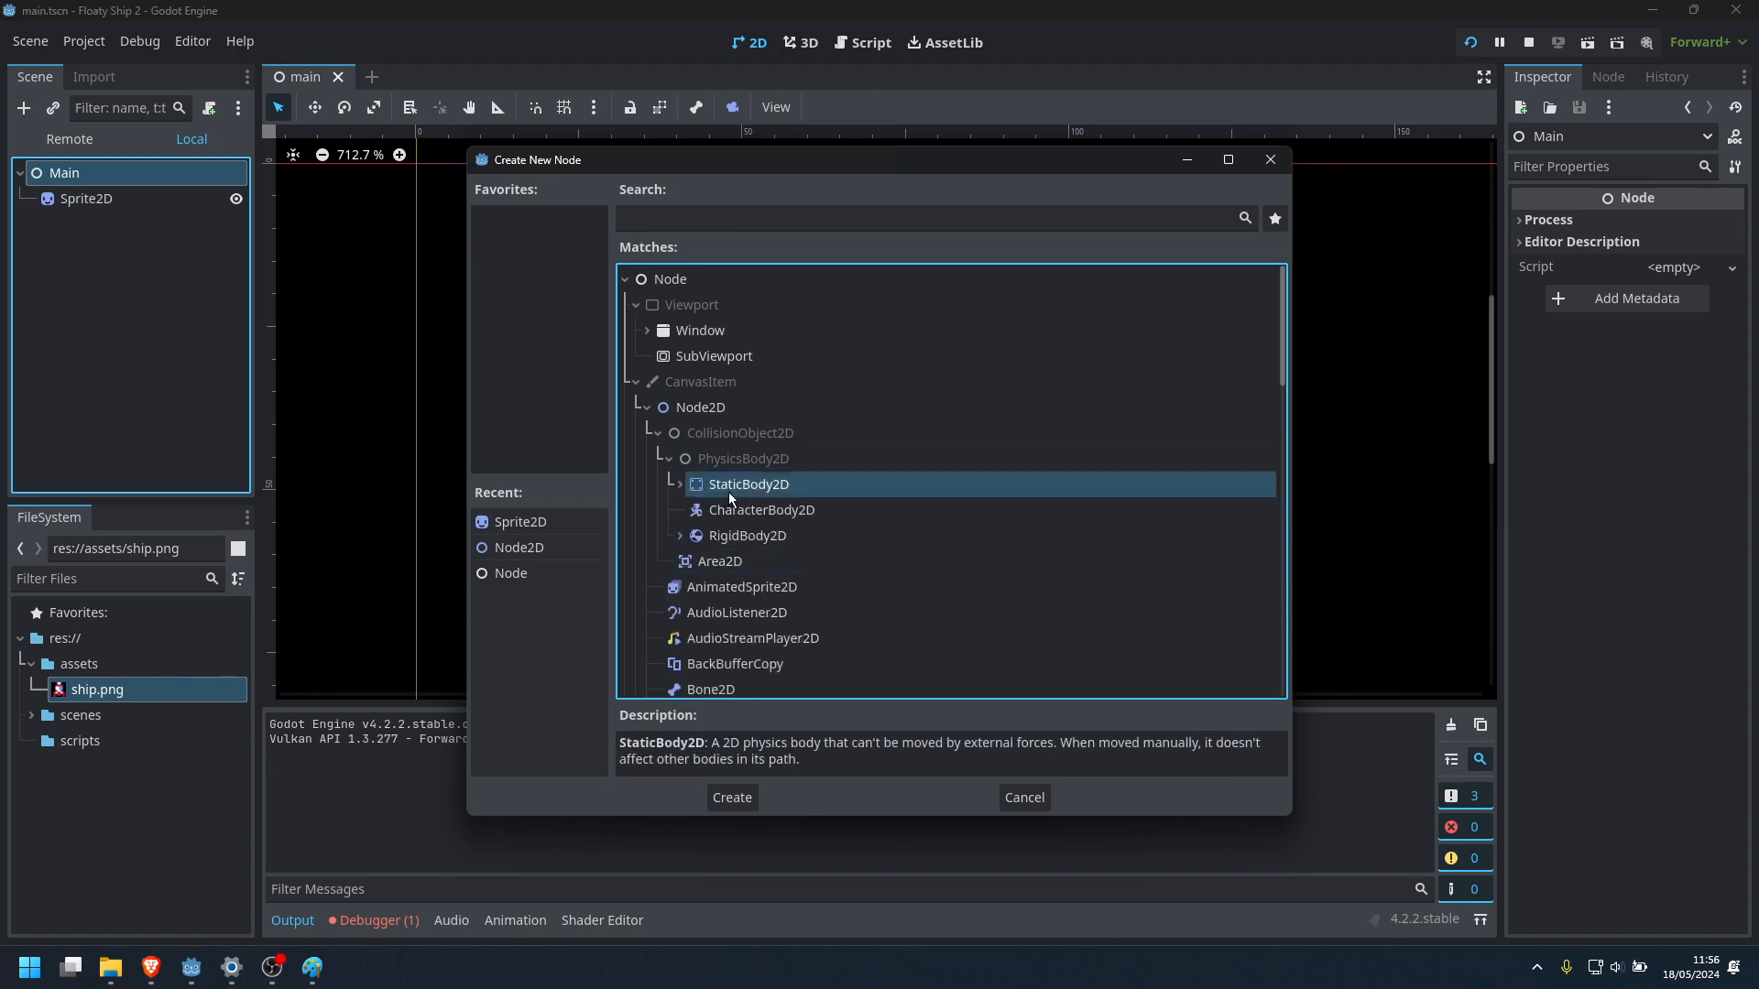
pyautogui.click(756, 515)
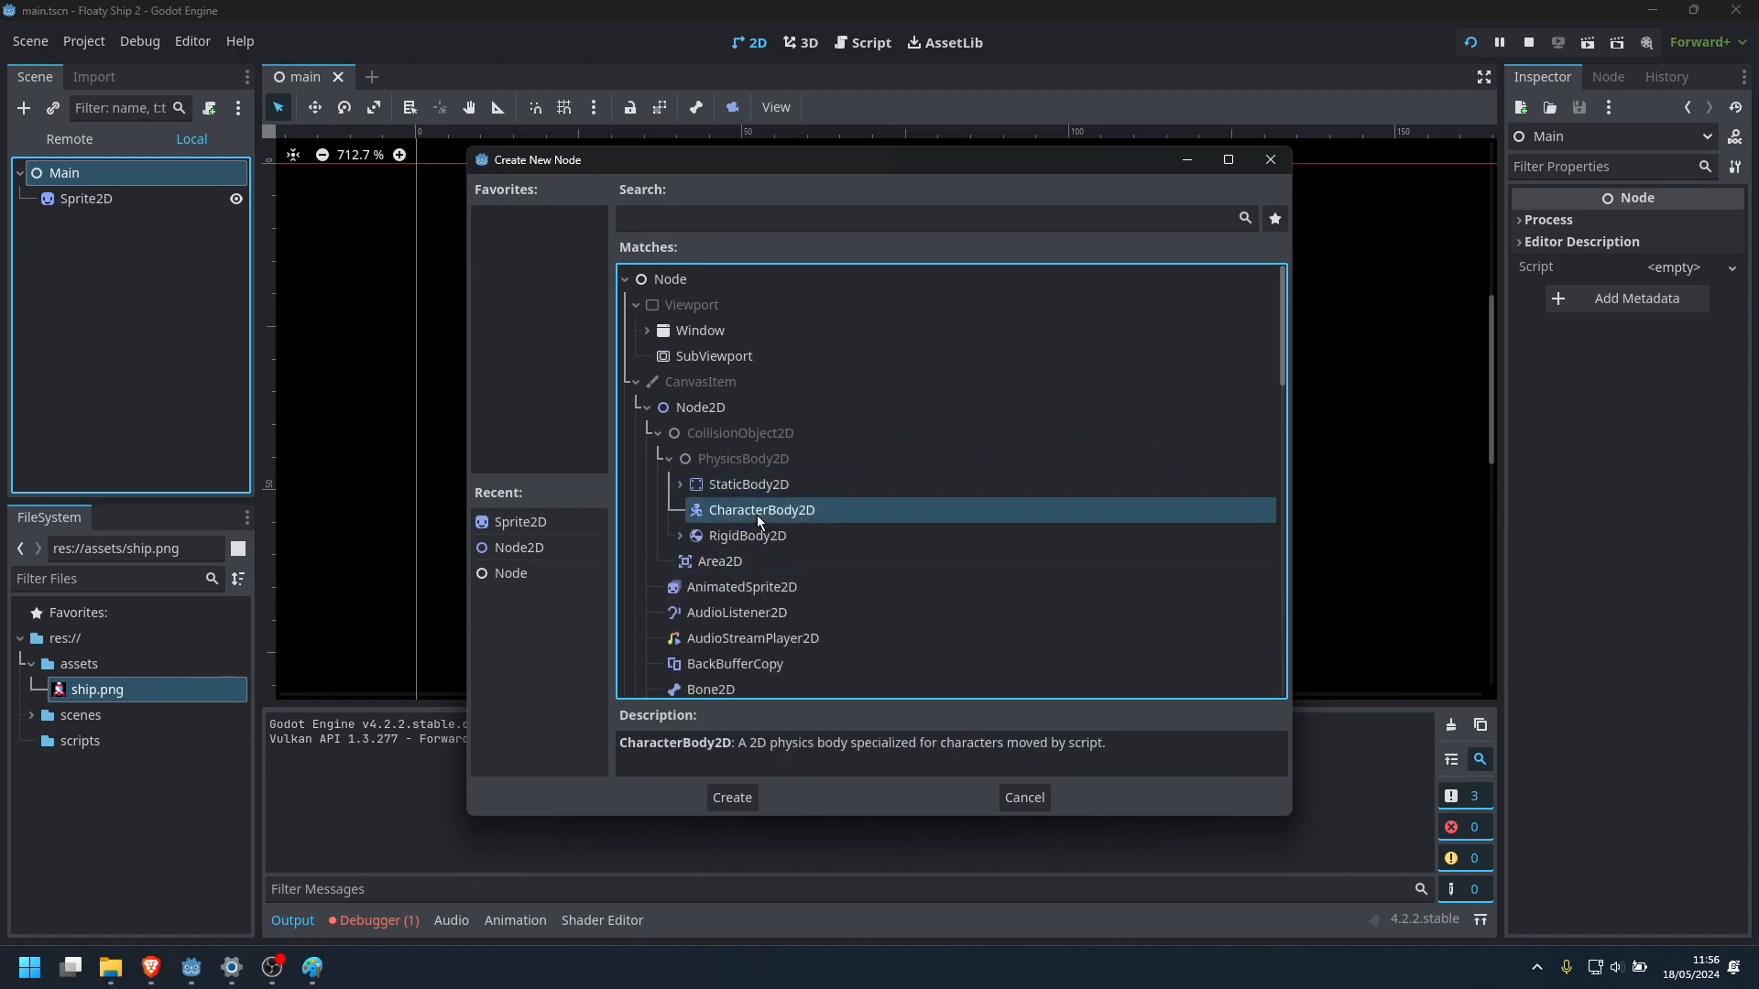
pyautogui.click(761, 539)
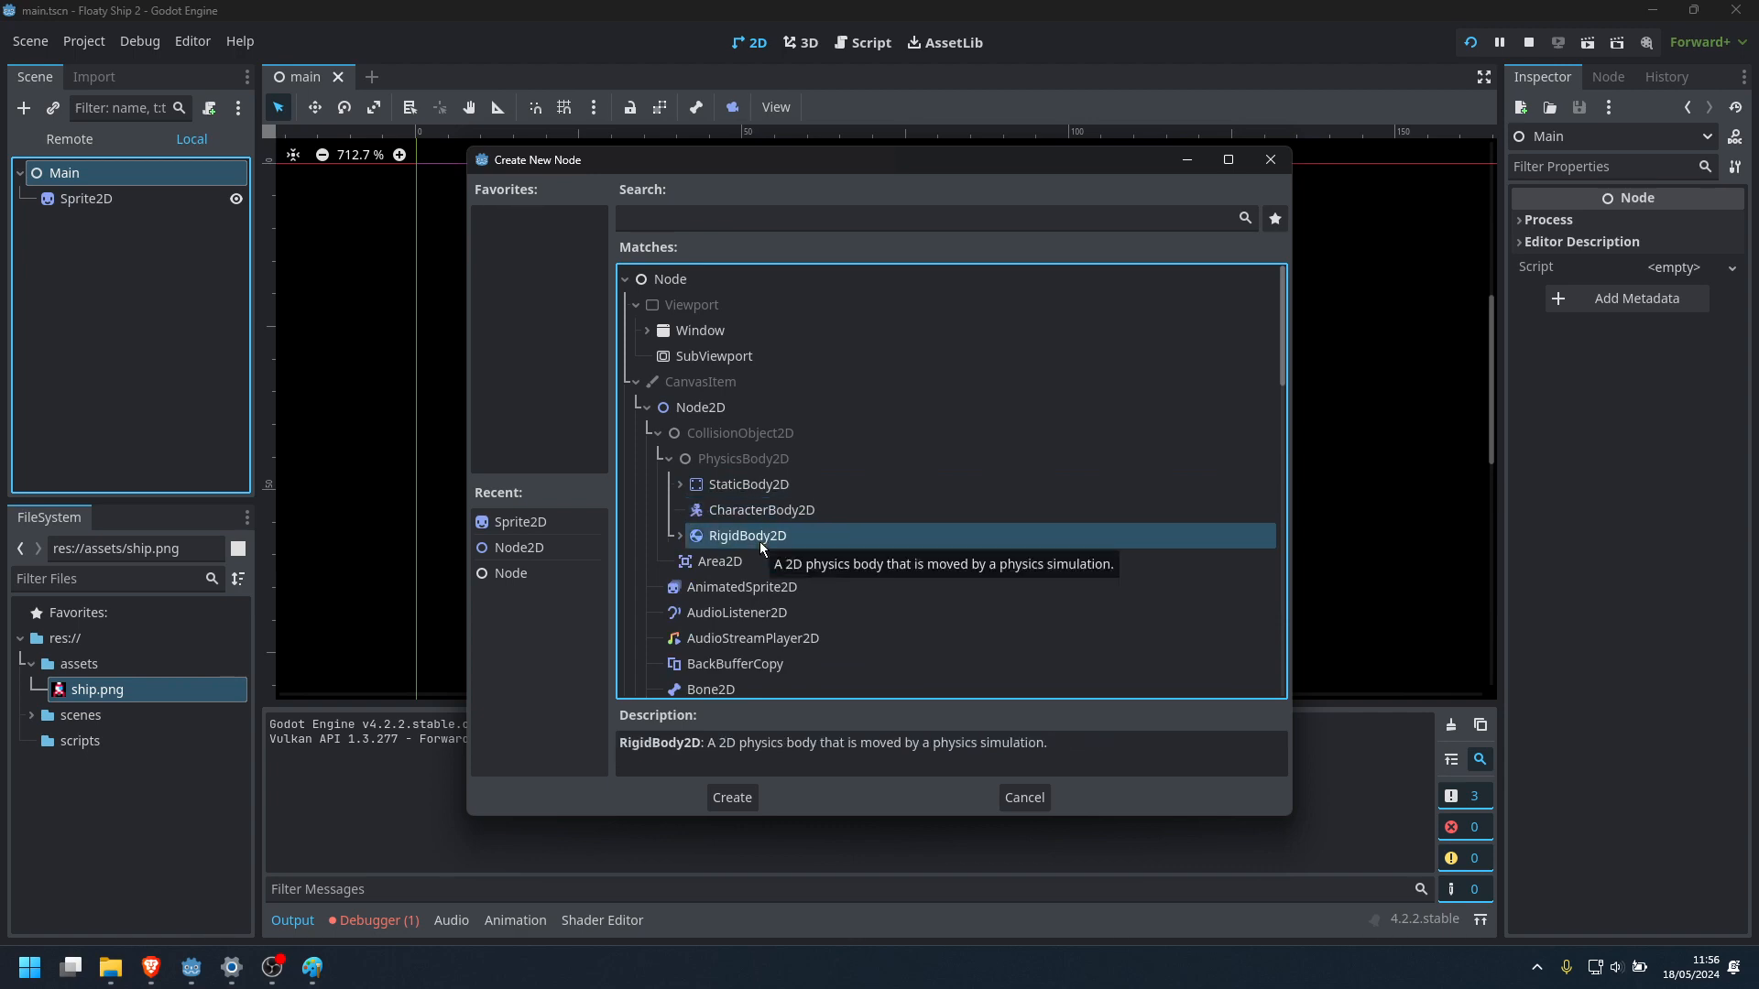
pyautogui.click(680, 484)
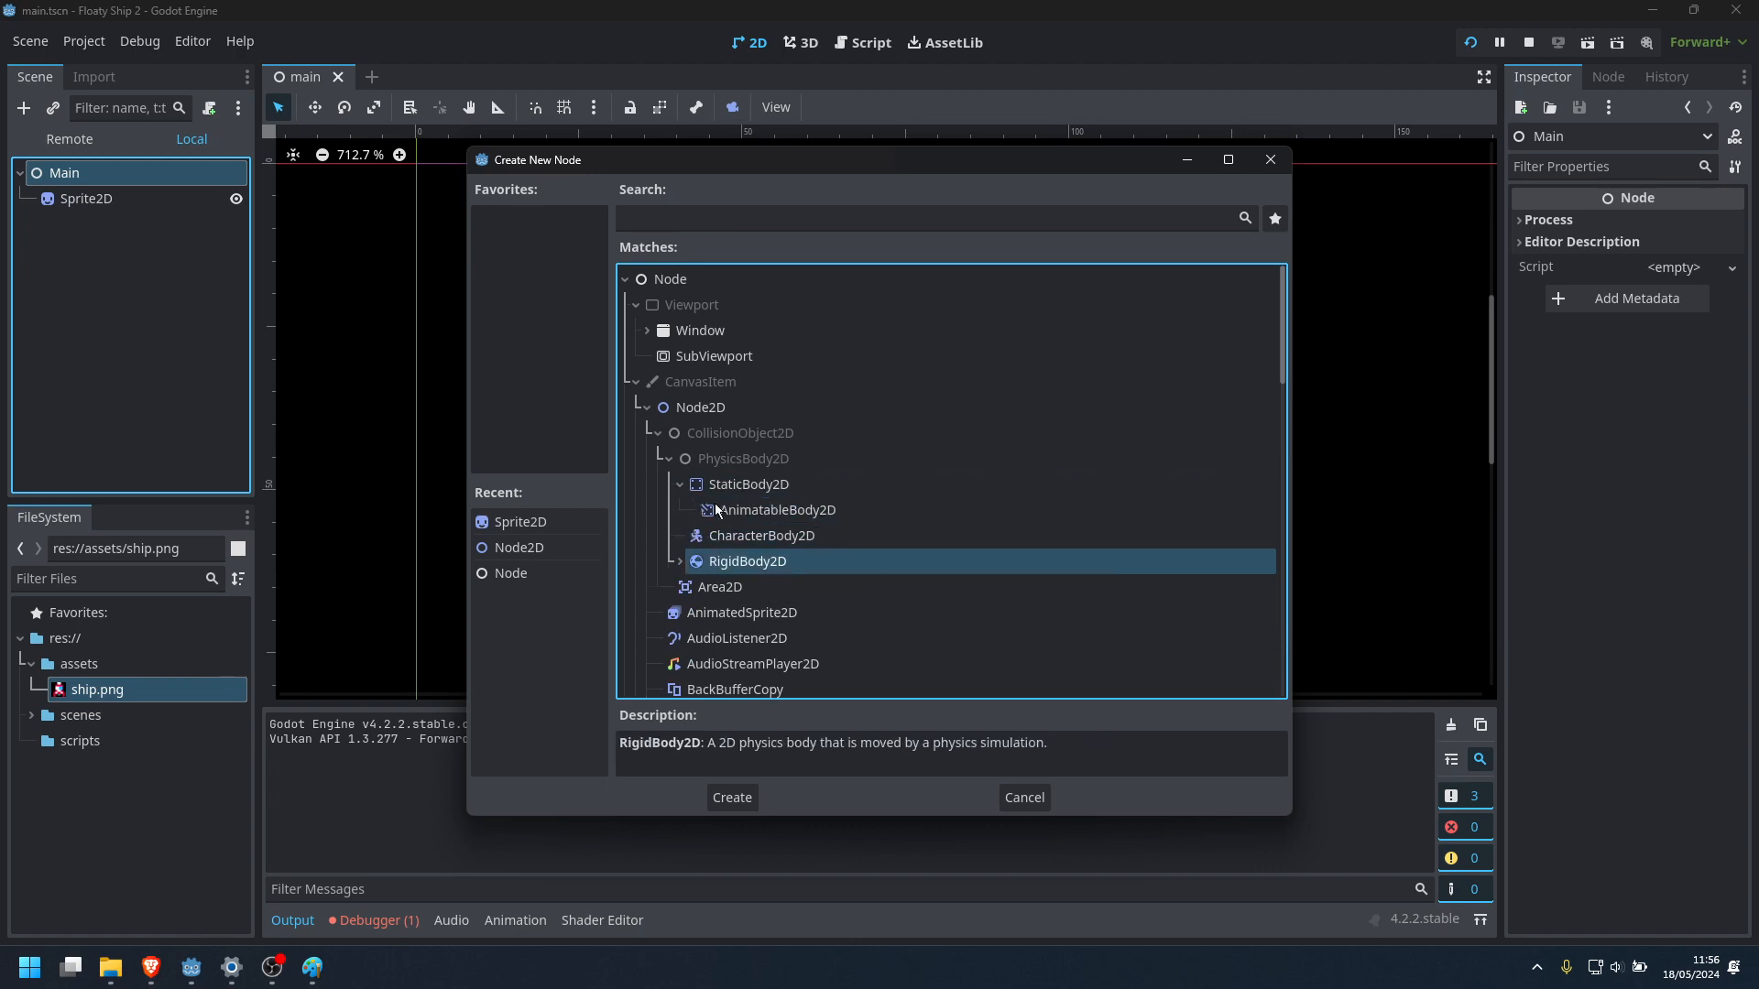
pyautogui.click(785, 506)
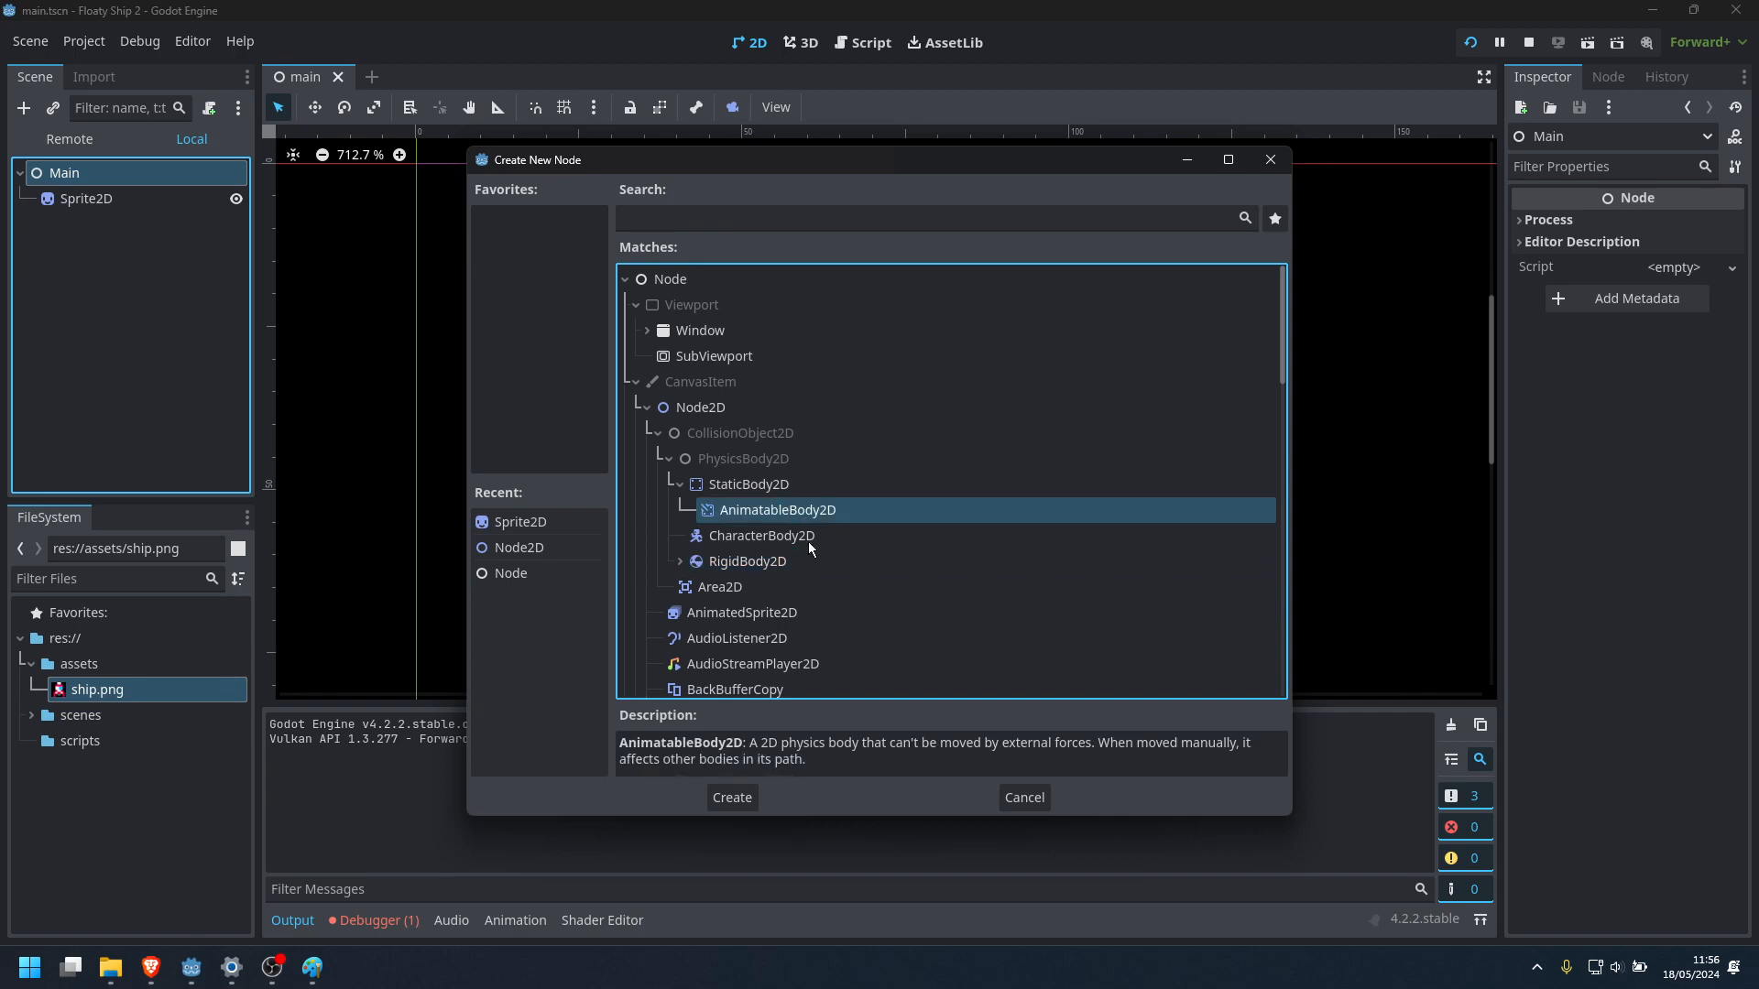
pyautogui.click(783, 539)
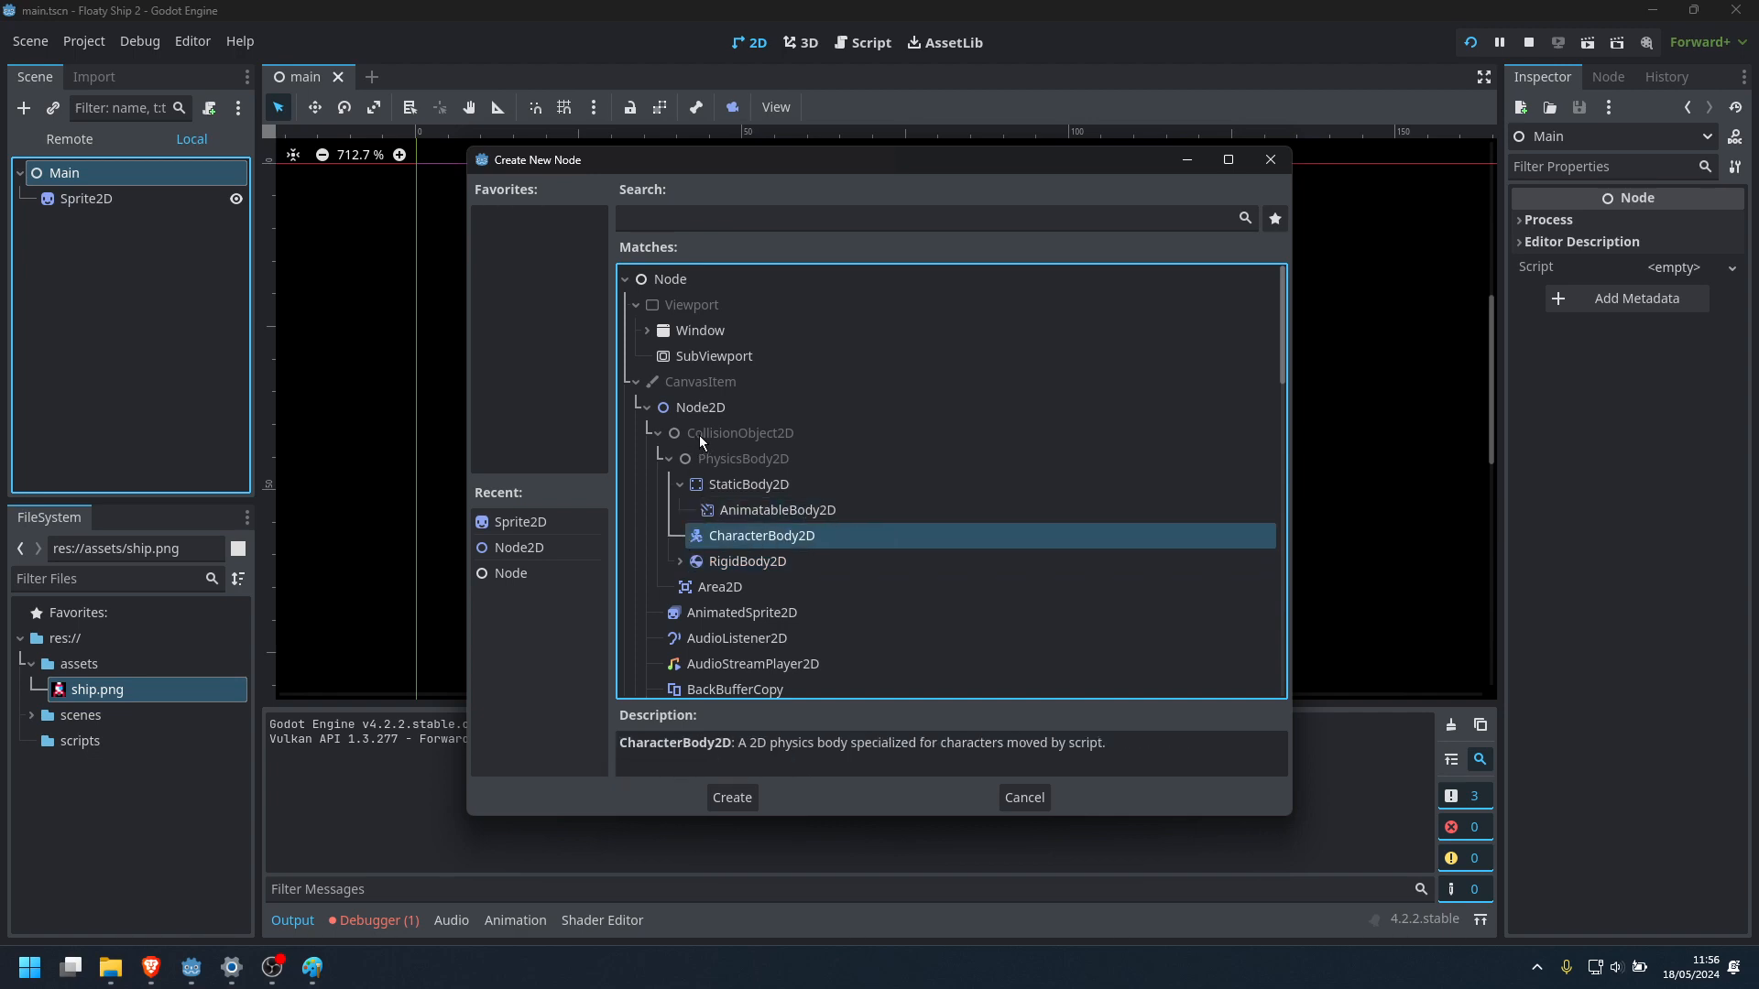
# Recheck where CharacterBody2D sits in the Node2D branch and collapse the CollisionObject2D group
pyautogui.click(646, 408)
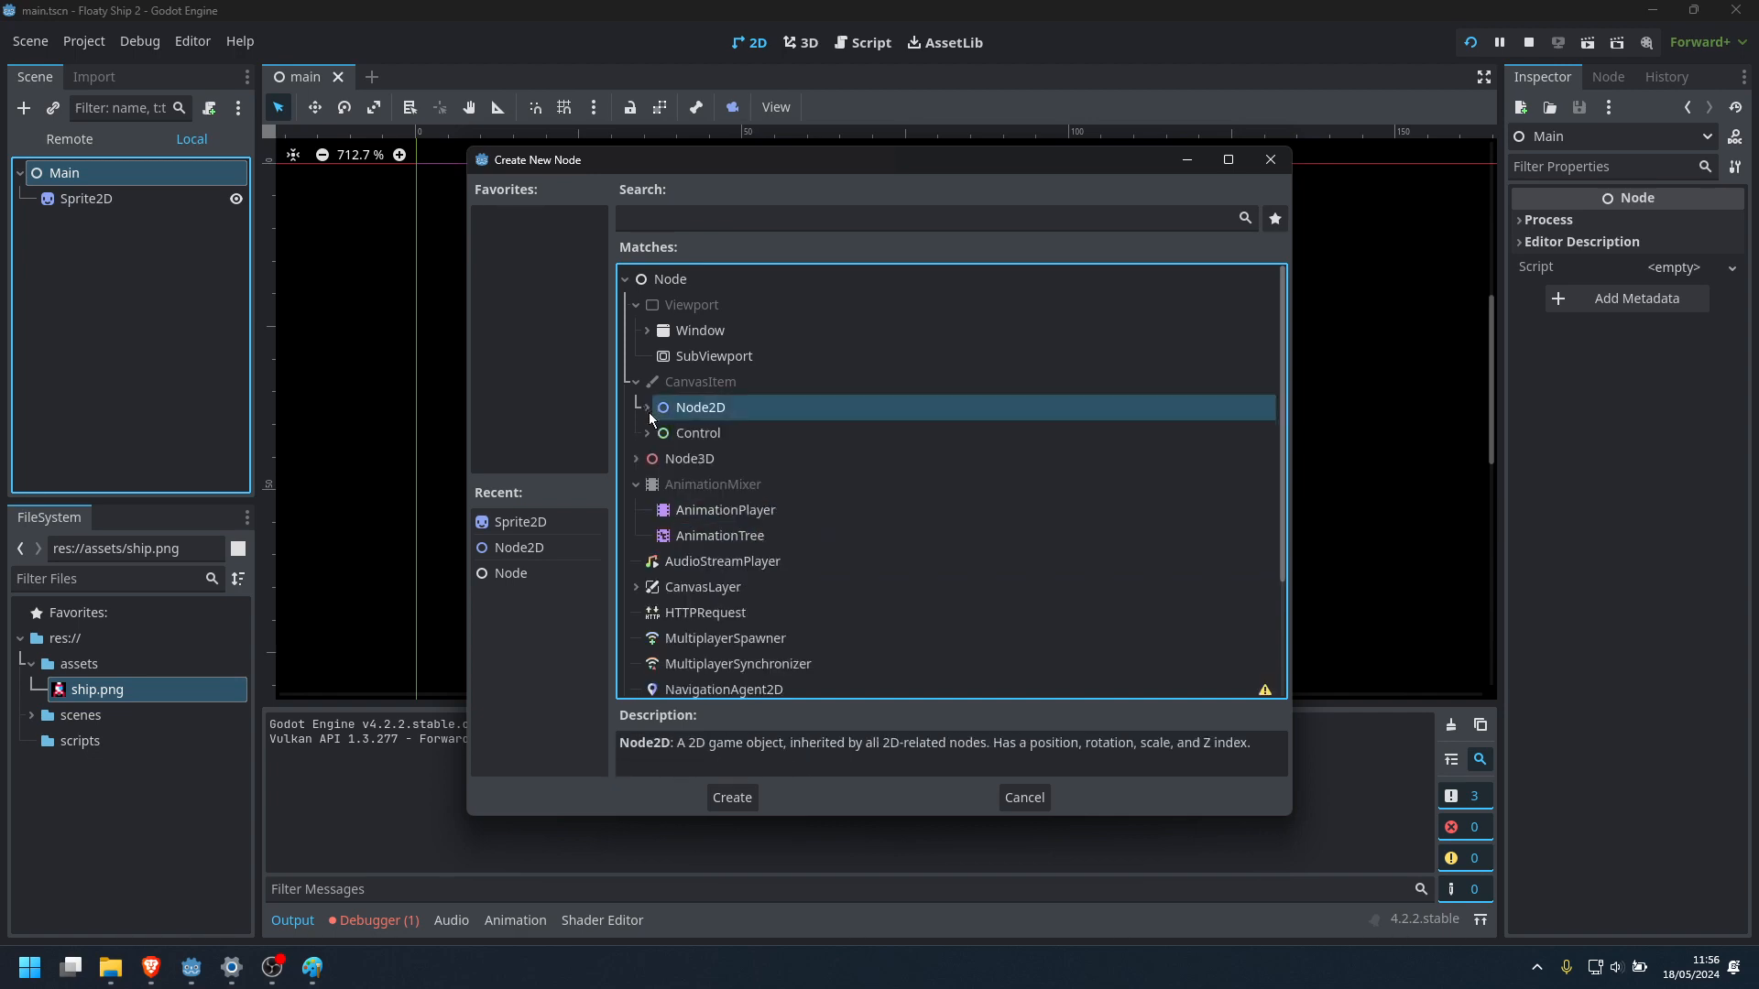
pyautogui.click(647, 409)
pyautogui.click(712, 542)
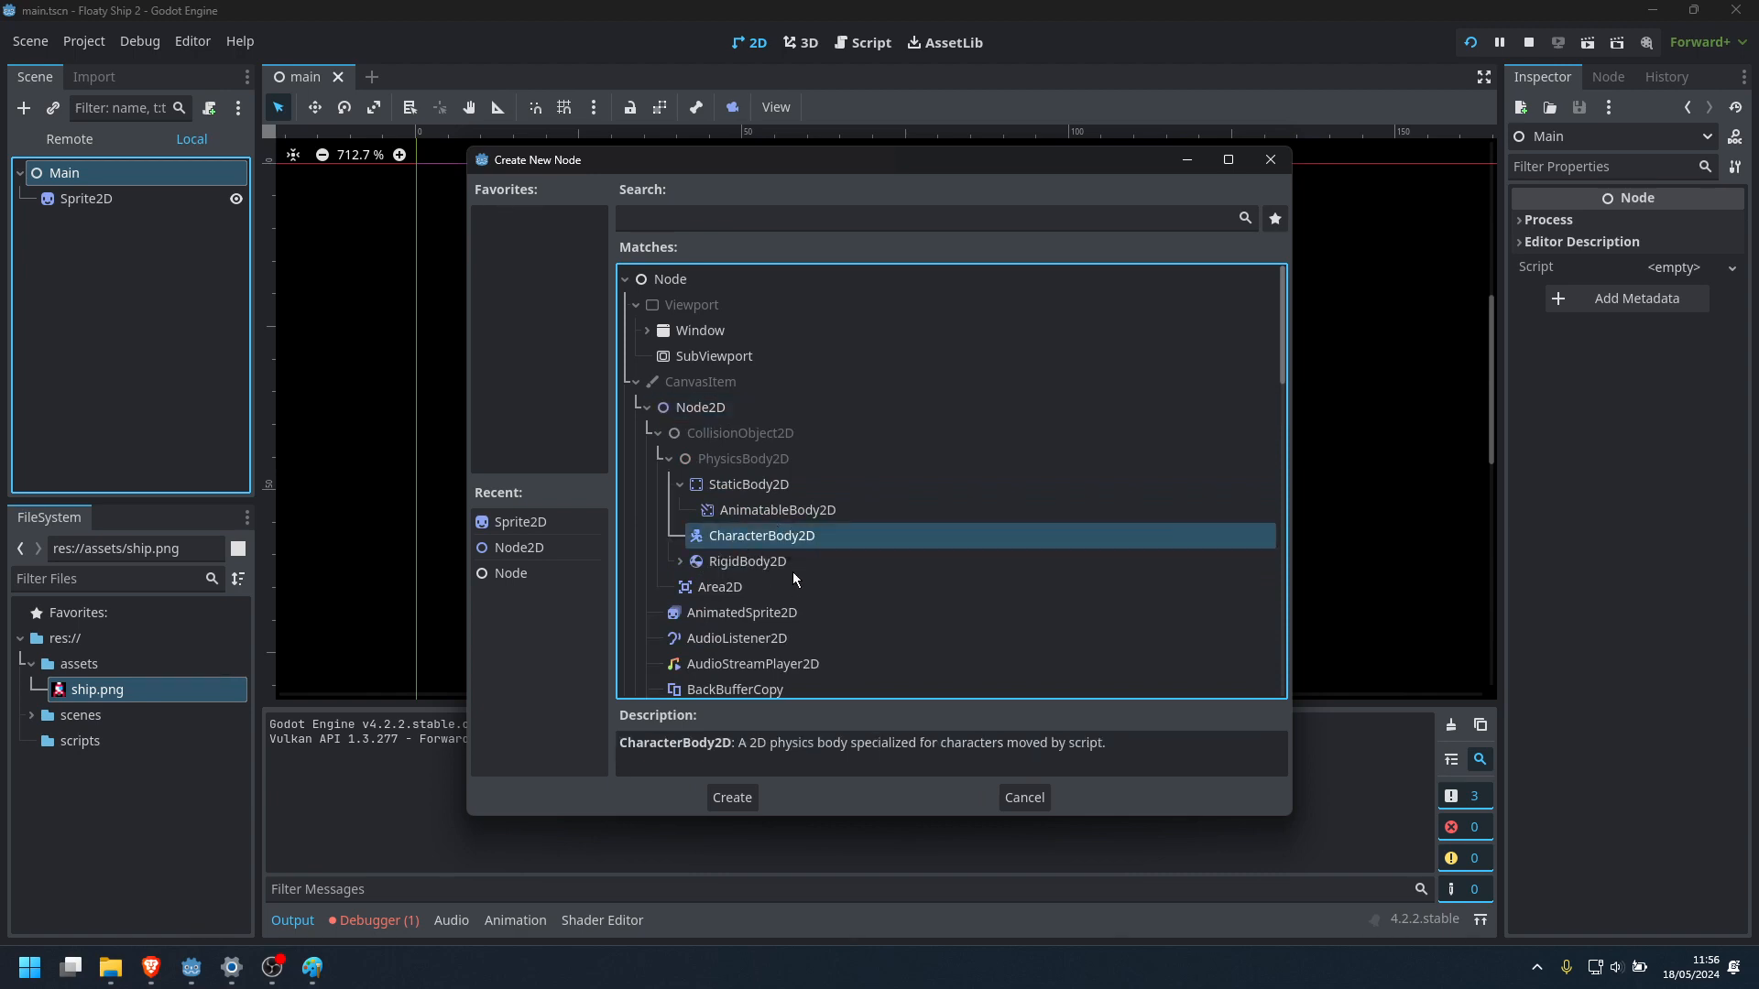
pyautogui.click(662, 429)
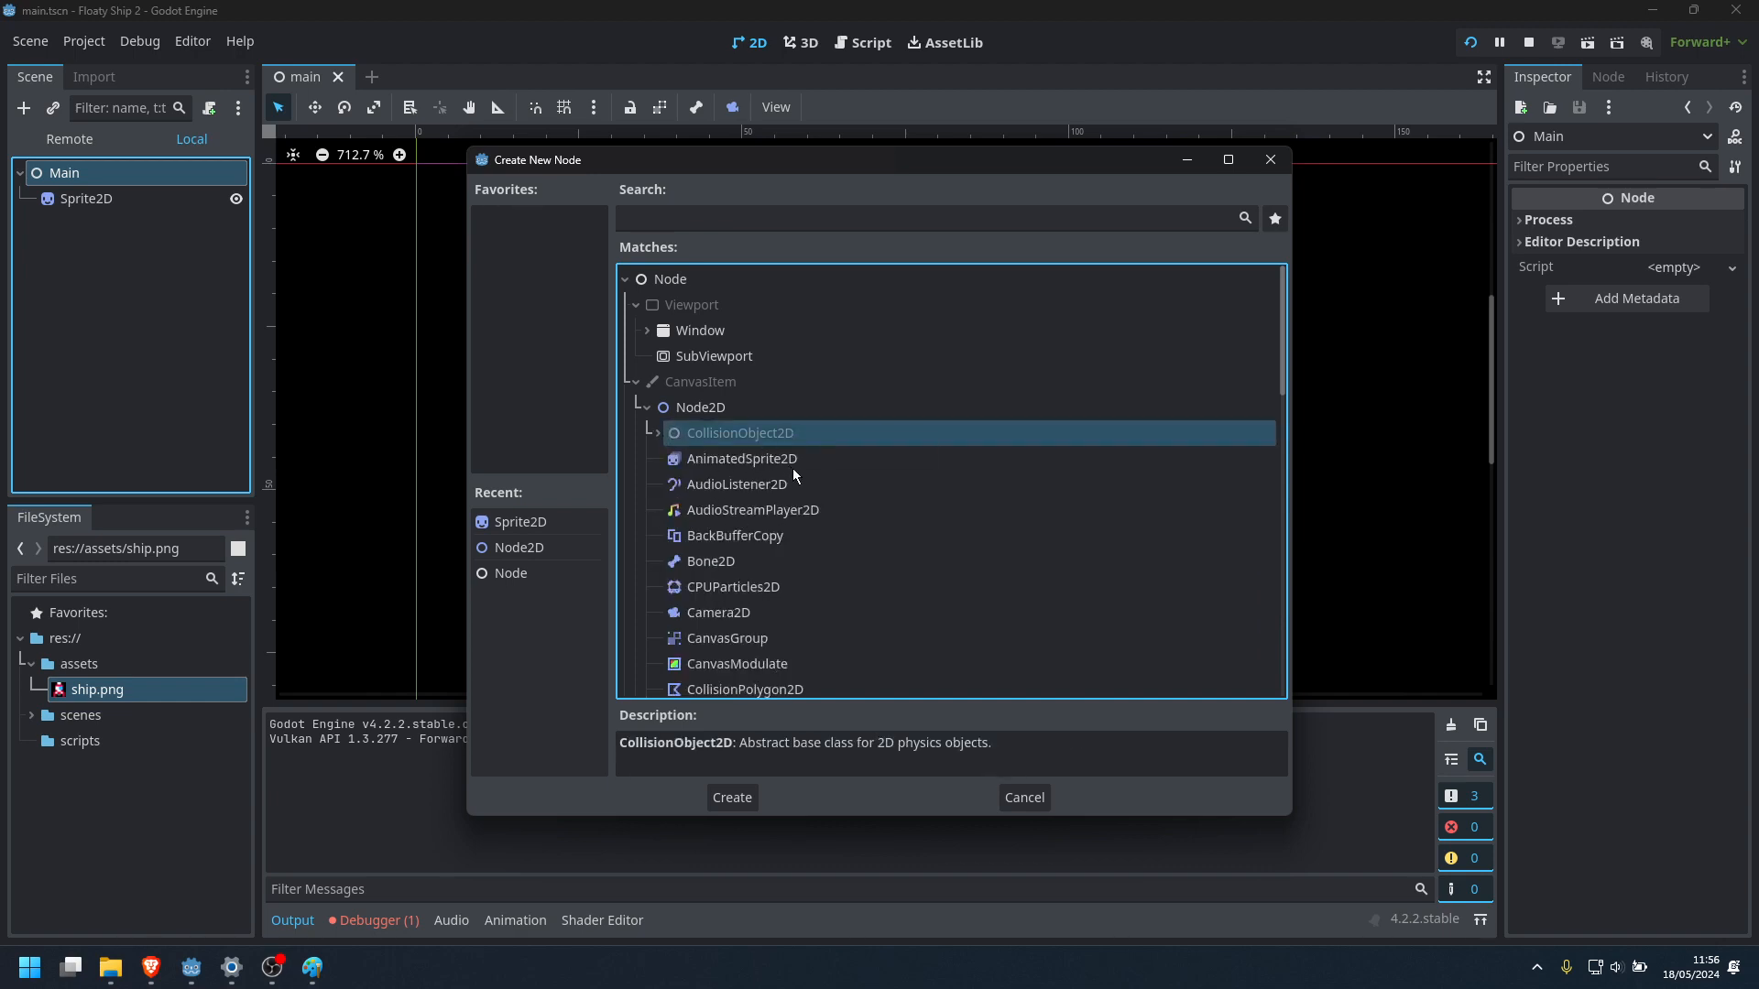
# Look through the remaining Node2D node types and read the AnimatedSprite2D description
pyautogui.scroll(-2, 778, 493)
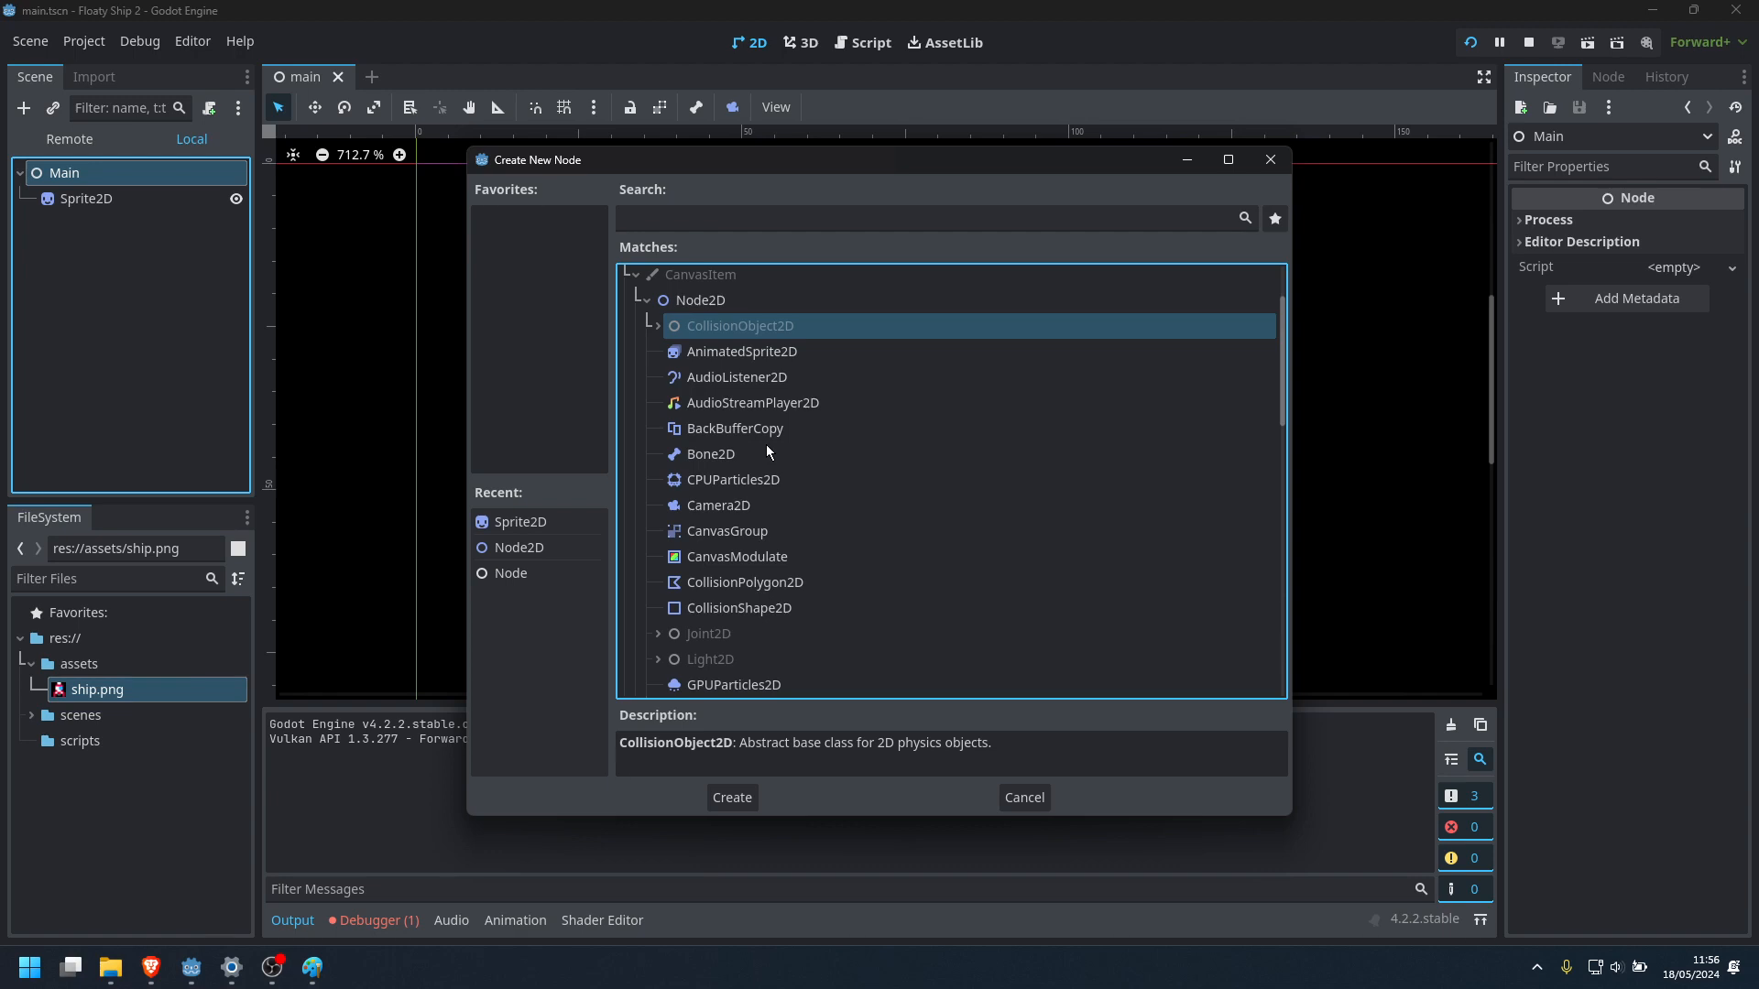
pyautogui.click(738, 355)
pyautogui.scroll(-6, 833, 533)
pyautogui.scroll(-5, 759, 554)
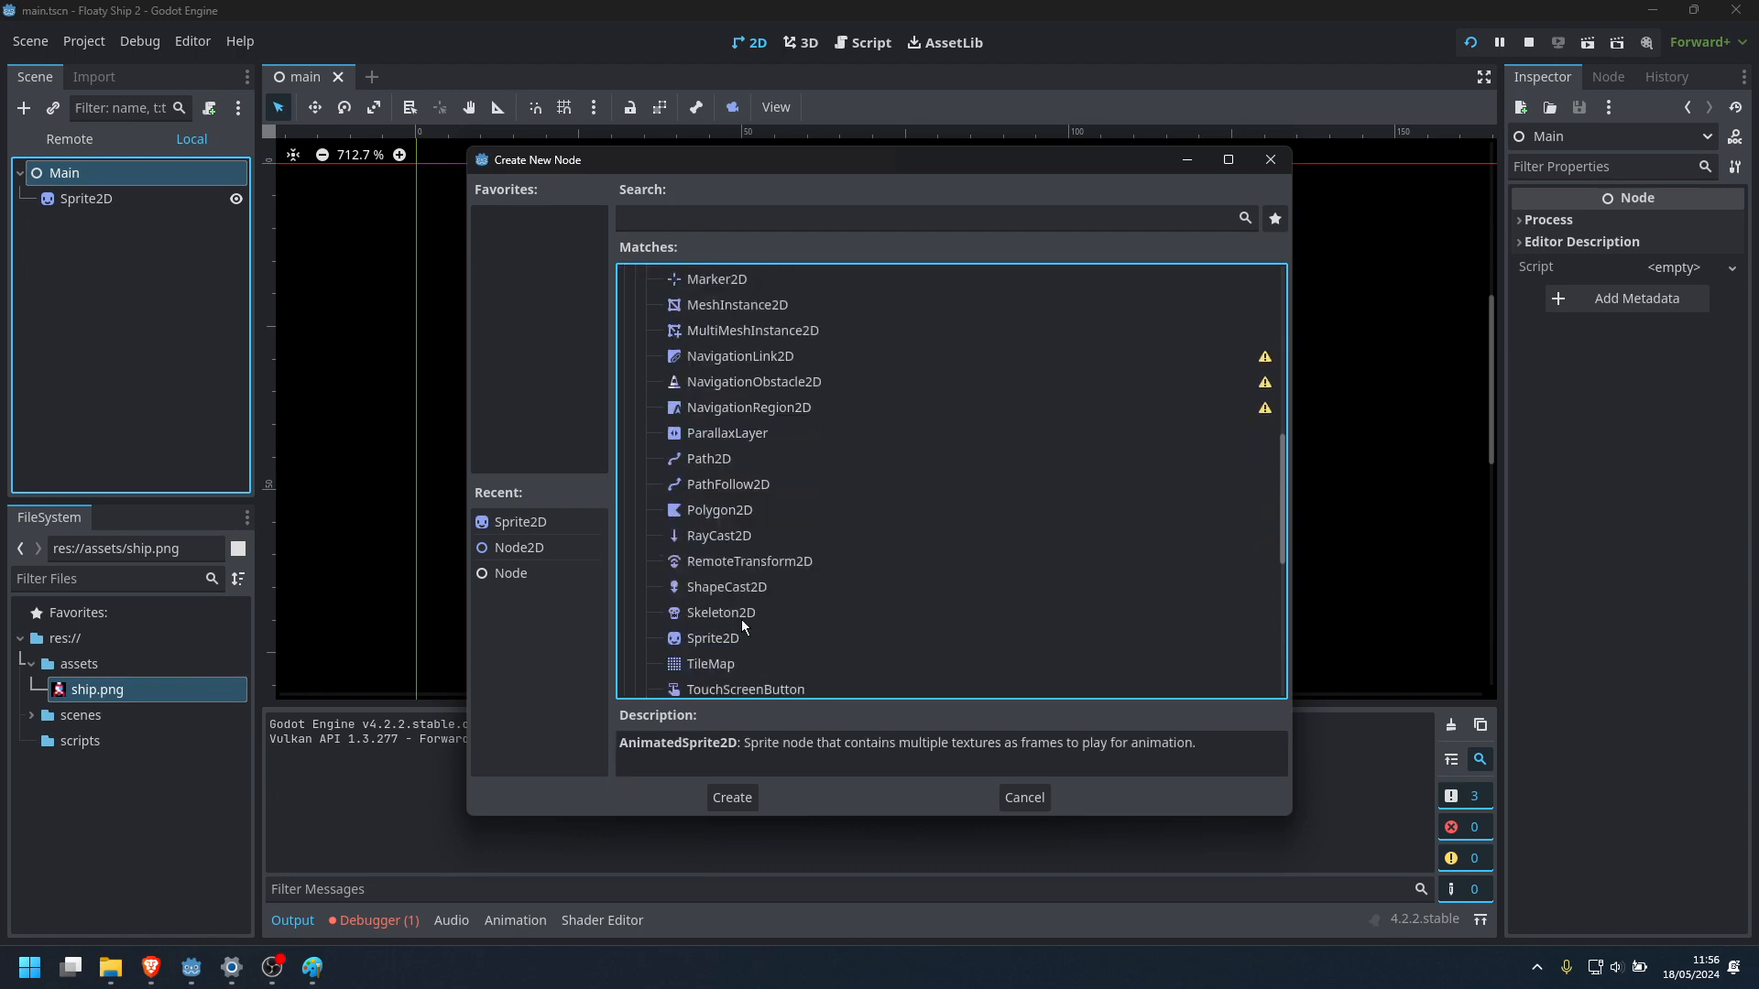
pyautogui.scroll(13, 720, 536)
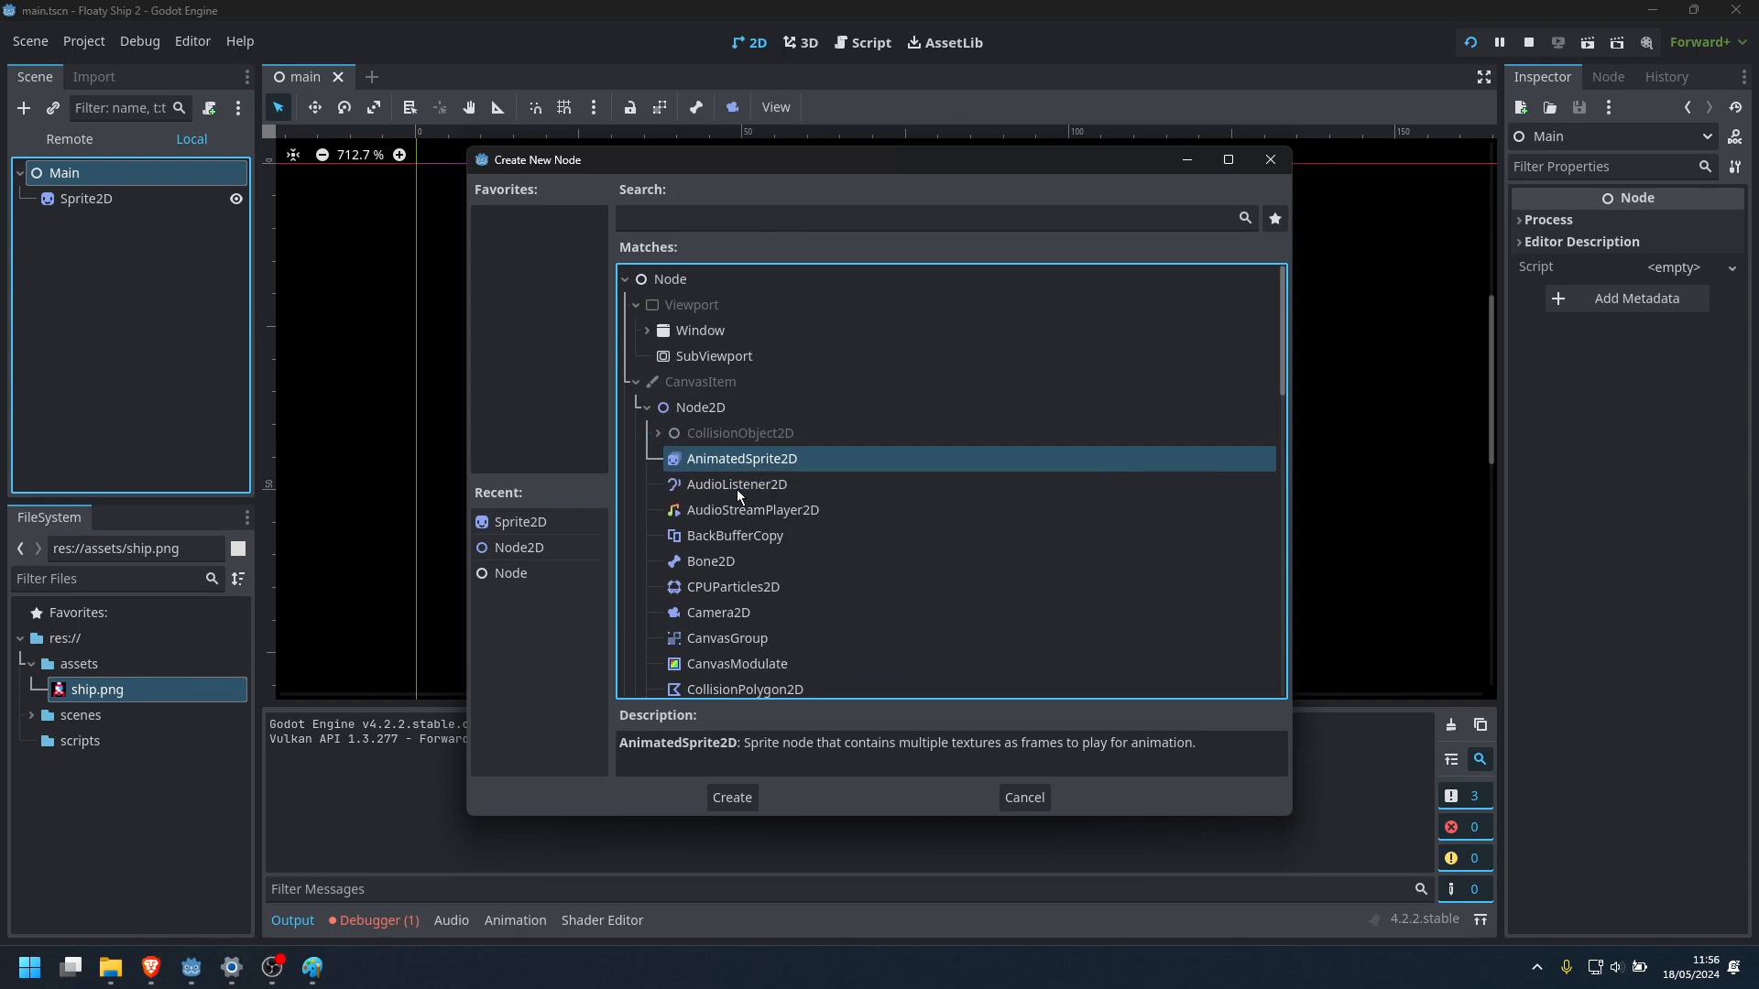
pyautogui.scroll(-1, 755, 586)
pyautogui.scroll(-2, 756, 585)
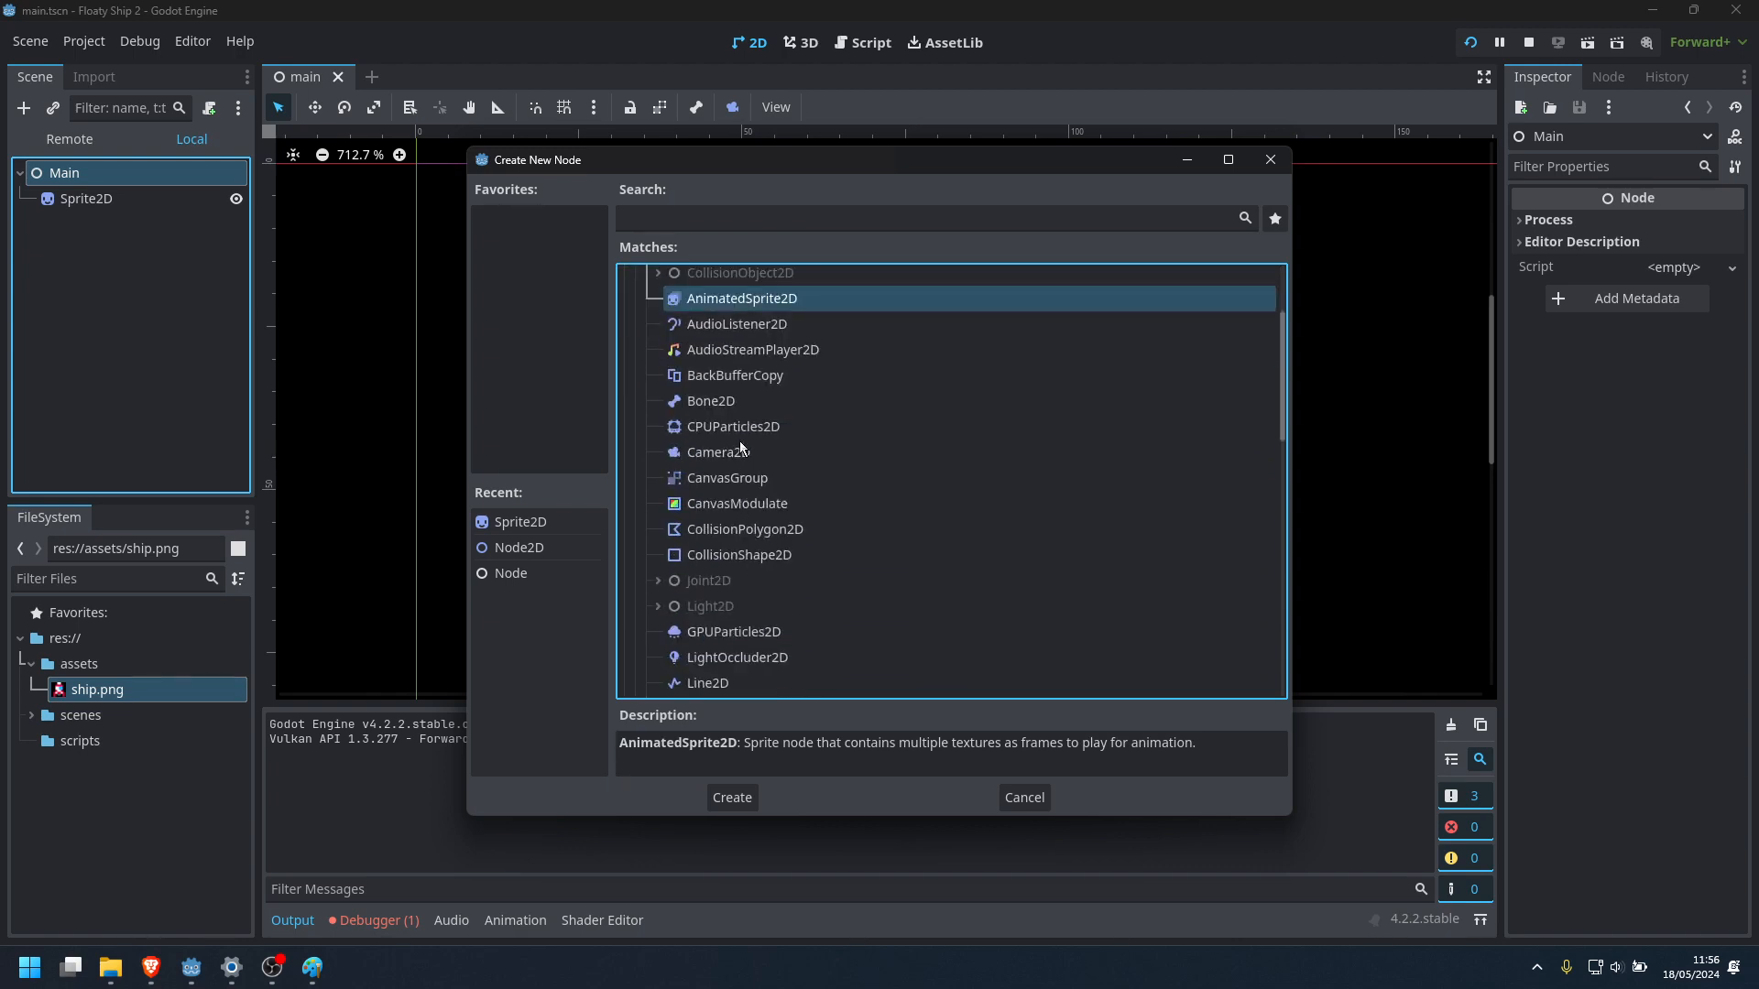
# Compare the CollisionPolygon2D and CollisionShape2D descriptions and leave CollisionShape2D selected
pyautogui.click(745, 530)
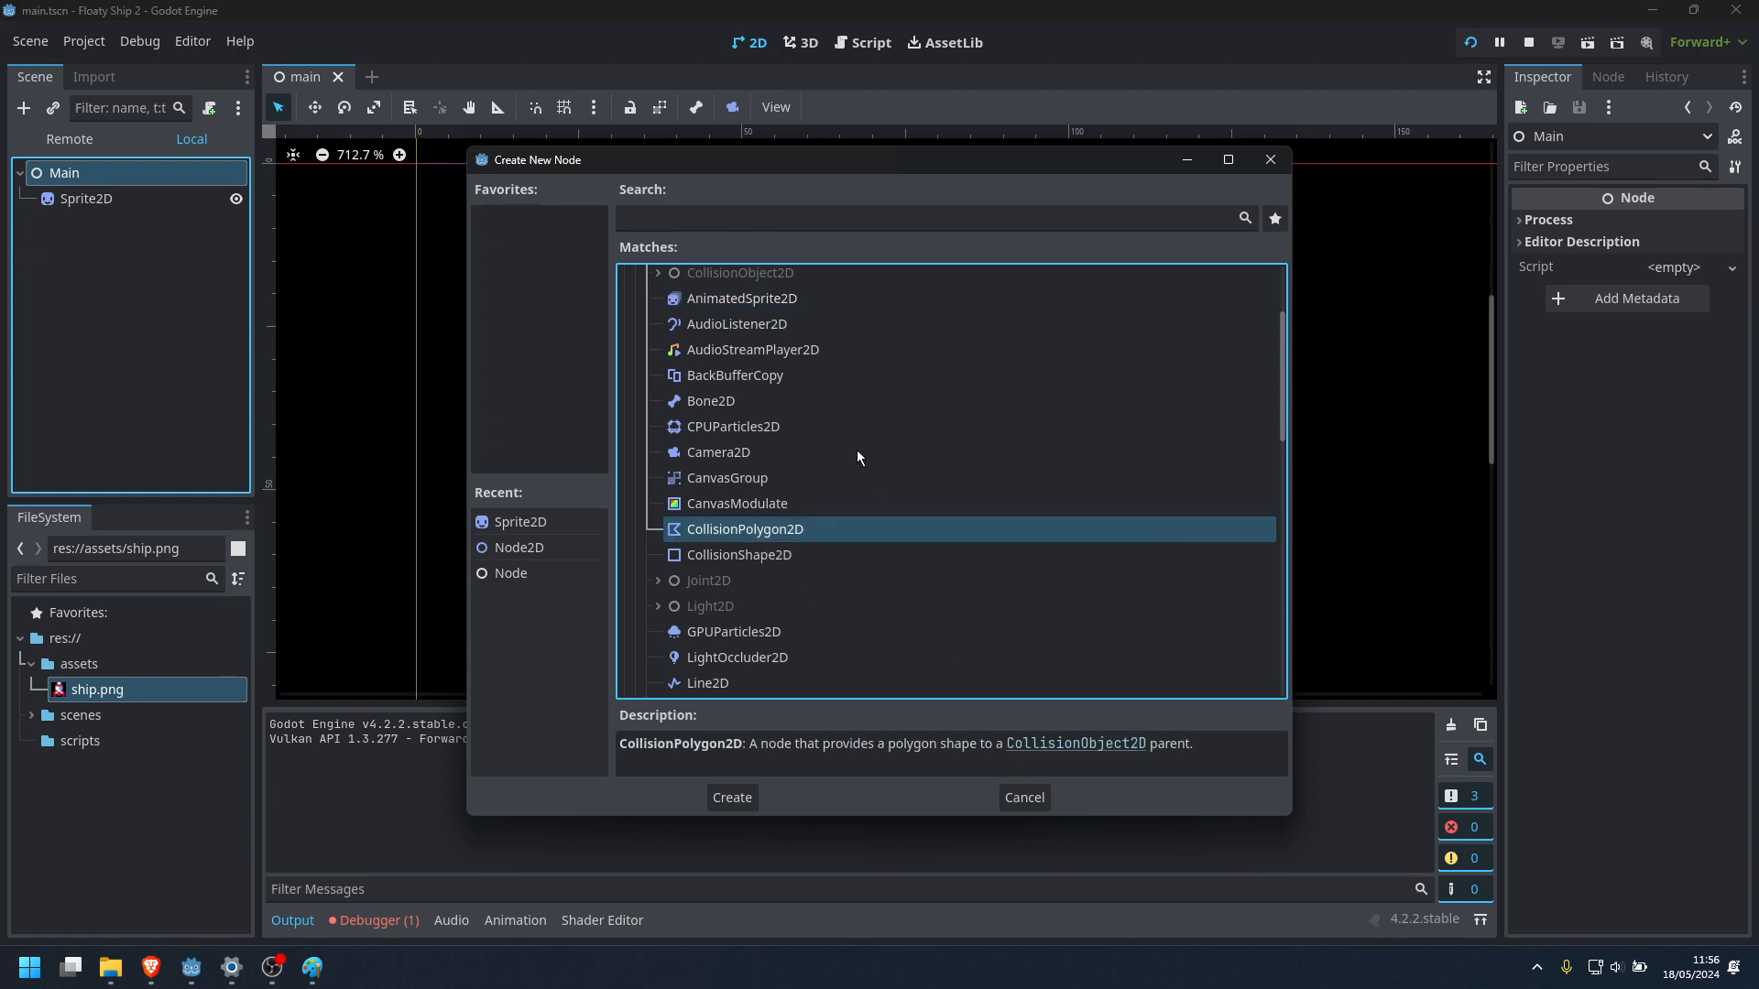
pyautogui.scroll(2, 856, 451)
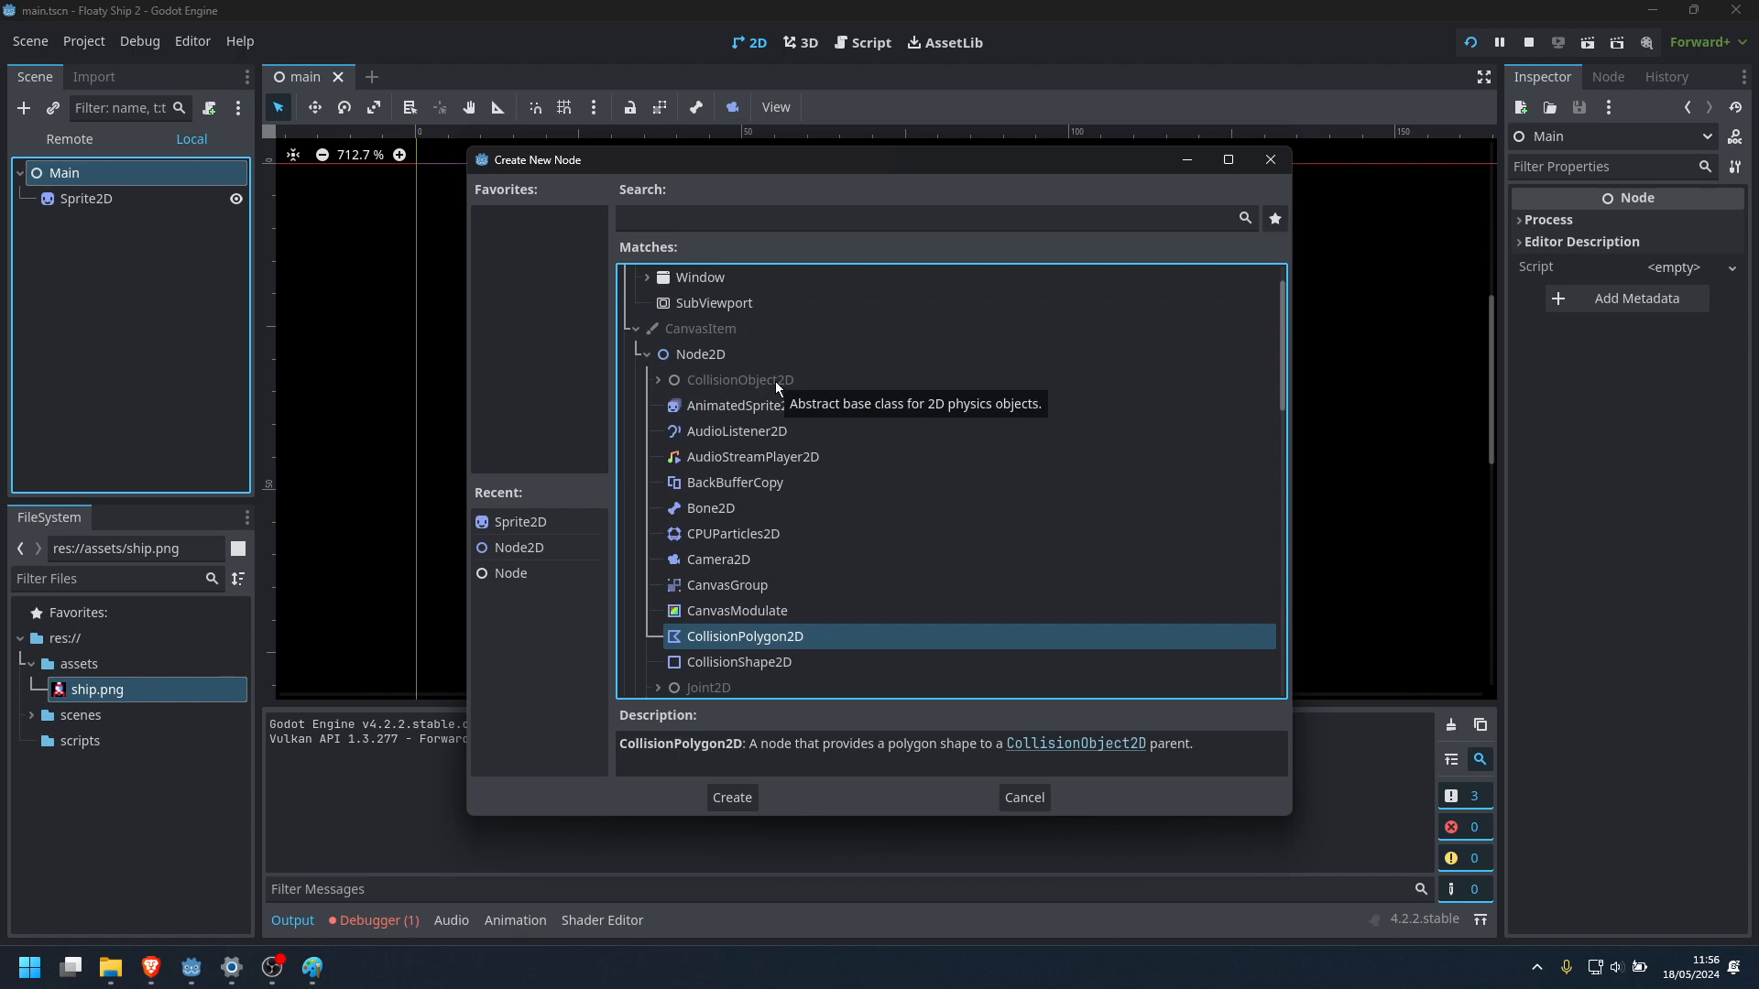
pyautogui.click(731, 662)
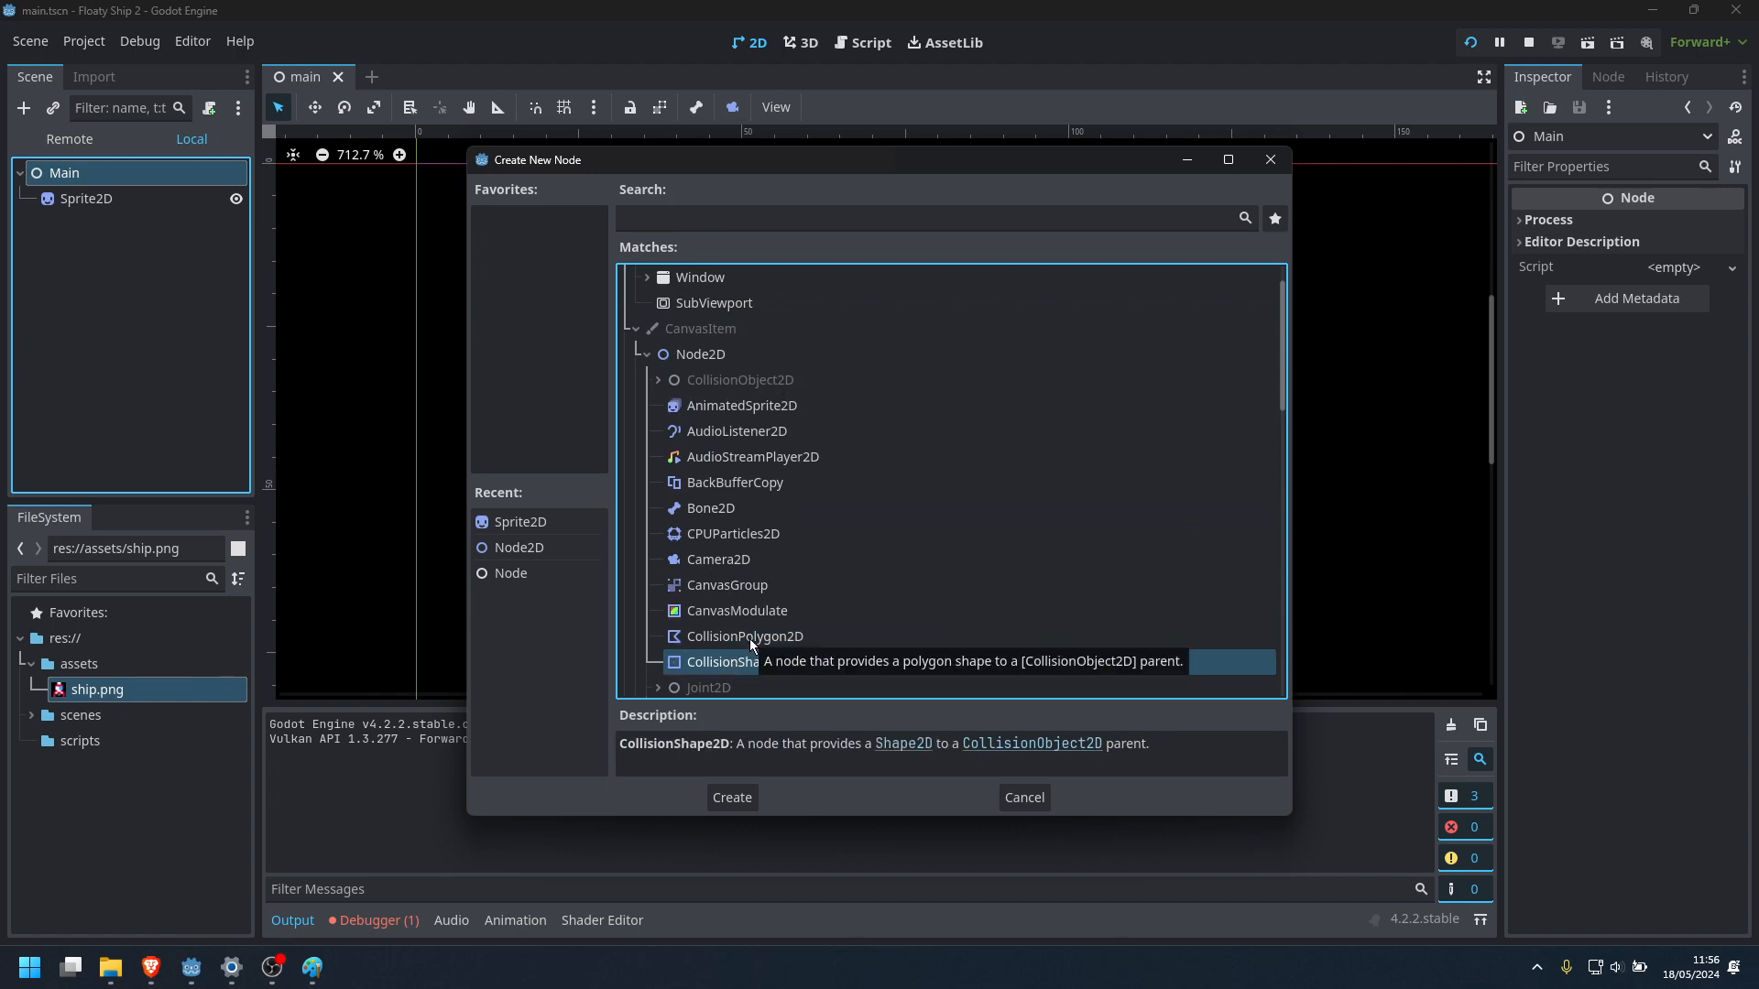
pyautogui.click(749, 637)
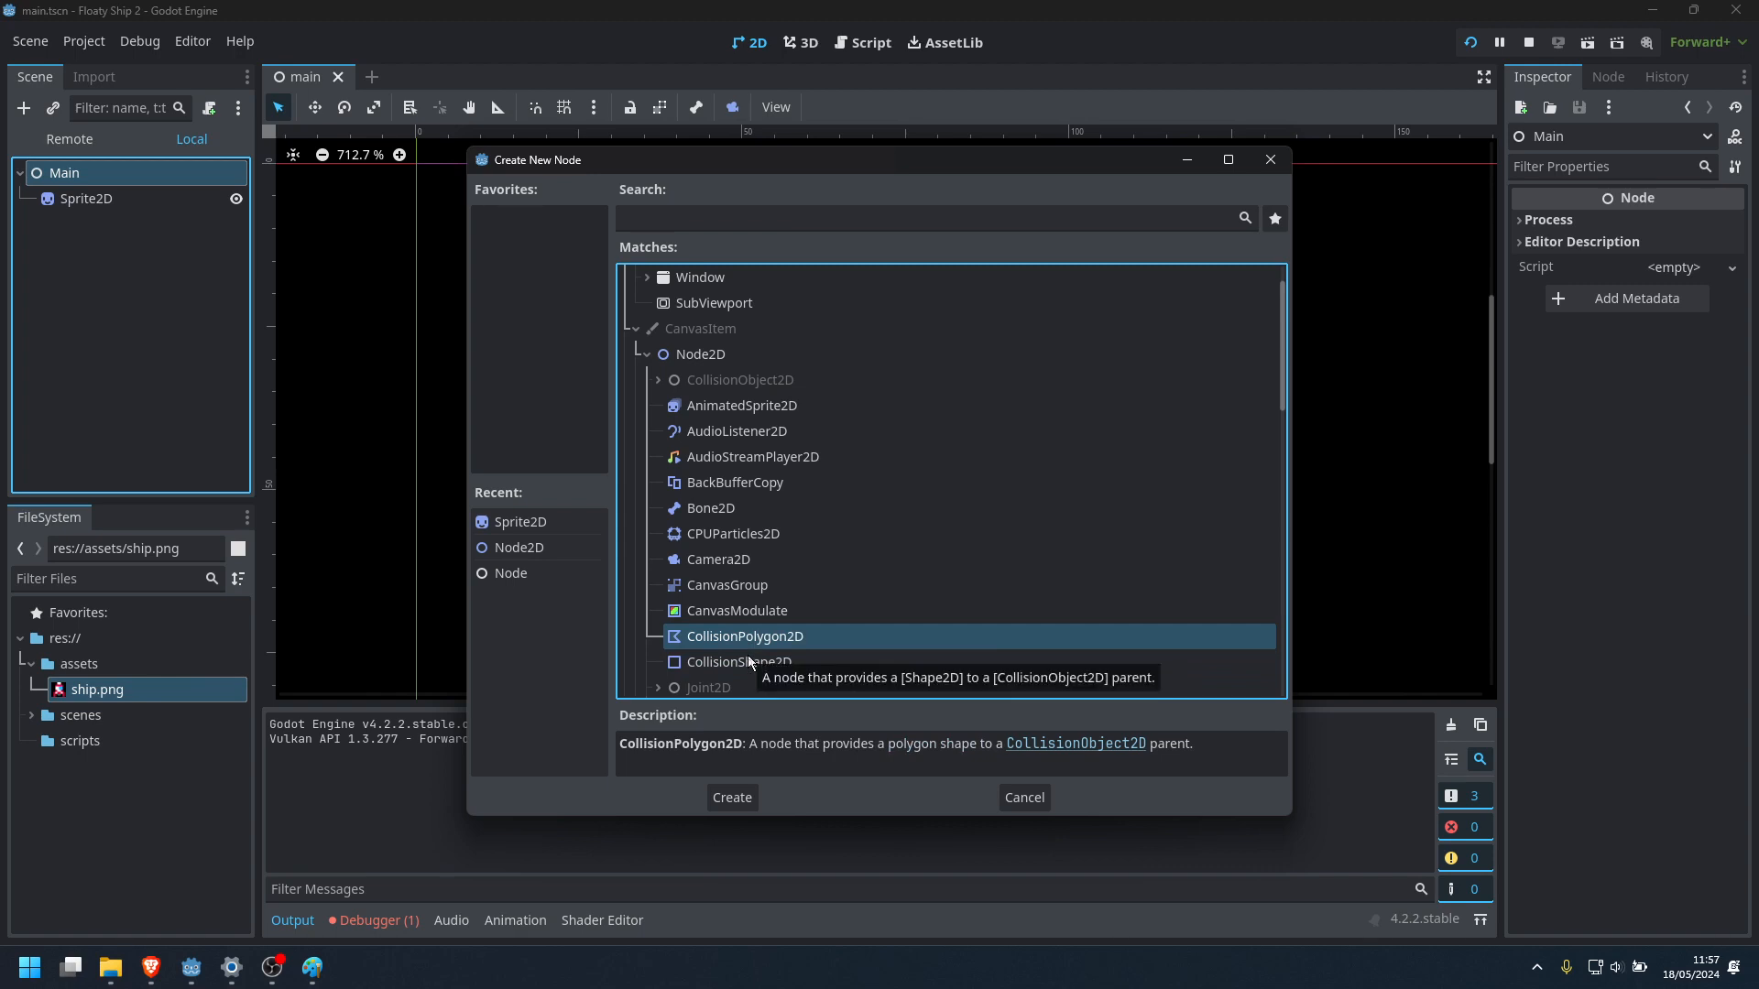
pyautogui.click(749, 661)
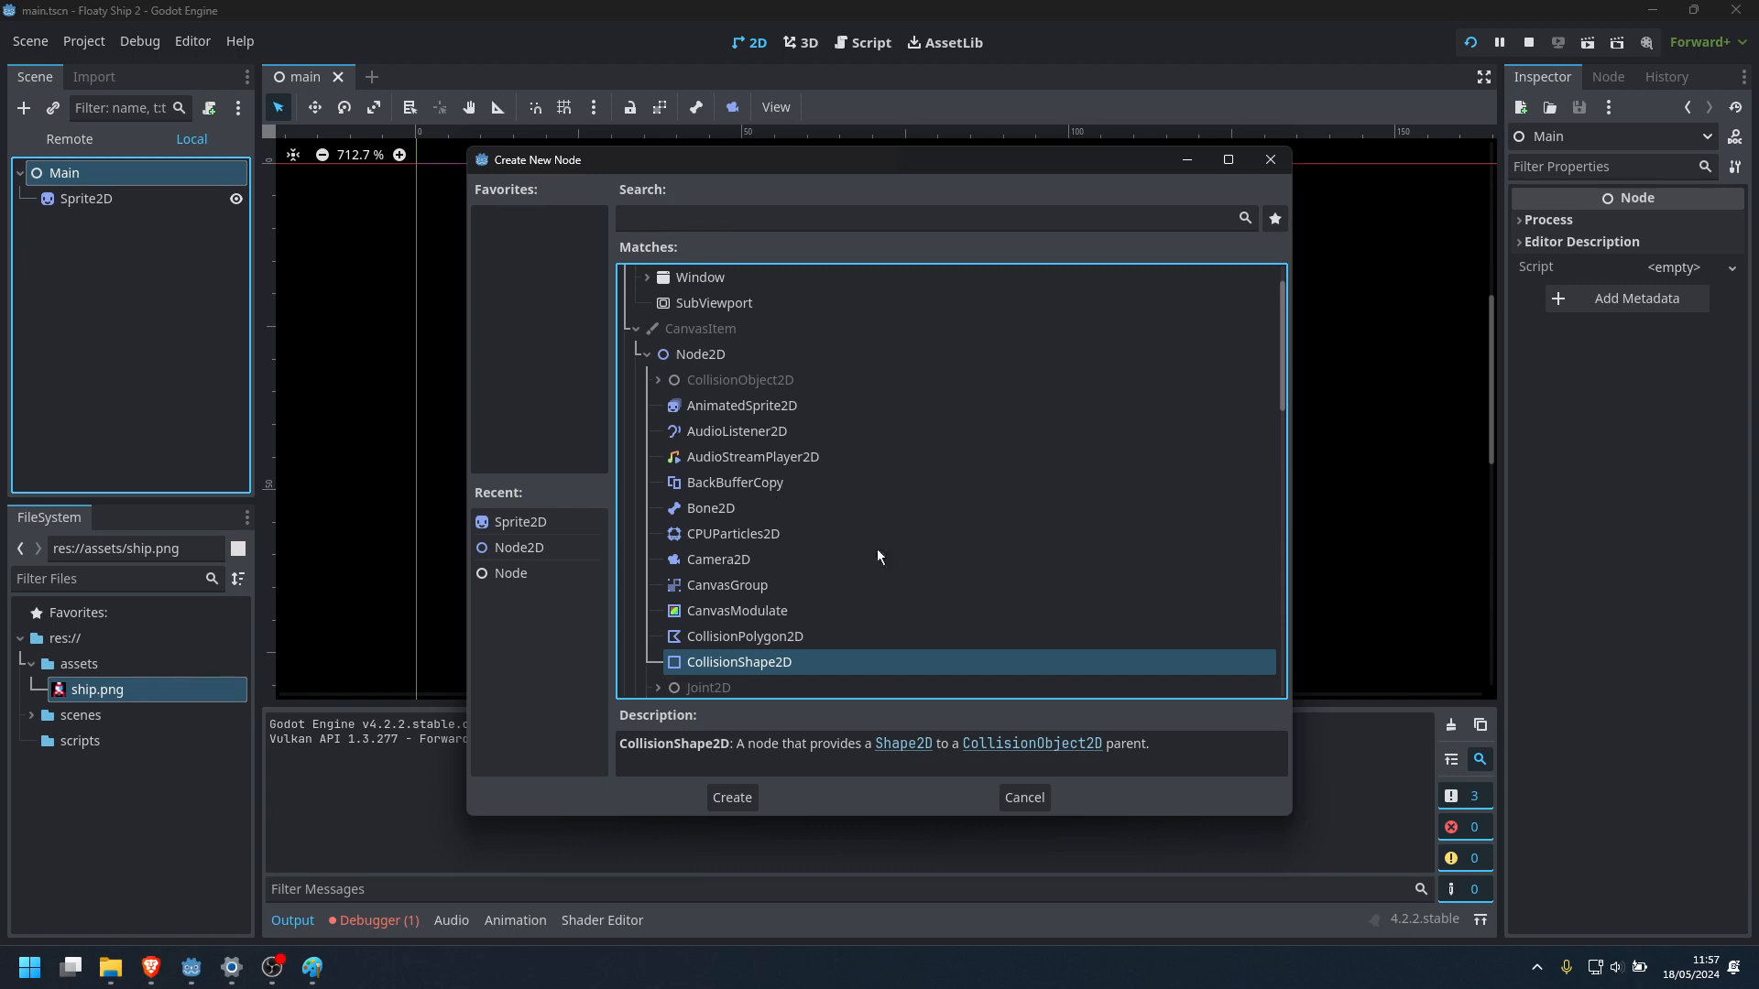
# Move the Create New Node dialog aside so the ship sprite in the viewport is uncovered
pyautogui.moveTo(898, 163); pyautogui.dragTo(1381, 531)
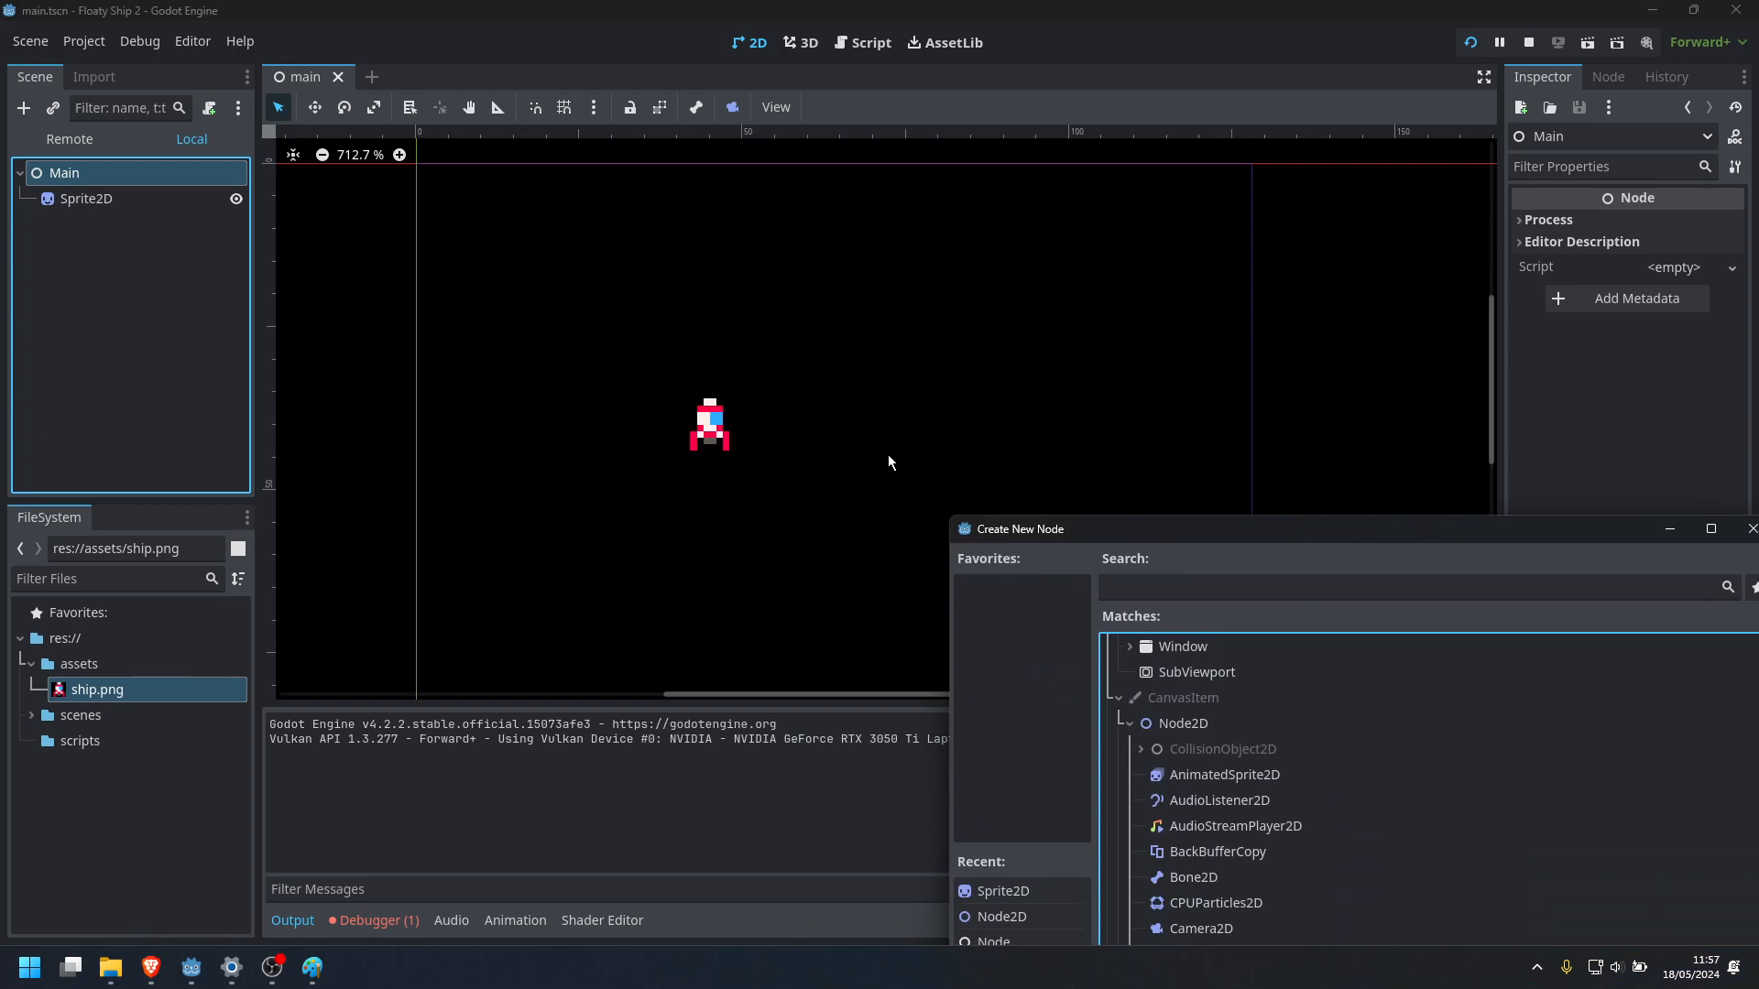
pyautogui.moveTo(1152, 529); pyautogui.dragTo(1019, 165)
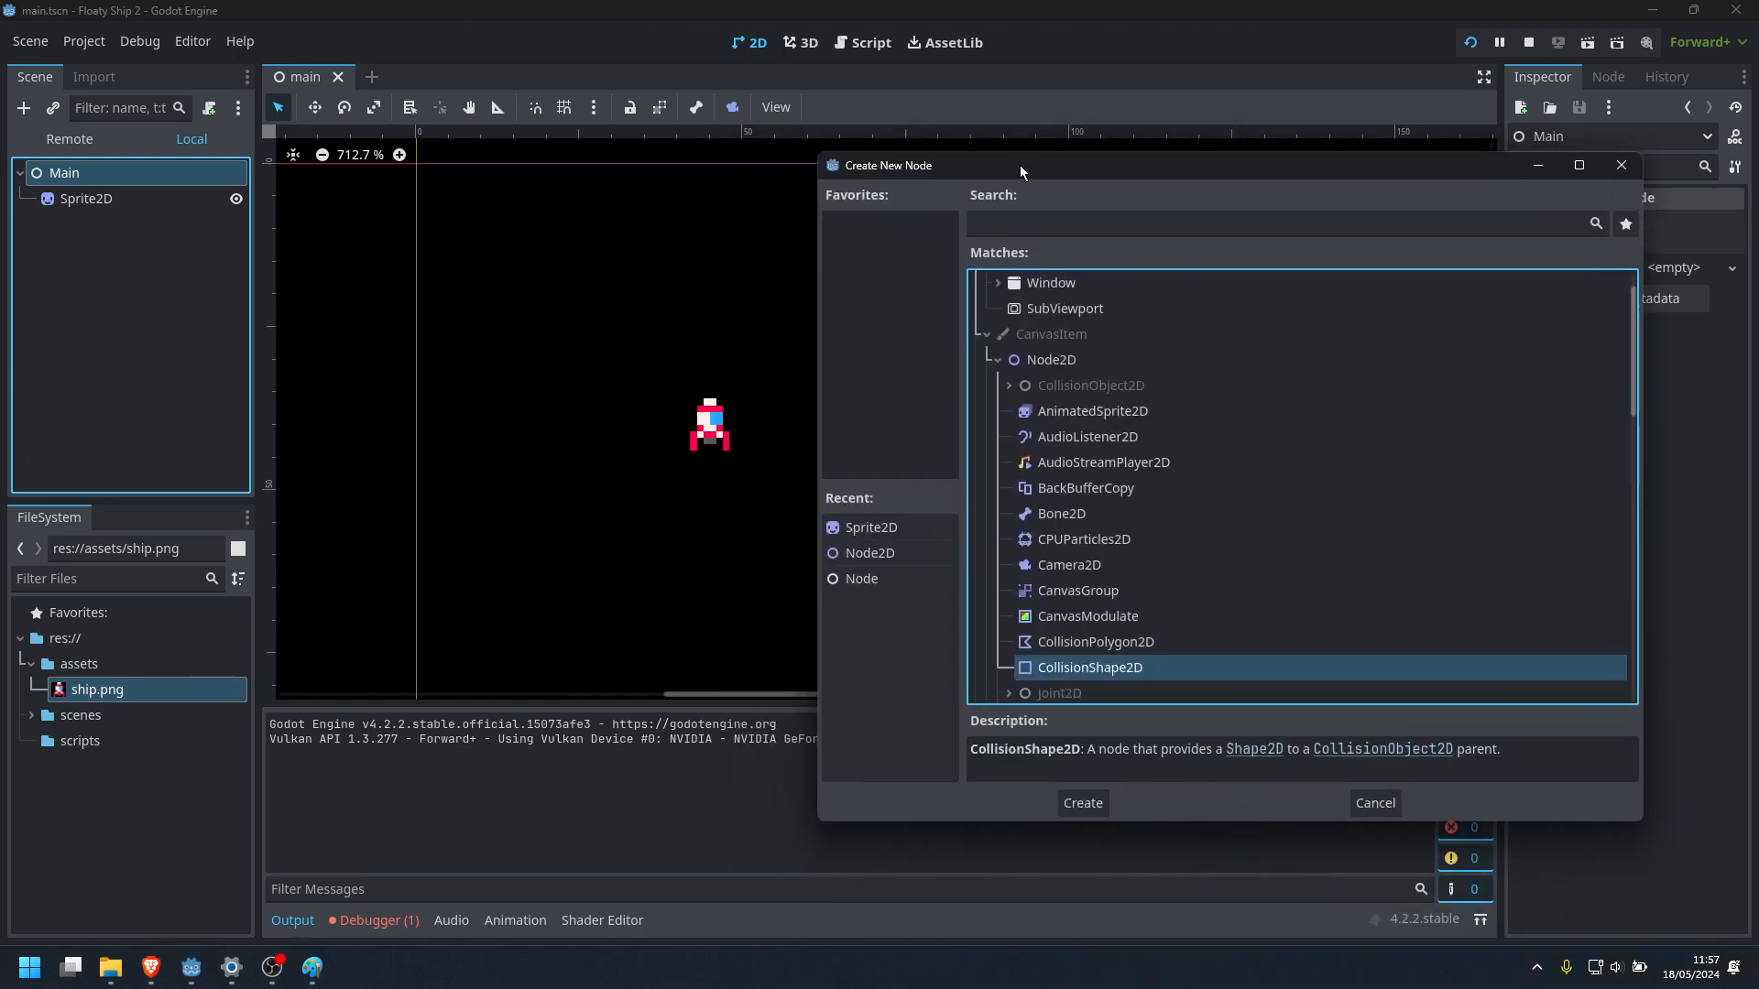